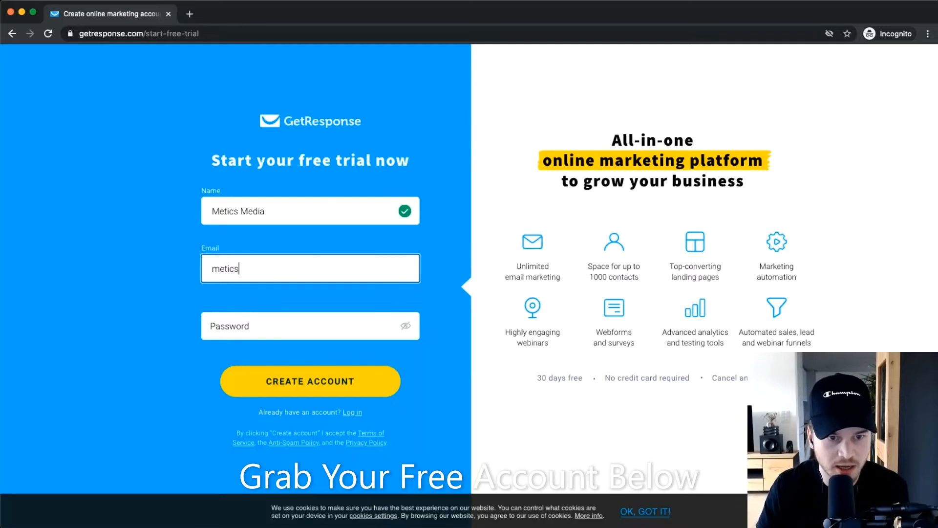
Enter the sign-up e-mail address and a valid password on the free-trial form, then create the account.
type("m")
key("BackSpace")
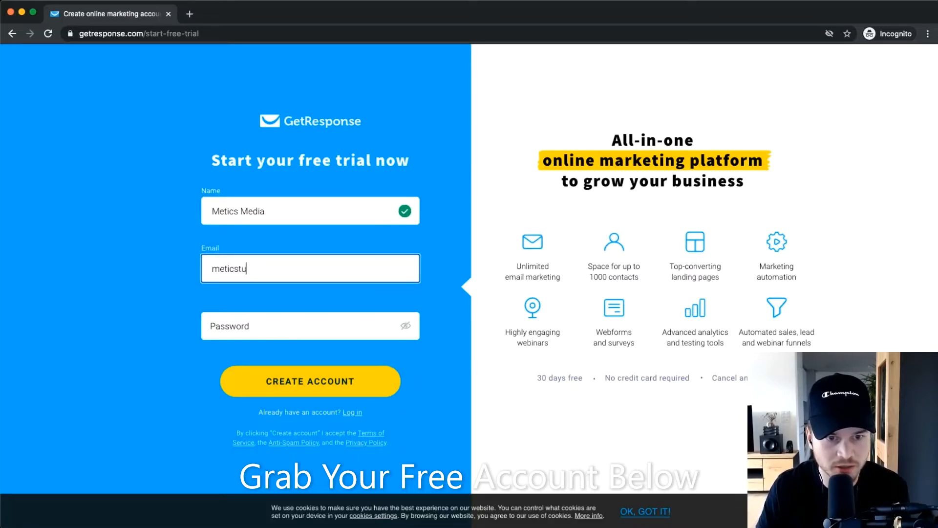
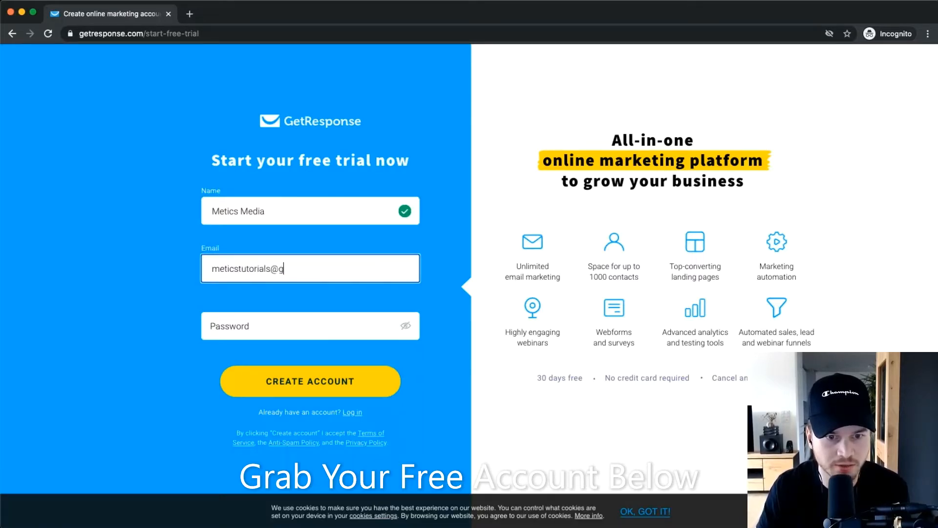
key("Tab")
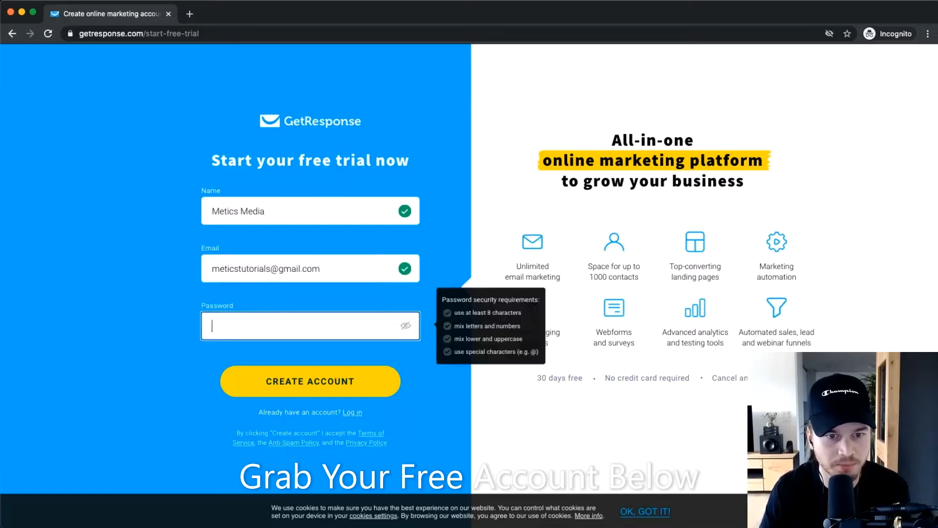
type("•••••")
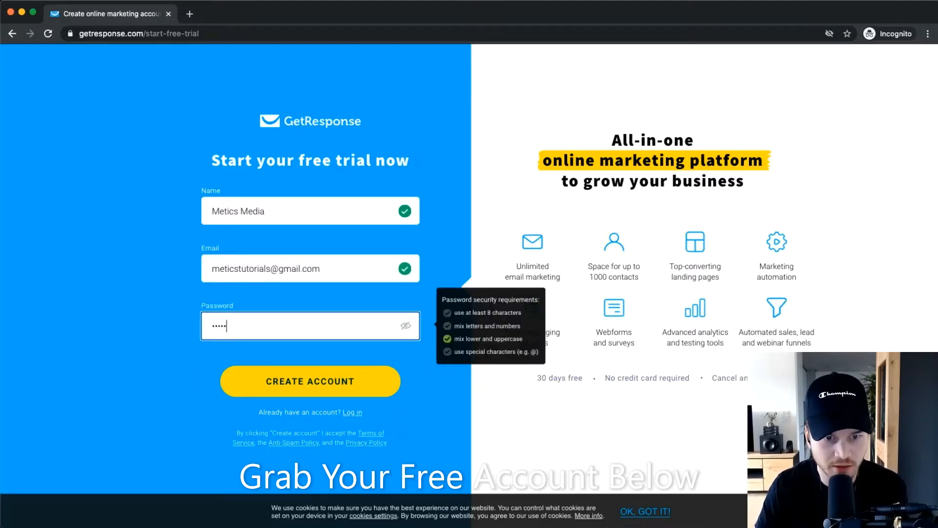
key("BackSpace")
key("BackSpace")
key("BackSpace")
type("•••••••••••")
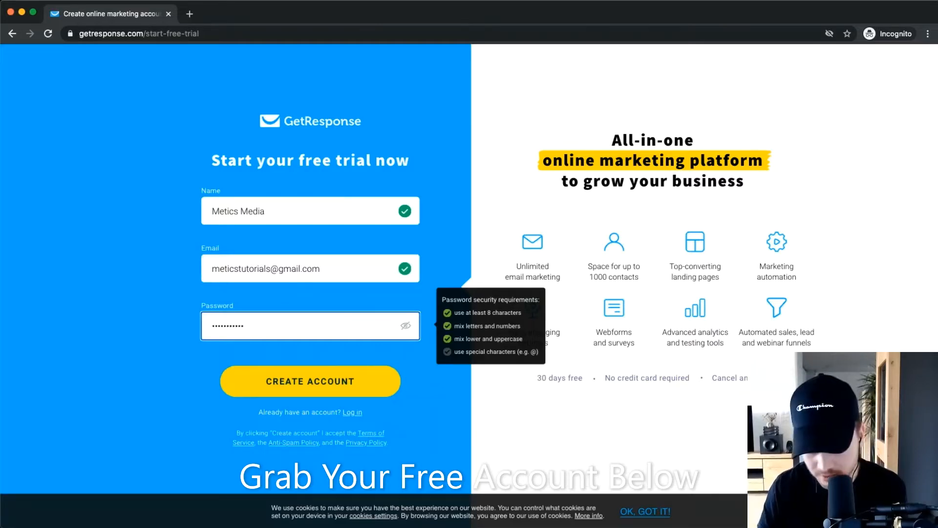
type("•")
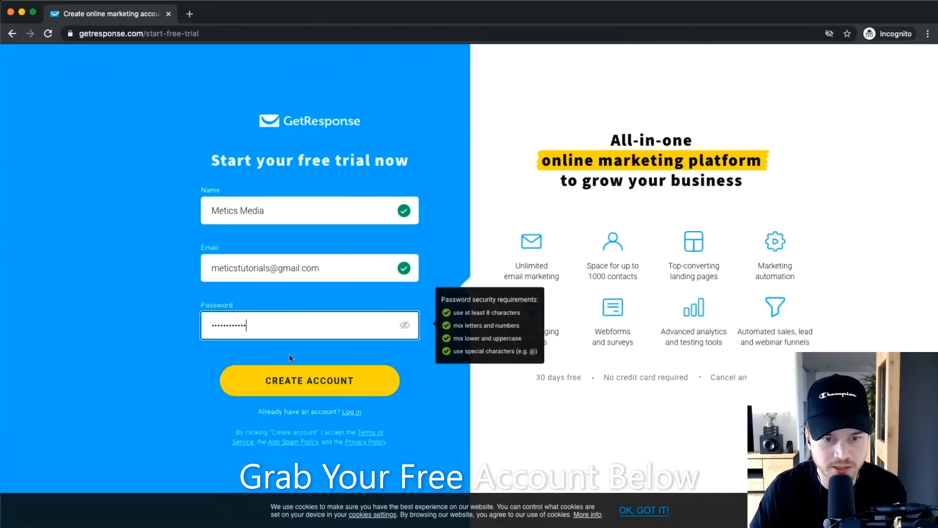
left_click(304, 372)
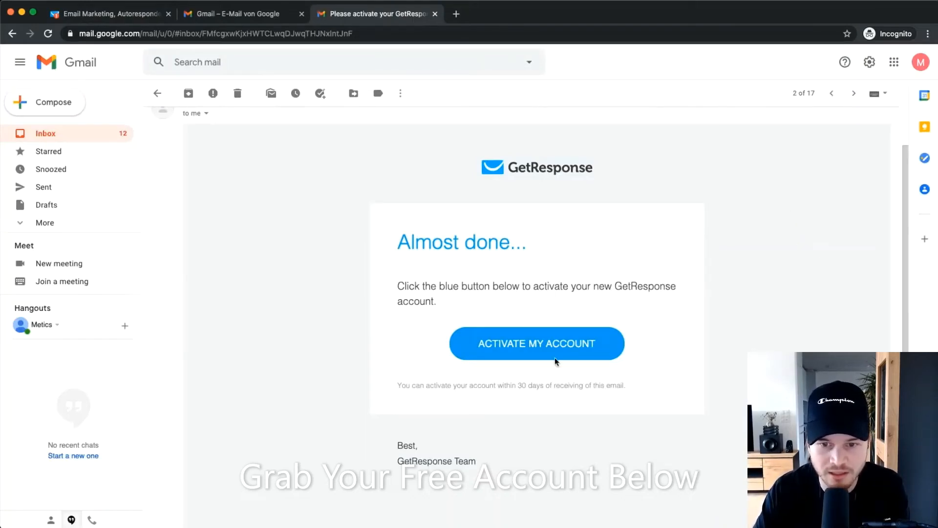
Use ACTIVATE MY ACCOUNT in the GetResponse confirmation e-mail to activate the account.
left_click(557, 343)
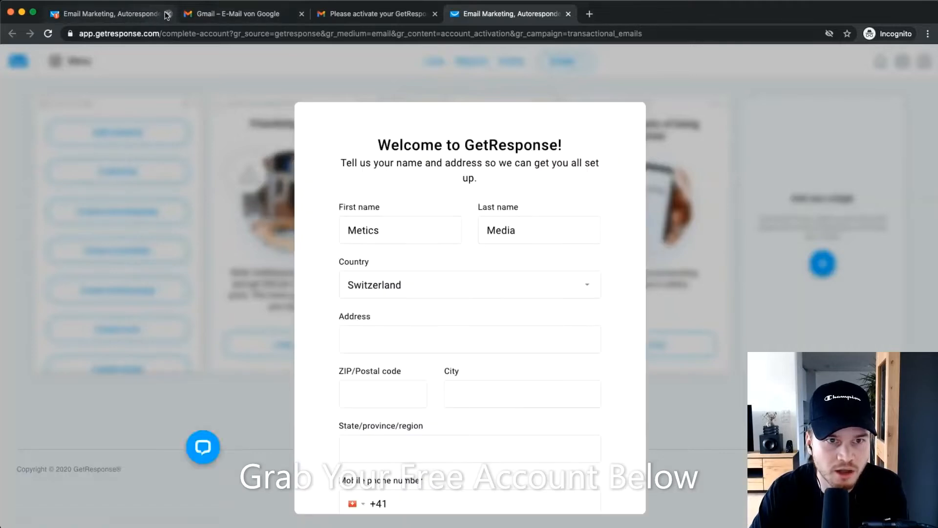
Close the duplicate GetResponse, Gmail inbox and activation e-mail tabs.
left_click(168, 14)
left_click(168, 14)
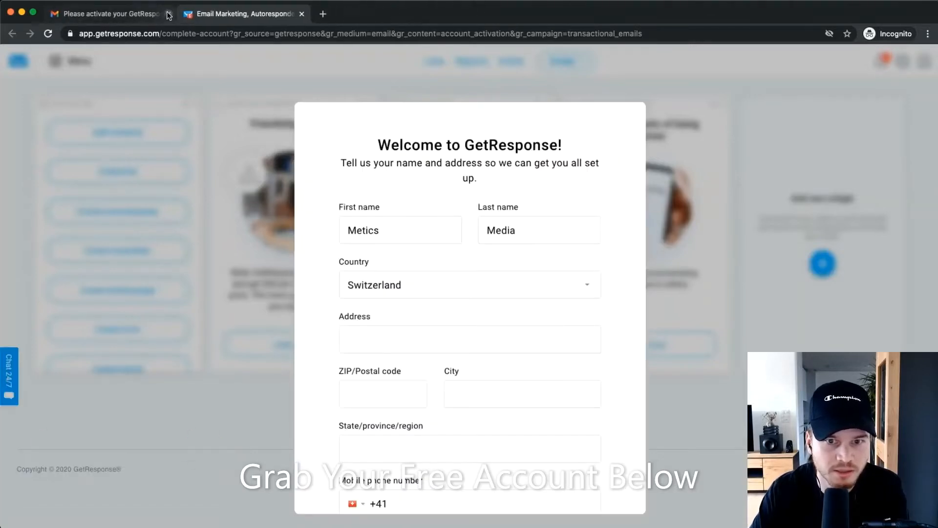
left_click(168, 14)
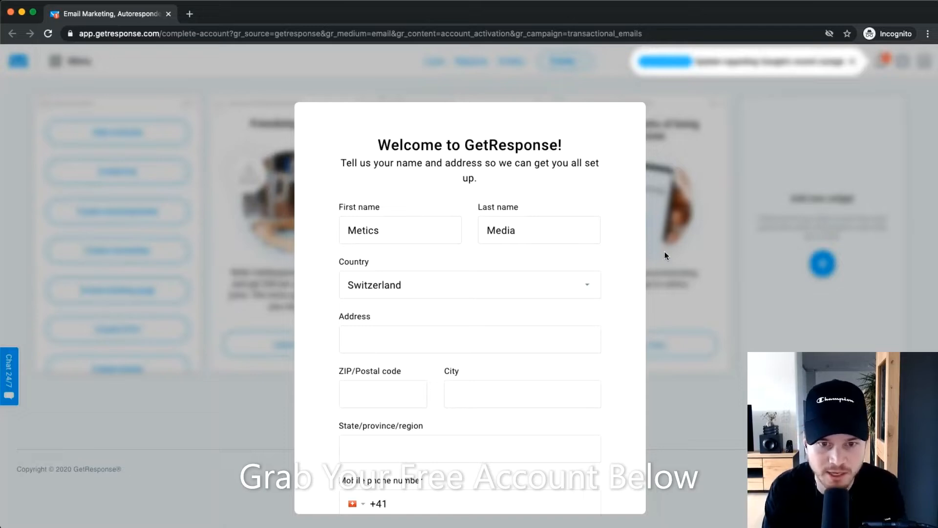
Check the prefilled first and last name and the address fields on the Welcome form.
double_click(394, 230)
double_click(534, 225)
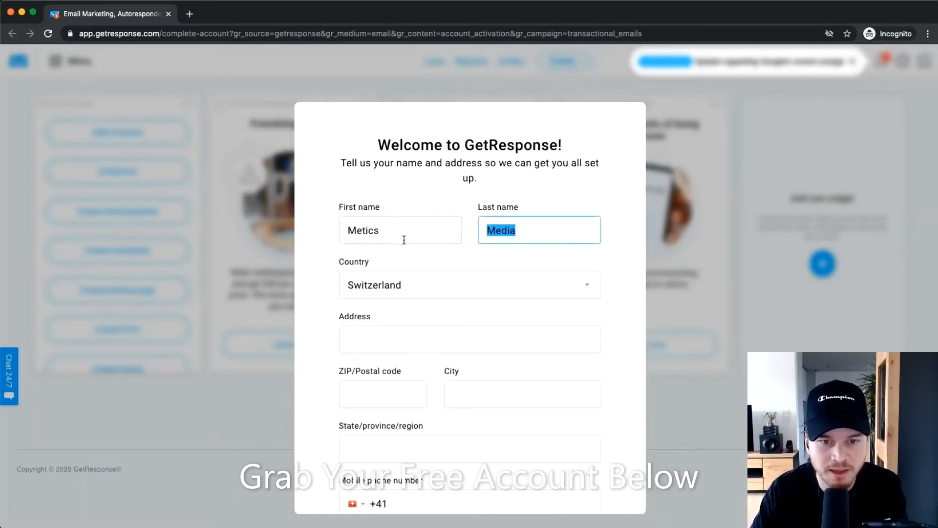
scroll(366, 269, "down", 1)
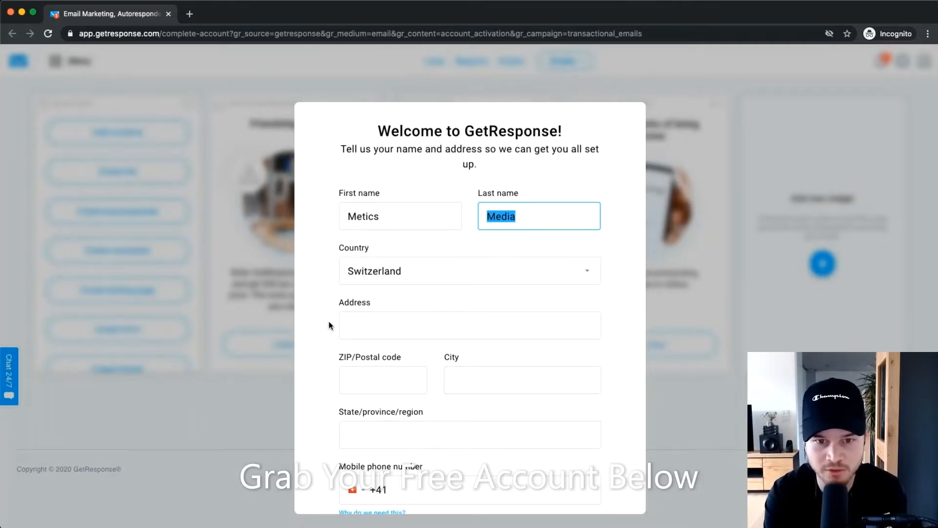
scroll(402, 264, "down", 2)
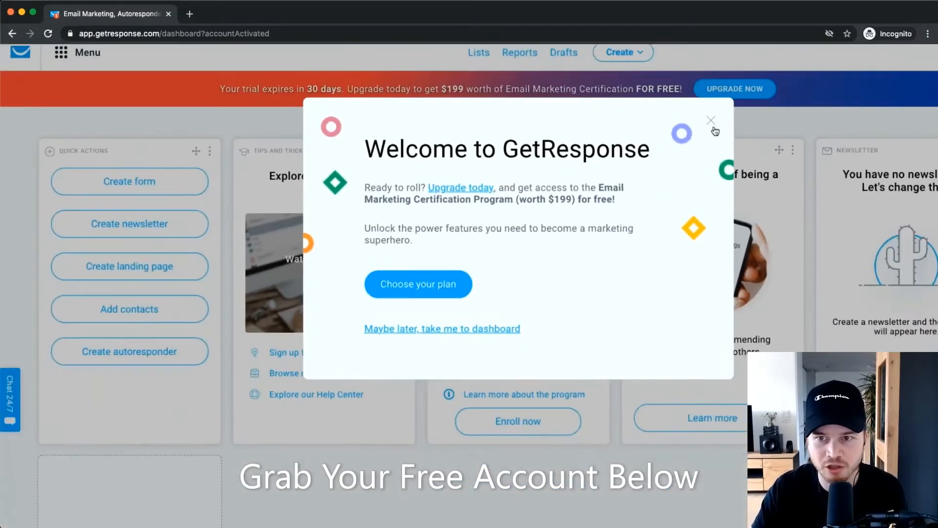
Close the welcome upgrade pop-up on the dashboard and start a blank new browser tab.
left_click(806, 59)
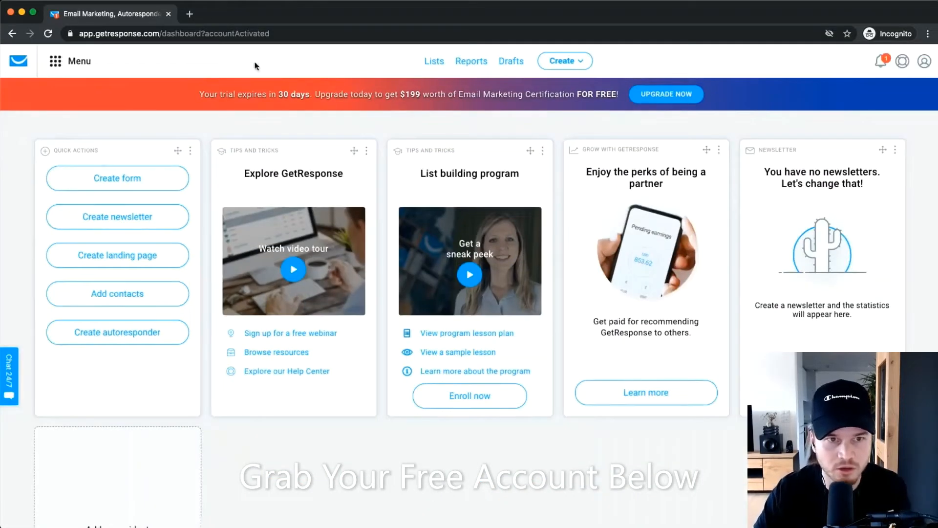
left_click(191, 14)
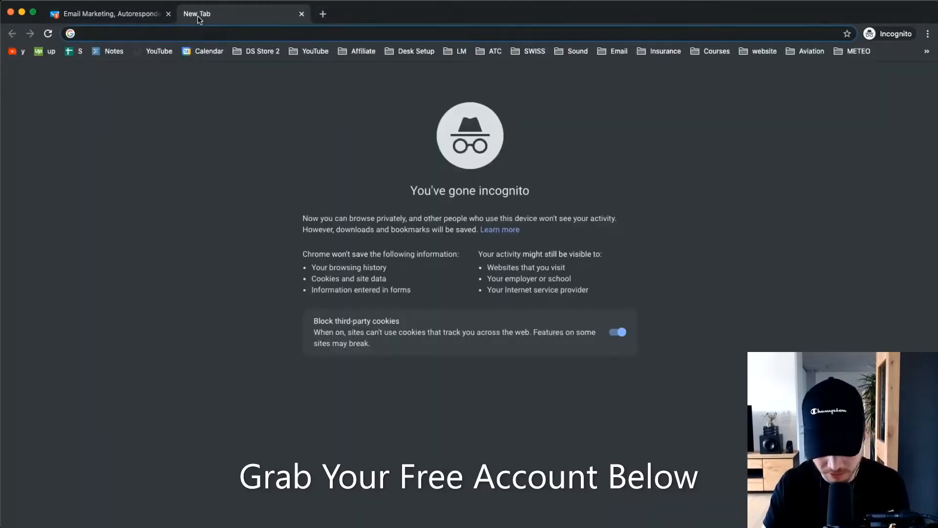
Go to the GetResponse website and bring up its pricing plans.
type("get")
key("Return")
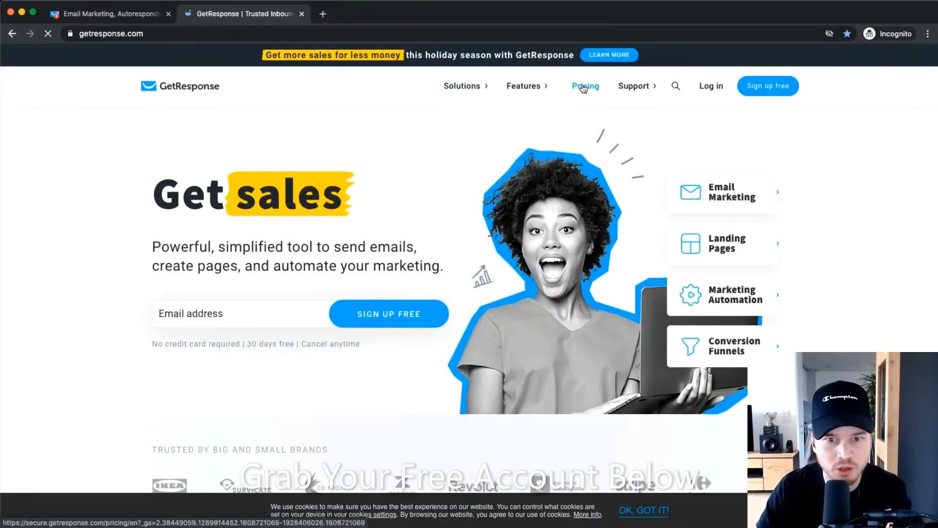
left_click(583, 87)
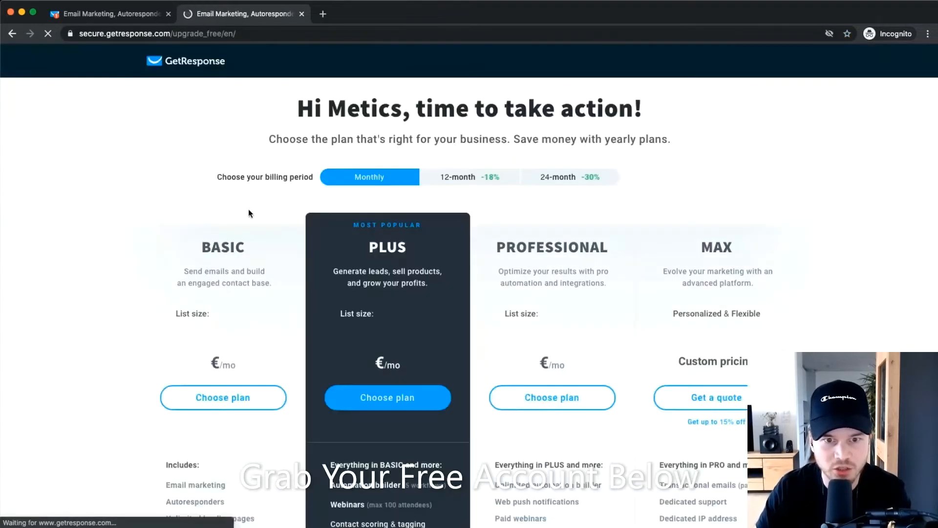
scroll(72, 208, "down", 2)
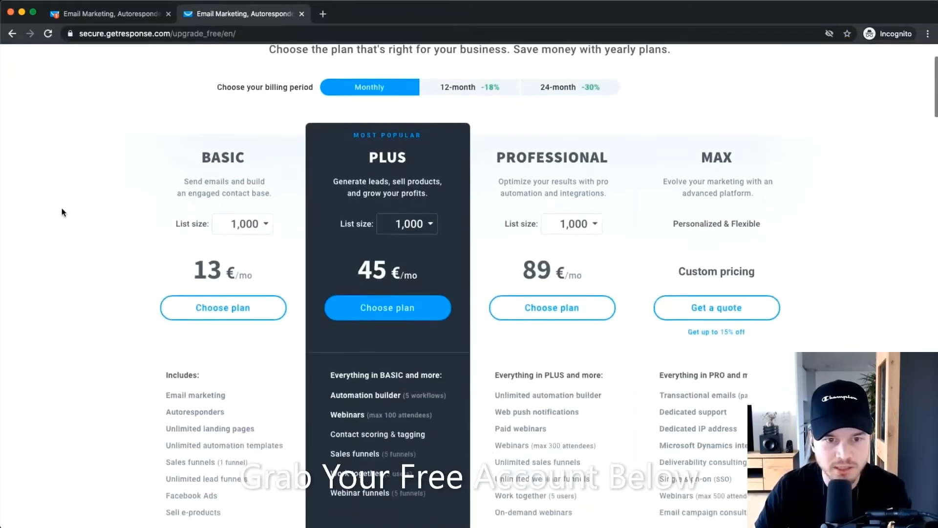
Mark the BASIC and PLUS plan names on the pricing page.
double_click(210, 155)
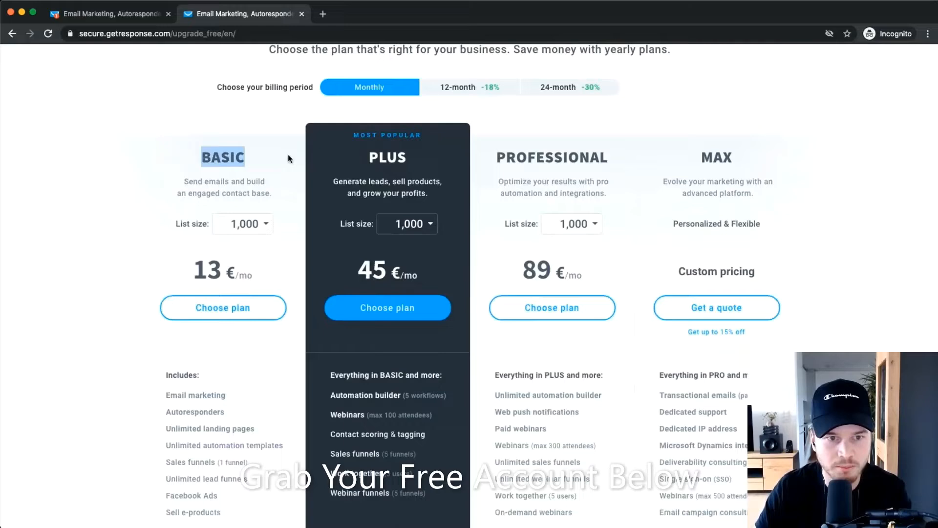
double_click(384, 151)
scroll(248, 266, "up", 3)
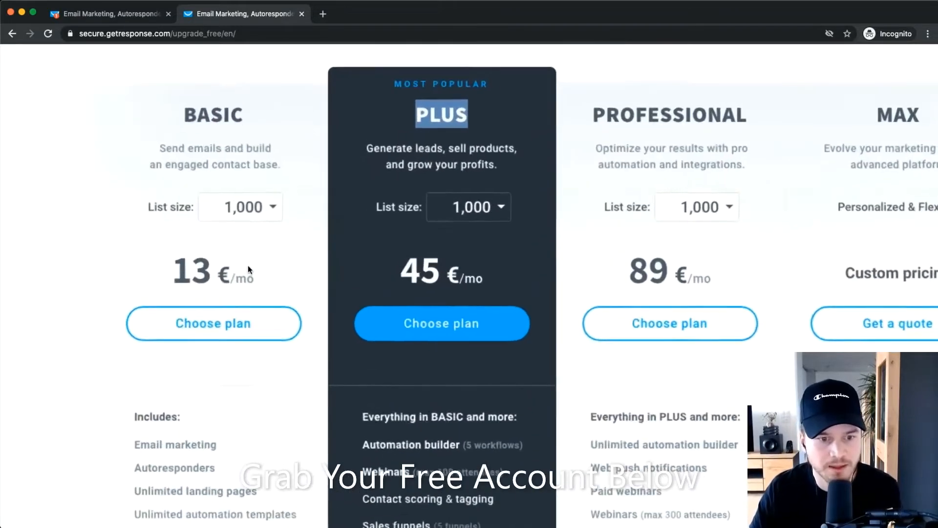
scroll(247, 268, "down", 3)
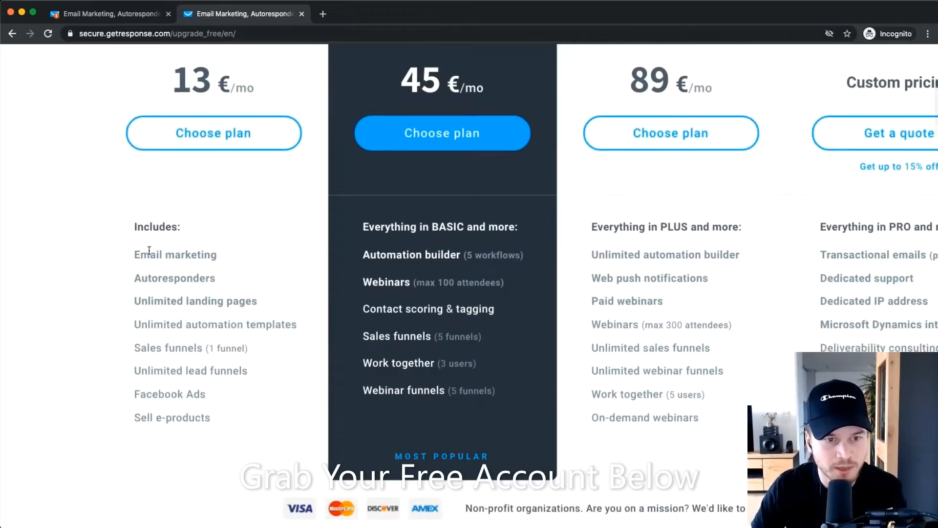
Highlight BASIC features: Email marketing, Autoresponders, Unlimited landing pages, Sales funnels and Unlimited lead funnels.
left_click_drag(134, 254, 228, 259)
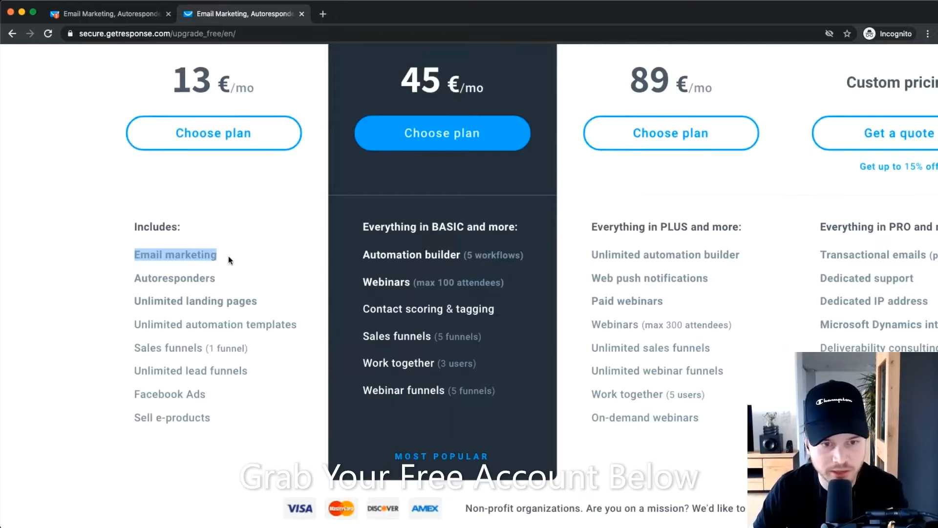
left_click_drag(135, 278, 231, 282)
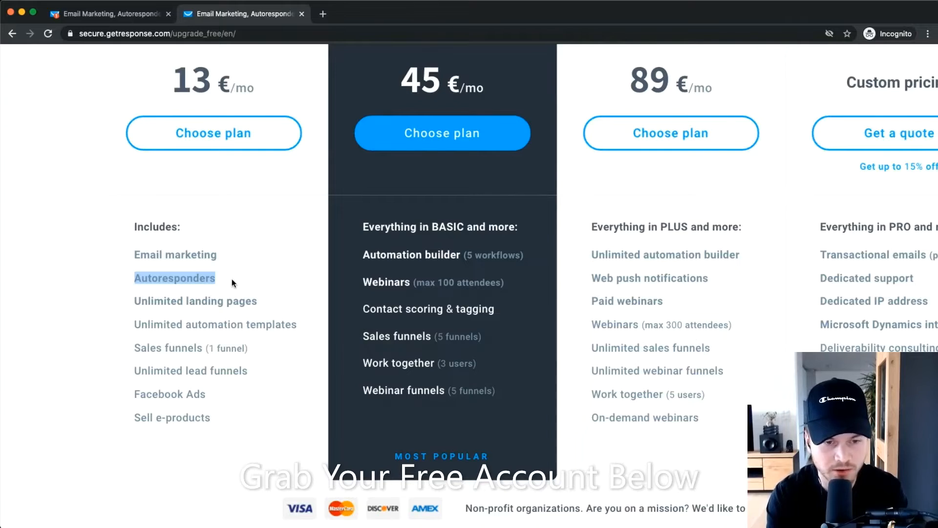
left_click(232, 278)
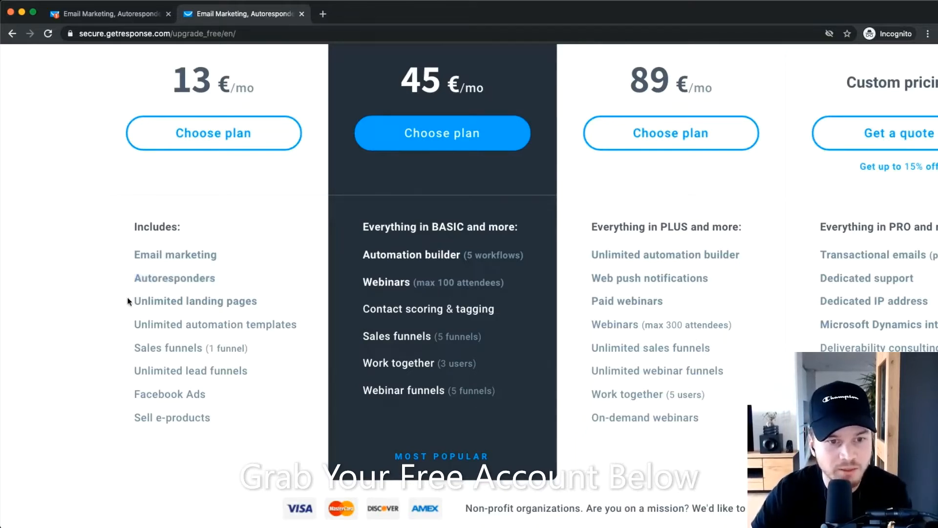
left_click_drag(129, 302, 258, 302)
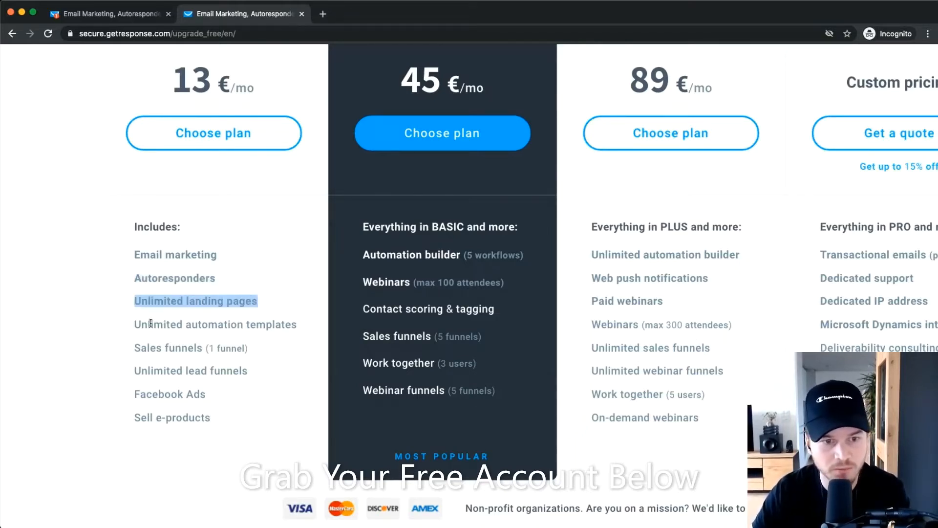
scroll(149, 321, "down", 1)
left_click_drag(135, 312, 304, 315)
left_click(304, 315)
left_click_drag(135, 336, 249, 337)
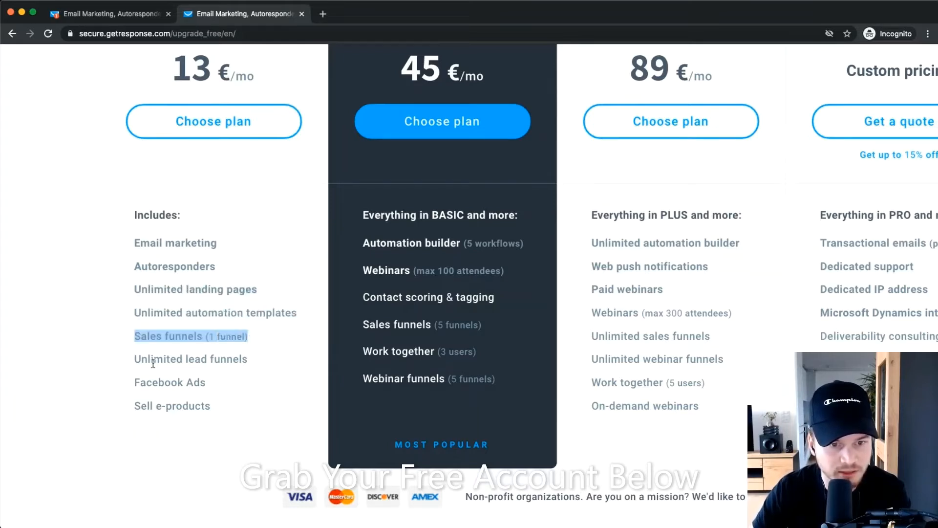
left_click_drag(133, 360, 269, 362)
left_click(273, 361)
scroll(272, 361, "up", 10)
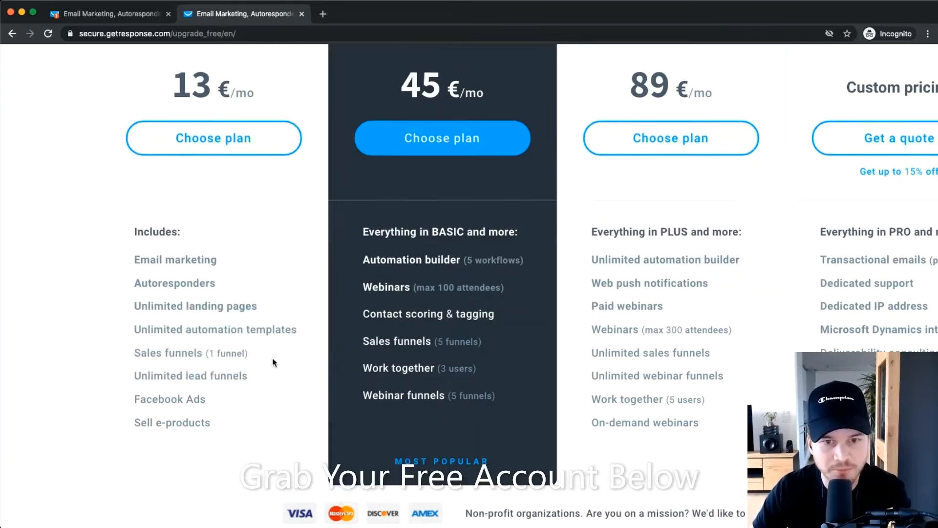
Highlight the PLUS plan's Automation builder (5 workflows) feature, then close the pricing tab.
left_click_drag(197, 346, 289, 329)
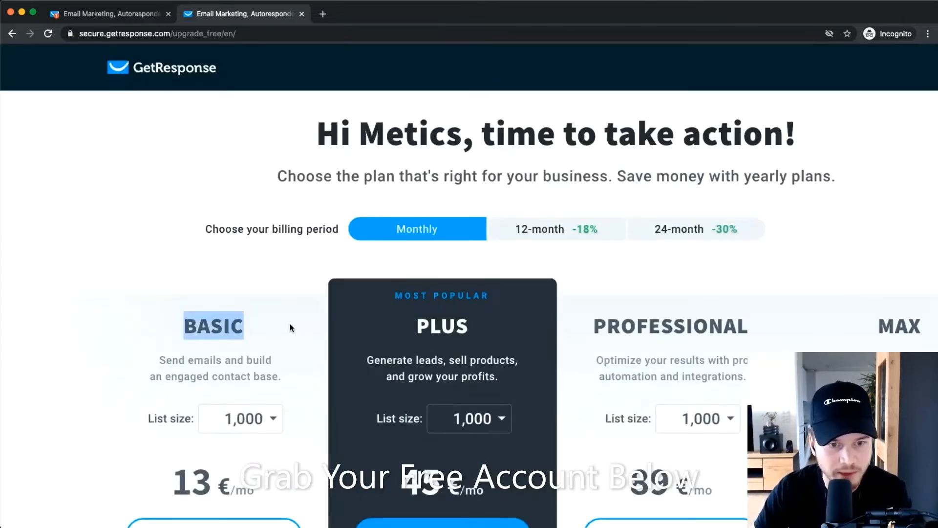
scroll(289, 329, "down", 7)
scroll(289, 329, "down", 1)
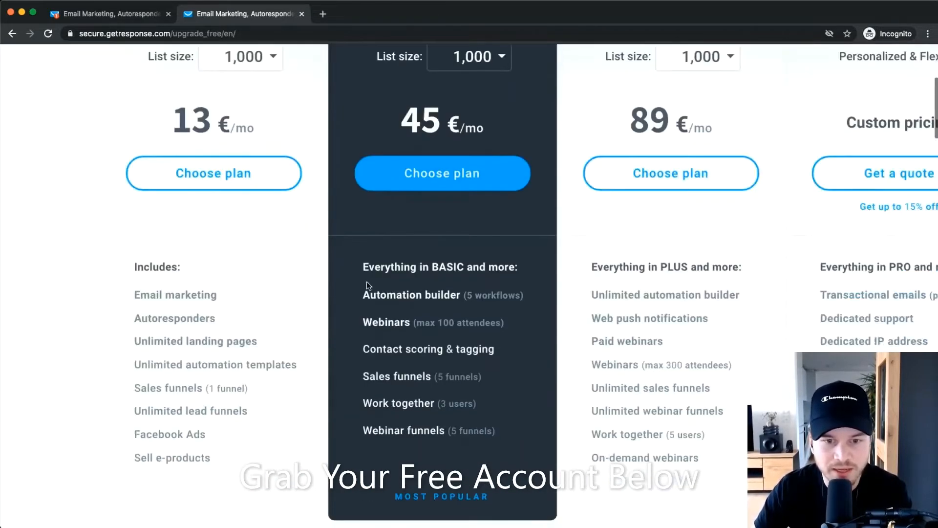
left_click_drag(363, 295, 526, 299)
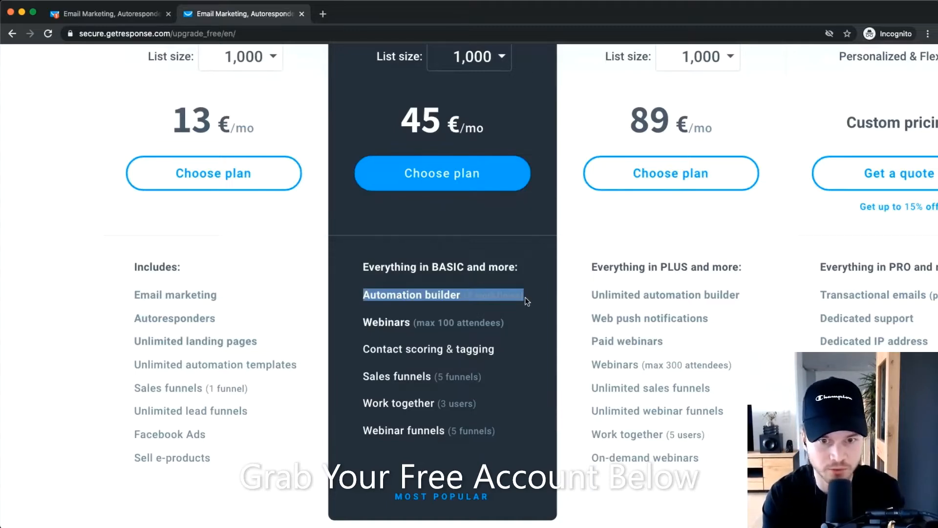
left_click(236, 315)
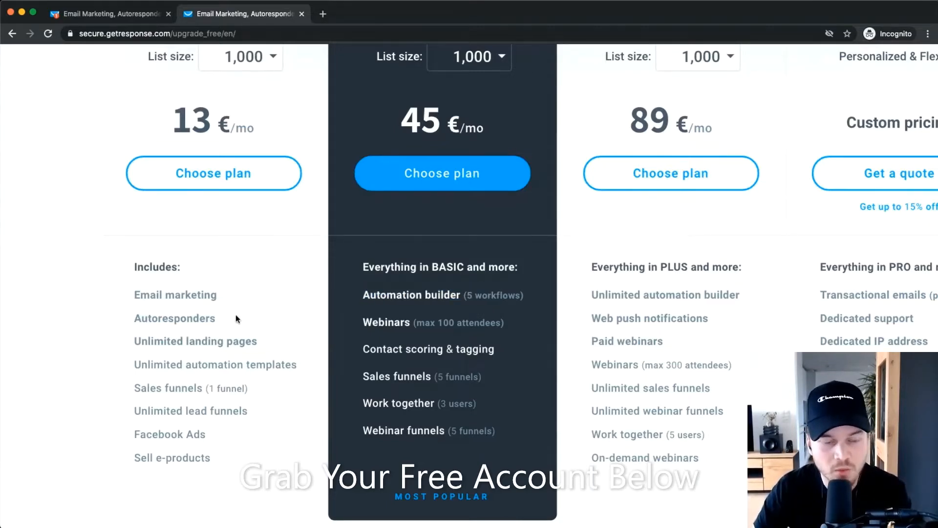
scroll(250, 345, "up", 7)
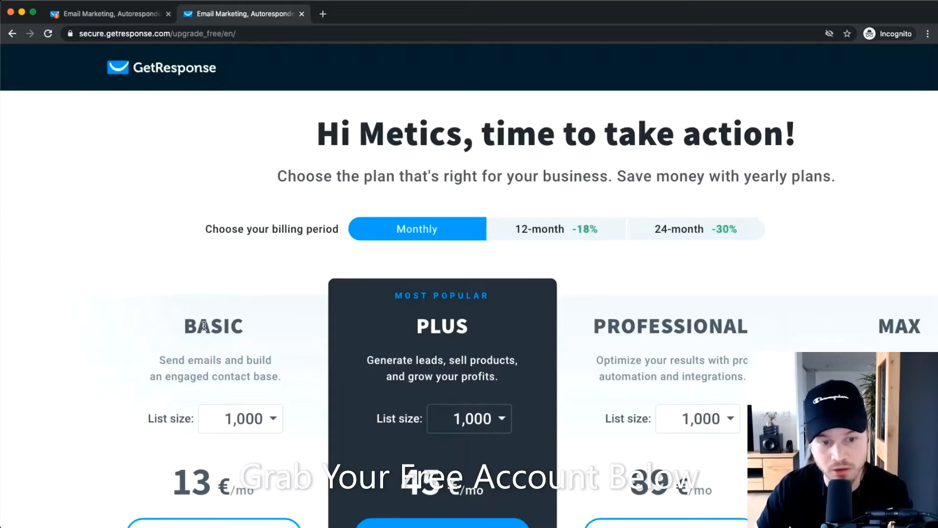
scroll(218, 326, "down", 8)
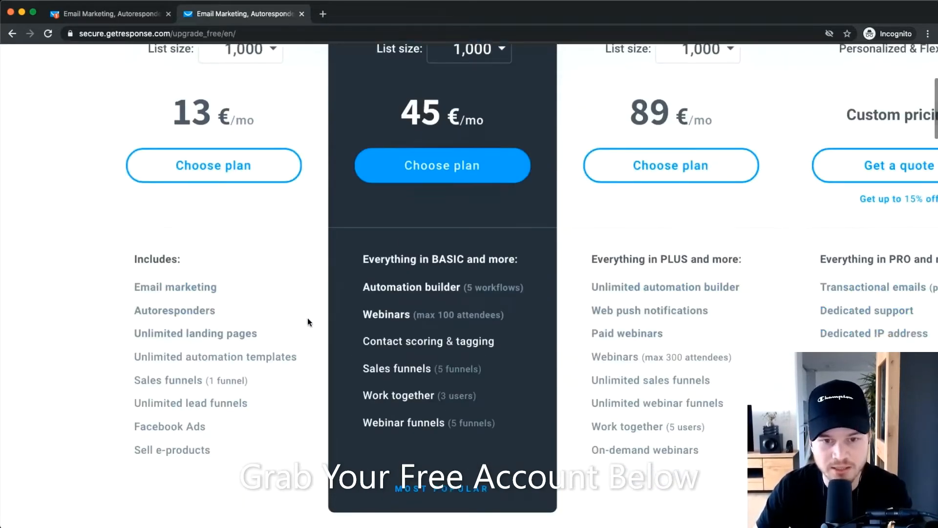
left_click_drag(362, 288, 511, 299)
left_click(512, 296)
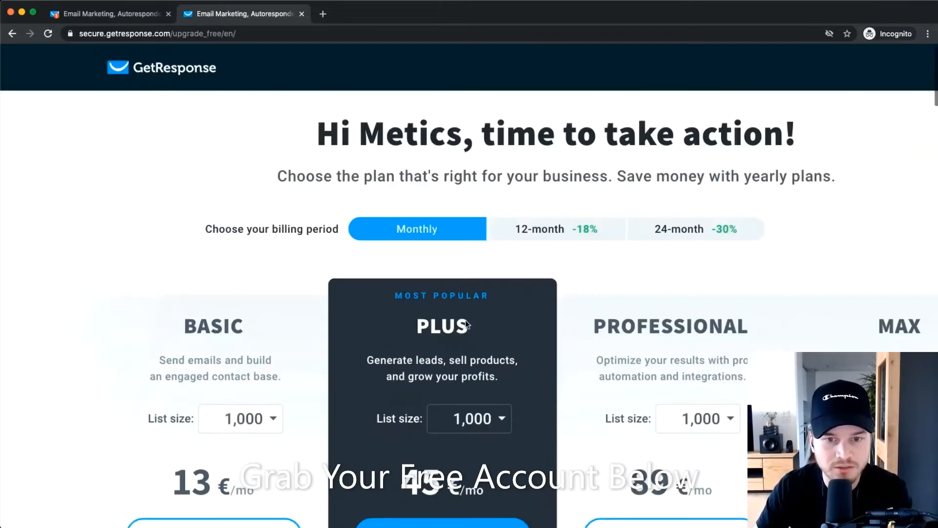
scroll(467, 320, "up", 7)
left_click_drag(411, 323, 504, 320)
scroll(488, 321, "down", 8)
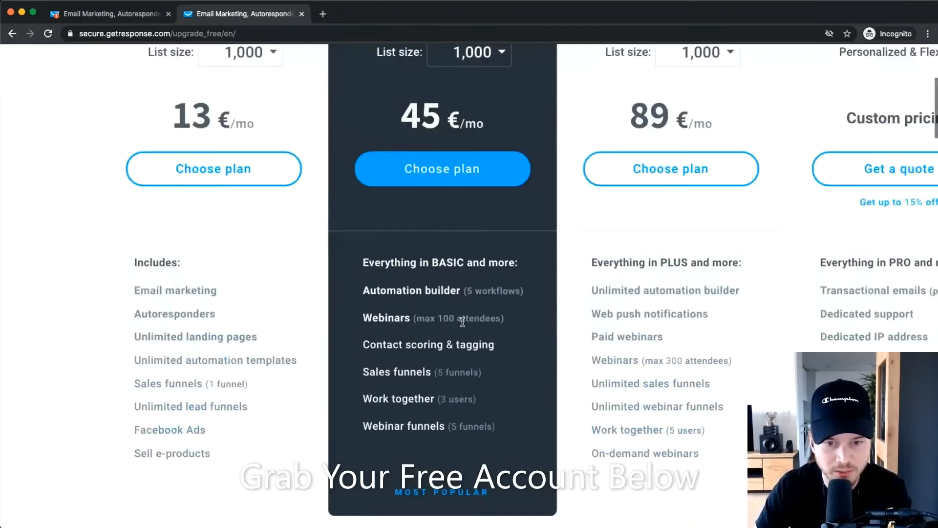
scroll(462, 322, "down", 3)
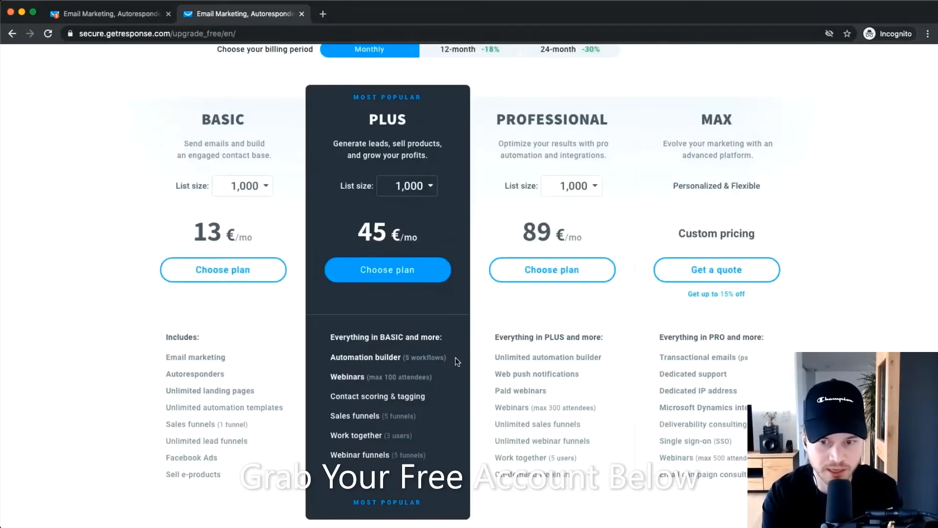
scroll(404, 334, "up", 5)
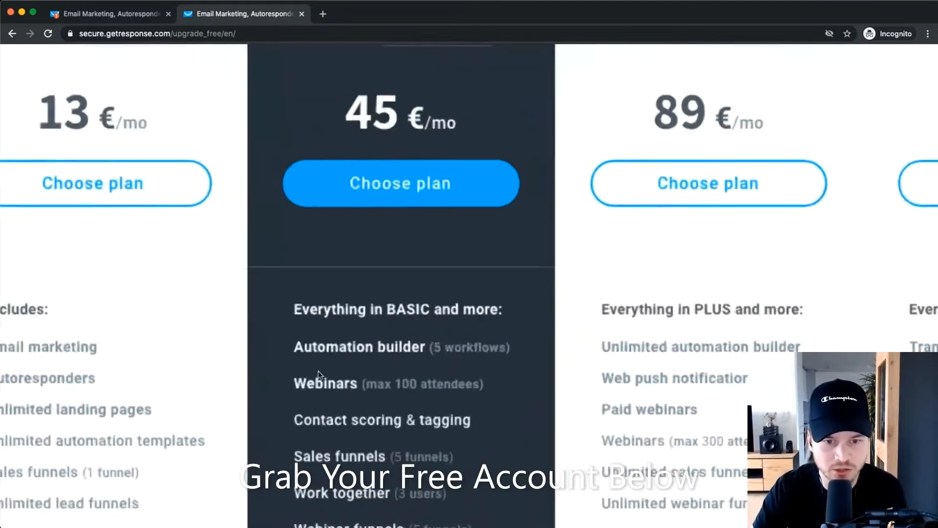
left_click_drag(303, 342, 566, 347)
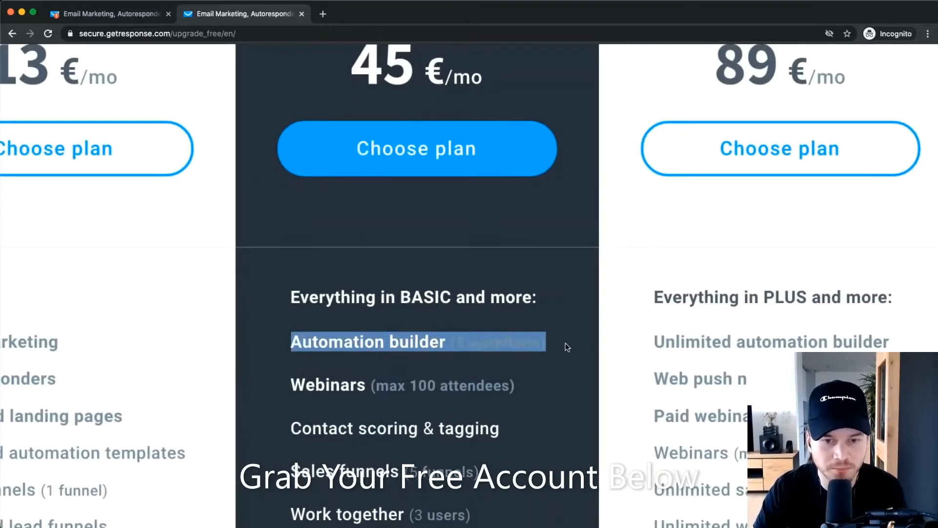
scroll(495, 323, "down", 5)
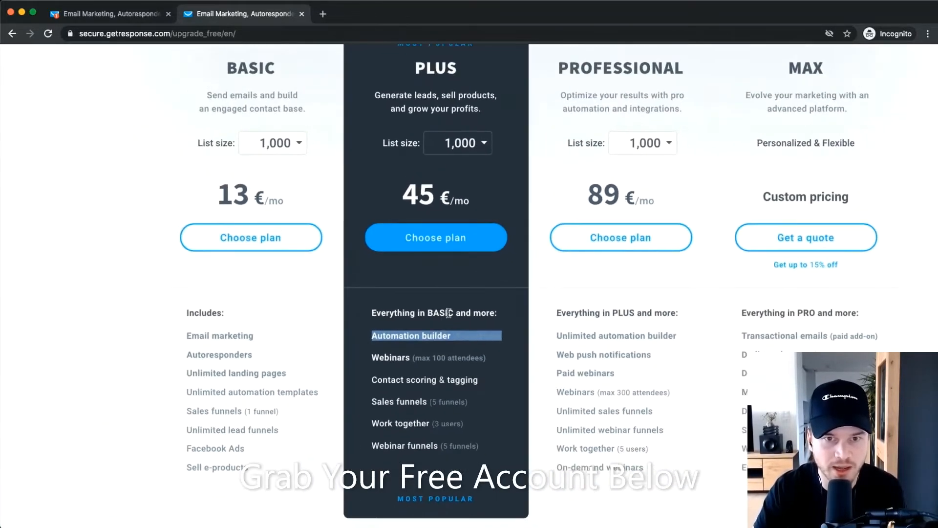
scroll(446, 159, "up", 2)
scroll(445, 160, "up", 5)
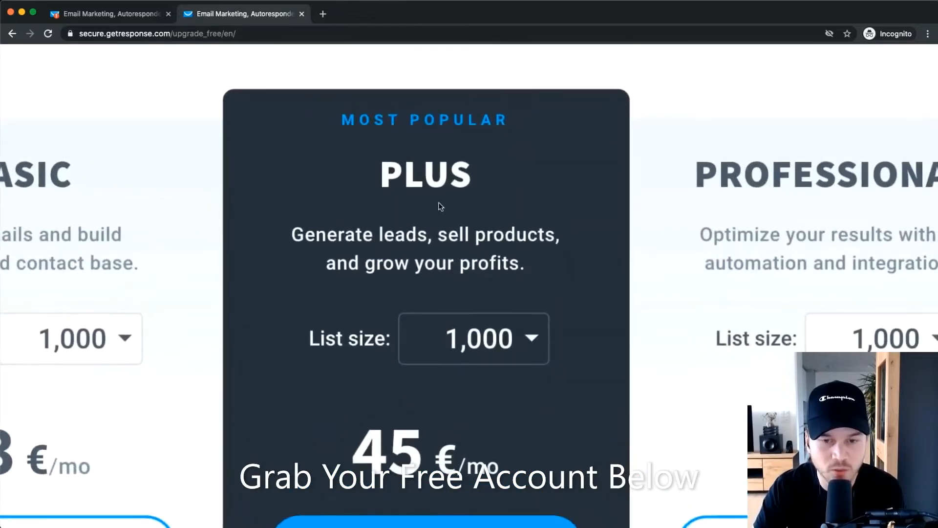
scroll(428, 286, "down", 5)
scroll(419, 336, "down", 3)
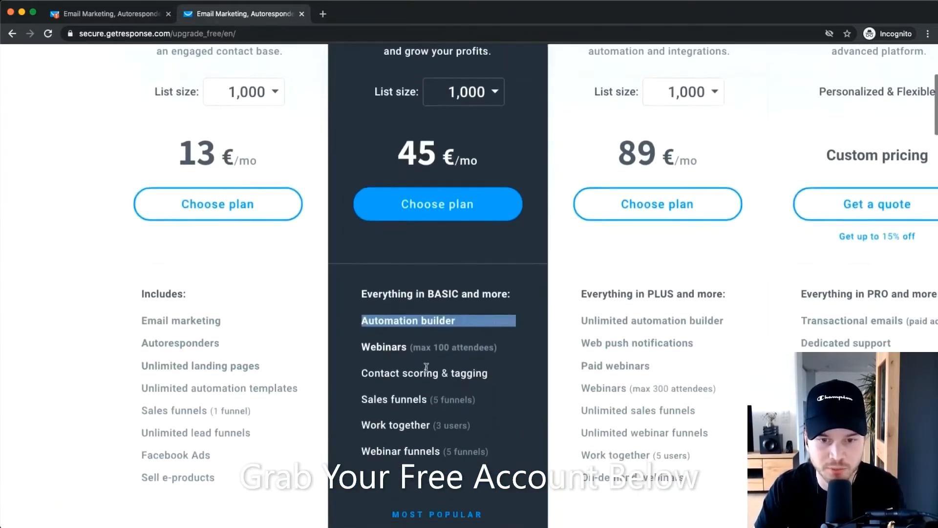
scroll(419, 336, "up", 5)
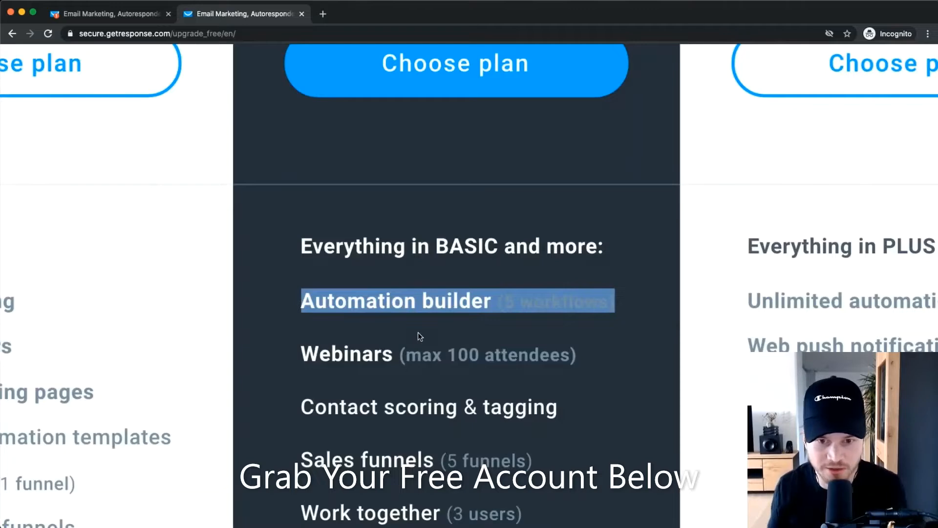
scroll(418, 332, "down", 5)
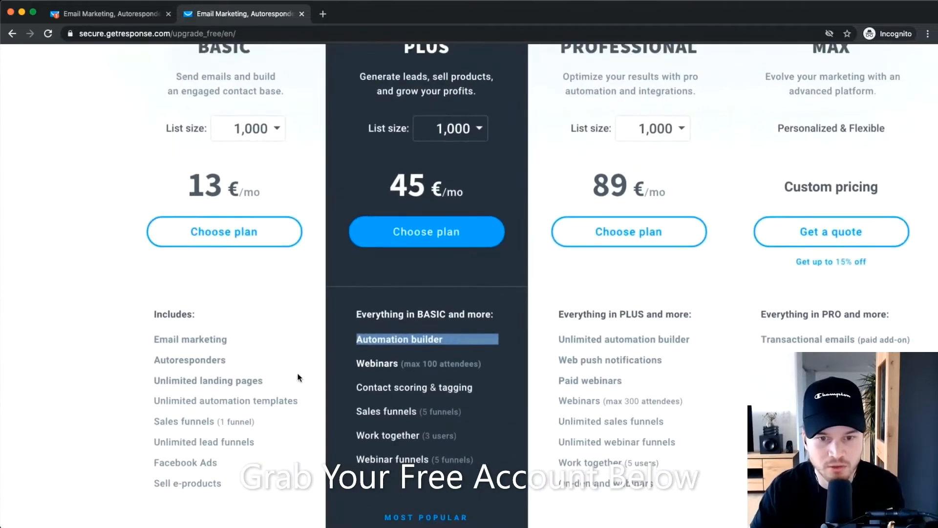
left_click(398, 387)
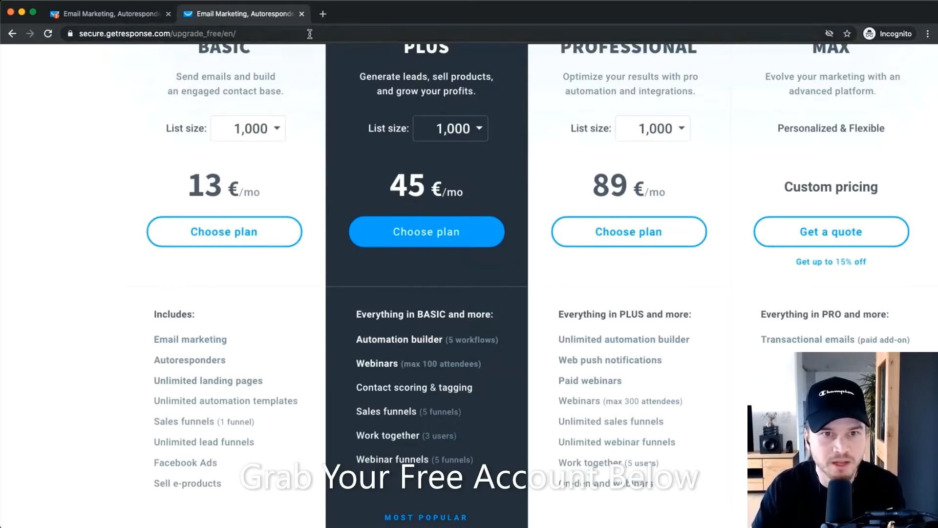
left_click(301, 14)
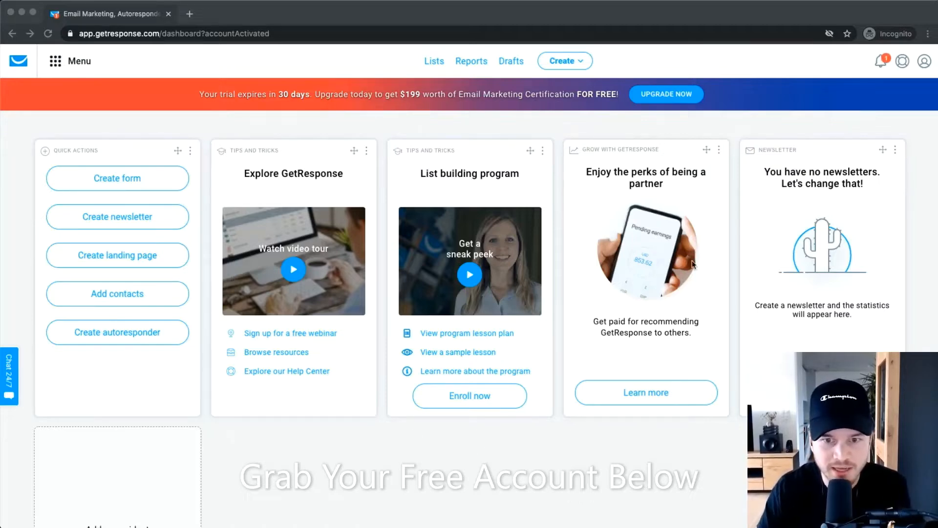
scroll(415, 351, "down", 2)
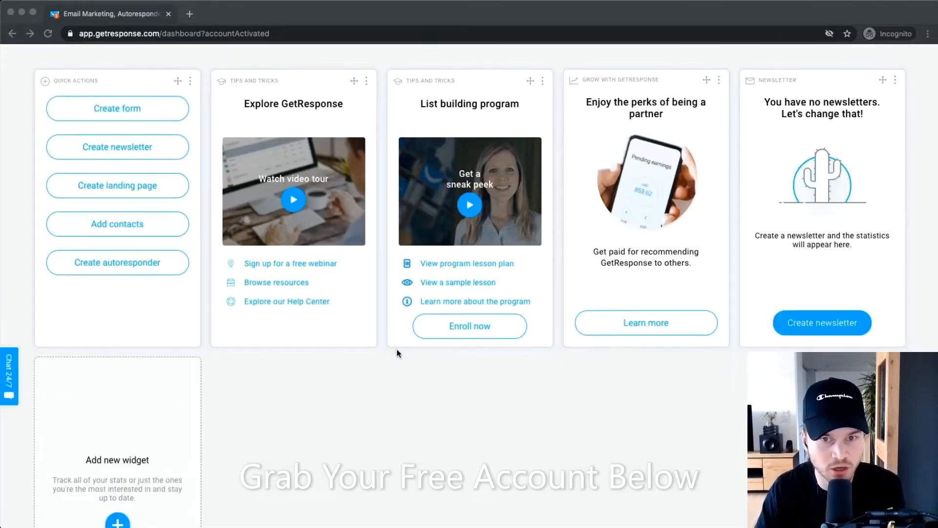
scroll(375, 379, "up", 2)
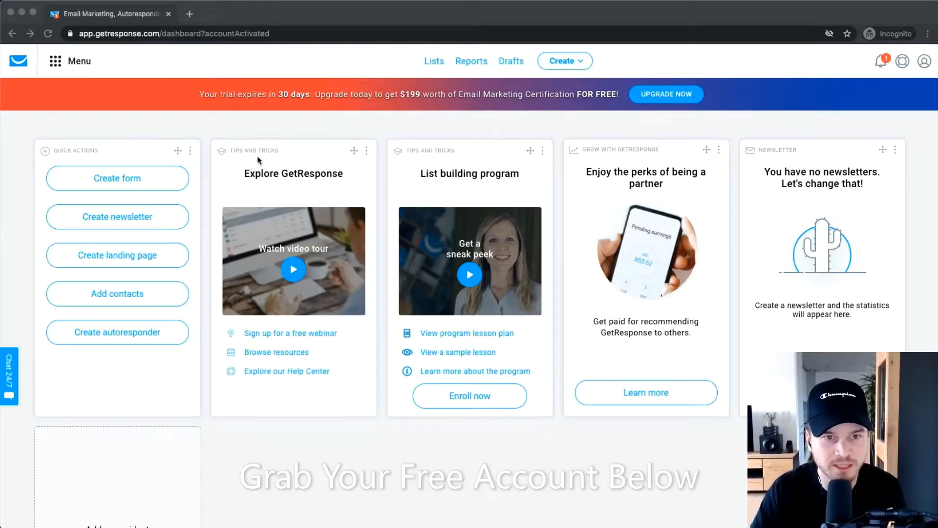
left_click(440, 165)
scroll(621, 164, "up", 5)
scroll(650, 147, "down", 5)
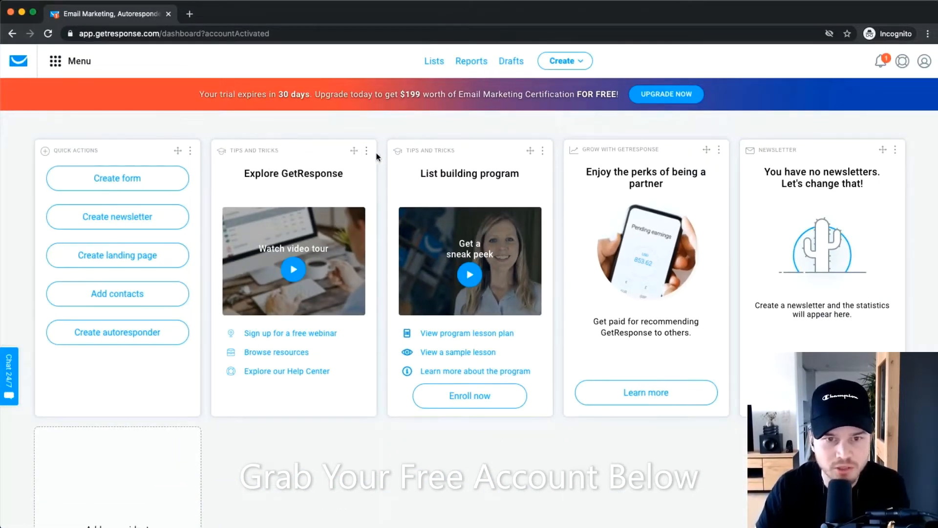
mouse_move(364, 153)
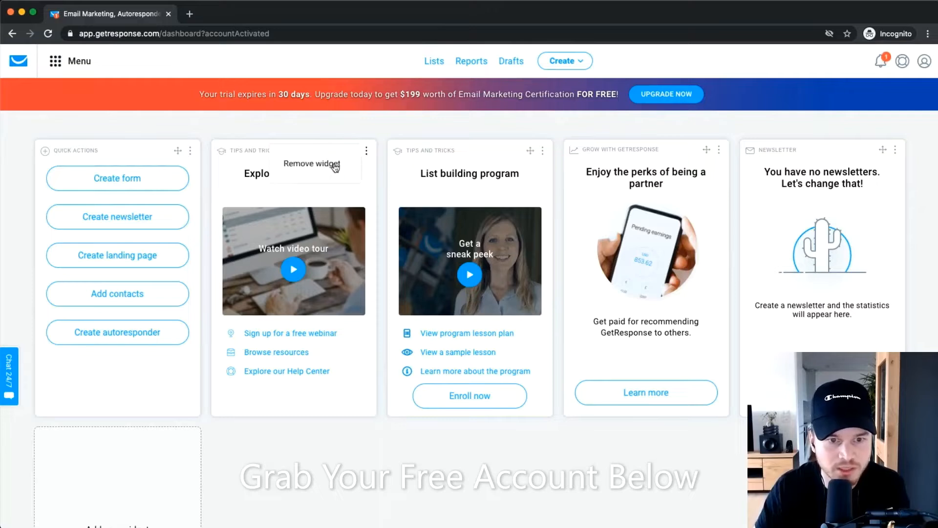
Remove the Explore GetResponse and List building program widgets from the dashboard.
left_click(335, 168)
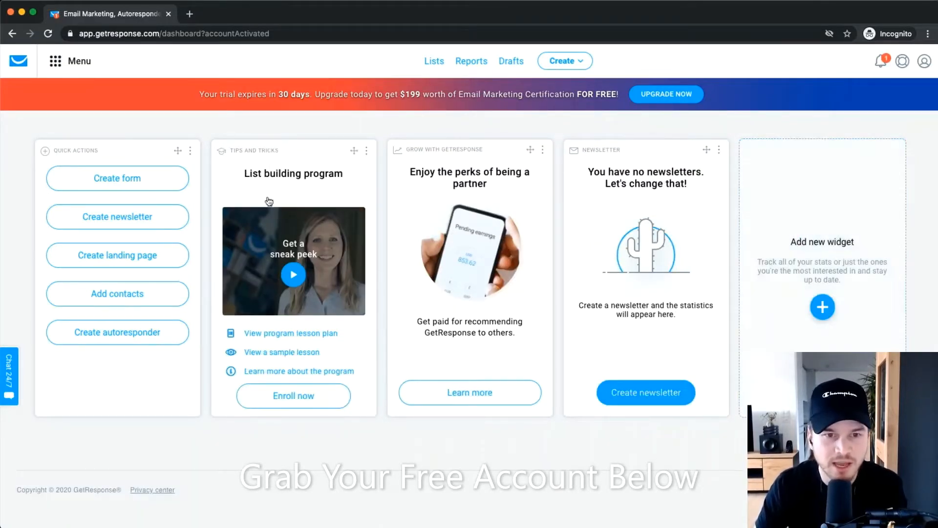
scroll(273, 191, "up", 10)
left_click_drag(168, 149, 454, 155)
scroll(423, 210, "down", 10)
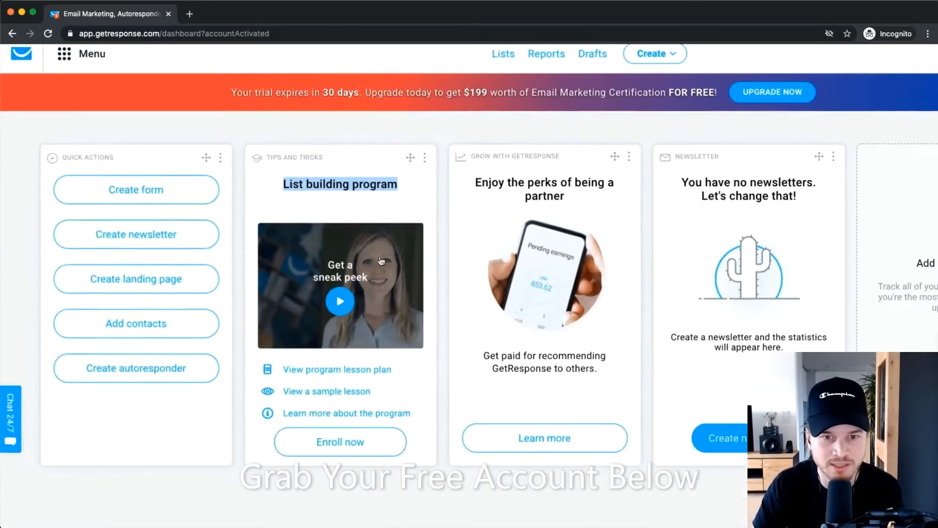
left_click(419, 158)
left_click(356, 173)
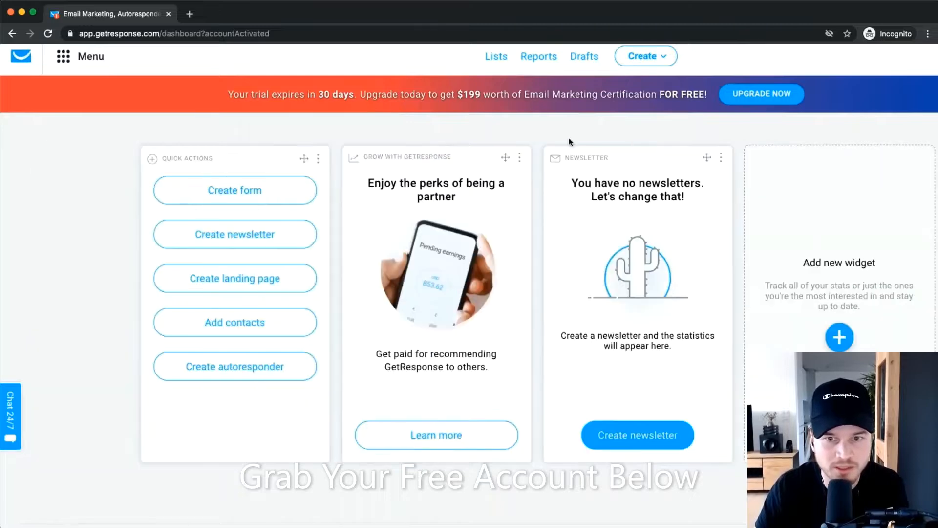
Remove the Grow with GetResponse partner-perks and Newsletter widgets.
left_click(519, 157)
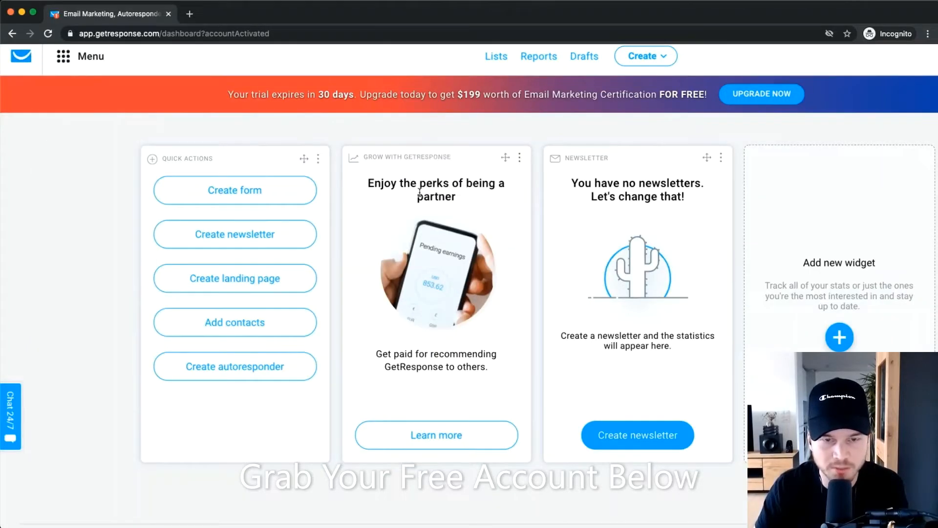
left_click(519, 158)
left_click(479, 176)
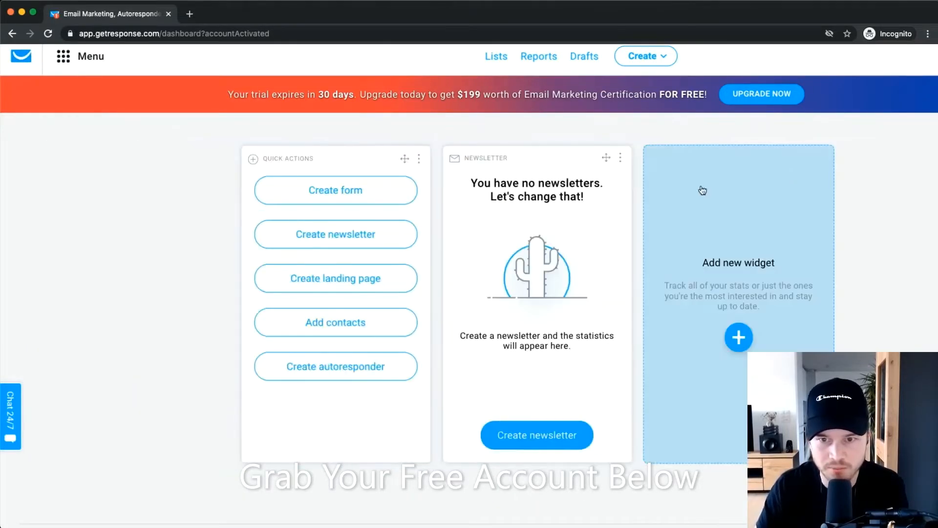
left_click(619, 163)
left_click(582, 172)
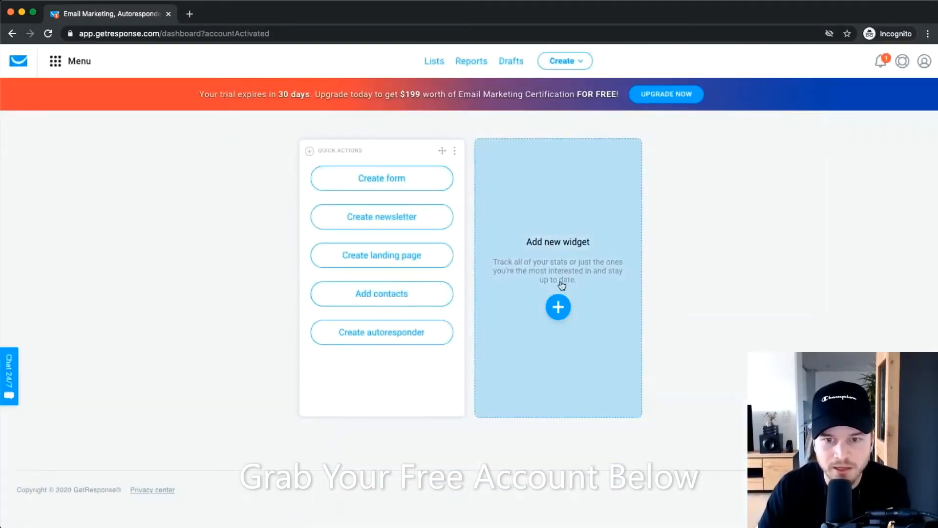
left_click(558, 307)
Add the List size and List trends widgets to the dashboard, then reopen the Widget library.
scroll(444, 227, "down", 10)
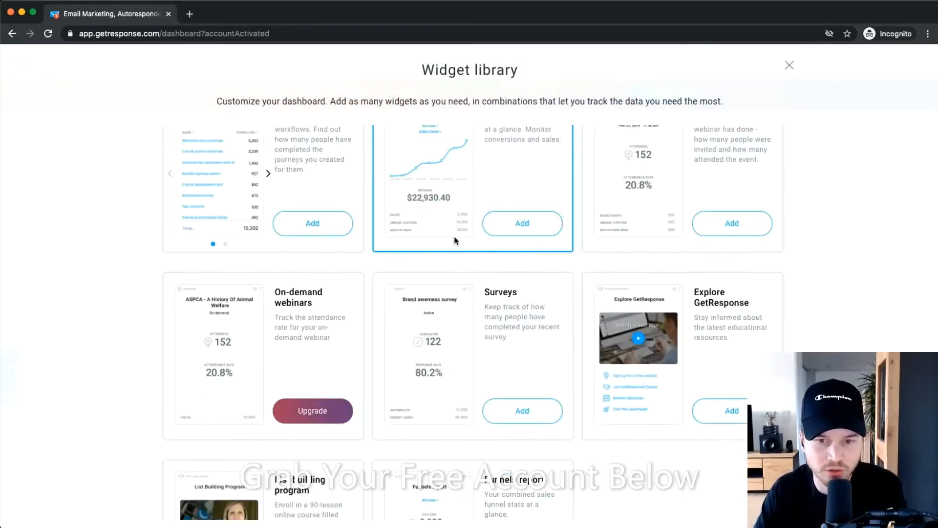
scroll(454, 240, "up", 10)
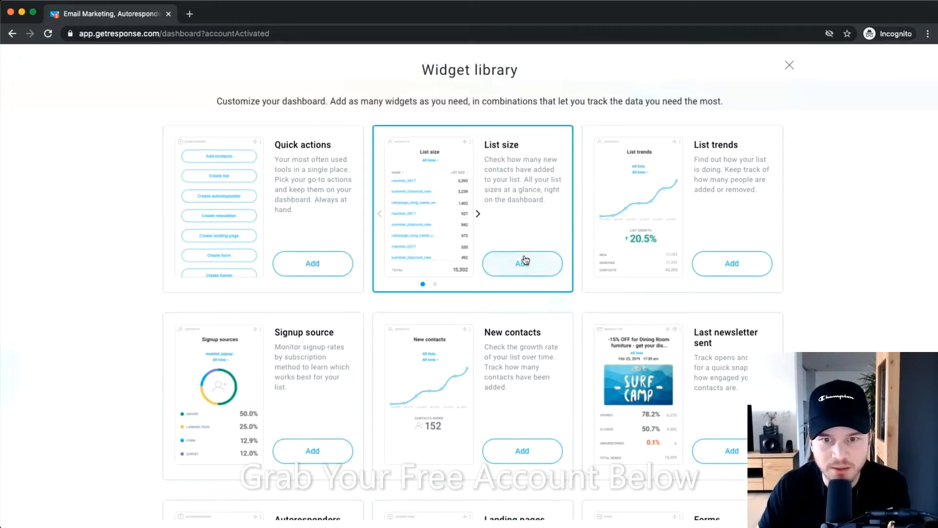
left_click(522, 266)
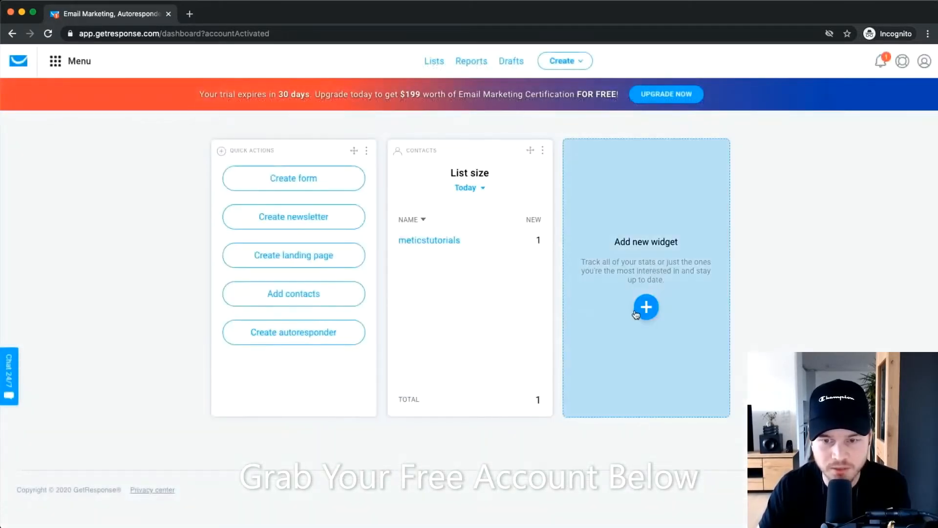
left_click(643, 308)
left_click(723, 264)
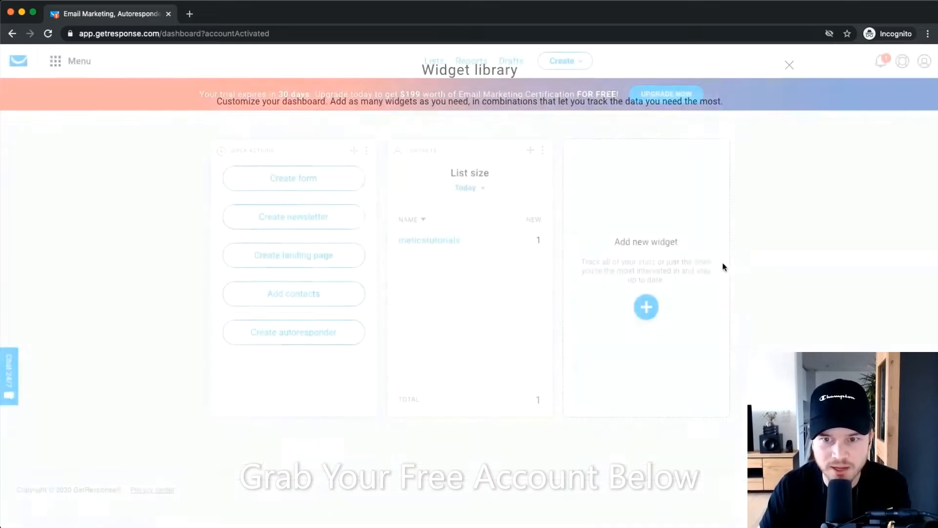
left_click(733, 306)
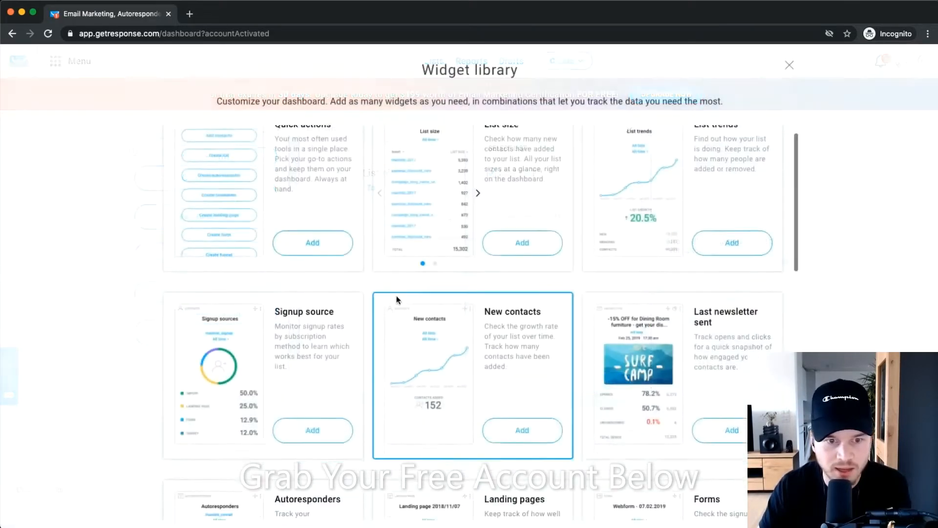
scroll(362, 319, "down", 2)
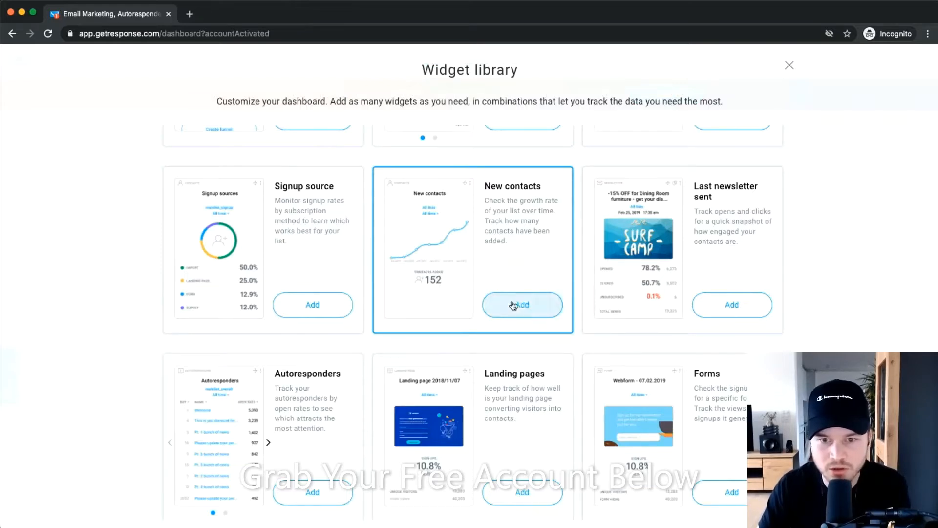
scroll(715, 262, "down", 1)
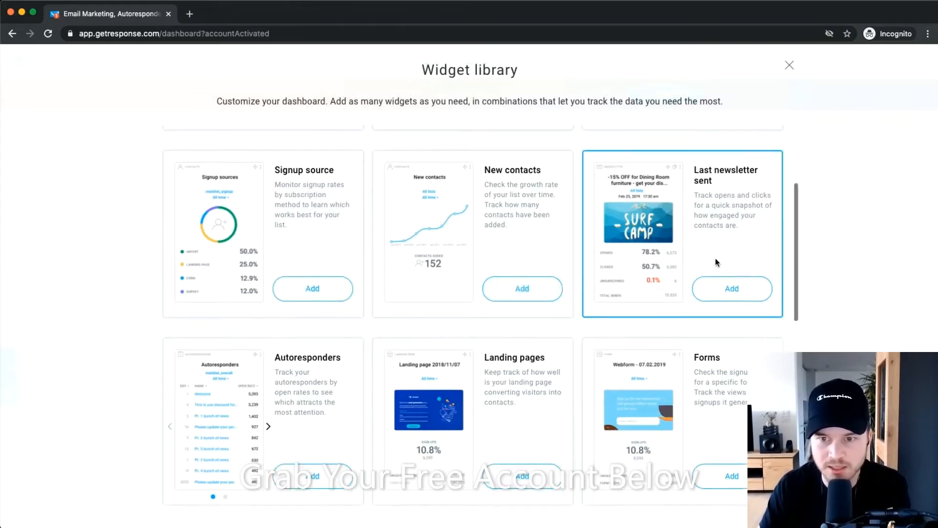
scroll(747, 232, "up", 5)
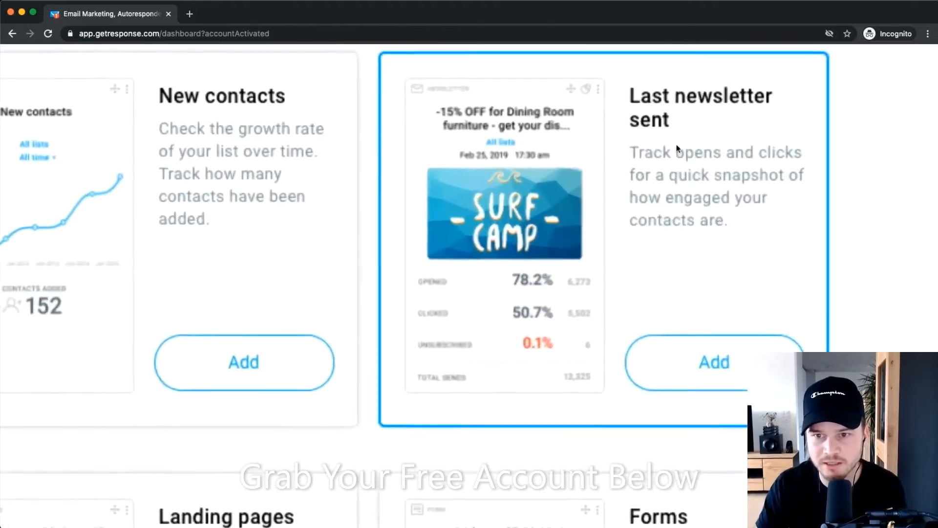
scroll(680, 217, "down", 5)
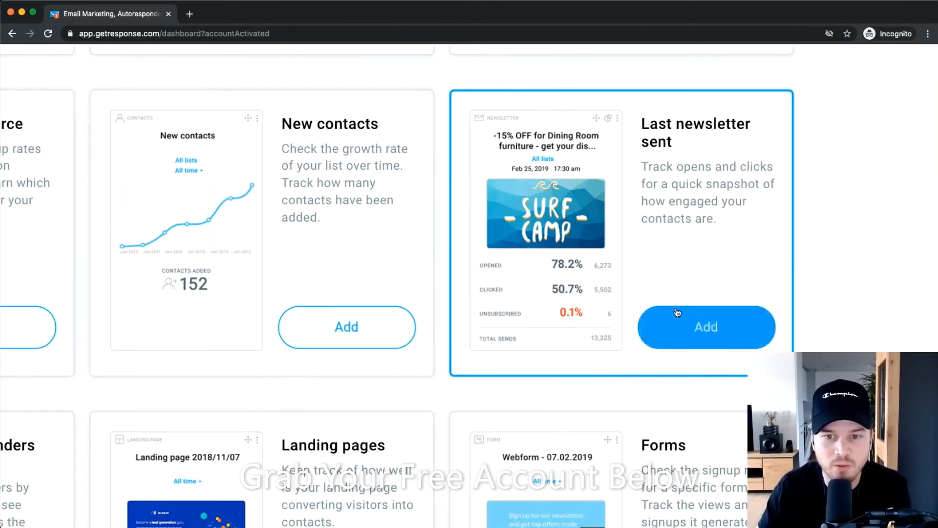
scroll(562, 272, "up", 5)
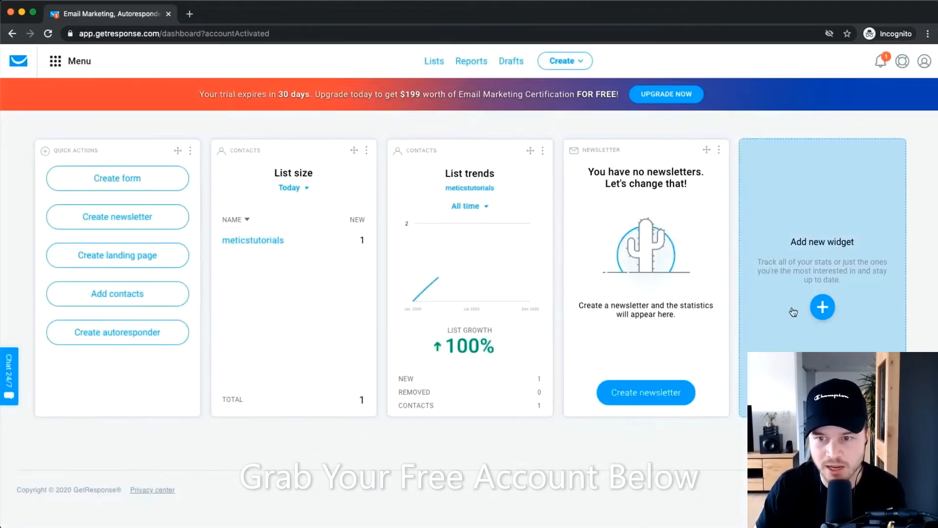
left_click(820, 306)
Browse the Widget library and add the Workflows widget to the dashboard.
scroll(446, 314, "down", 3)
scroll(444, 322, "down", 3)
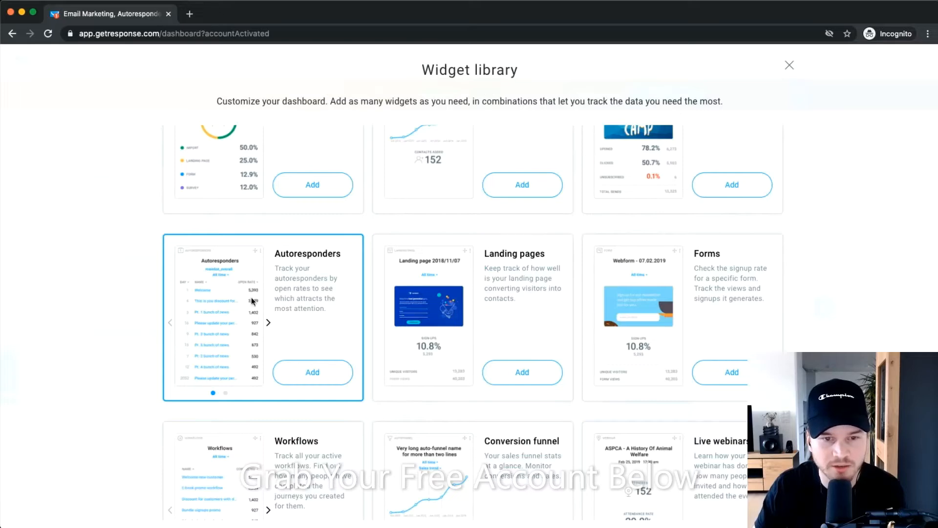
scroll(293, 263, "up", 5)
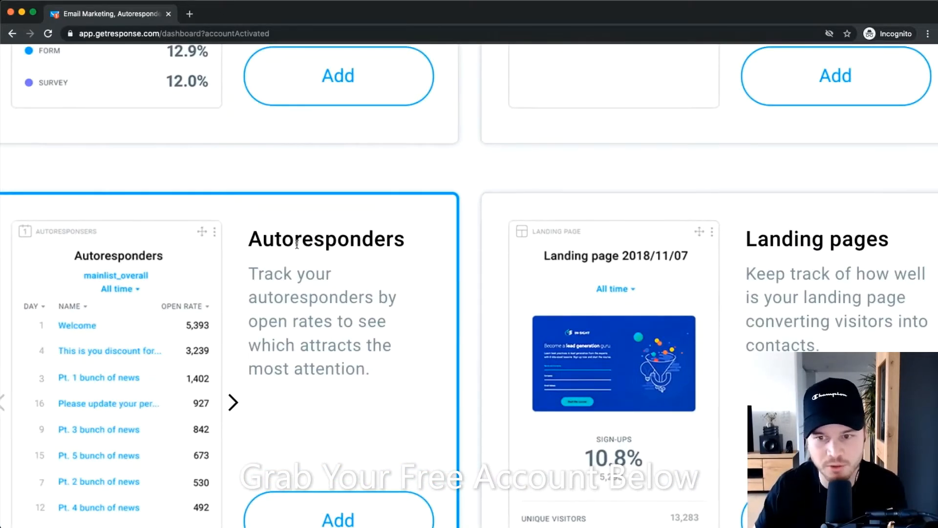
scroll(690, 348, "down", 5)
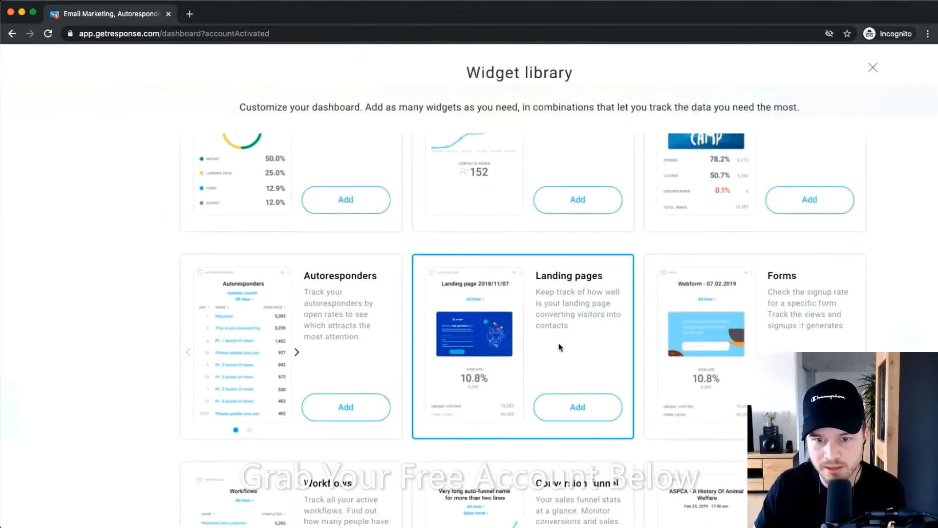
scroll(570, 351, "up", 5)
scroll(570, 350, "down", 5)
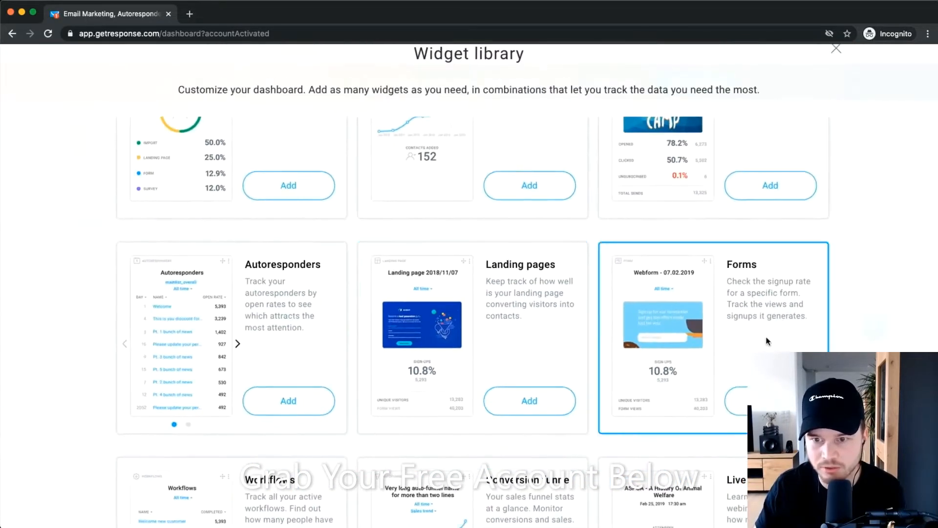
scroll(763, 339, "up", 3)
scroll(761, 339, "down", 8)
scroll(739, 320, "up", 6)
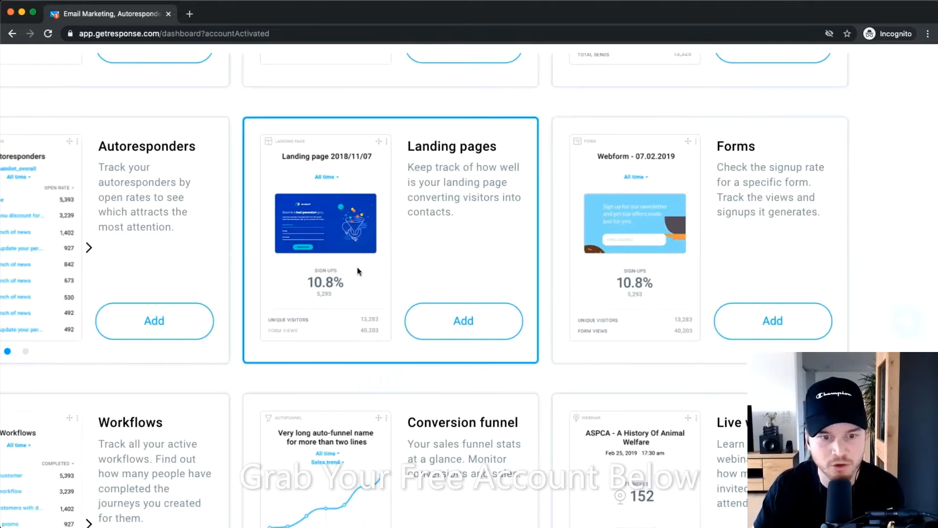
scroll(360, 268, "down", 3)
scroll(364, 271, "left", 3)
scroll(370, 275, "down", 1)
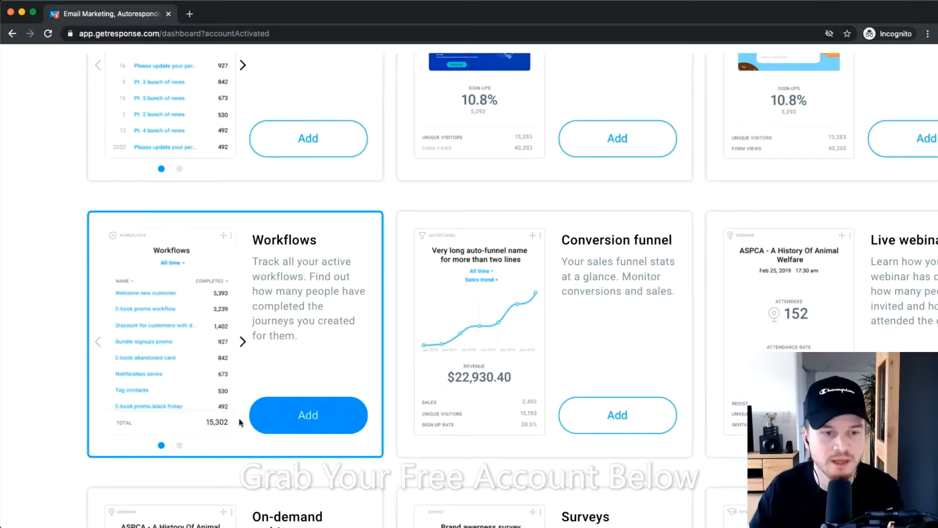
left_click(281, 404)
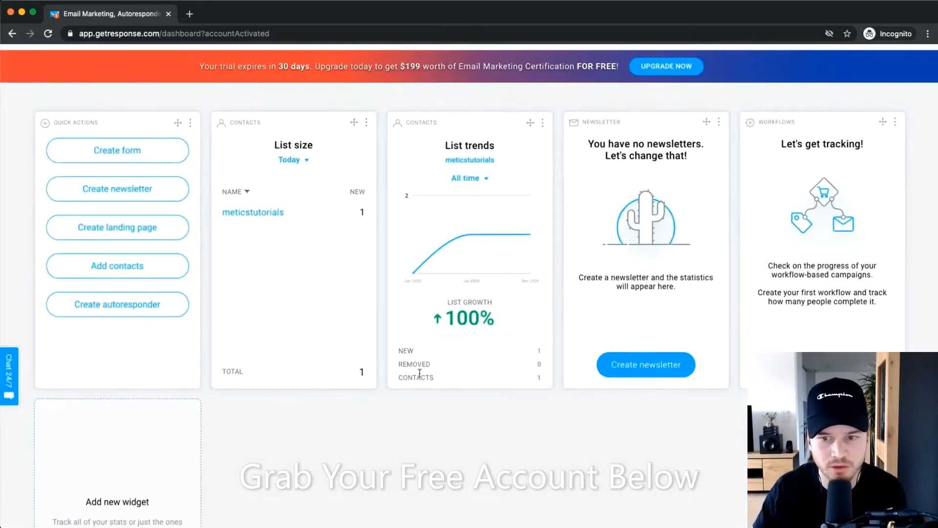
Reopen the Widget library, look through its remaining widgets, and close it without adding more.
scroll(251, 435, "up", 2)
scroll(247, 435, "down", 3)
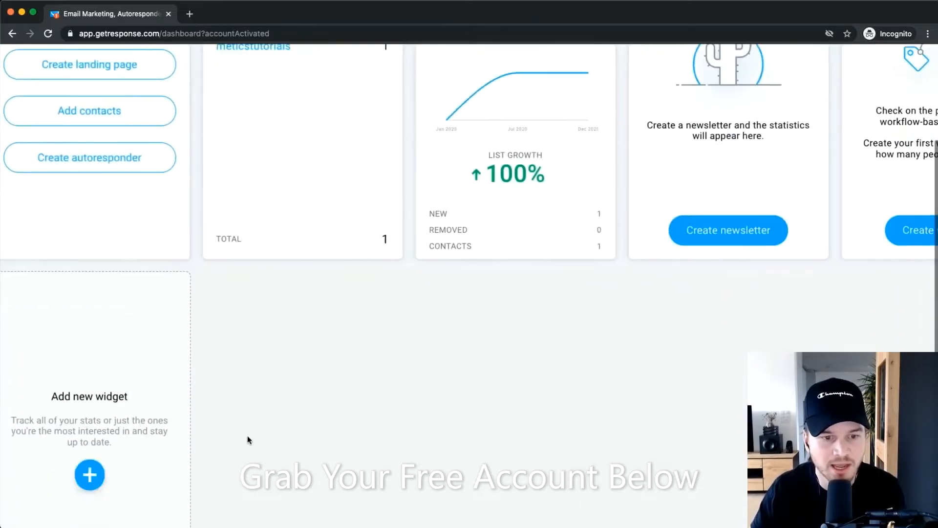
scroll(247, 435, "left", 1)
left_click(152, 463)
scroll(525, 346, "down", 8)
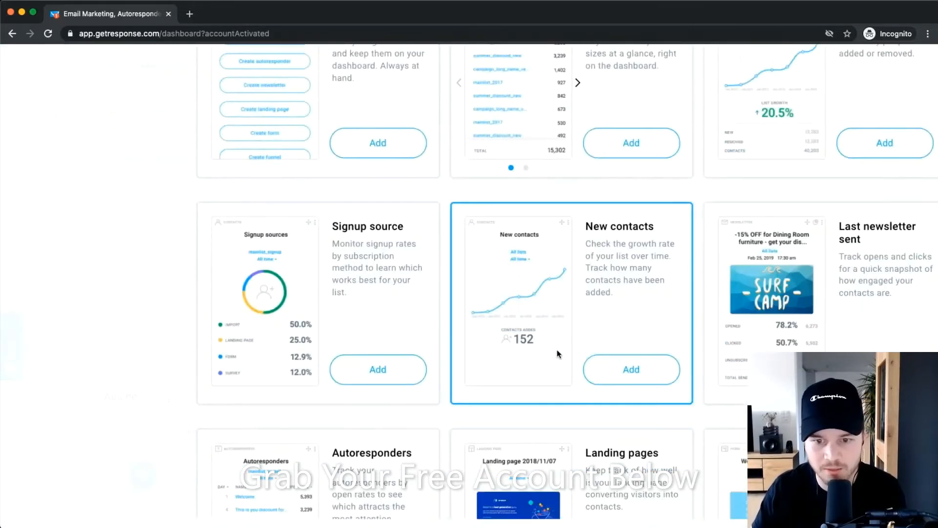
scroll(555, 355, "down", 2)
scroll(555, 353, "down", 4)
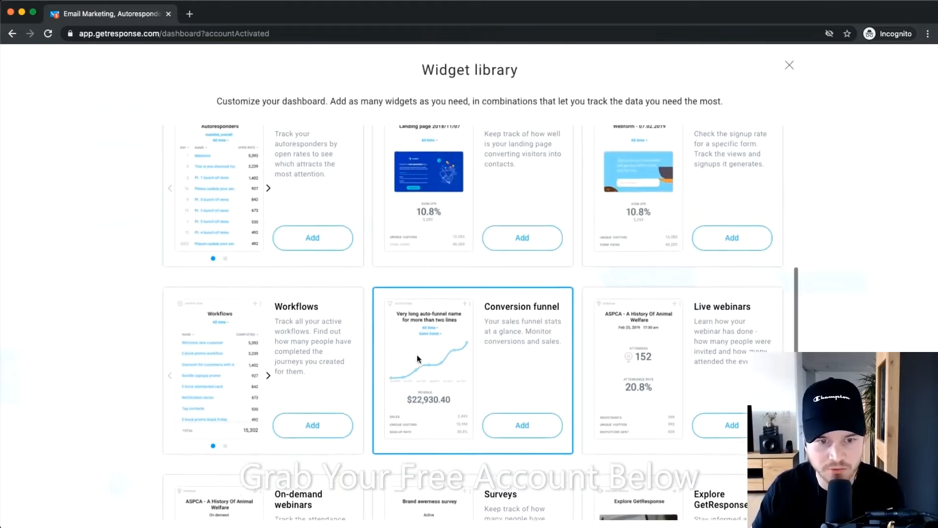
scroll(555, 370, "down", 2)
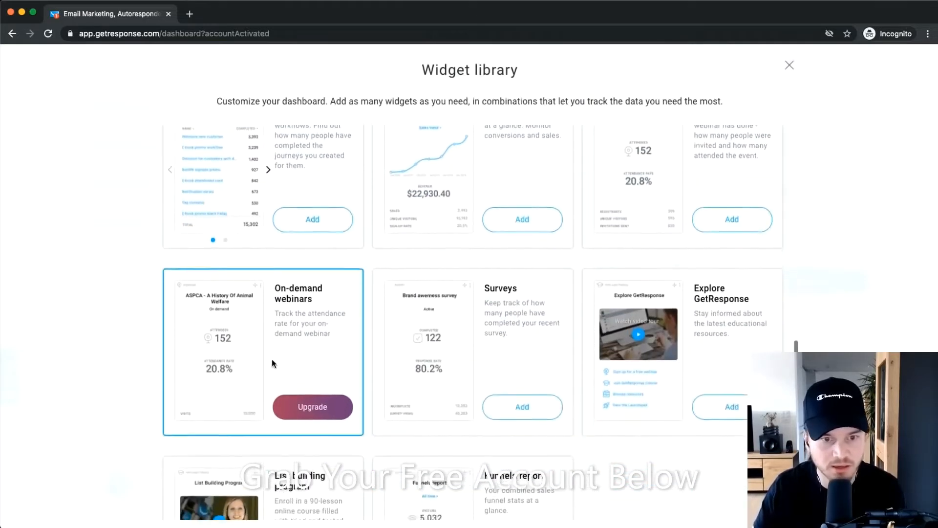
scroll(626, 303, "down", 2)
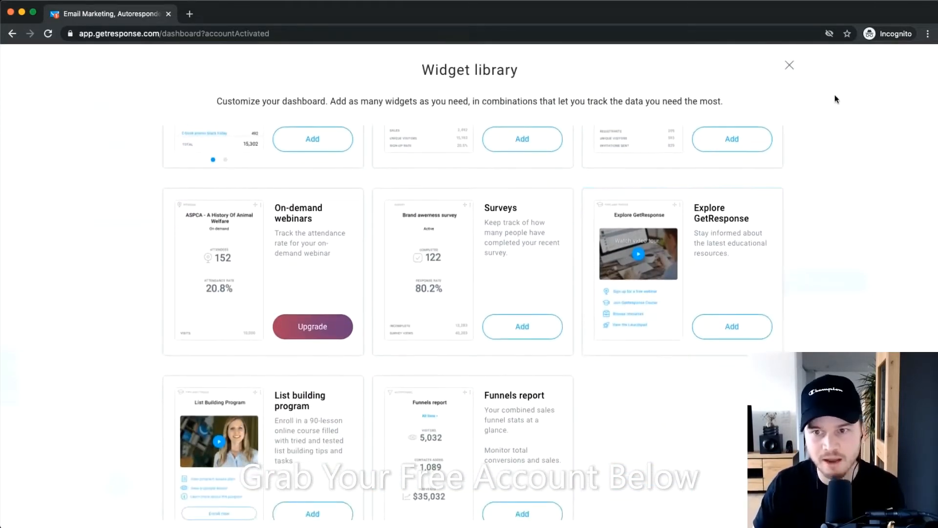
left_click(789, 65)
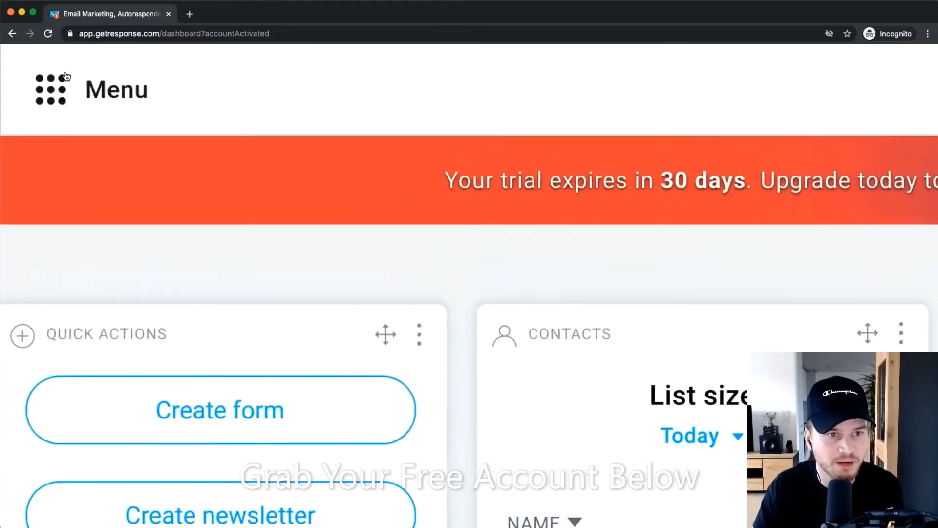
Show the Menu grid listing Email marketing, Autoresponders, Automation and the growth tools.
left_click(63, 66)
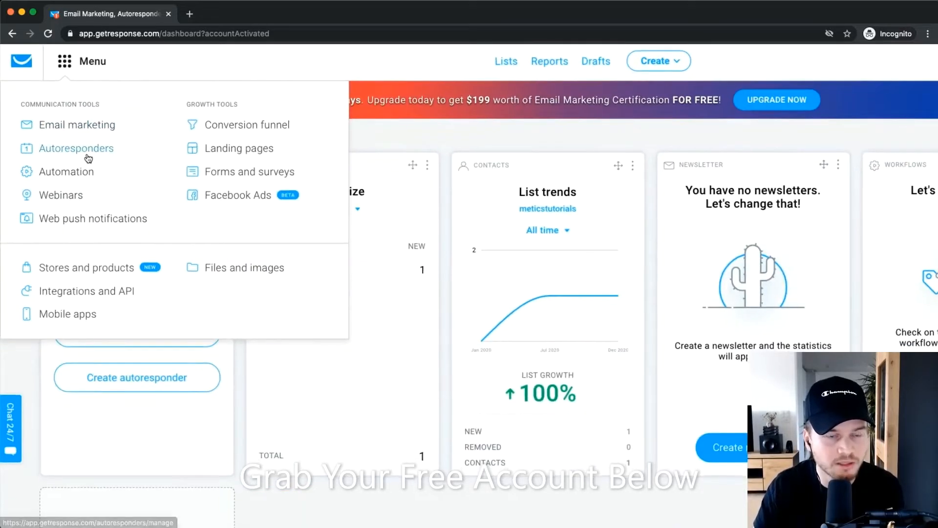
scroll(89, 158, "up", 5)
scroll(89, 158, "left", 2)
scroll(161, 162, "up", 1)
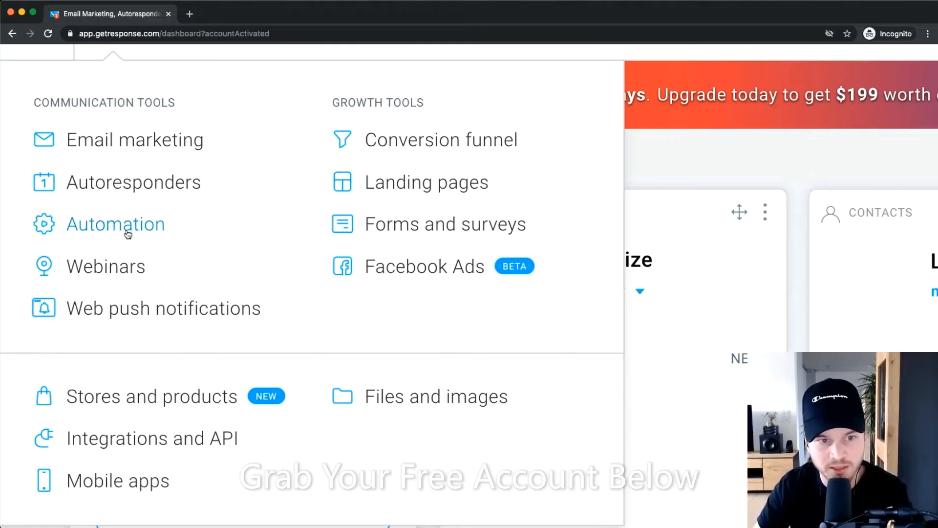
Scroll down the dashboard to bring the List trends and newsletter widgets back into view.
scroll(196, 218, "down", 1)
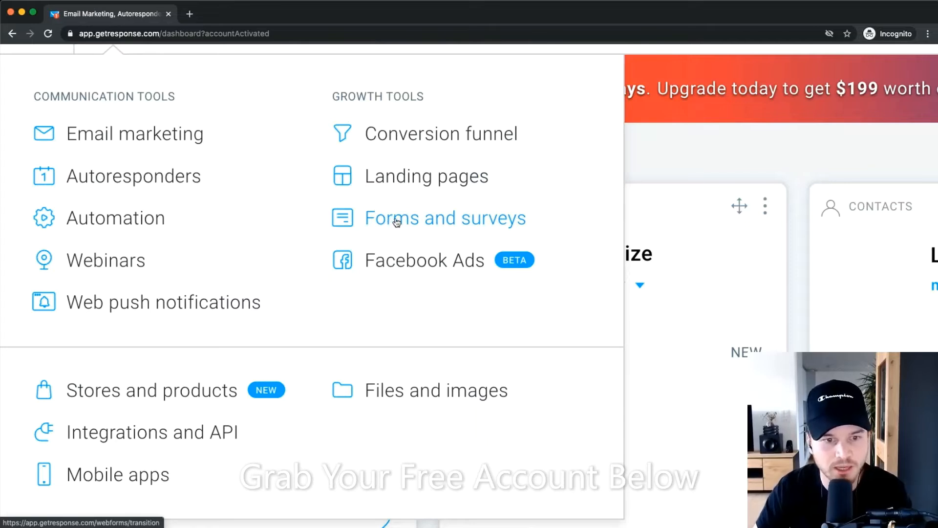
scroll(389, 229, "down", 1)
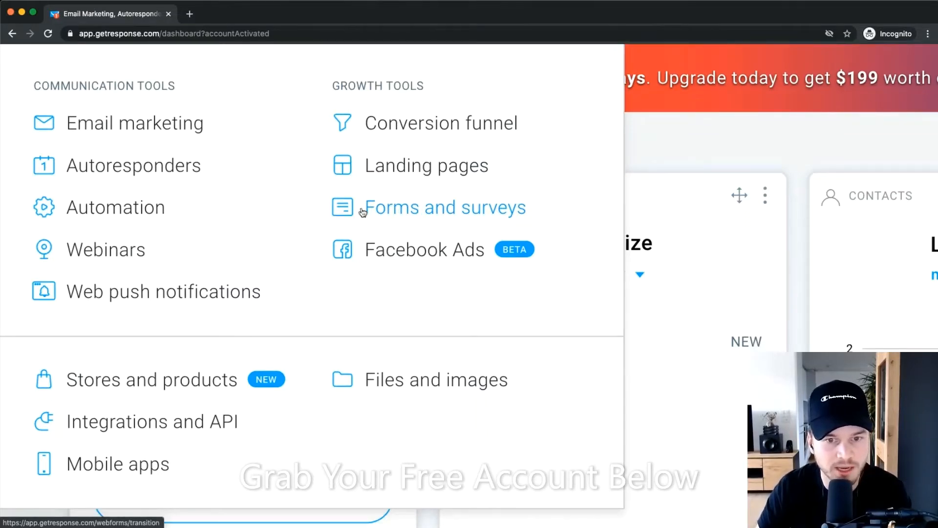
scroll(390, 259, "down", 3)
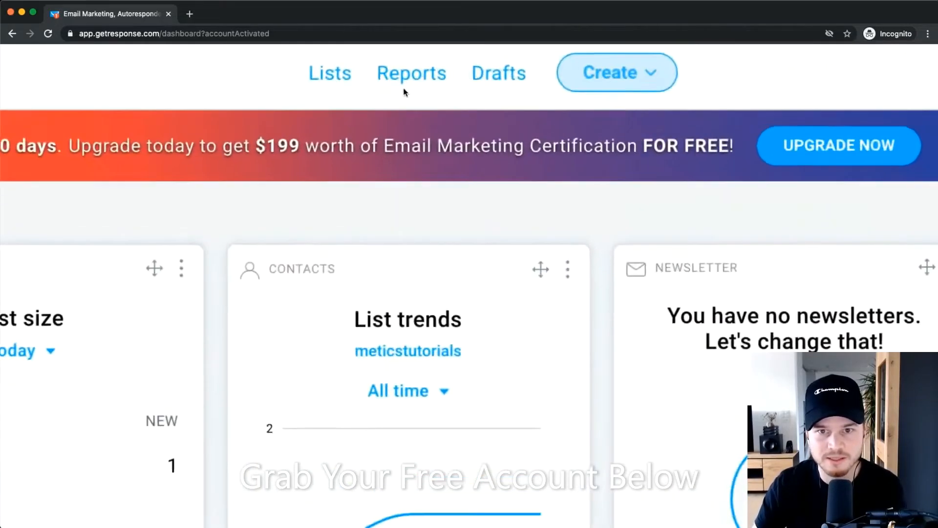
View the Lists page and its Segments tab, then go back twice to the dashboard.
scroll(396, 104, "up", 1)
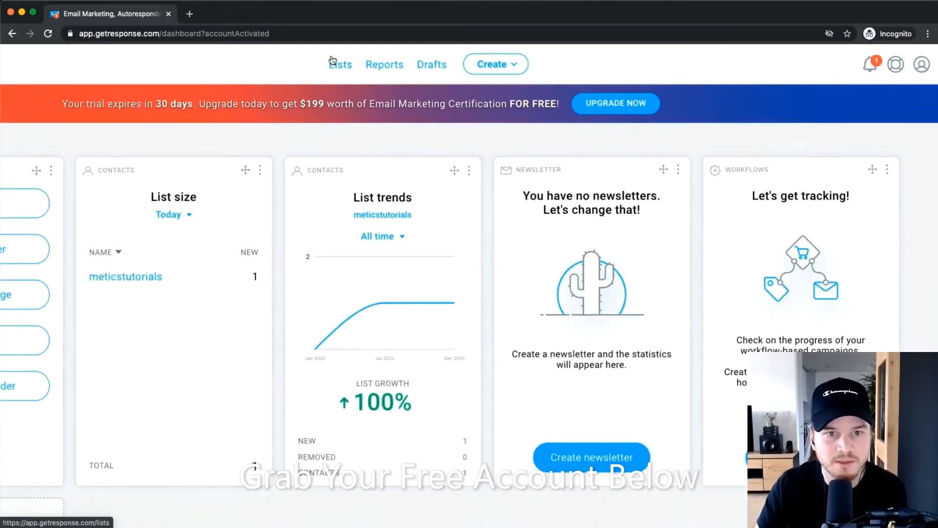
left_click(332, 60)
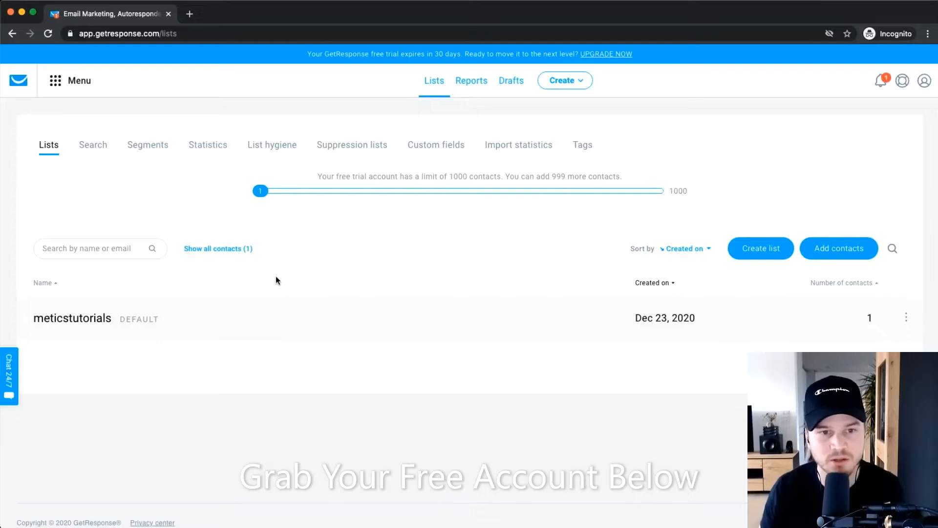
left_click(149, 146)
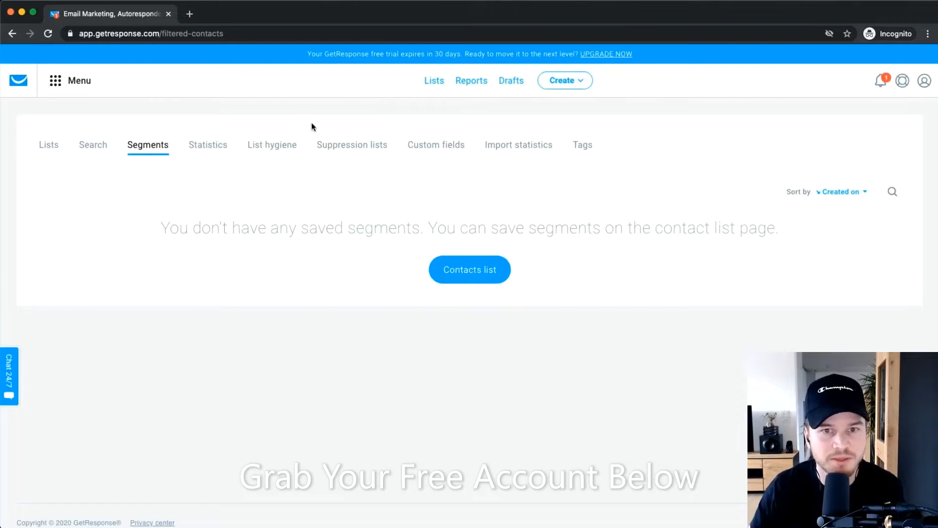
key("super+Left")
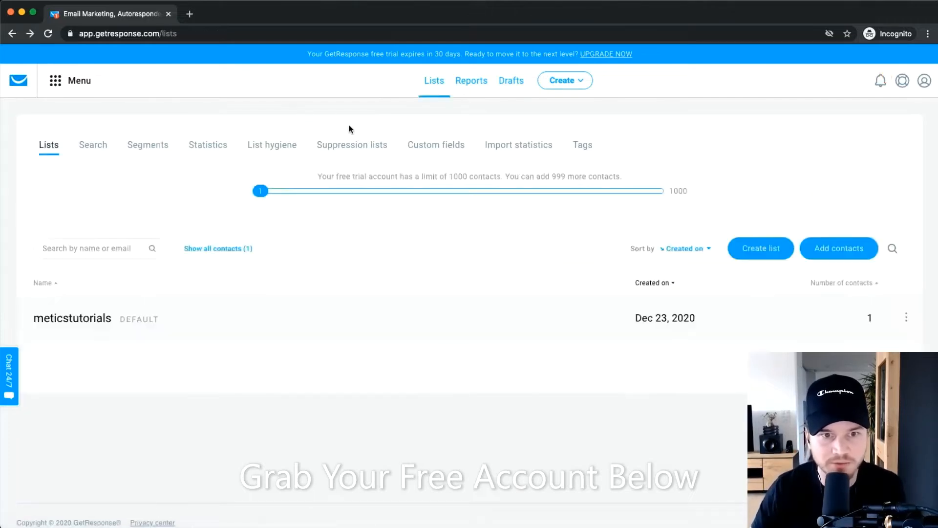
key("super+Left")
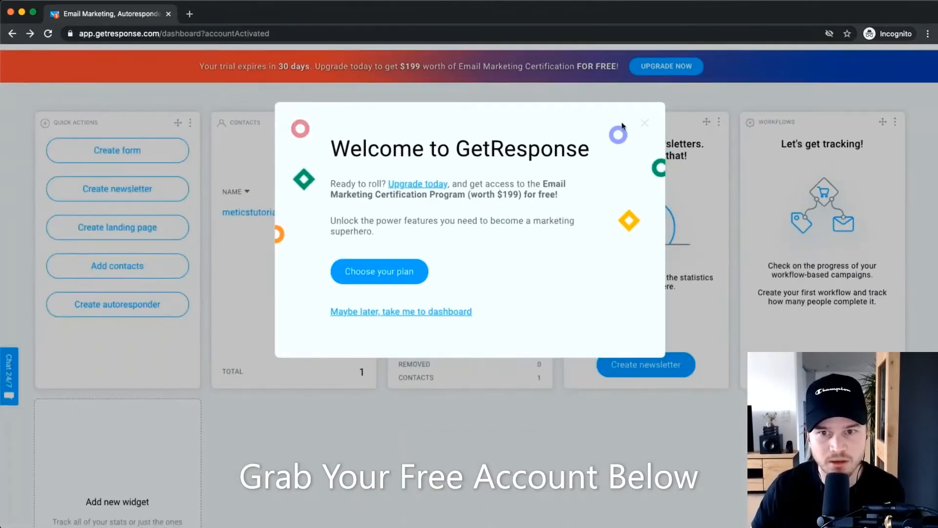
left_click(643, 126)
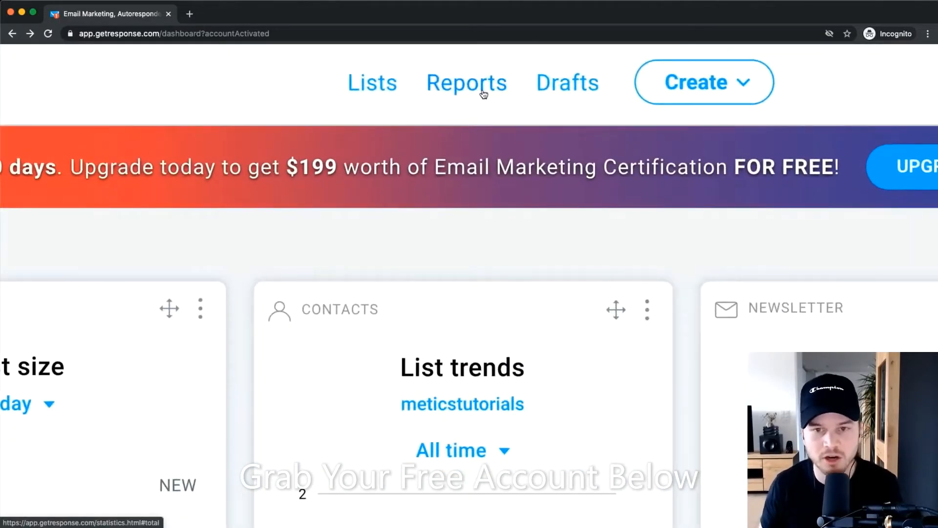
scroll(482, 93, "right", 2)
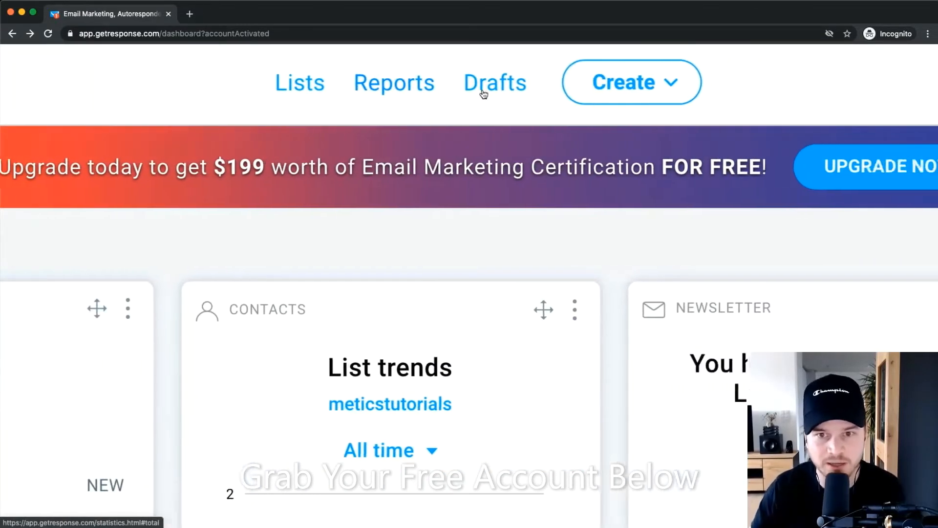
scroll(510, 83, "down", 5)
scroll(513, 76, "up", 4)
scroll(491, 75, "up", 2)
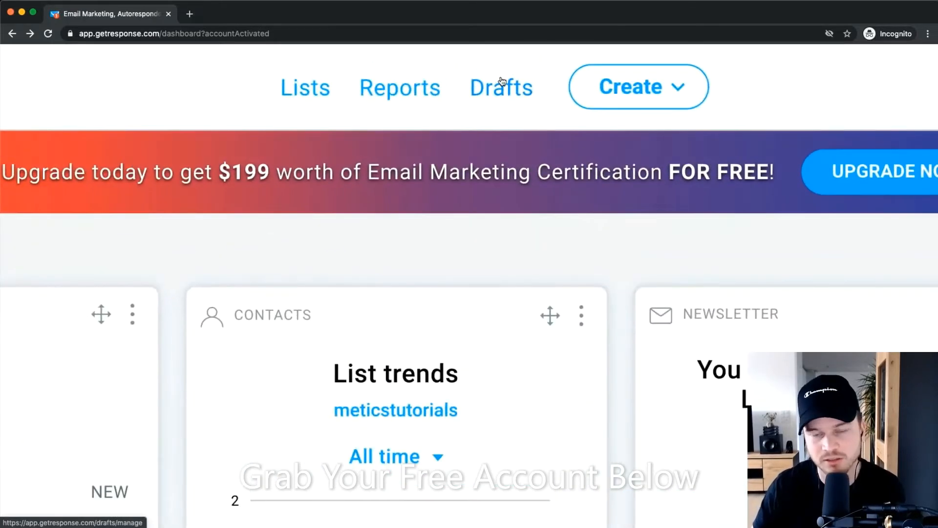
scroll(541, 88, "down", 5)
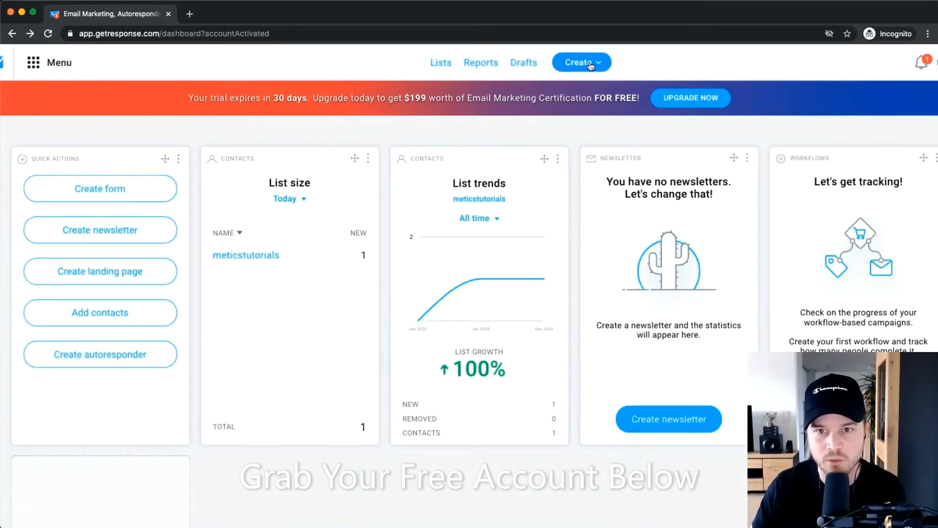
left_click(579, 68)
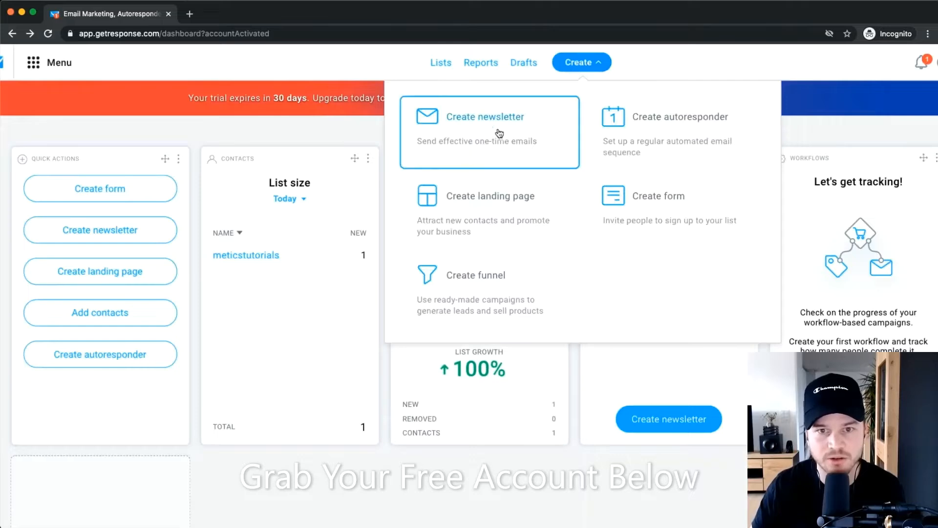
scroll(509, 132, "up", 3)
scroll(510, 135, "down", 2)
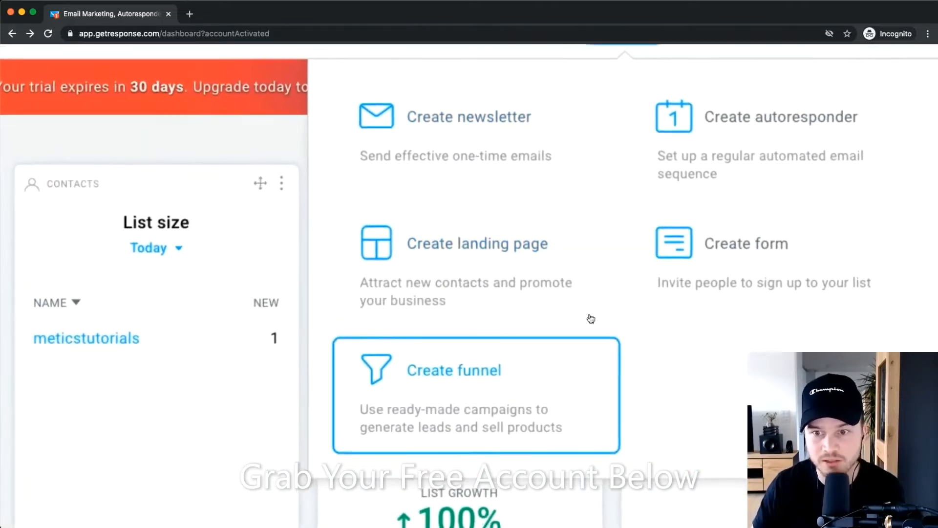
scroll(762, 136, "down", 5)
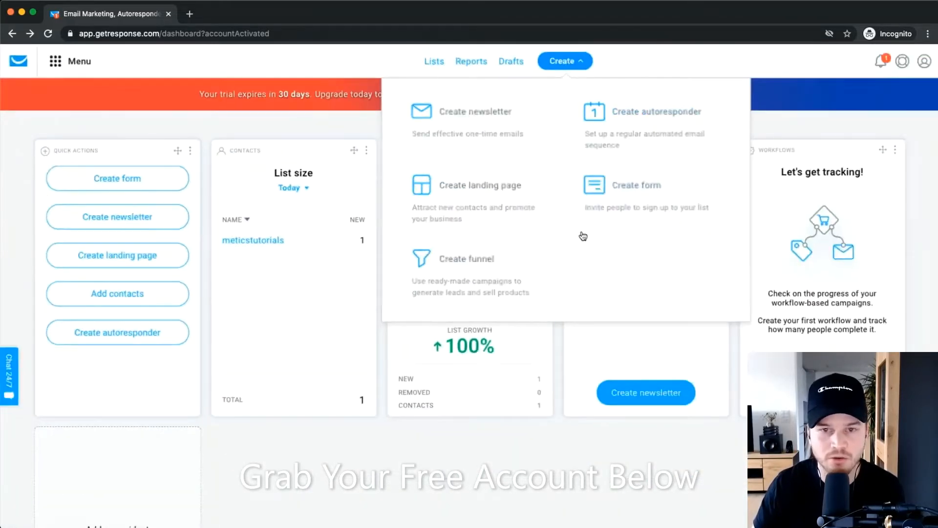
left_click(327, 65)
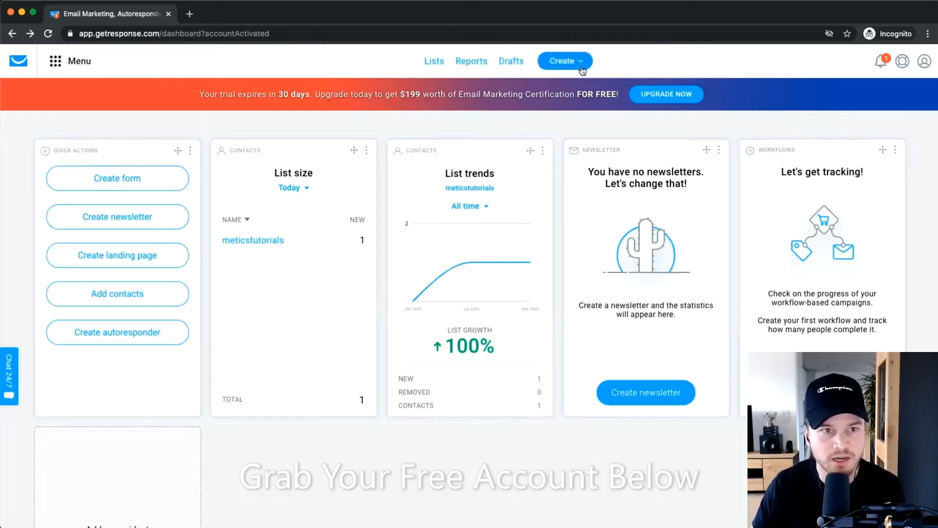
scroll(60, 72, "up", 5)
left_click(85, 67)
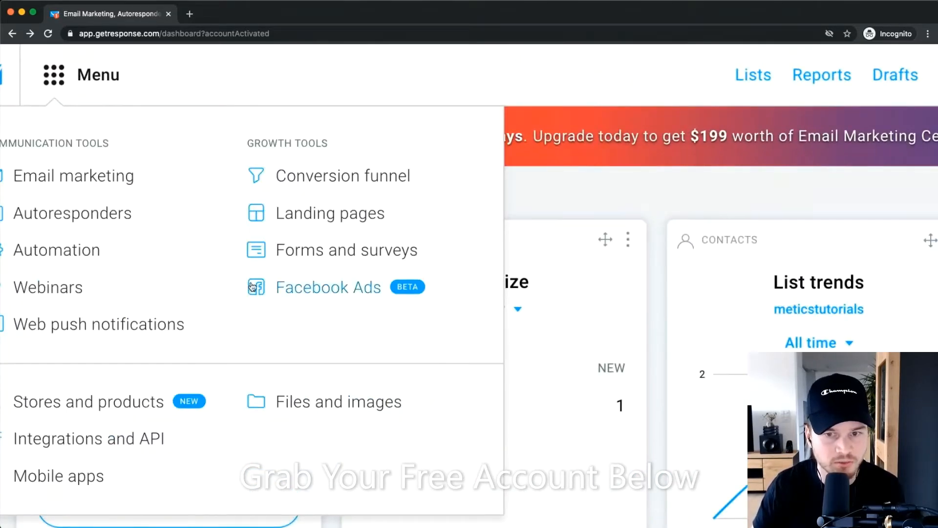
scroll(436, 137, "down", 5)
left_click(437, 137)
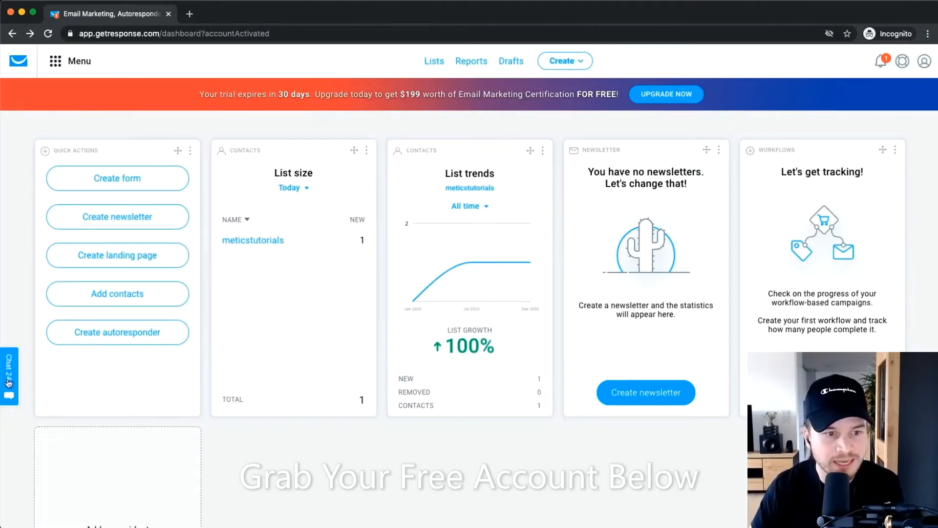
scroll(7, 375, "up", 3)
scroll(7, 377, "up", 3)
scroll(27, 363, "down", 2)
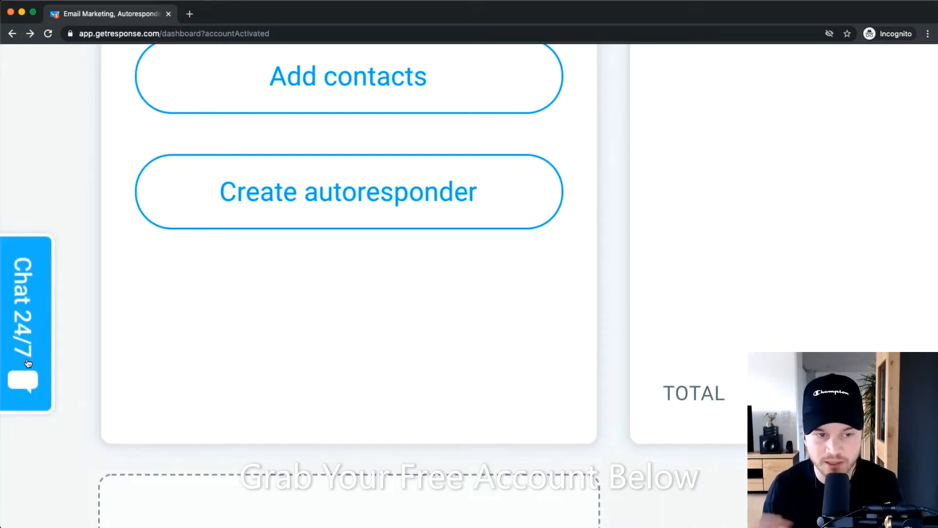
scroll(28, 364, "down", 10)
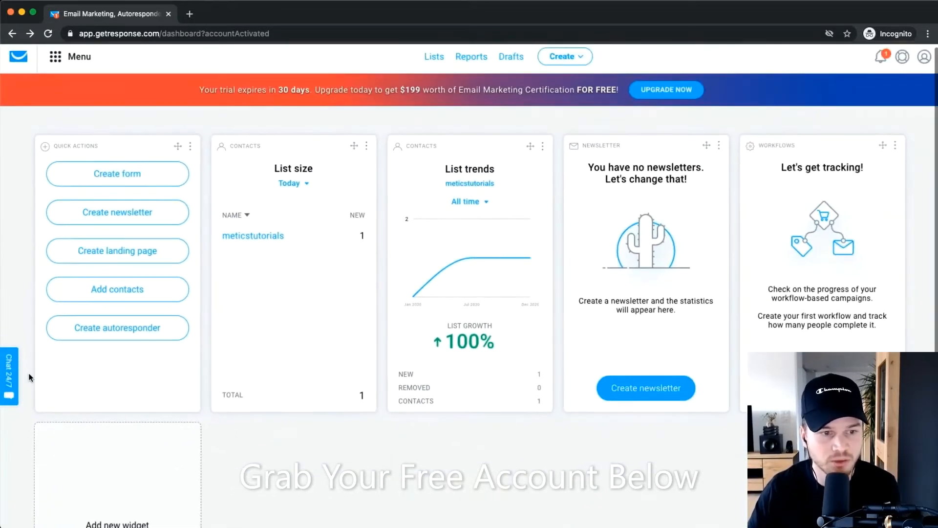
left_click(12, 378)
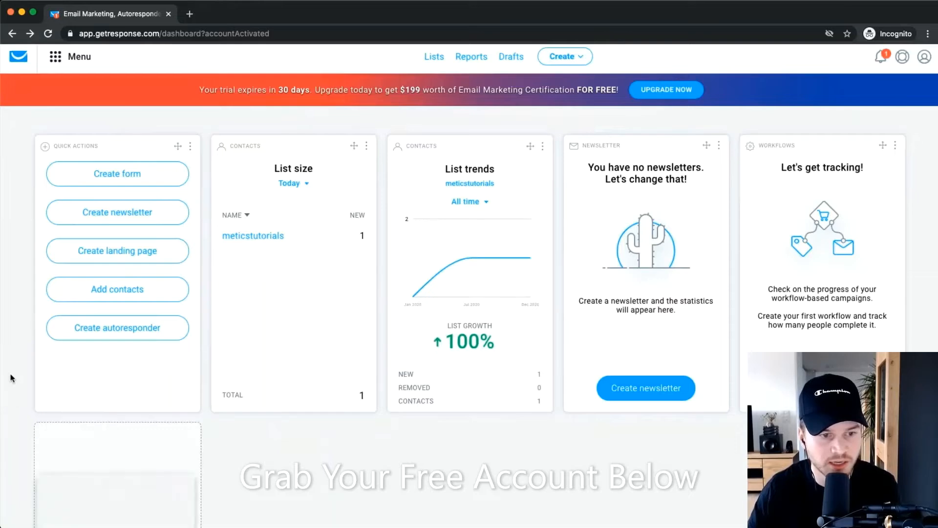
scroll(82, 421, "down", 5)
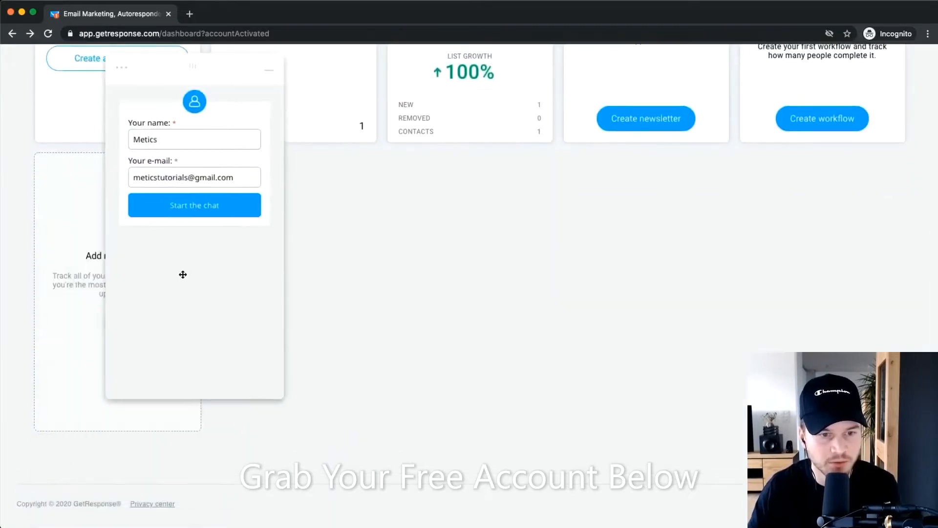
left_click(110, 270)
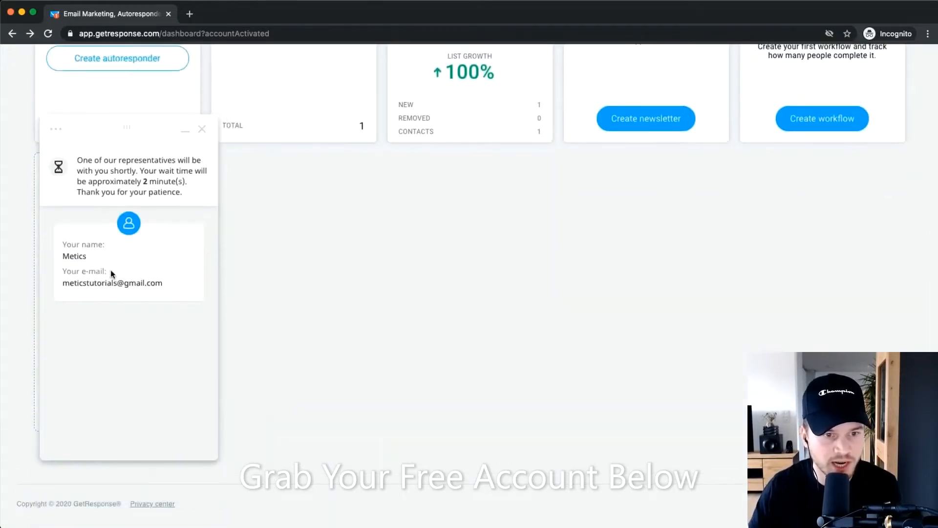
scroll(140, 174, "up", 5)
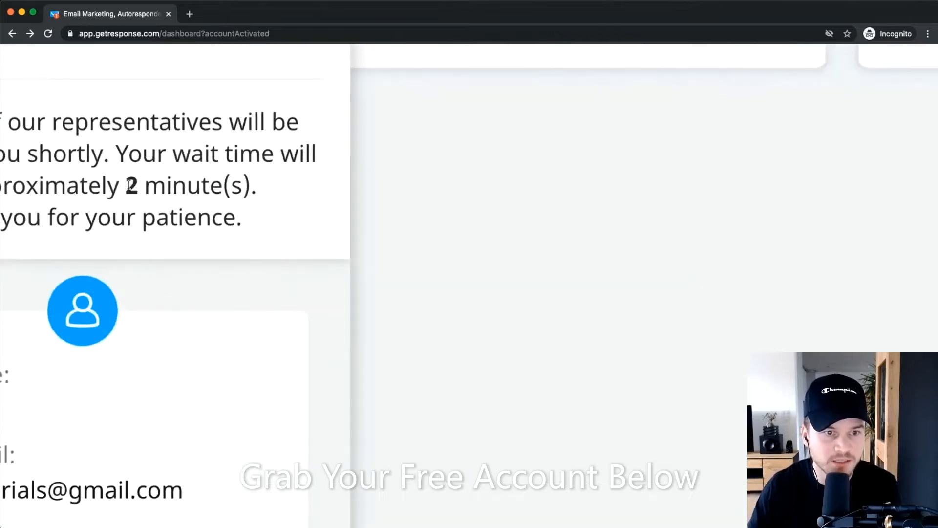
left_click_drag(127, 185, 248, 183)
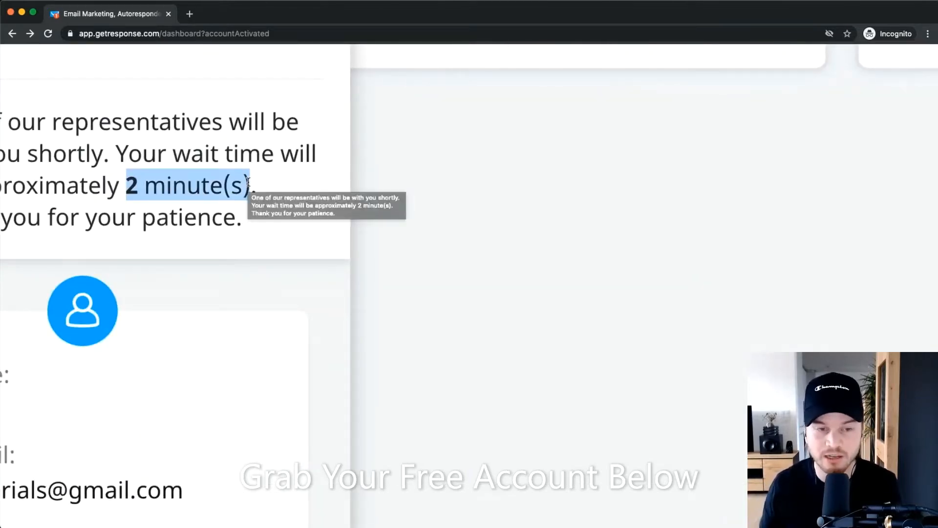
scroll(248, 182, "down", 5)
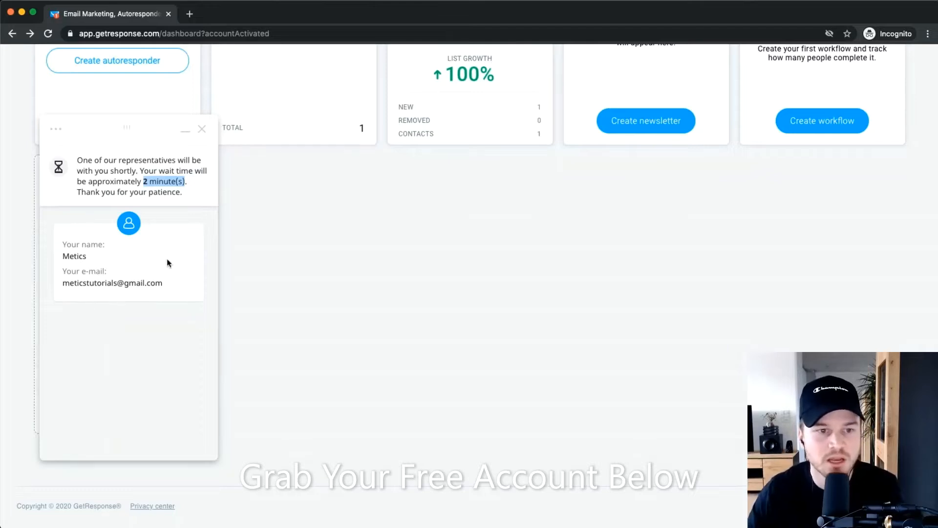
scroll(143, 179, "up", 5)
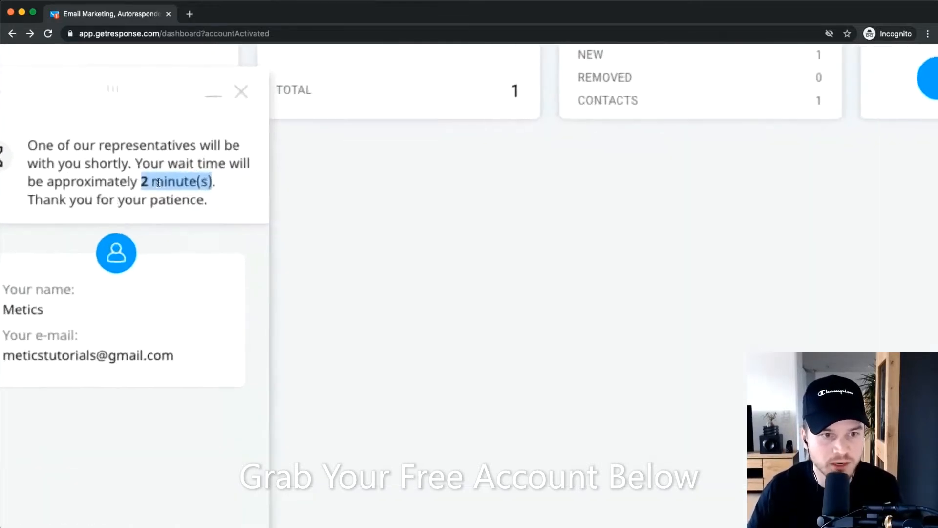
scroll(142, 171, "down", 5)
left_click(201, 129)
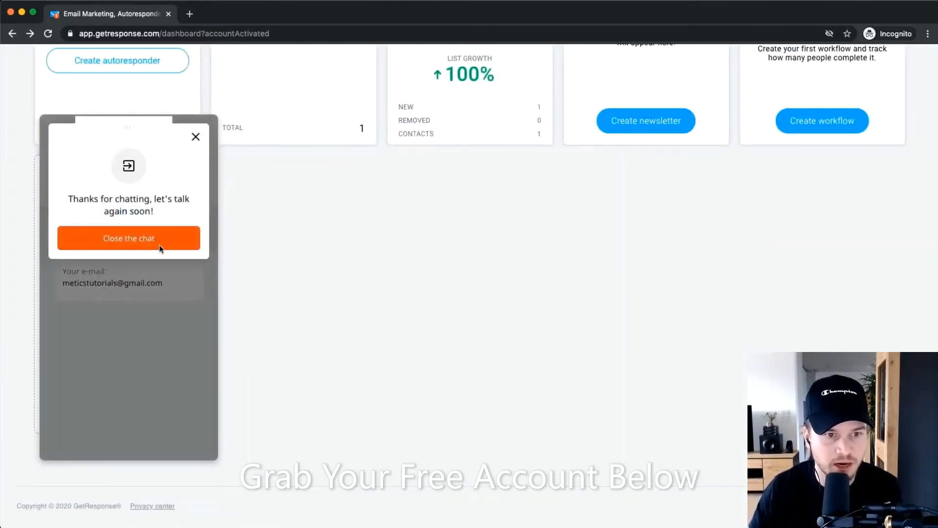
left_click(136, 238)
left_click(203, 131)
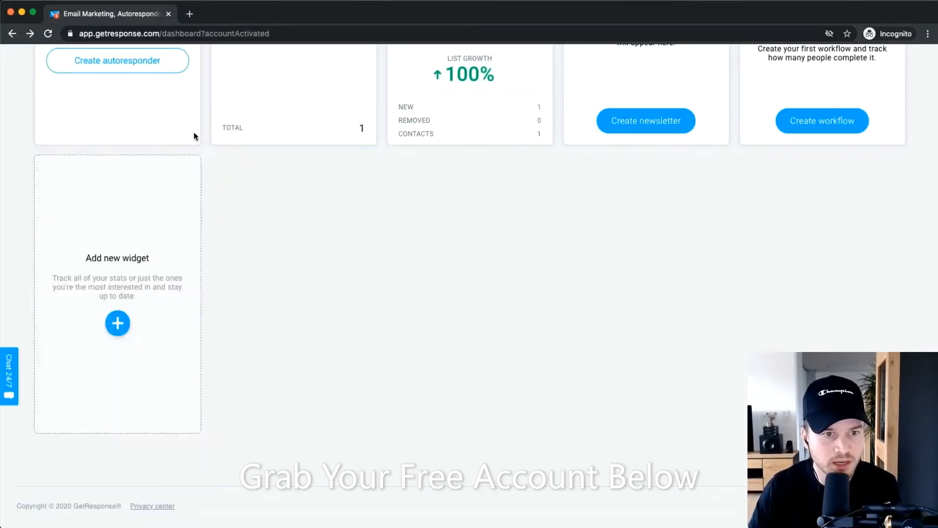
scroll(342, 293, "up", 6)
scroll(359, 300, "down", 1)
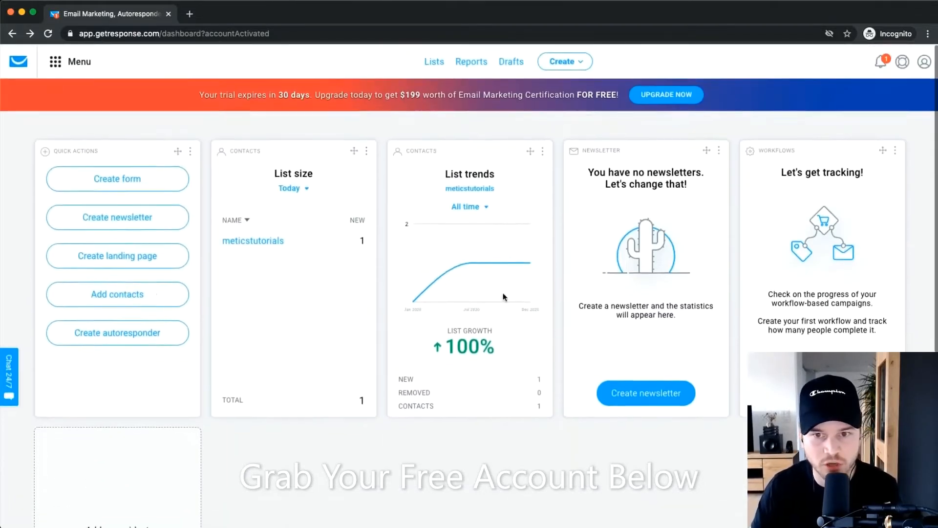
mouse_move(475, 274)
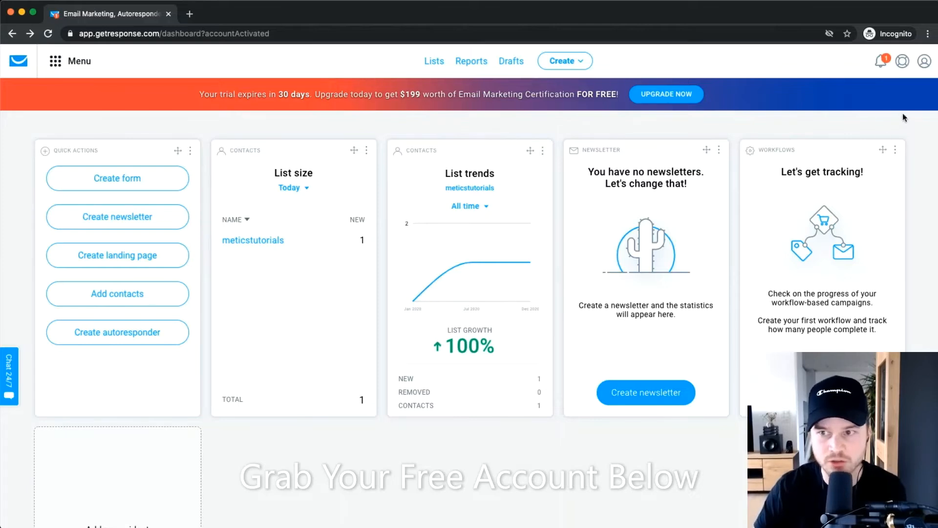
scroll(886, 118, "up", 2)
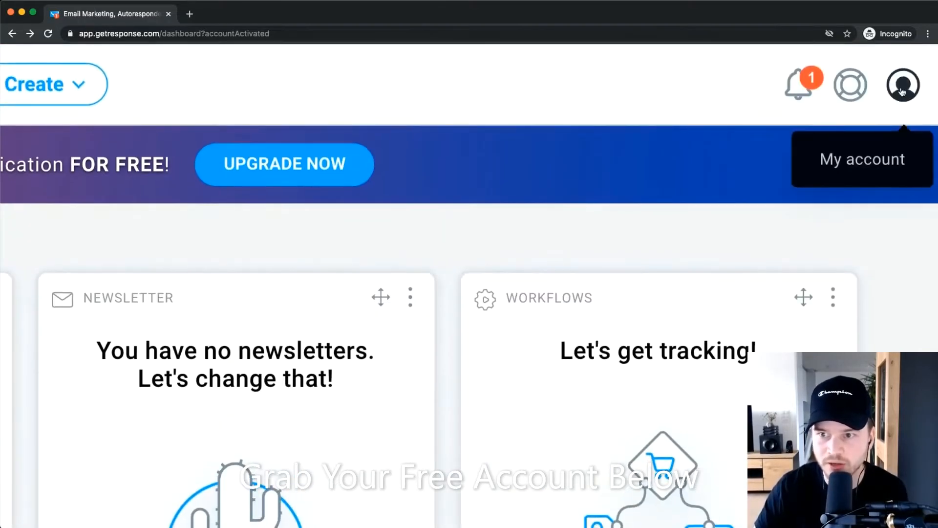
Open Manage account's Email addresses page showing the confirmed default gmail.com sender.
left_click(899, 92)
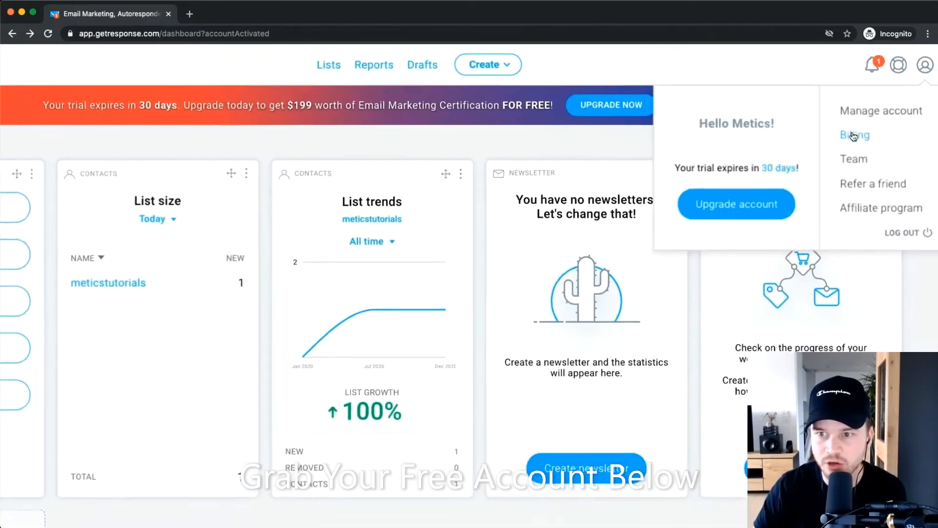
left_click(888, 101)
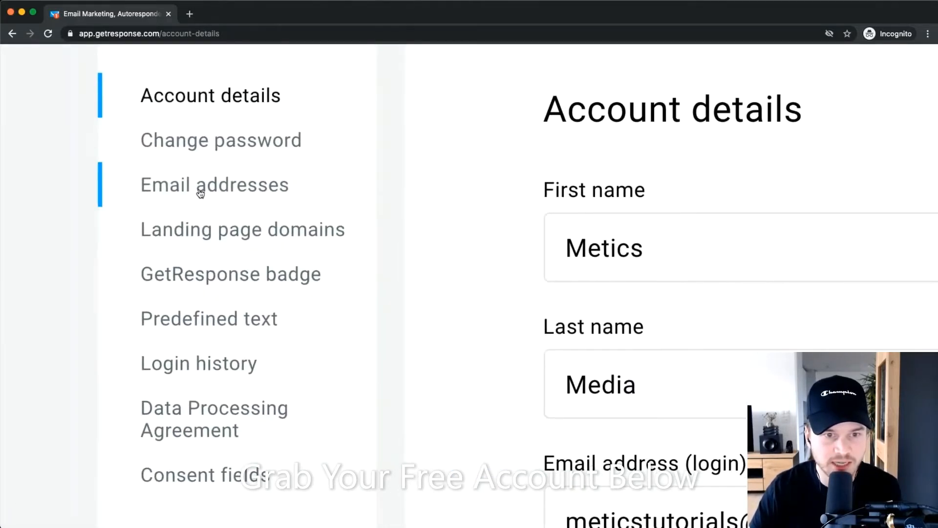
left_click(200, 193)
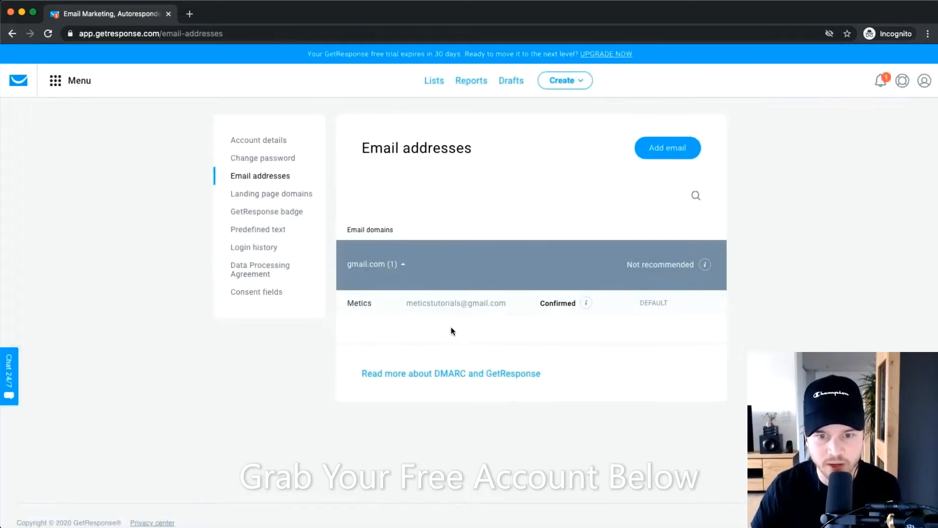
left_click_drag(406, 303, 517, 307)
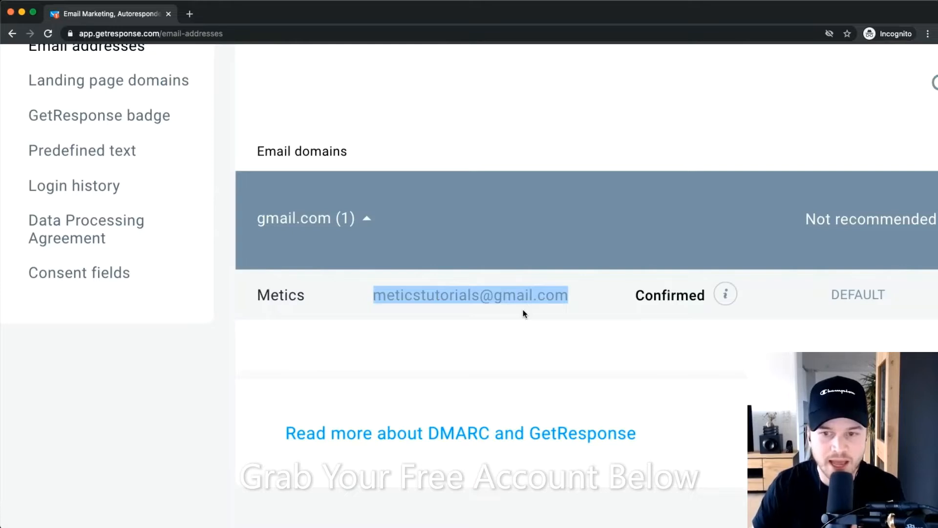
left_click(493, 297)
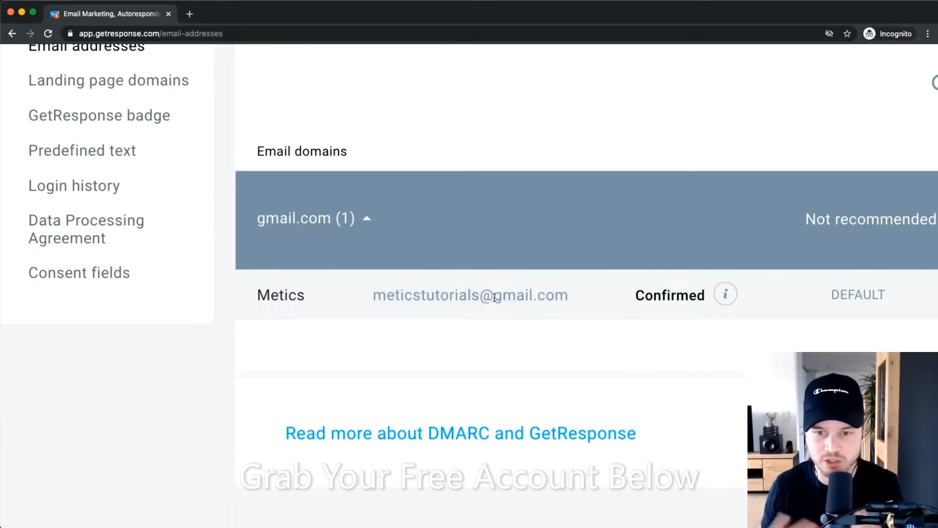
scroll(494, 297, "down", 5)
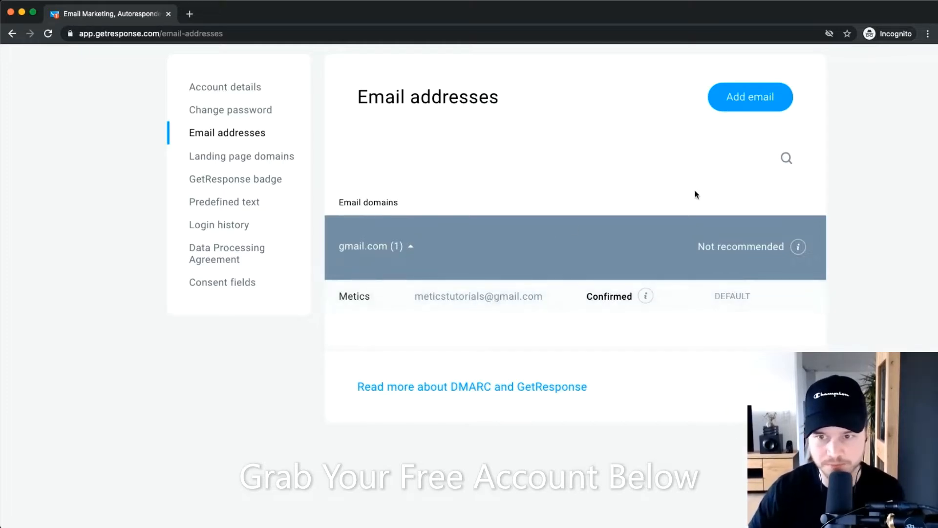
scroll(697, 178, "up", 2)
Add a new sender with the sender's name and a meticsmedia.com e-mail address.
left_click(748, 157)
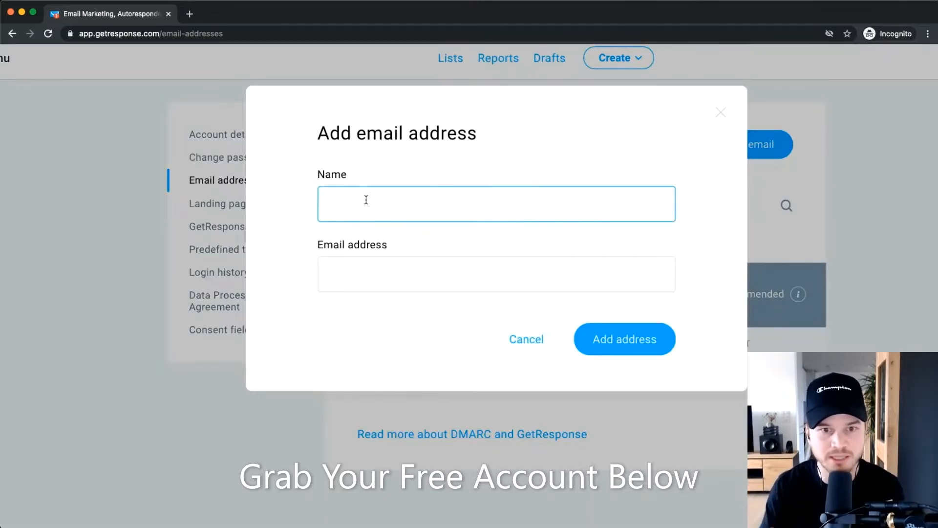
type("Simon")
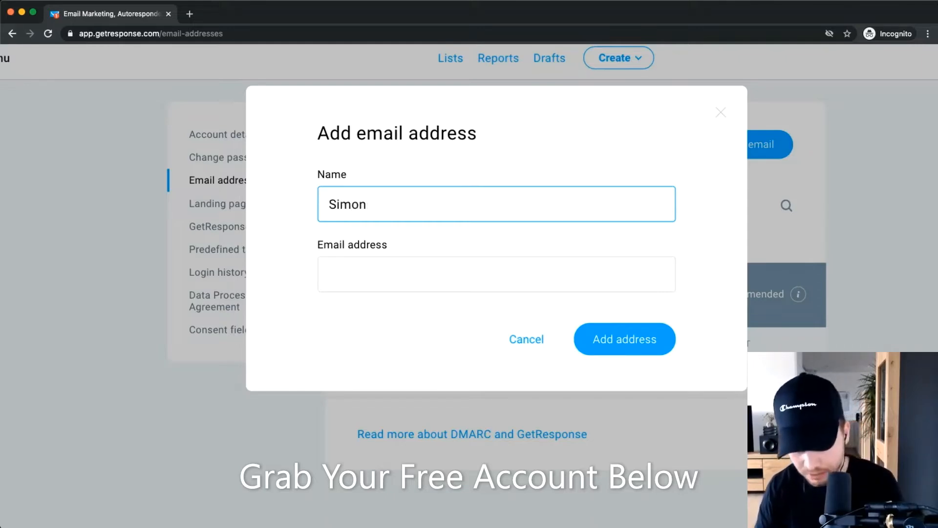
type(" | MeticsMEedi")
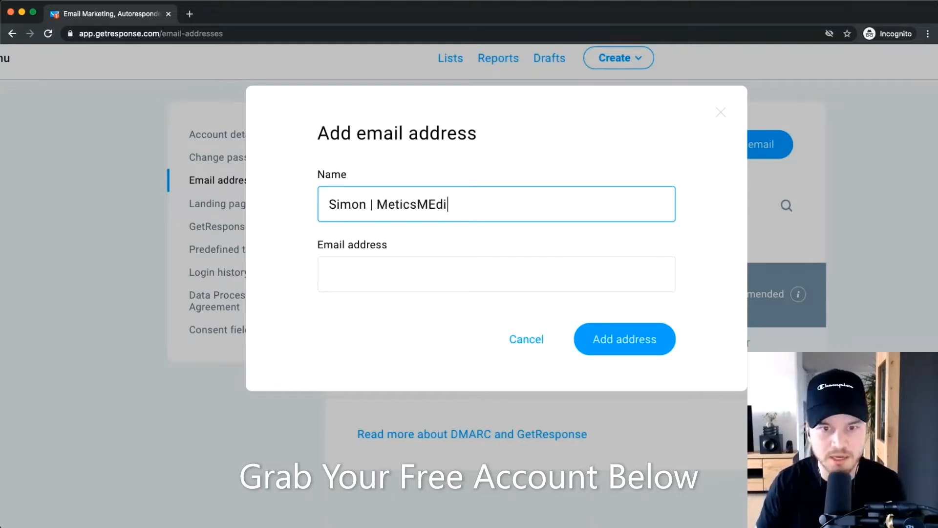
key("BackSpace")
key("BackSpace")
type("edi")
key("BackSpace")
key("BackSpace")
key("BackSpace")
key("BackSpace")
type("edia")
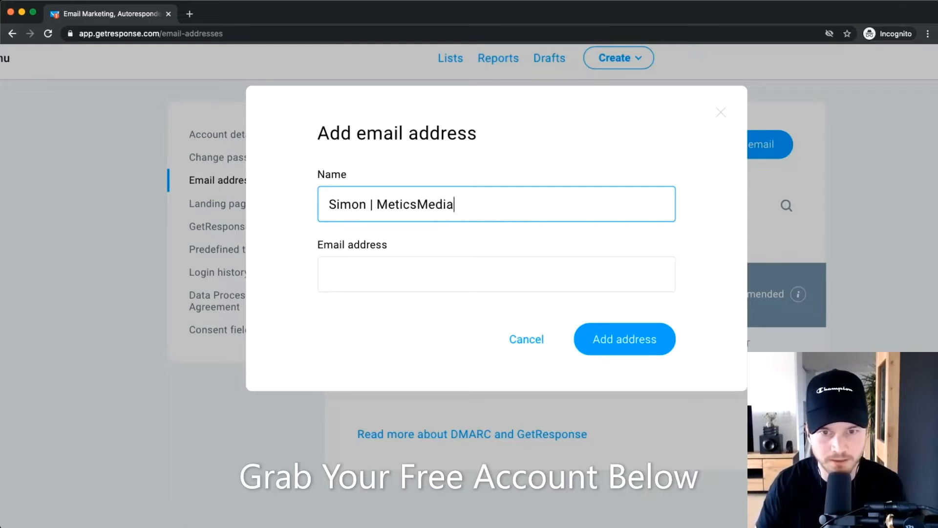
left_click(405, 281)
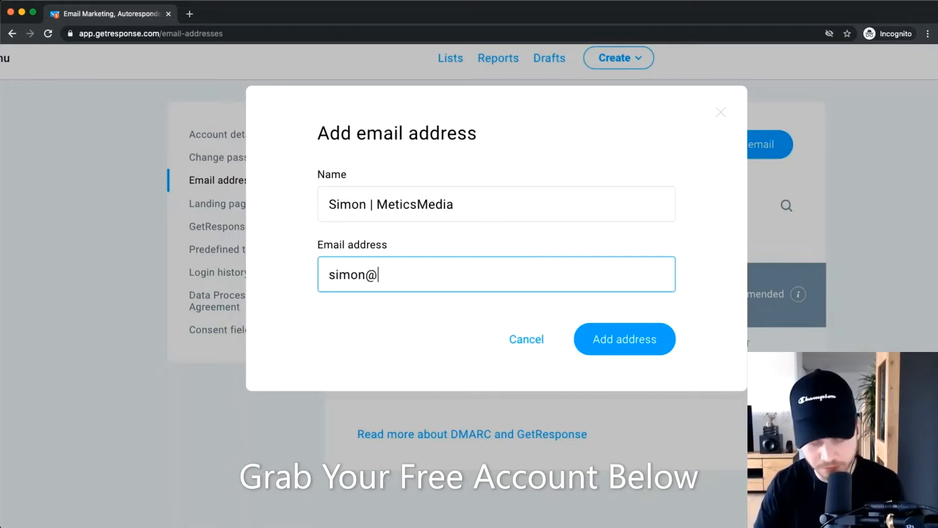
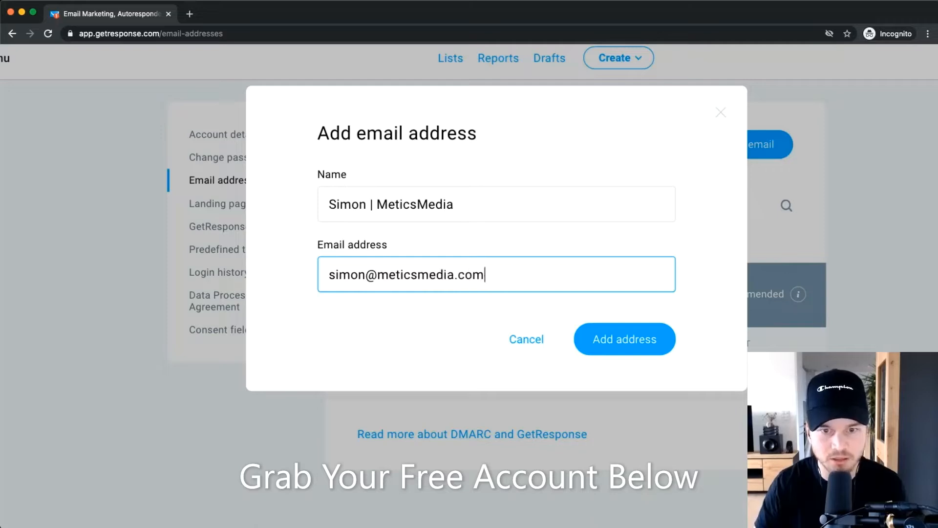
left_click(643, 350)
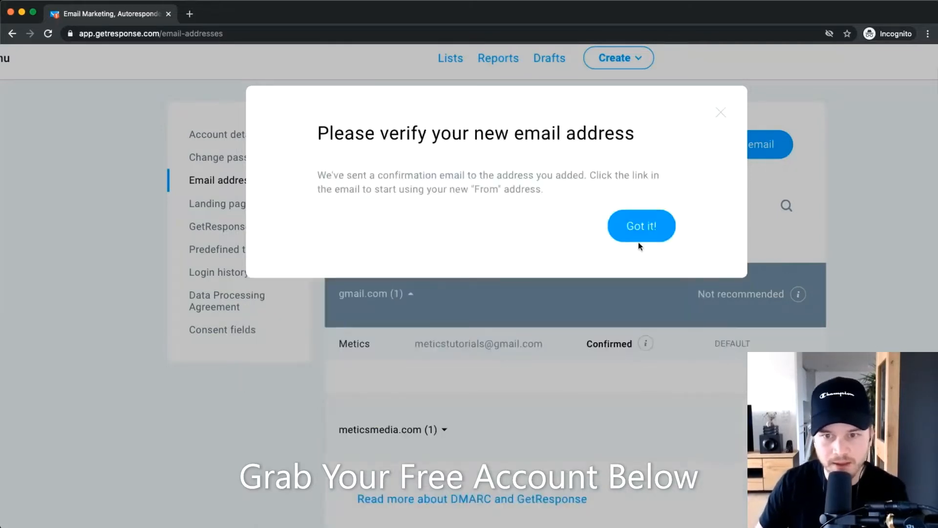
left_click(638, 224)
Expand the meticsmedia.com domain to check its sender address is still Unconfirmed.
scroll(606, 342, "down", 3)
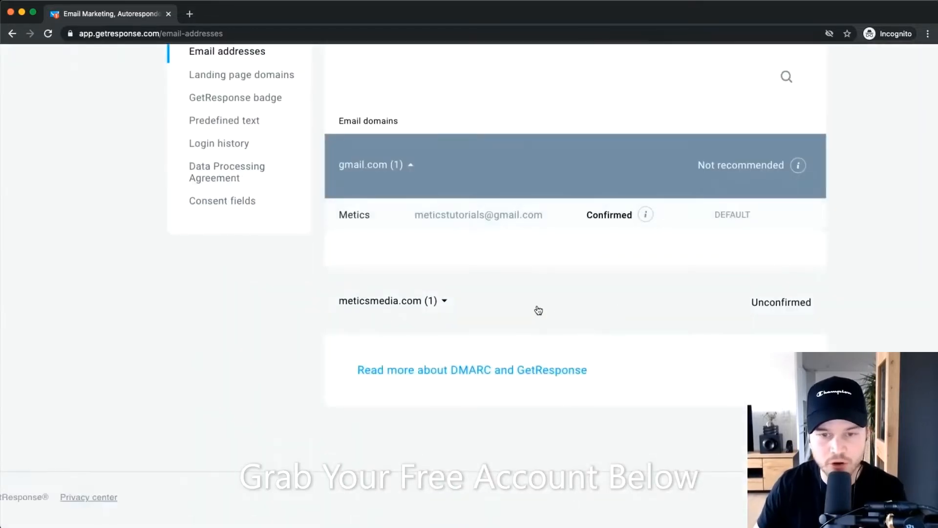
left_click(441, 302)
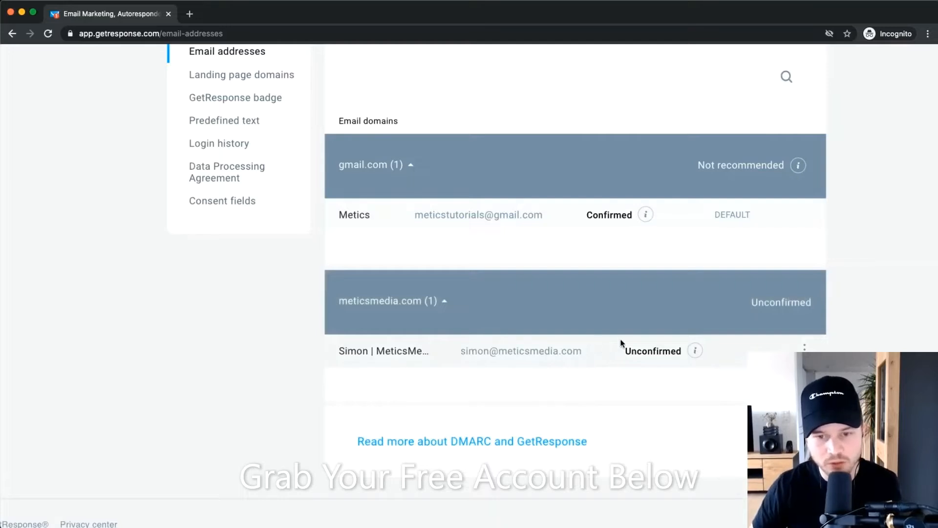
scroll(486, 364, "up", 5)
left_click_drag(430, 341, 653, 372)
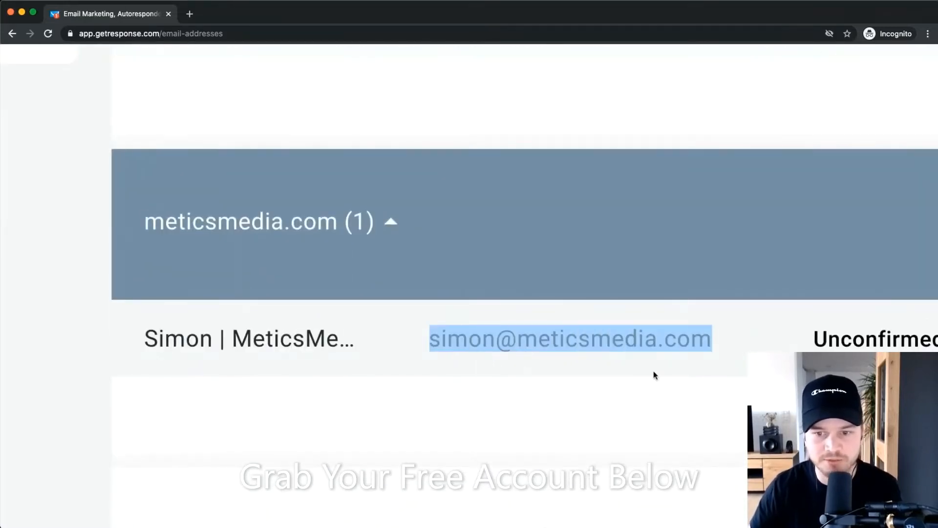
scroll(635, 383, "down", 5)
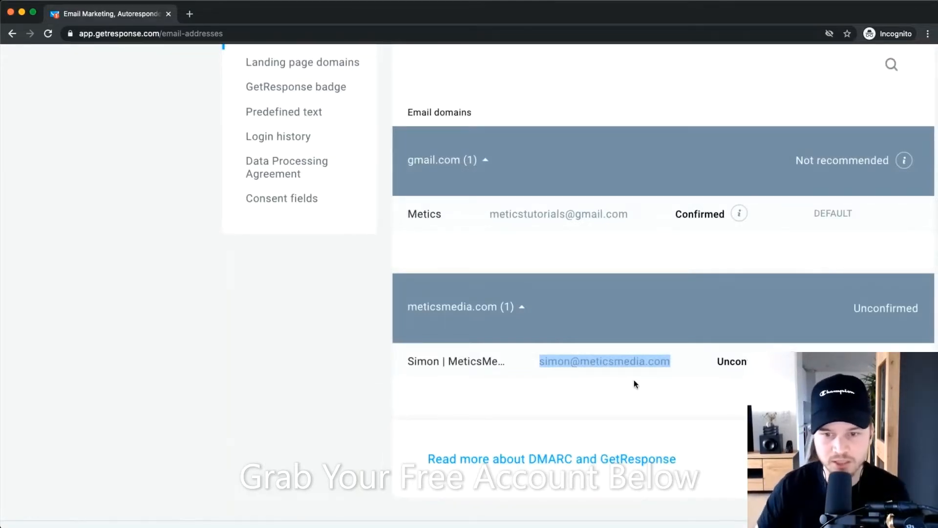
left_click(618, 376)
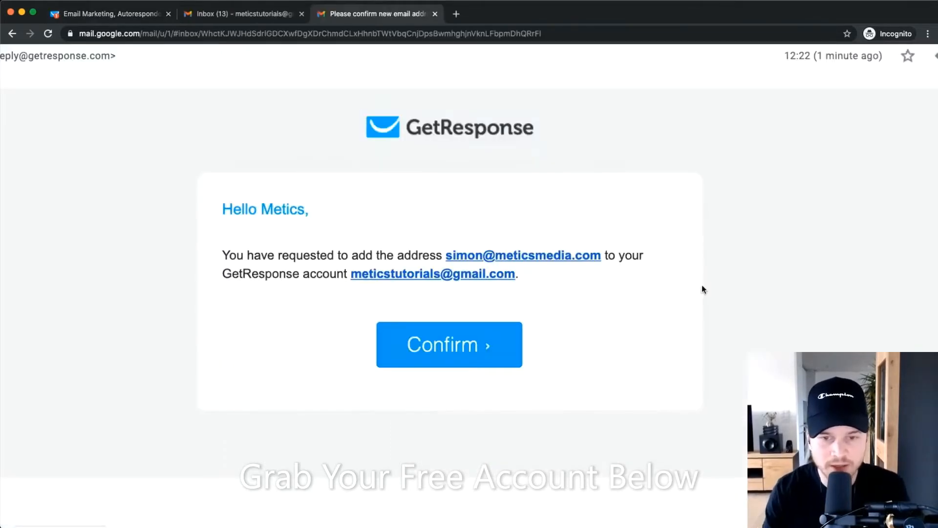
Confirm the meticsmedia.com sender address from GetResponse's confirmation email in Gmail.
left_click(456, 349)
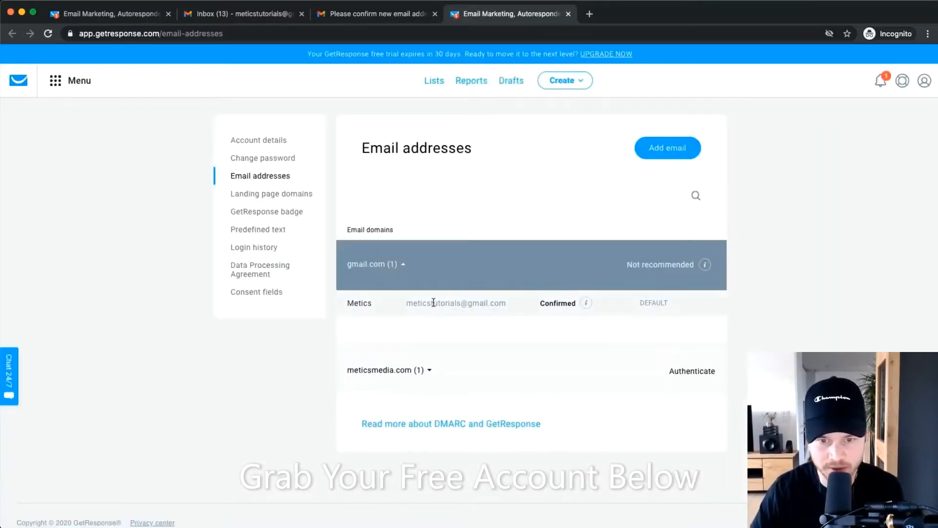
Expand the meticsmedia.com domain row to see its sender address marked Confirmed.
left_click(420, 370)
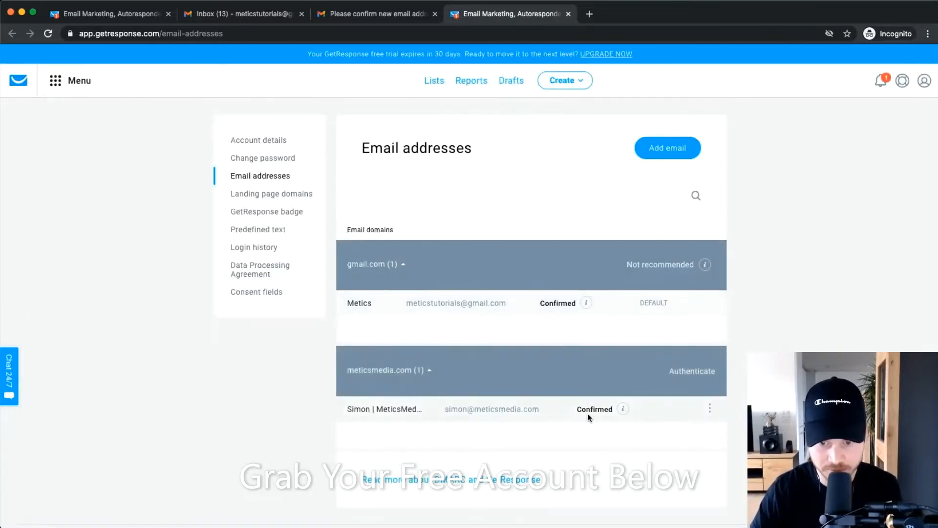
scroll(609, 412, "up", 5)
scroll(523, 400, "down", 1)
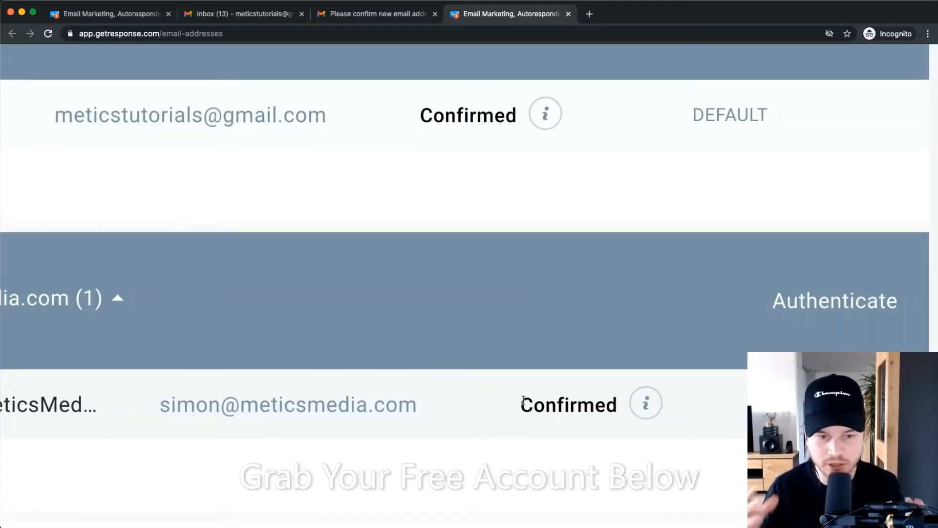
scroll(523, 400, "down", 5)
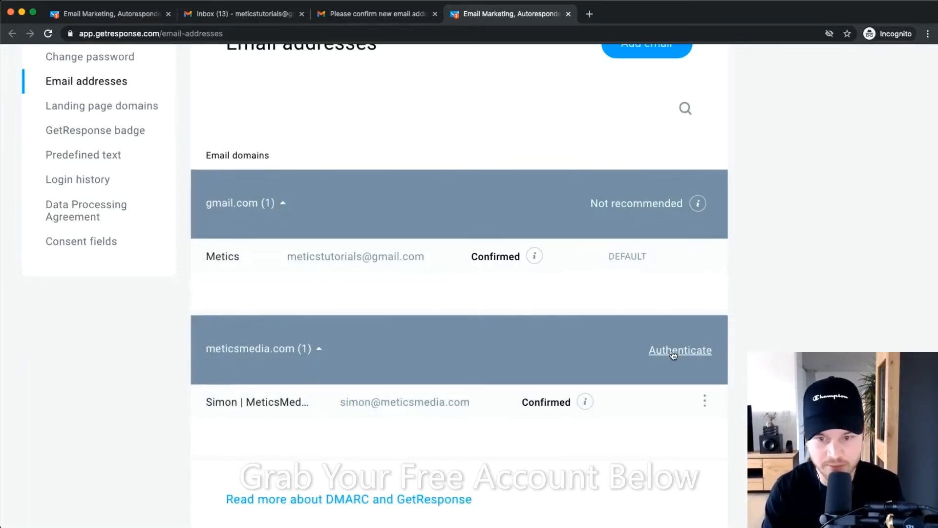
scroll(406, 396, "up", 5)
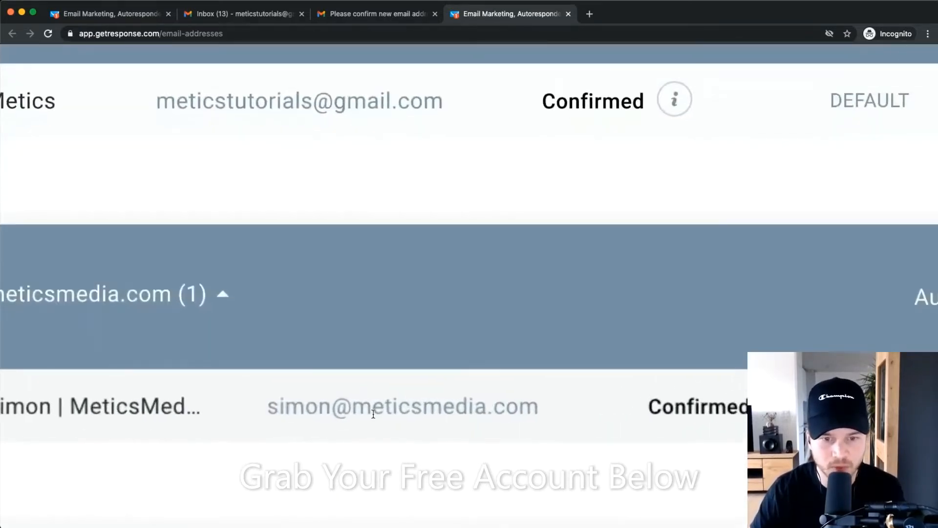
left_click_drag(350, 409, 543, 418)
scroll(543, 418, "down", 5)
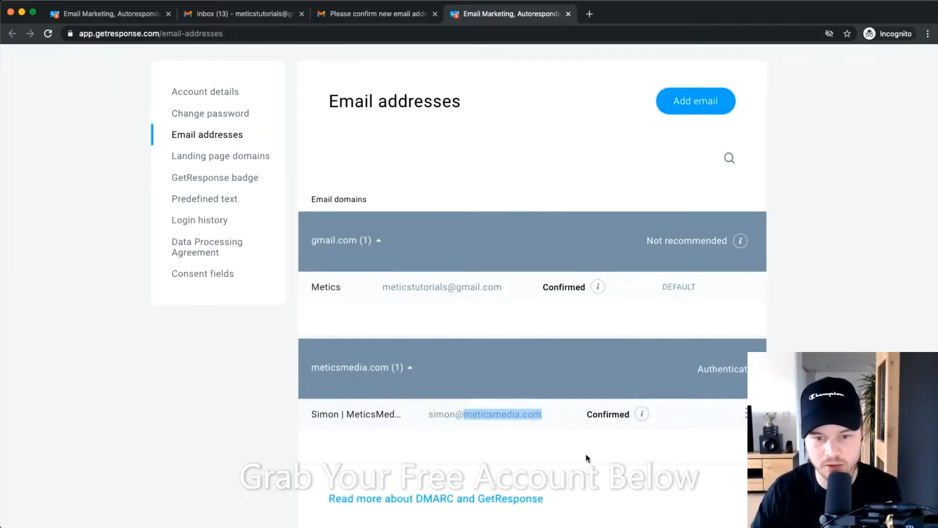
scroll(586, 454, "down", 3)
scroll(393, 420, "up", 5)
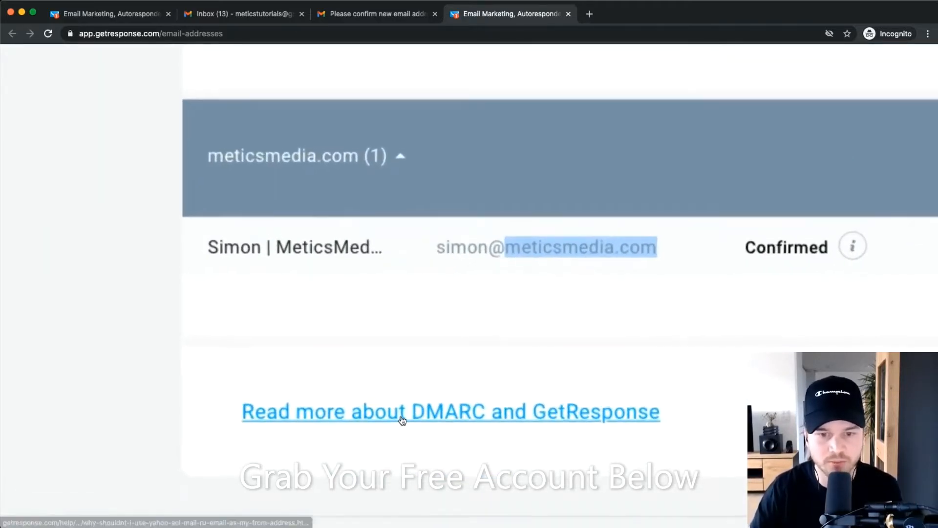
scroll(441, 420, "down", 5)
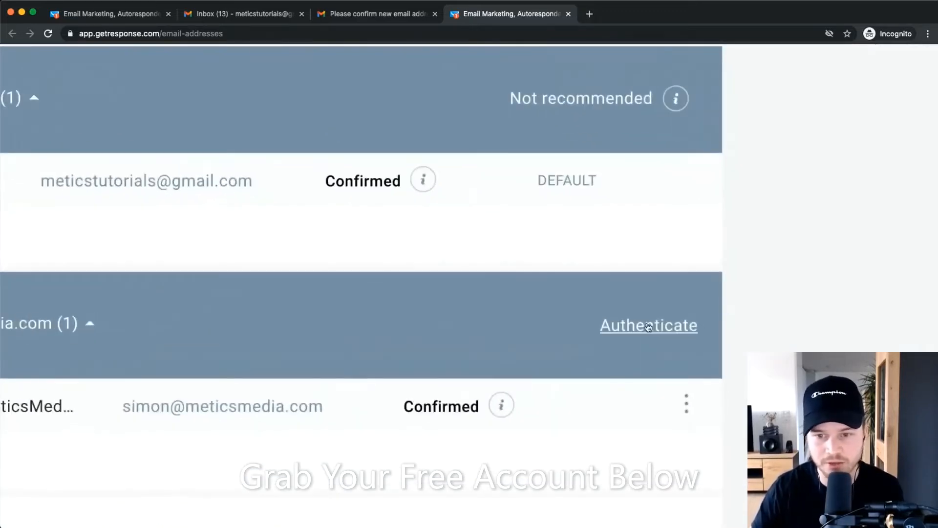
Open Authenticate for meticsmedia.com and review the DKIM TXT record's host and value.
left_click(649, 326)
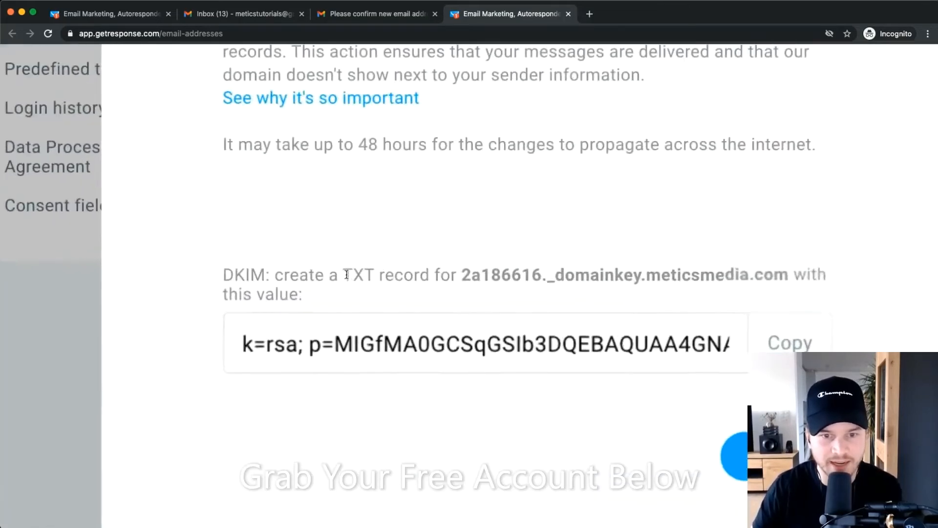
double_click(353, 273)
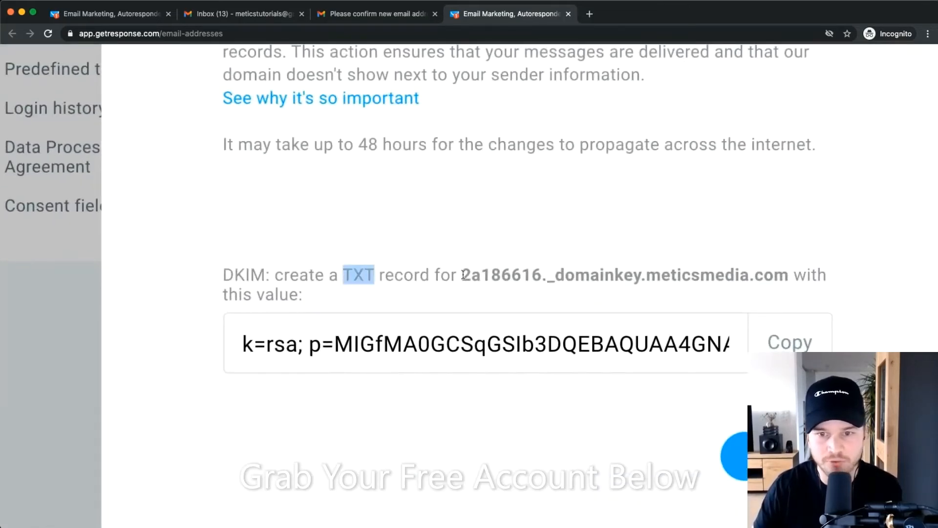
left_click_drag(462, 274, 789, 277)
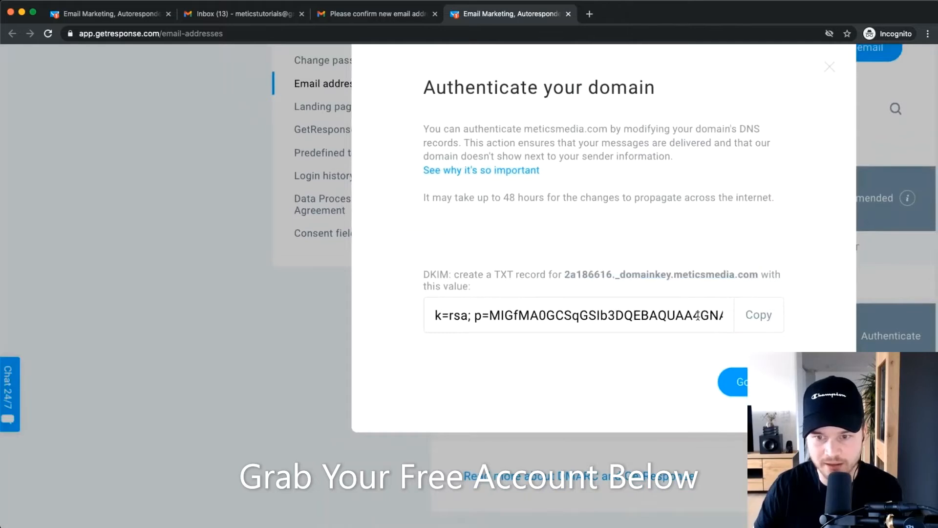
triple_click(700, 318)
scroll(643, 314, "down", 3)
left_click(584, 254)
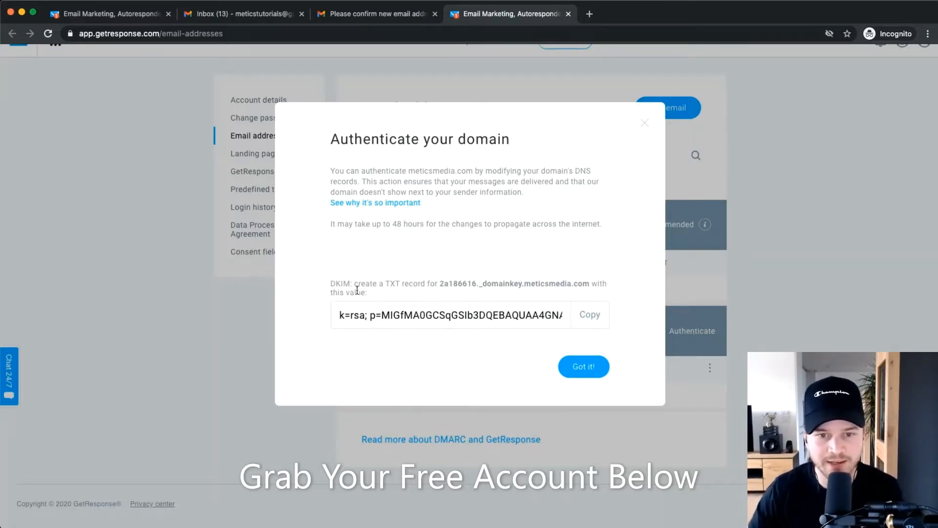
scroll(387, 280, "up", 5)
left_click_drag(385, 281, 447, 287)
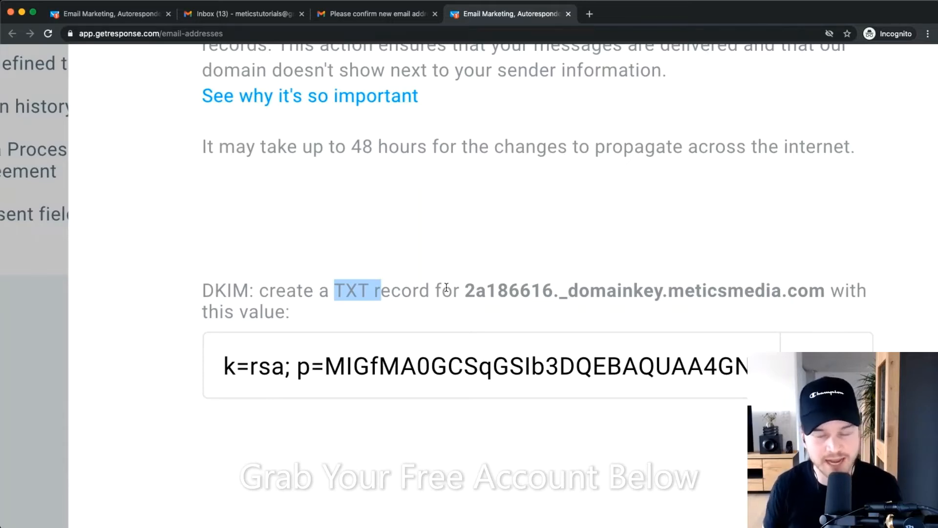
scroll(446, 287, "down", 5)
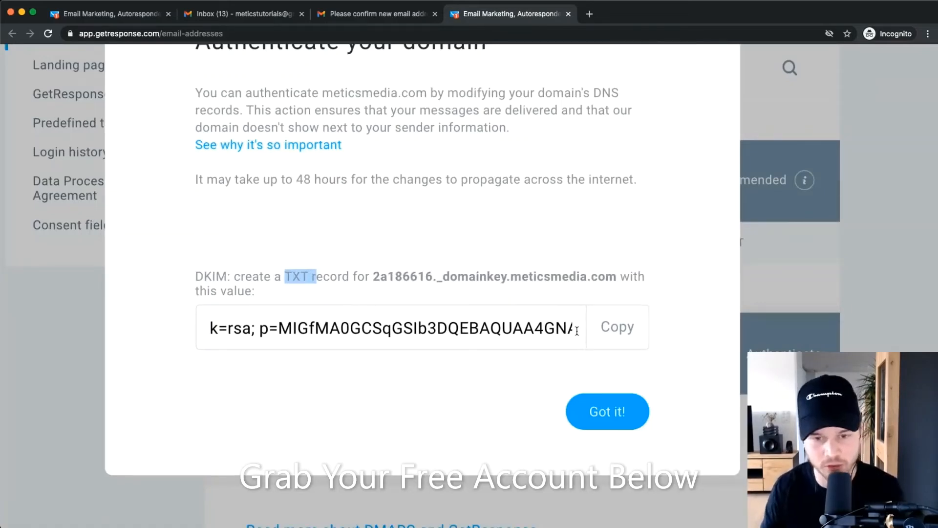
left_click(484, 230)
scroll(480, 237, "down", 5)
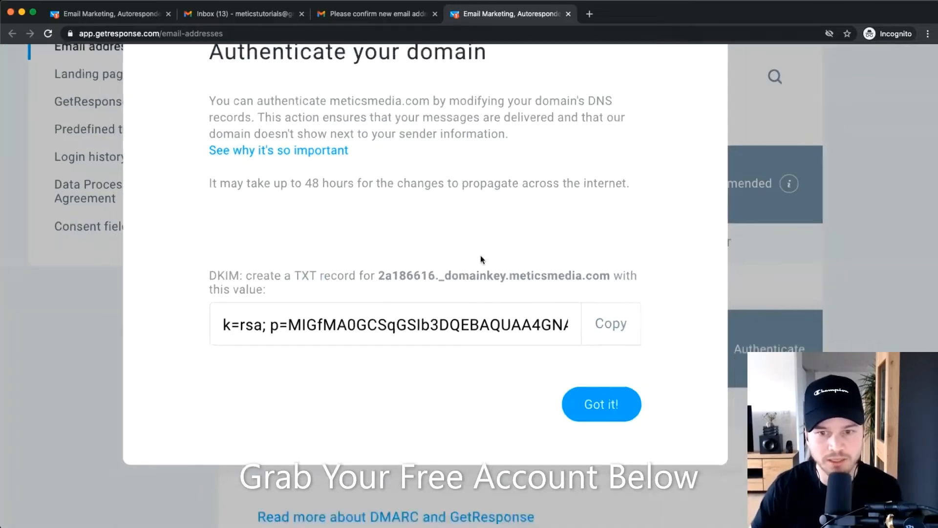
scroll(477, 264, "up", 5)
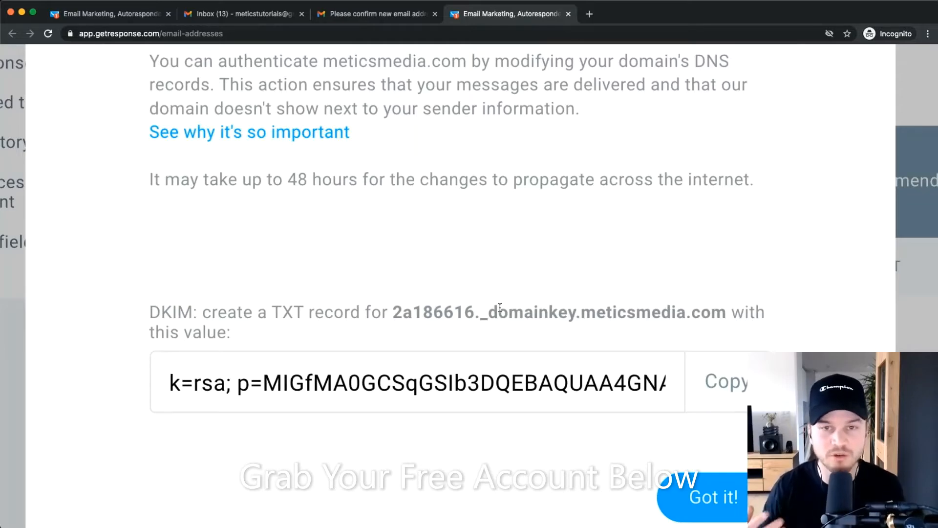
scroll(500, 307, "down", 5)
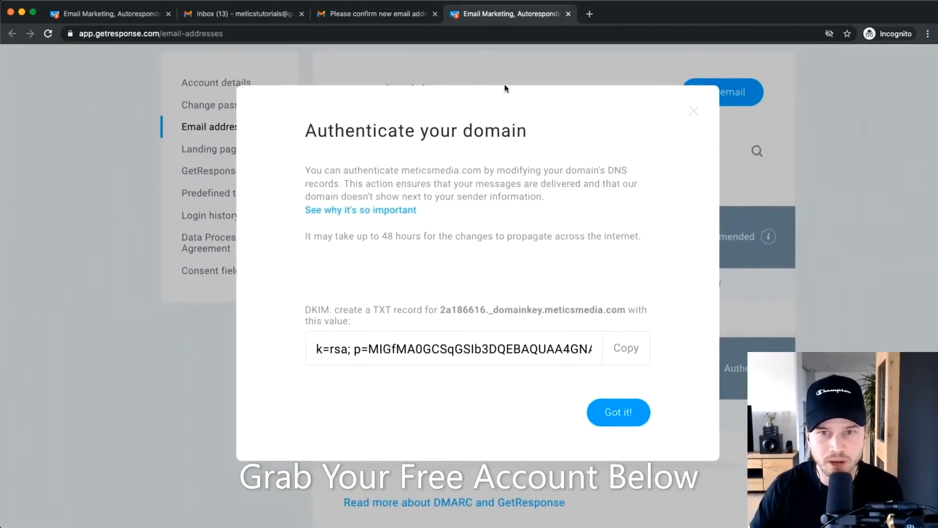
In a new Bluehost tab, open meticsmedia.com's DNS settings at the TXT records section.
left_click(589, 14)
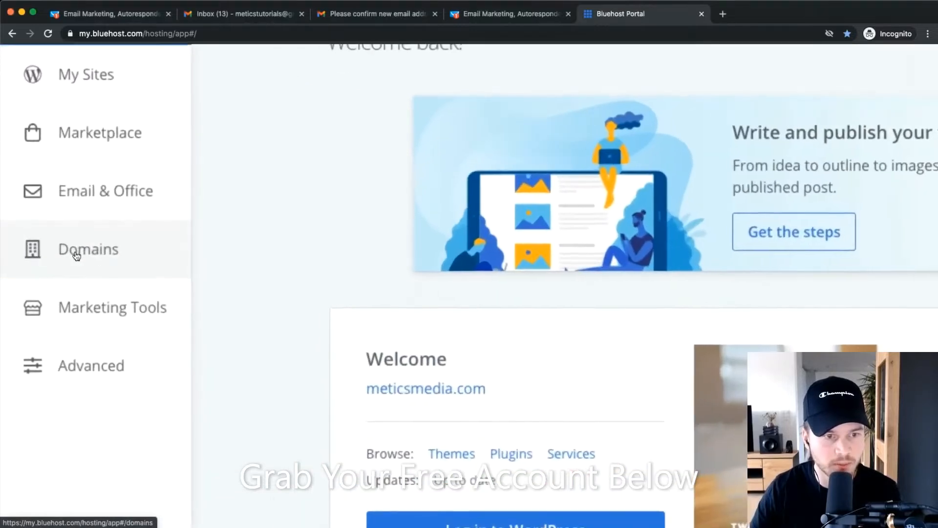
left_click(54, 250)
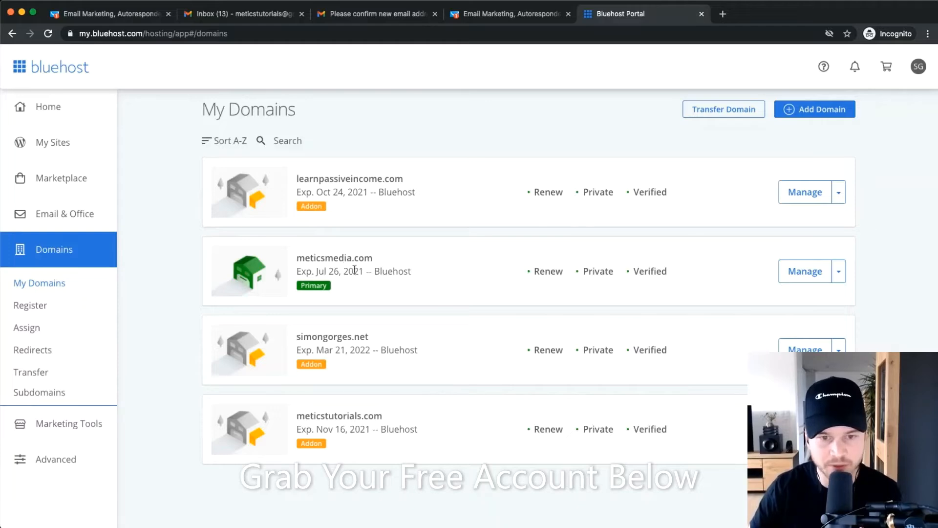
left_click_drag(262, 255, 433, 253)
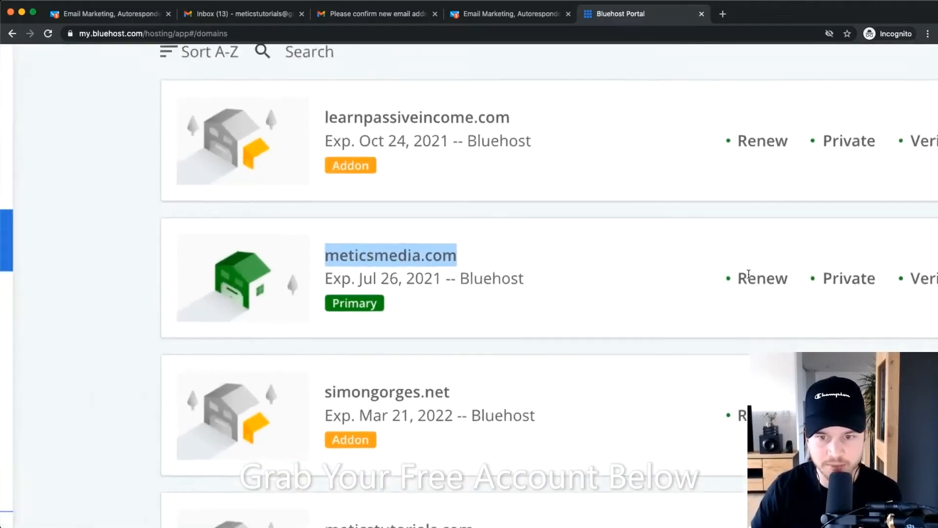
left_click(848, 275)
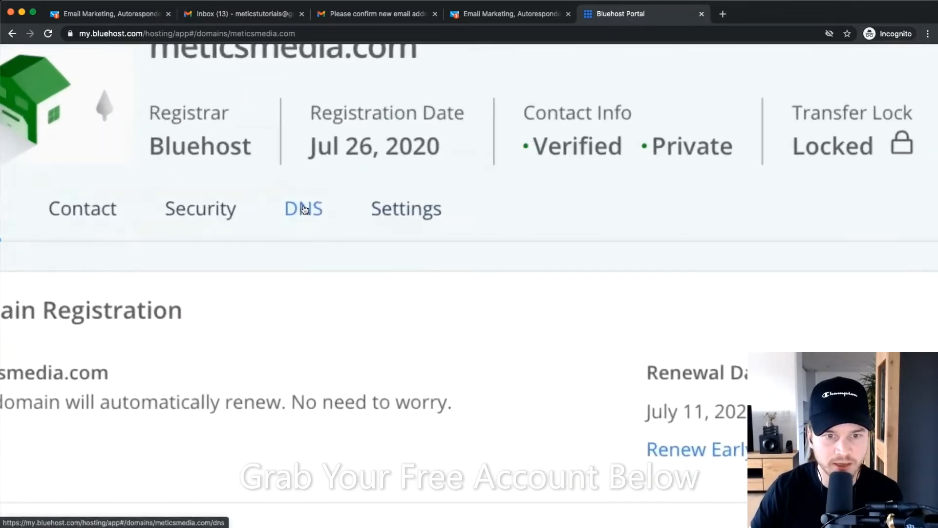
left_click(294, 209)
scroll(401, 293, "down", 5)
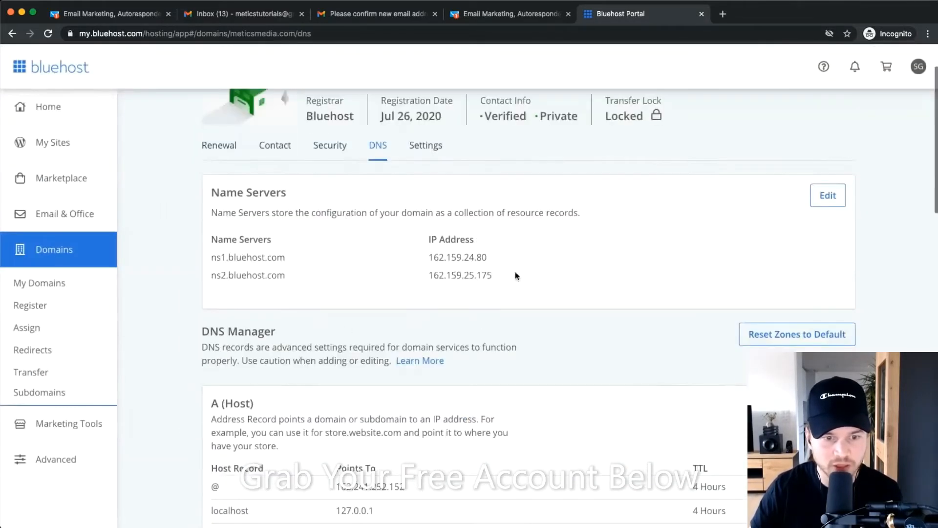
scroll(410, 273, "down", 15)
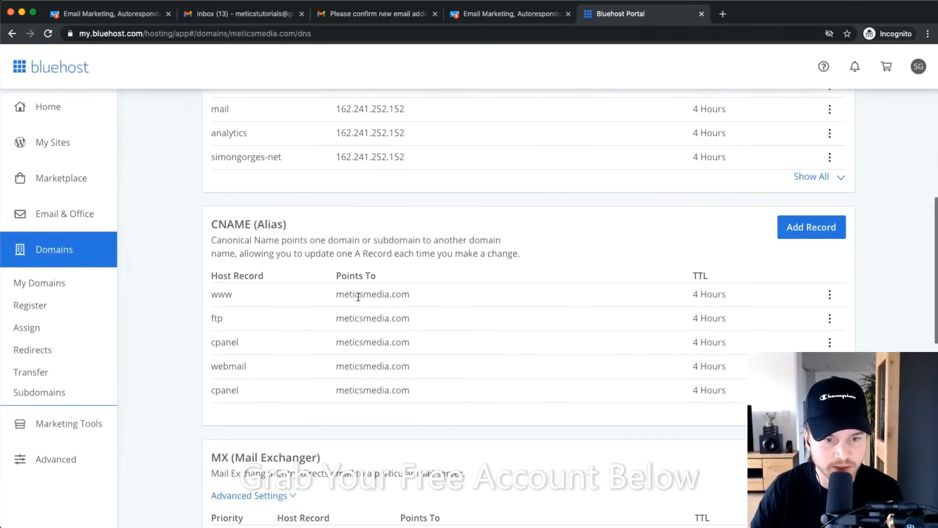
scroll(349, 299, "down", 3)
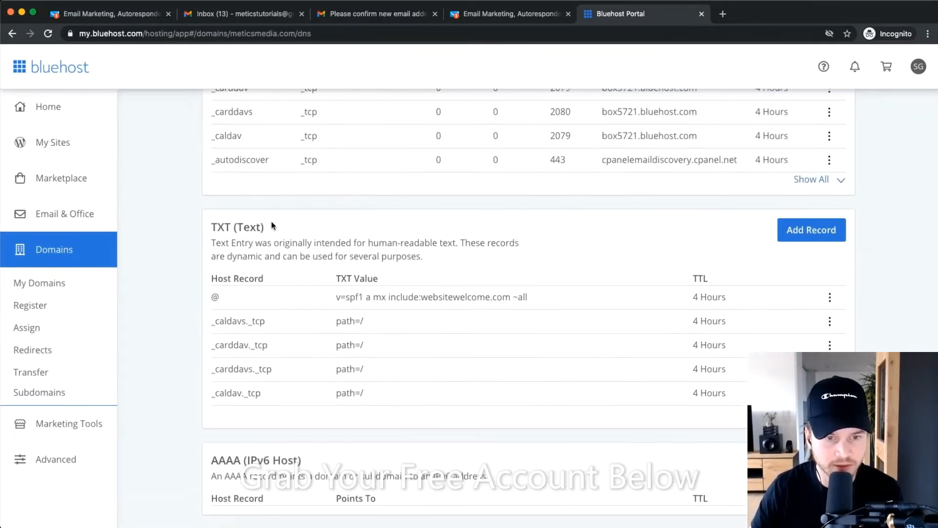
mouse_move(210, 229)
left_mouse_down()
mouse_move(327, 231)
mouse_move(195, 228)
left_mouse_up()
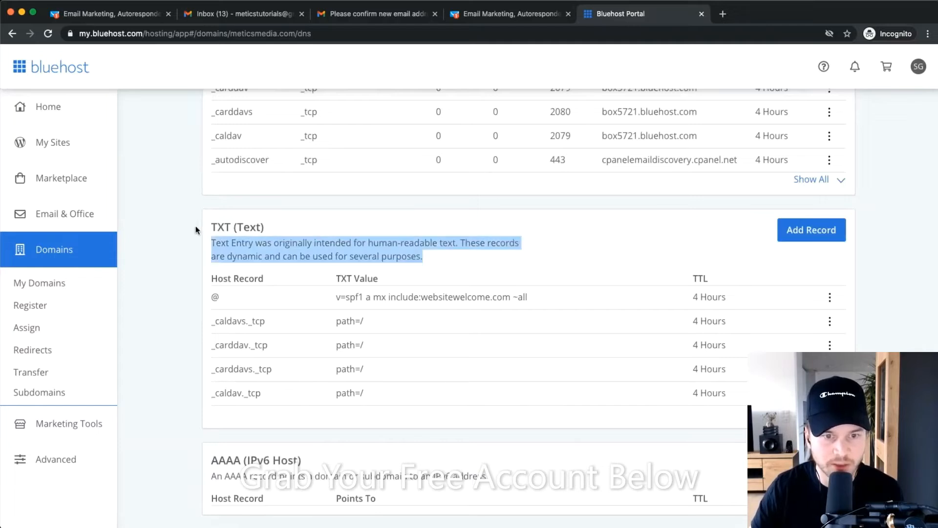
left_click(639, 254)
Start a new Bluehost TXT record with GetResponse's DKIM host 2a186616._domainkey as its host.
left_click(796, 229)
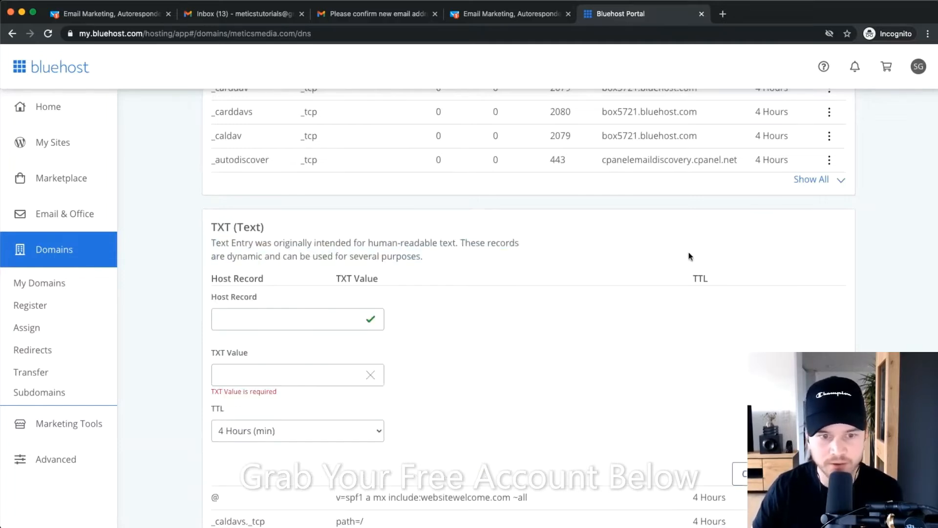
left_click(508, 13)
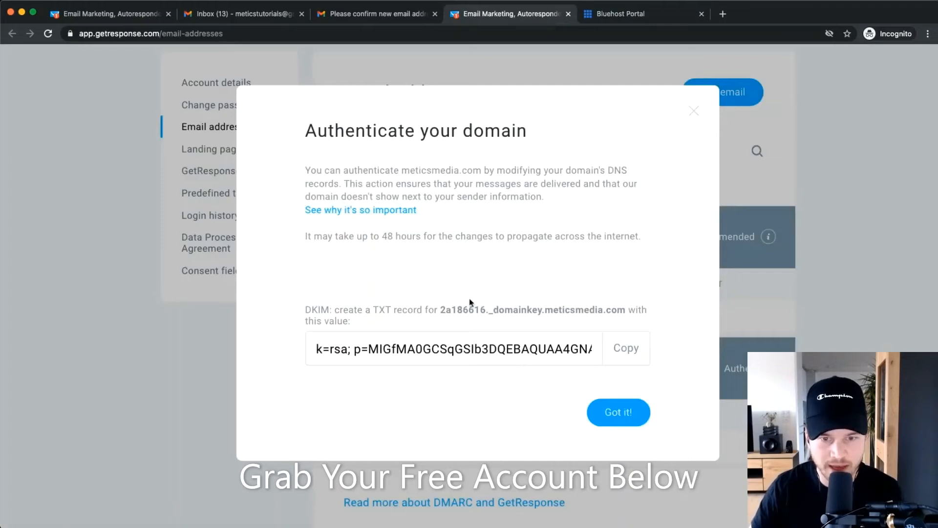
scroll(443, 310, "up", 5)
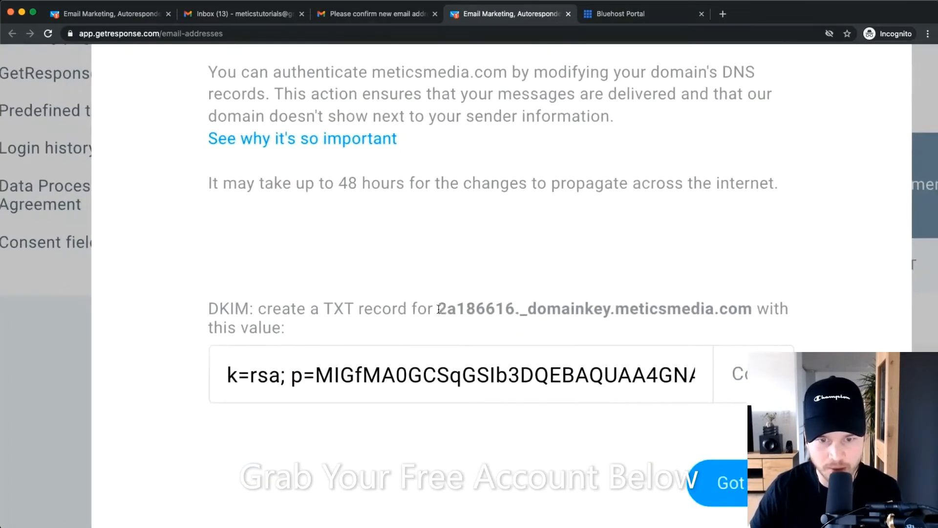
left_click_drag(439, 310, 743, 310)
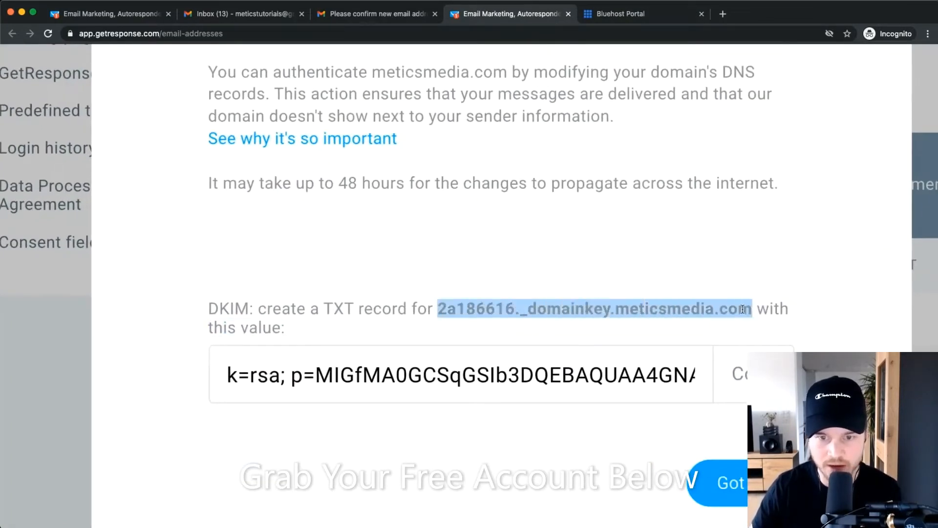
right_click(742, 309)
left_click(768, 326)
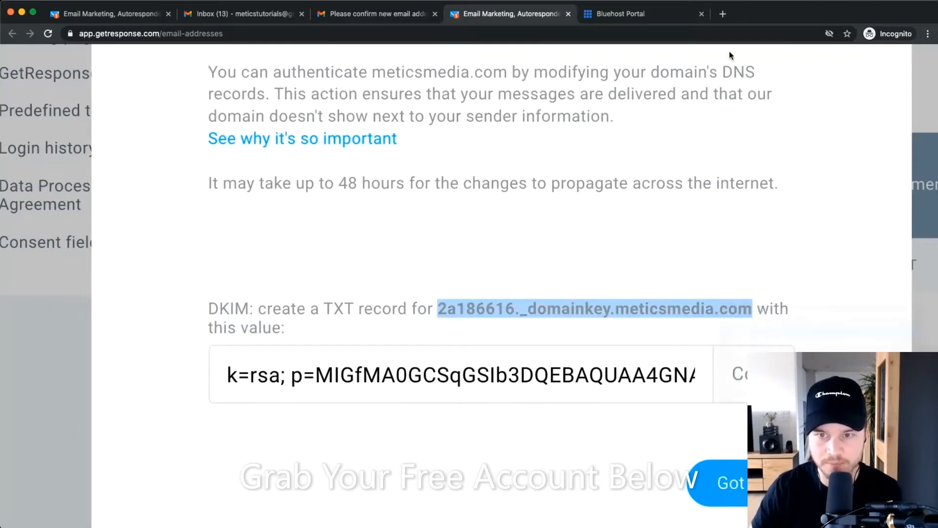
left_click(617, 20)
right_click(240, 321)
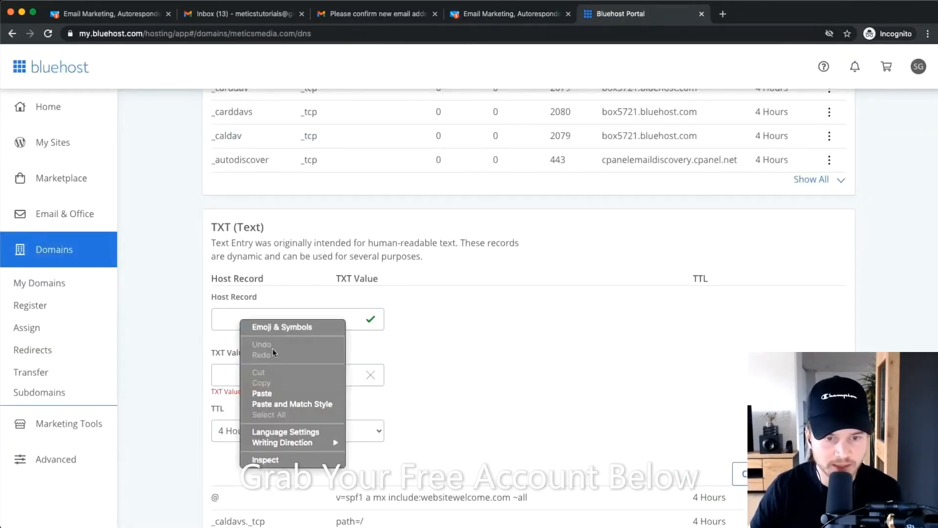
left_click(262, 393)
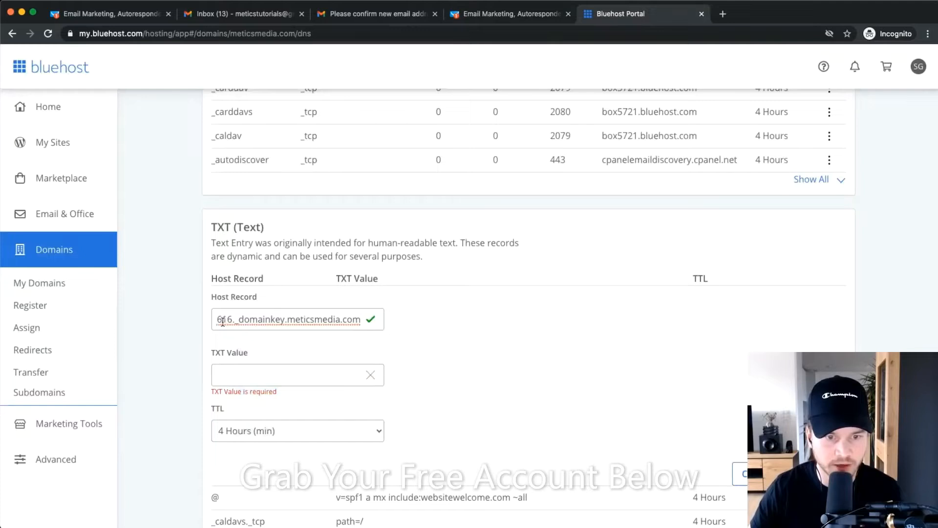
Paste the DKIM key into the TXT Value field and save the record.
left_click(509, 15)
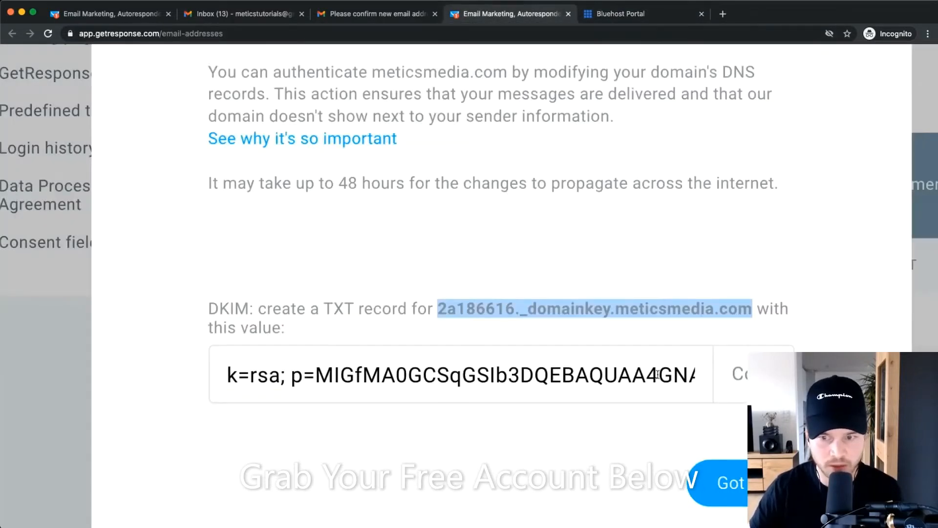
left_click(752, 374)
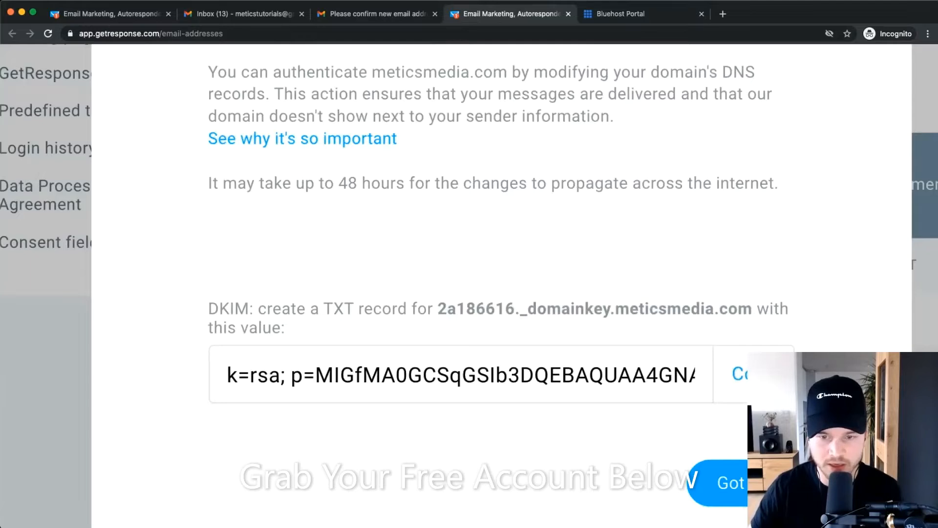
left_click(627, 15)
right_click(251, 375)
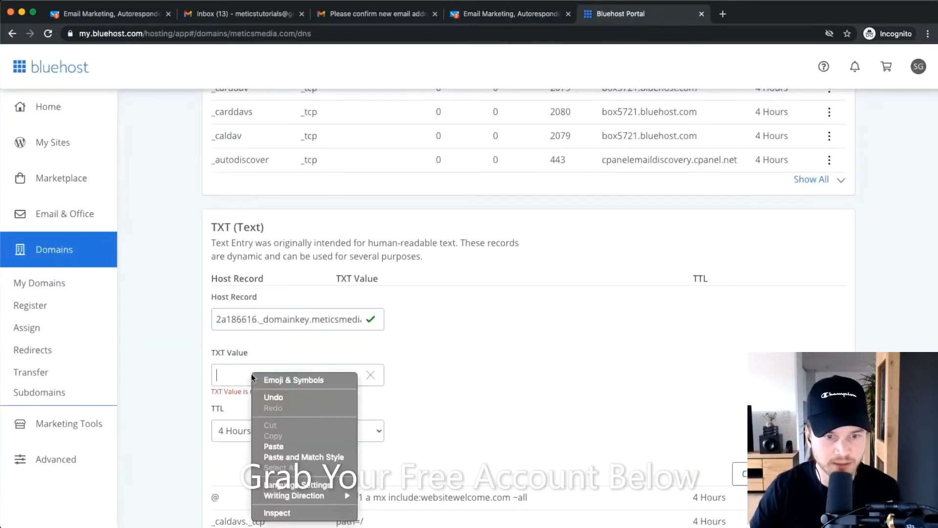
left_click(288, 445)
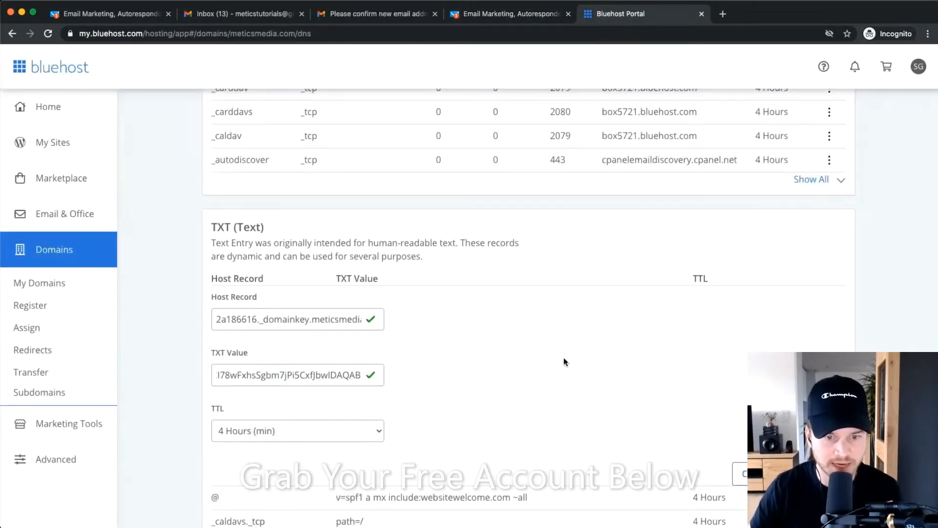
scroll(631, 317, "down", 1)
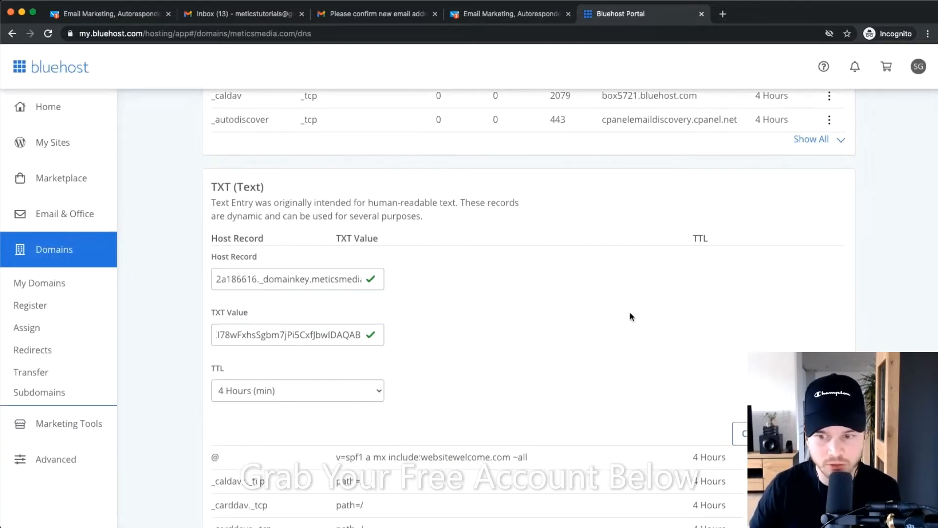
scroll(810, 228, "down", 4)
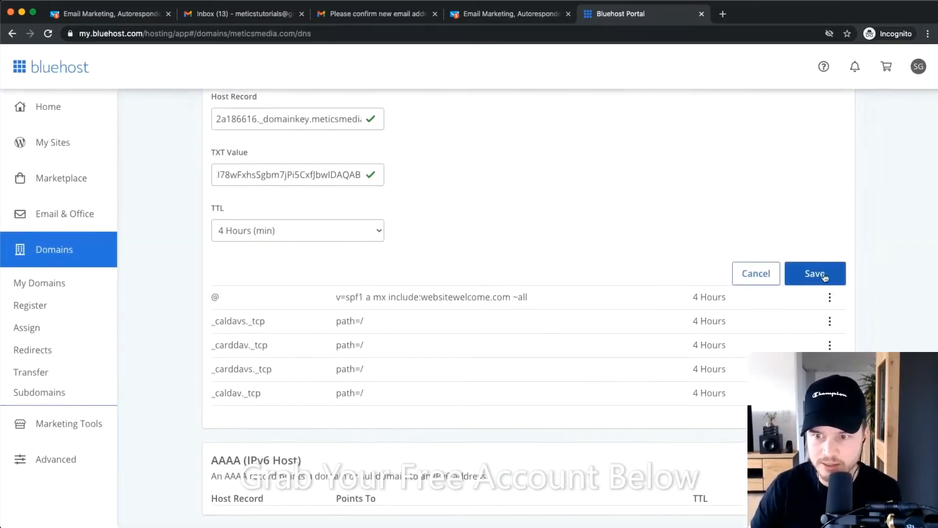
left_click(820, 274)
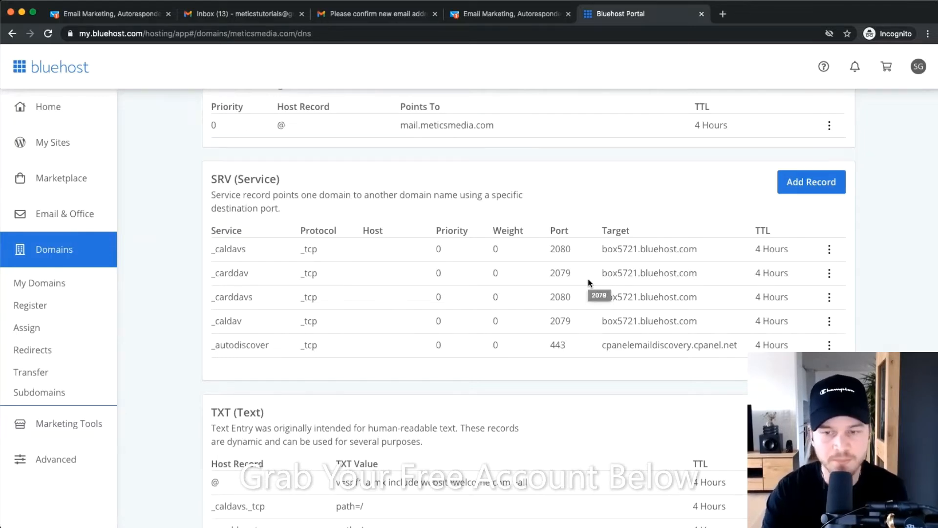
Close GetResponse's Authenticate your domain dialog, leaving meticsmedia.com marked Authentication pending.
left_click(503, 18)
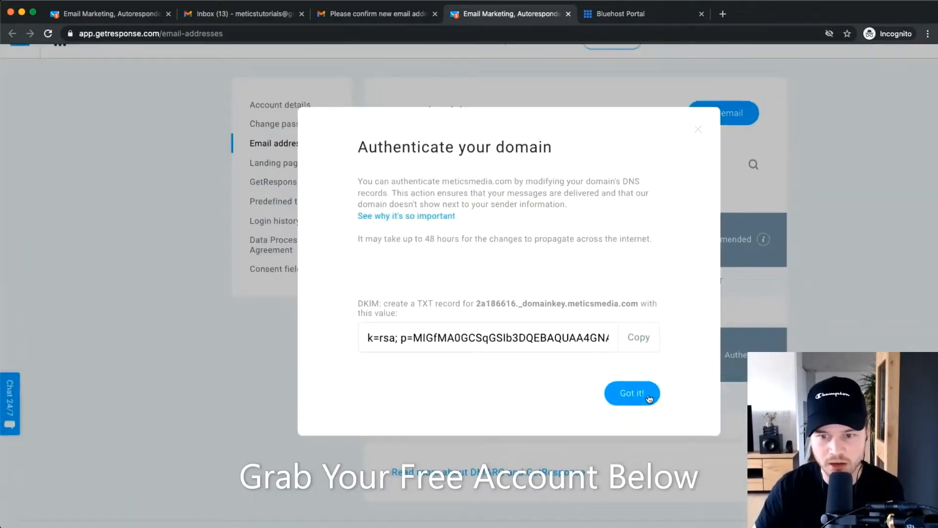
left_click(637, 394)
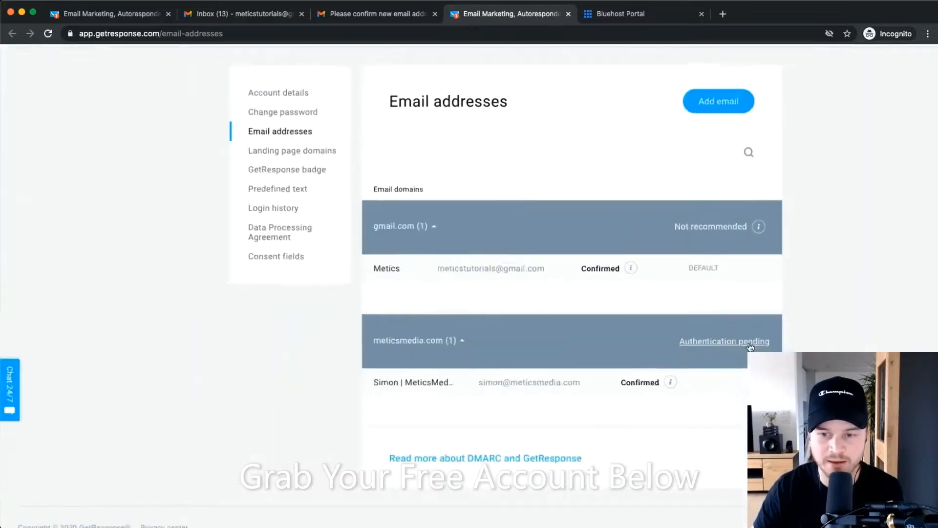
scroll(750, 347, "down", 1)
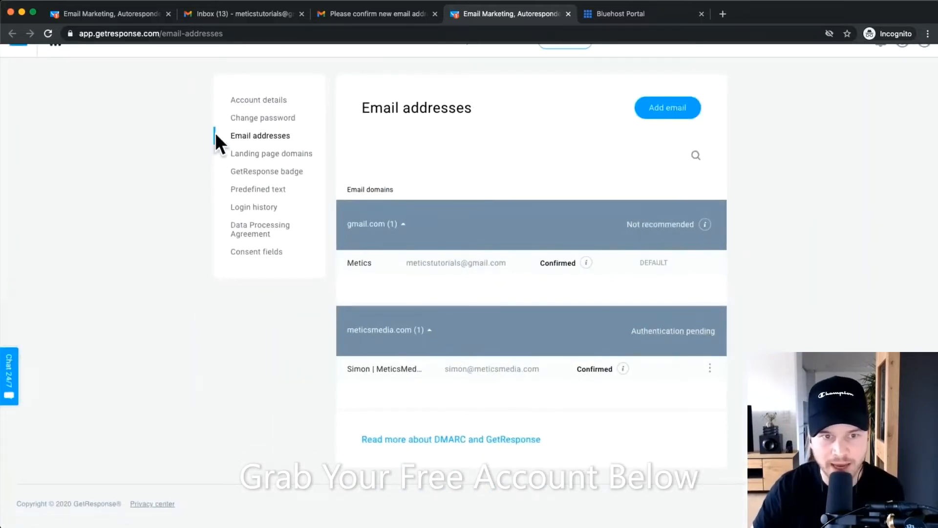
Recheck meticsmedia.com's authentication status so it shows Authenticated.
left_click(687, 334)
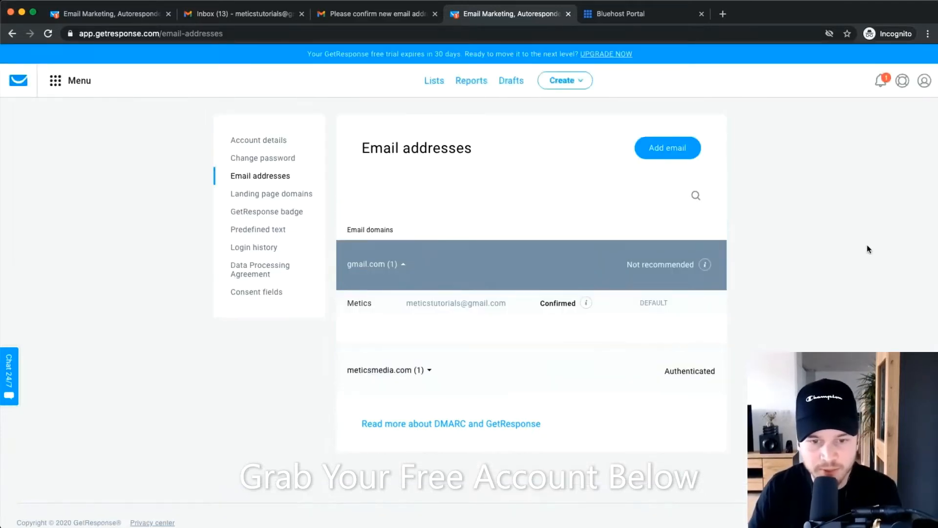
scroll(462, 385, "up", 5)
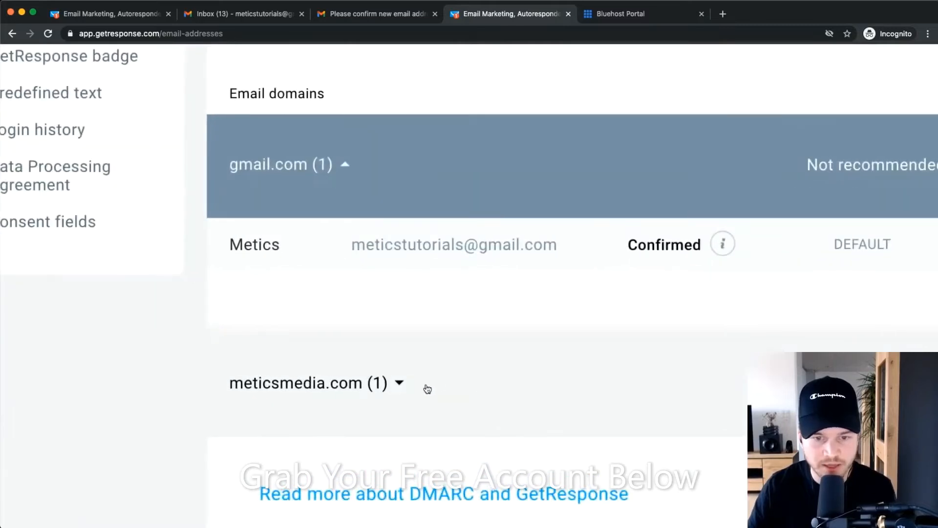
scroll(428, 389, "down", 5)
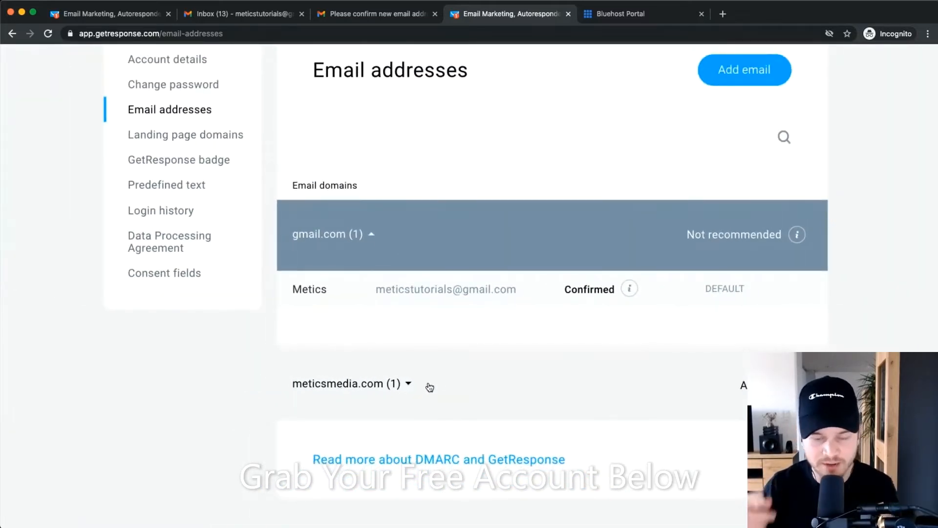
scroll(429, 387, "down", 3)
Set the meticsmedia.com sender address as the account's default sender.
left_click(425, 351)
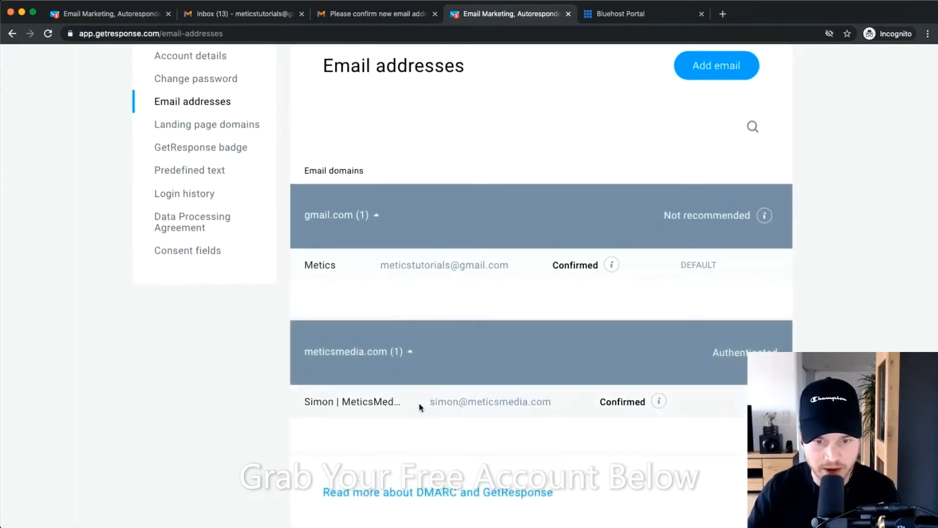
left_click_drag(422, 403, 561, 402)
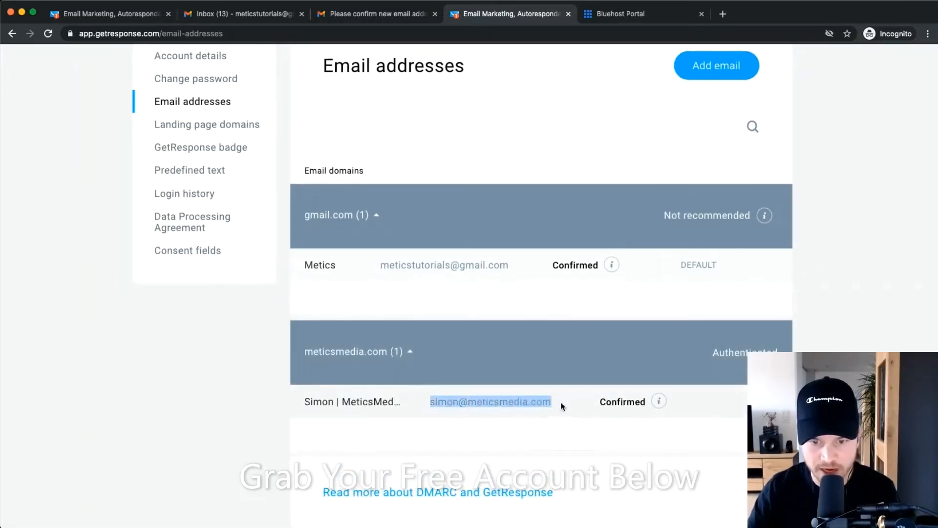
scroll(560, 402, "up", 5)
scroll(436, 394, "right", 1)
mouse_move(777, 394)
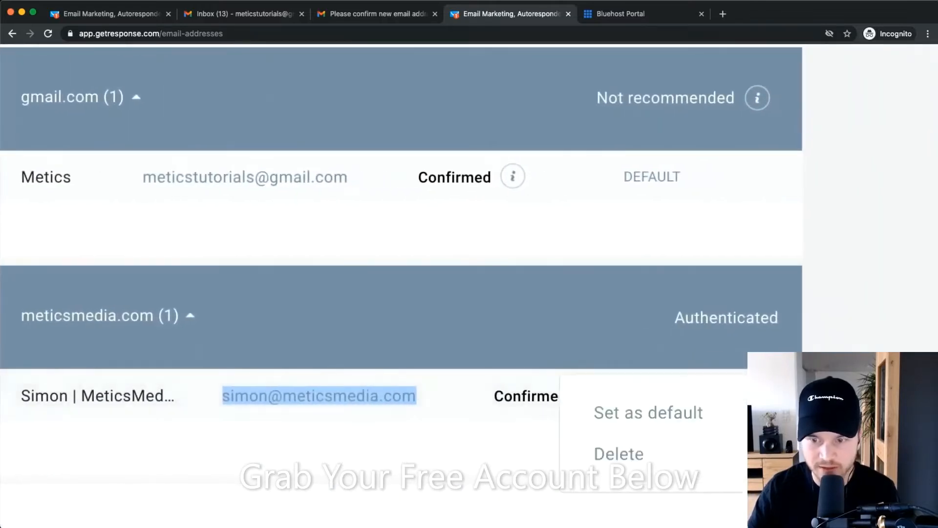
left_click(648, 413)
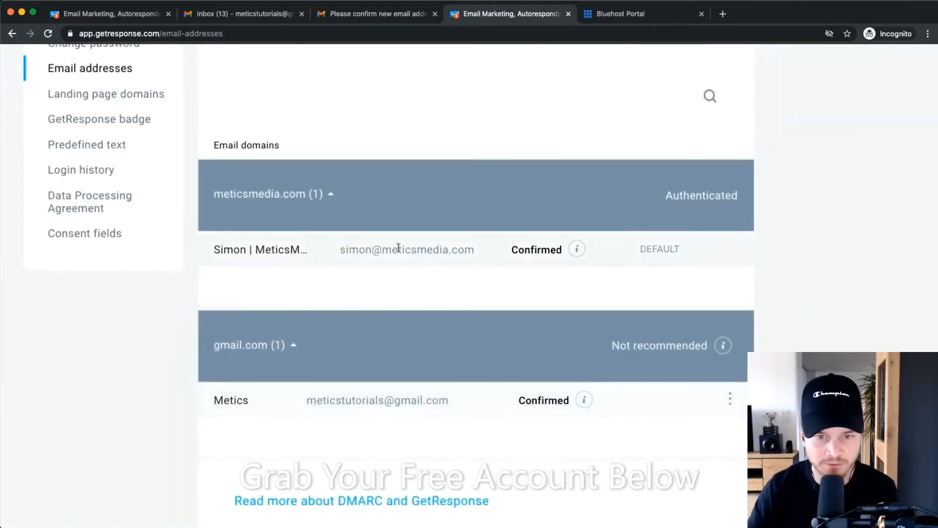
scroll(399, 250, "down", 5)
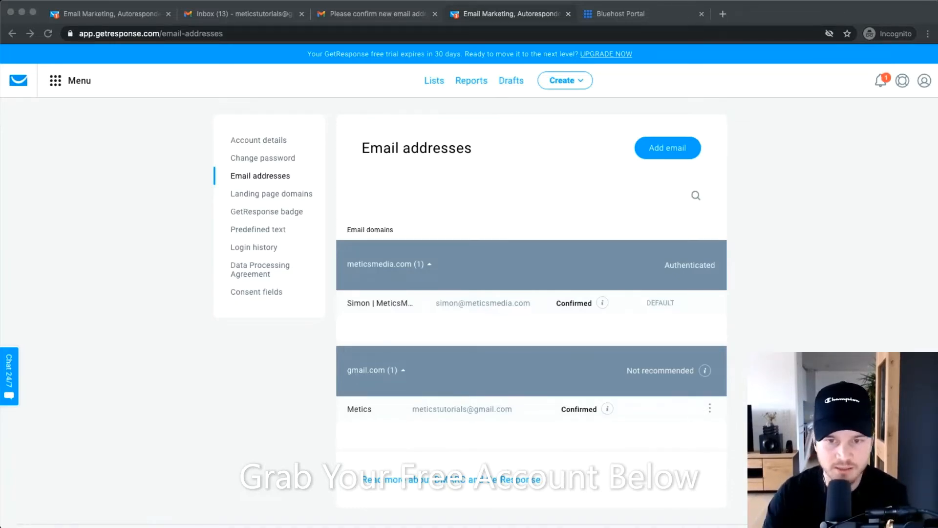
Go to the Lists page from the top navigation bar to see the meticstutorials list.
left_click(434, 80)
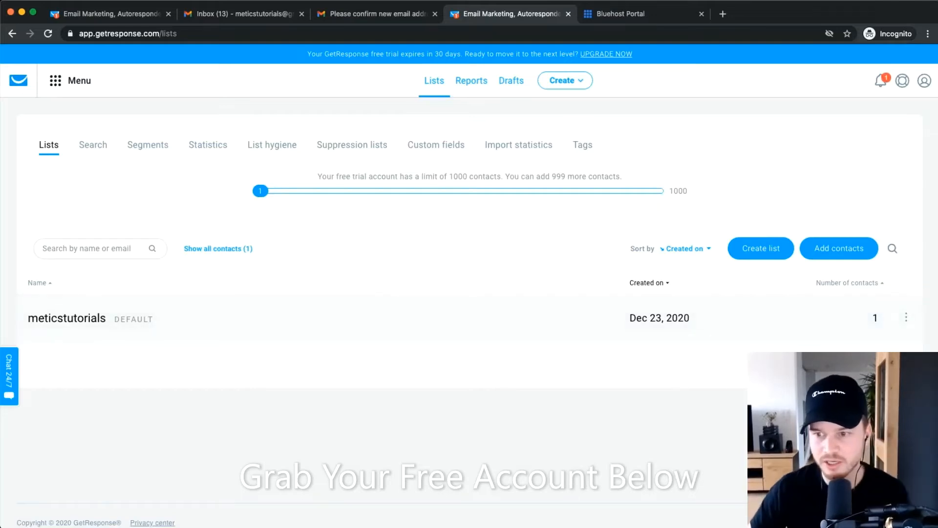
Open the meticstutorials list's Settings from its three-dot menu and show the Subscription tab.
scroll(923, 274, "down", 1)
left_click(907, 296)
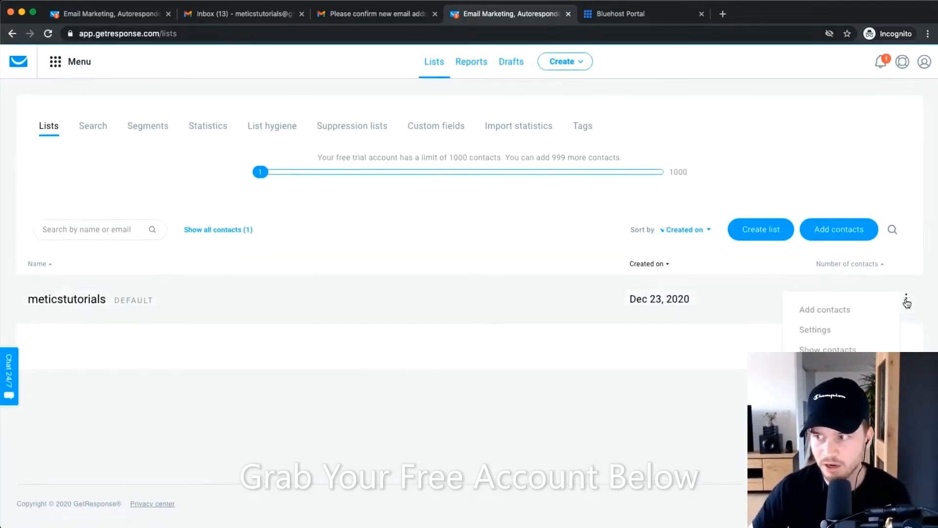
scroll(870, 301, "down", 2)
left_click(862, 254)
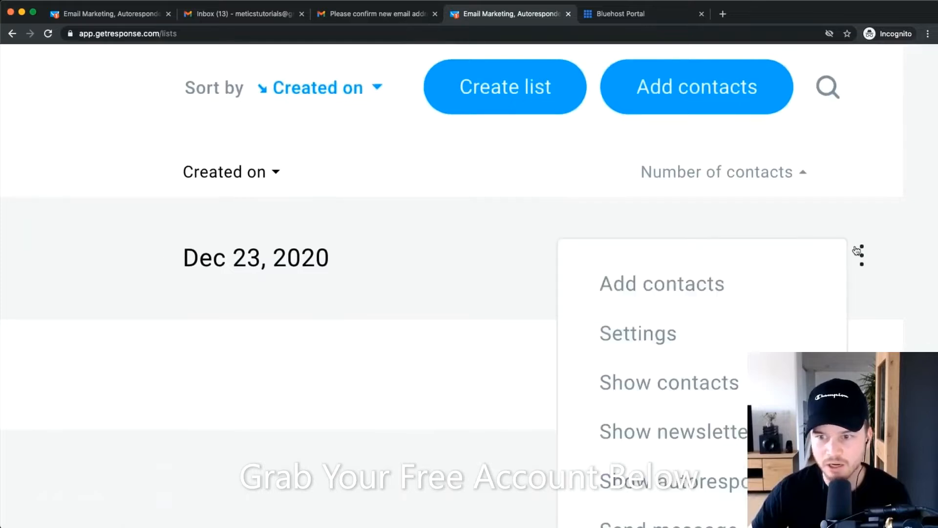
left_click(693, 325)
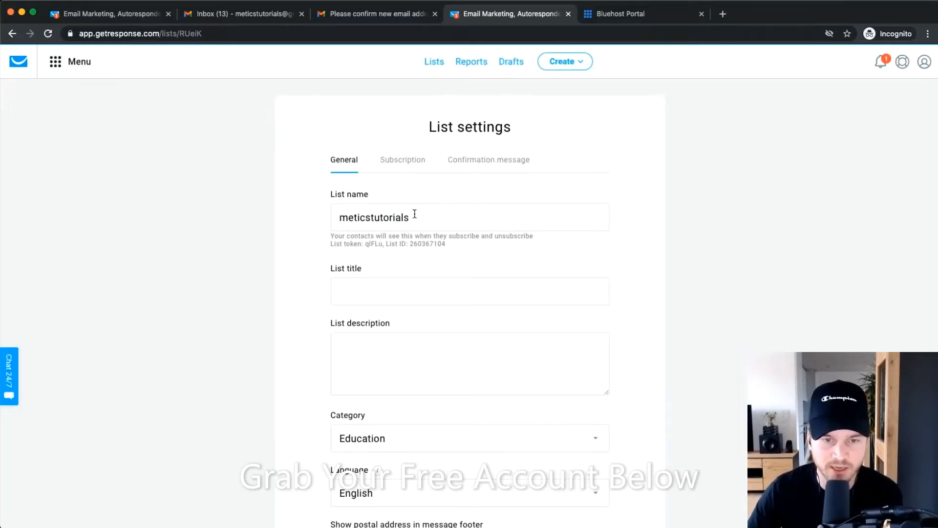
left_click_drag(421, 215, 308, 213)
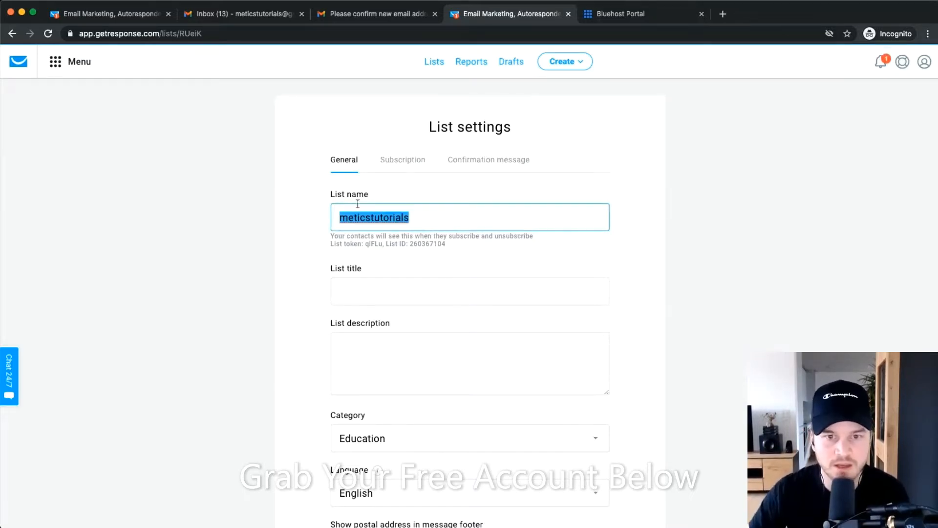
left_click(398, 163)
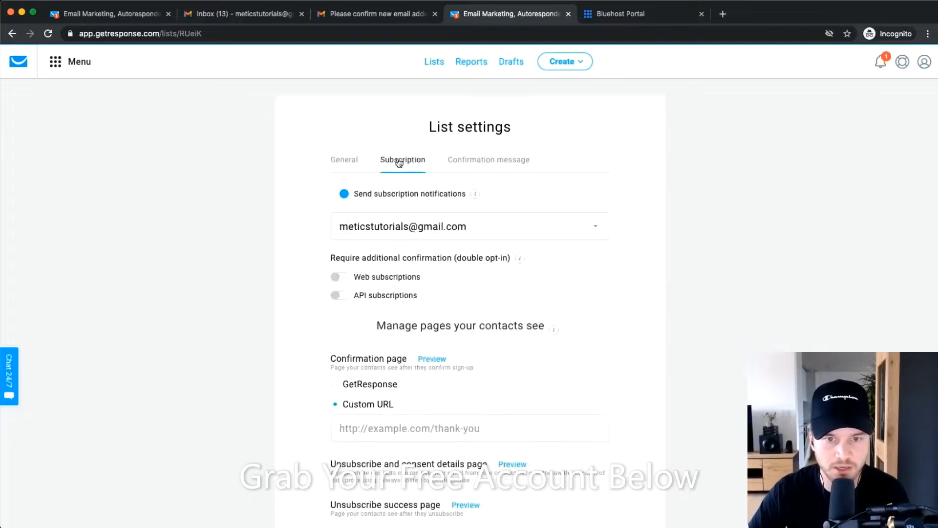
scroll(498, 375, "down", 5)
scroll(520, 353, "up", 1)
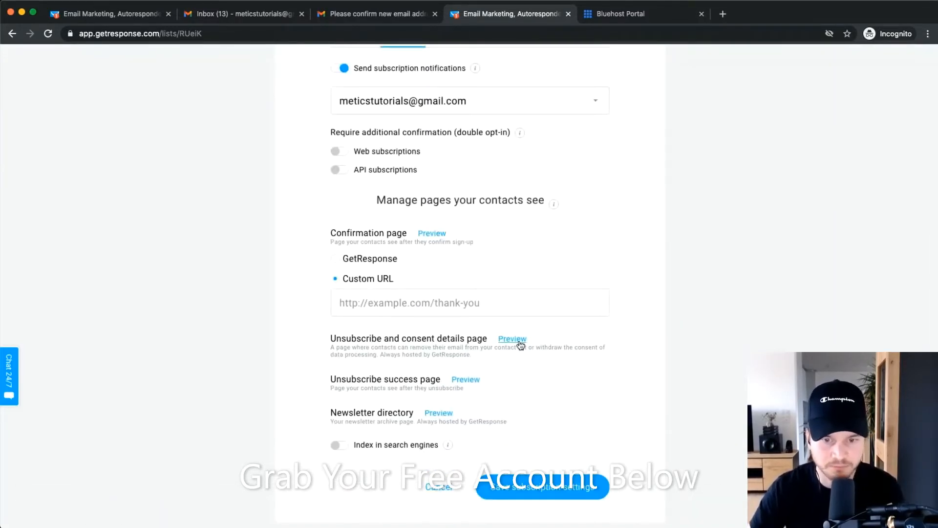
Preview the unsubscribe and consent details page in a new tab, then return to List settings.
left_click(512, 339, "super")
left_click(613, 3)
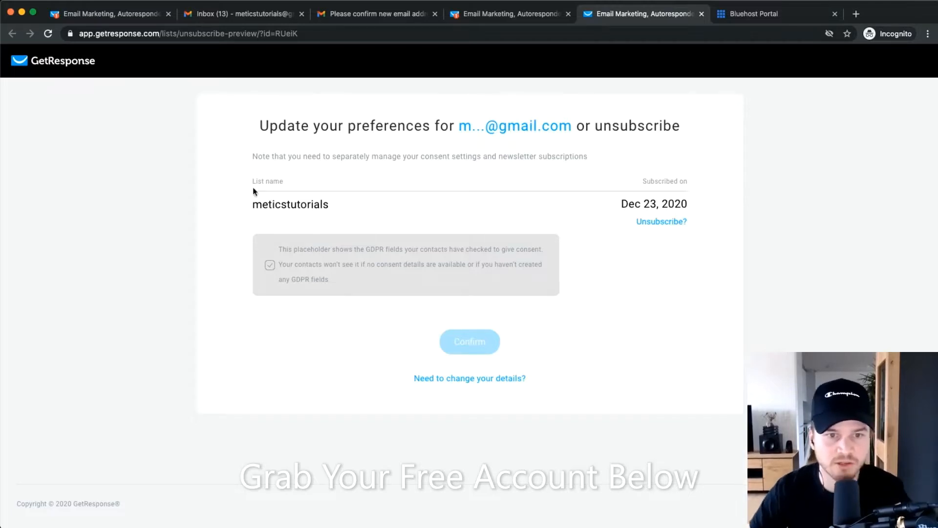
scroll(252, 205, "up", 5)
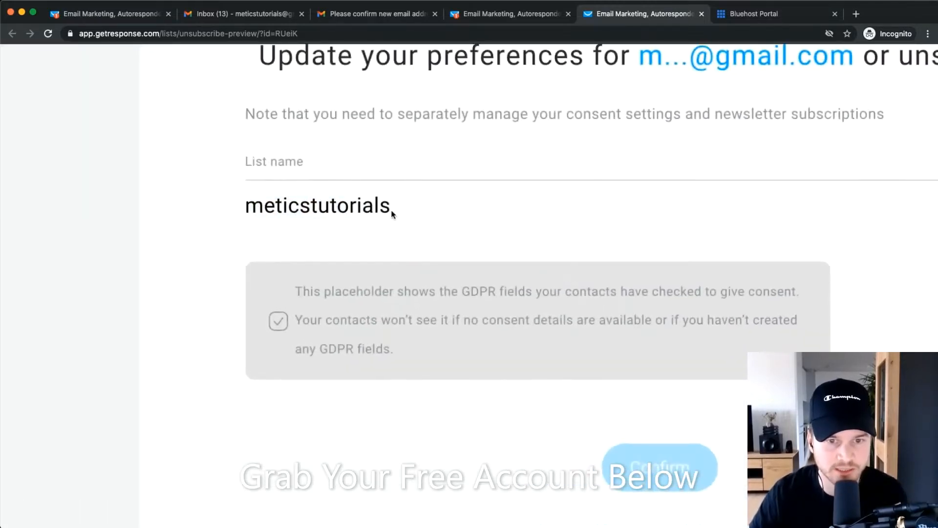
scroll(391, 214, "down", 2)
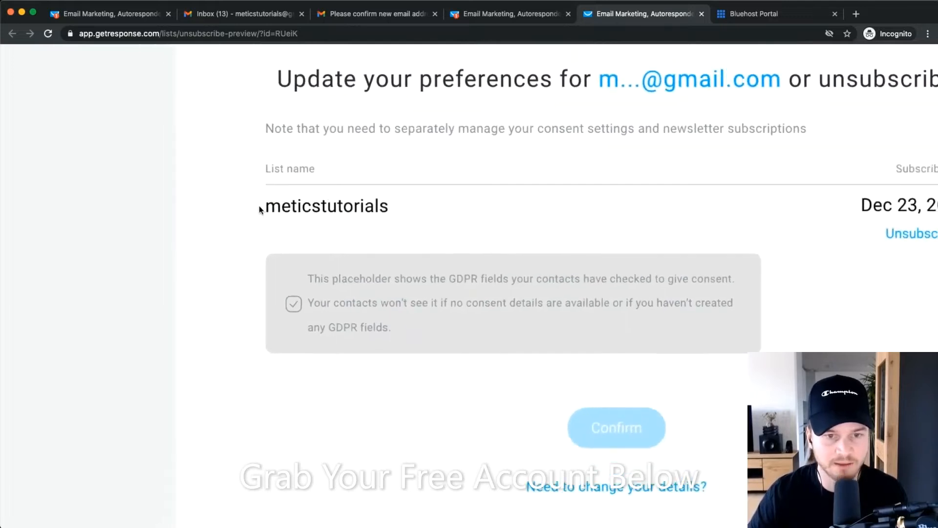
left_click(511, 14)
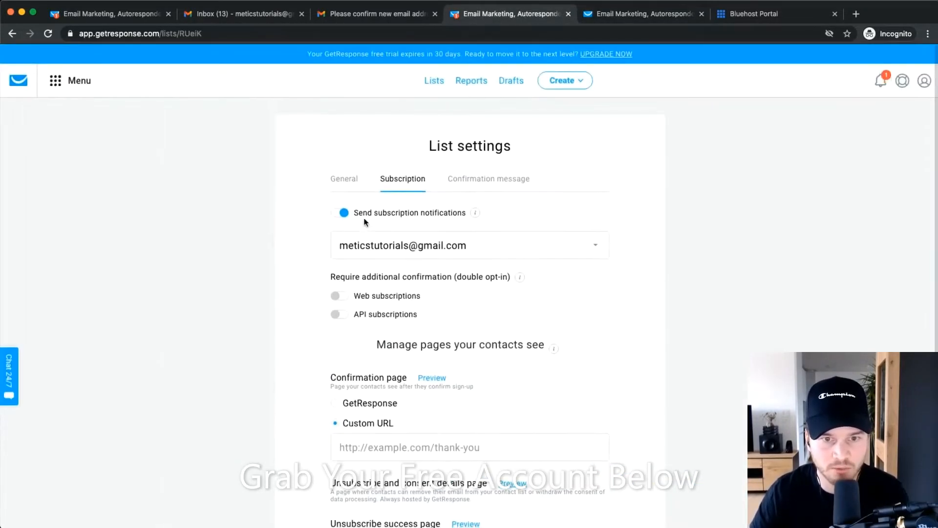
Switch to the General settings tab and close the extra preferences browser tab.
left_click(344, 181)
scroll(370, 228, "up", 5)
left_click_drag(290, 228, 442, 230)
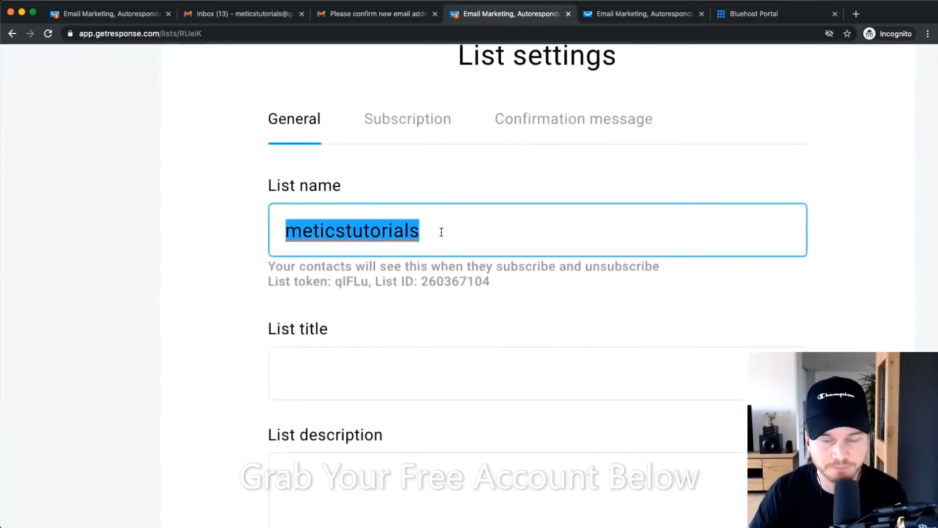
scroll(441, 232, "down", 5)
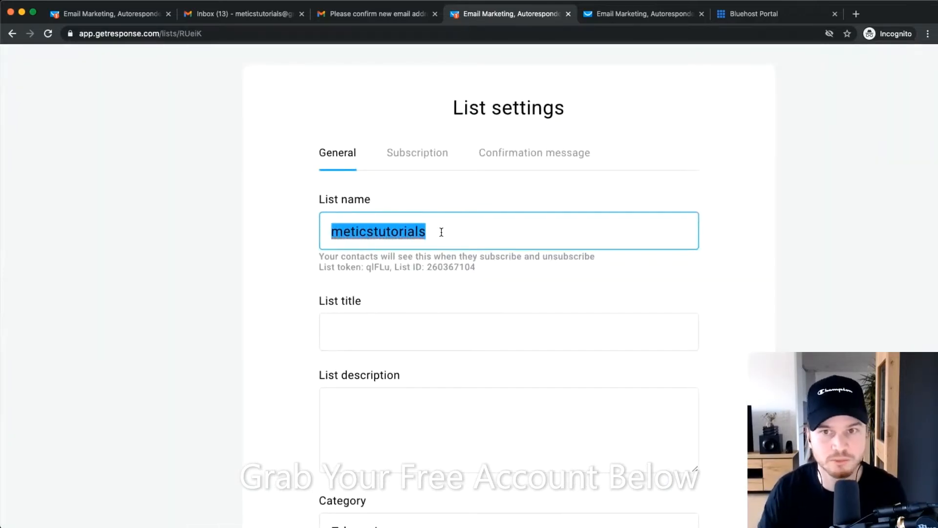
left_click(635, 15)
left_click(702, 14)
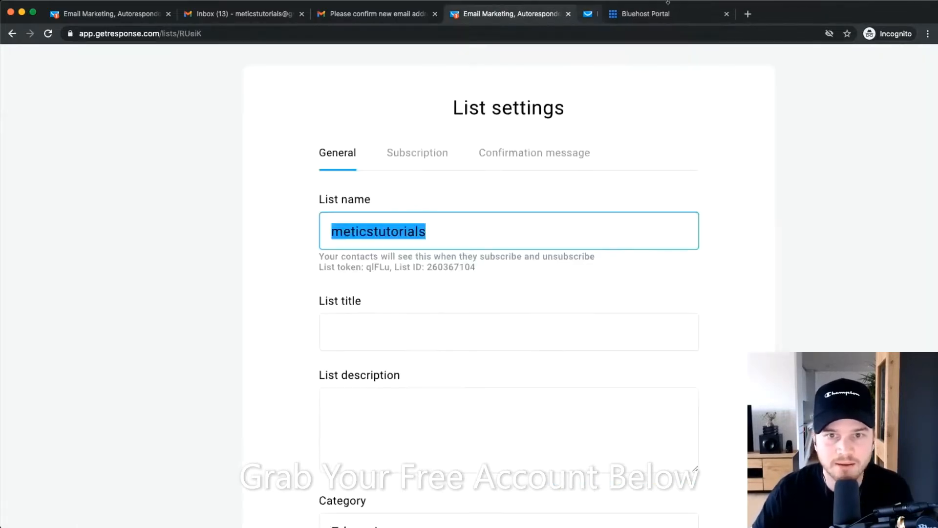
Review the list title and description, keeping the category as Education.
left_click(387, 335)
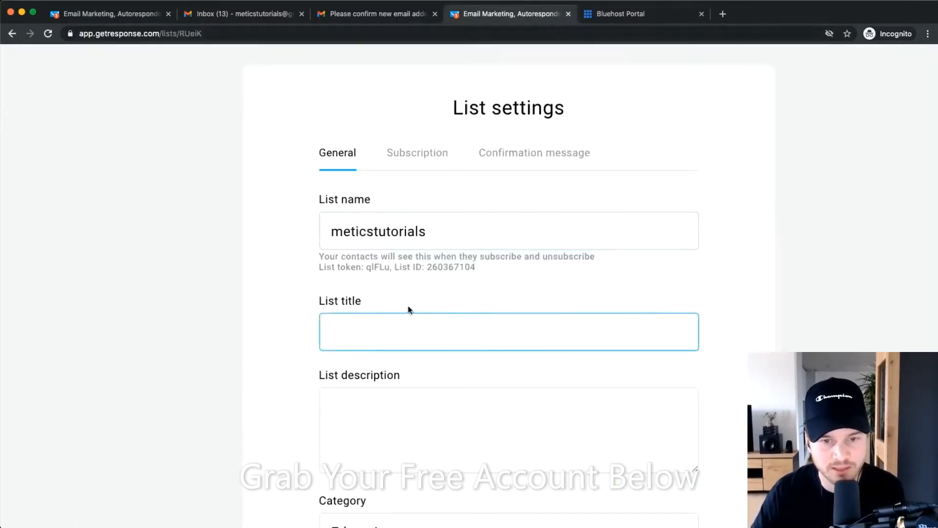
scroll(409, 310, "down", 2)
left_click(347, 351)
scroll(500, 288, "down", 3)
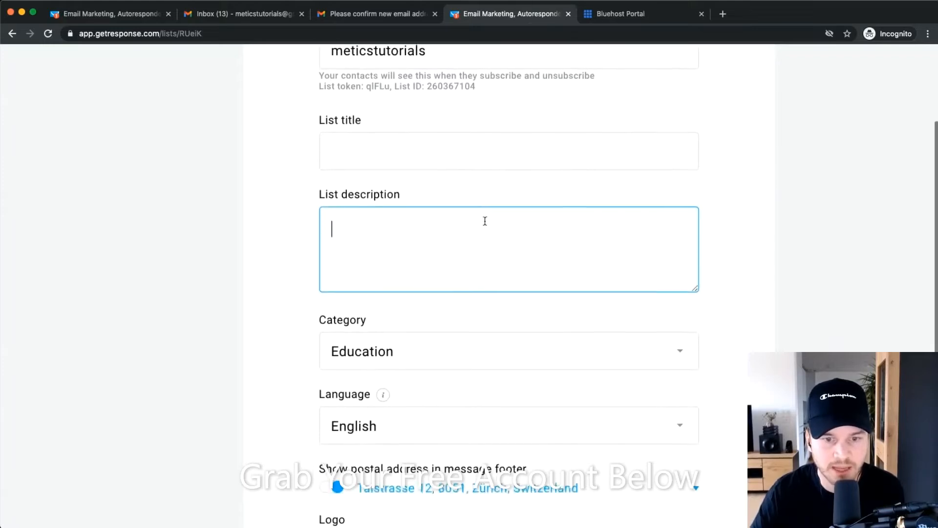
left_click(356, 247)
left_click(238, 276)
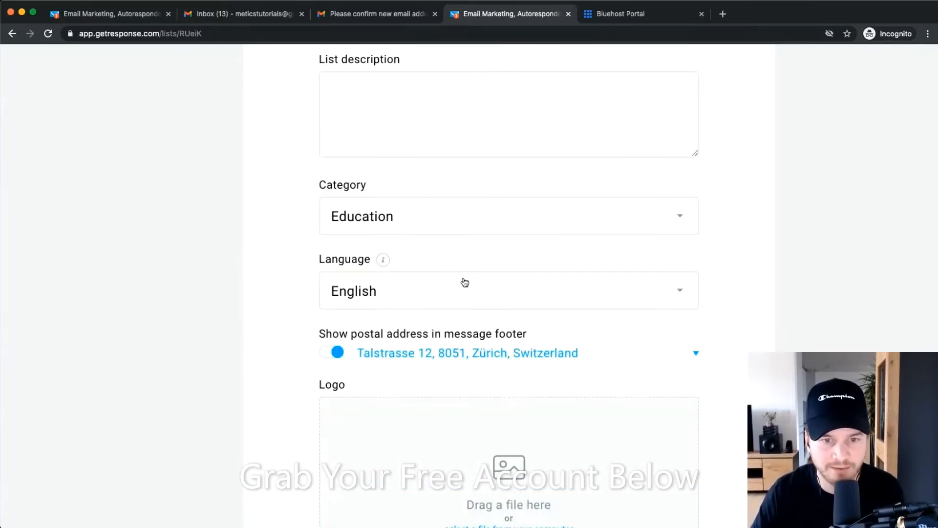
scroll(454, 244, "down", 2)
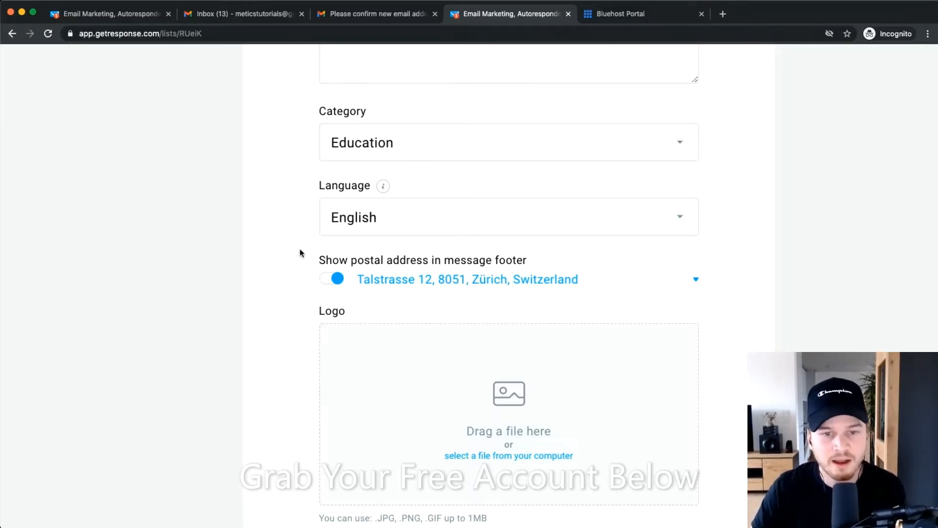
scroll(378, 297, "up", 3)
scroll(342, 255, "up", 1)
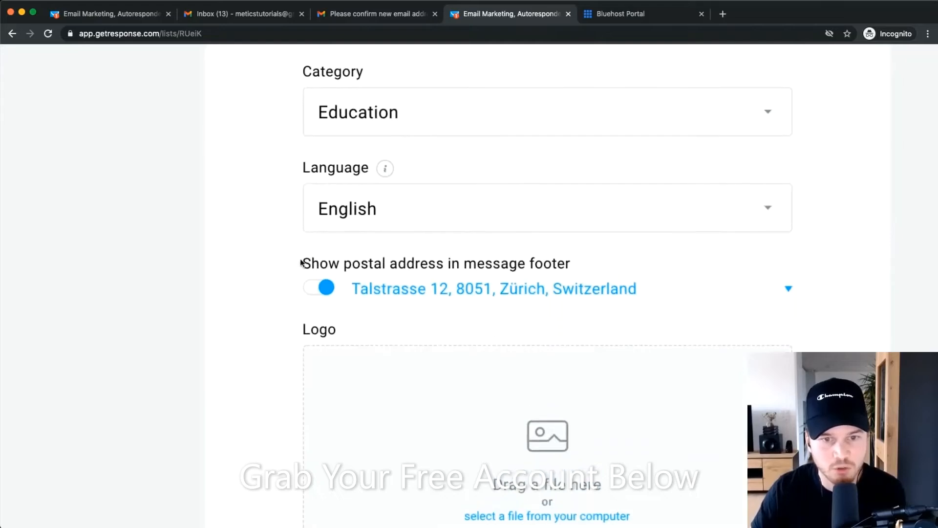
Toggle the postal address footer off and back on, then zoom out toward the Logo section.
left_click_drag(300, 263, 578, 264)
left_click(585, 265)
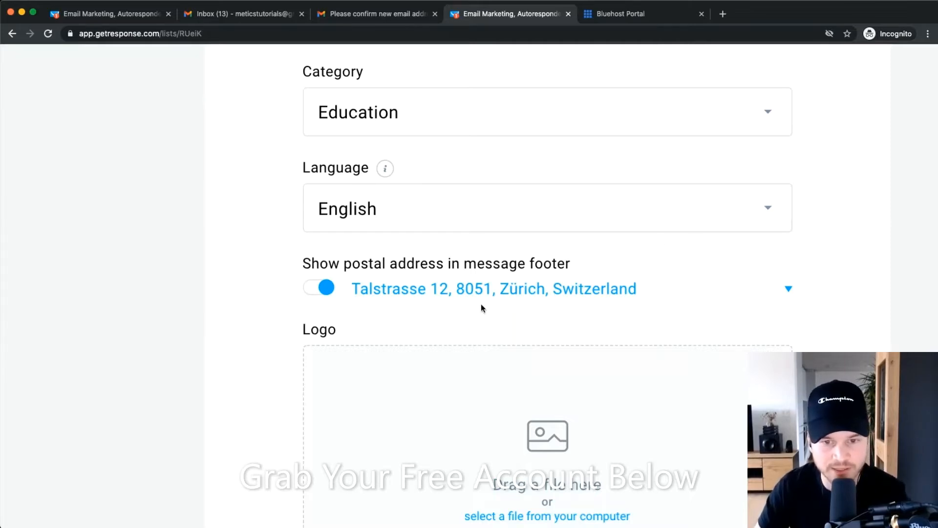
left_click(318, 288)
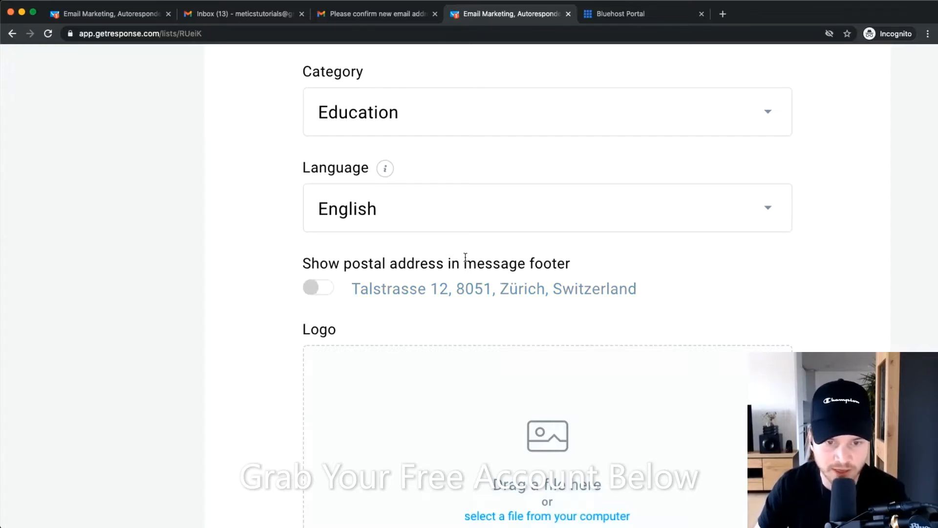
left_click(318, 287)
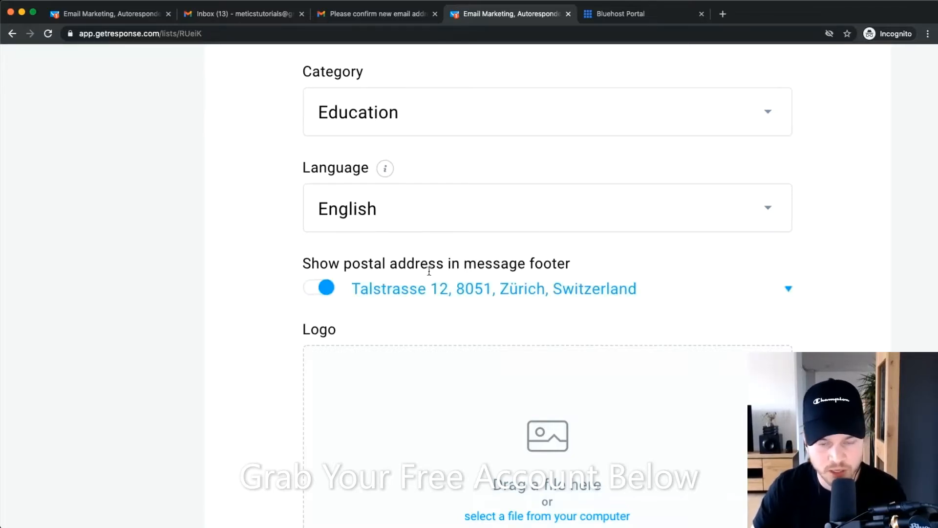
scroll(503, 287, "down", 1)
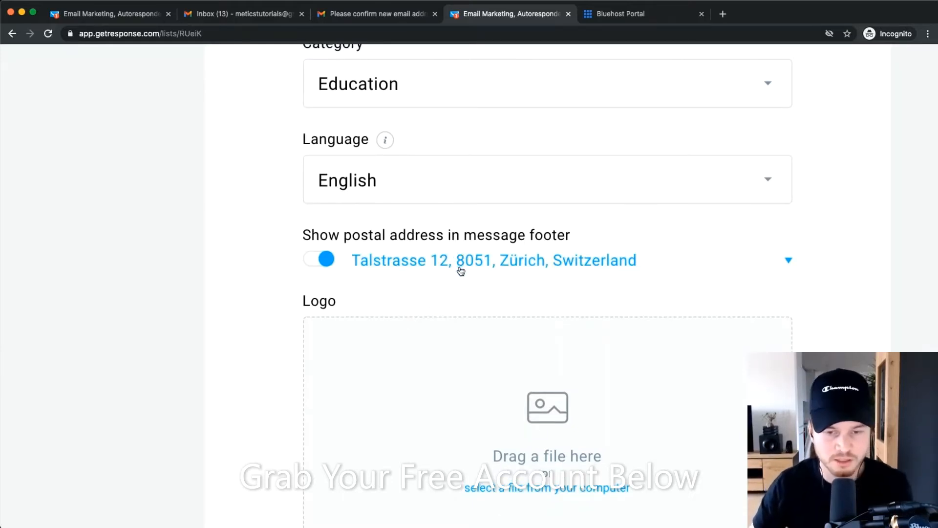
scroll(544, 267, "down", 4)
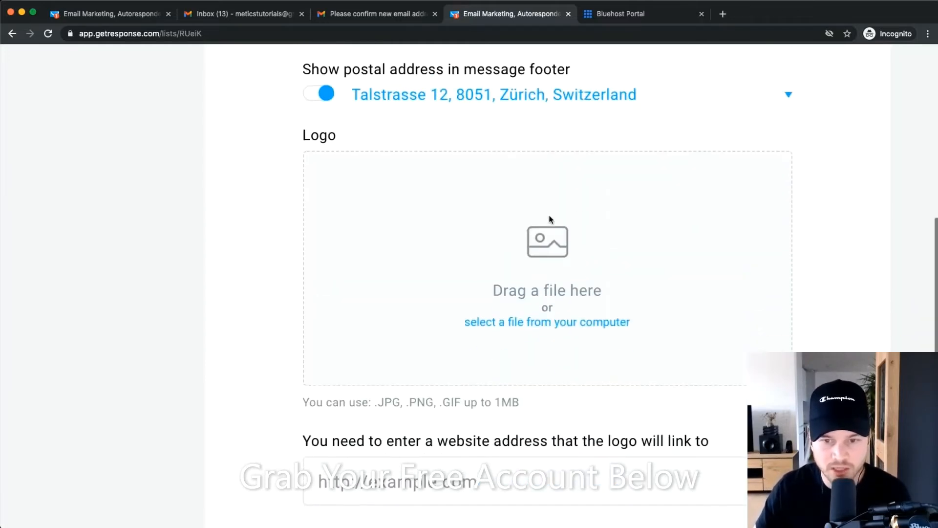
key("super+minus")
key("super+minus")
scroll(586, 328, "down", 1)
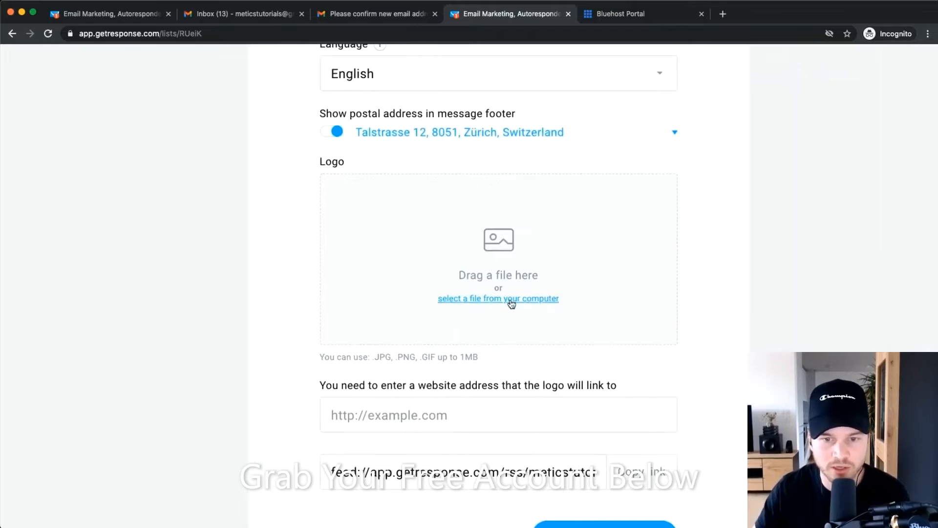
left_click(510, 299)
left_click(209, 90)
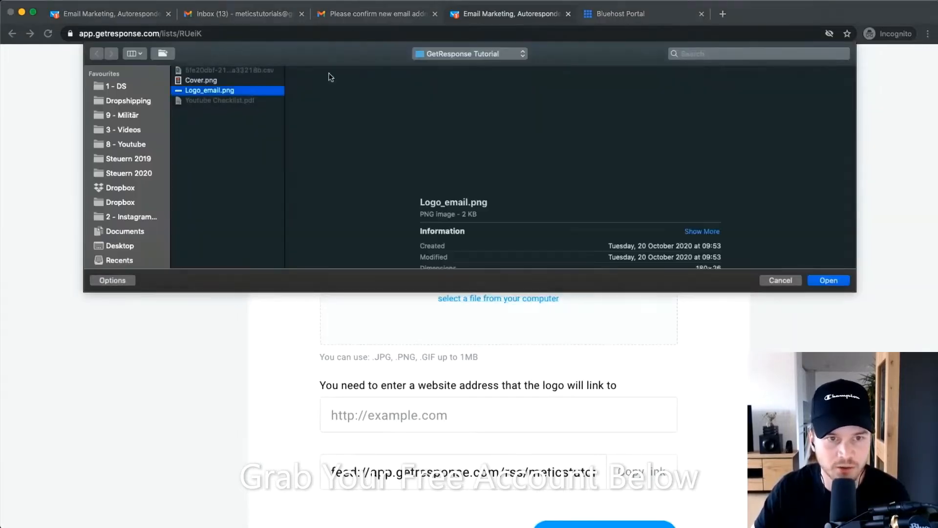
left_click(841, 283)
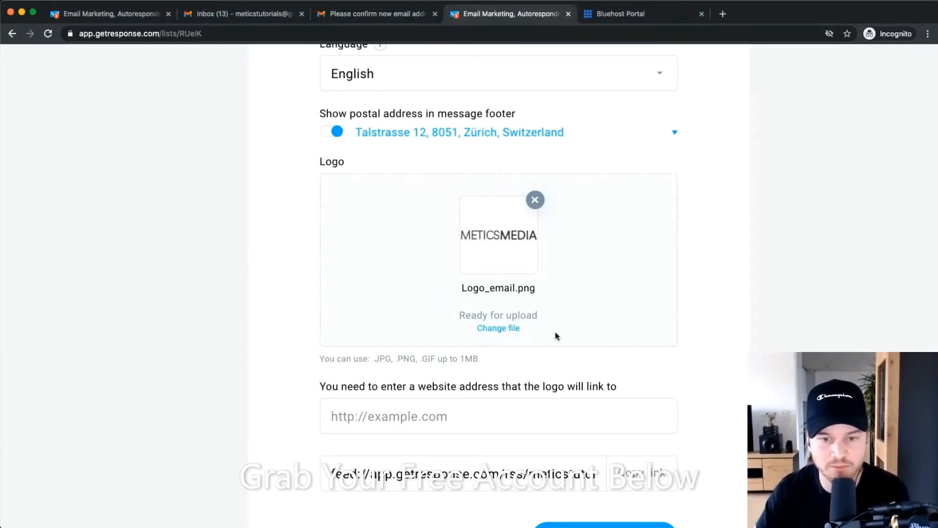
scroll(512, 295, "down", 2)
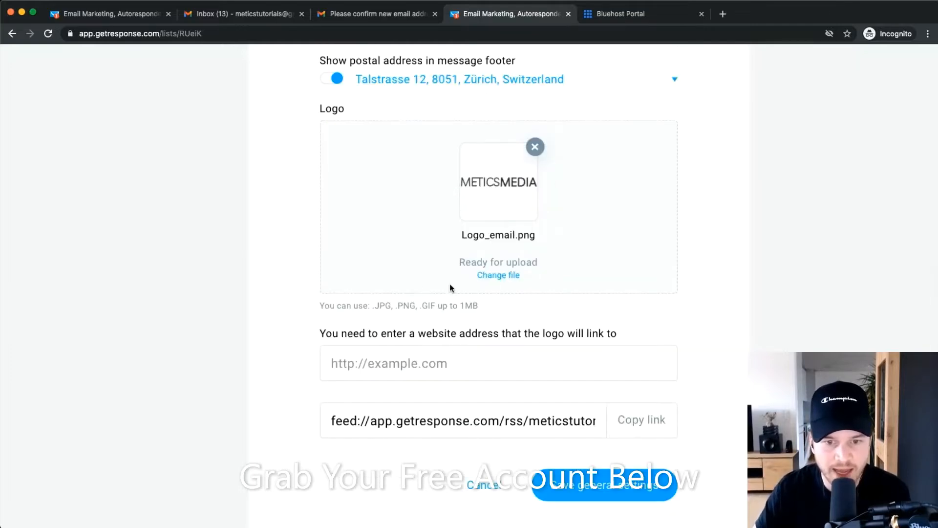
left_click(393, 363)
type("https")
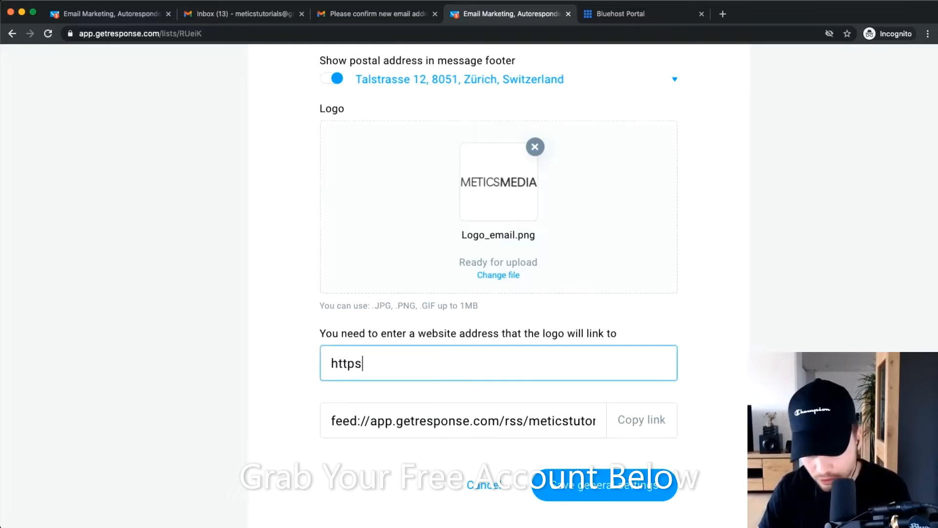
type("://")
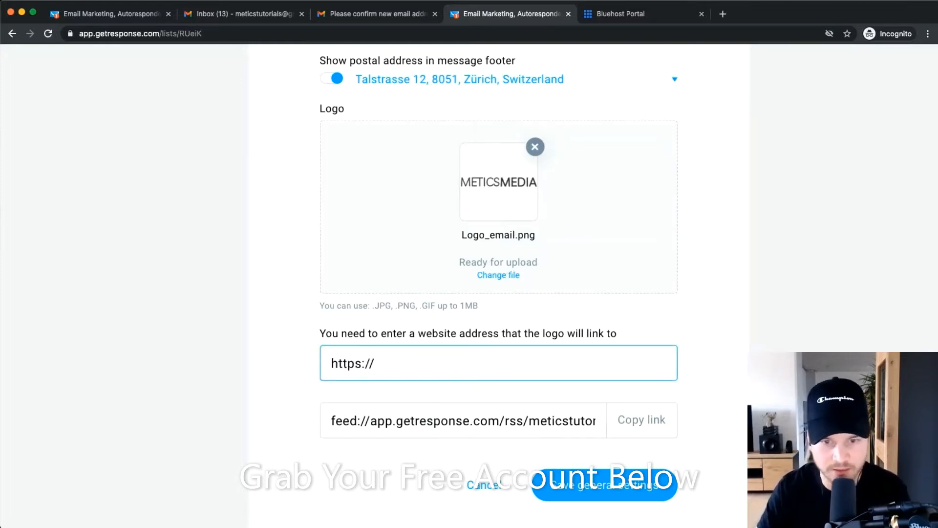
type("met")
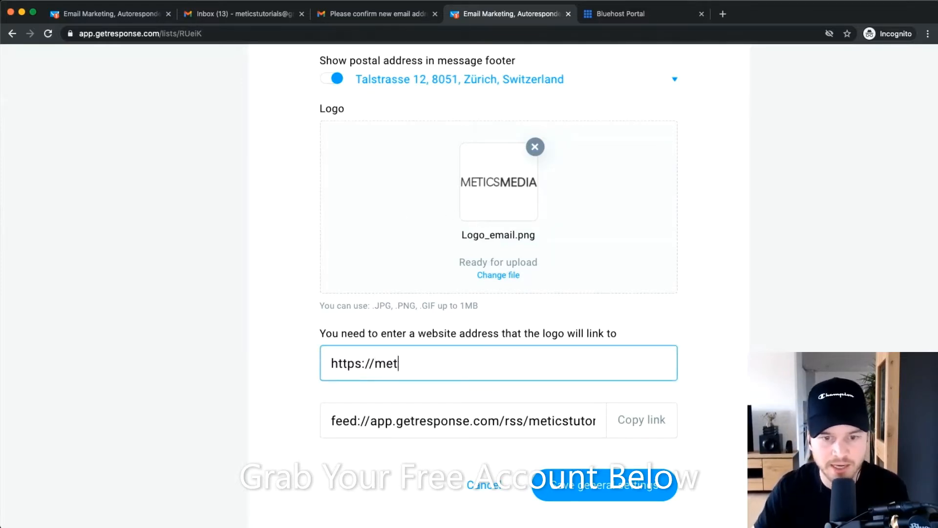
type("icsmedia.com")
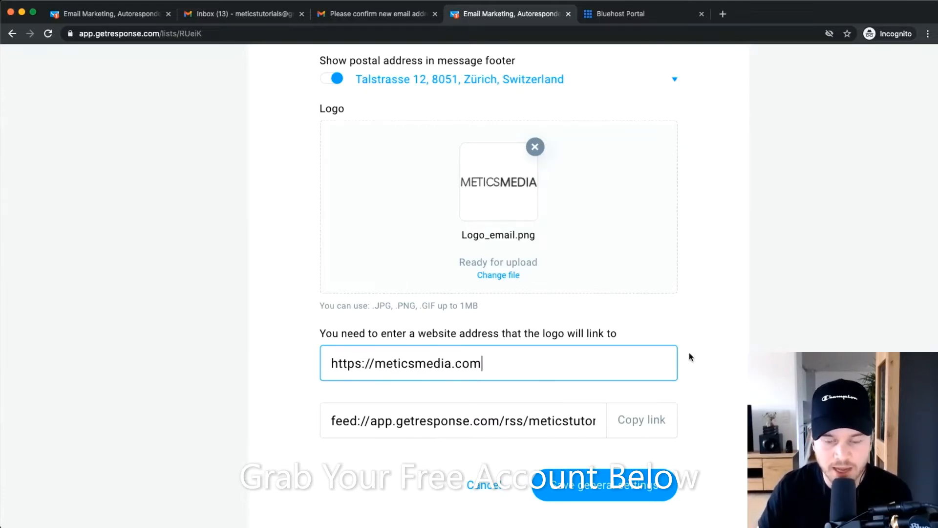
scroll(636, 426, "down", 1)
left_click(592, 468)
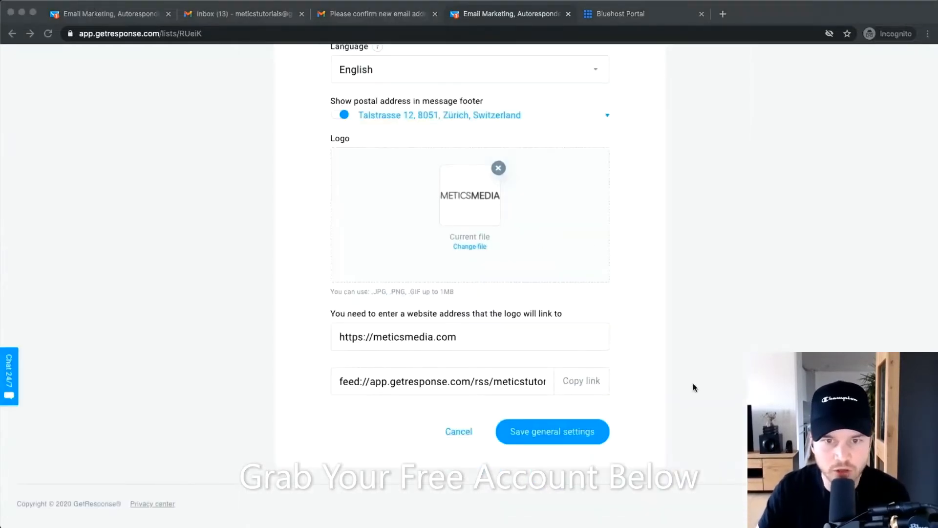
Preview the subscription confirmation page to check the METICSMEDIA logo, then close the preview.
scroll(682, 414, "up", 10)
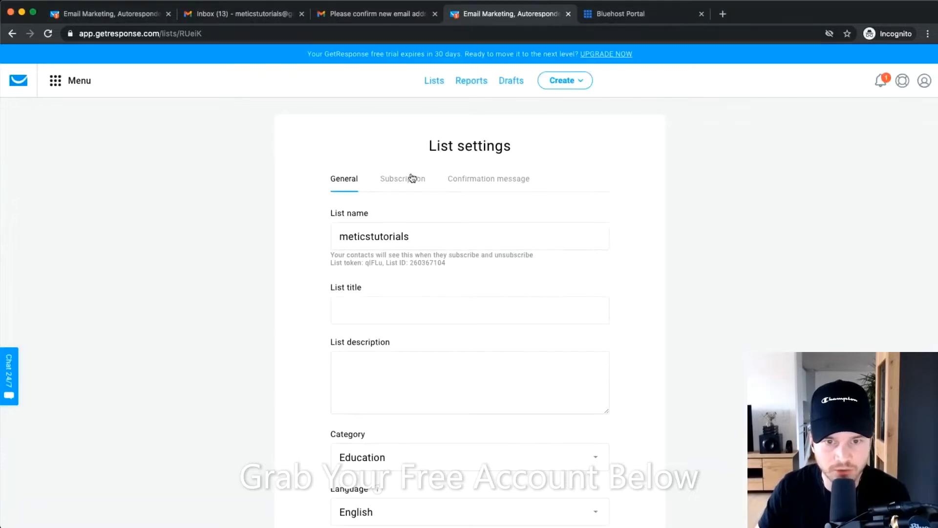
left_click(412, 178)
scroll(538, 361, "down", 4)
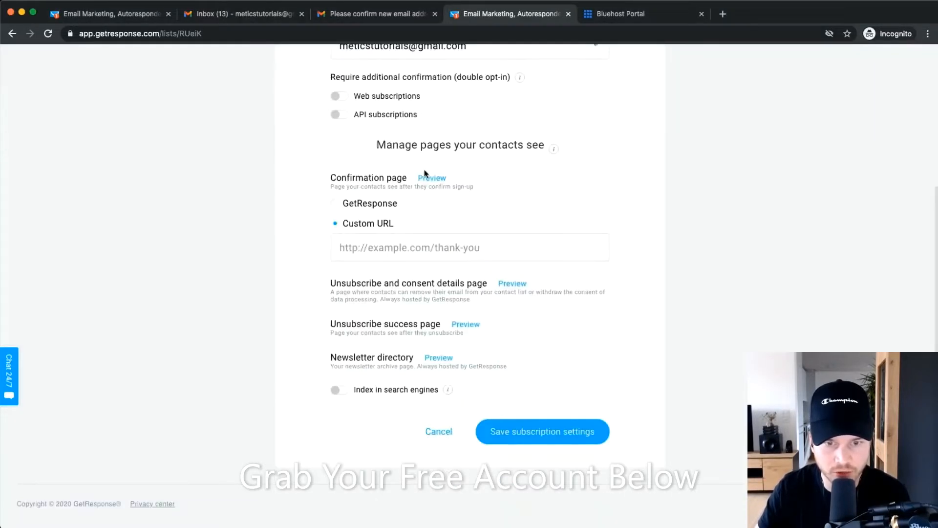
left_click(440, 179)
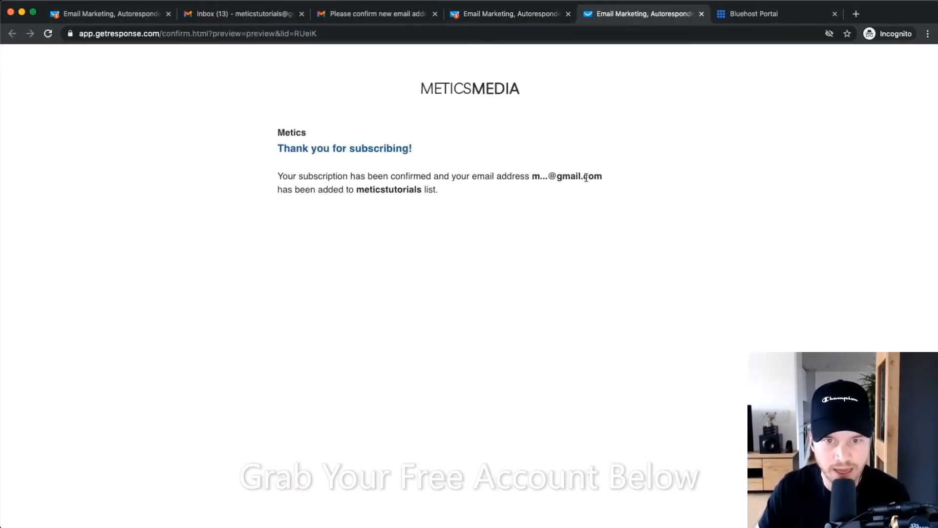
key("super+equal")
key("super+equal")
key("super+equal")
key("super+equal")
key("super+equal")
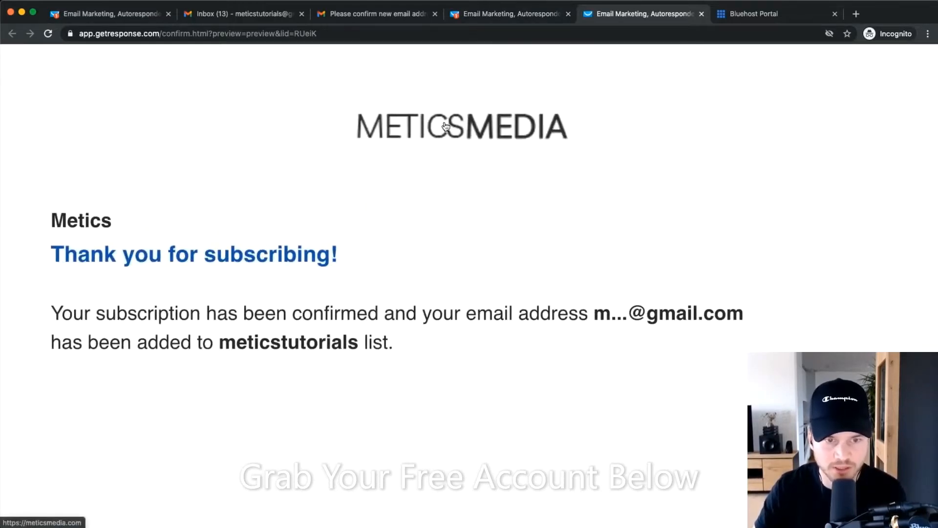
key("super+0")
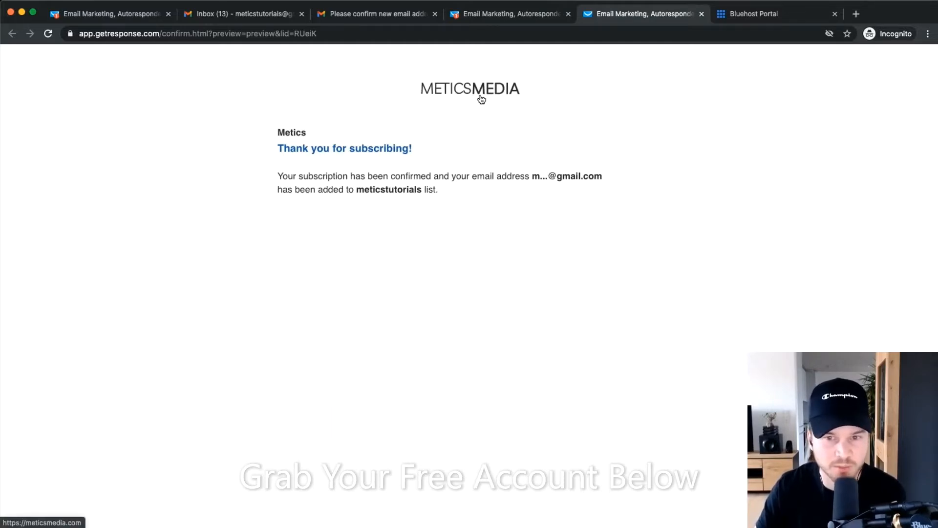
left_click(701, 16)
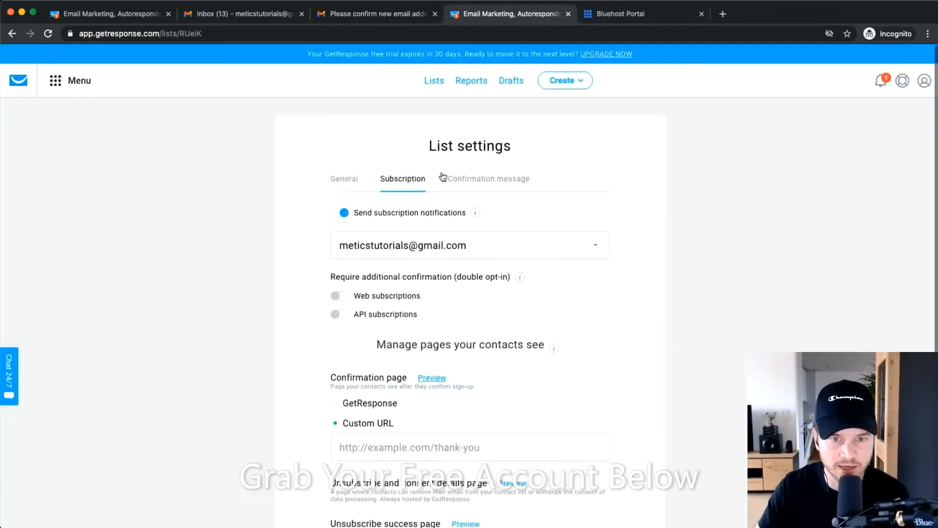
Check the logo link field and save the general settings again.
scroll(522, 198, "down", 9)
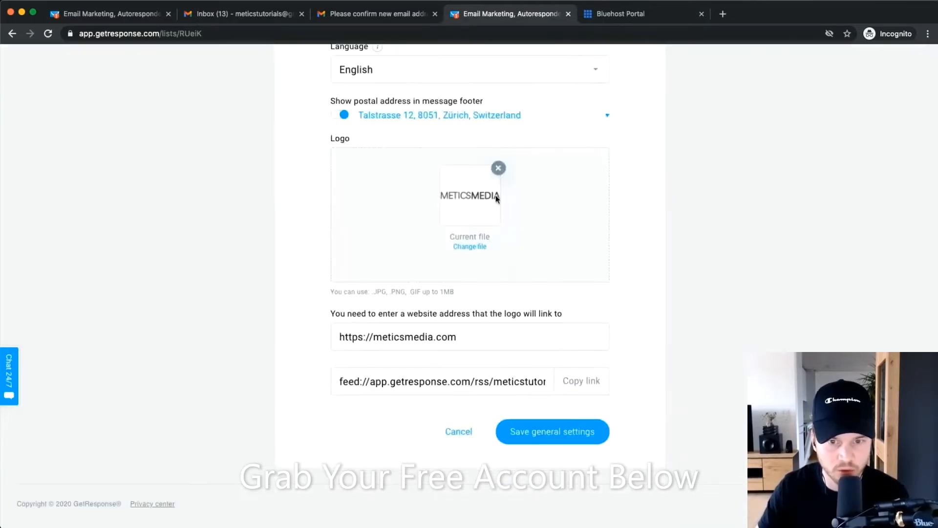
left_click(475, 337)
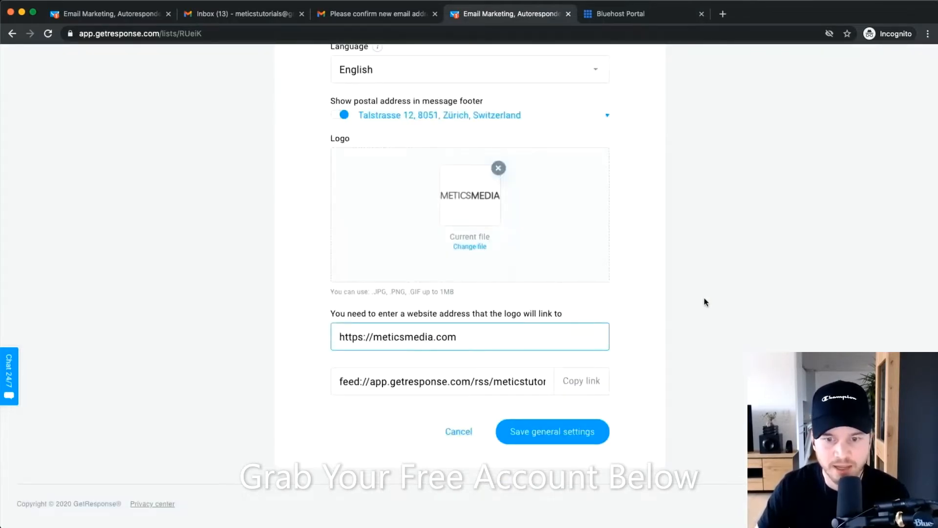
left_click(697, 344)
left_click(567, 433)
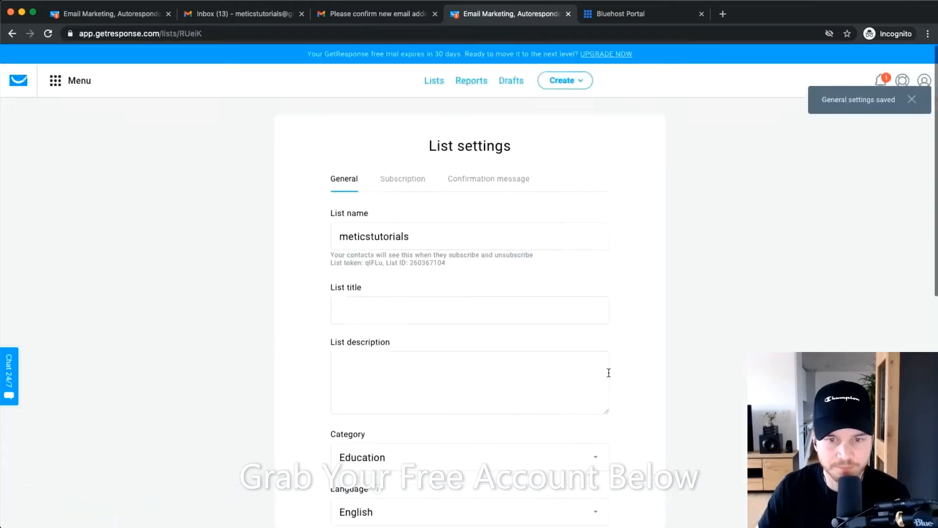
scroll(408, 183, "up", 5)
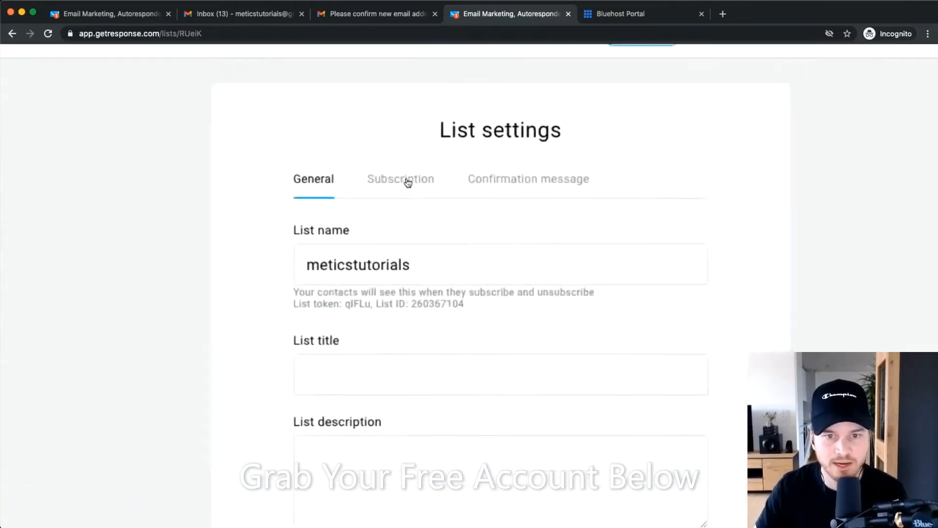
Switch off subscription notifications in the Subscription tab.
left_click(395, 187)
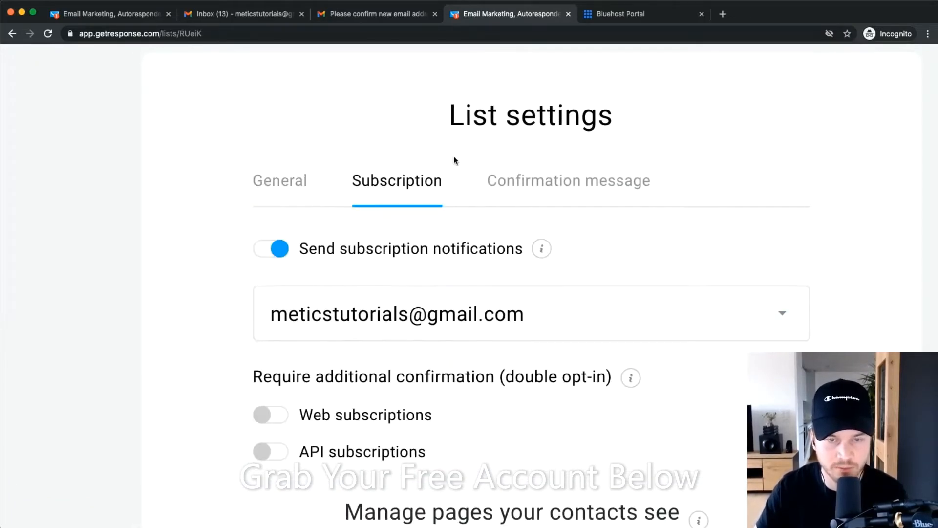
scroll(453, 156, "down", 5)
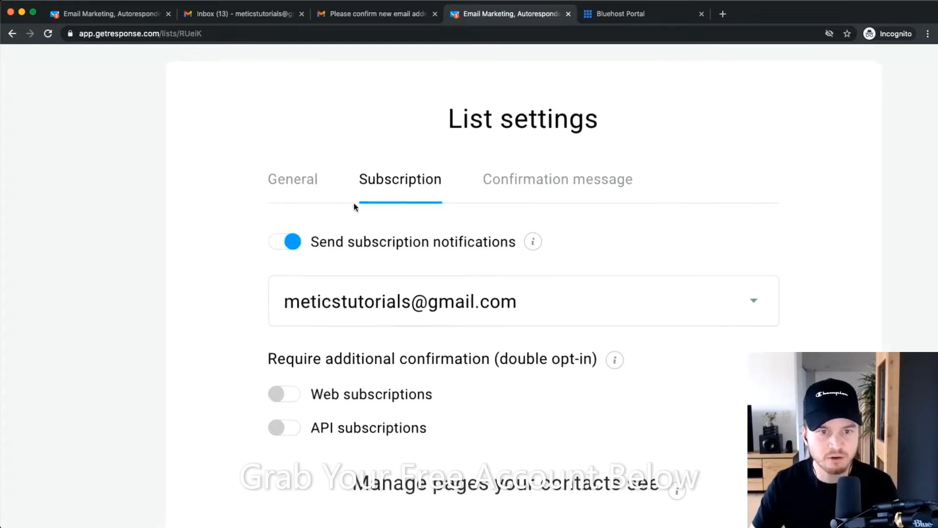
left_click(289, 240)
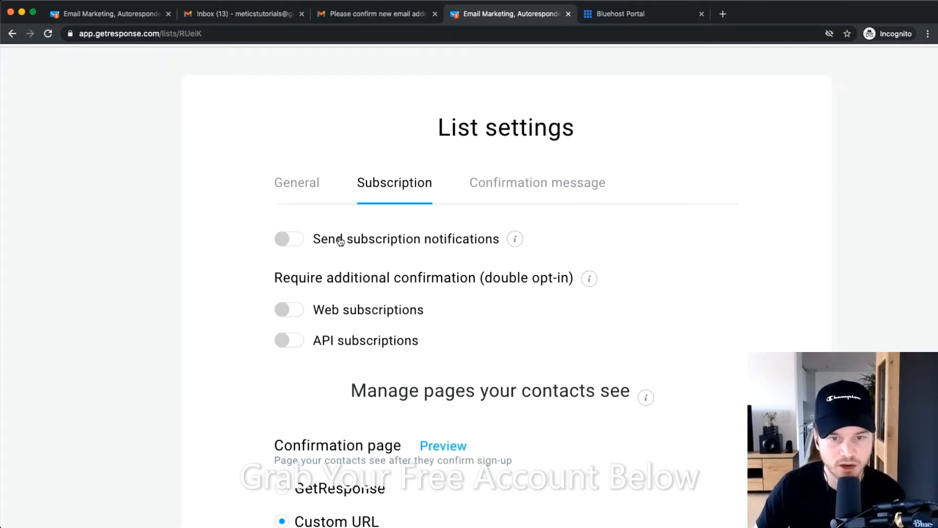
scroll(299, 282, "down", 2)
left_click_drag(287, 231, 571, 229)
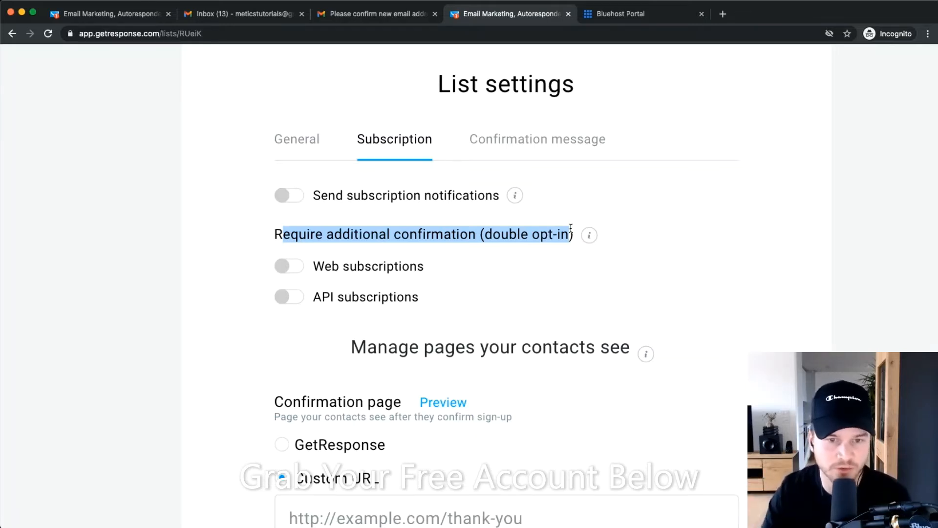
left_click(535, 269)
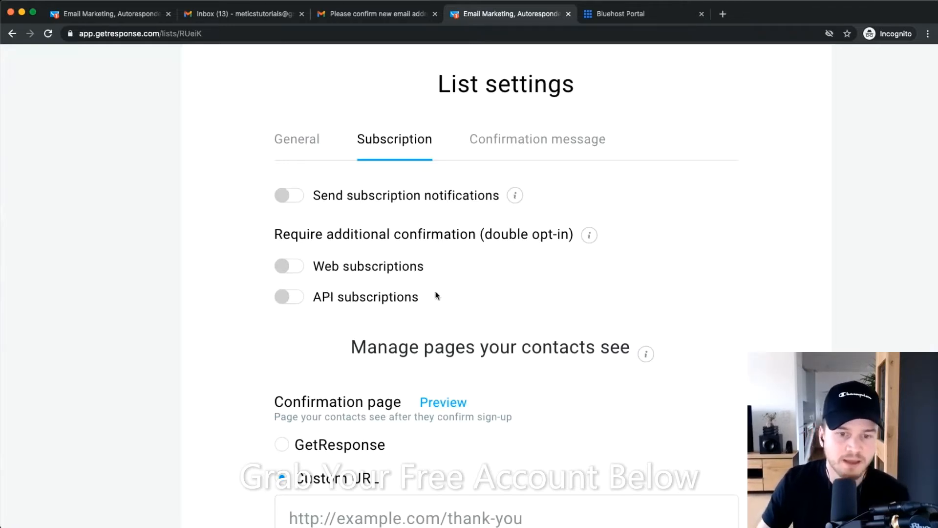
scroll(482, 286, "down", 5)
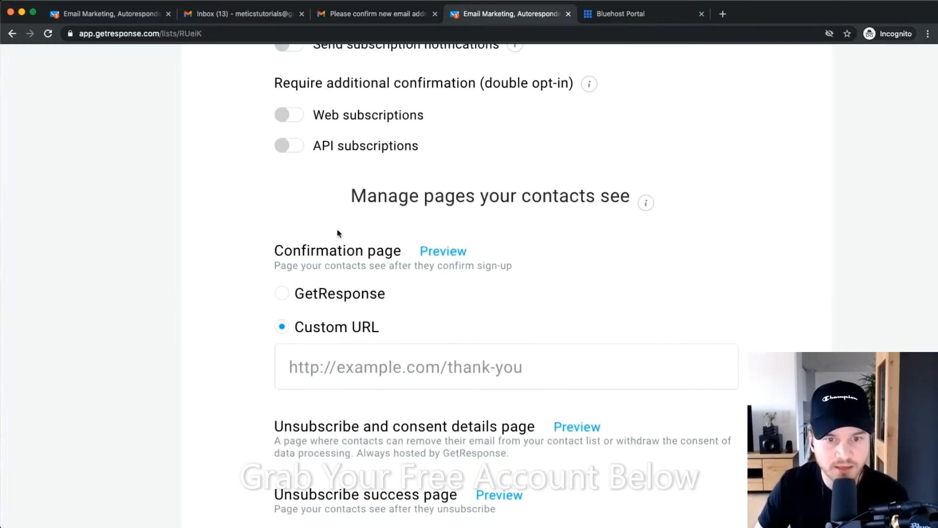
scroll(284, 241, "up", 3)
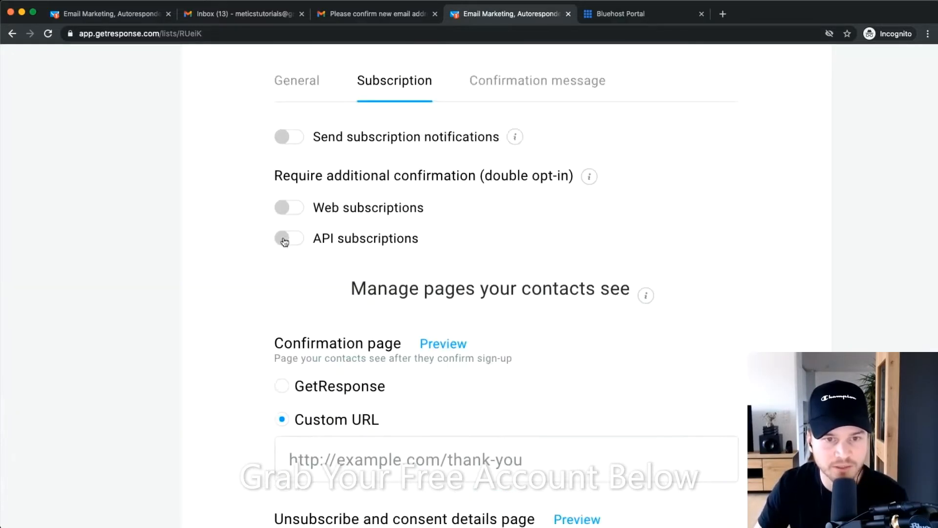
Require double opt-in for API sign-ups and use GetResponse's own confirmation page.
left_click(288, 238)
scroll(298, 293, "down", 3)
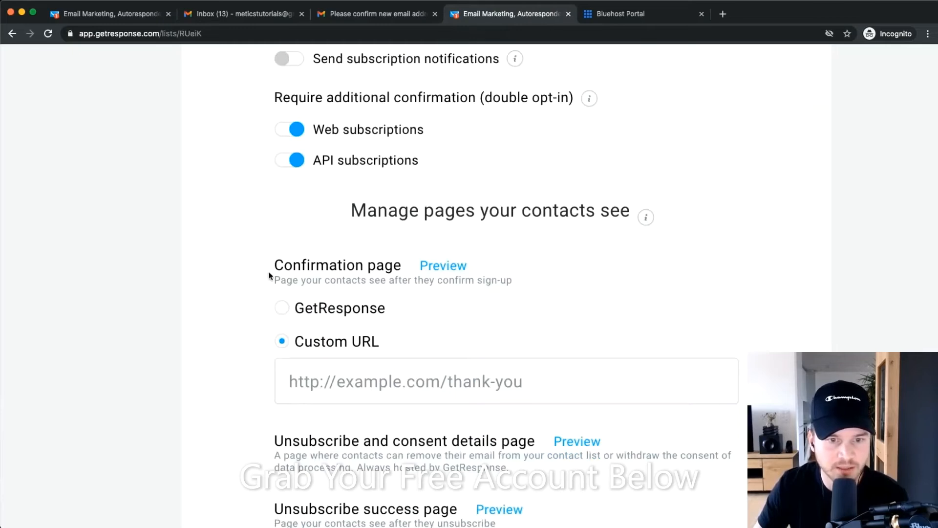
left_click_drag(268, 268, 514, 270)
left_click(534, 263)
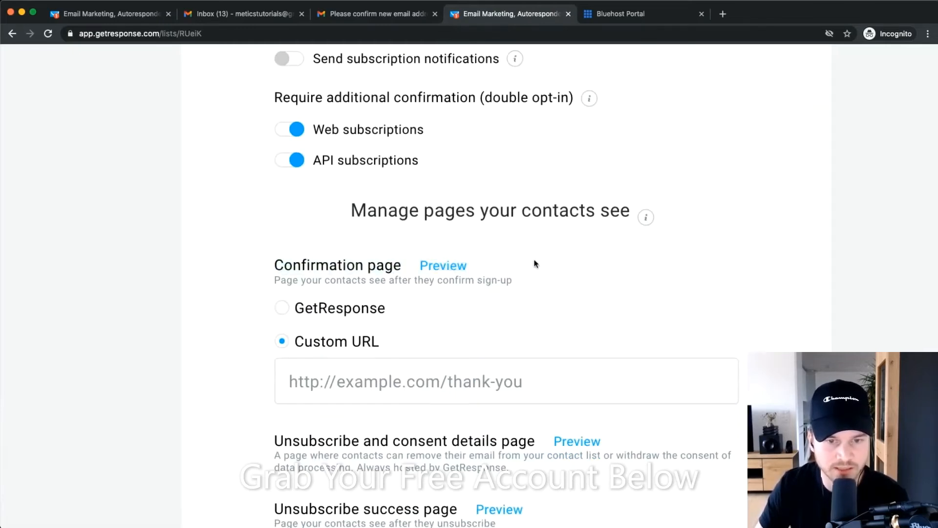
scroll(411, 308, "down", 2)
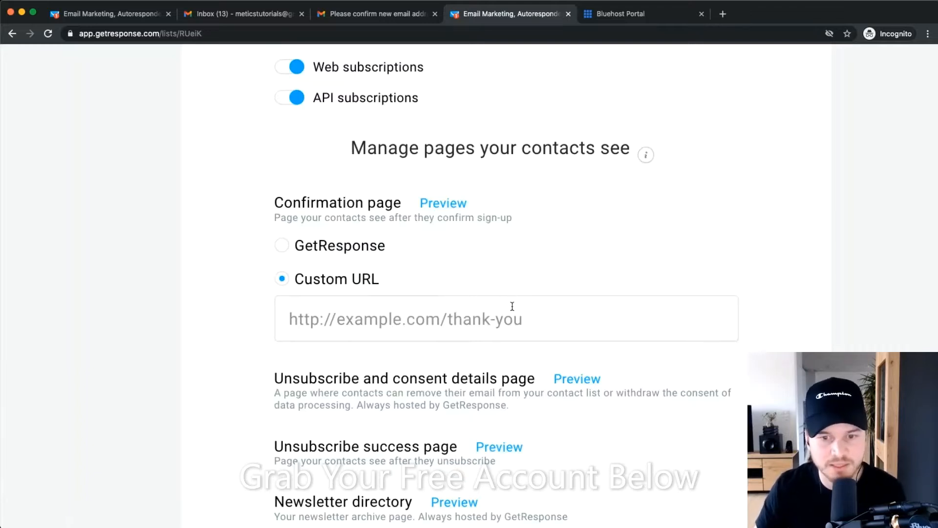
scroll(522, 360, "down", 2)
scroll(522, 361, "down", 3)
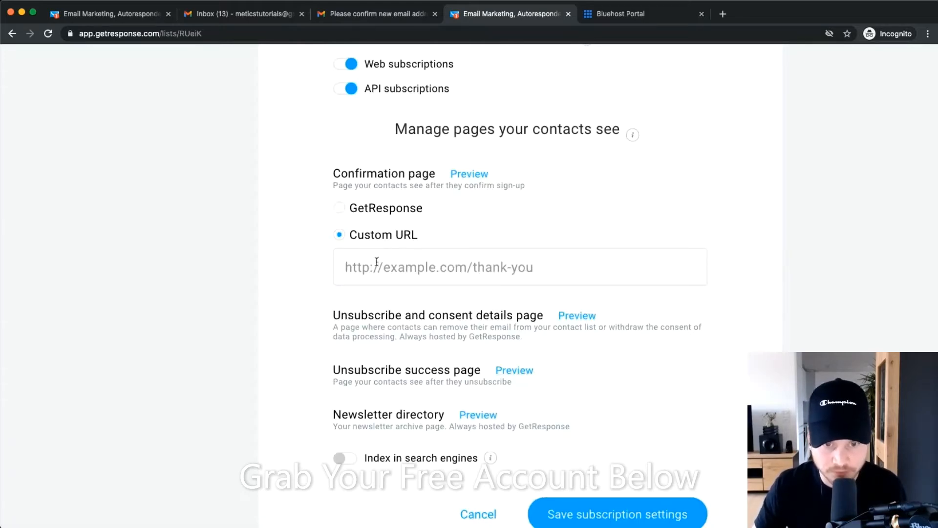
left_click(399, 267)
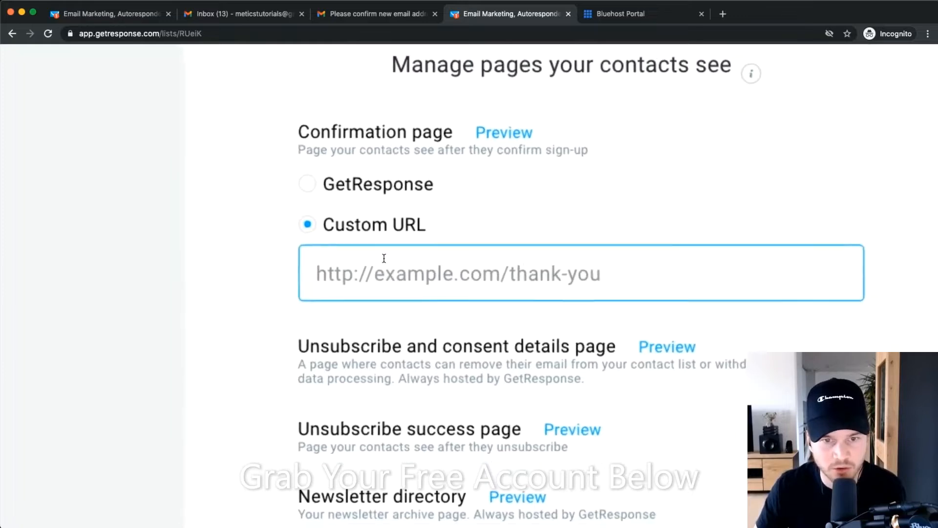
left_click(308, 183)
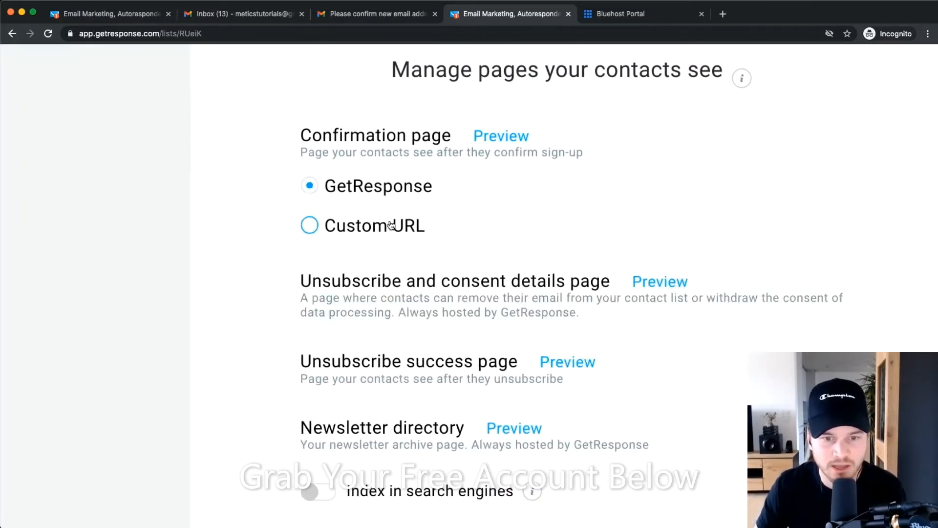
scroll(391, 225, "up", 6)
scroll(455, 298, "down", 3)
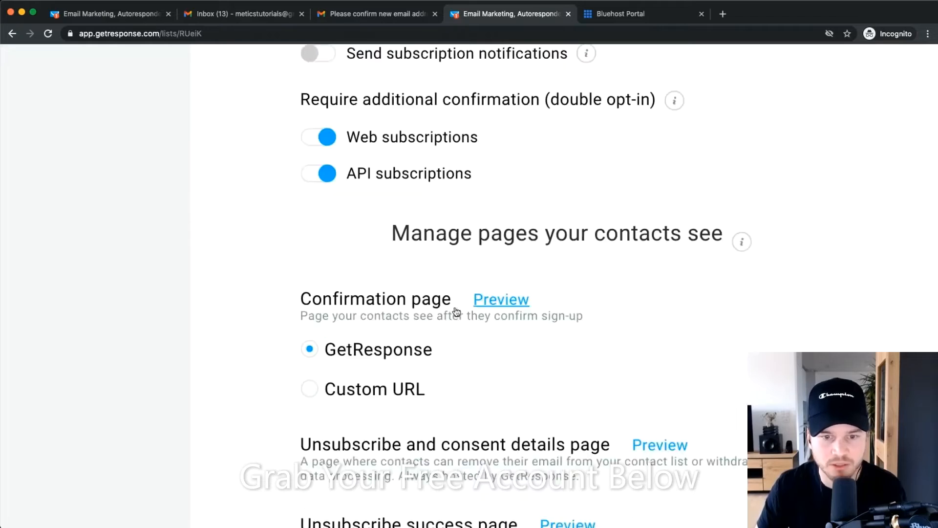
Preview the confirmation page subscribers will see, then save the subscription settings.
left_click(510, 297)
left_click(602, 18)
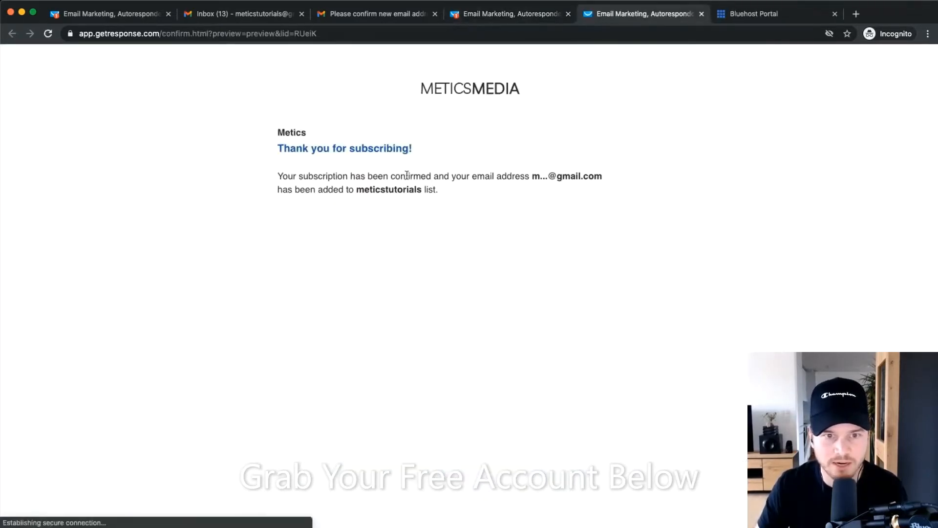
scroll(429, 179, "up", 4)
scroll(429, 178, "down", 4)
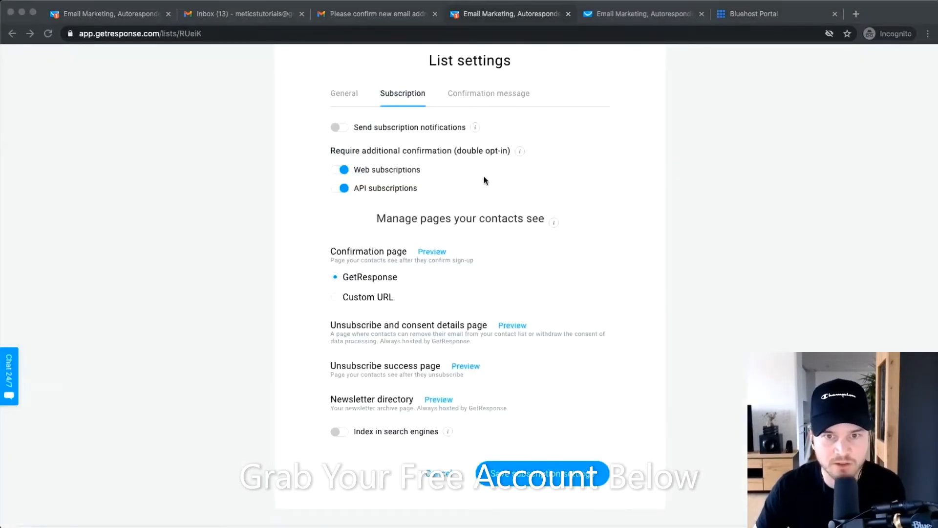
left_click(481, 183)
scroll(479, 184, "up", 5)
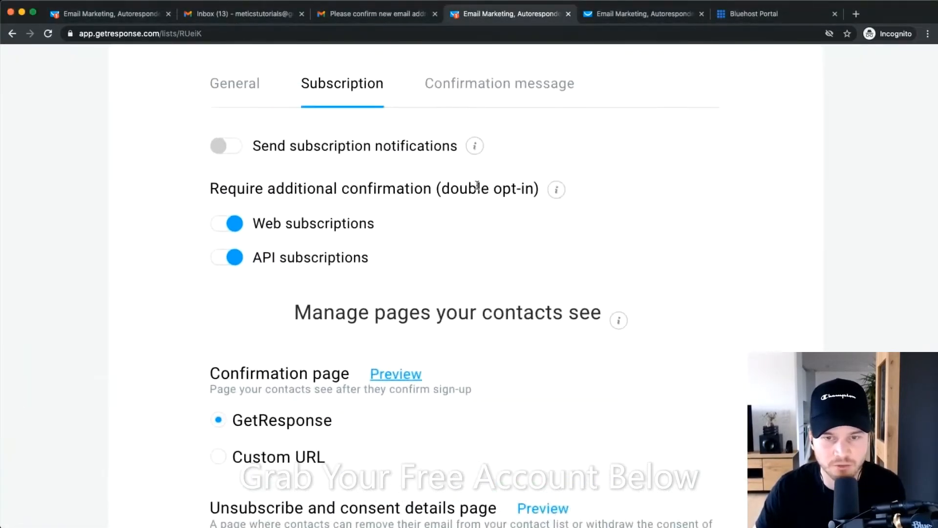
scroll(477, 186, "up", 1)
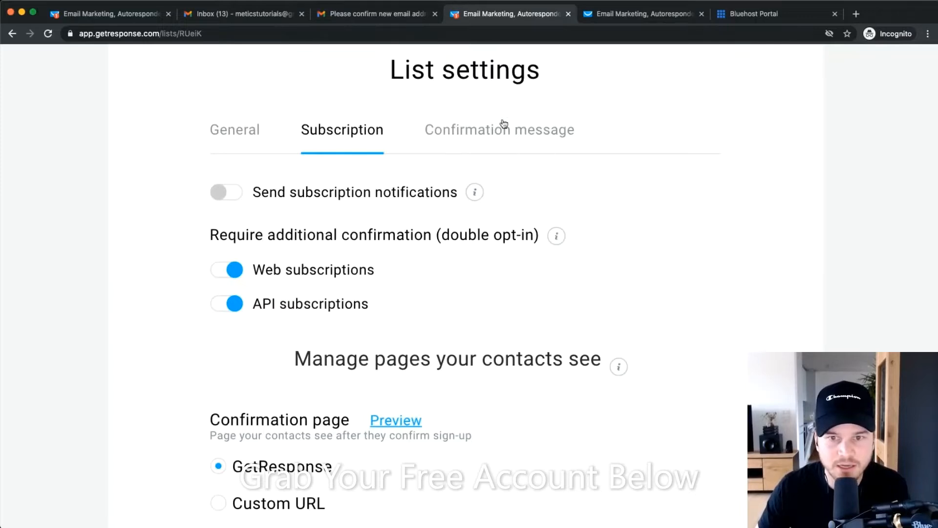
scroll(572, 257, "down", 10)
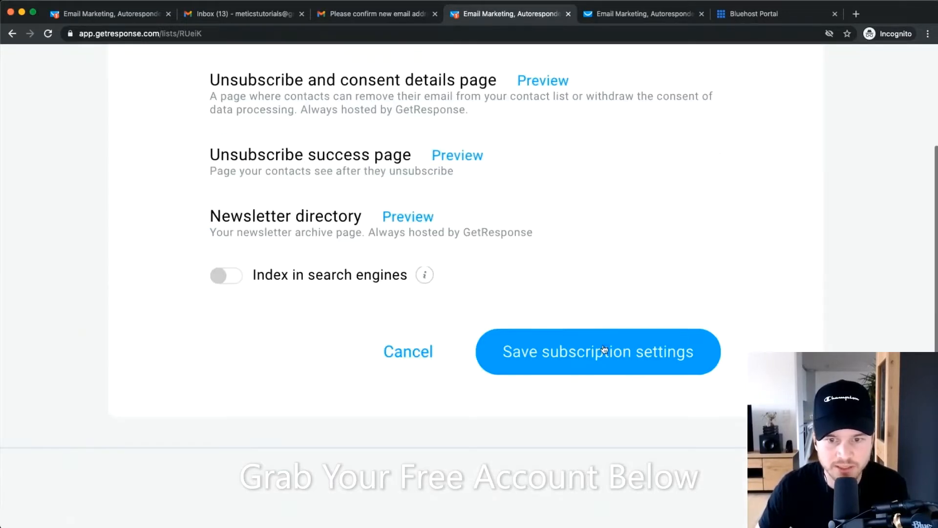
left_click(605, 348)
Open the confirmation message settings and review the subject line section.
left_click(481, 293)
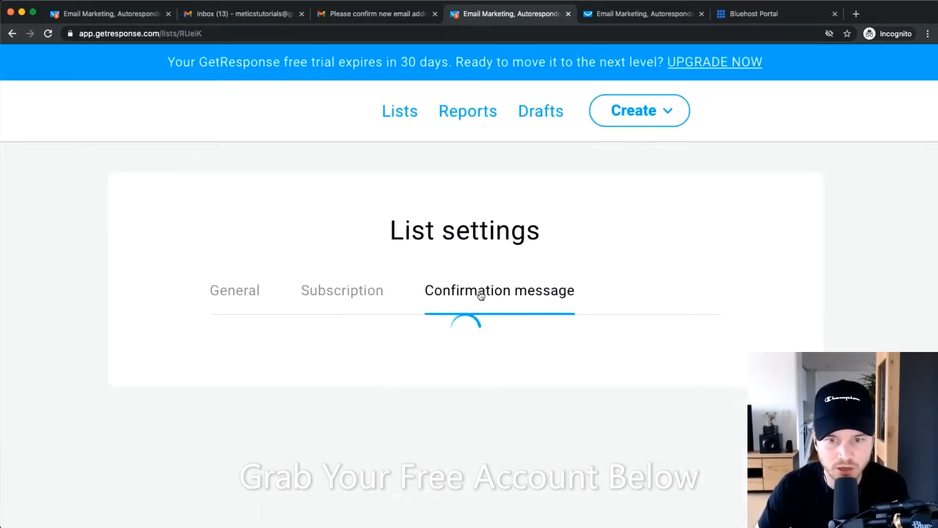
scroll(429, 337, "down", 5)
scroll(427, 276, "down", 5)
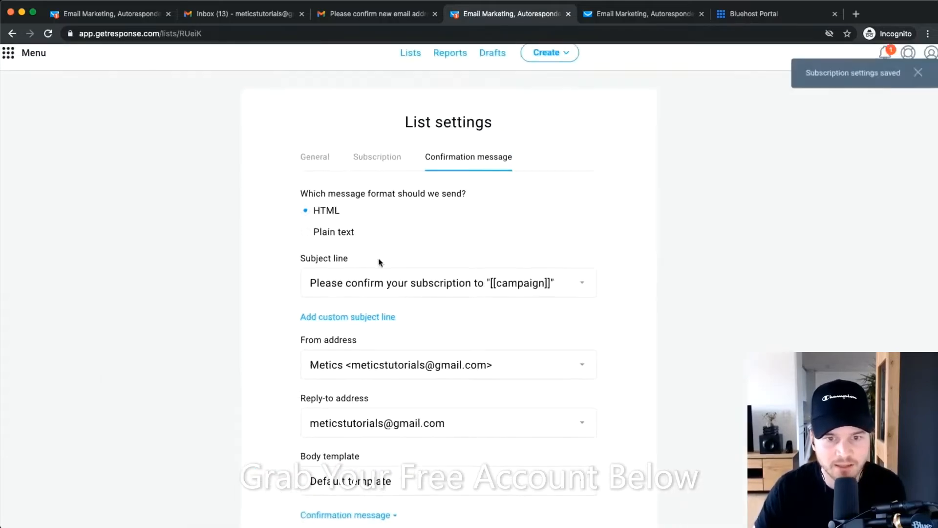
scroll(313, 237, "up", 5)
left_click_drag(289, 264, 450, 263)
left_click(487, 257)
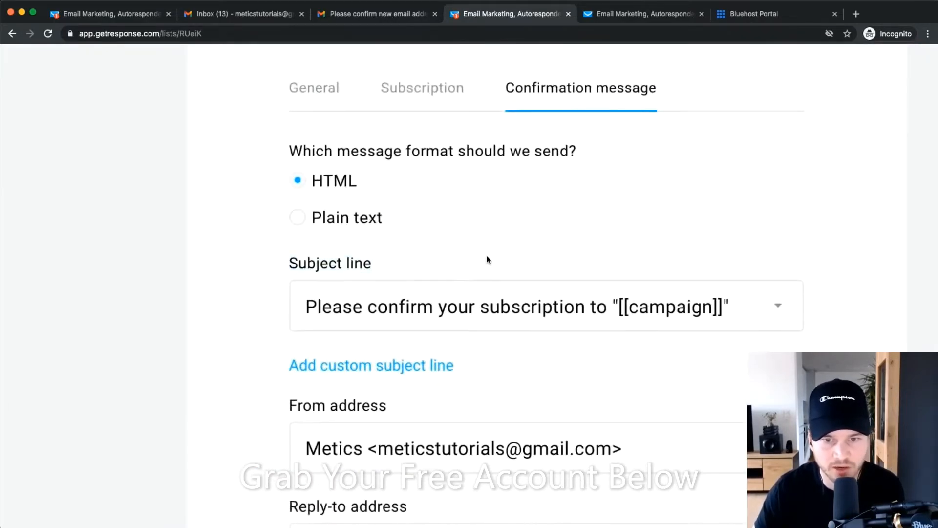
scroll(398, 314, "down", 5)
scroll(381, 315, "up", 5)
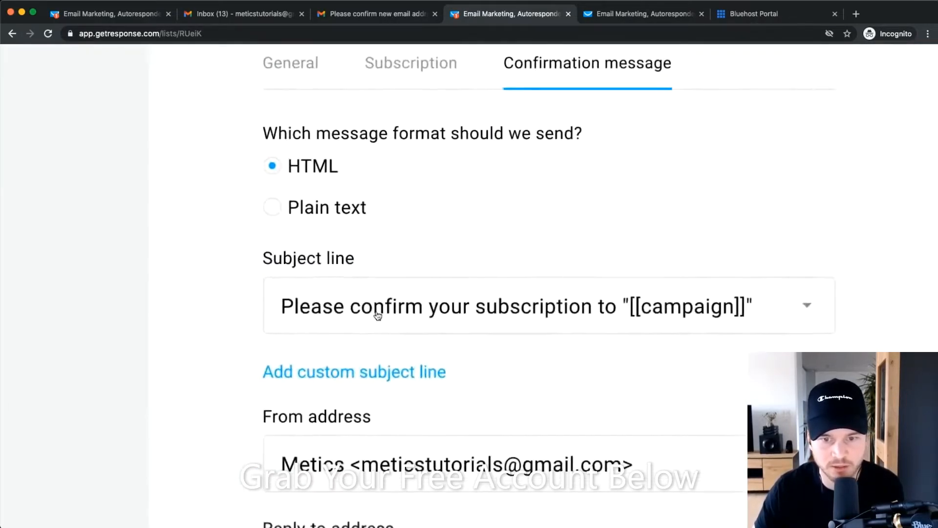
scroll(378, 316, "up", 2)
scroll(752, 318, "right", 1)
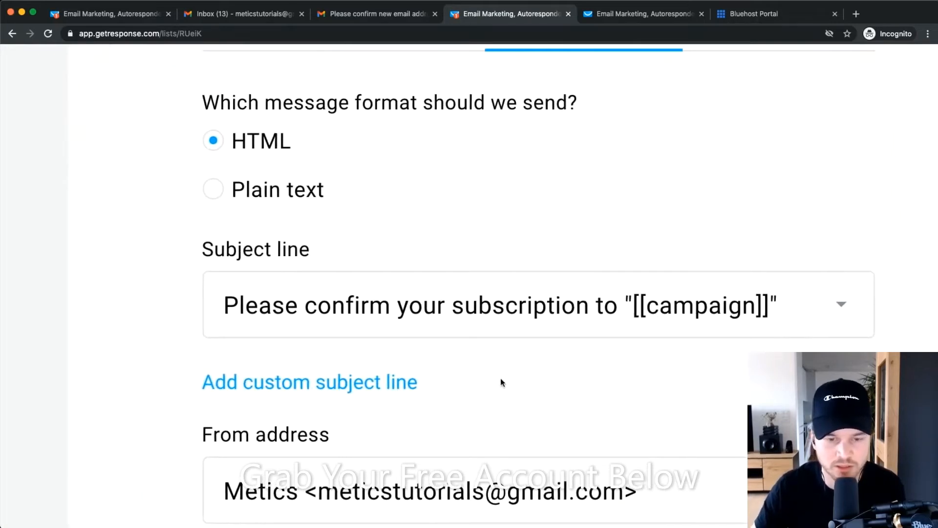
scroll(503, 380, "down", 5)
Set the confirmation email subject to 'Hey! Please confirm real quick...'.
left_click(409, 371)
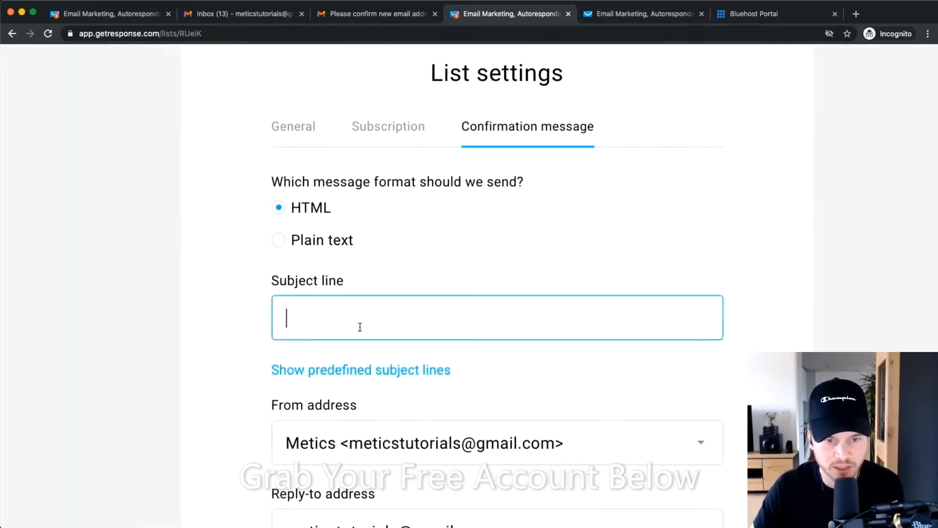
type("HEy")
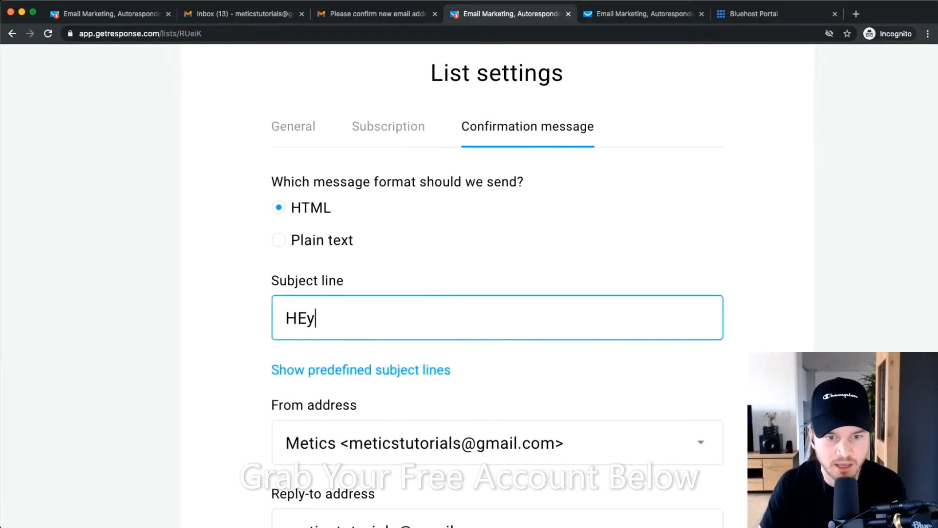
key("BackSpace")
key("BackSpace")
type("ey! Pleas")
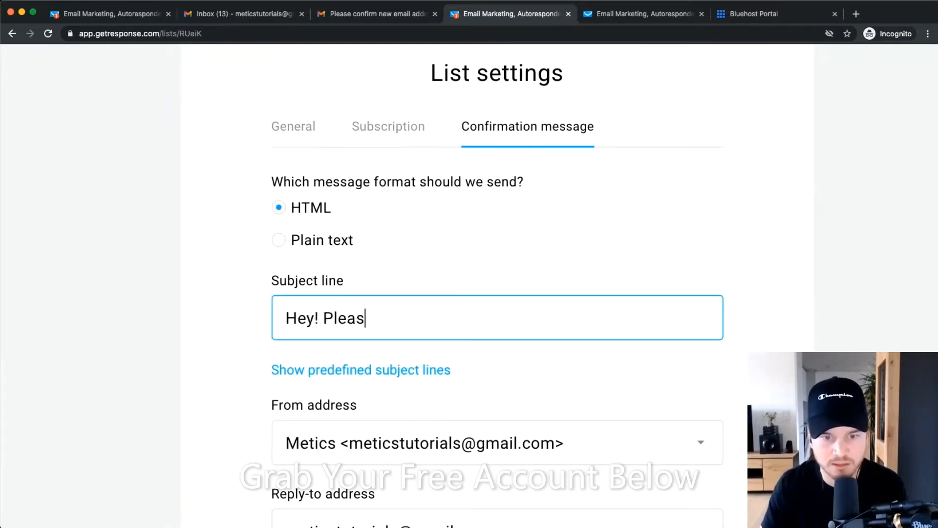
type("e confirm rea")
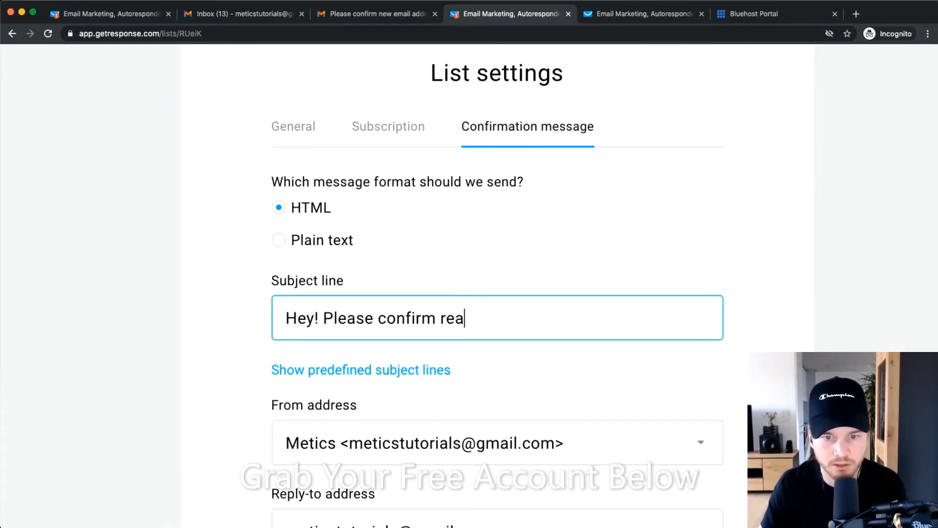
type("l quick...")
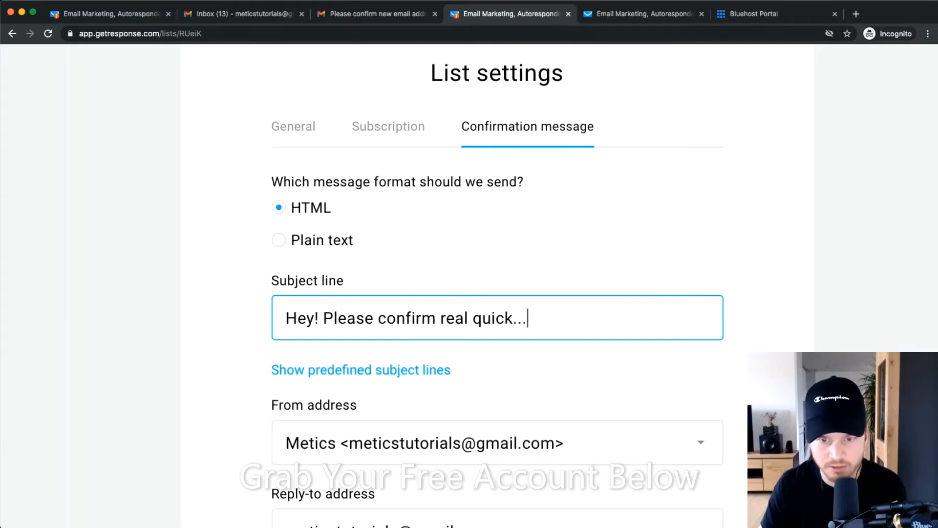
scroll(455, 372, "down", 3)
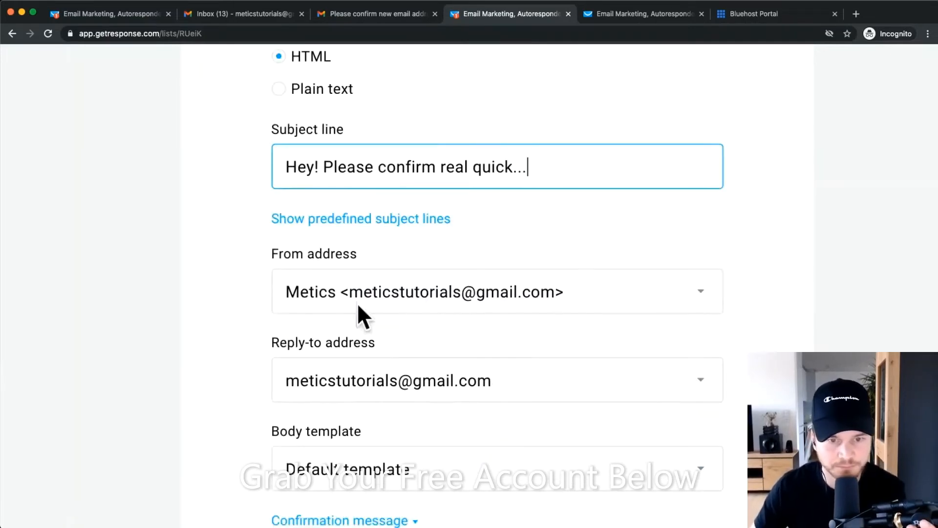
Use the MeticsMedia address as both sender and reply-to for confirmations.
left_click(381, 294)
left_click(380, 370)
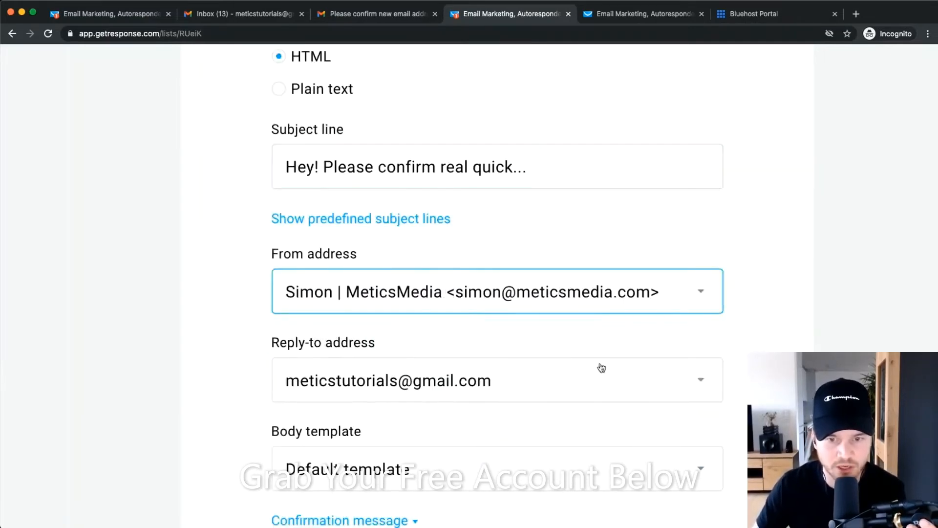
left_click(560, 373)
left_click(400, 464)
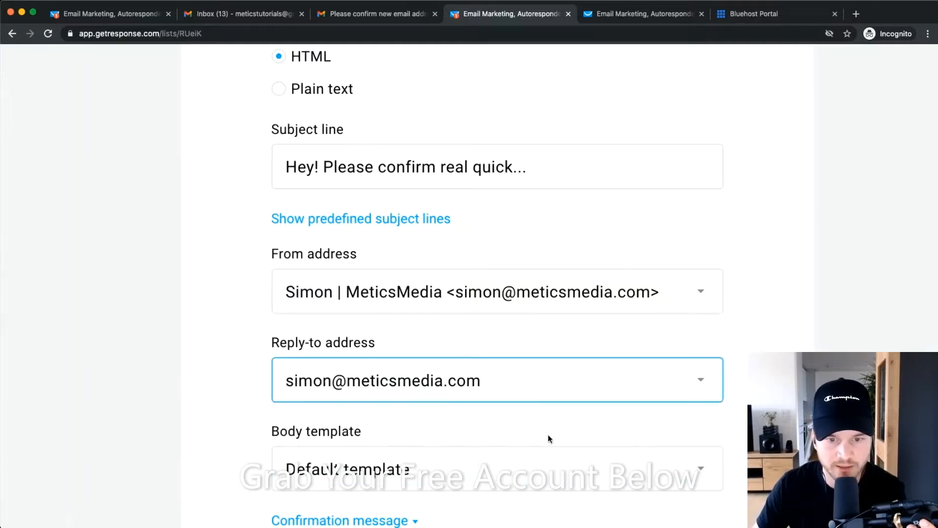
scroll(589, 352, "down", 4)
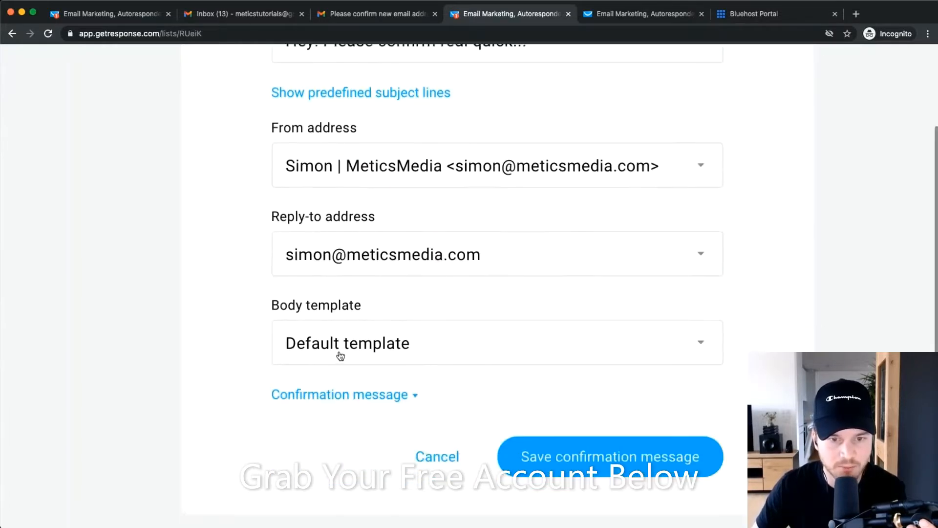
Choose the eBook request body template and expand the confirmation message preview.
left_click(366, 257)
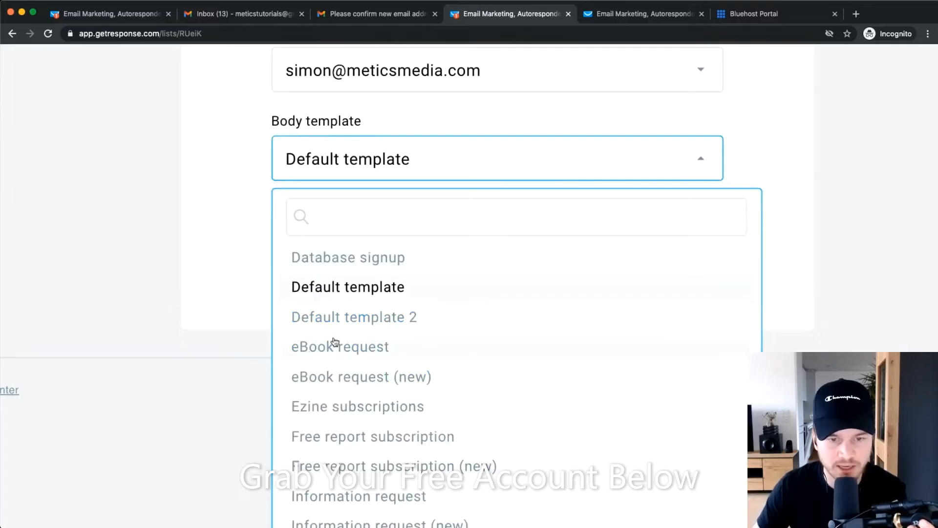
scroll(354, 352, "down", 2)
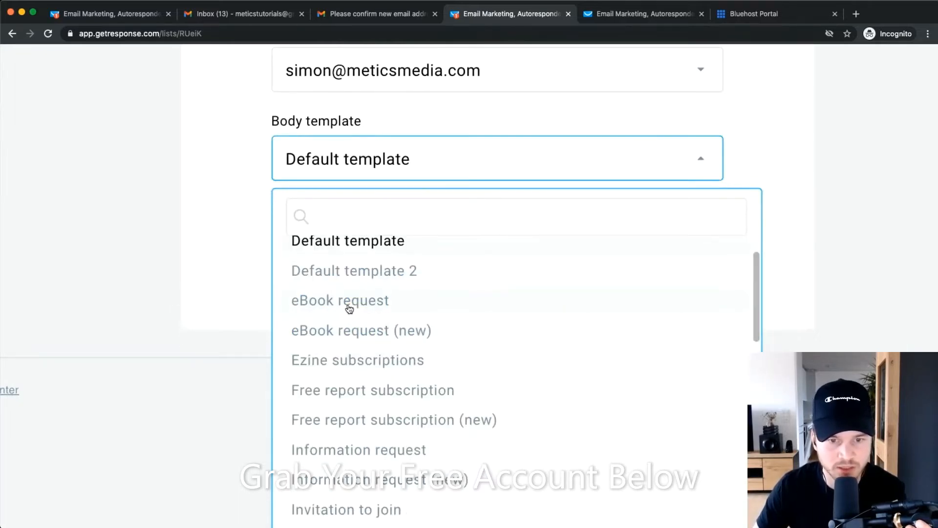
left_click(347, 306)
left_click(413, 310)
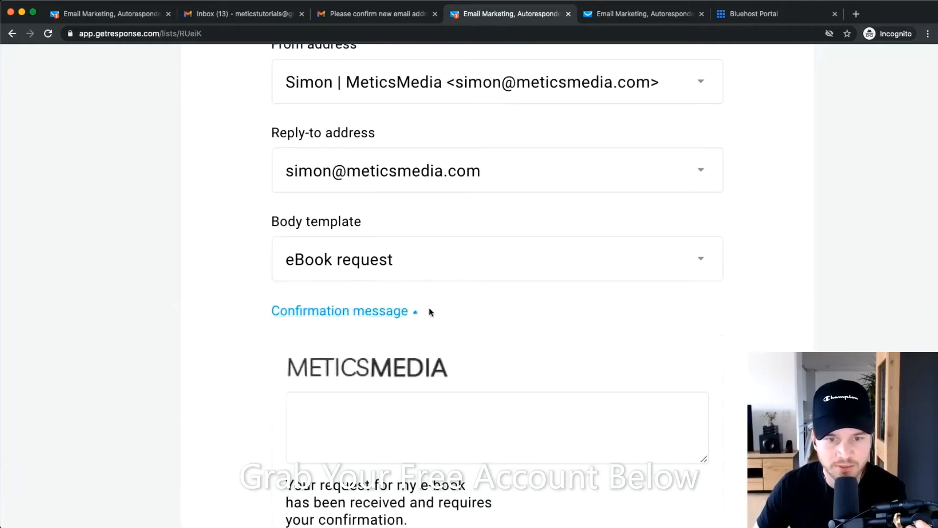
scroll(347, 355, "down", 2)
scroll(346, 355, "down", 3)
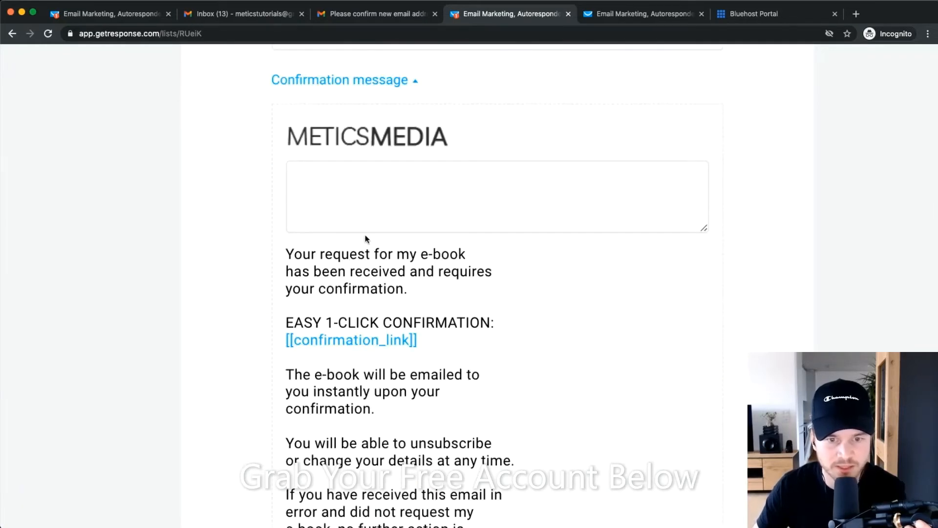
Review the message text including the 1-click confirmation line, then save the confirmation message.
left_click(350, 191)
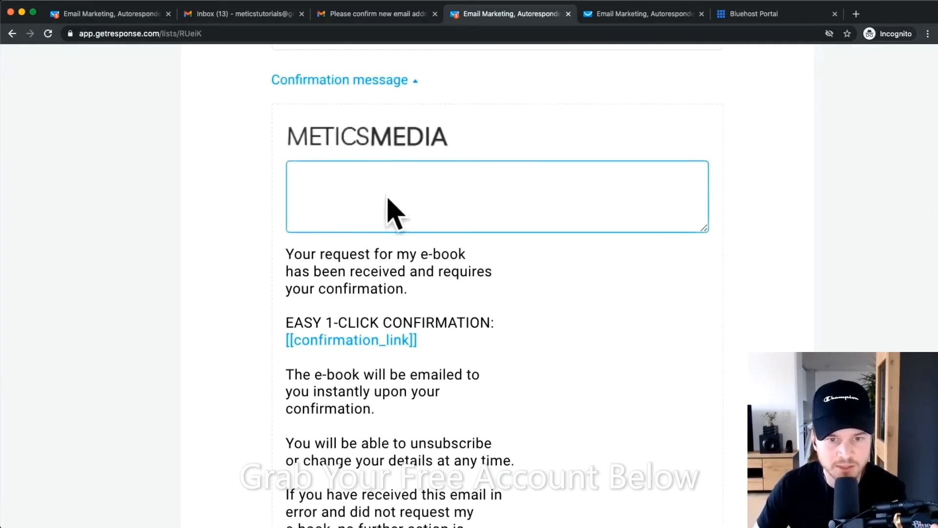
scroll(417, 224, "down", 3)
left_click_drag(286, 123, 530, 331)
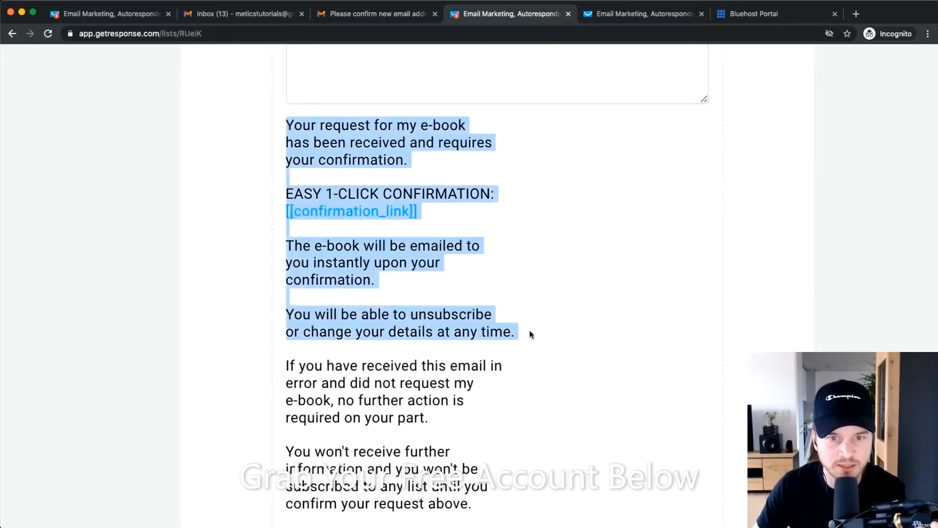
left_click(337, 150)
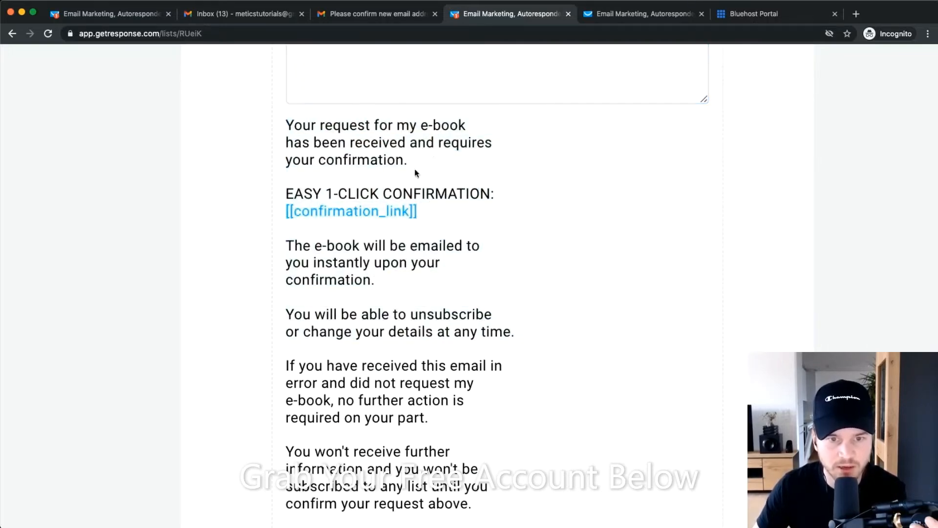
left_click_drag(292, 194, 533, 202)
left_click(465, 216)
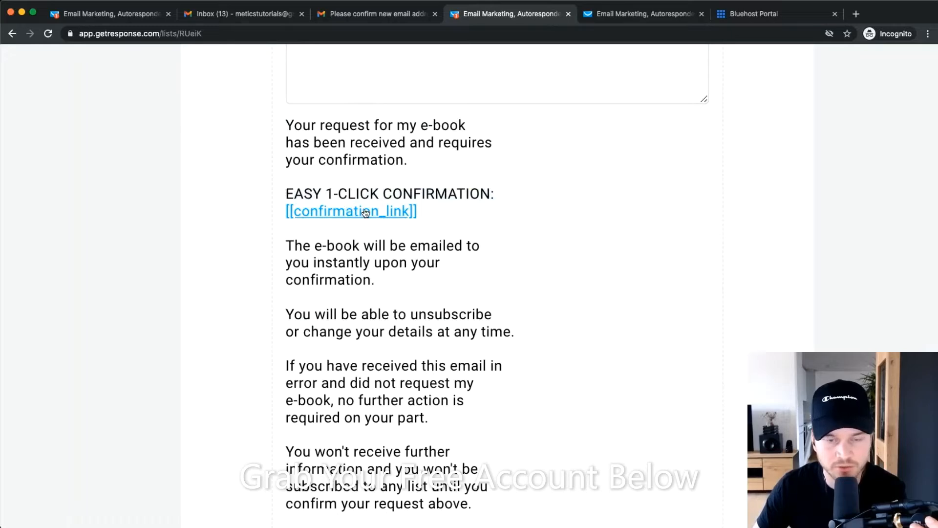
scroll(366, 215, "down", 7)
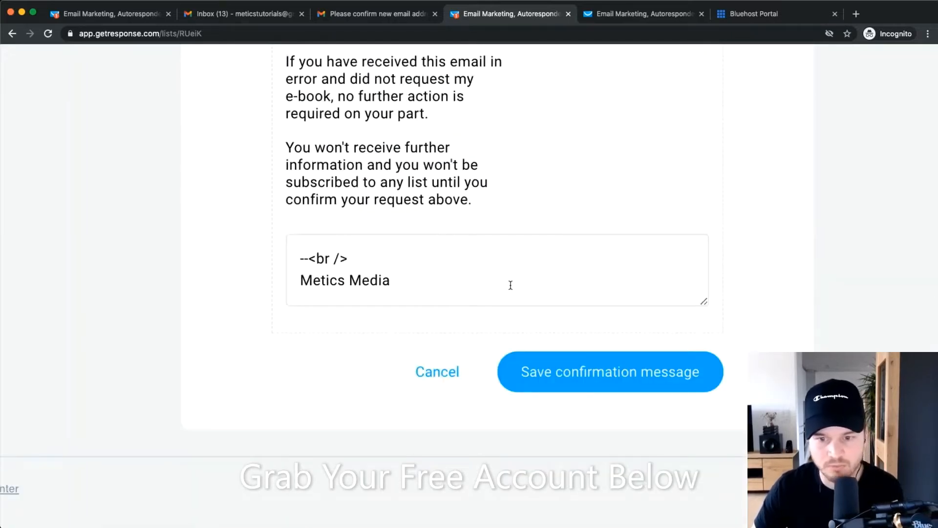
scroll(511, 285, "down", 5)
left_click(521, 431)
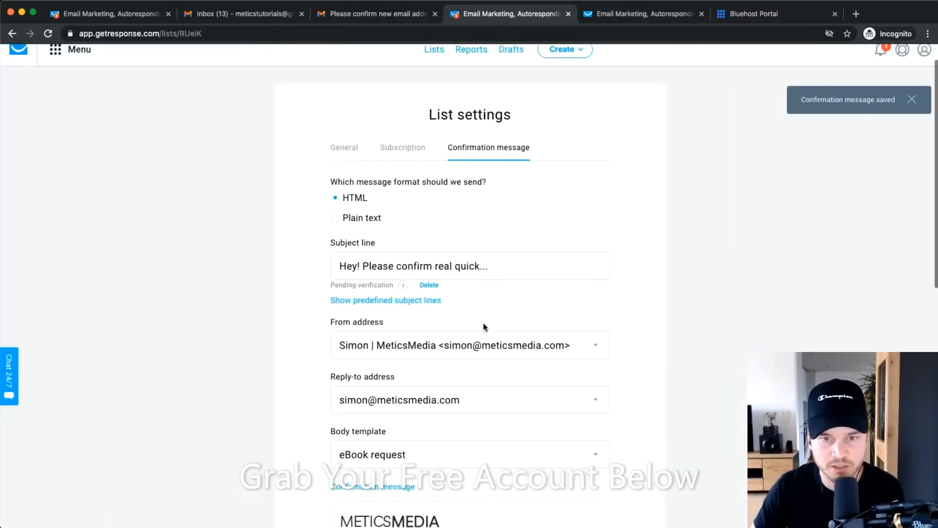
In the Subscription tab, switch off double opt-in for web and API subscriptions.
scroll(515, 301, "down", 9)
scroll(515, 308, "up", 10)
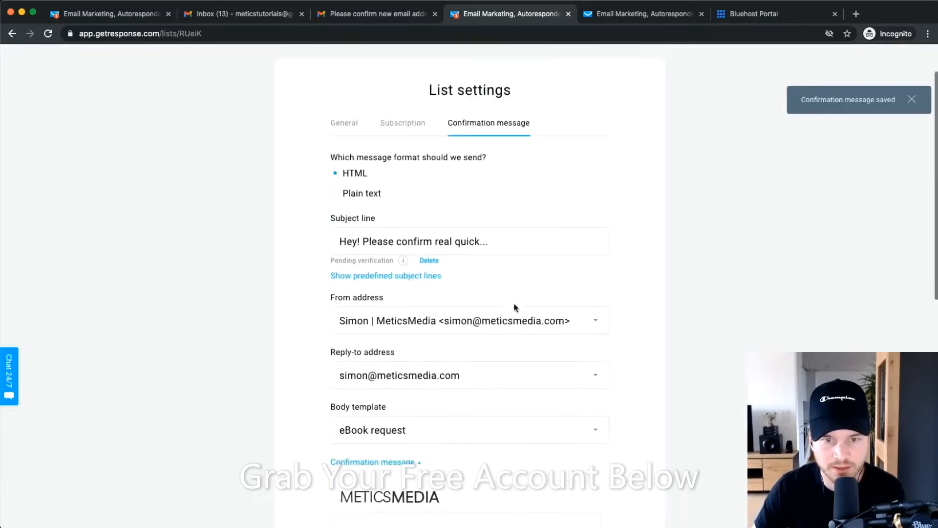
left_click(406, 180)
scroll(360, 286, "up", 5)
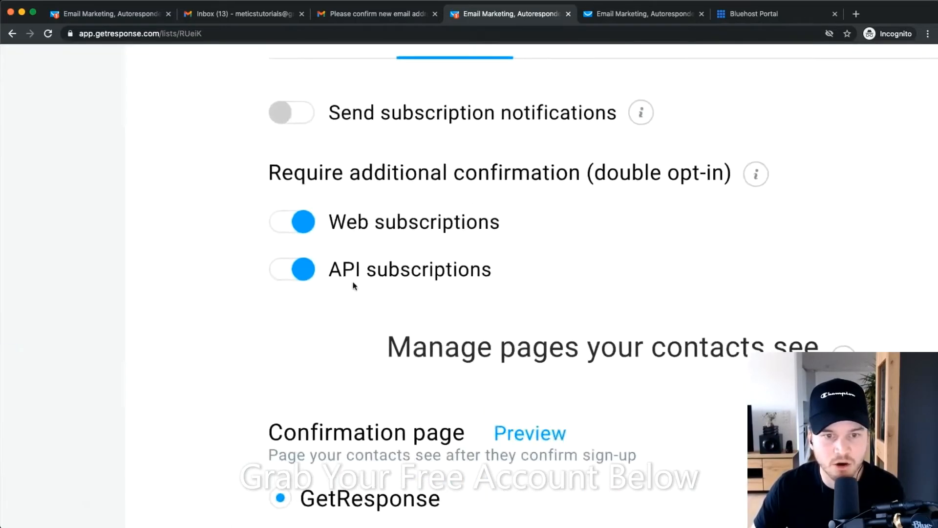
right_click(281, 201)
left_click(263, 236)
left_click(288, 216)
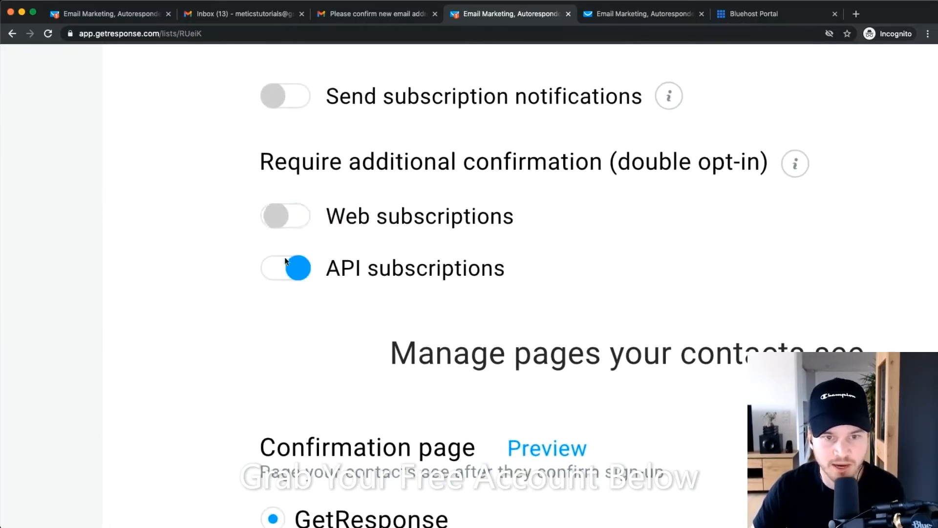
left_click(288, 268)
Save the subscription settings and return to the Lists overview.
scroll(298, 259, "down", 5)
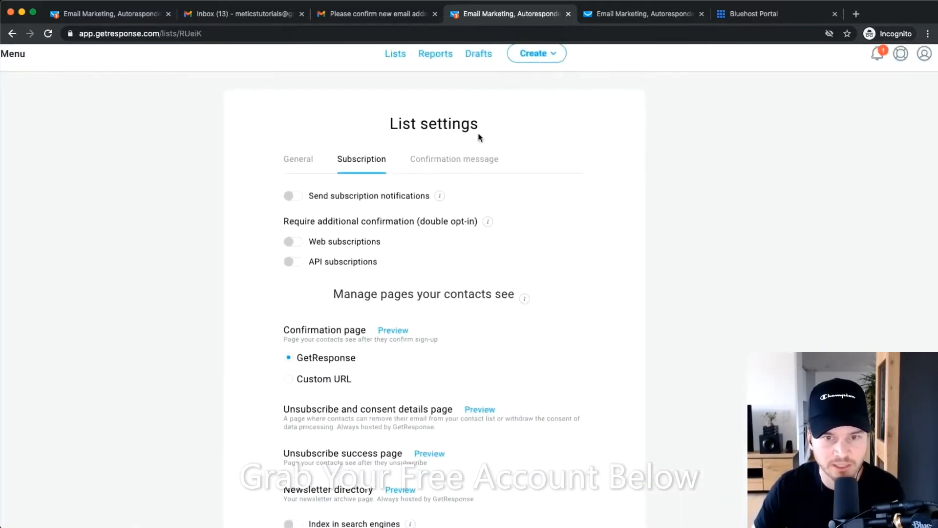
scroll(415, 235, "down", 3)
left_click(480, 434)
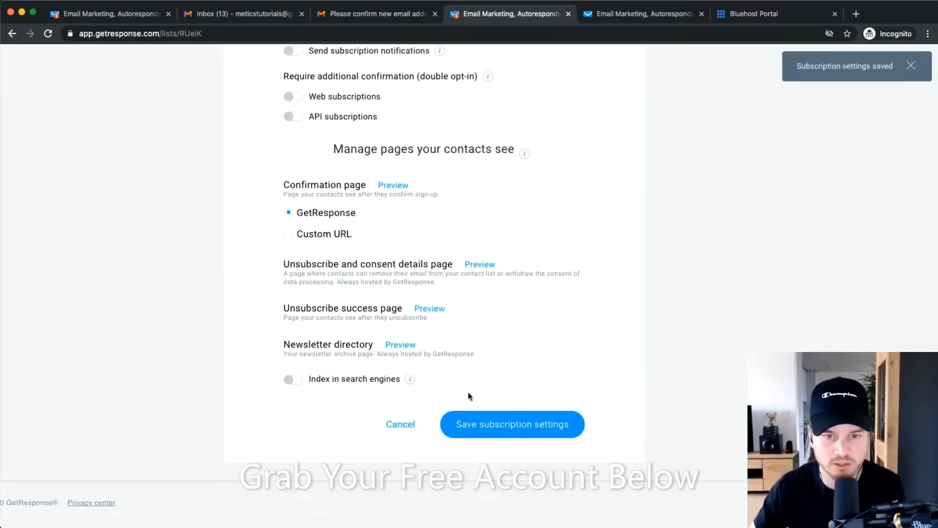
scroll(468, 392, "up", 4)
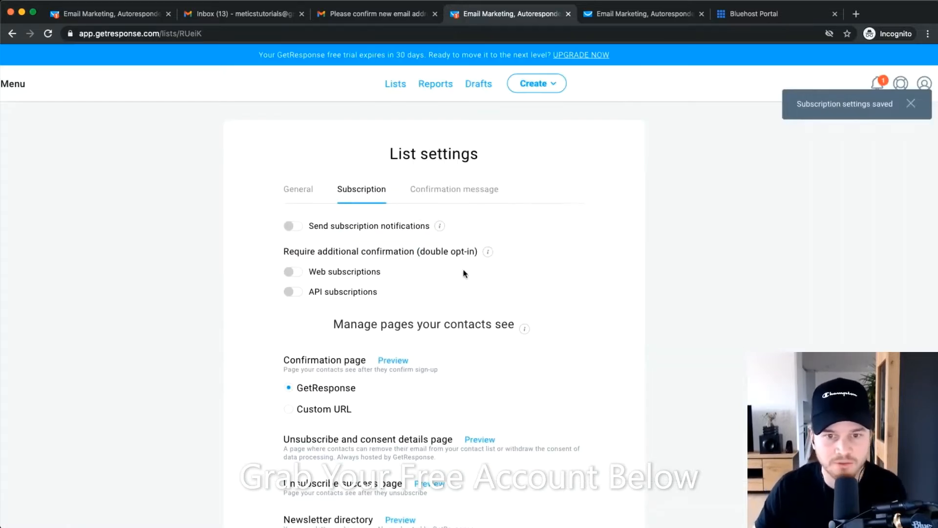
scroll(463, 281, "down", 1)
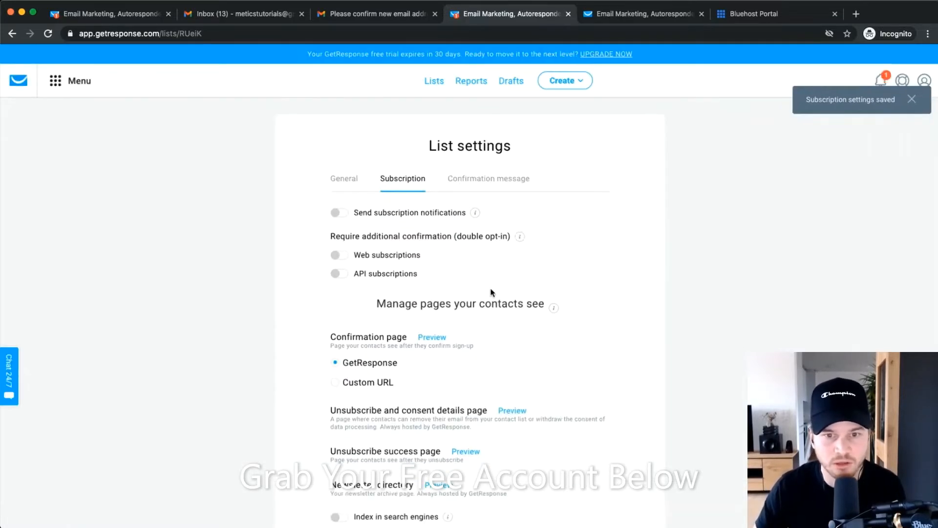
left_click(431, 81)
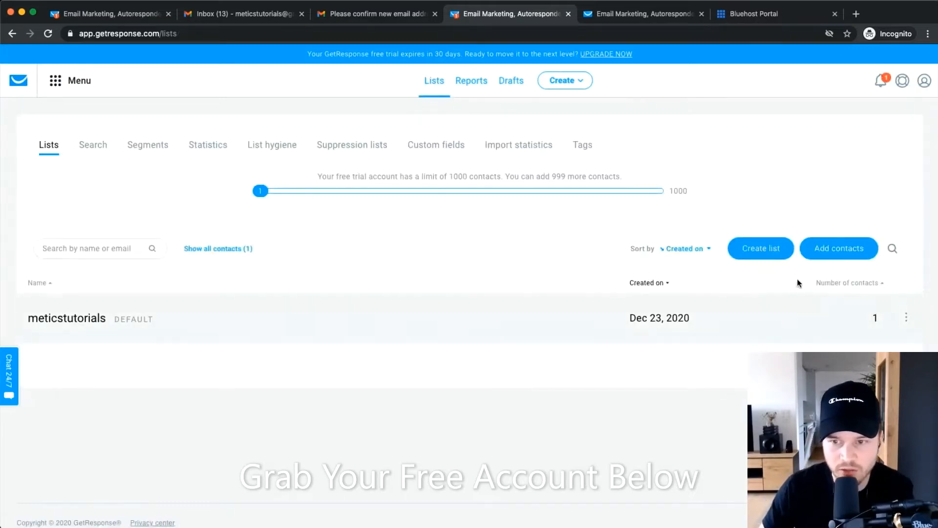
Create a new contact list, entering the name customers_meticsmedia123 in the Create list dialog.
left_click(770, 249)
left_click(416, 178)
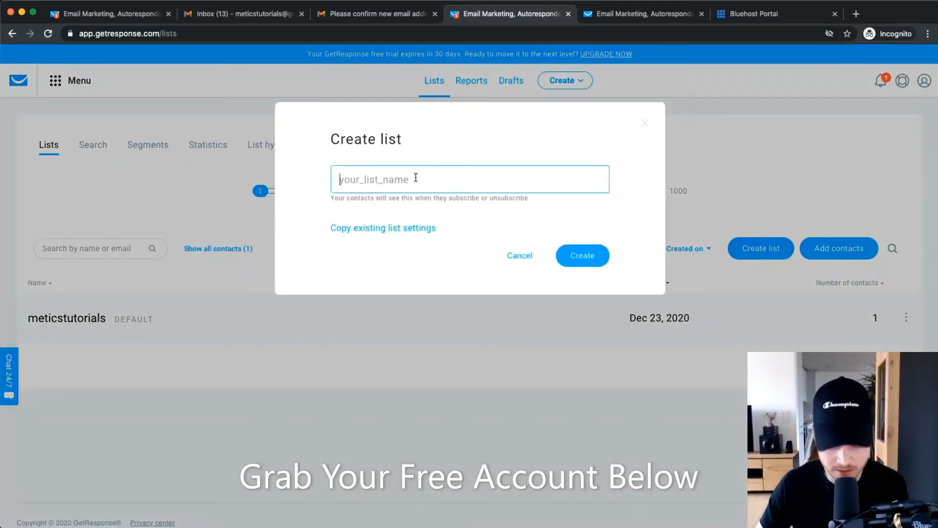
type("Customrer")
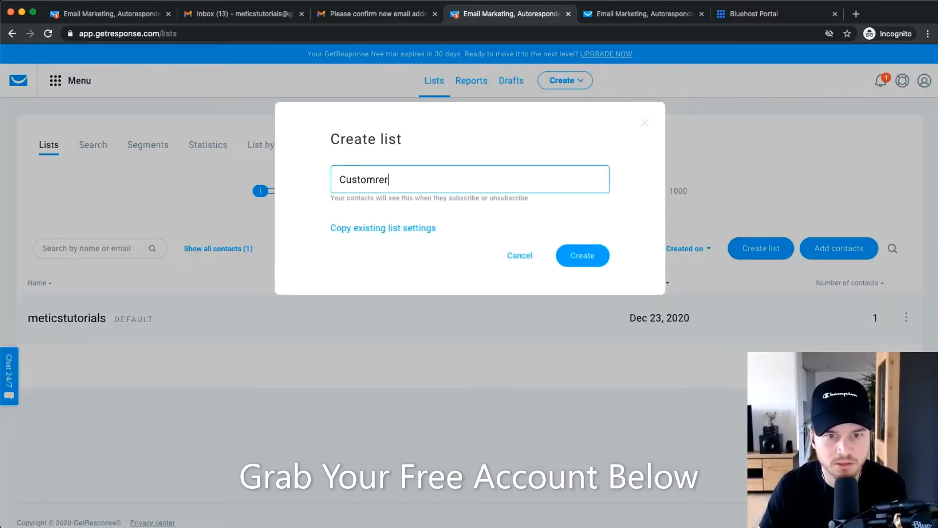
key("BackSpace")
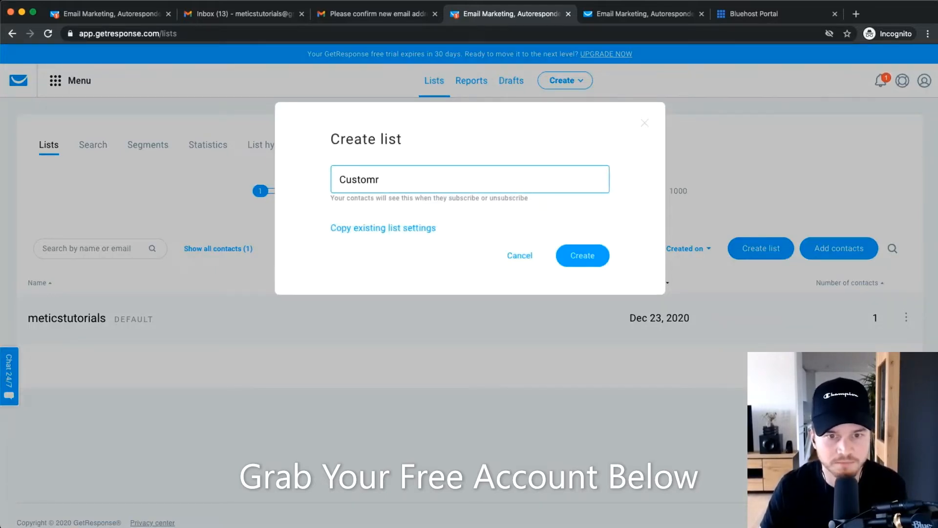
left_click(581, 252)
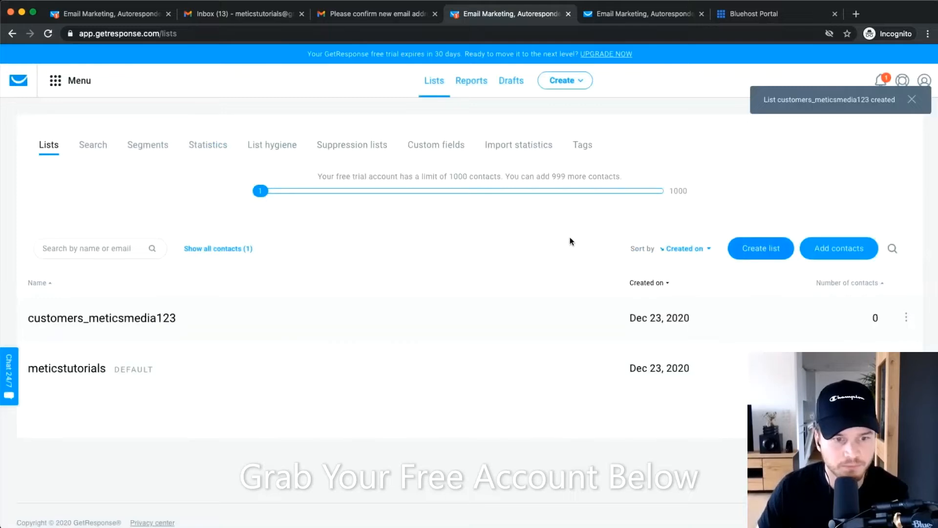
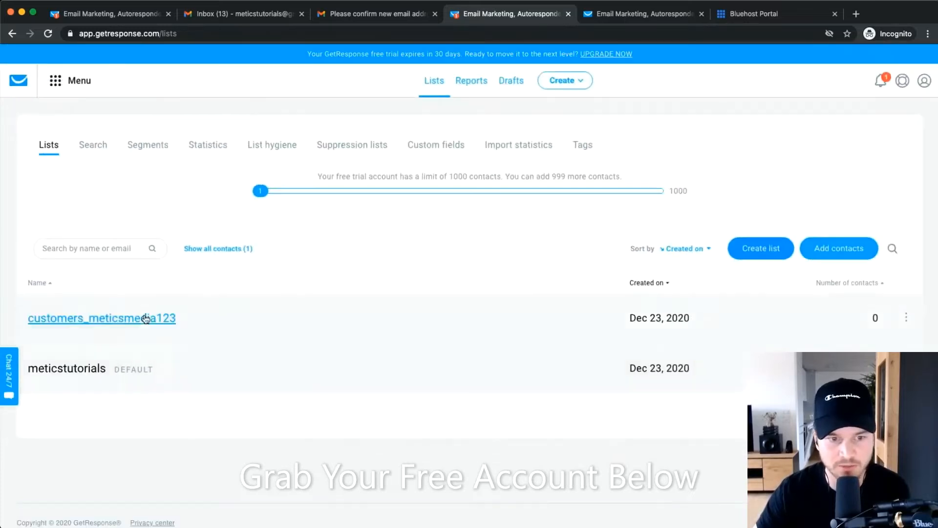
Check the customers_meticsmedia123 list settings, then return to the reloaded contact lists overview.
left_click(905, 318)
scroll(905, 312, "down", 1)
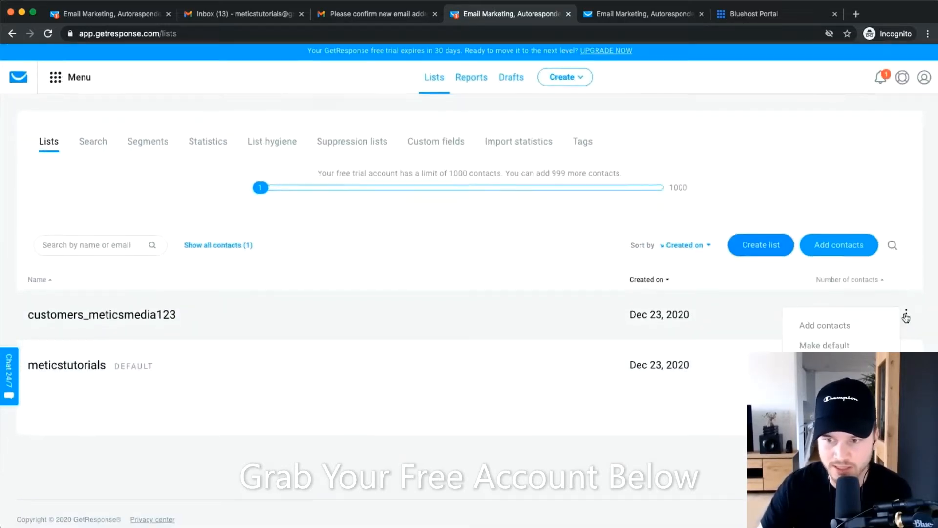
left_click(817, 356)
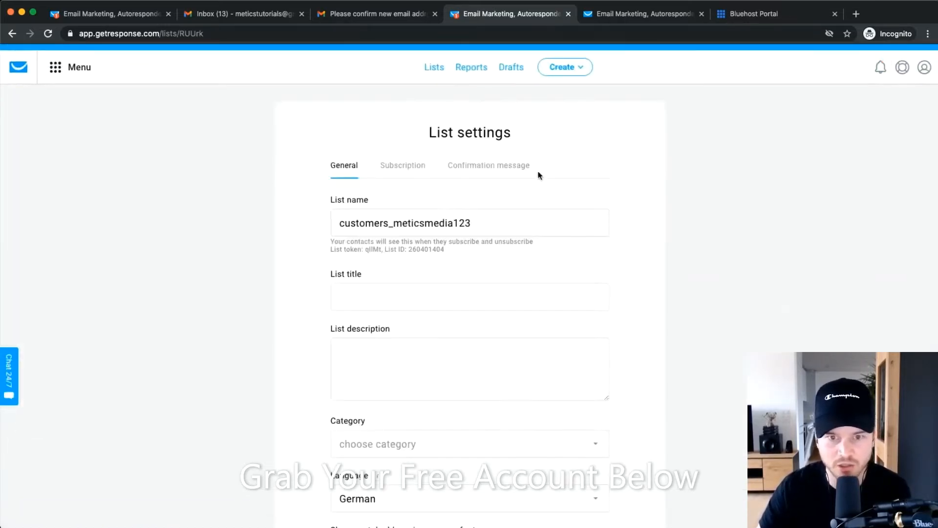
scroll(537, 173, "down", 3)
scroll(464, 309, "up", 3)
scroll(453, 279, "up", 1)
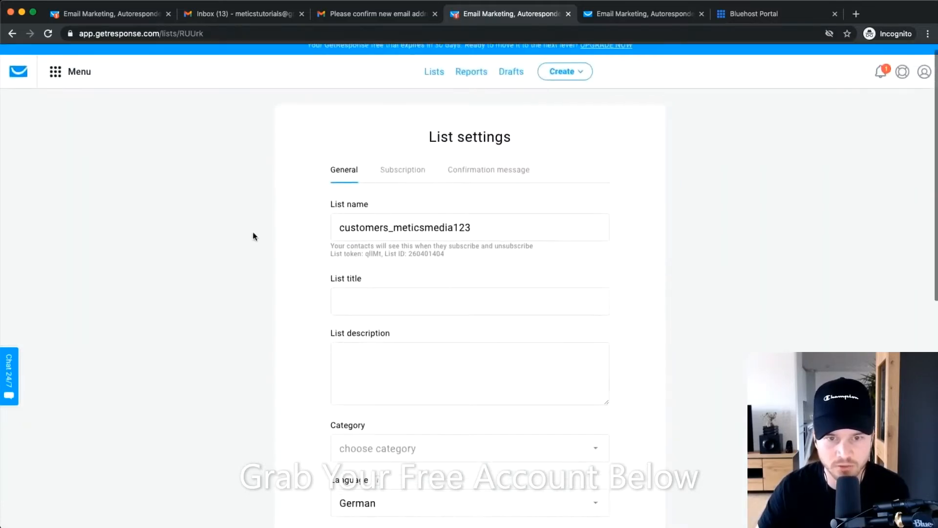
left_click(12, 33)
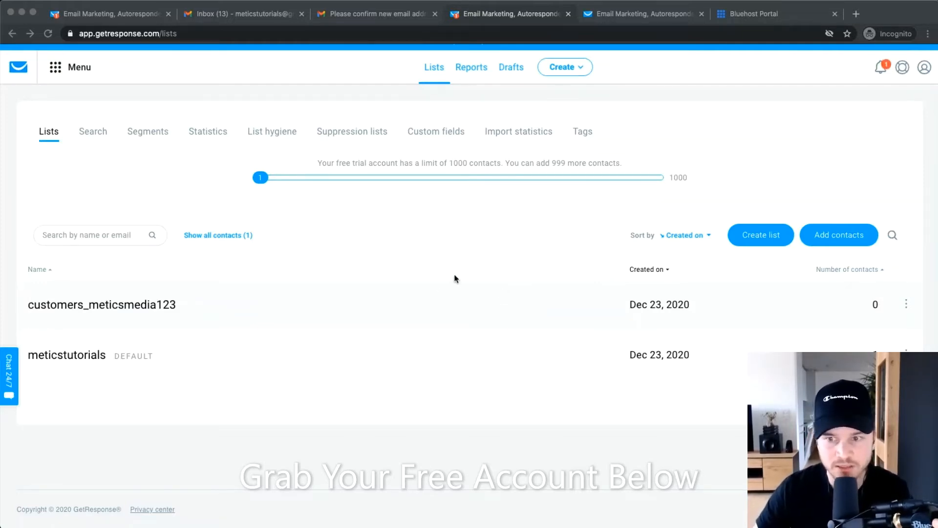
left_click(429, 68)
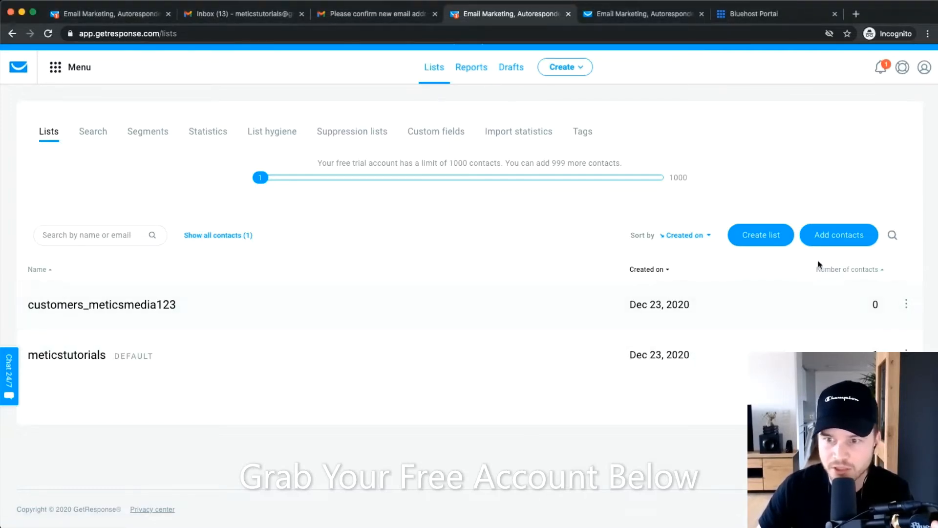
Add contacts to the meticstutorials list by uploading a file from the computer.
left_click(837, 237)
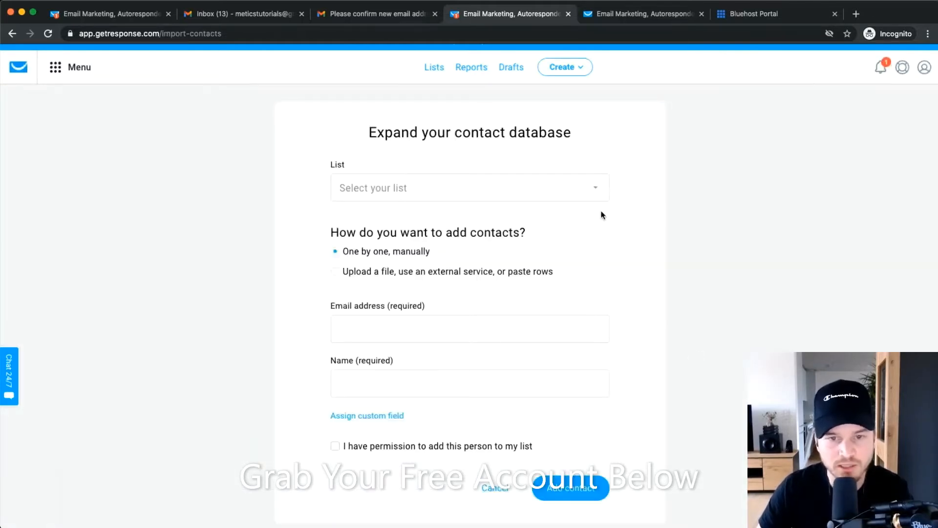
left_click(472, 193)
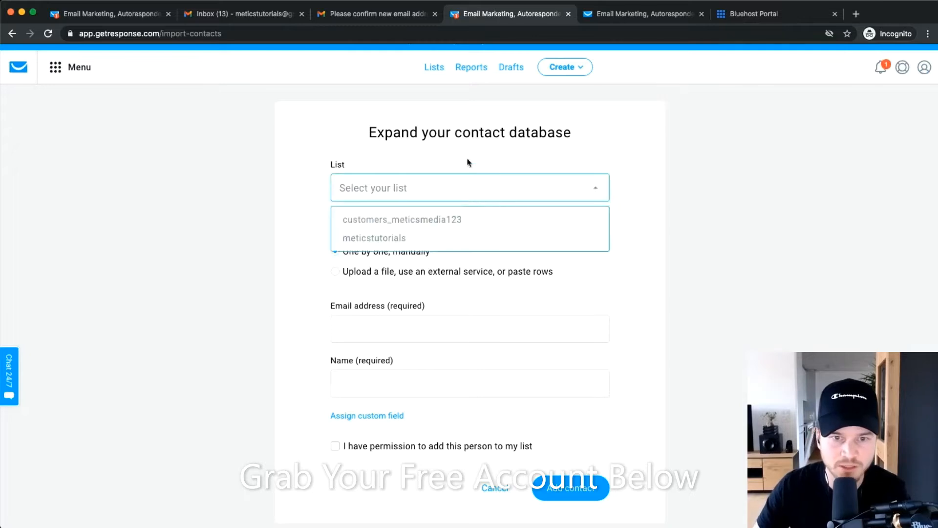
left_click(384, 239)
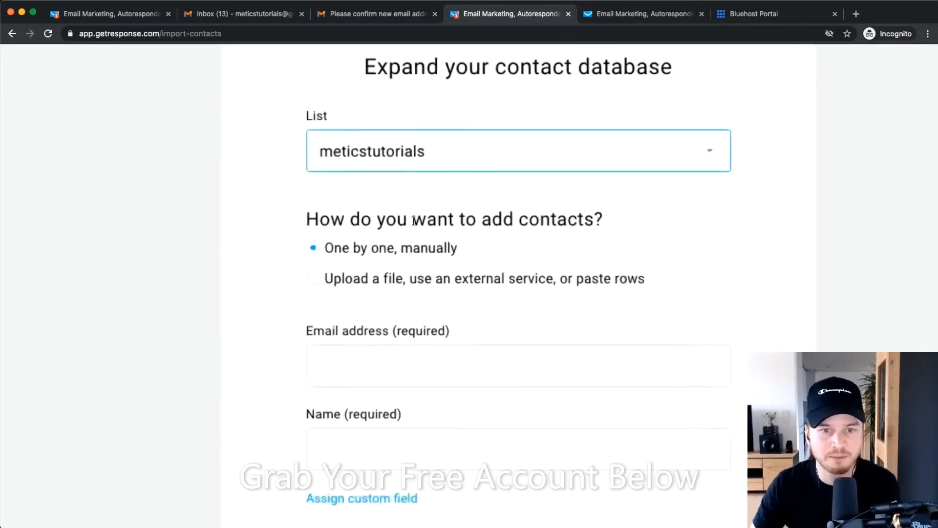
scroll(414, 221, "up", 1)
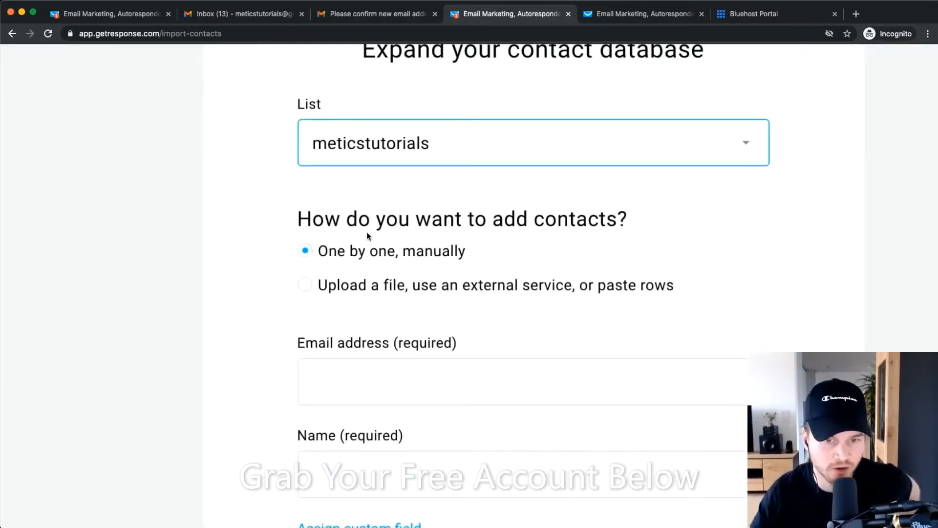
left_click(307, 286)
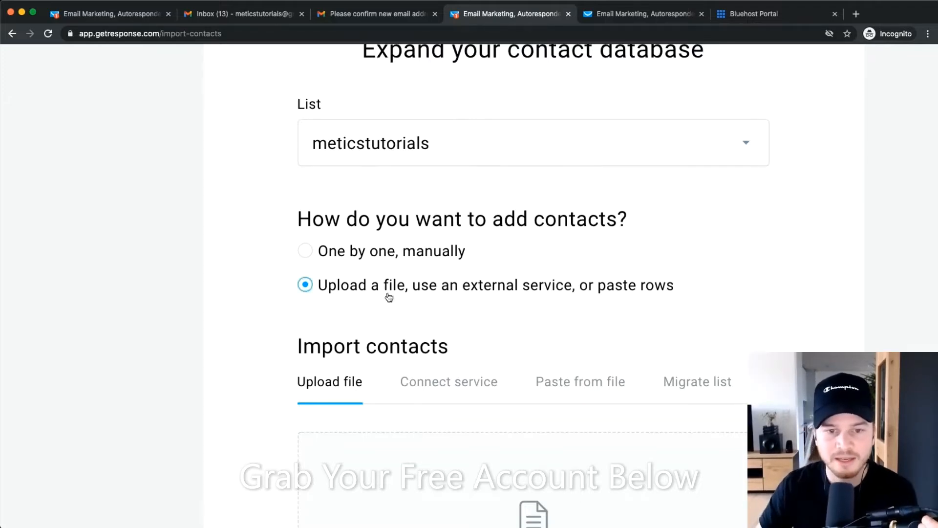
scroll(386, 297, "down", 2)
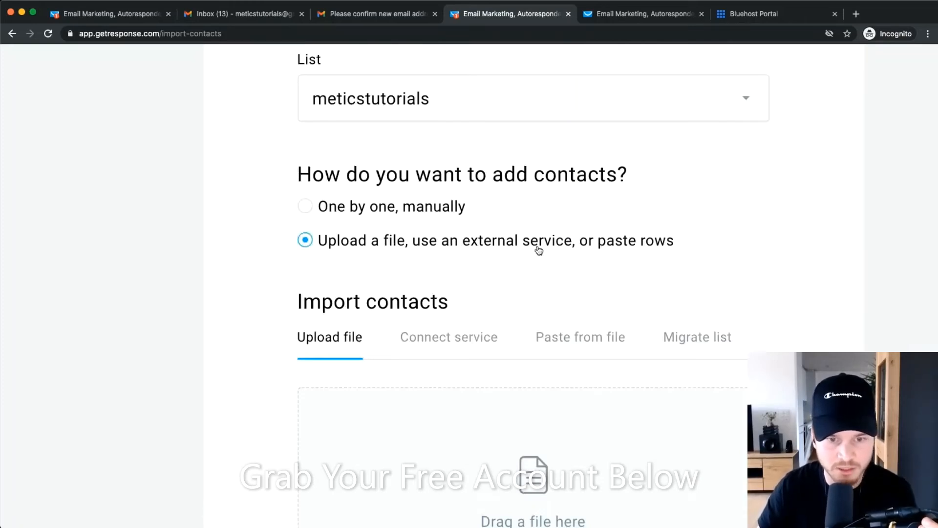
scroll(562, 220, "down", 3)
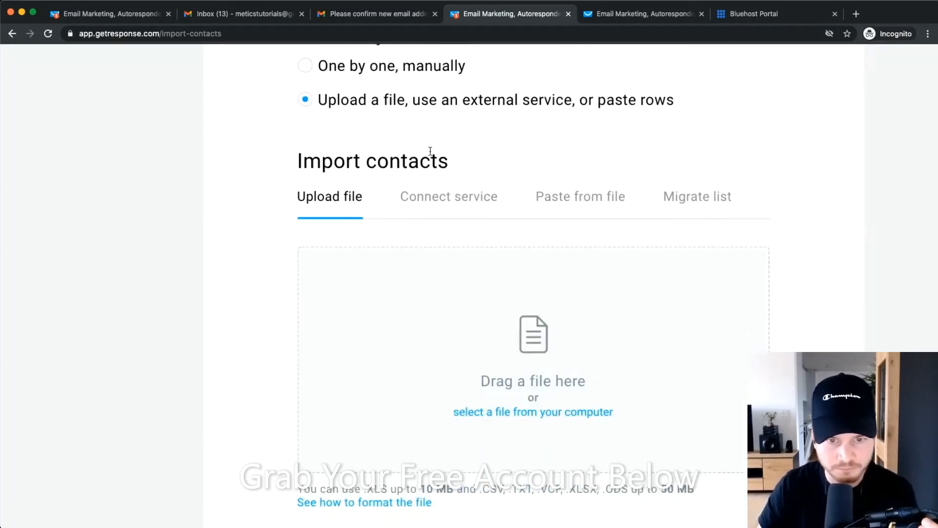
scroll(481, 241, "down", 3)
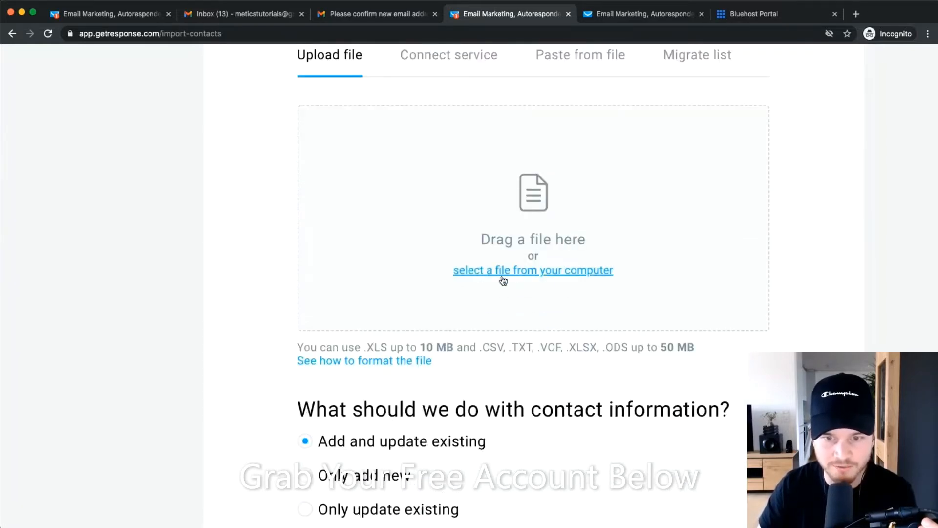
left_click(502, 280)
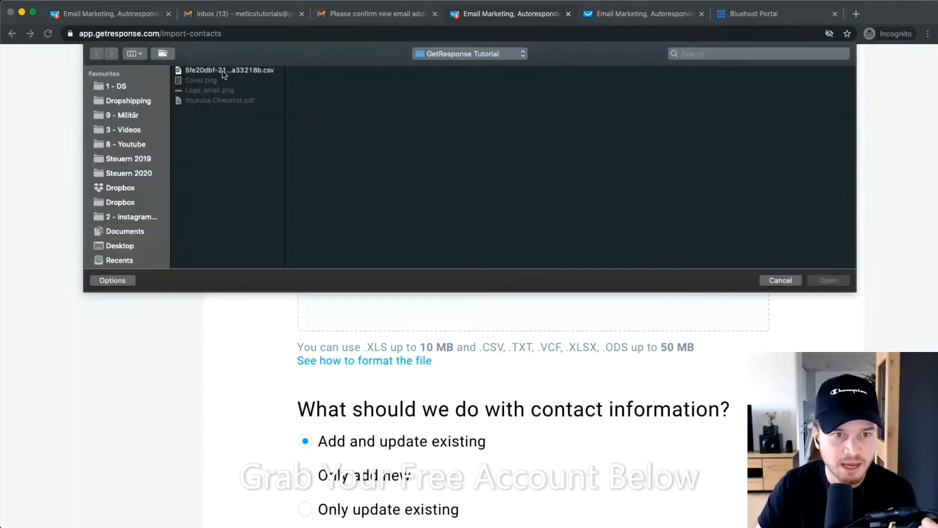
Upload the contacts CSV with 'Only add new' and permission confirmed, then proceed to column mapping.
left_click(223, 72)
left_click(828, 279)
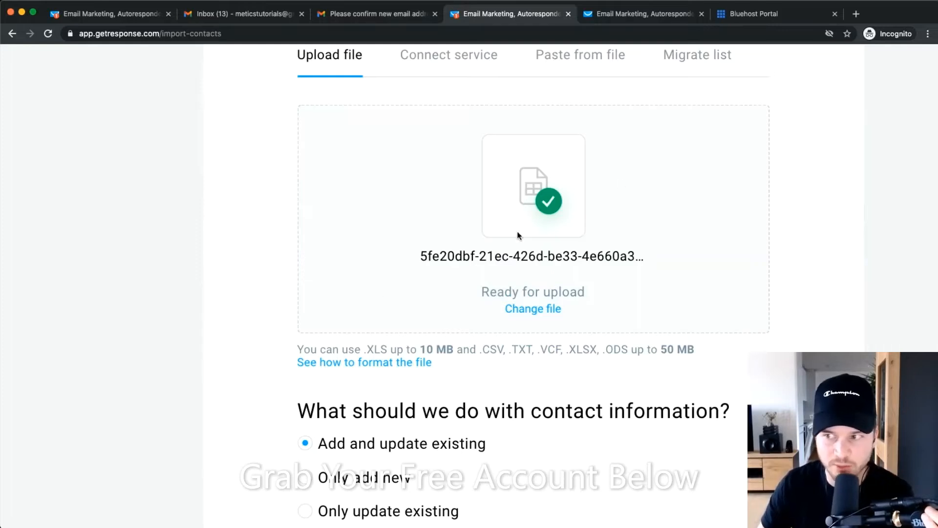
scroll(348, 232, "down", 5)
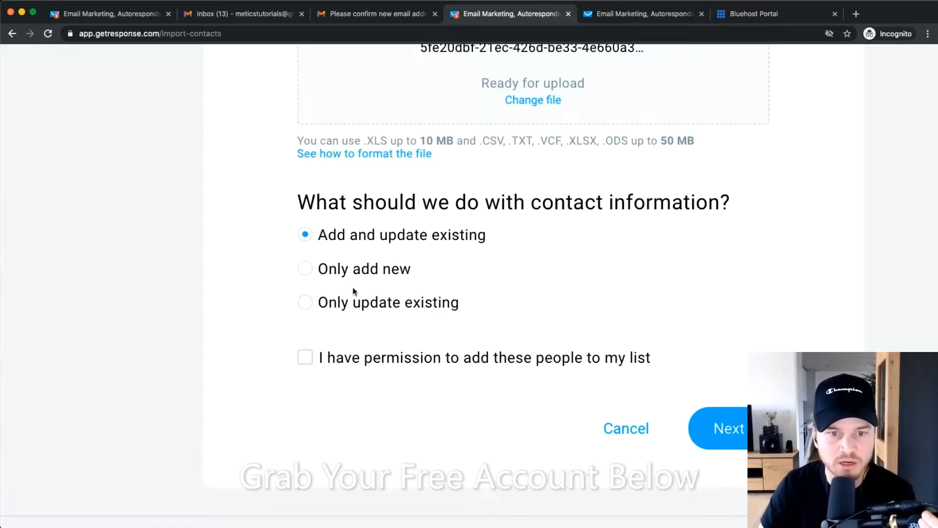
left_click(307, 269)
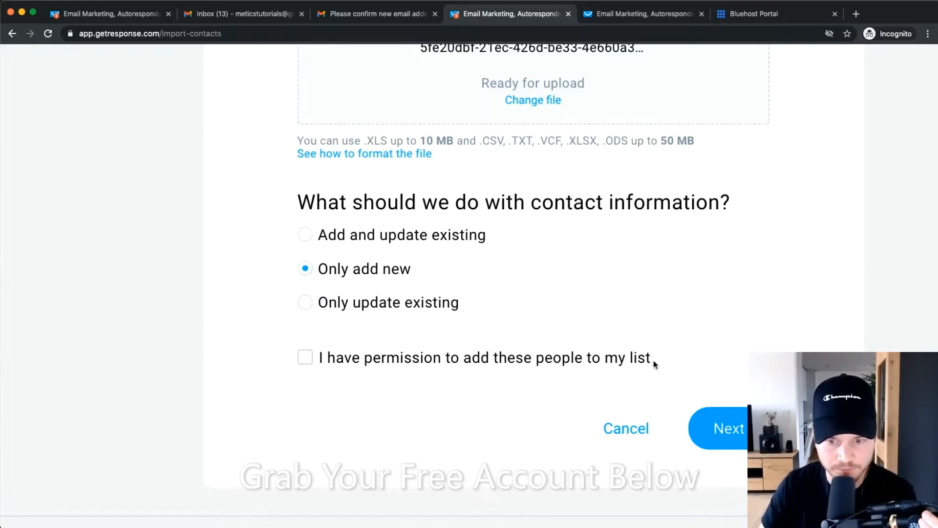
left_click(307, 358)
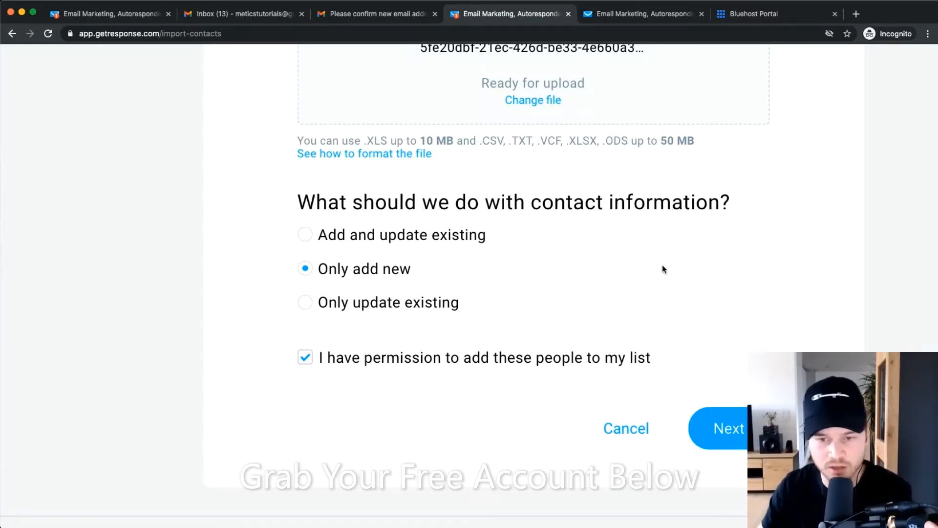
scroll(663, 269, "down", 2)
left_click(720, 368)
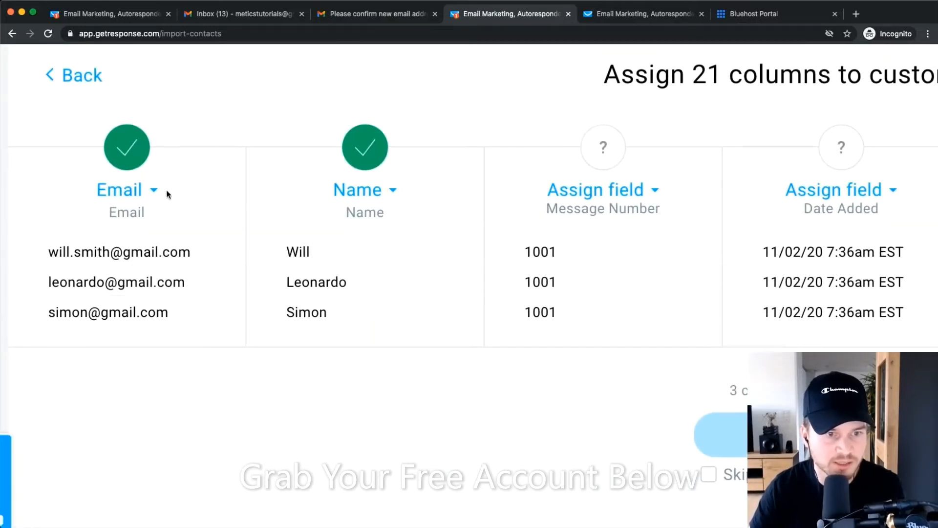
Review the file's column mapping, keeping the Email column mapped to Email.
left_click(149, 196)
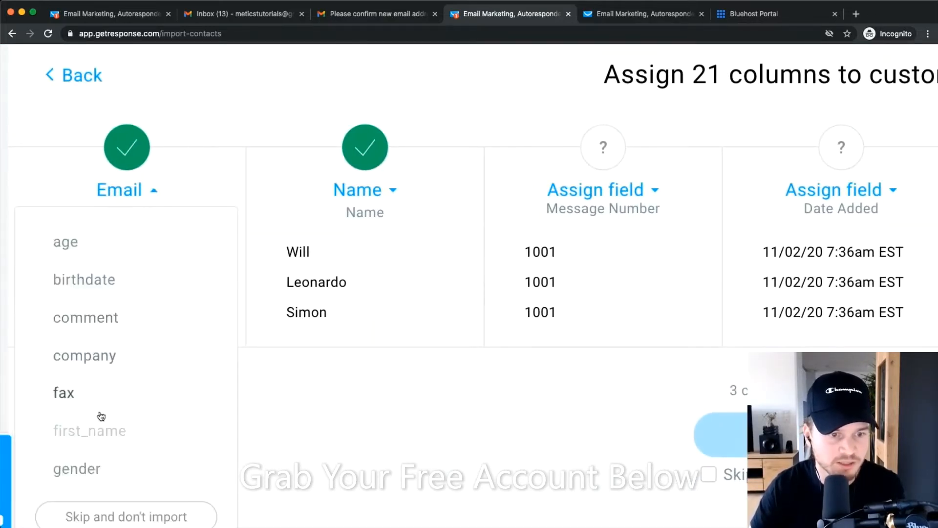
left_click(197, 294)
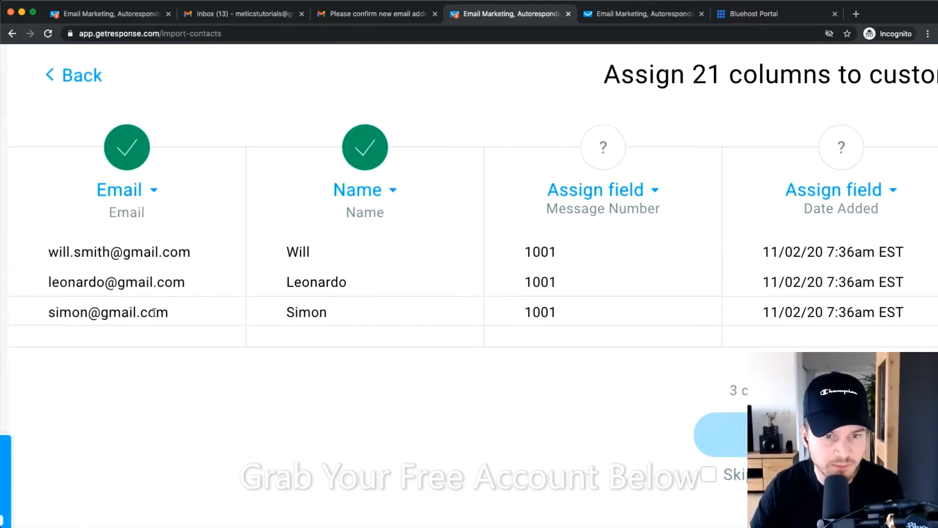
scroll(898, 265, "right", 15)
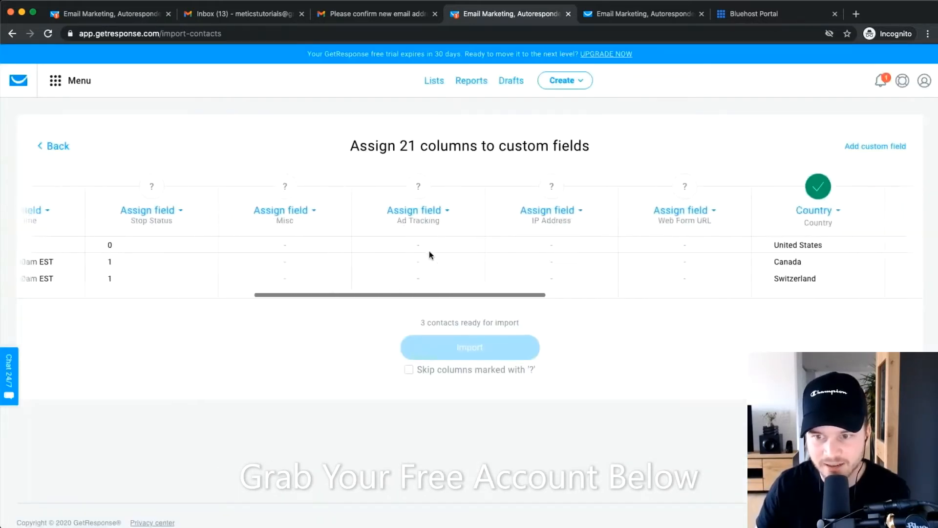
scroll(429, 251, "right", 10)
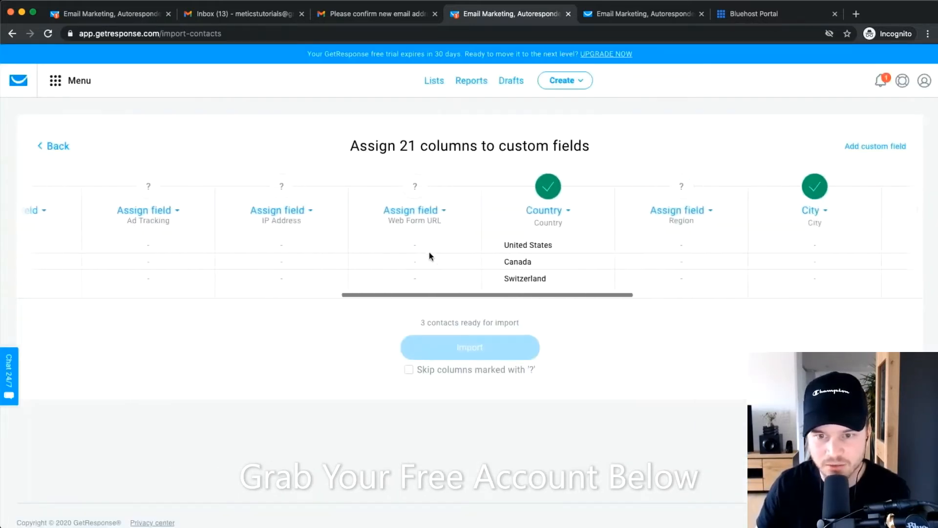
scroll(486, 261, "up", 5)
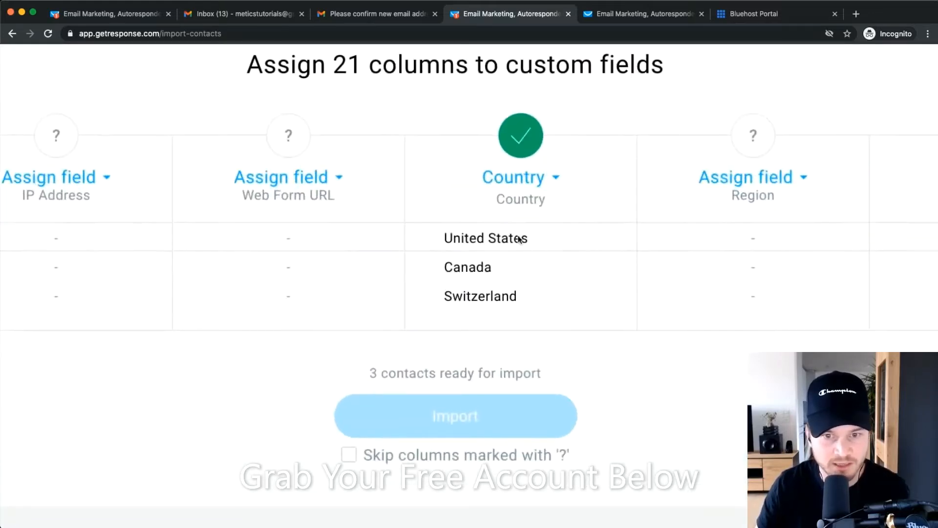
scroll(538, 201, "down", 3)
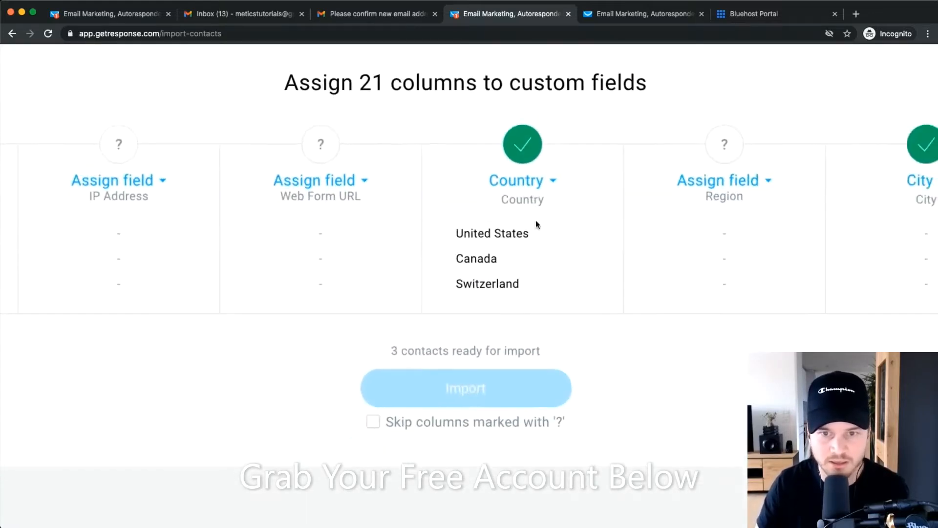
scroll(553, 248, "down", 2)
scroll(519, 193, "down", 5)
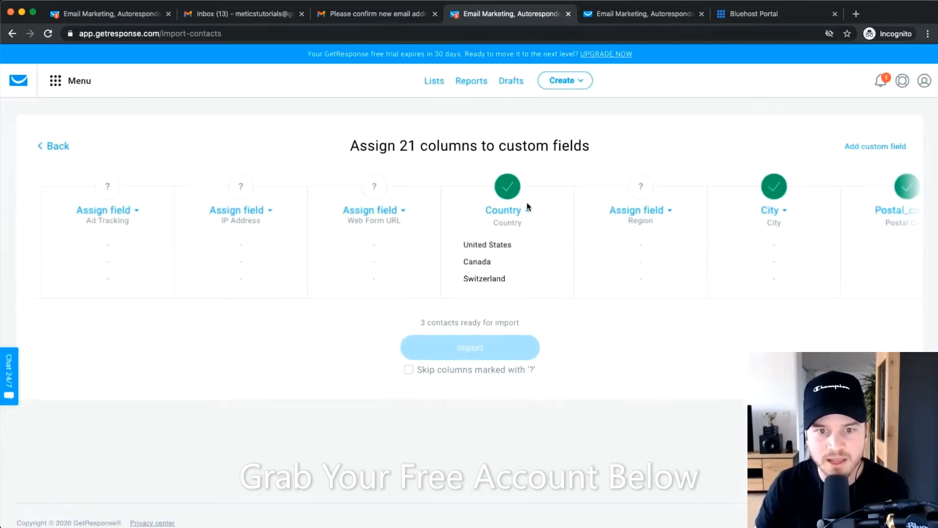
scroll(329, 258, "left", 6)
scroll(457, 229, "left", 10)
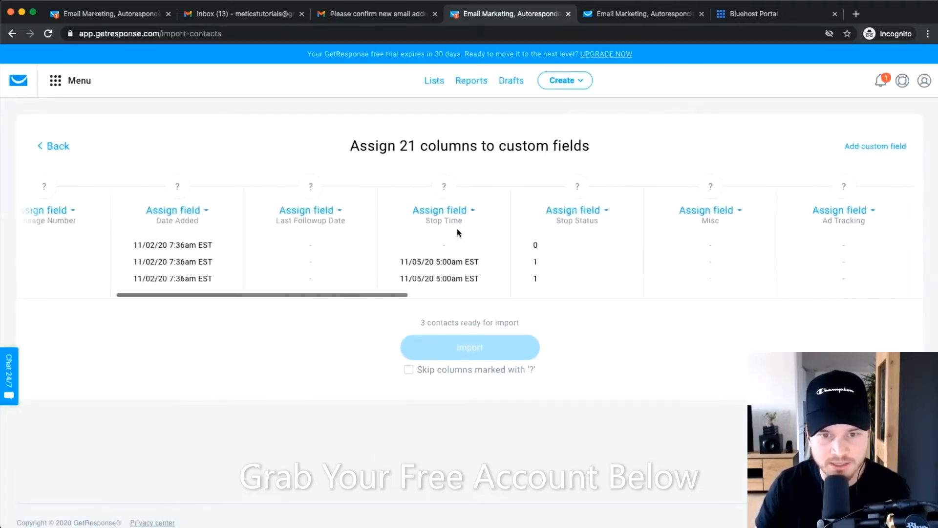
scroll(536, 256, "right", 5)
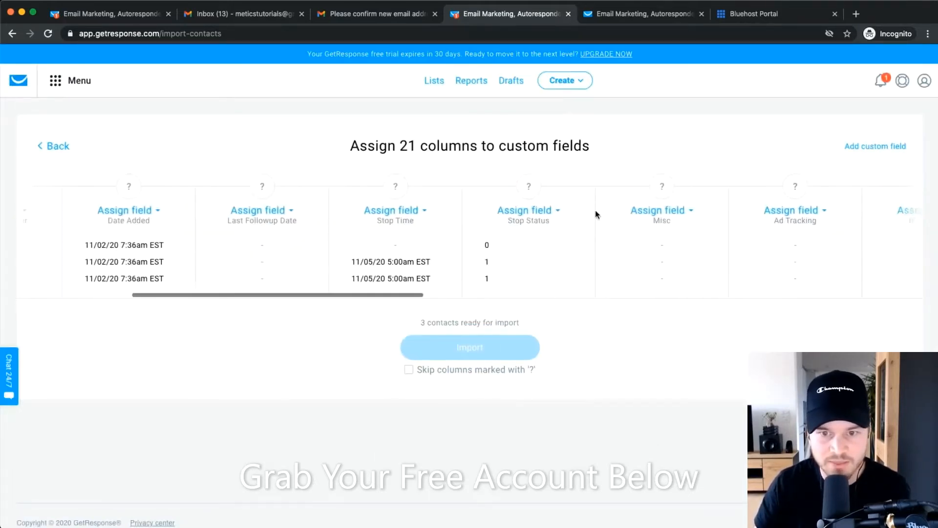
scroll(589, 237, "right", 10)
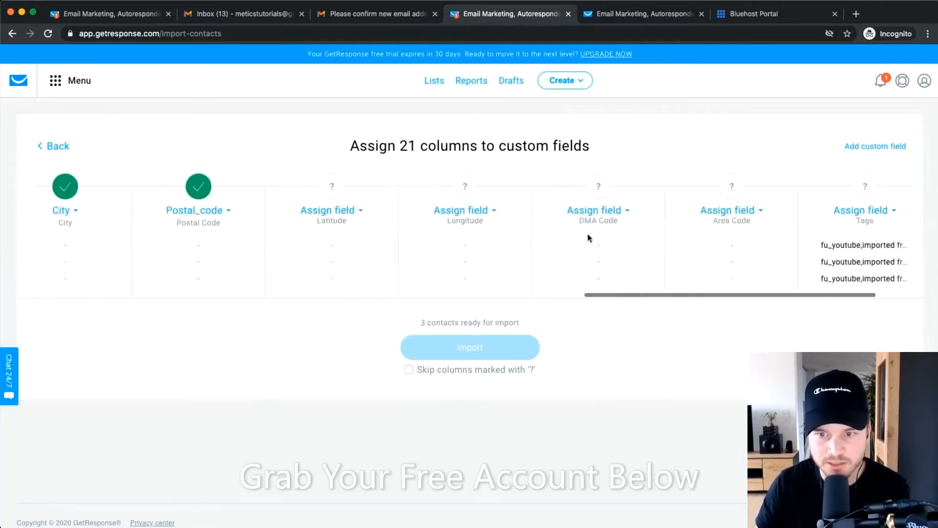
scroll(748, 222, "up", 5)
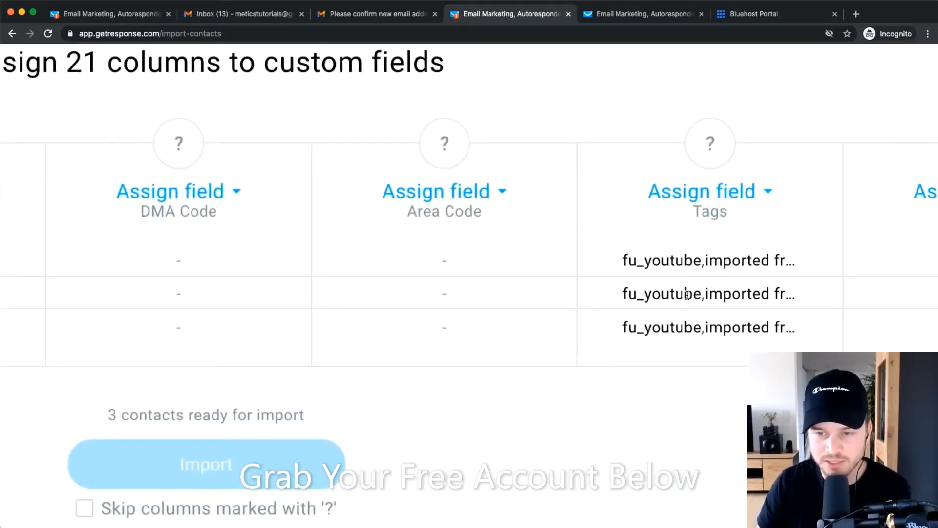
Map the Tags column to comment, skip columns marked with ?, and import the 3 contacts.
left_click(743, 193)
scroll(689, 329, "down", 5)
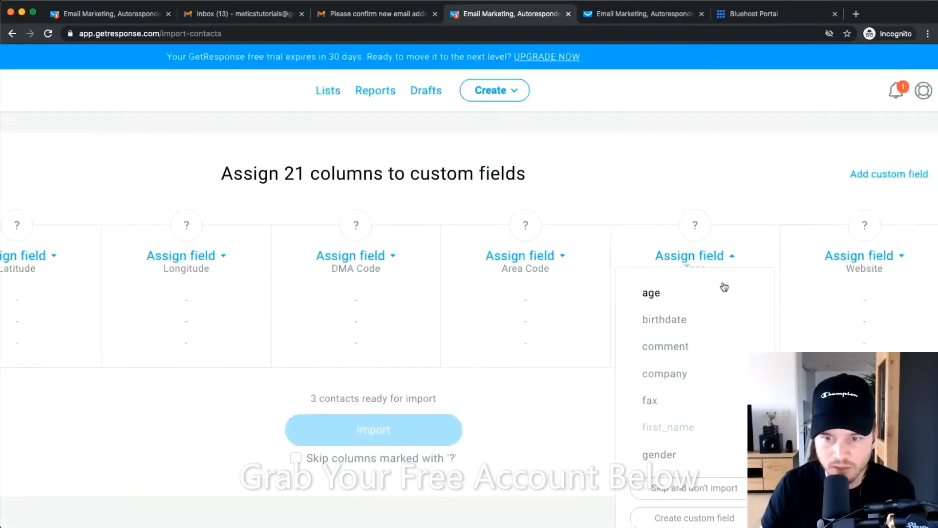
left_click(669, 346)
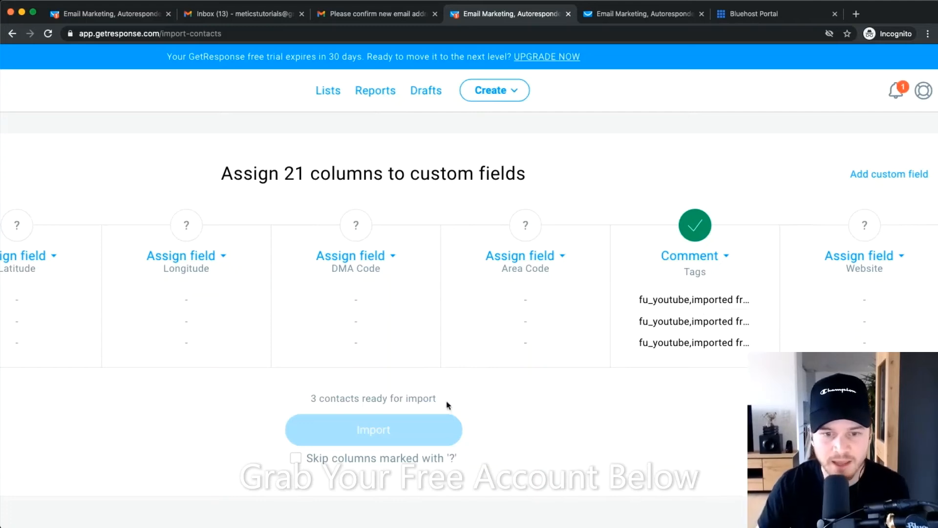
scroll(545, 292, "down", 1)
scroll(546, 293, "down", 3)
scroll(465, 330, "up", 5)
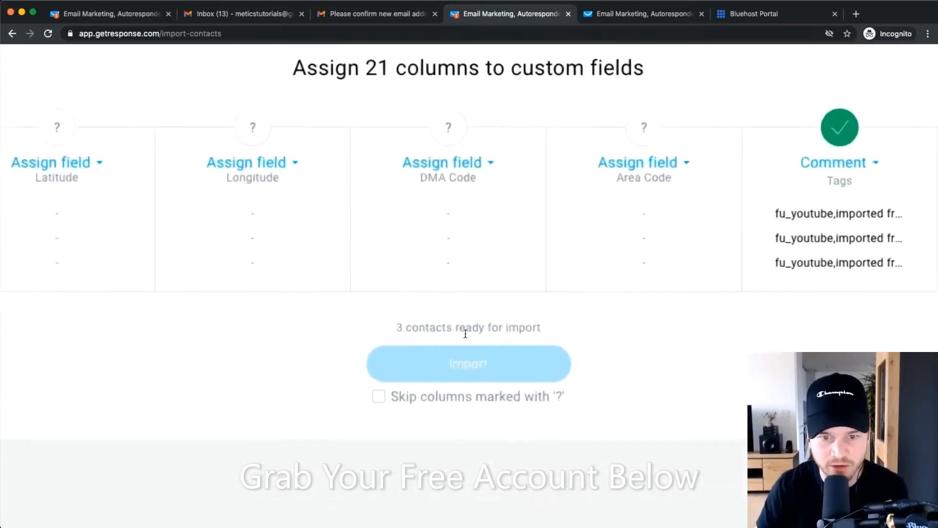
left_click(370, 402)
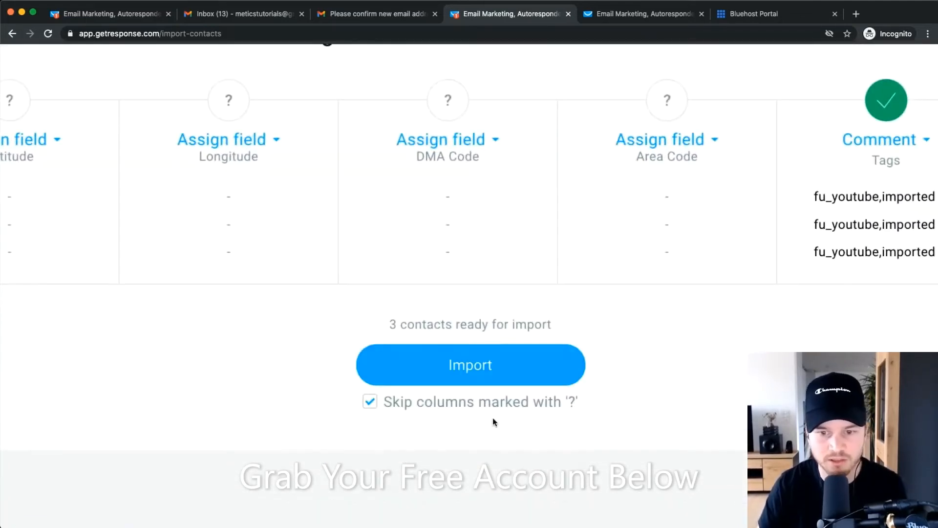
scroll(422, 253, "down", 5)
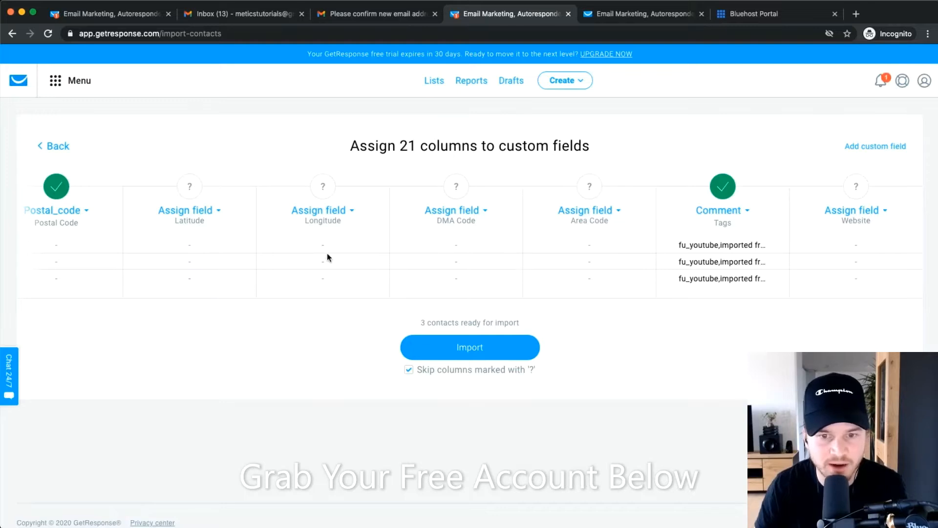
scroll(486, 361, "up", 5)
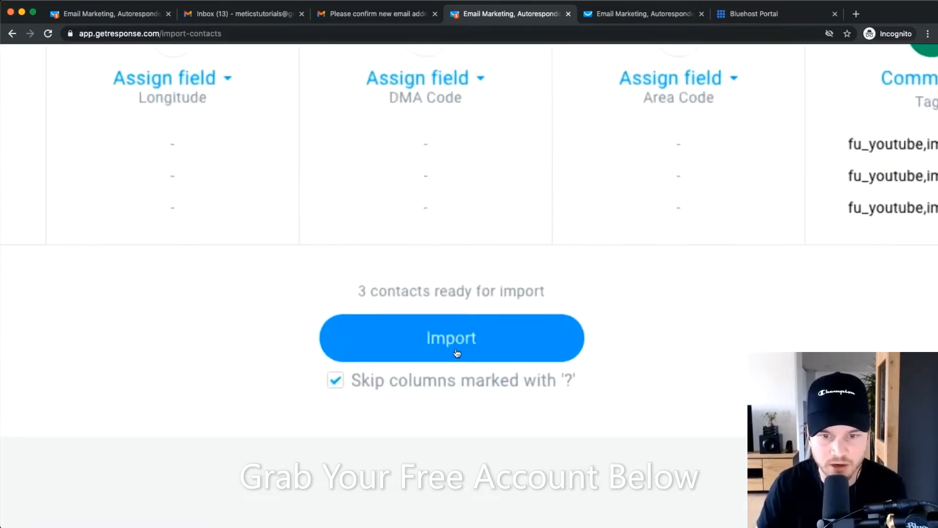
left_click(467, 350)
scroll(446, 343, "down", 5)
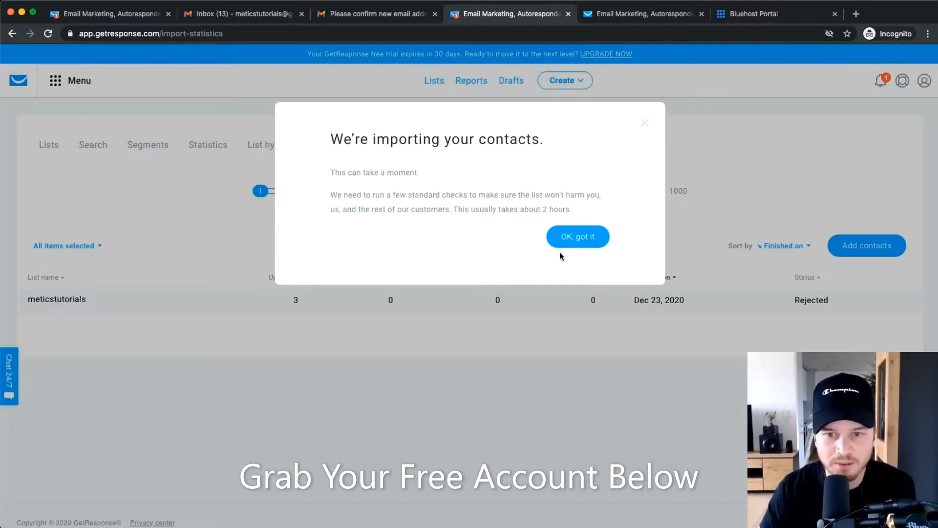
Dismiss the importing notice with 'OK, got it' and bring up the main Menu panel.
left_click(566, 238)
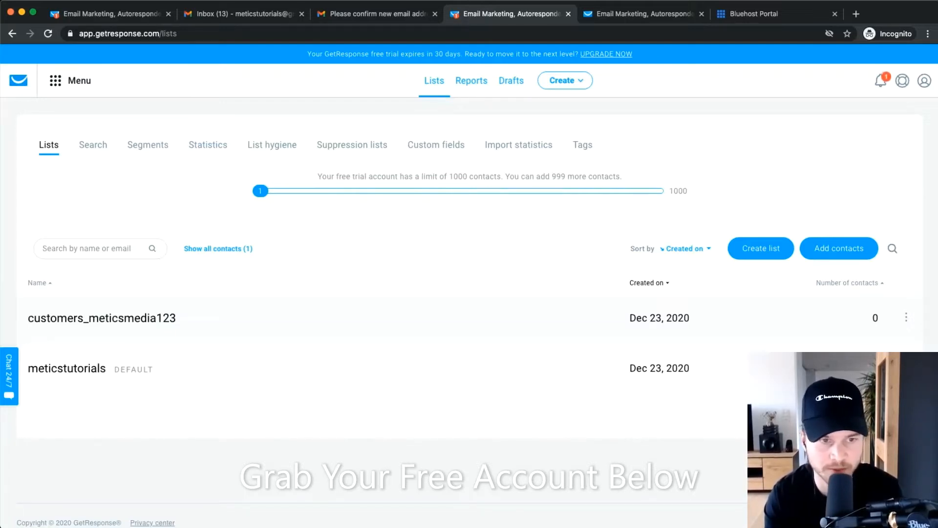
left_click(71, 82)
scroll(224, 164, "up", 5)
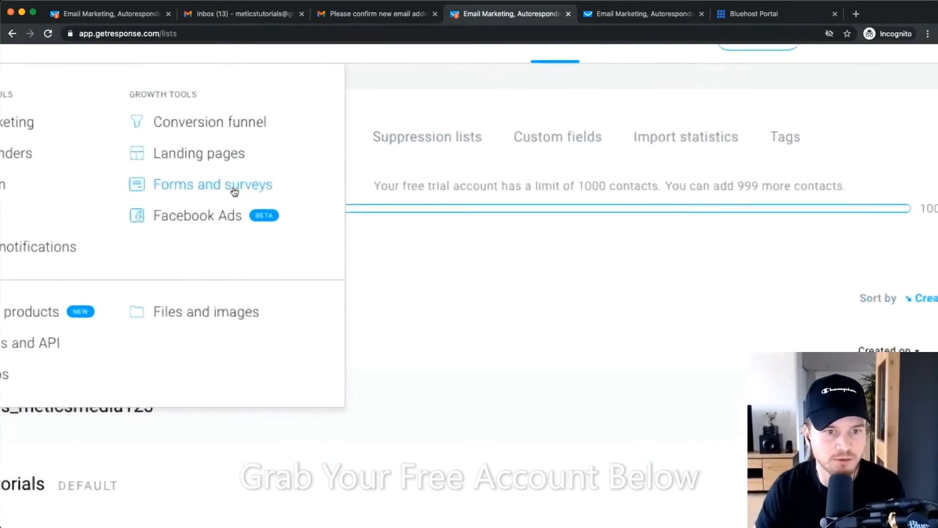
scroll(223, 189, "left", 1)
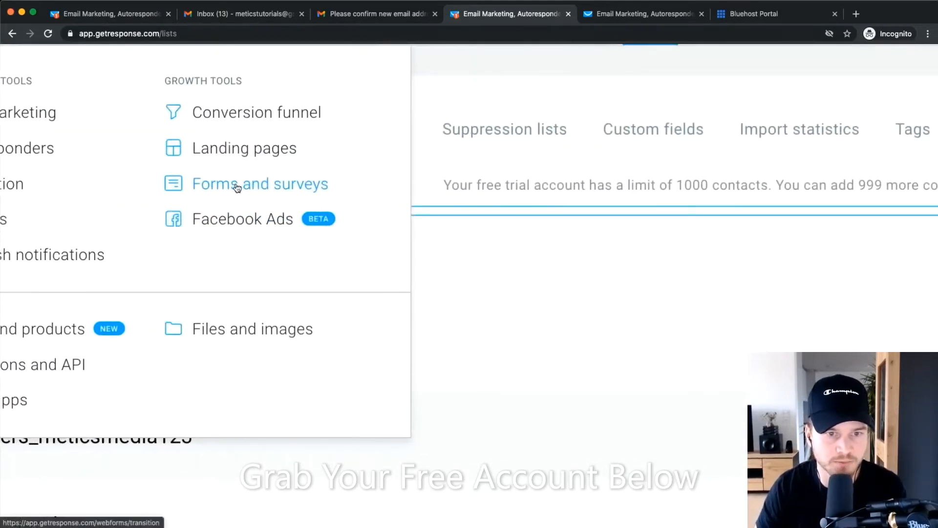
Go to Forms and surveys and choose Create Form.
left_click(236, 186)
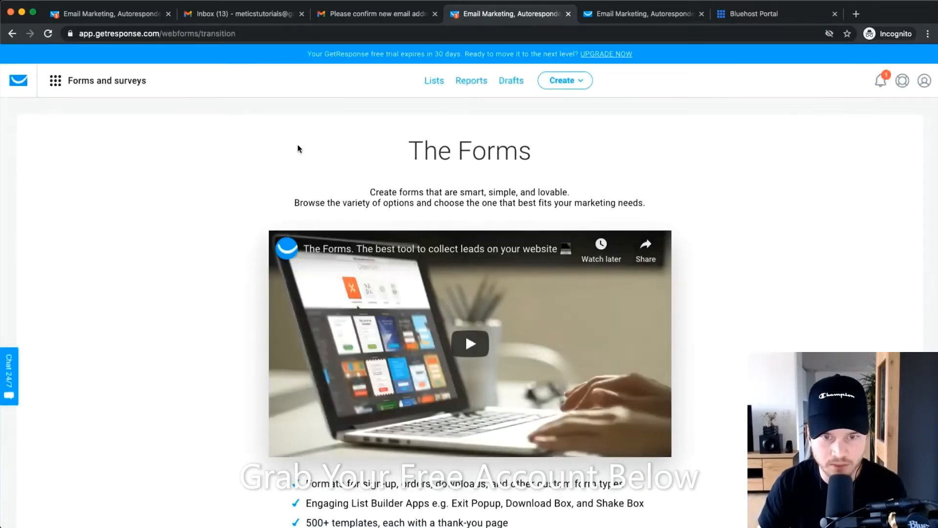
scroll(293, 220, "down", 4)
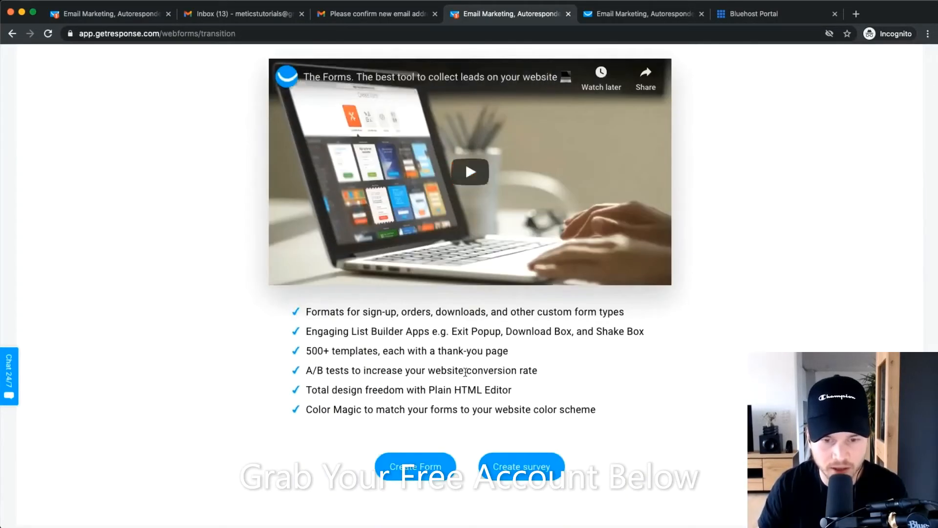
scroll(415, 407, "down", 2)
scroll(416, 414, "up", 5)
left_click(416, 414)
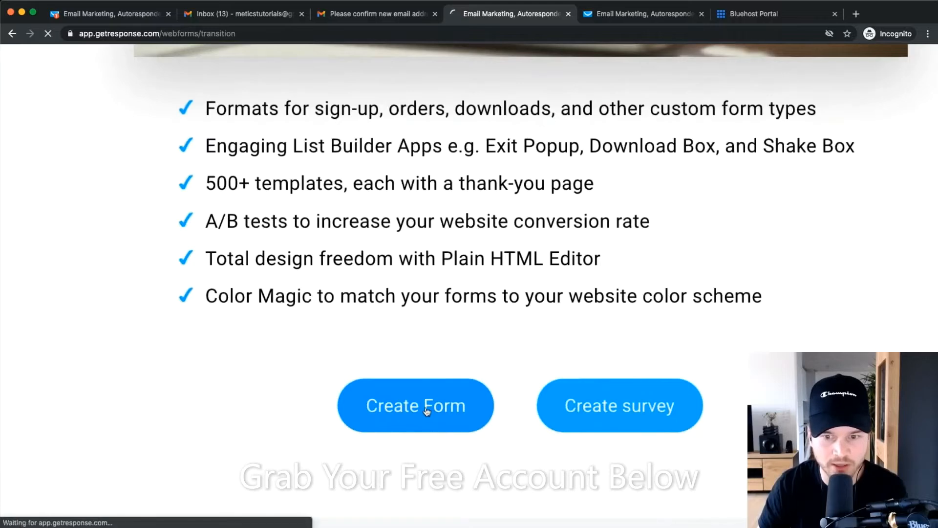
scroll(416, 414, "down", 5)
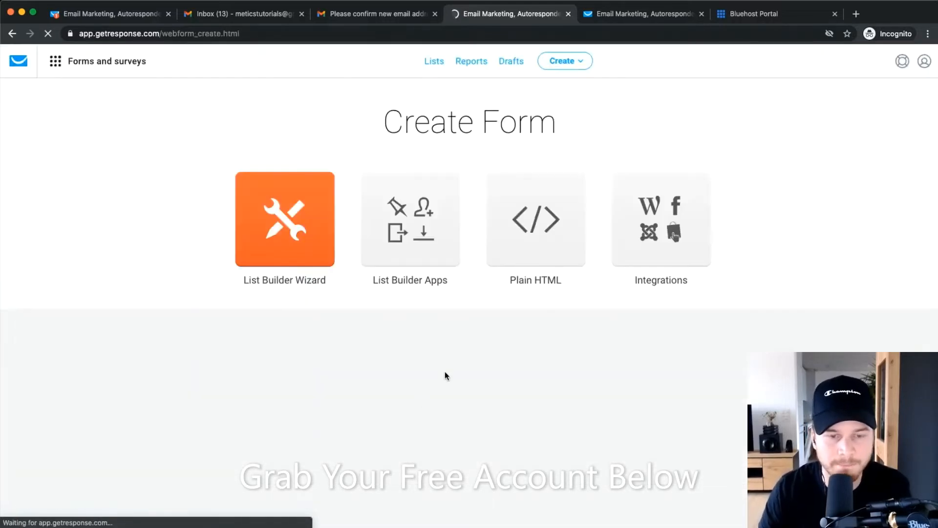
Try the General and Order categories, then filter the template gallery to Free download.
scroll(454, 364, "down", 2)
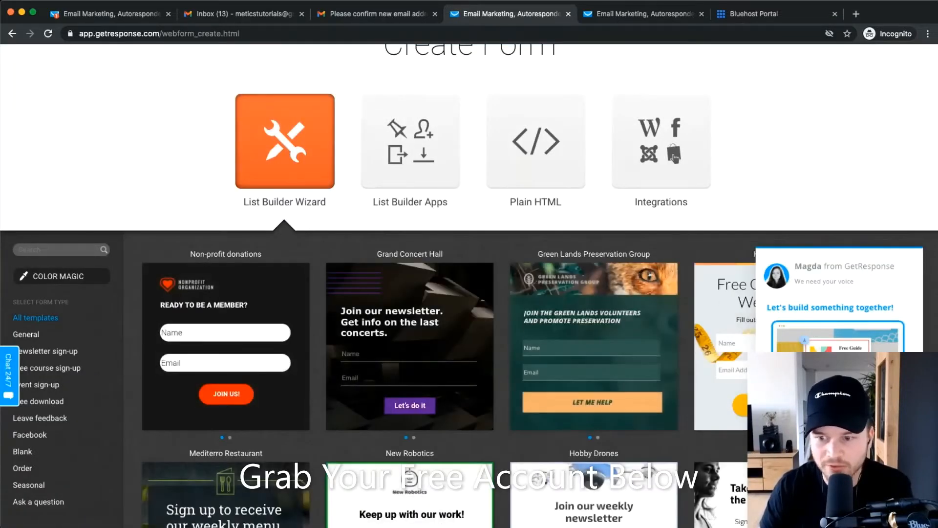
scroll(397, 342, "down", 5)
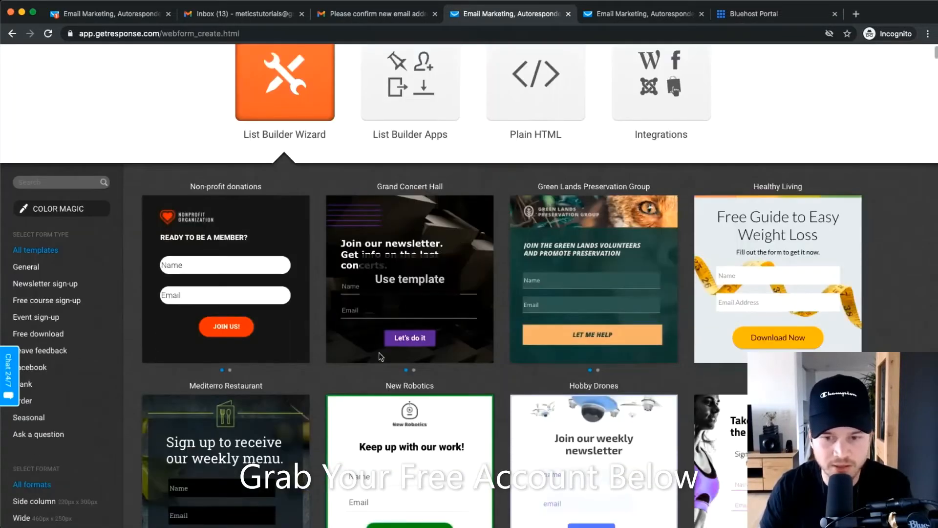
scroll(362, 369, "up", 3)
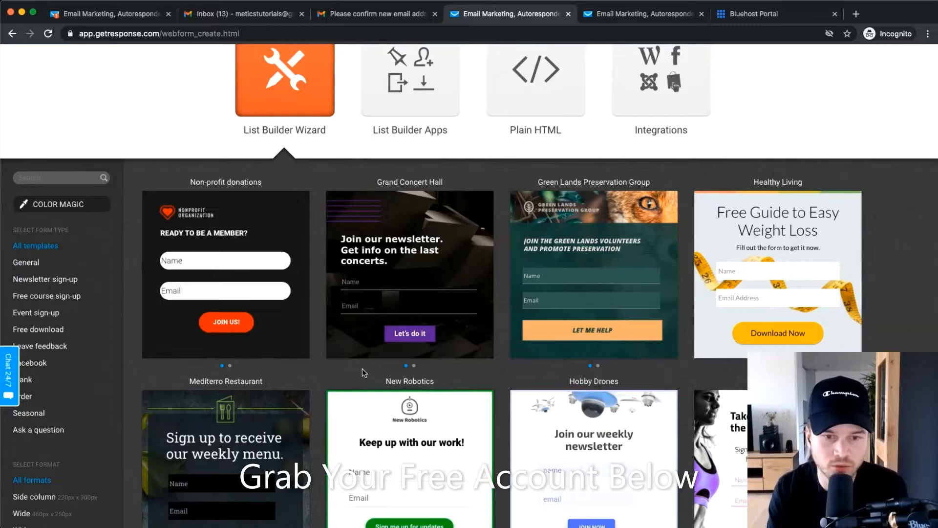
scroll(376, 310, "down", 6)
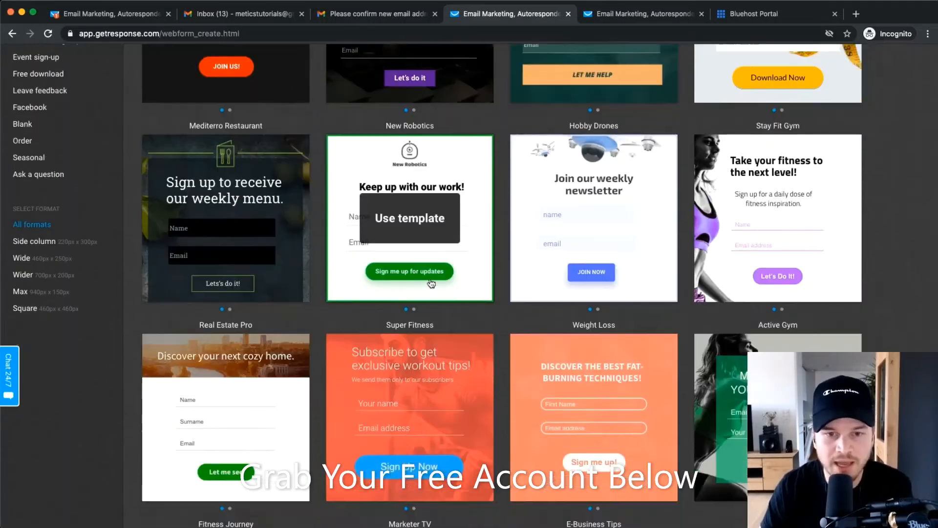
scroll(55, 305, "up", 2)
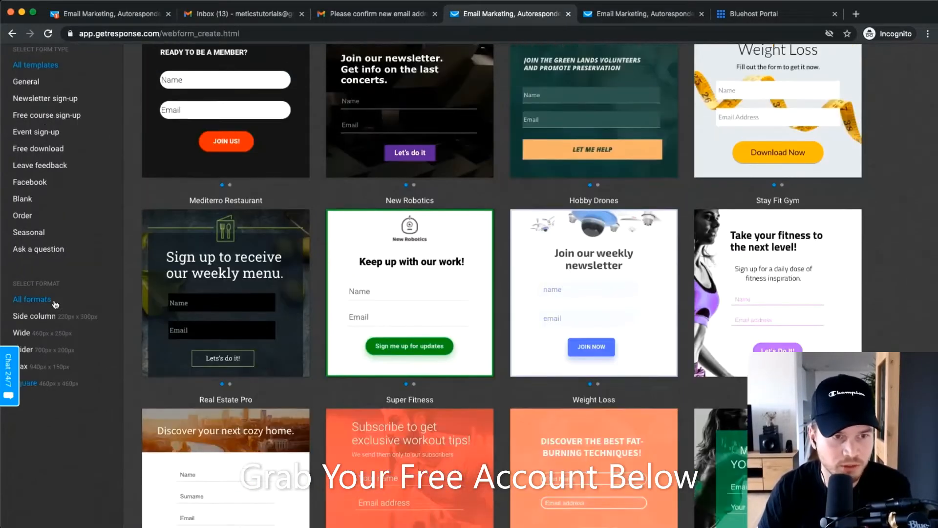
scroll(56, 304, "up", 2)
scroll(72, 216, "up", 5)
scroll(78, 216, "left", 1)
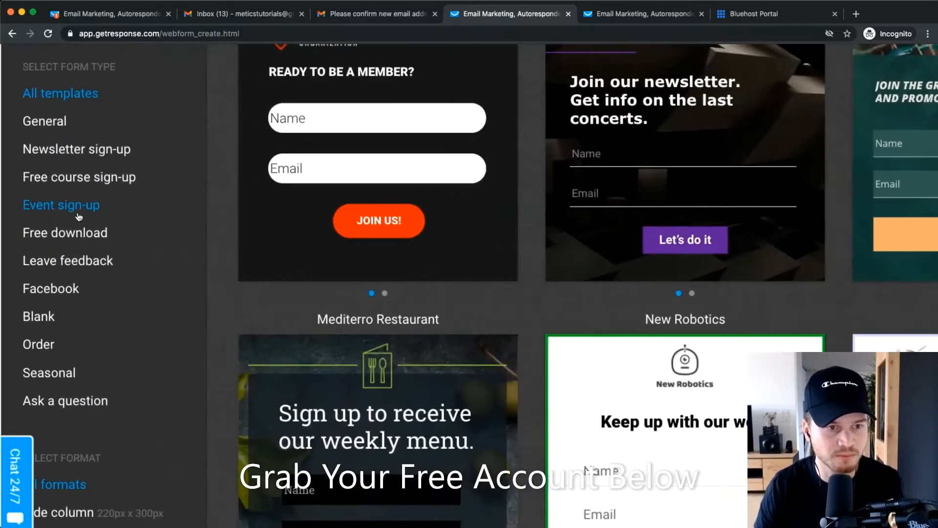
left_click(59, 126)
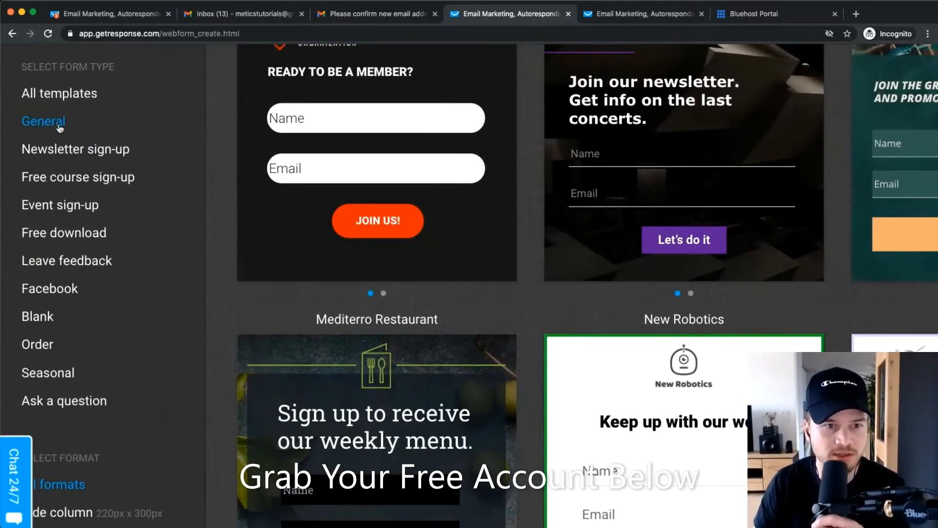
left_click(57, 350)
left_click(80, 234)
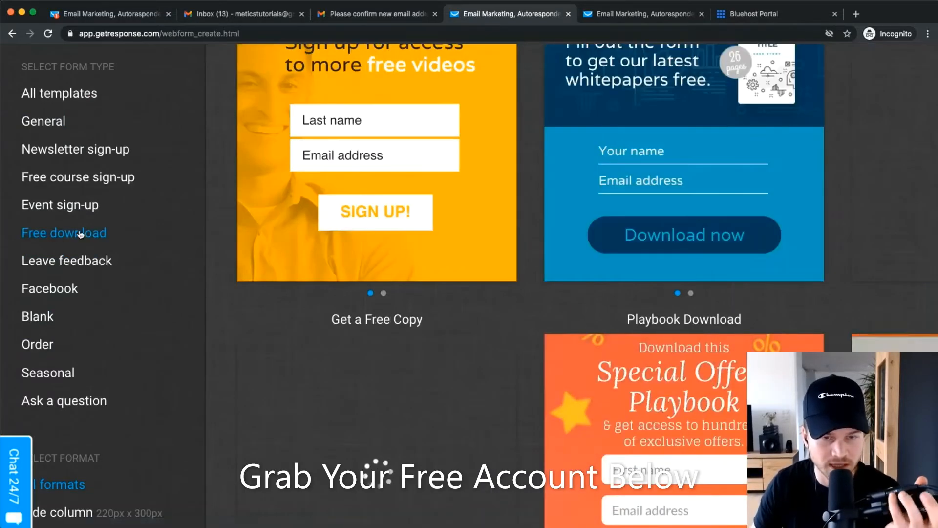
mouse_move(256, 245)
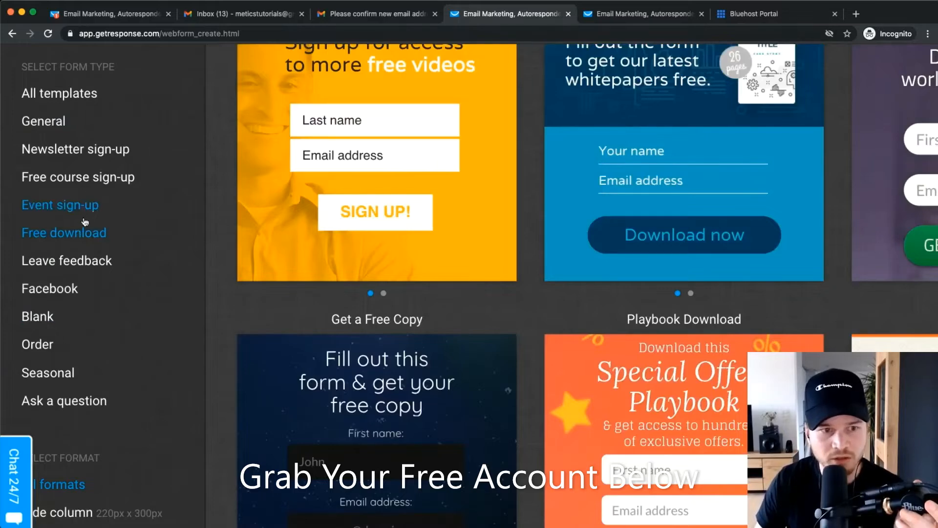
scroll(85, 222, "down", 4)
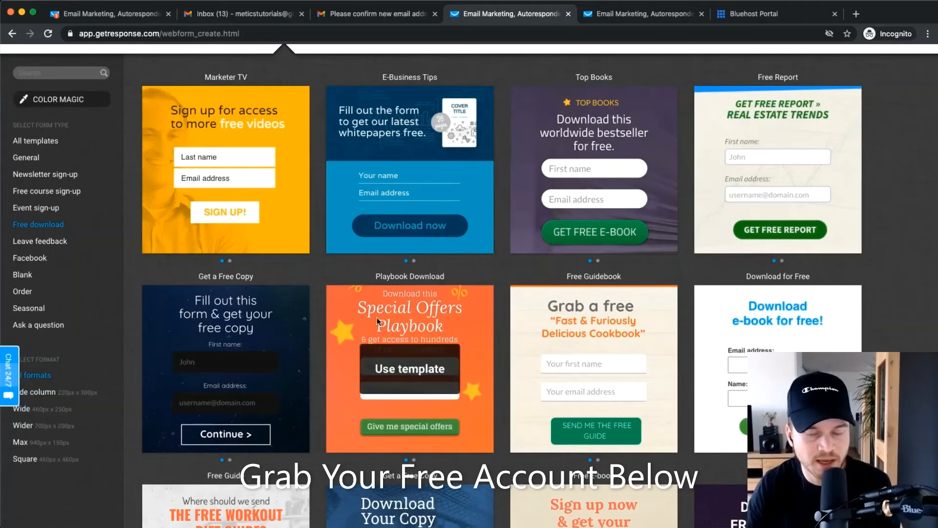
Compare the Wide, Wider and Max template formats, then use the E-Business Tips template.
left_click(36, 410)
left_click(23, 425)
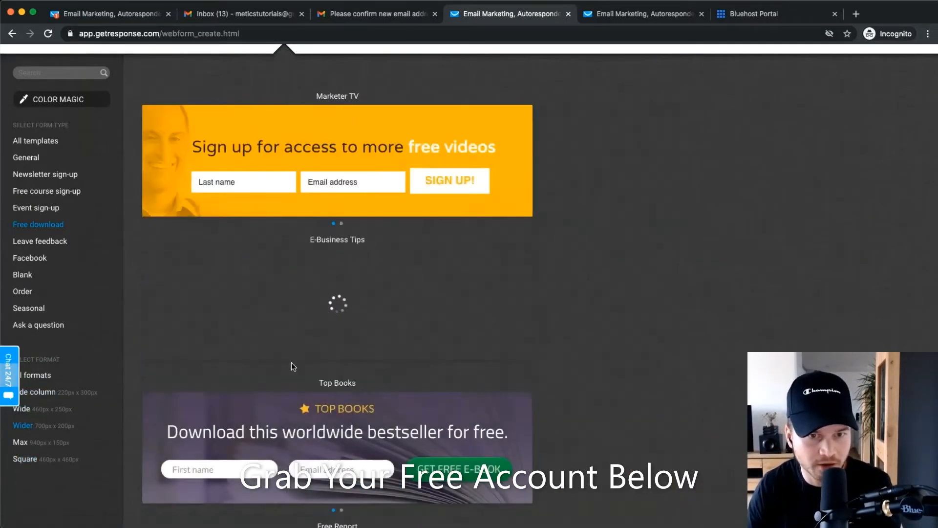
left_click(47, 443)
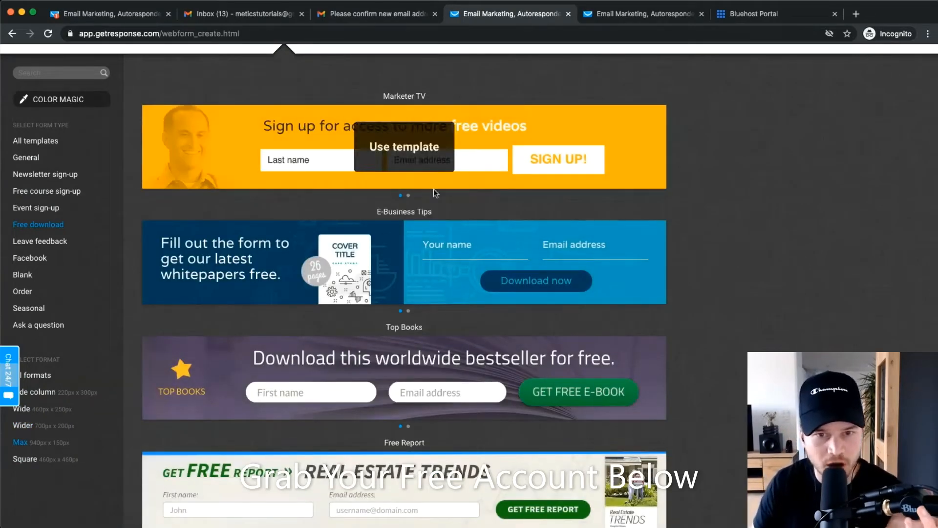
left_click(54, 426)
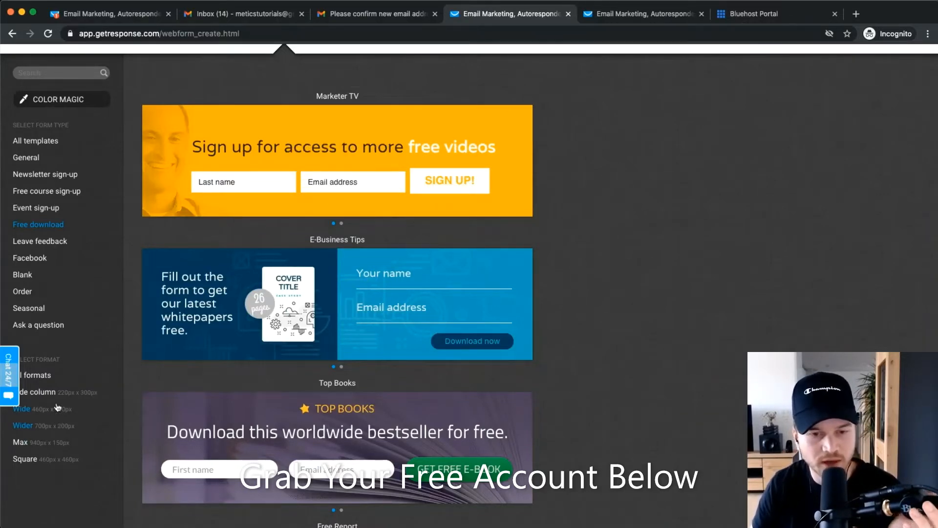
left_click(47, 379)
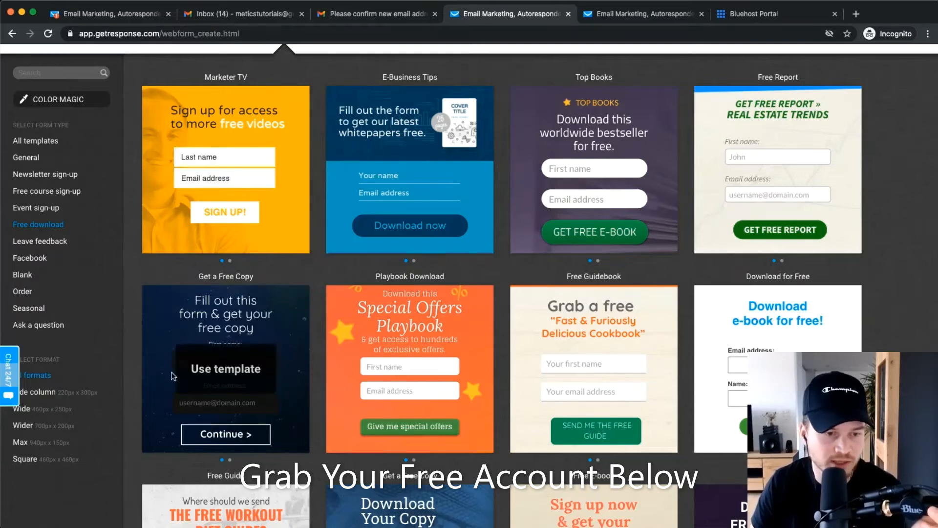
left_click(45, 415)
left_click(45, 423)
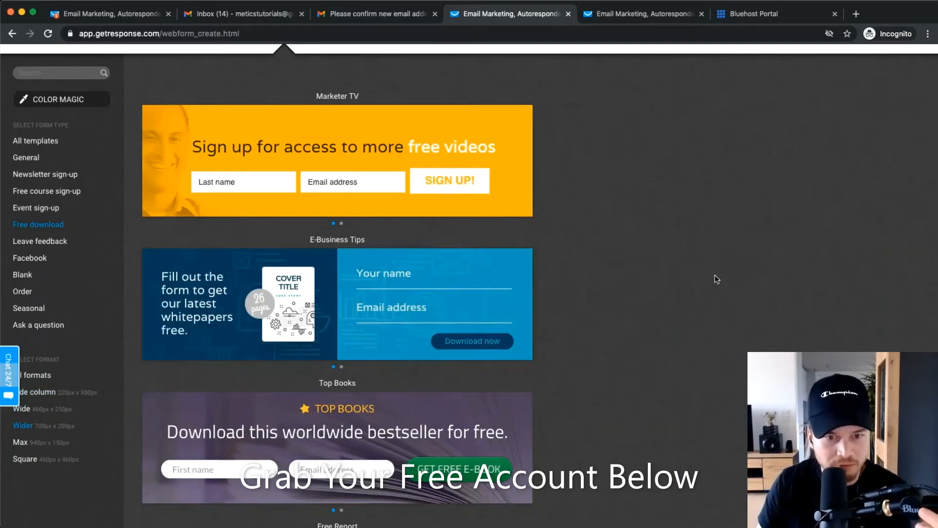
left_click(351, 302)
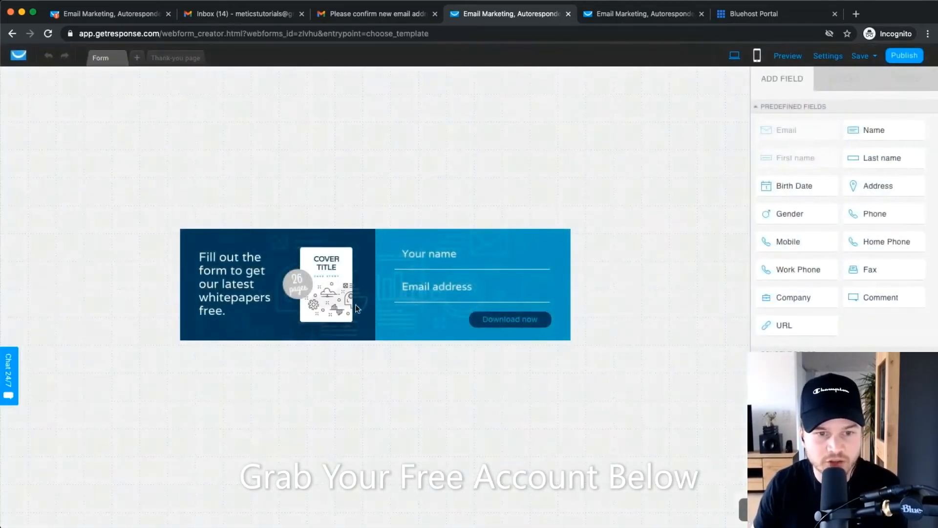
Replace the whitepaper blurb with 'Get our free youtube optimization checklist here:'.
left_click(216, 272)
left_click(215, 265)
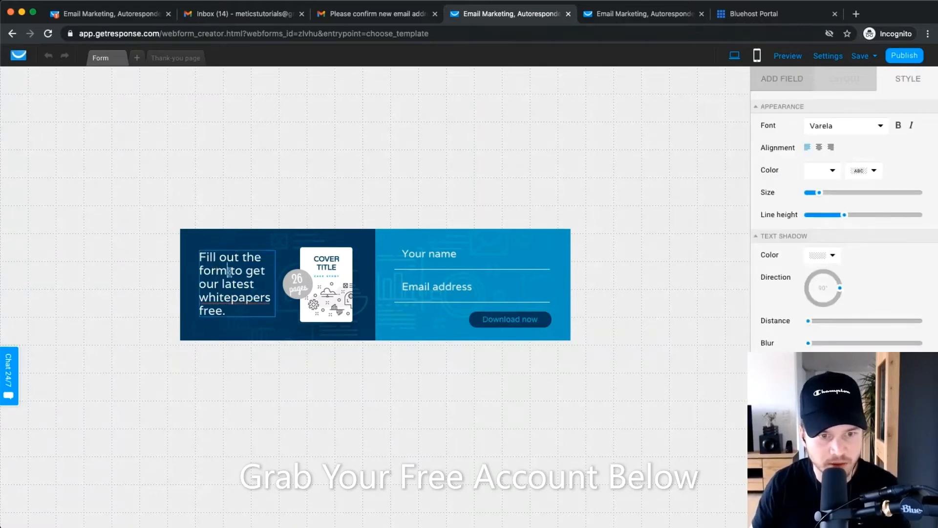
left_click_drag(247, 311, 202, 258)
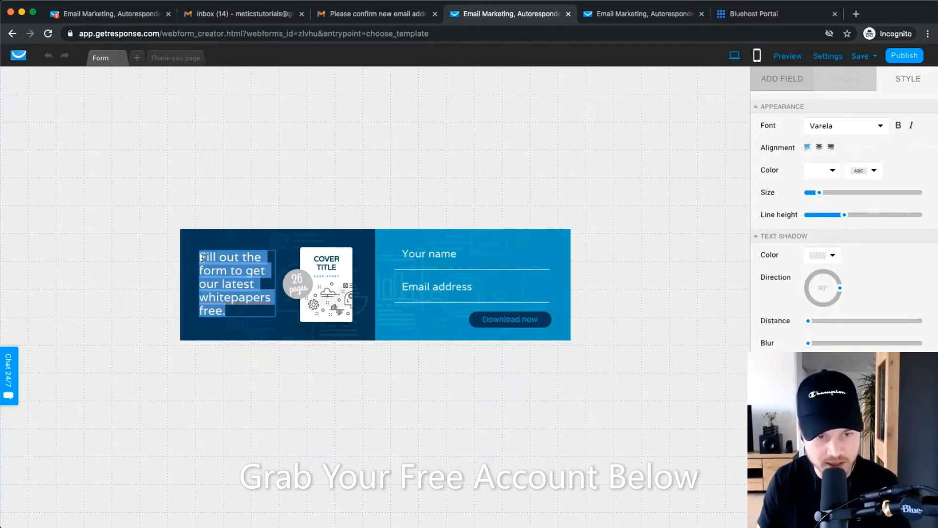
type("Get our ")
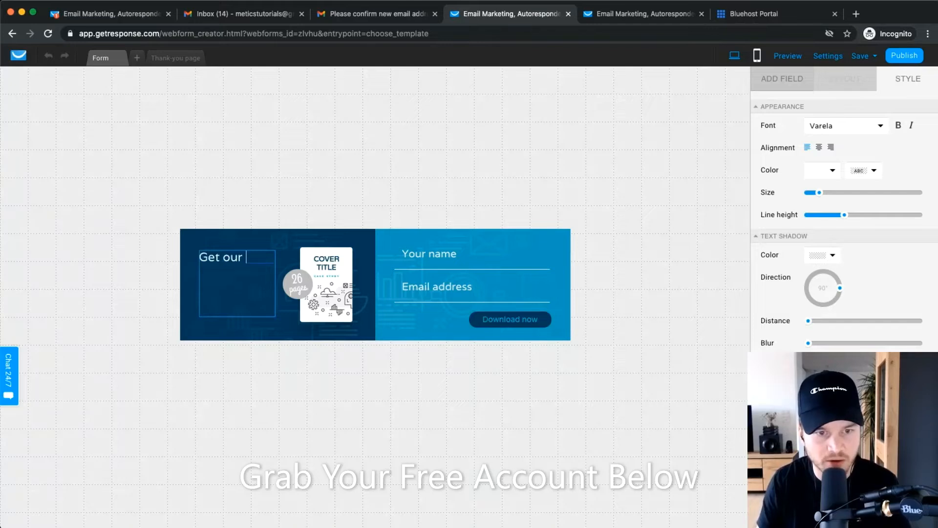
type("free youtube optim")
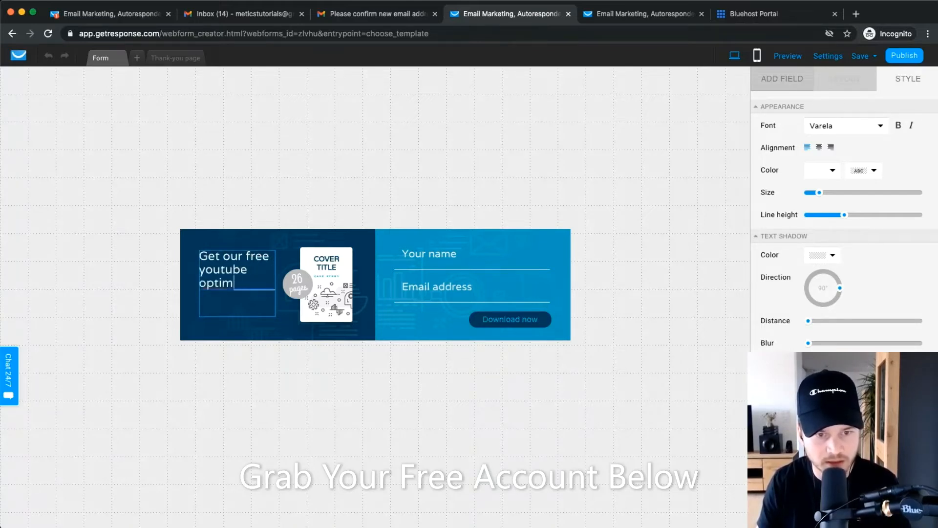
type("ization check")
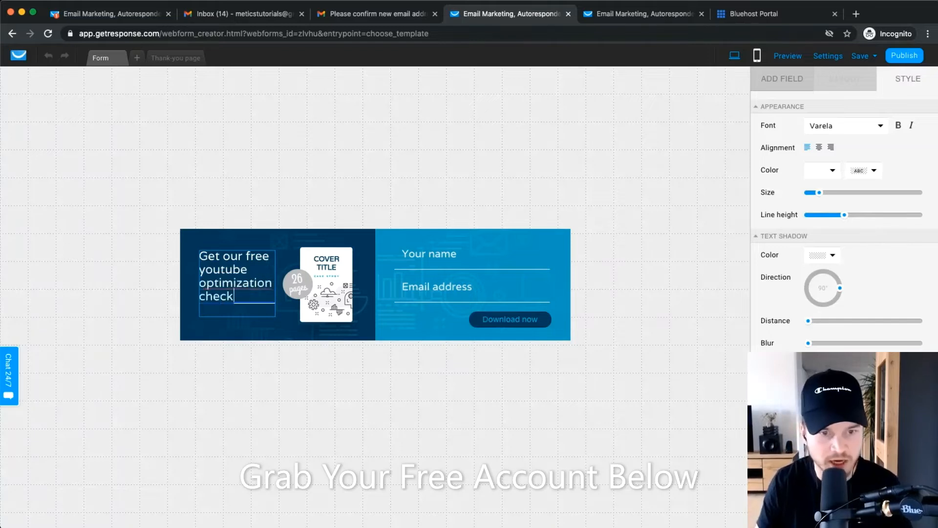
type("list here:")
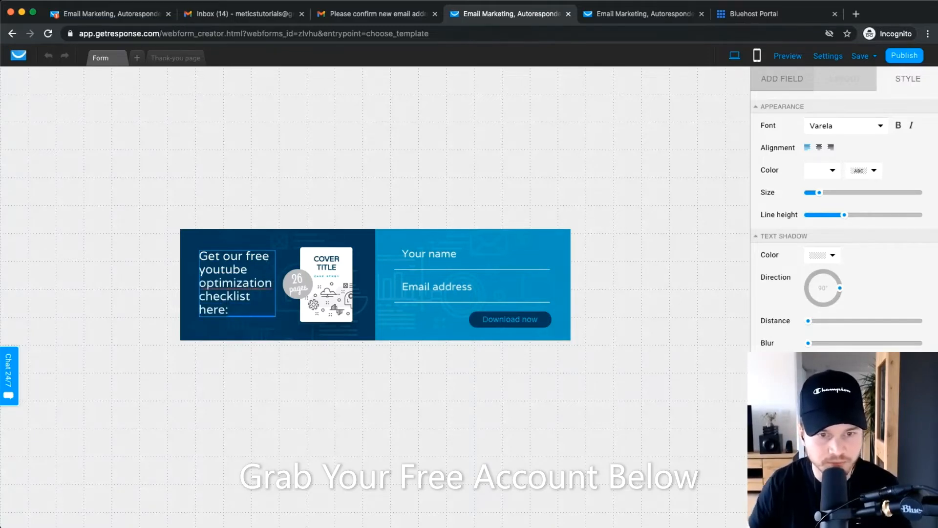
left_click(312, 280)
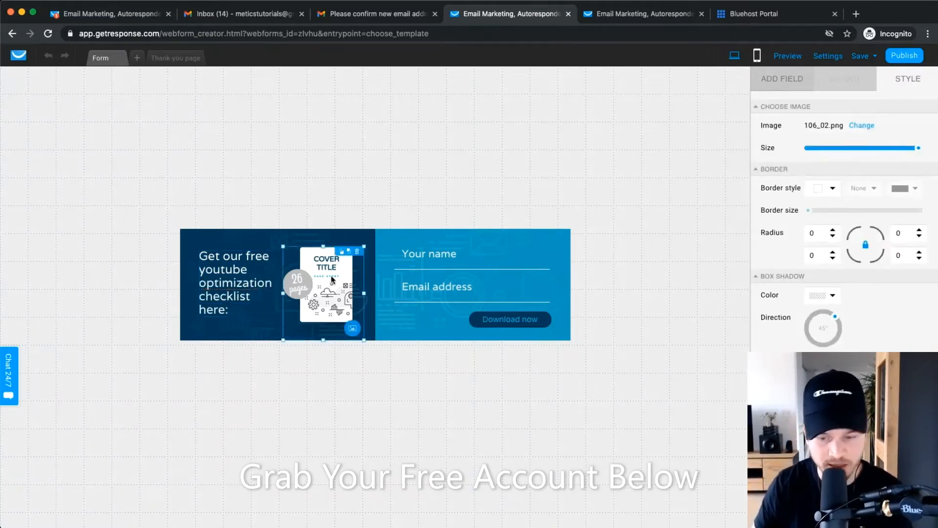
Upload Cover.png to the file library and use it as the form's cover image.
left_click(359, 330)
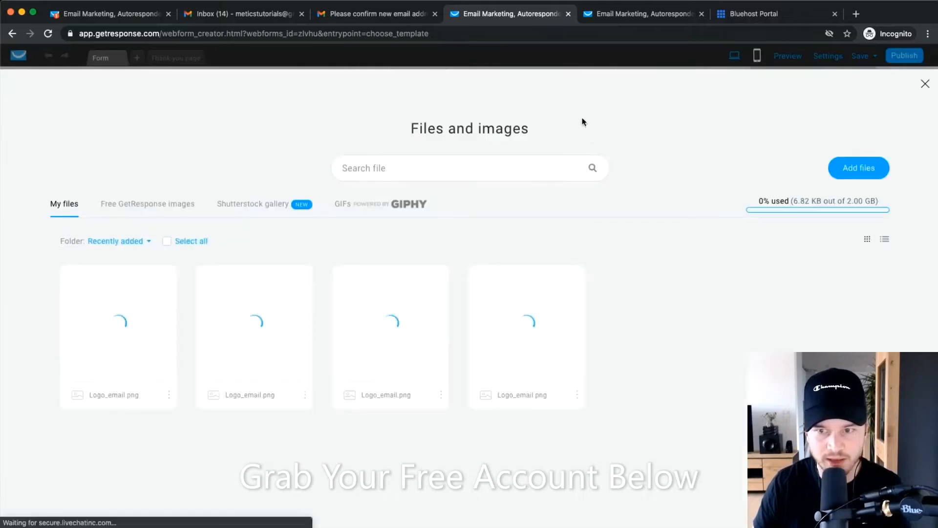
left_click(857, 165)
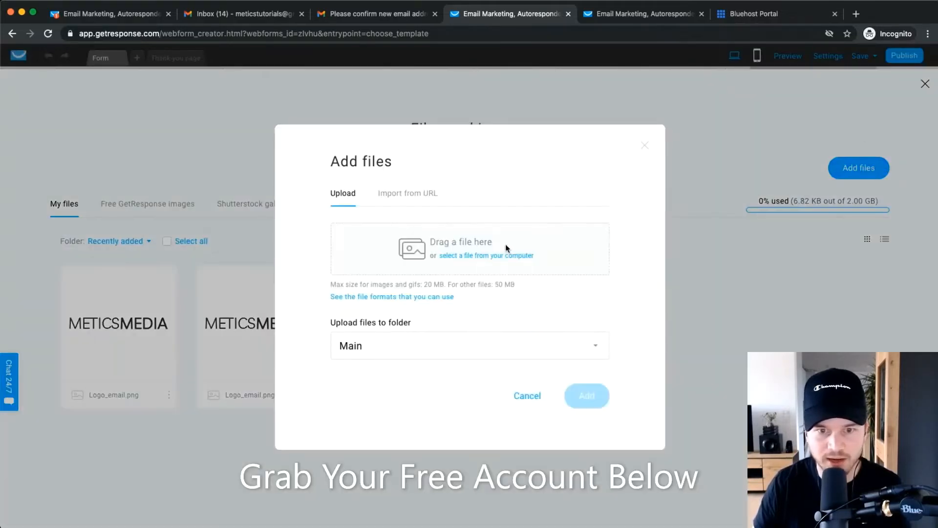
left_click(479, 255)
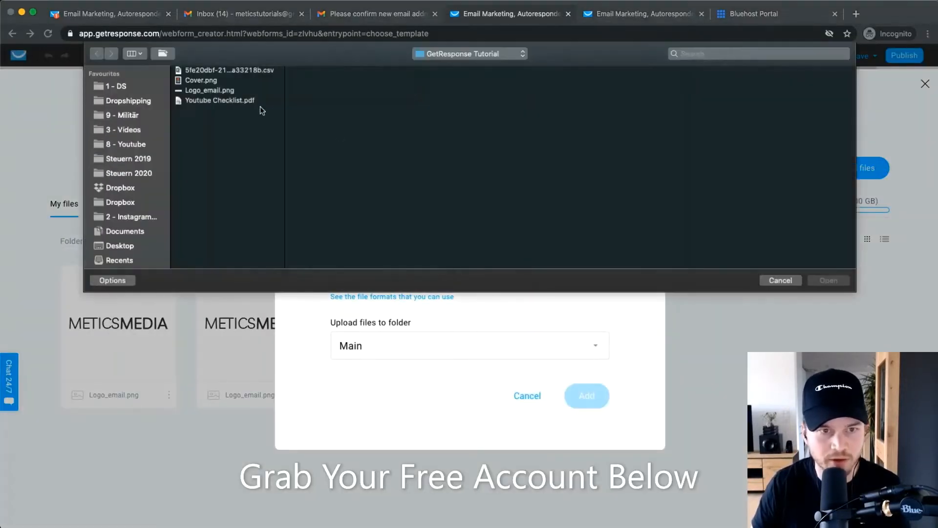
left_click(201, 80)
left_click(835, 280)
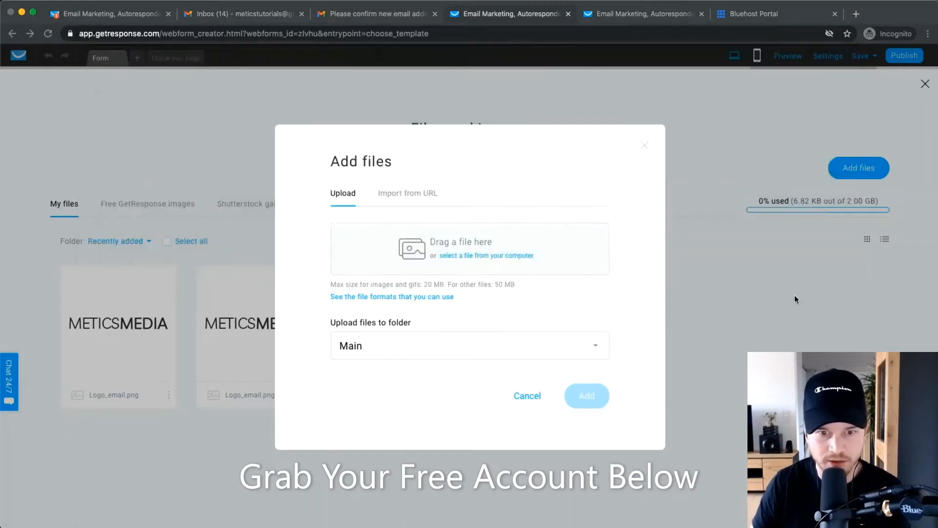
left_click(588, 409)
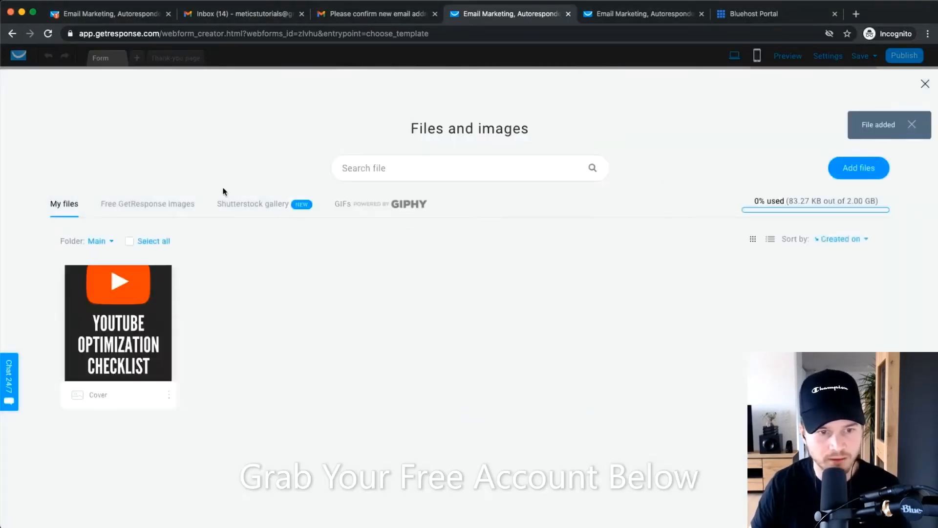
left_click(111, 327)
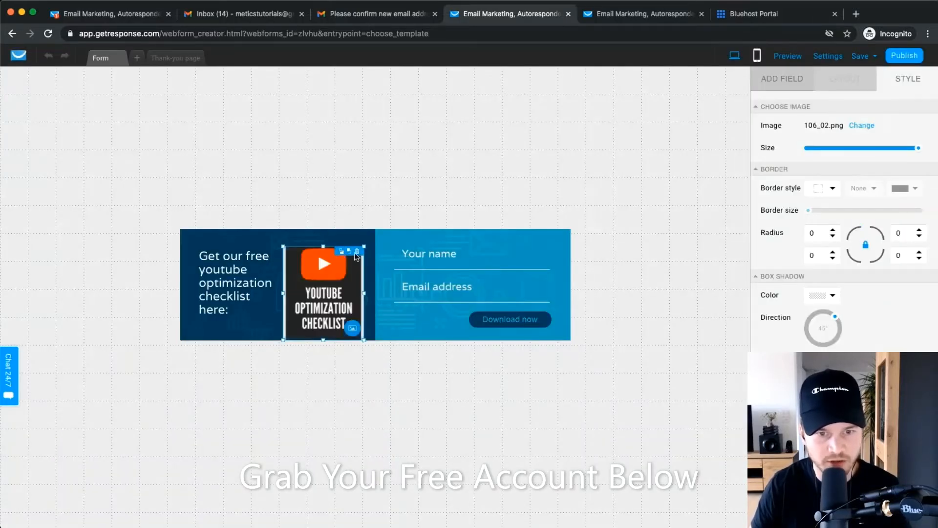
Shrink the checklist image, widen the form to about 768px, and move the name and email fields right.
left_click_drag(363, 244, 339, 260)
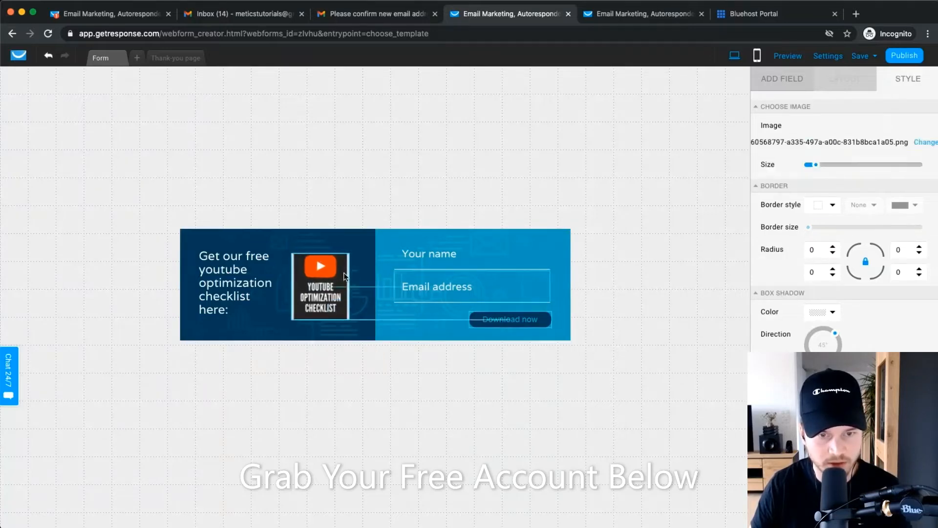
left_click(616, 279)
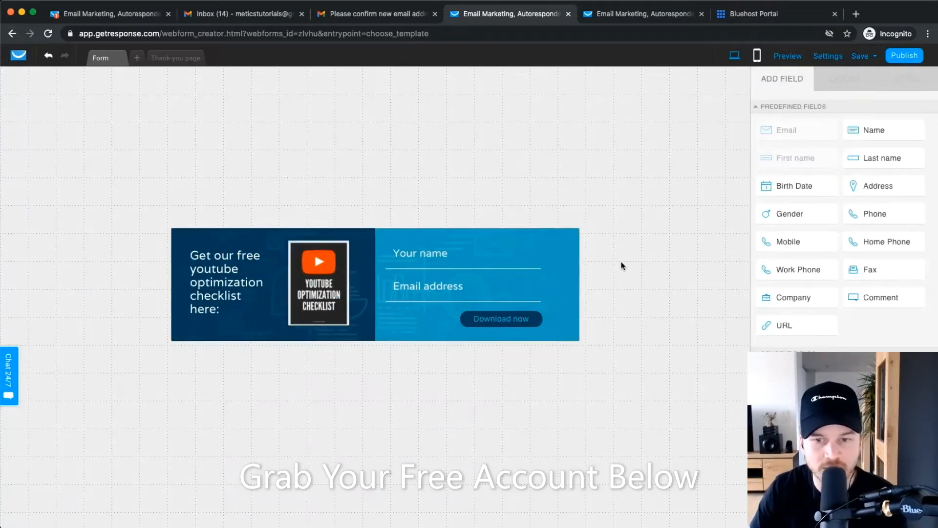
left_click(569, 267)
left_click_drag(580, 283, 624, 281)
left_click(374, 248)
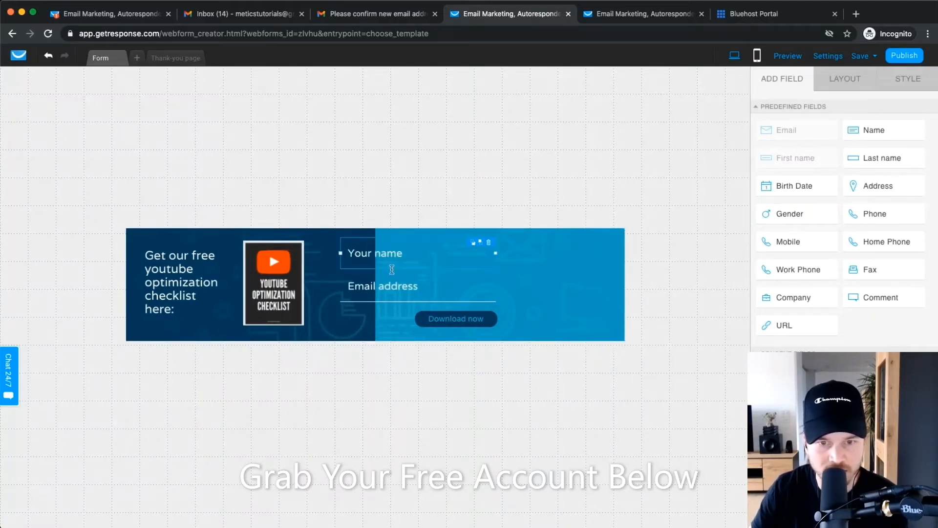
left_click_drag(390, 255, 447, 256)
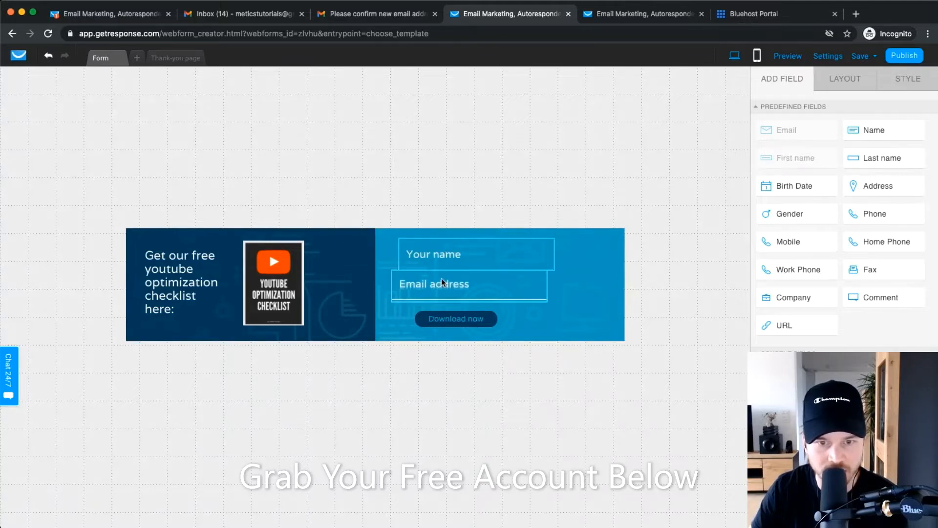
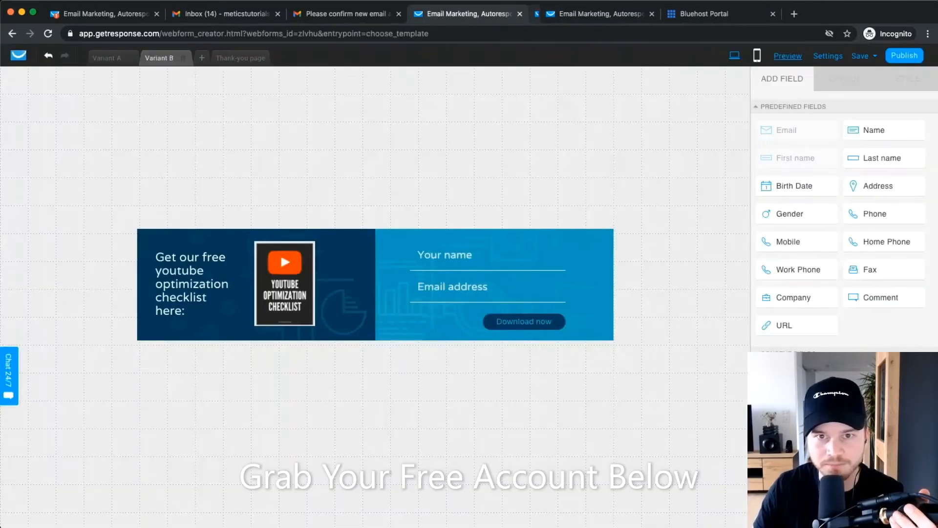
Close the Preview tab and go back to the web form editor with the YouTube checklist form.
left_click(874, 56)
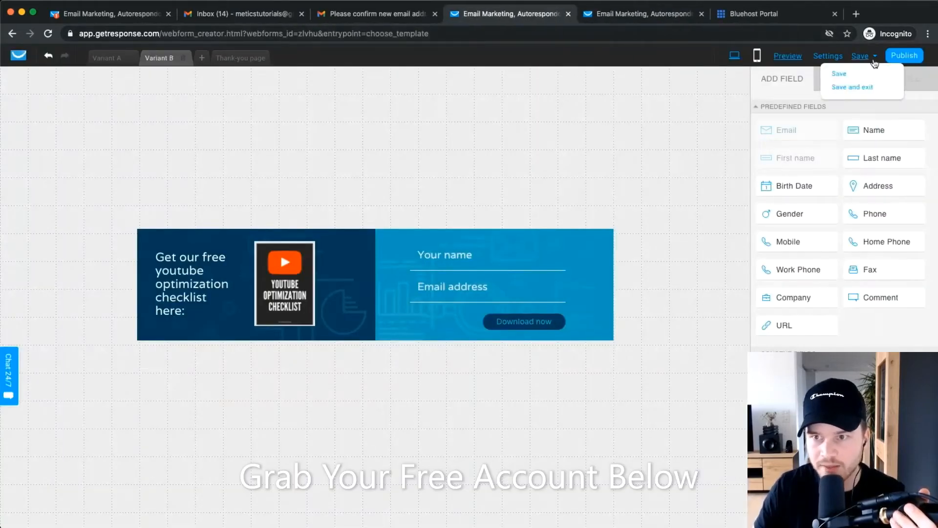
In the form settings, rename the web form to 'Youtube Checklist'.
left_click(831, 57)
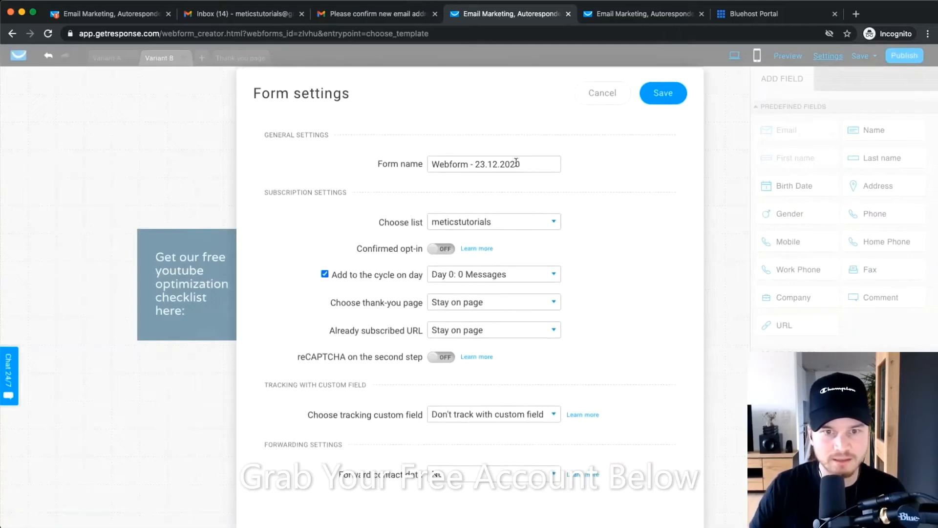
left_click_drag(534, 163, 409, 166)
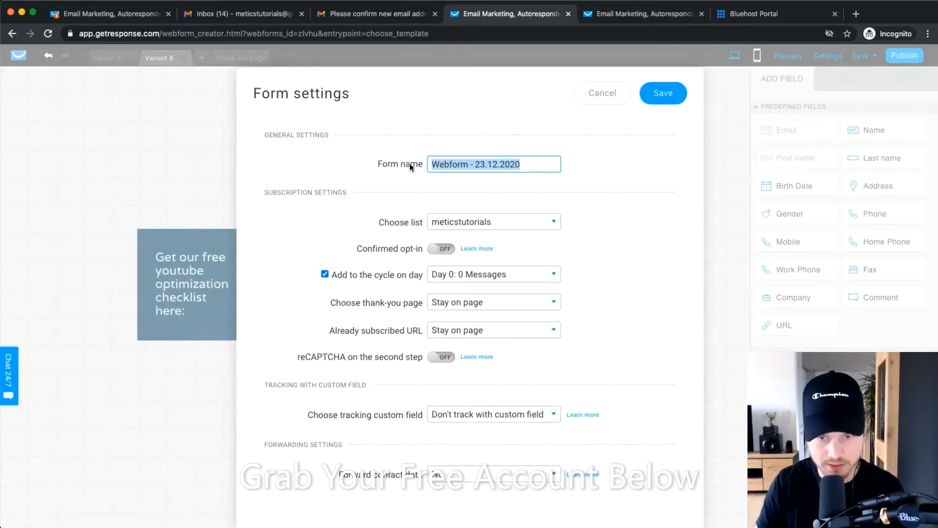
type("Youtube Checklist")
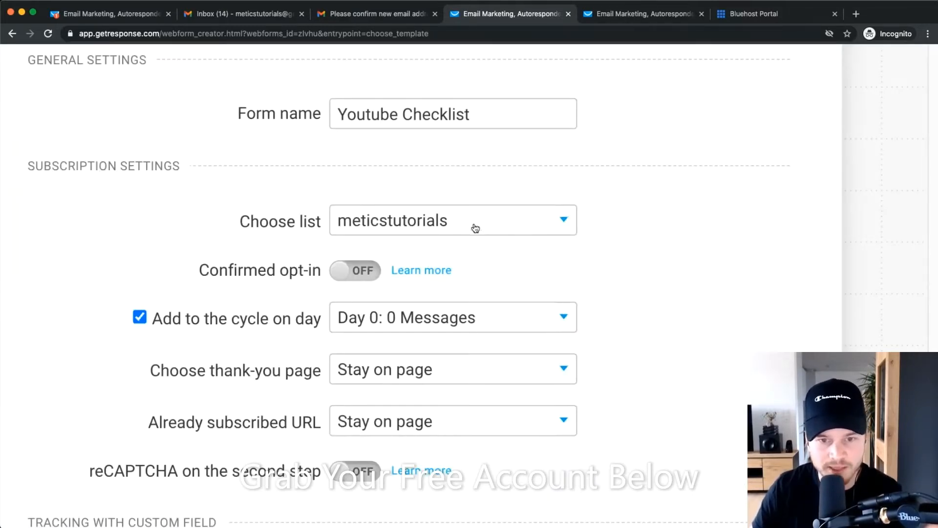
Leave the cycle day as is and uncheck 'Add to the cycle on day'.
scroll(630, 231, "down", 5)
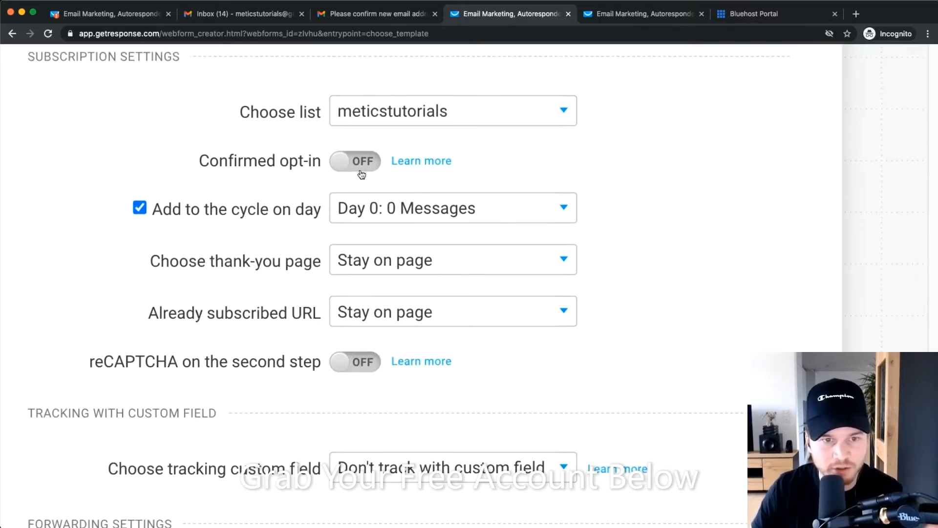
scroll(655, 231, "down", 3)
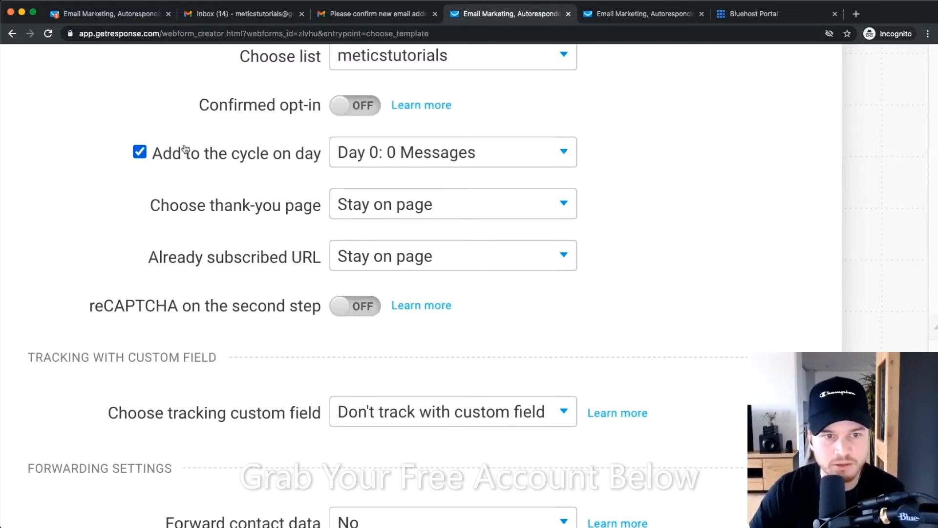
left_click(368, 155)
left_click(611, 185)
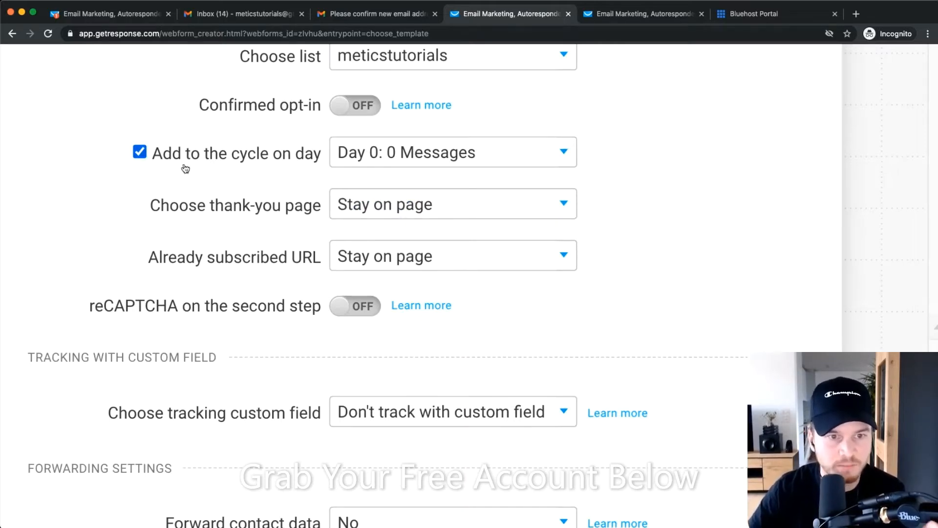
left_click(140, 152)
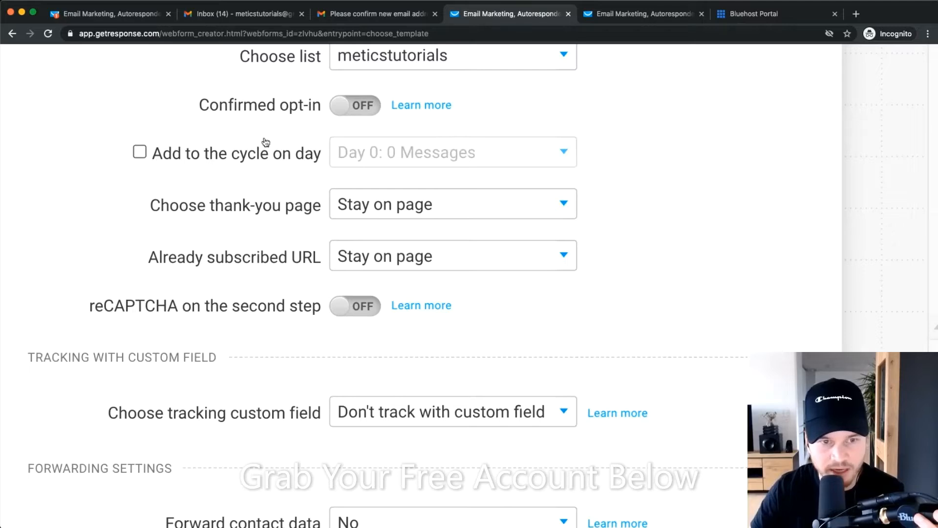
left_click(146, 151)
left_click(147, 151)
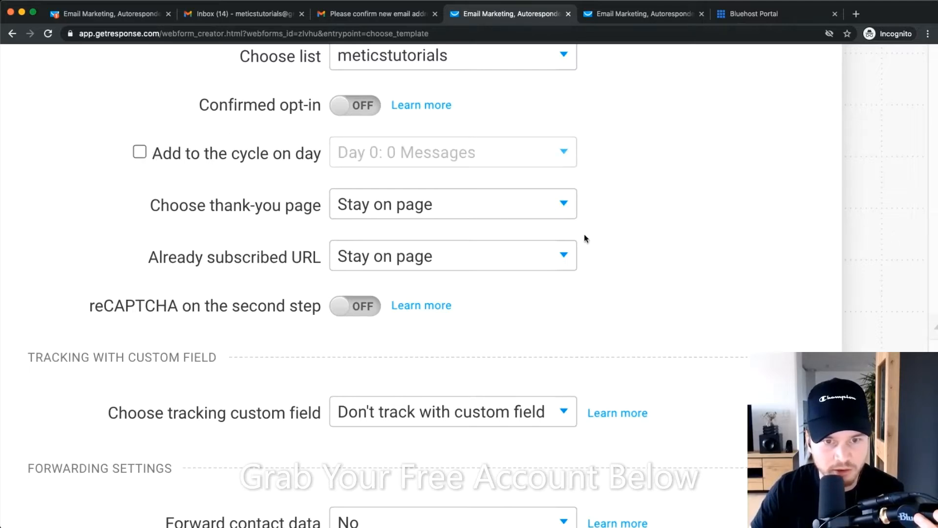
scroll(657, 226, "down", 2)
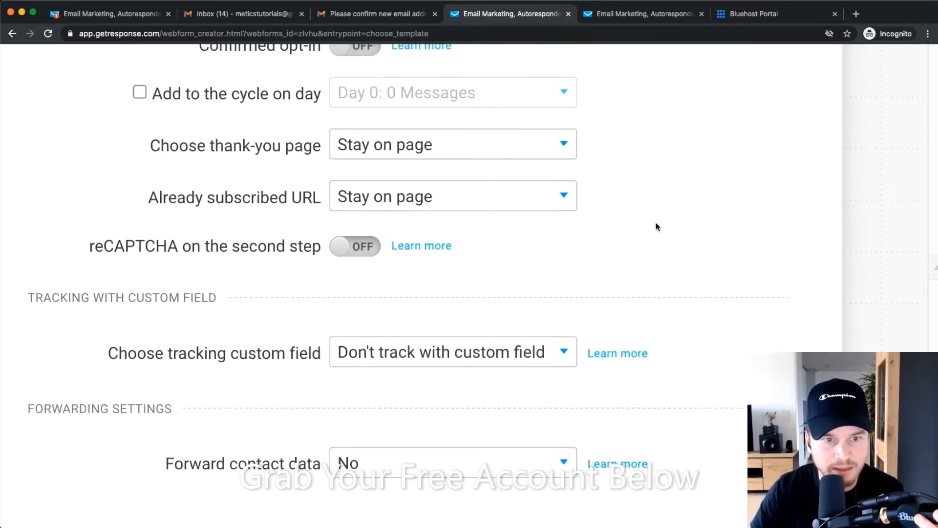
Keep 'Stay on page' for both the thank-you page and already-subscribed visitors.
left_click(412, 153)
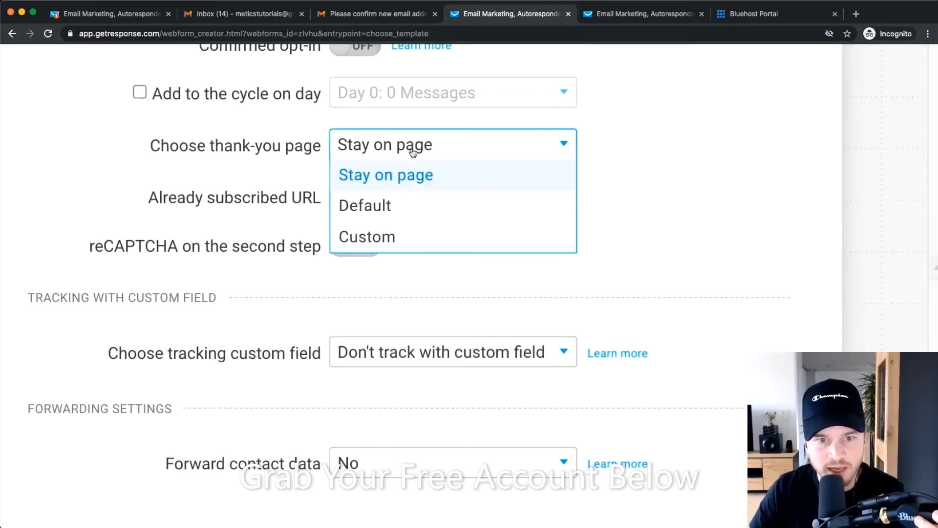
left_click(404, 184)
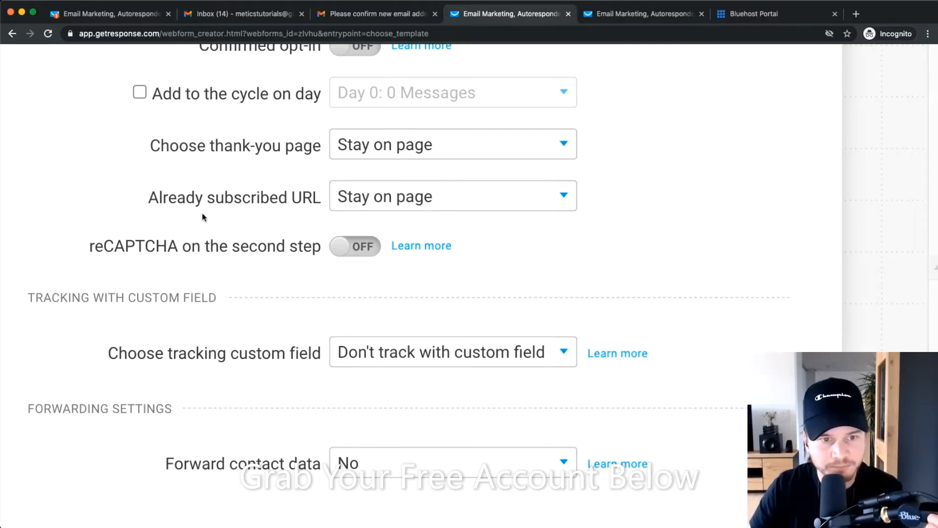
left_click(386, 201)
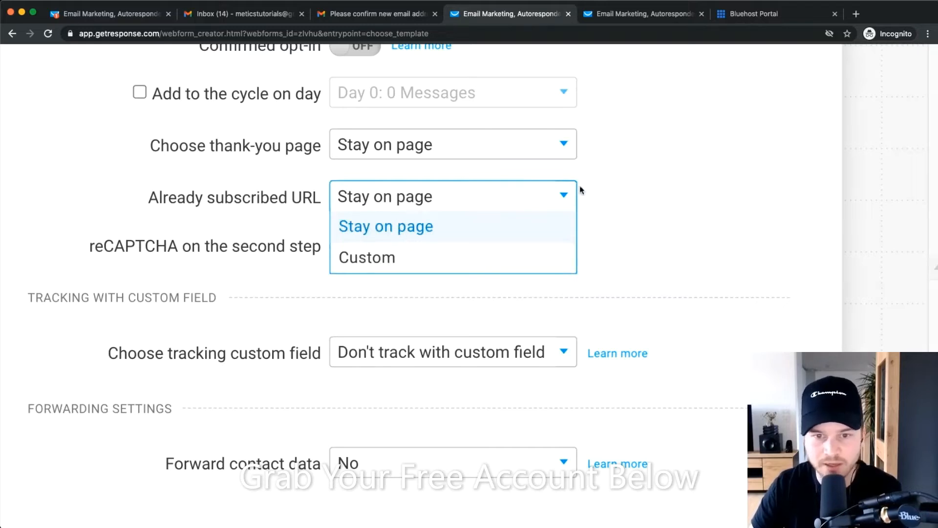
left_click(667, 199)
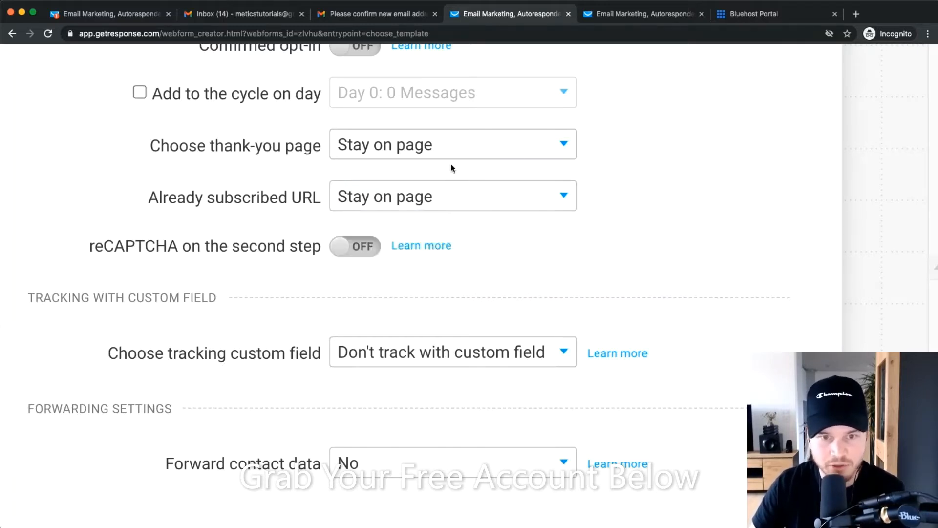
scroll(635, 248, "down", 2)
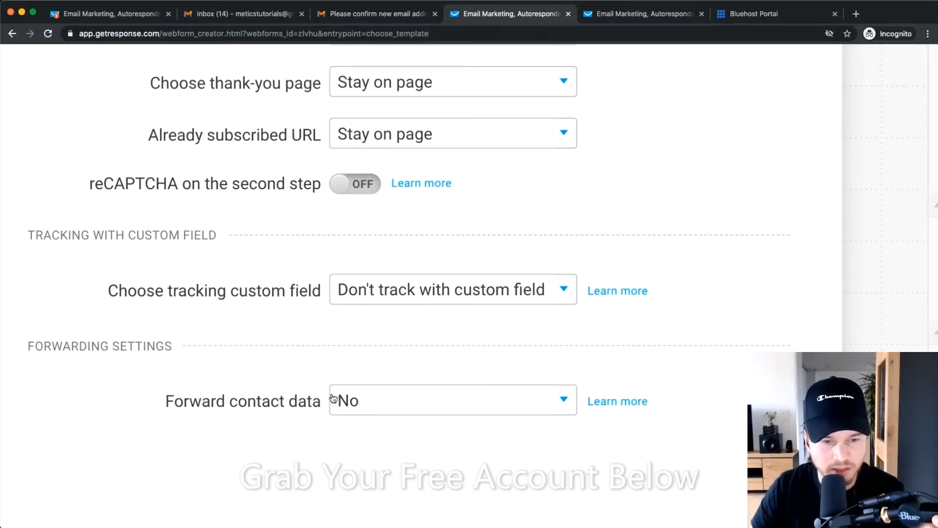
Leave contact data forwarding at No and save the form settings.
left_click(477, 396)
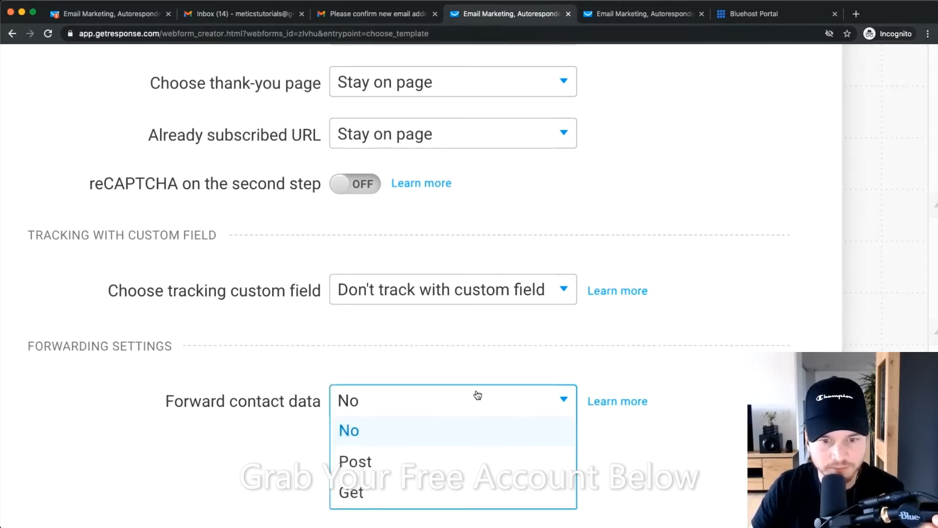
left_click(508, 358)
scroll(592, 296, "down", 5)
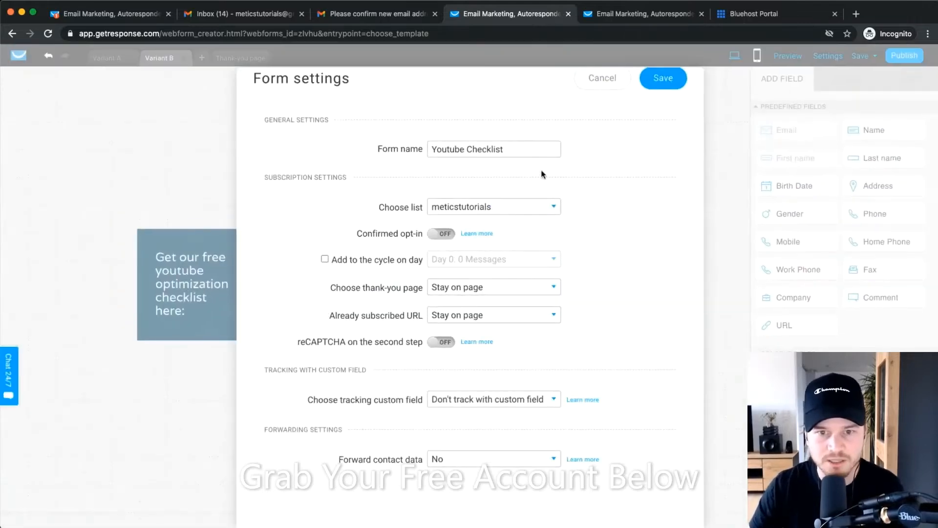
scroll(543, 175, "up", 1)
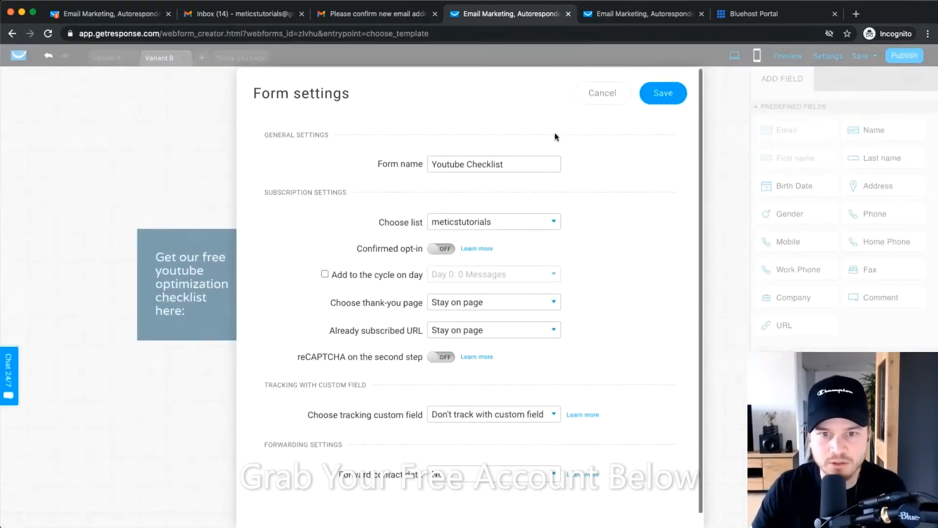
left_click(662, 94)
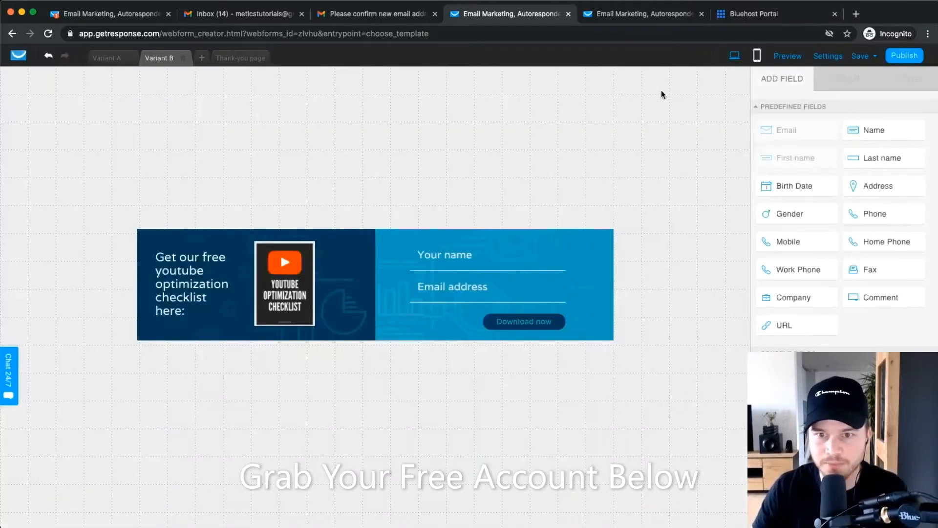
Publish the Youtube Checklist form and select its JavaScript embed code.
left_click(909, 58)
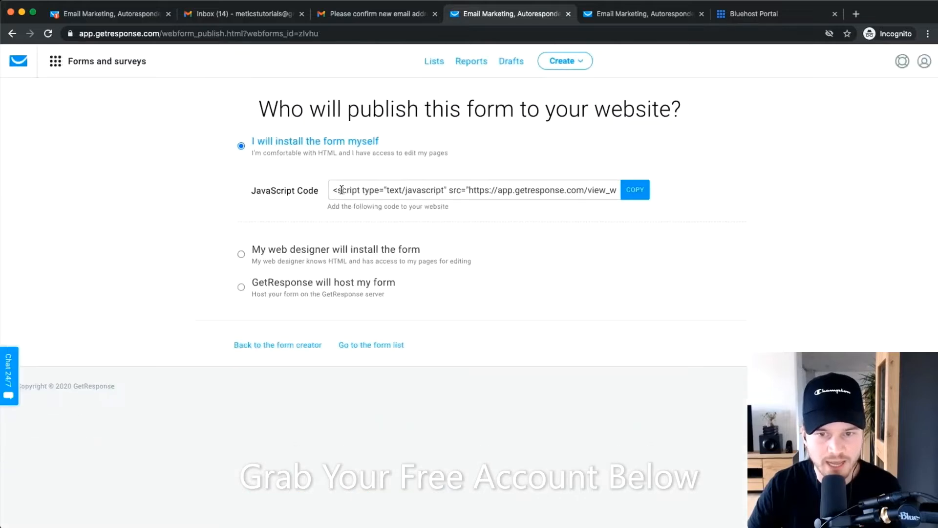
double_click(415, 190)
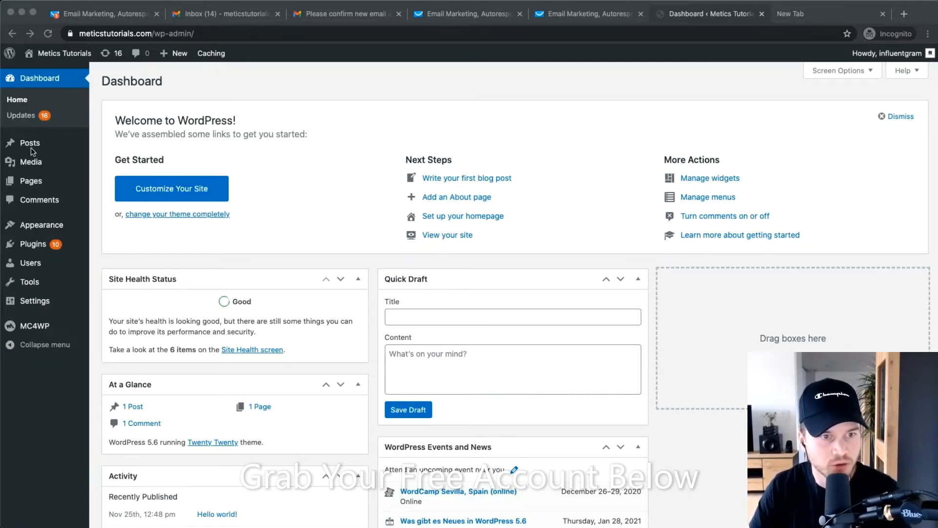
Open the 'Hello world!' post from the WordPress posts list for editing.
mouse_move(43, 145)
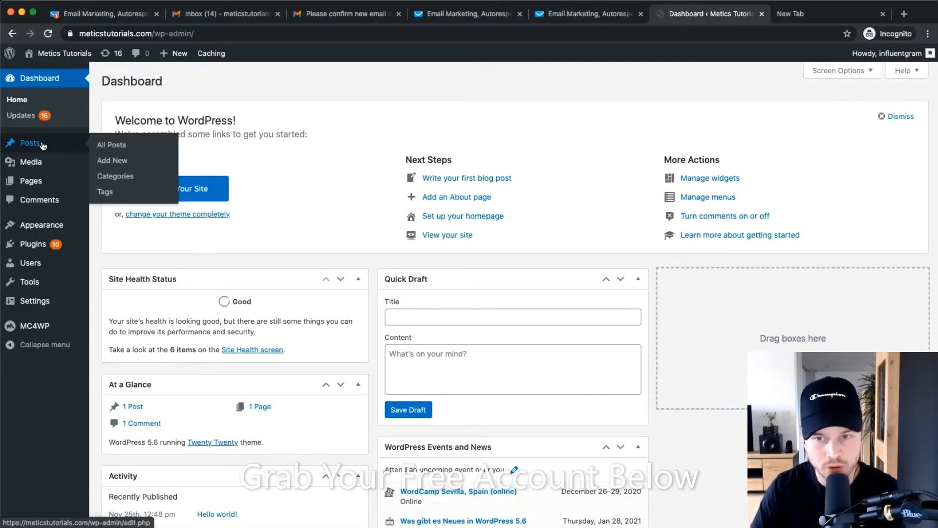
left_click(124, 145)
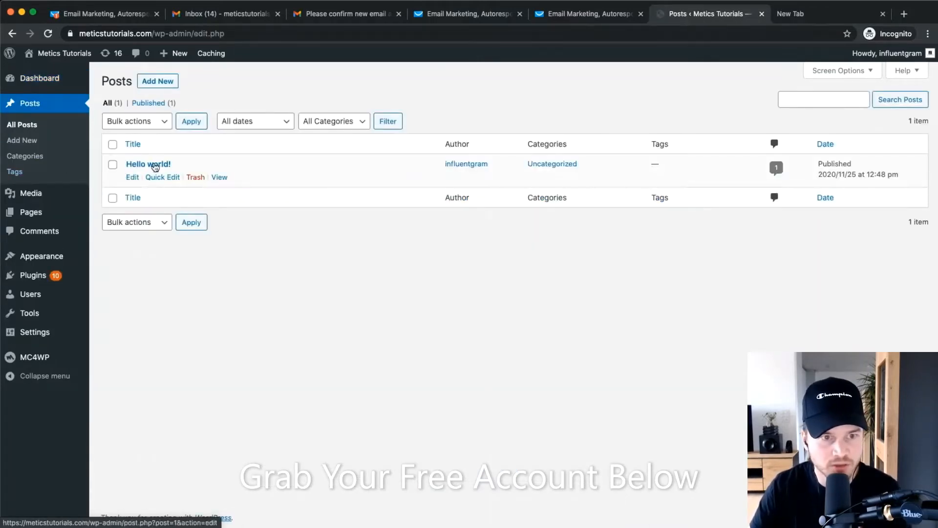
left_click(152, 165)
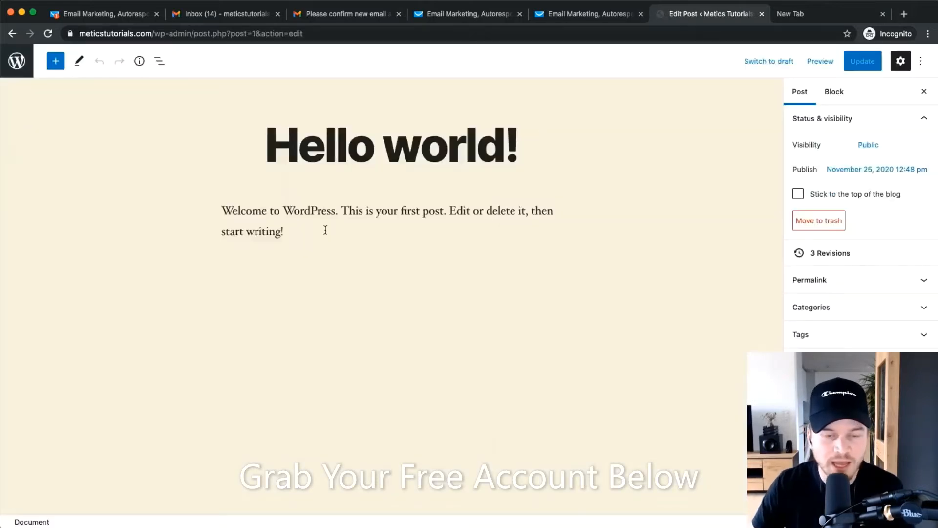
Add a '999' placeholder paragraph below the welcome text and open the editor options menu.
left_click(326, 232)
key("Return")
key("Return")
key("Return")
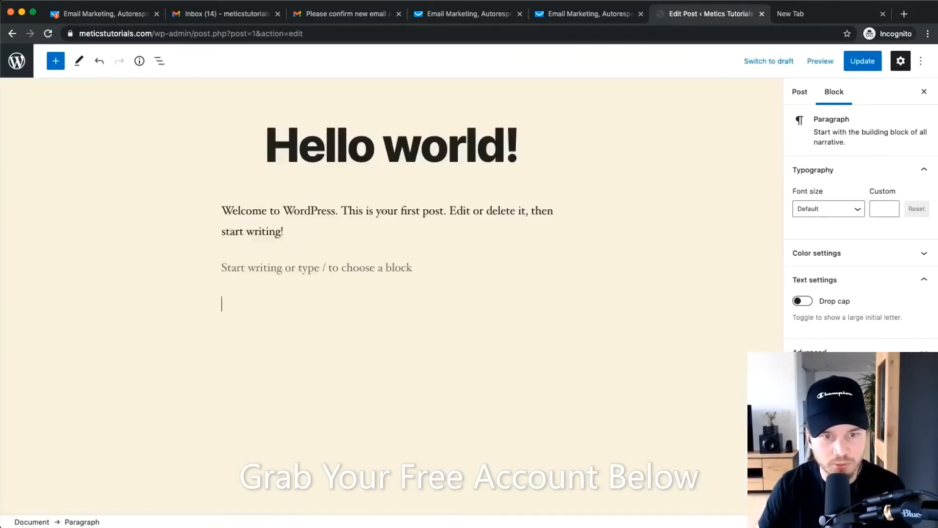
key("BackSpace")
key("BackSpace")
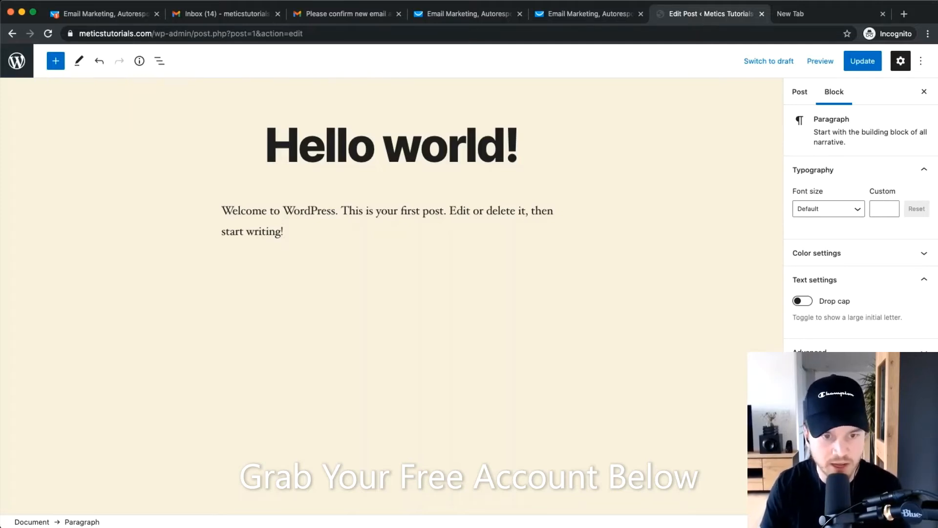
type("999")
scroll(254, 261, "up", 5)
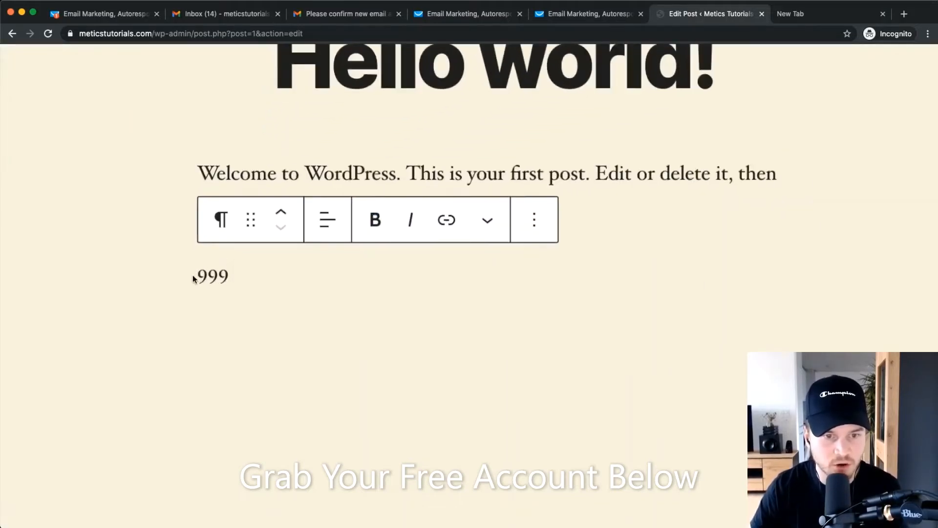
left_click_drag(197, 275, 244, 274)
left_click(245, 275)
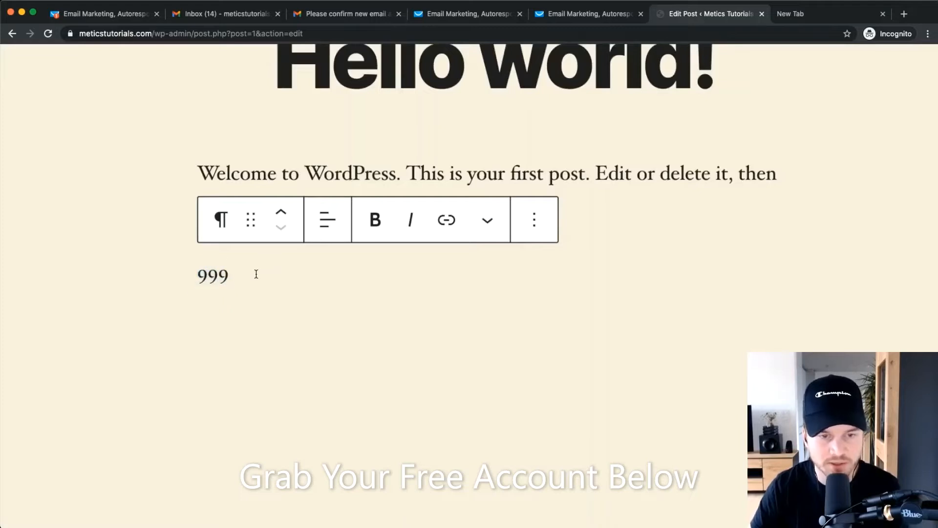
scroll(254, 274, "down", 5)
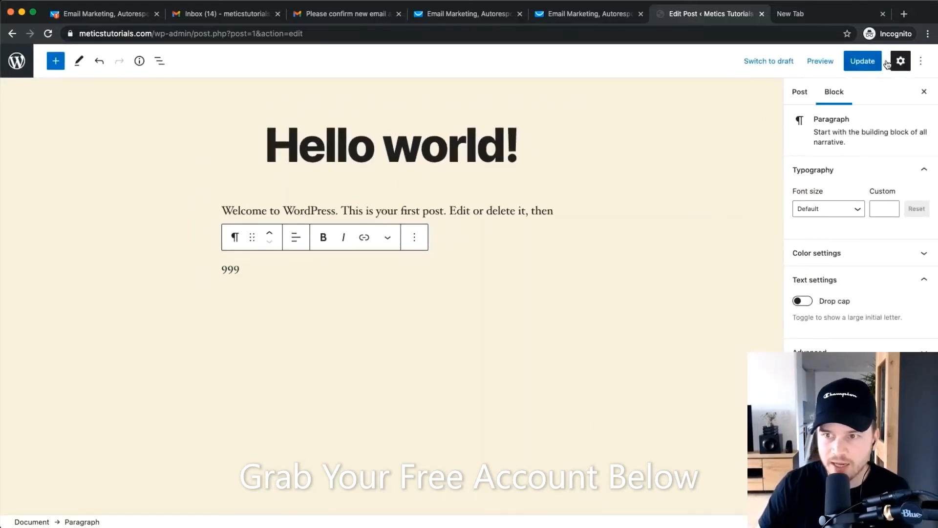
left_click(921, 60)
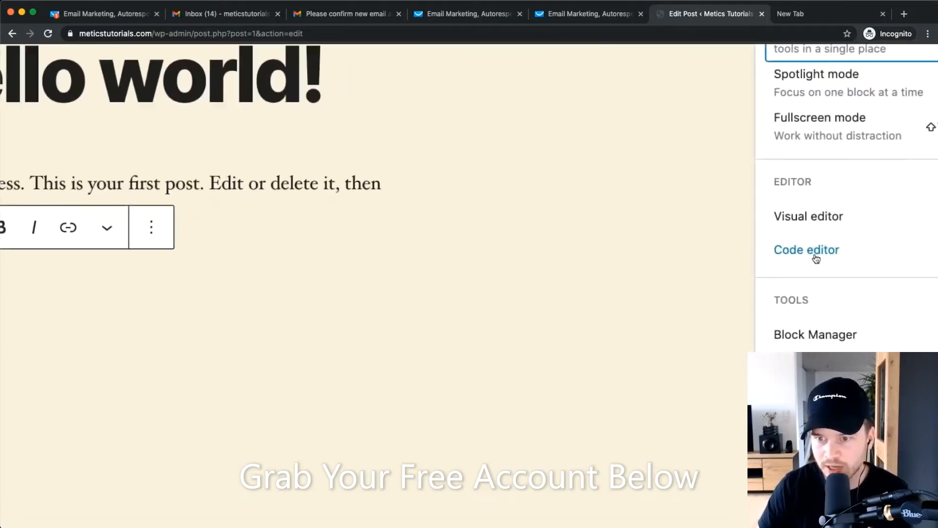
Switch the post to the Code editor and copy the form's JavaScript code from GetResponse.
left_click(814, 252)
left_click(239, 295)
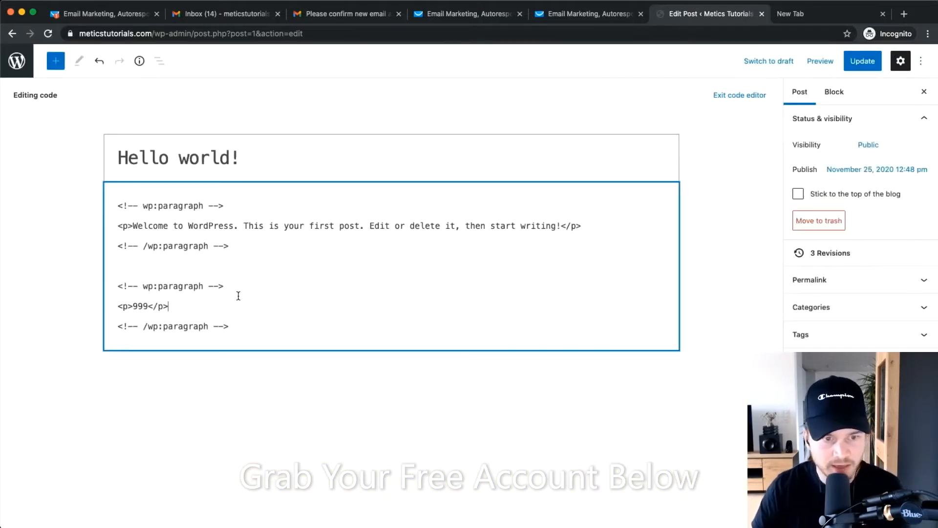
left_click(579, 14)
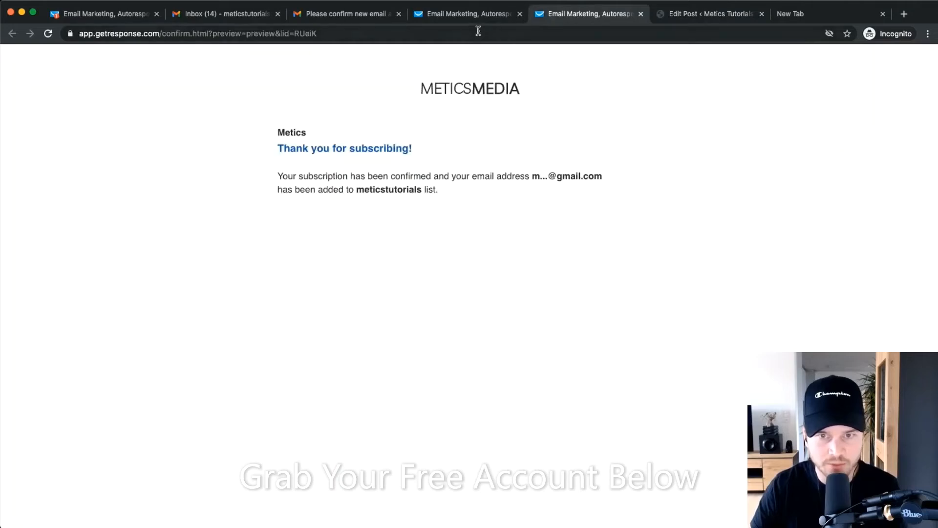
left_click(641, 13)
left_click(469, 14)
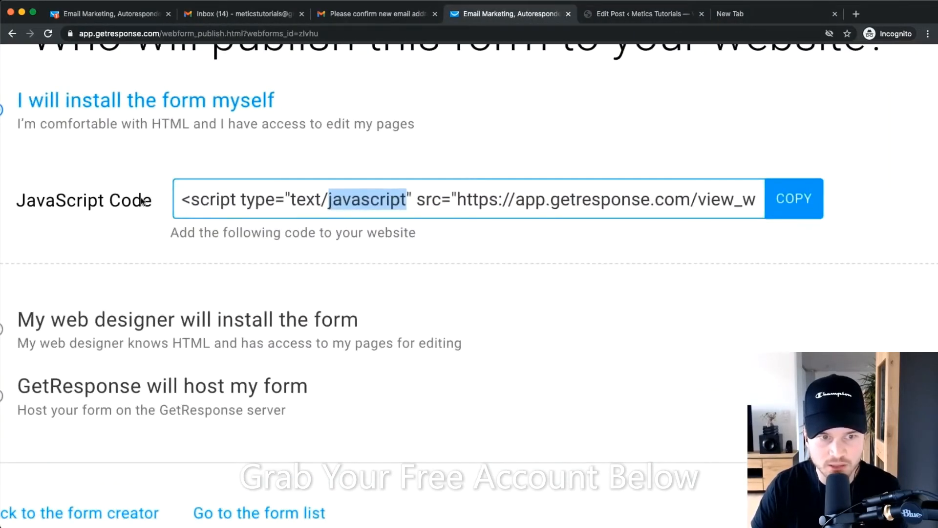
left_click(783, 198)
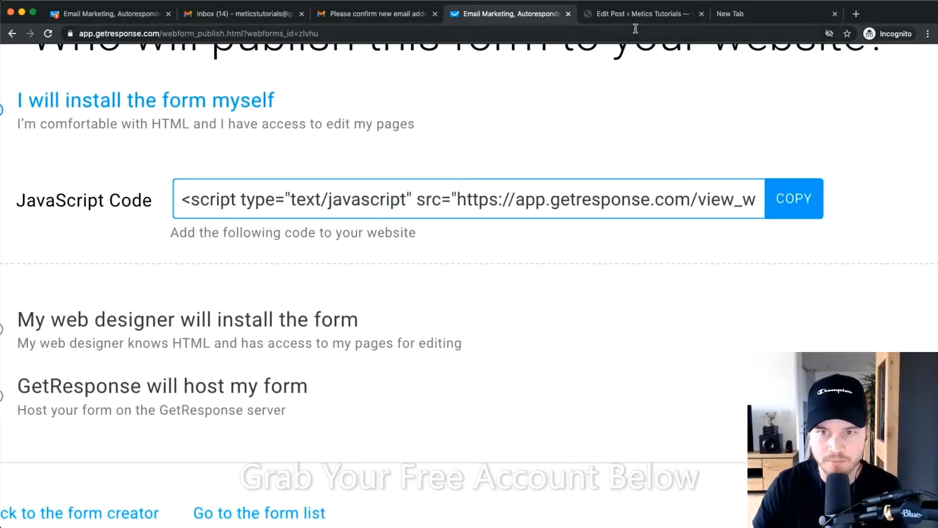
left_click(630, 15)
Paste the form script over the 999 placeholder in the post code and update the post.
scroll(184, 292, "left", 3)
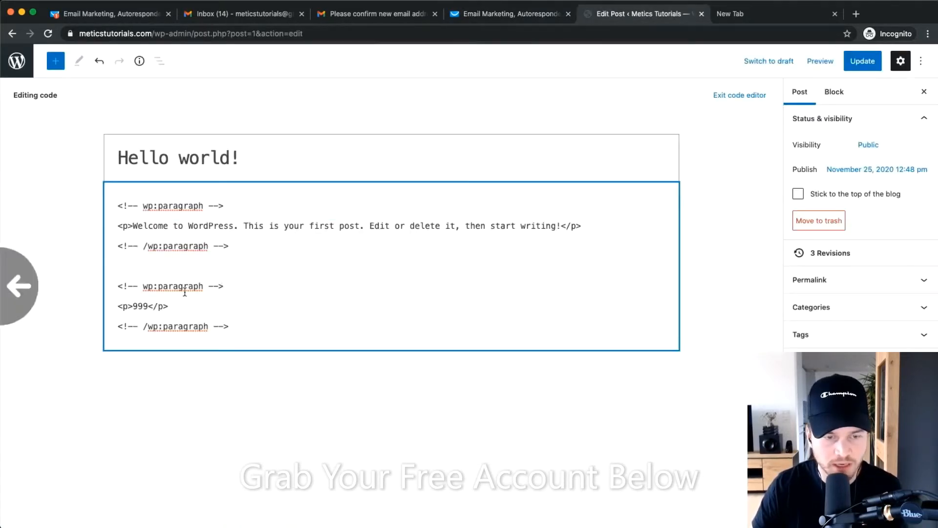
scroll(130, 303, "up", 5)
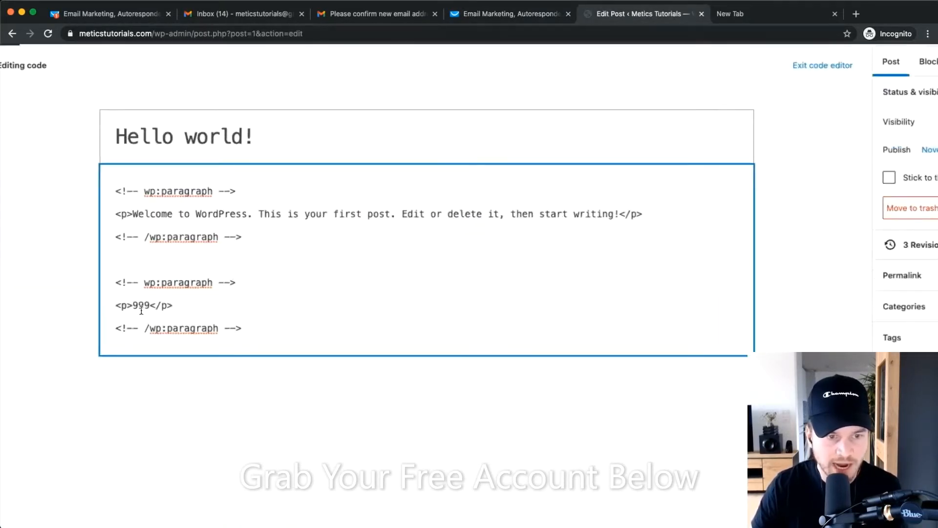
scroll(194, 308, "left", 3)
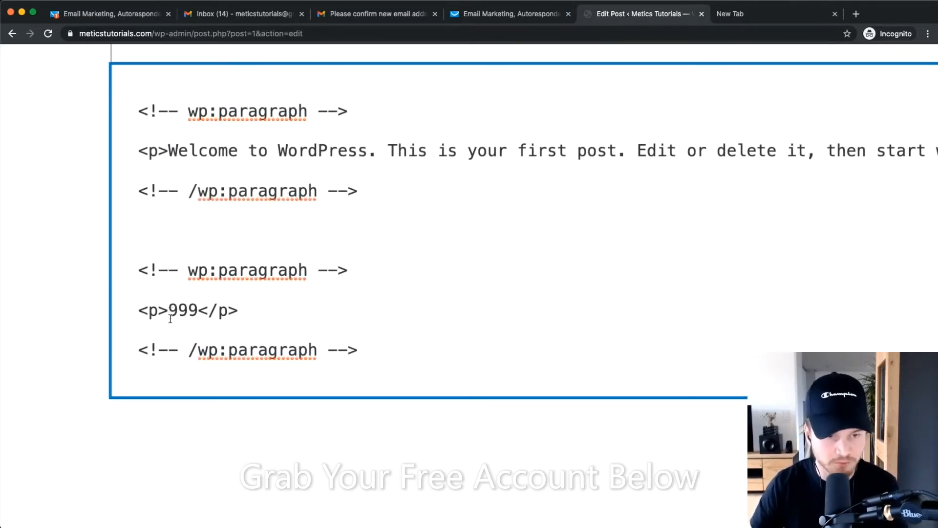
left_click_drag(169, 309, 198, 309)
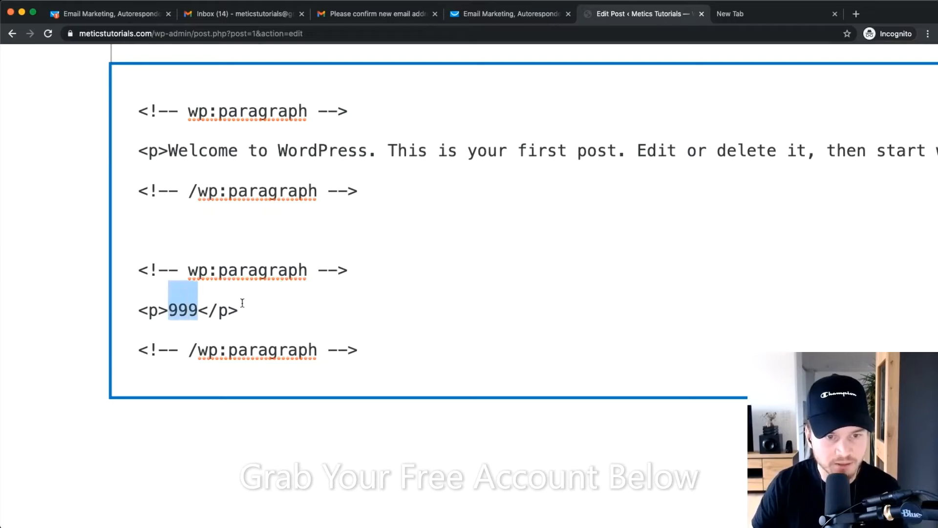
right_click(186, 311)
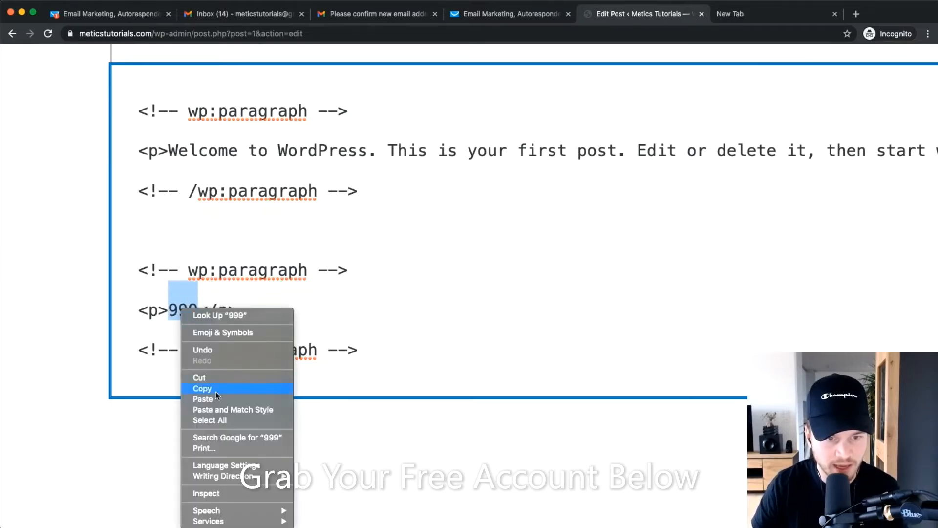
left_click(205, 398)
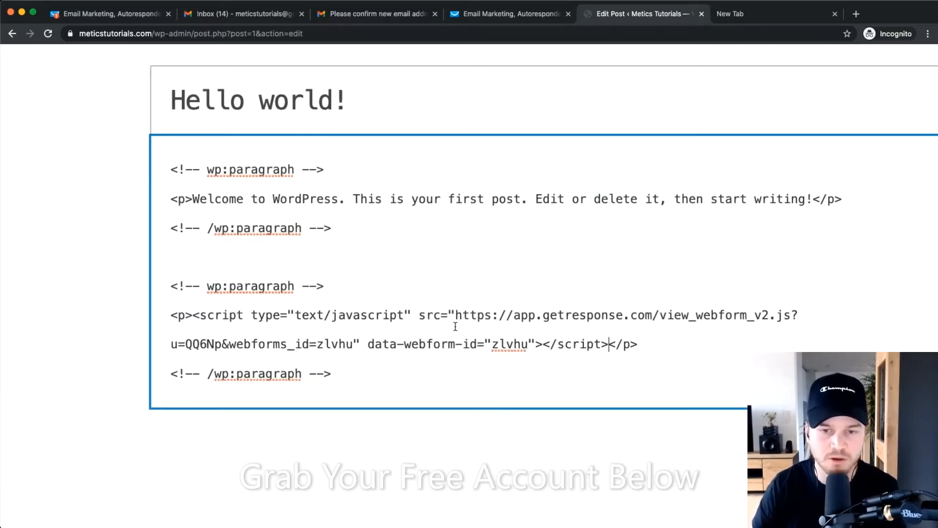
left_click(862, 59)
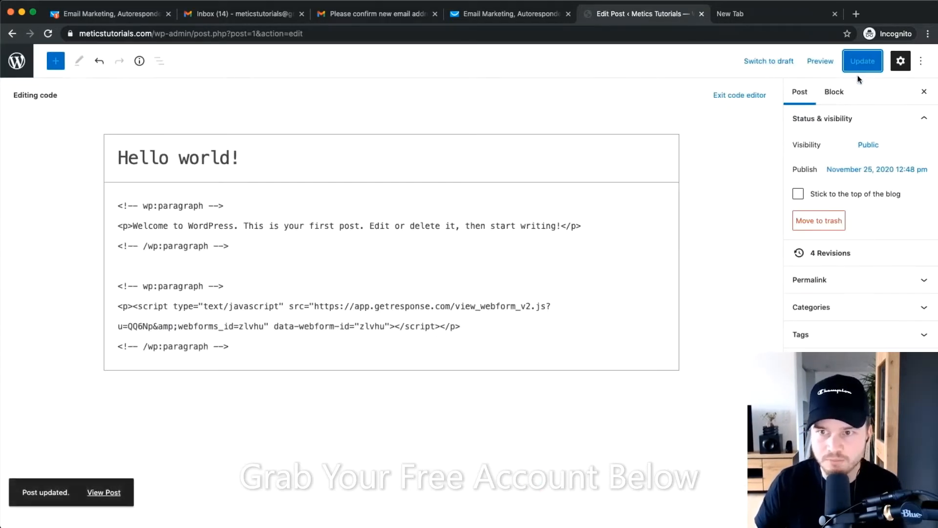
left_click(821, 60)
Preview the post in a new tab and submit a test name and email via Download now.
left_click(718, 164)
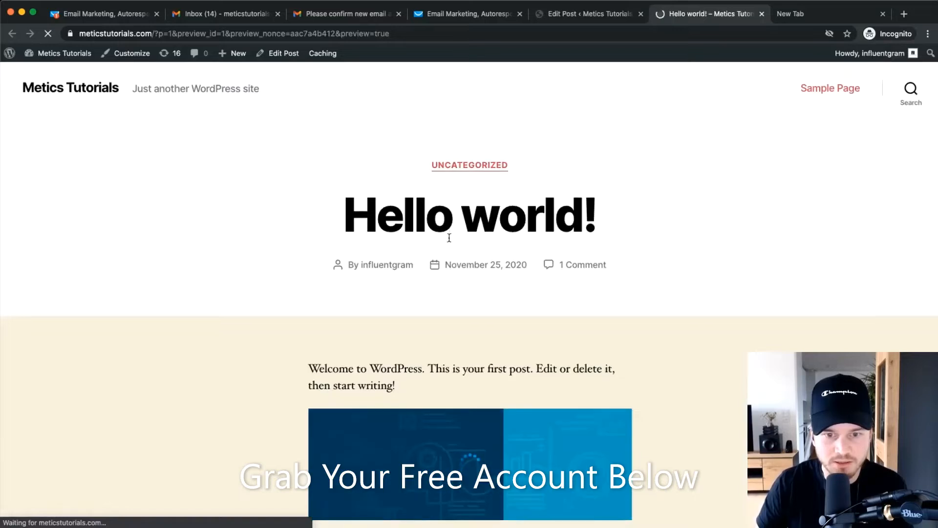
scroll(454, 244, "down", 3)
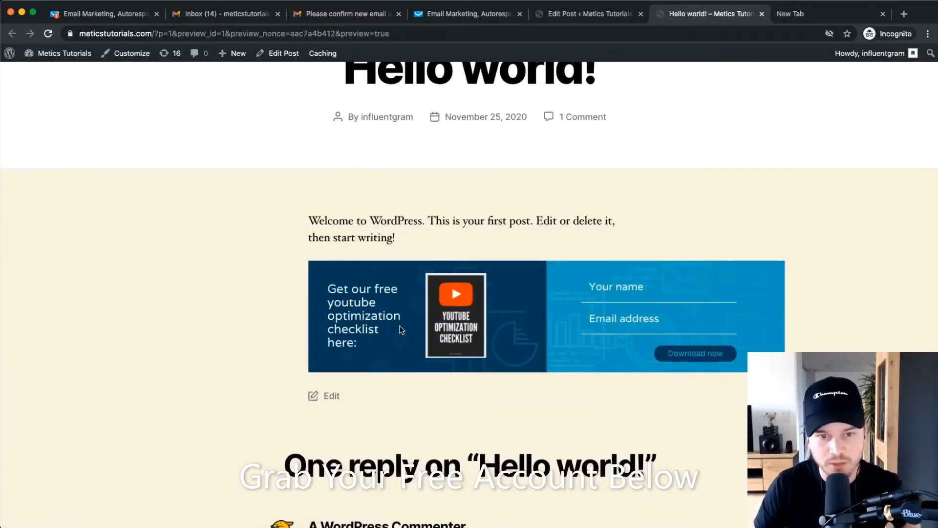
left_click(627, 278)
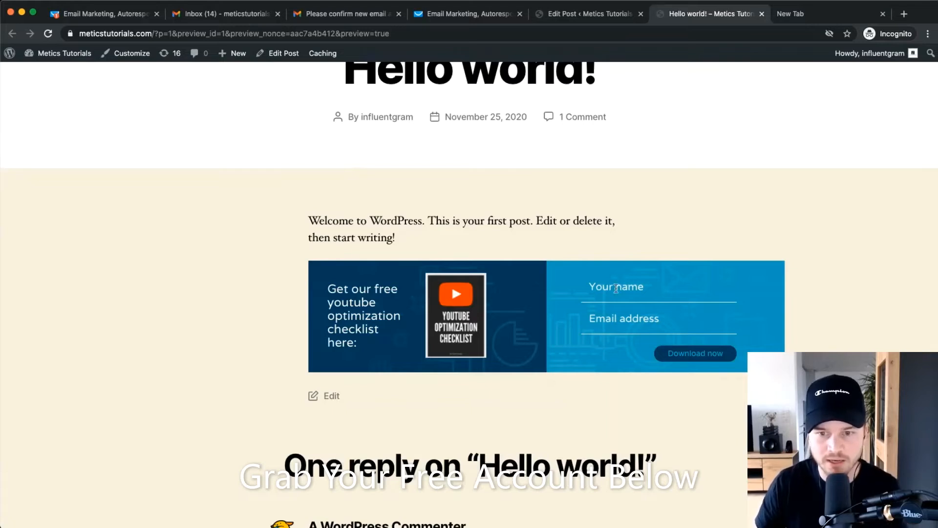
key("Tab")
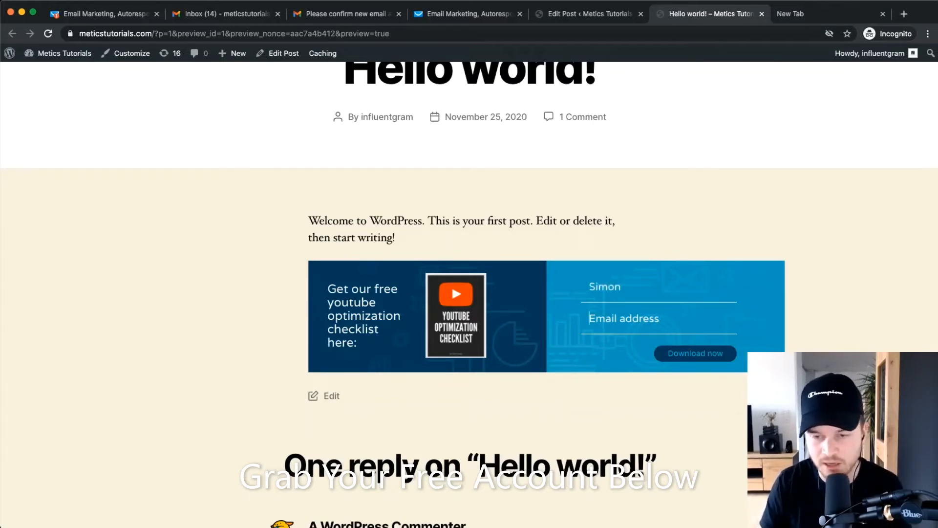
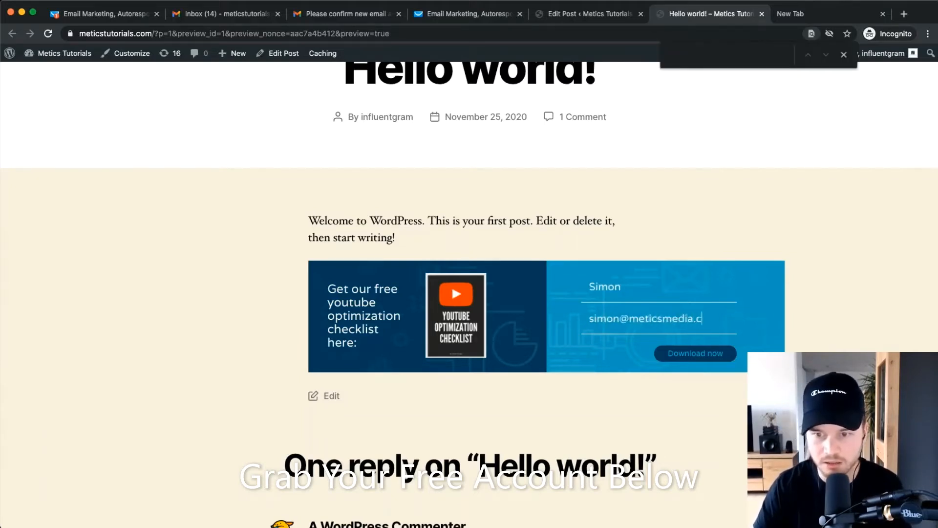
left_click(694, 354)
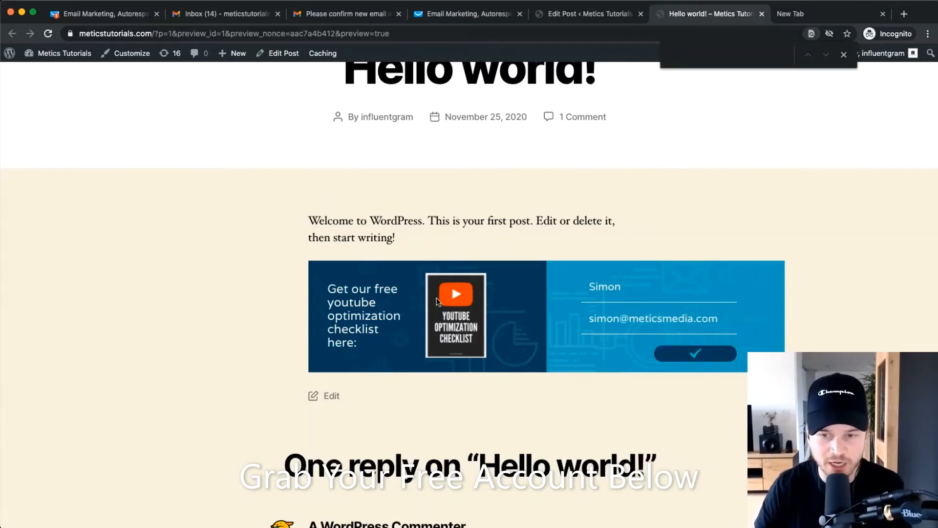
Return to the GetResponse form publishing tab and zoom the page out.
scroll(440, 294, "down", 3)
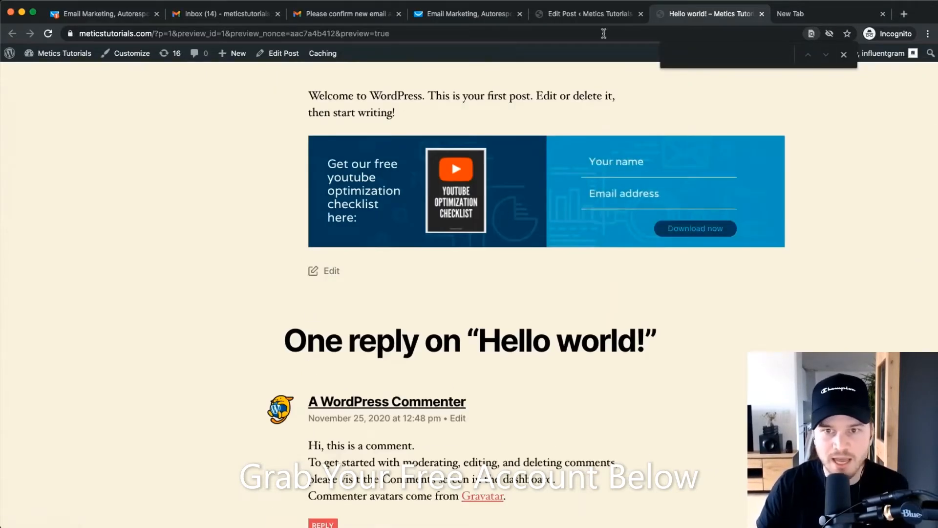
left_click(494, 10)
key("super+minus")
key("super+minus")
key("super+minus")
key("super+minus")
key("super+minus")
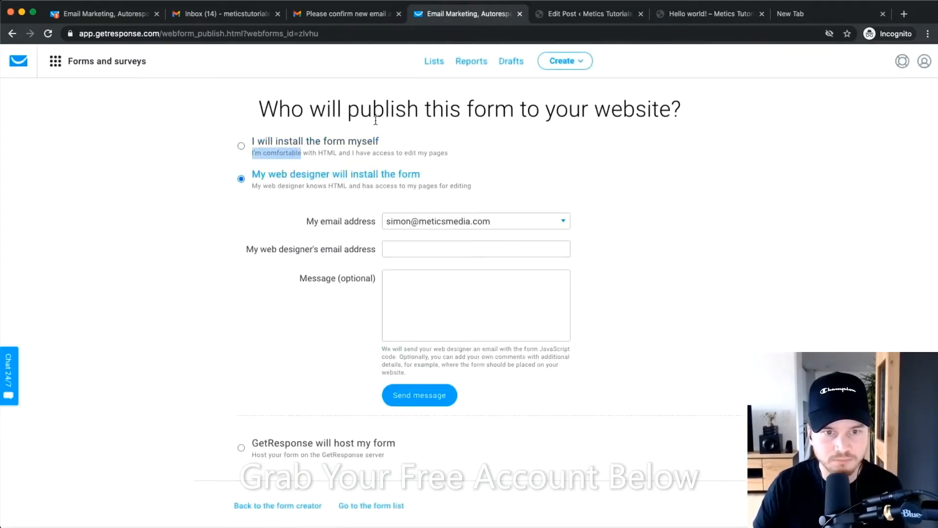
Confirm the test contact appears in the meticstutorials list, added via Form, then return to the preview.
left_click(288, 141)
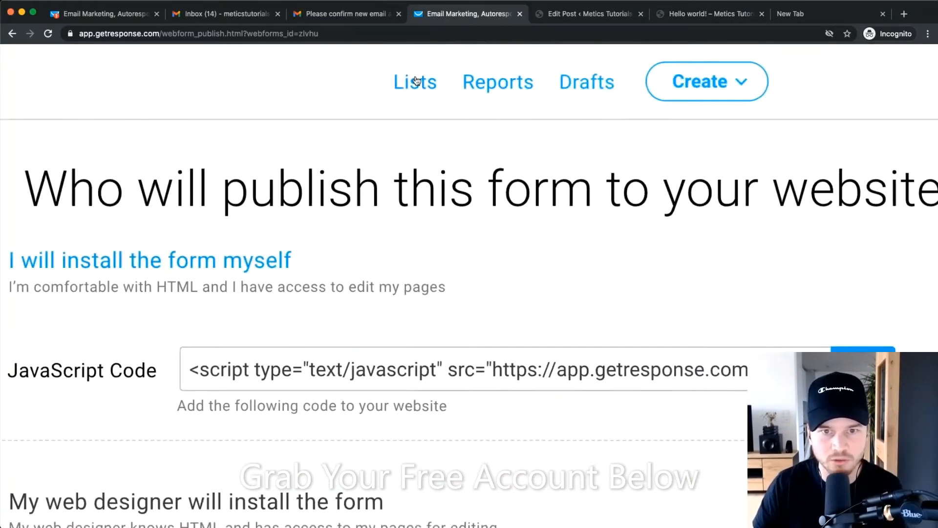
left_click(422, 81)
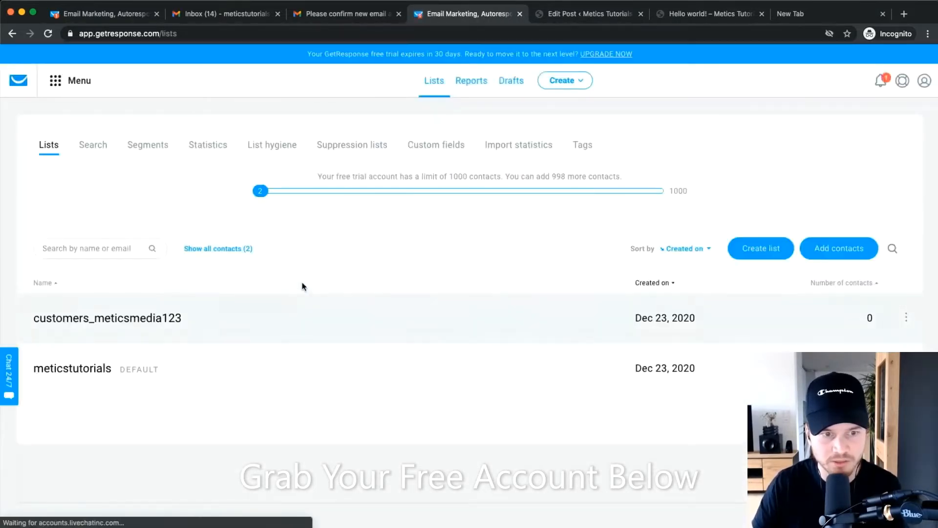
left_click(62, 367)
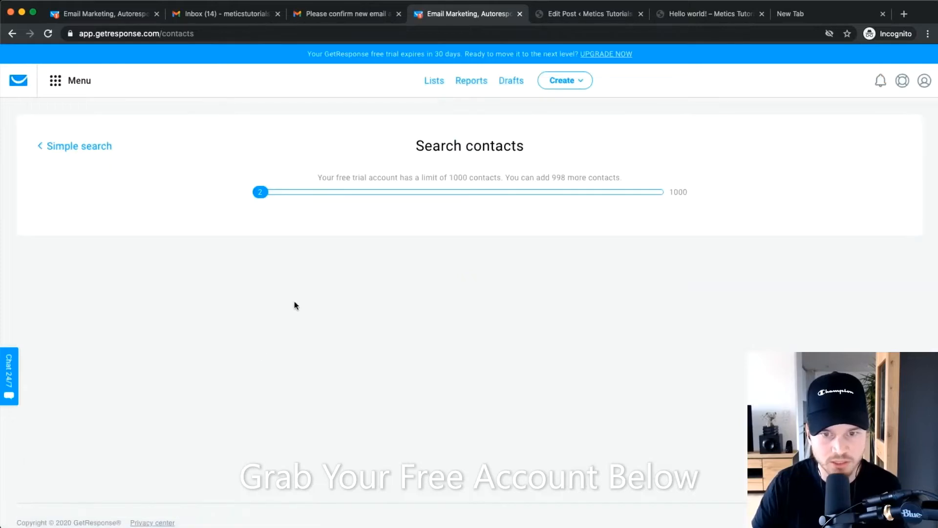
scroll(68, 359, "up", 5)
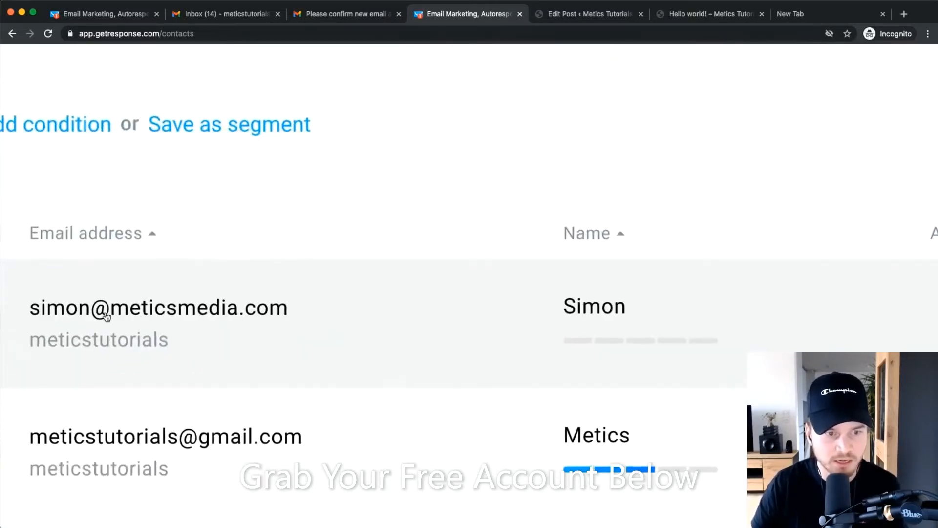
scroll(182, 309, "left", 1)
scroll(185, 307, "down", 5)
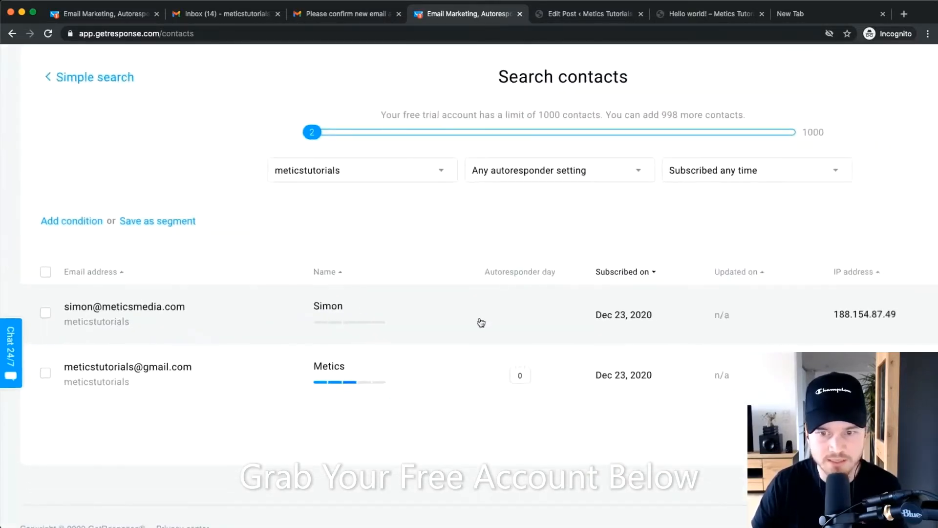
scroll(480, 321, "up", 2)
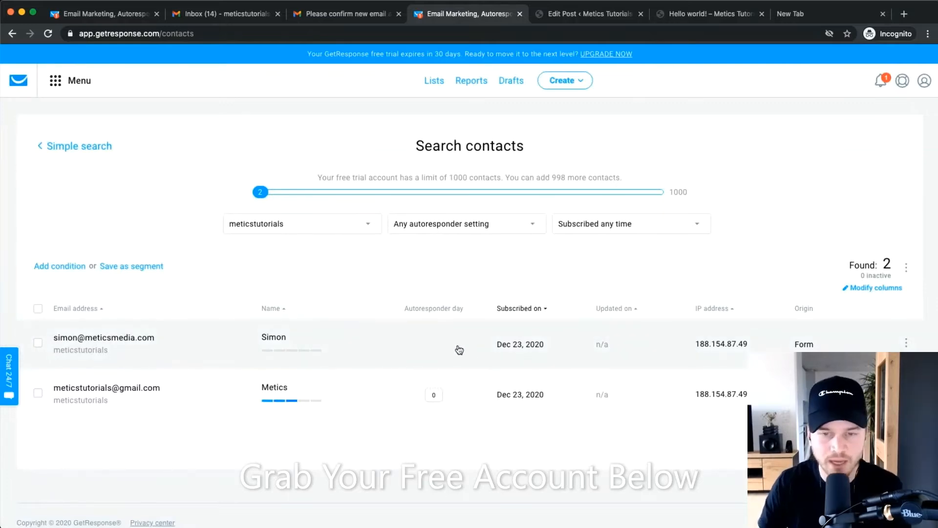
left_click(701, 16)
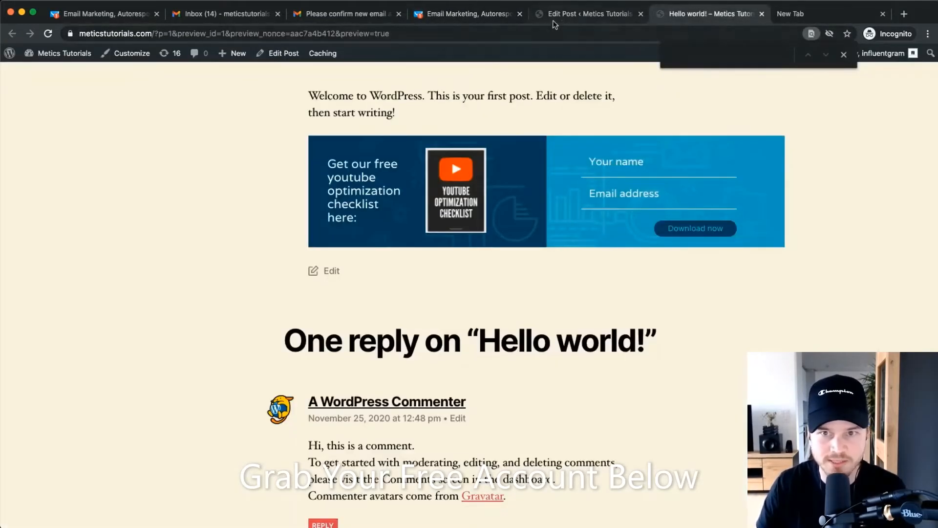
Open the active theme's Customizer via Appearance > Themes and show its Widgets areas.
left_click(582, 18)
left_click(19, 64)
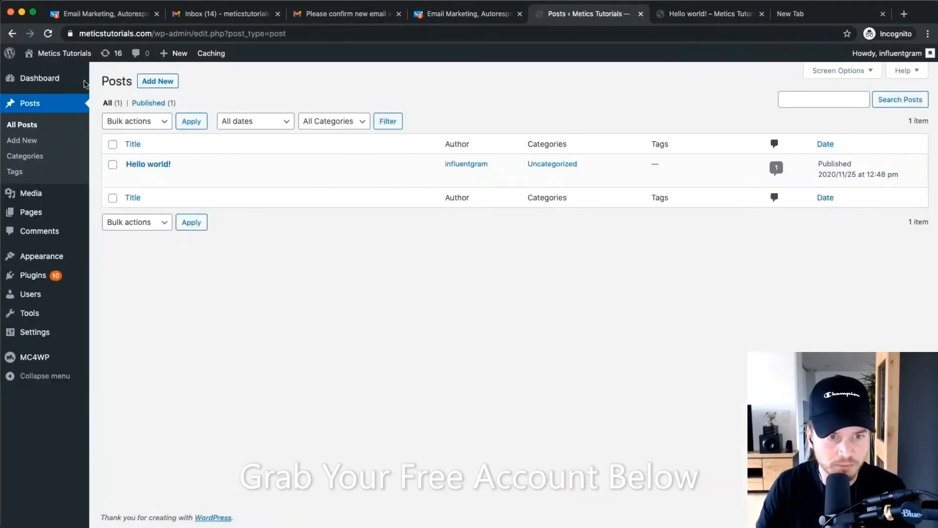
left_click(42, 256)
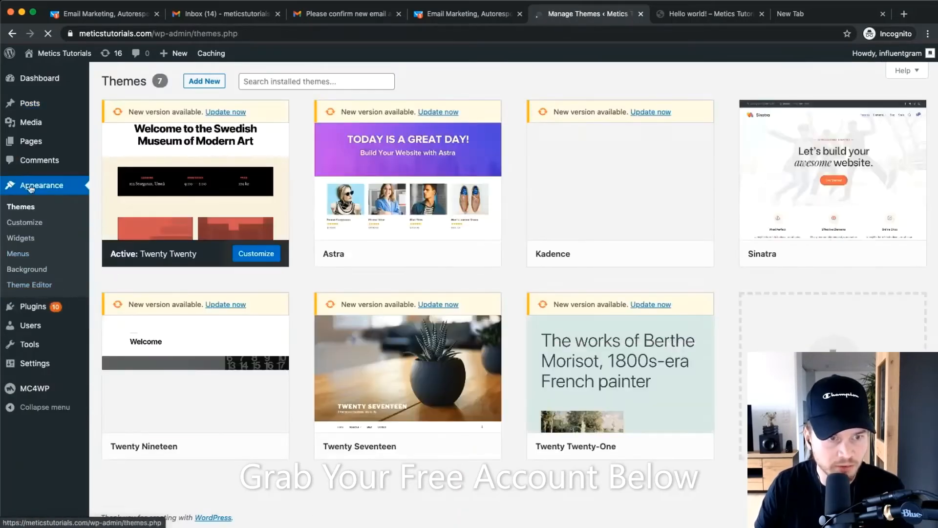
left_click(27, 224)
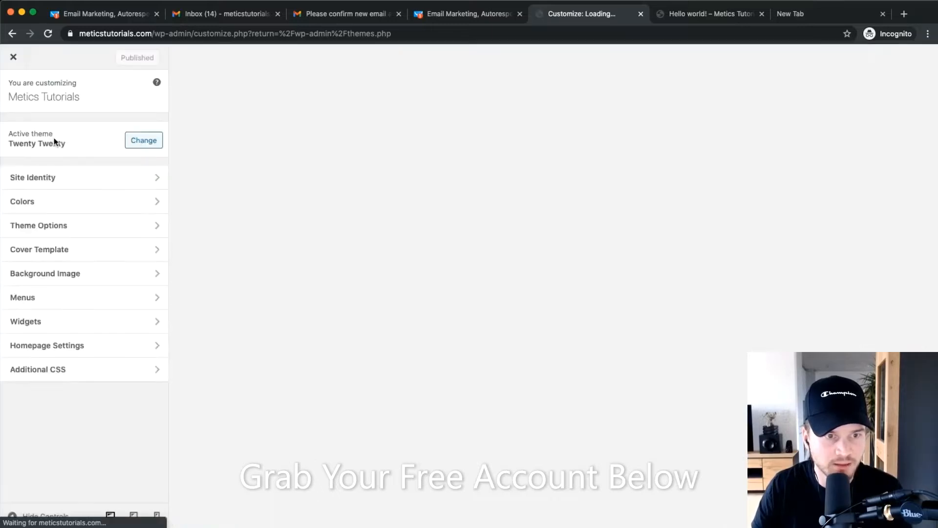
left_click(48, 321)
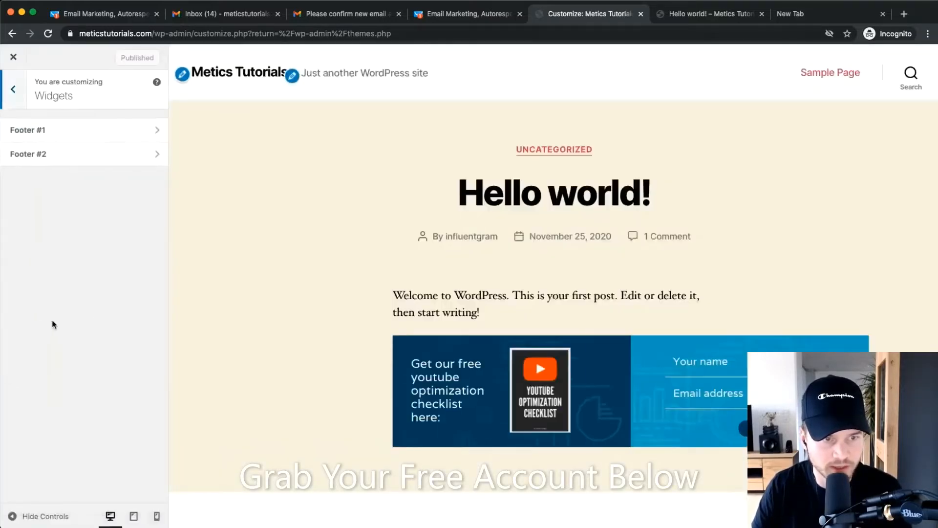
scroll(193, 214, "down", 9)
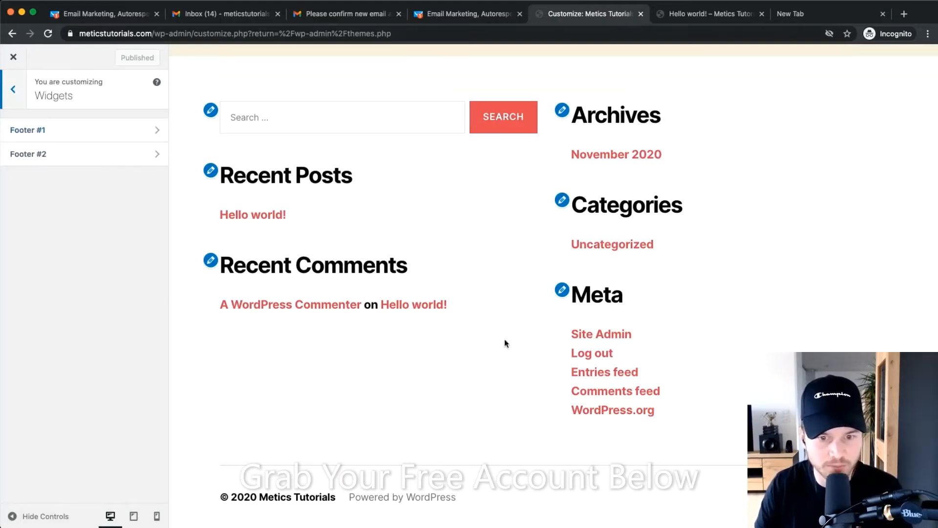
Add a Custom HTML widget to Footer #1 containing the pasted GetResponse form script.
left_click(149, 130)
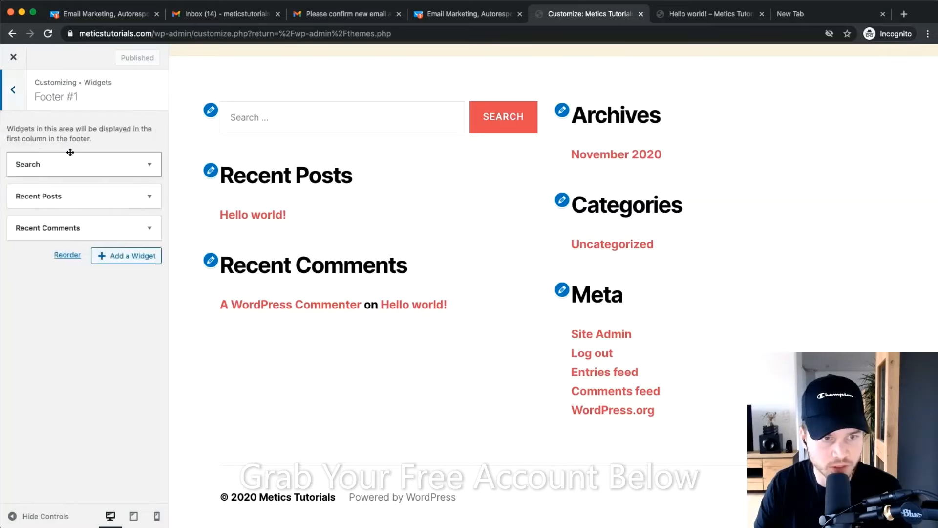
left_click(128, 261)
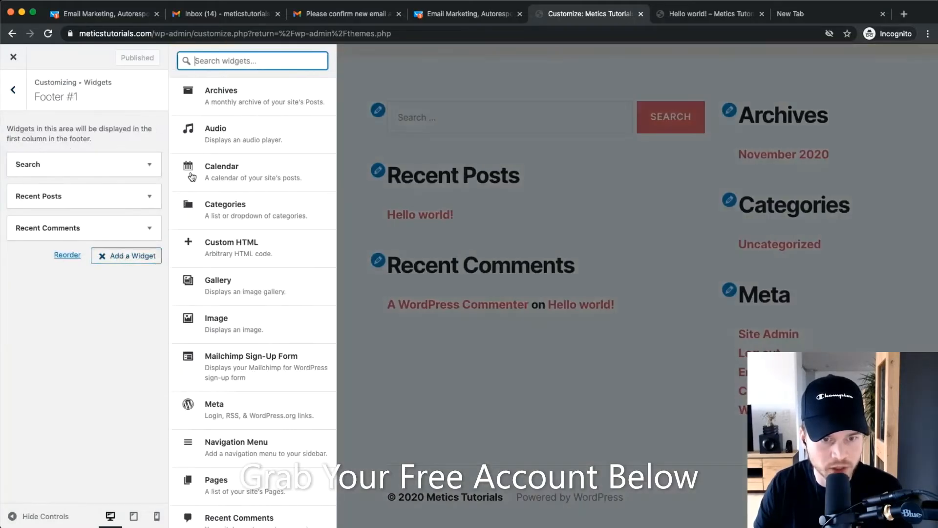
left_click(276, 266)
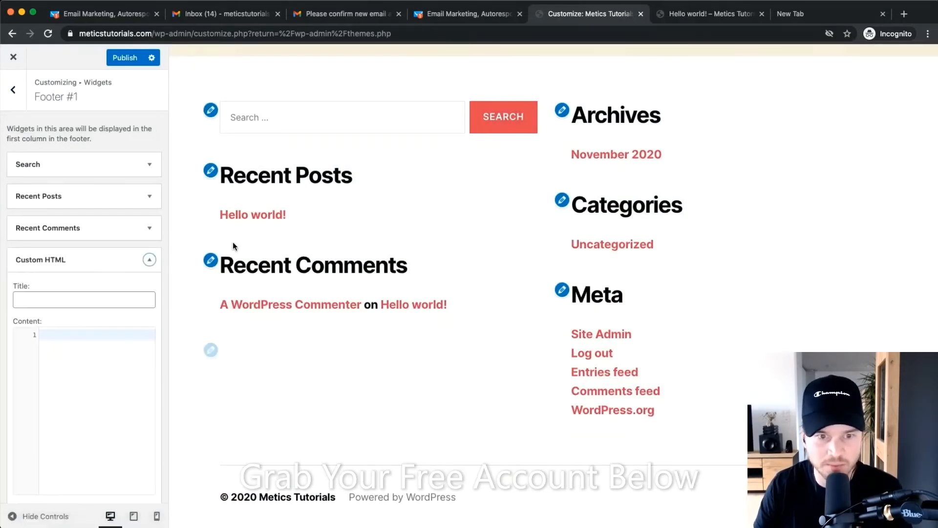
left_click(93, 356)
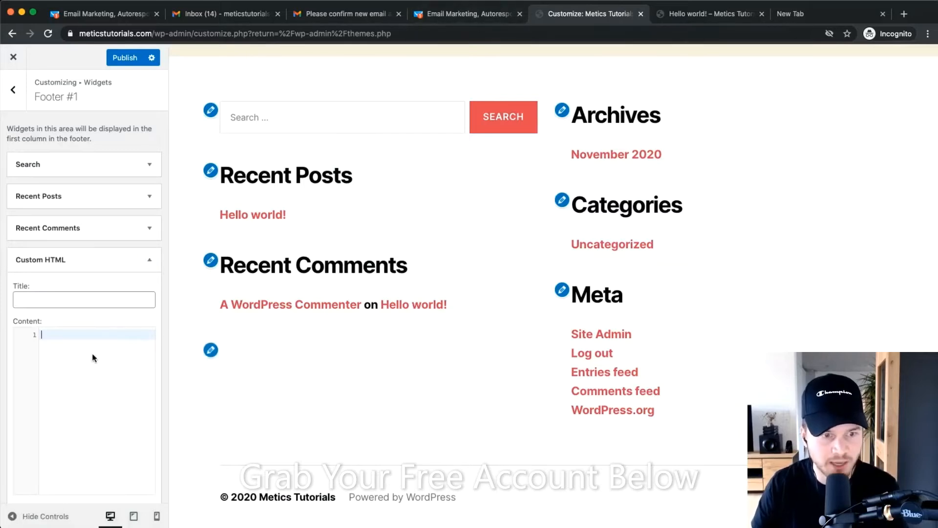
type("<script type=\"text/javascript\" src=\"https://app.getresponse.com/view_webform_v2.js?u=QQ6Np&webforms_id=zlvhu\" data-webform-id=\"zlvhu\"></script>")
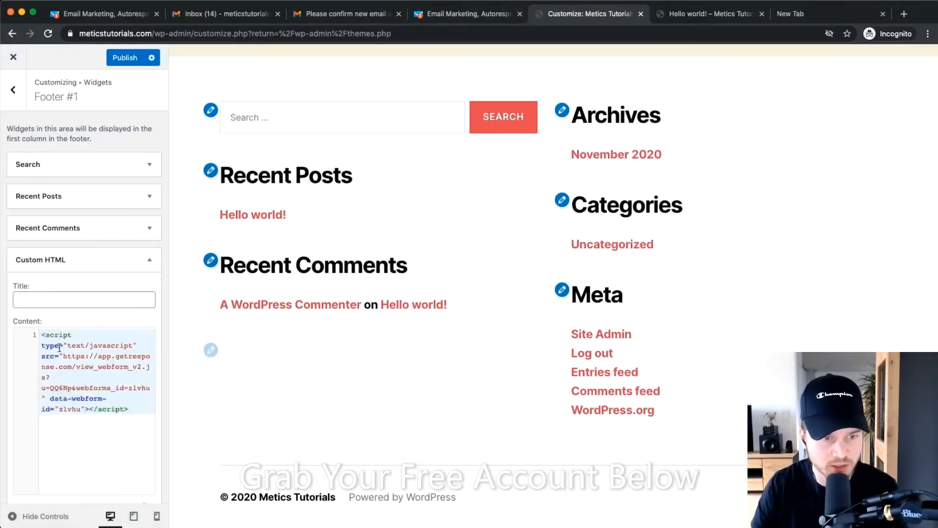
scroll(105, 420, "down", 2)
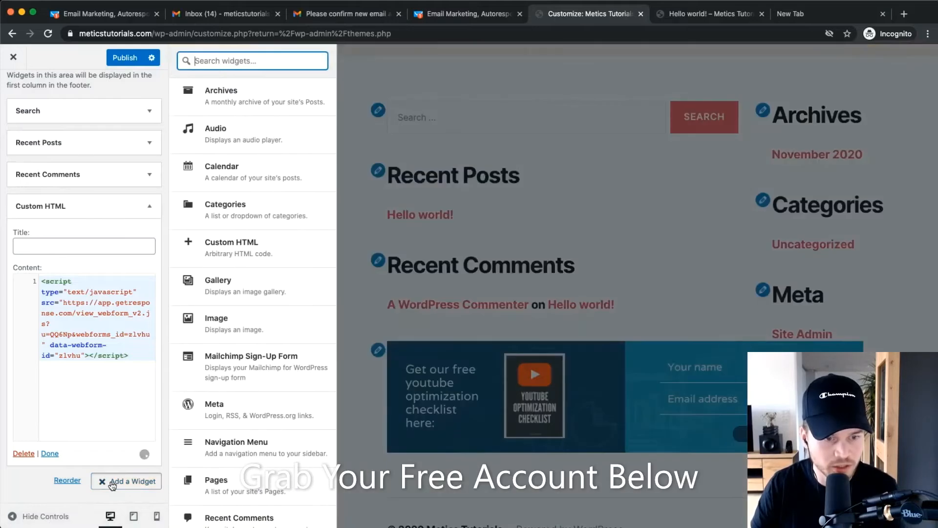
Publish the Footer #1 widget changes in the Customizer.
left_click(112, 482)
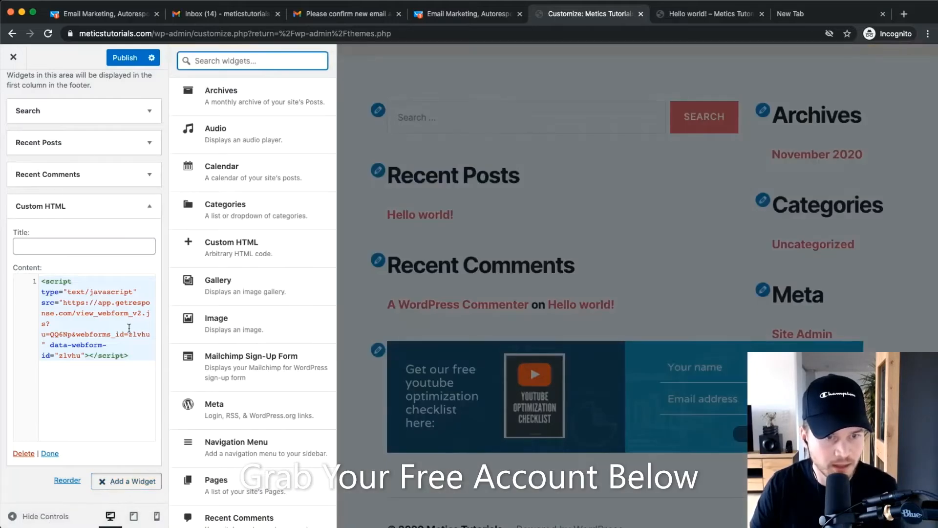
left_click(122, 62)
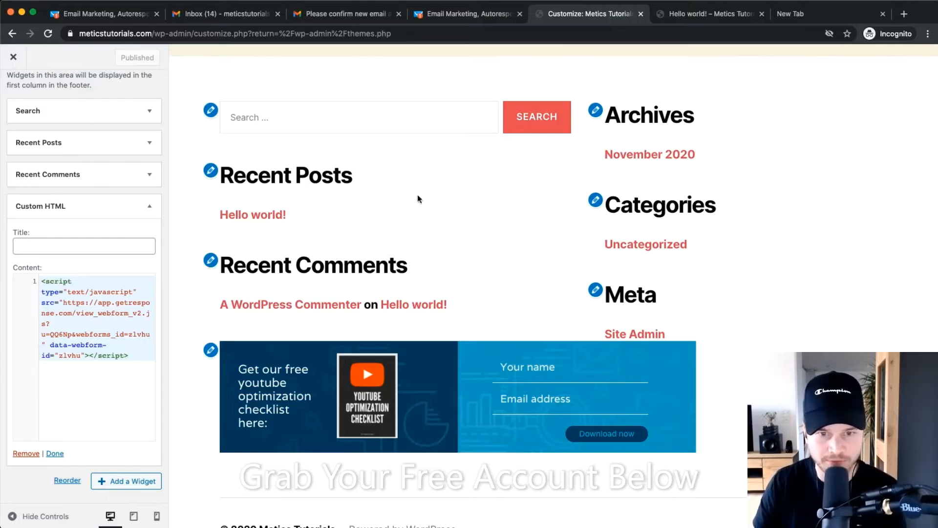
scroll(864, 260, "up", 3)
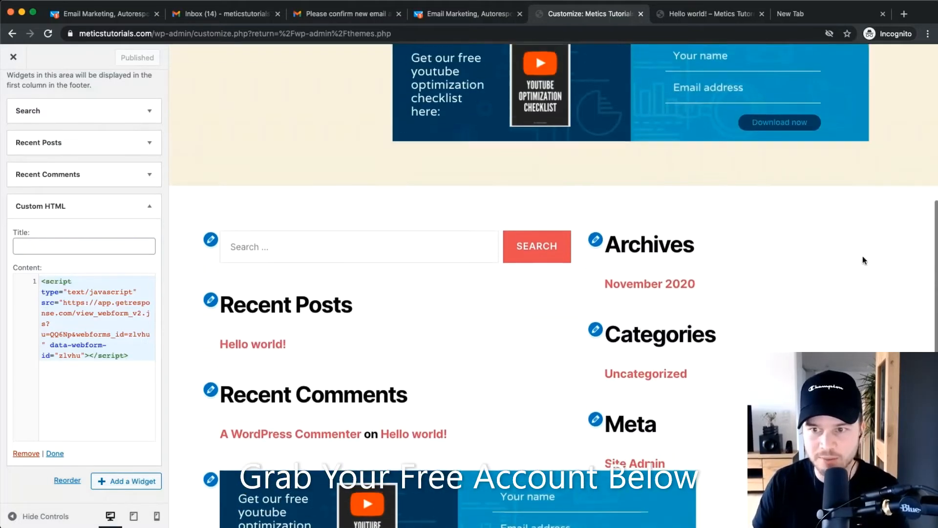
scroll(884, 207, "down", 3)
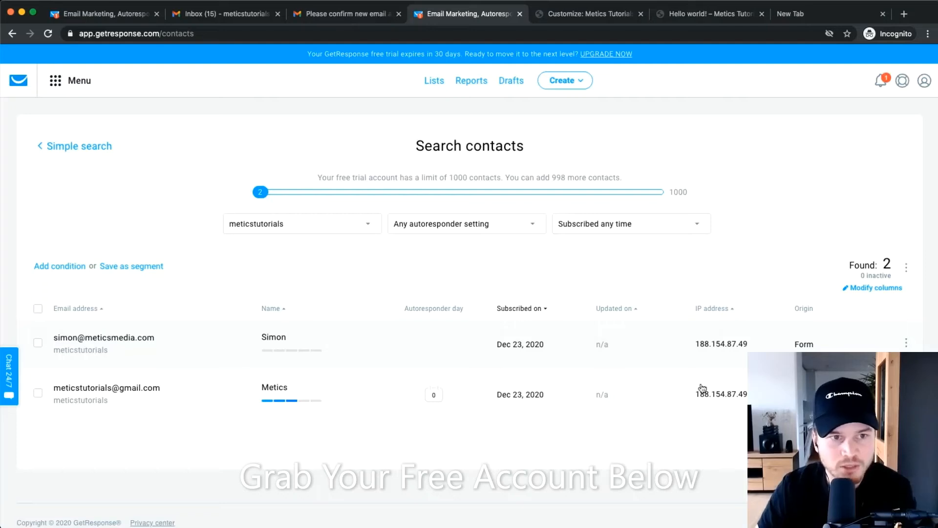
Go to Conversion funnel and start creating a new funnel.
left_click(61, 83)
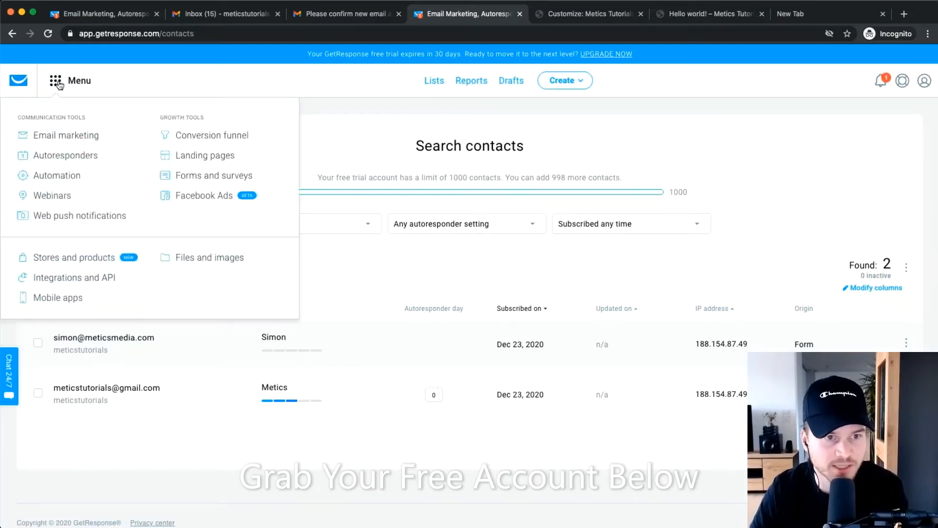
scroll(143, 127, "up", 5)
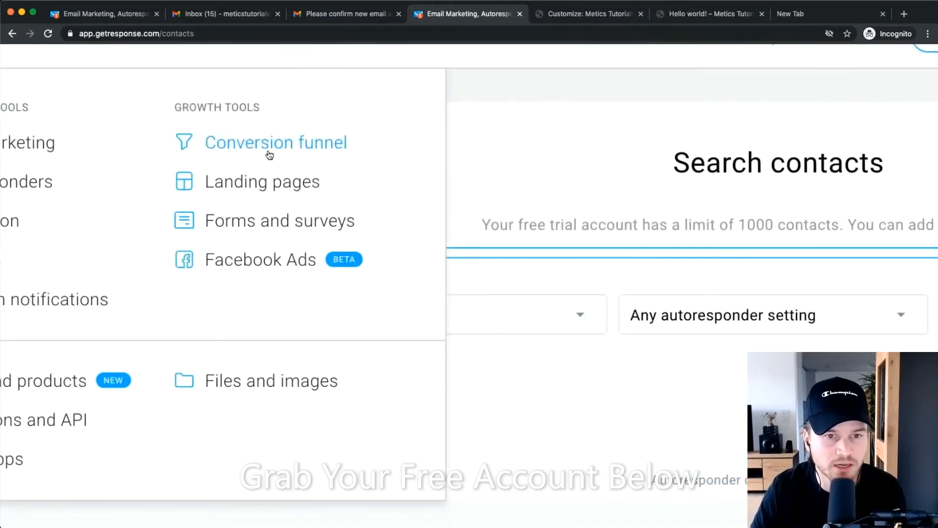
left_click(270, 154)
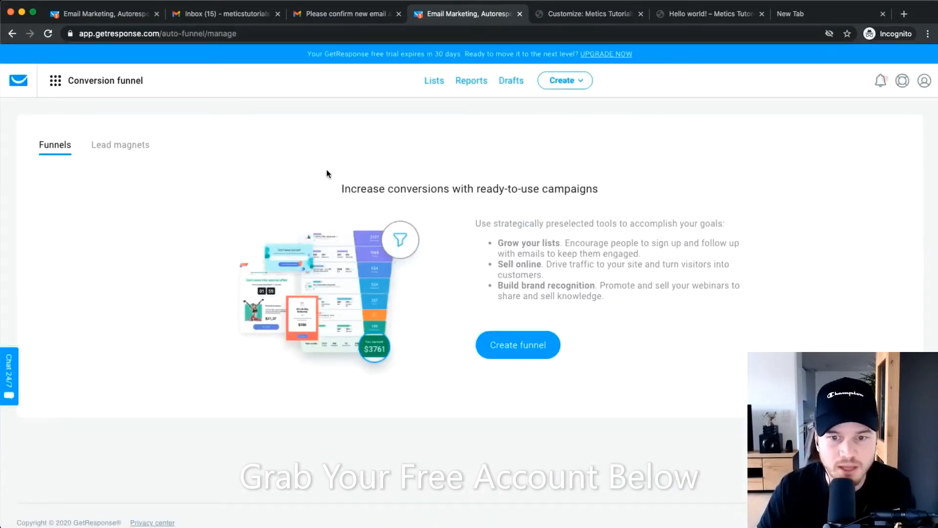
left_click(509, 342)
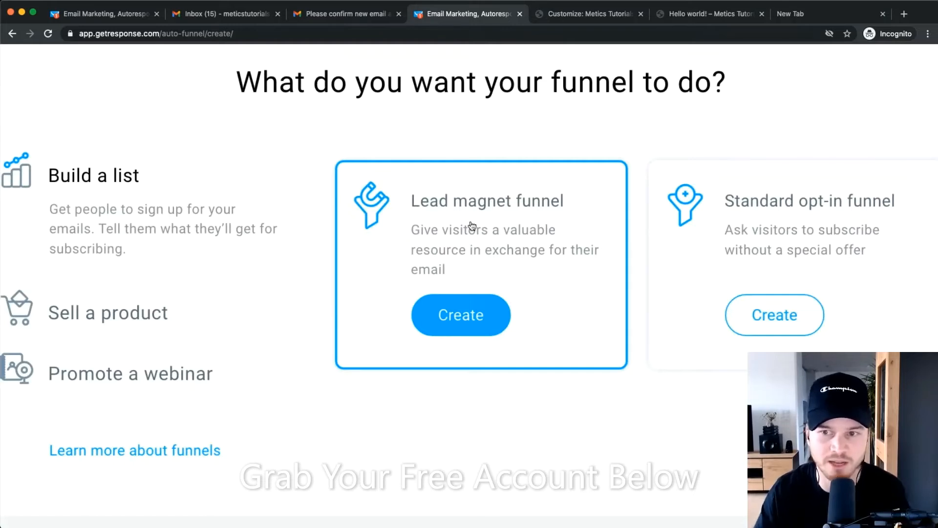
Look at the sell-a-product and webinar funnel types, then return to the list-building options.
scroll(472, 226, "right", 3)
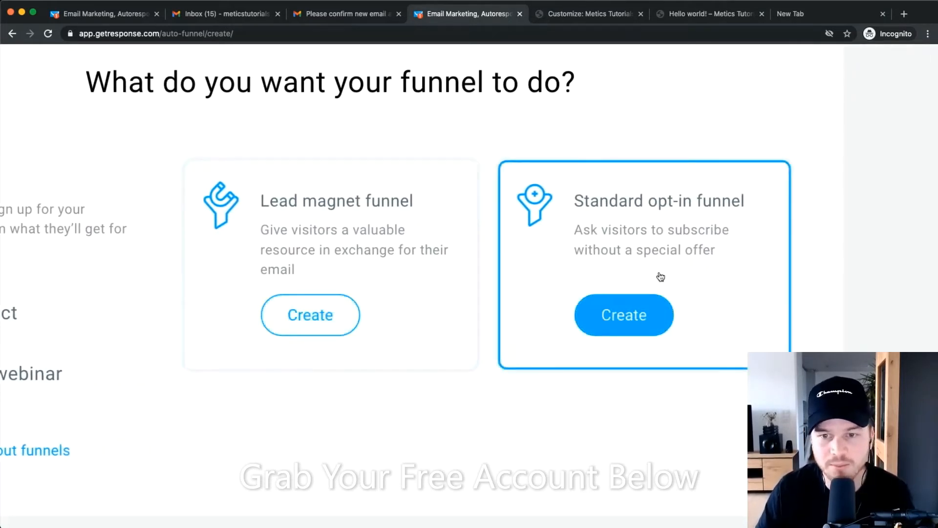
scroll(654, 277, "right", 2)
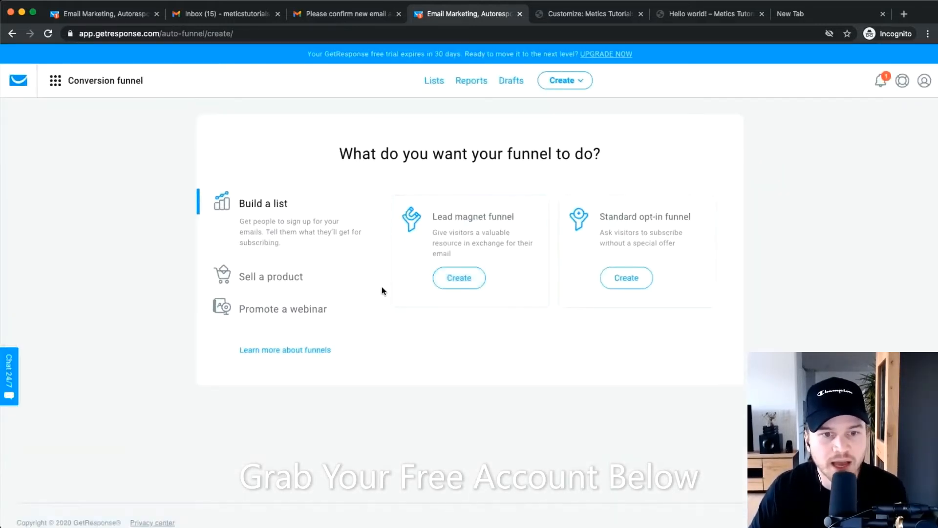
left_click(260, 279)
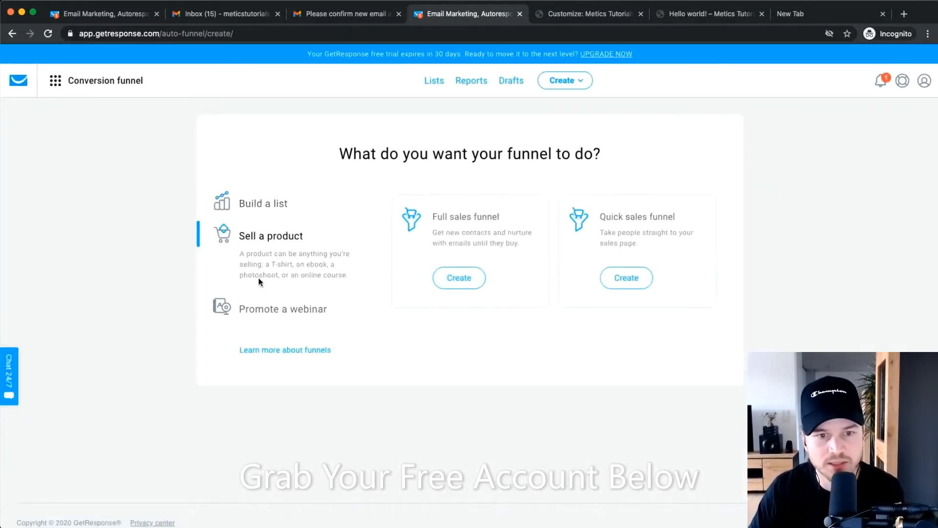
left_click(272, 309)
left_click(268, 203)
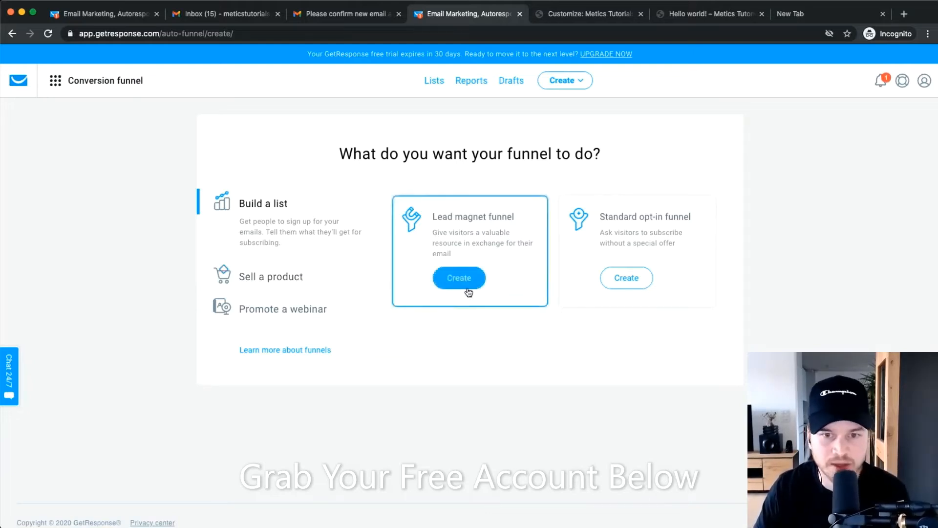
scroll(507, 246, "up", 5)
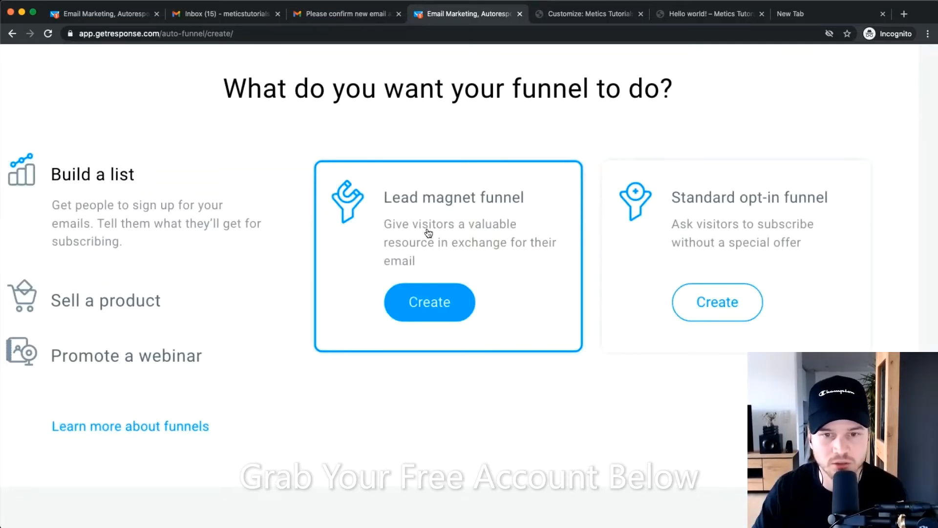
scroll(428, 233, "down", 5)
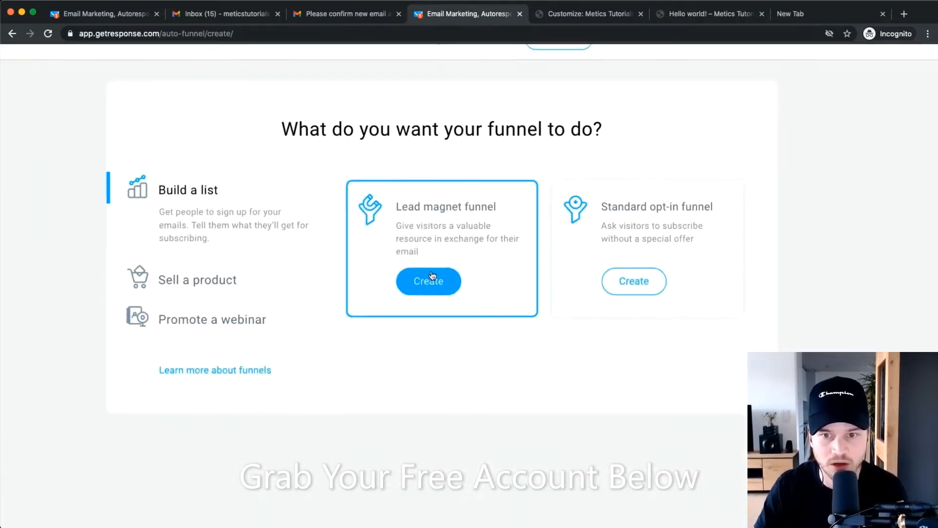
scroll(433, 278, "up", 5)
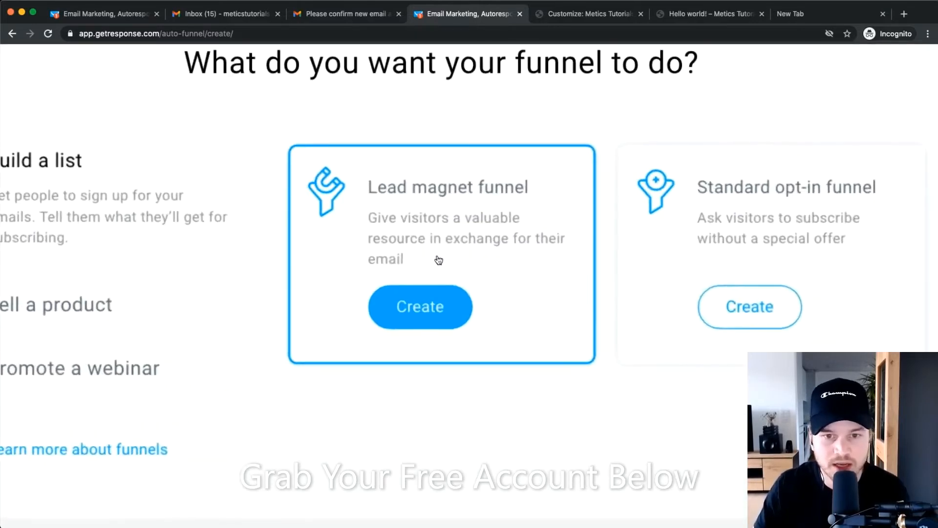
Choose the Lead magnet funnel, name it 'Youtube Checklist' and save.
left_click(418, 289)
scroll(410, 292, "down", 5)
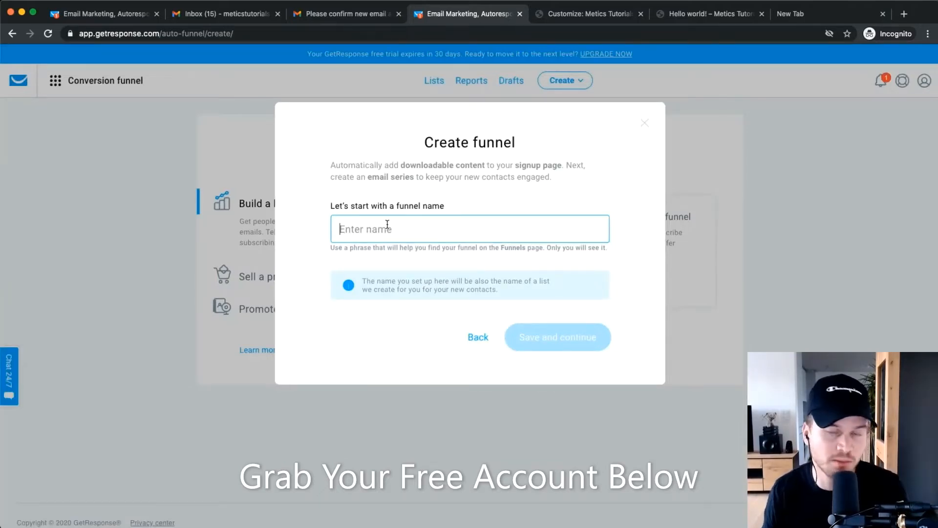
type("Yout")
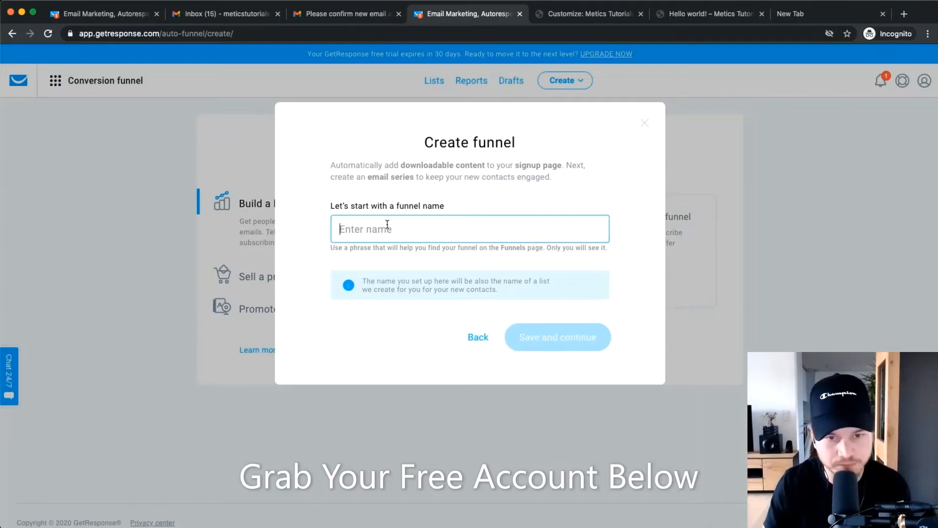
key("BackSpace")
type("tube O")
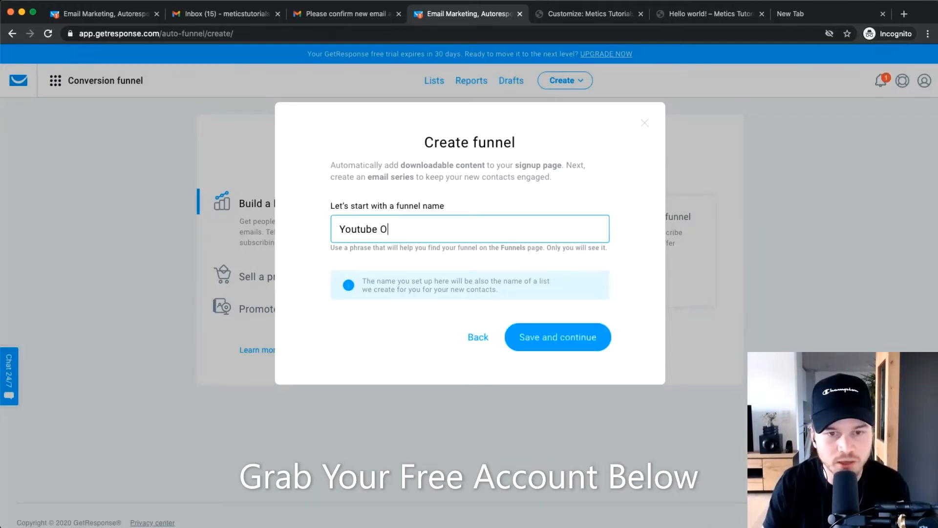
key("BackSpace")
type("Checklist")
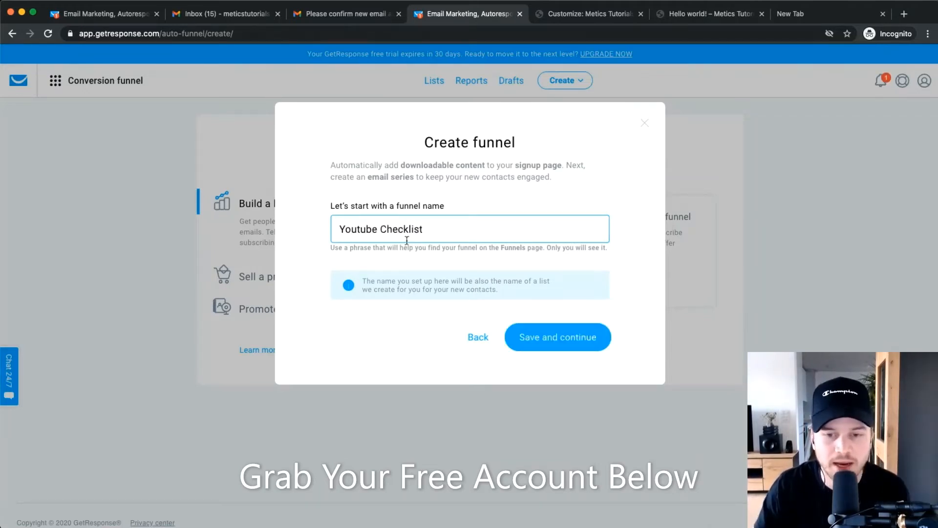
left_click(526, 336)
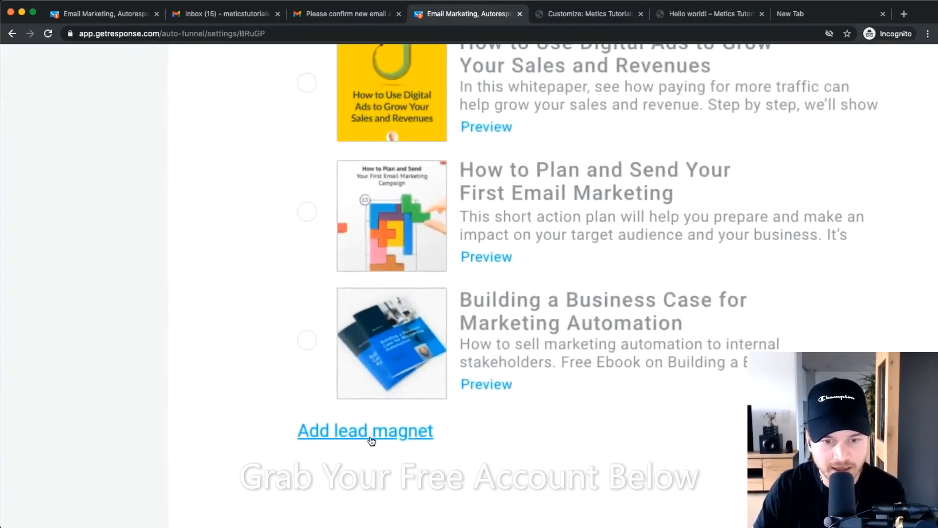
Add a lead magnet 'Youtube Checklist' described 'Learn how to rank #1 on youtube.'.
left_click(360, 439)
left_click(369, 220)
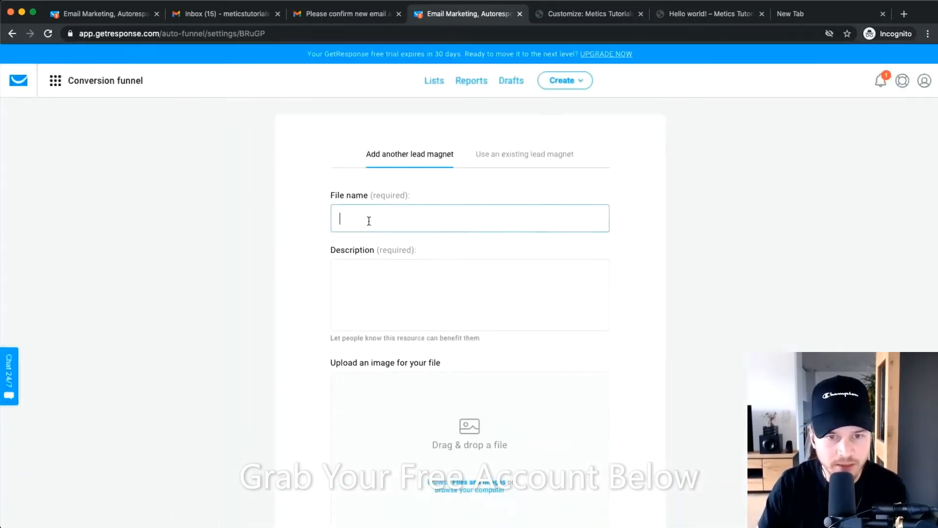
type("You")
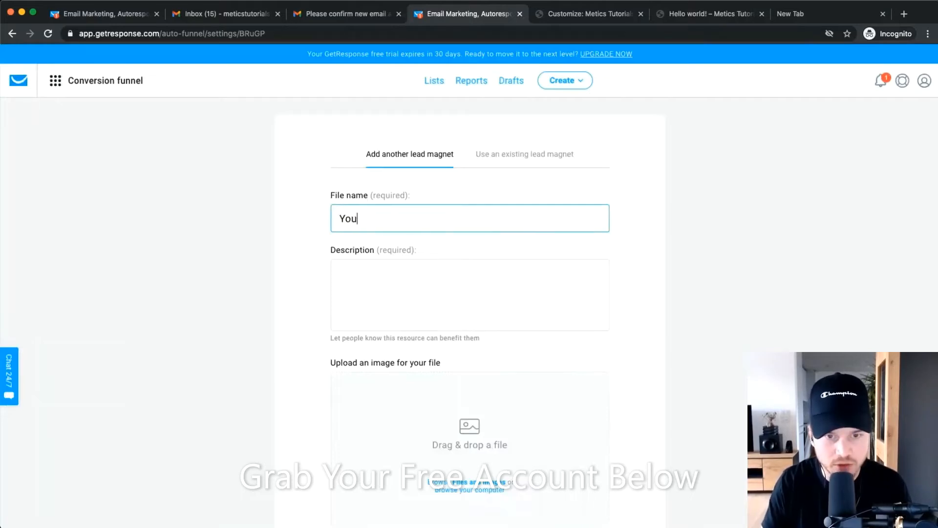
type("tube Checklist")
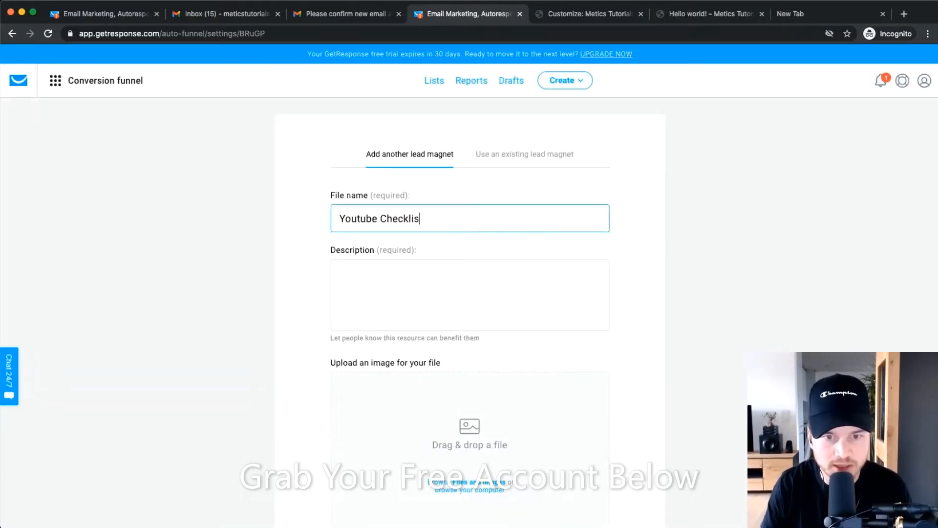
left_click(387, 285)
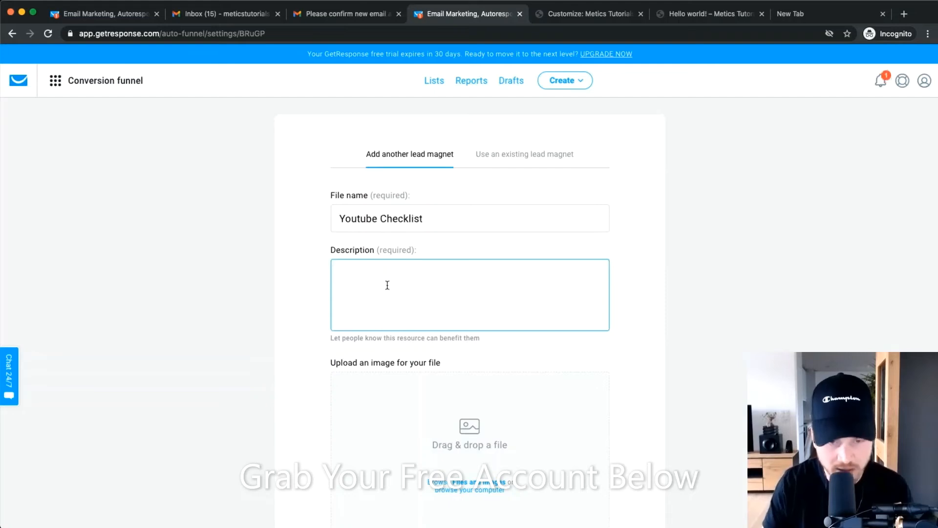
type("Learn how t")
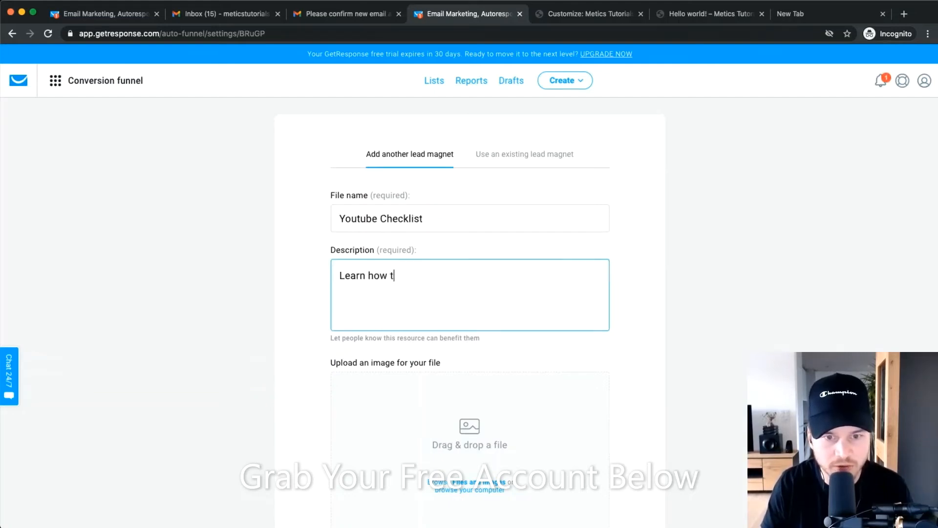
type("o rank 3")
type("1 ")
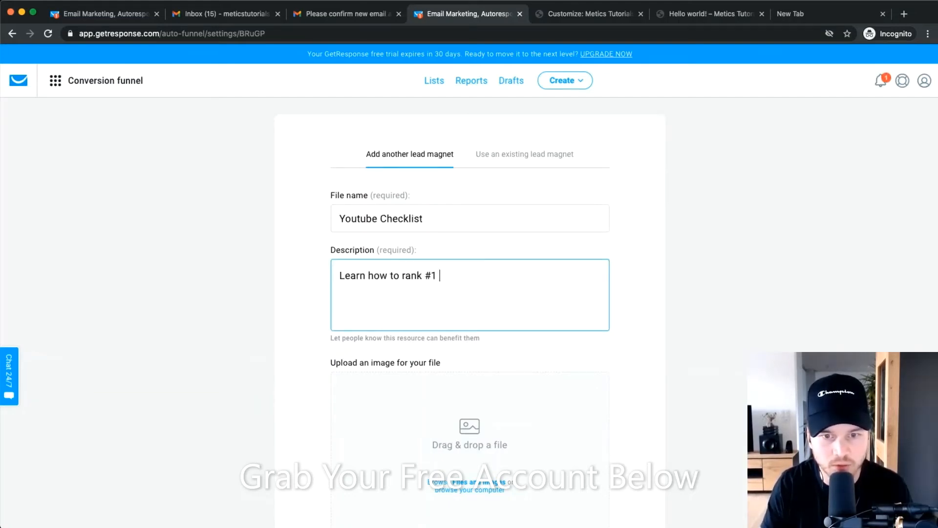
type("on youtube.")
left_click(646, 236)
scroll(646, 236, "down", 3)
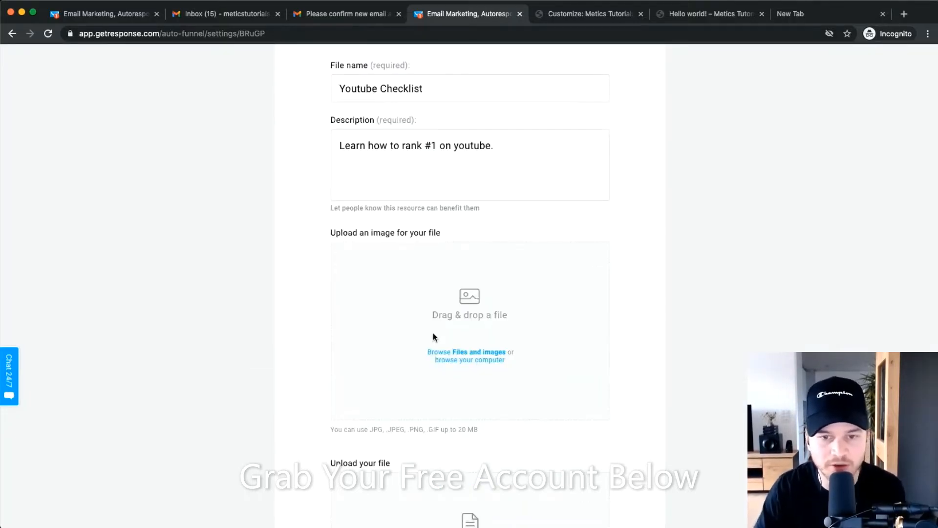
scroll(459, 313, "up", 4)
scroll(465, 305, "down", 4)
Use the library's Cover image as the lead magnet image, zoomed out so it fits fully.
left_click(468, 372)
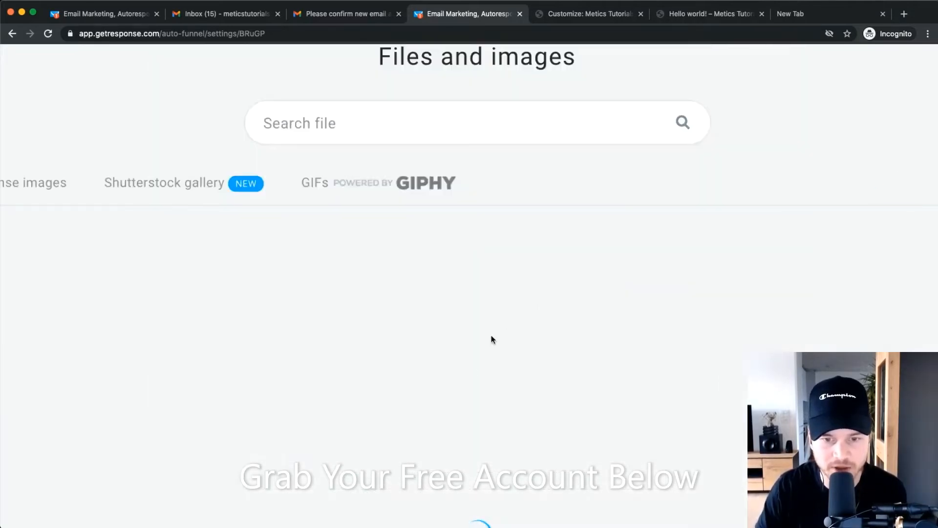
scroll(476, 366, "down", 2)
mouse_move(154, 371)
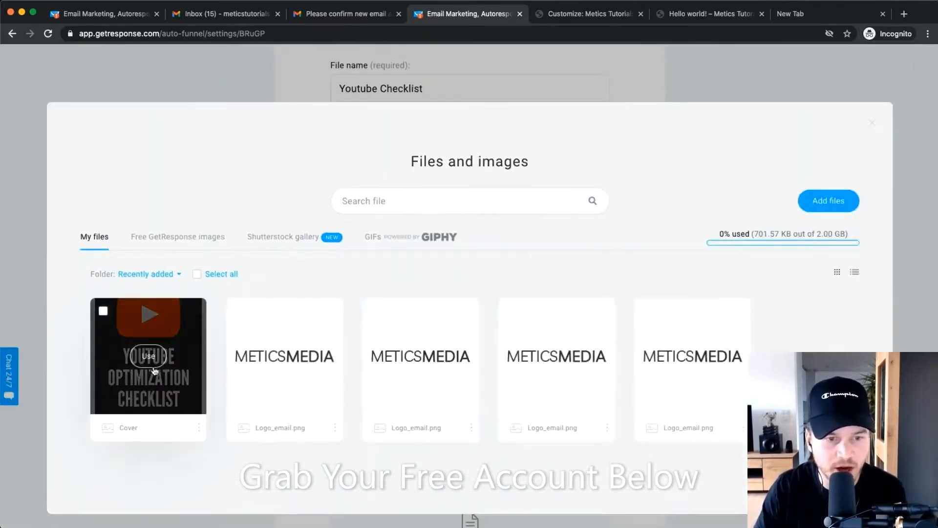
left_click(148, 356)
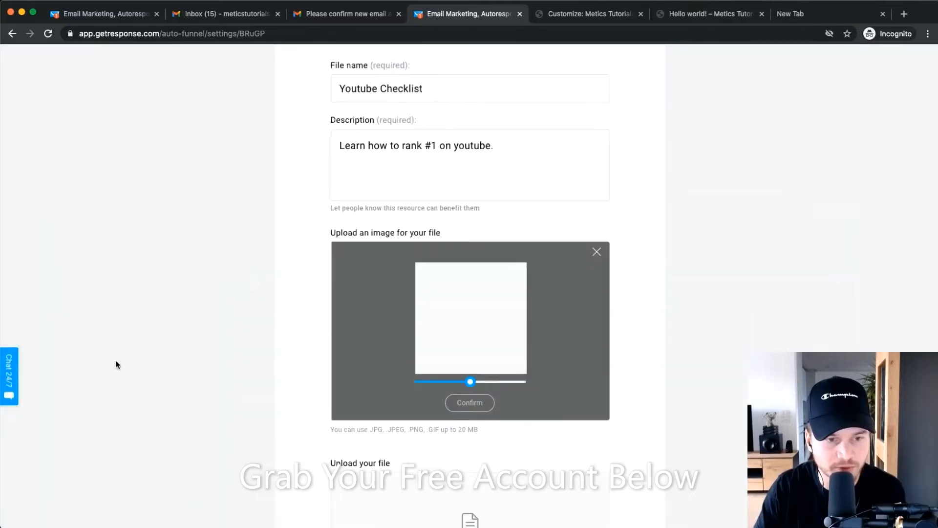
left_click_drag(472, 388, 453, 389)
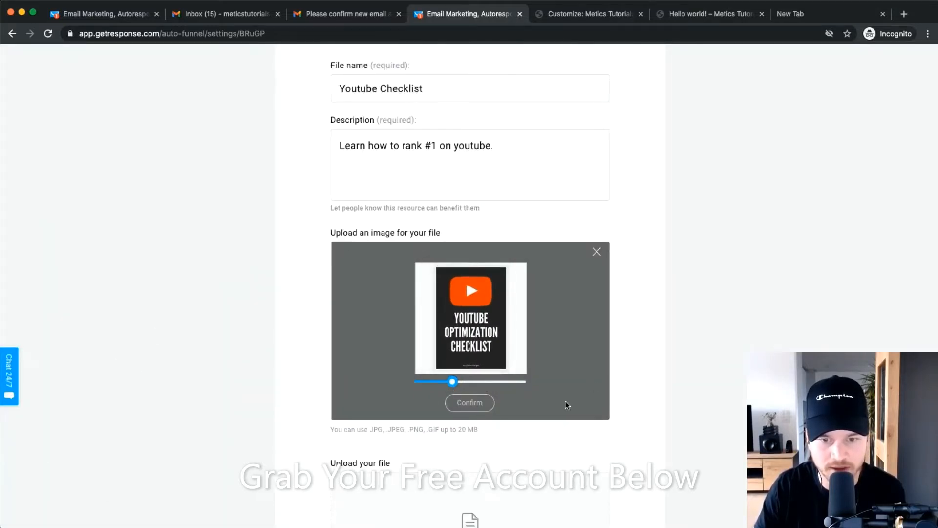
left_click(475, 403)
scroll(637, 334, "down", 5)
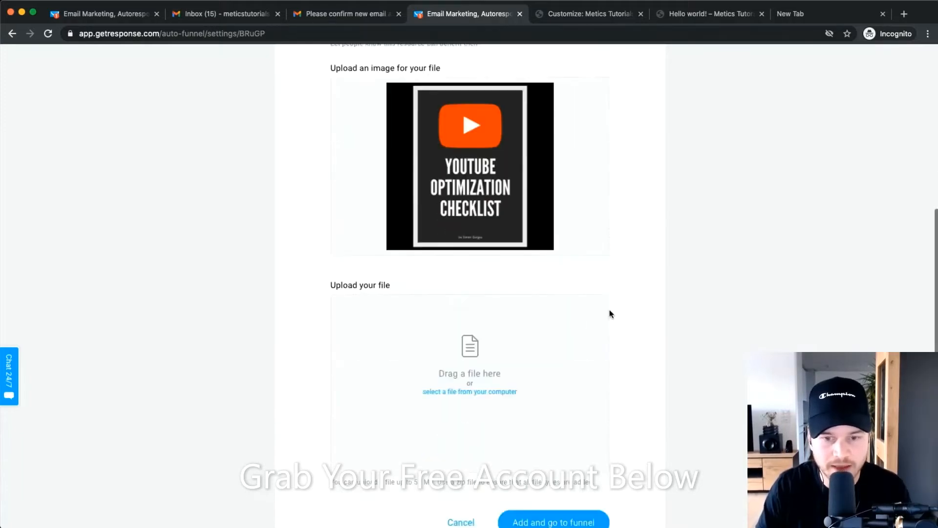
scroll(450, 344, "down", 1)
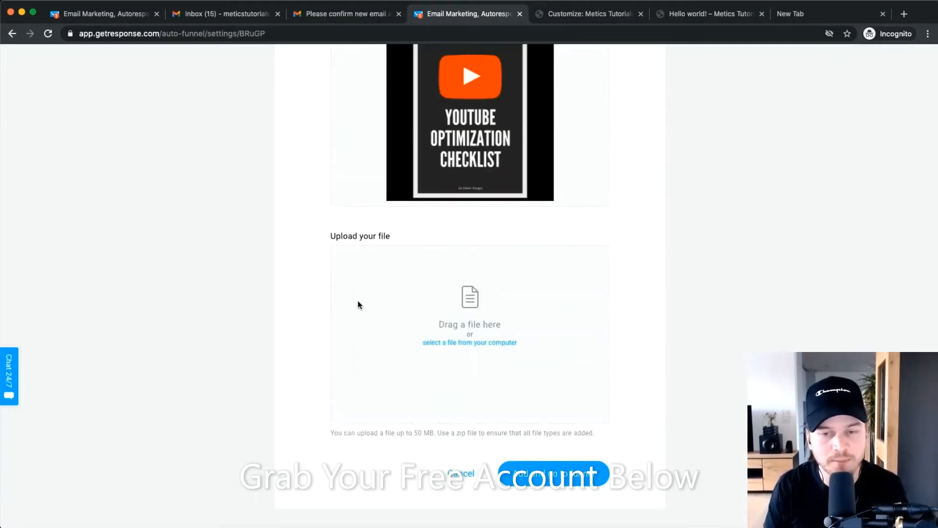
Upload Youtube Checklist.pdf as the lead magnet file and add it to the funnel.
left_click(481, 342)
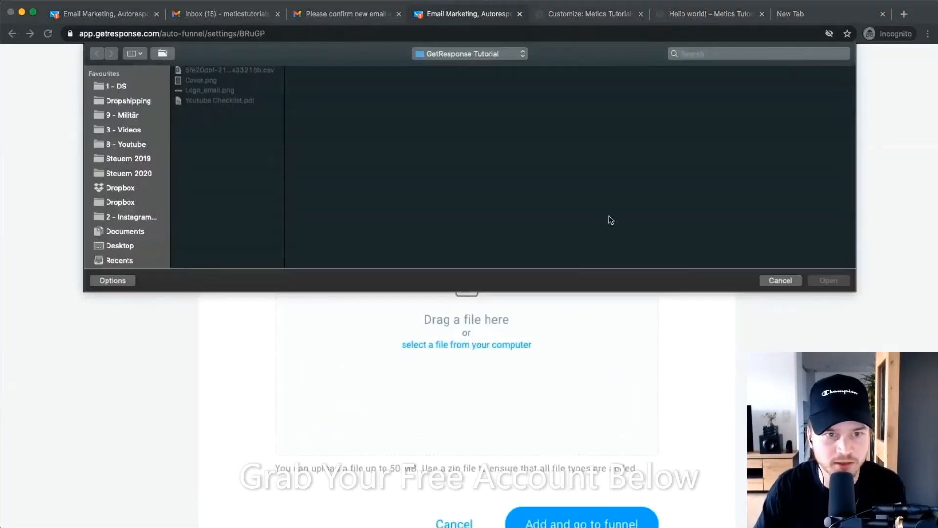
left_click(212, 101)
left_click(829, 281)
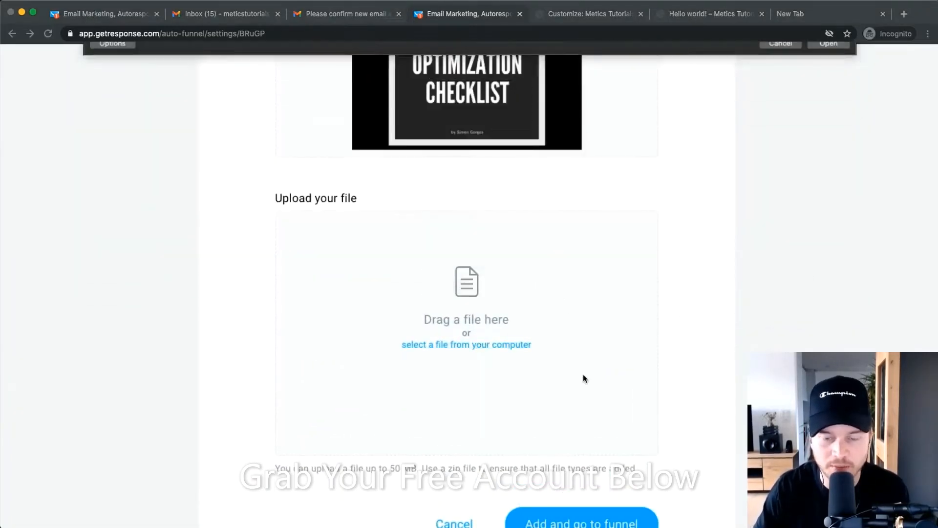
scroll(582, 373, "down", 1)
scroll(582, 376, "down", 3)
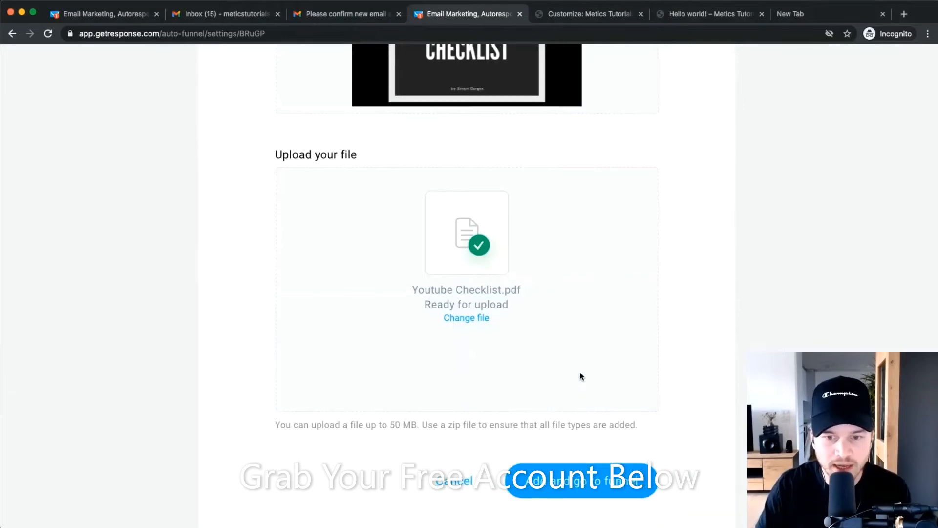
left_click(549, 394)
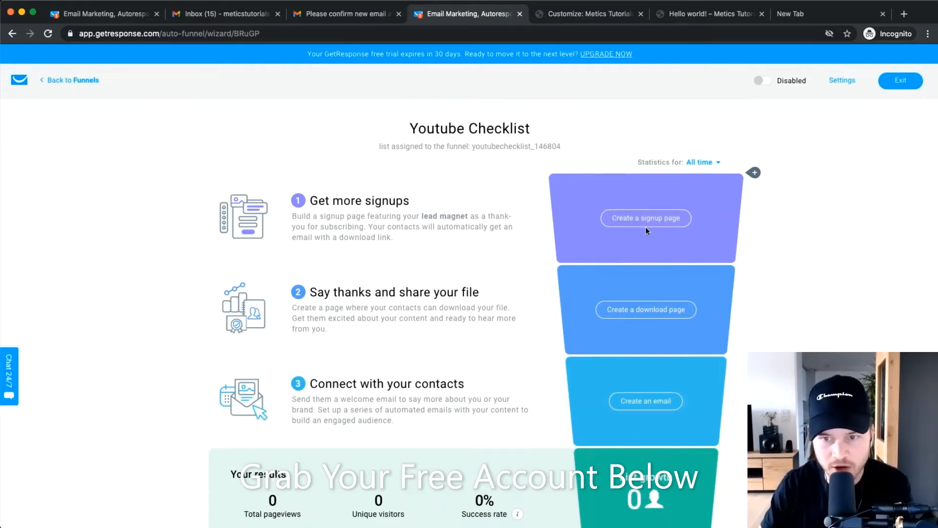
Review the funnel overview, then start creating the signup page in the top stage.
scroll(506, 181, "down", 2)
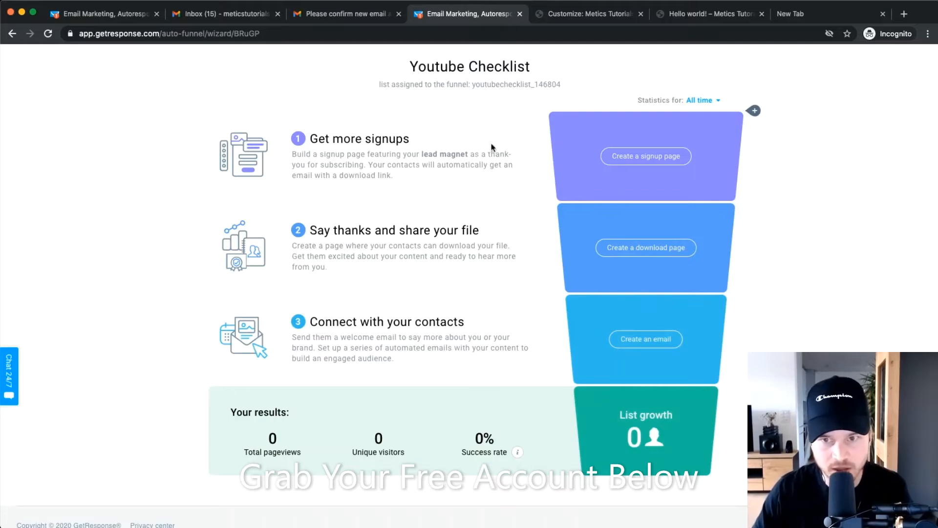
scroll(473, 163, "up", 4)
scroll(538, 122, "down", 3)
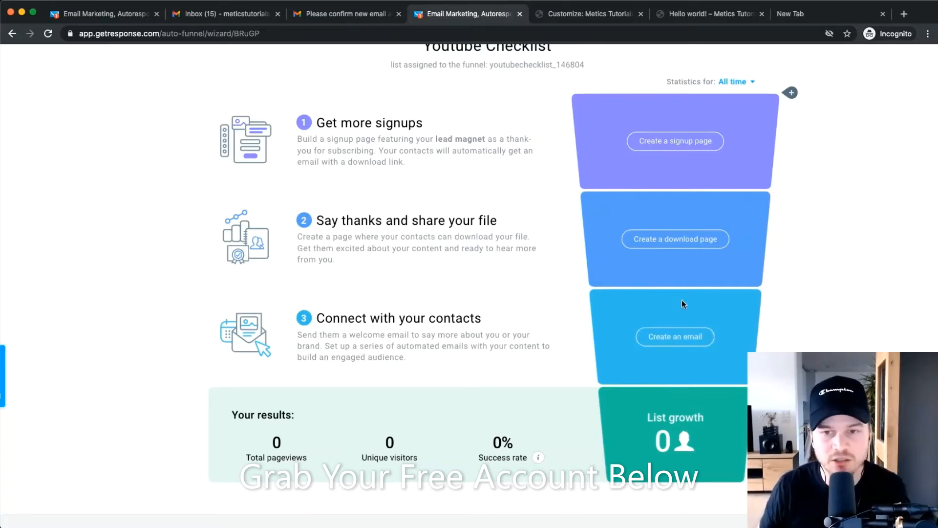
scroll(696, 140, "up", 3)
left_click(675, 140)
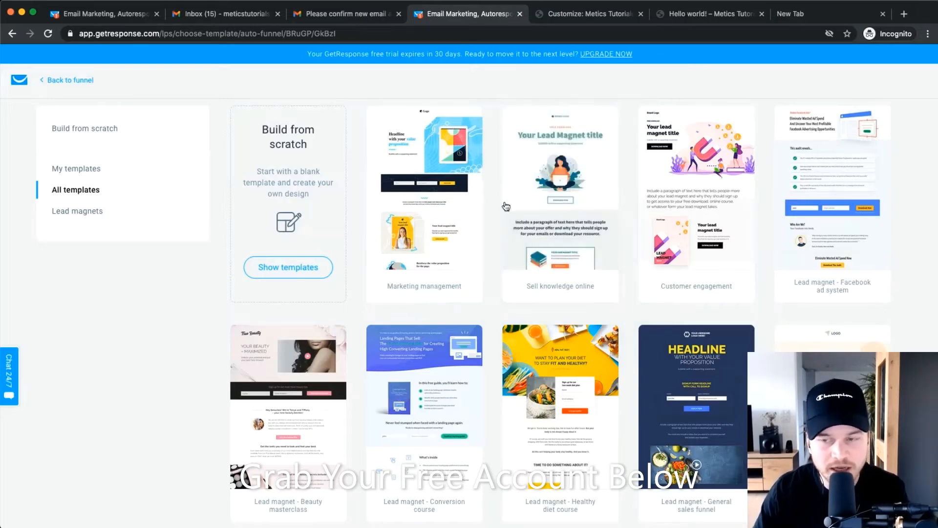
Filter templates to Lead magnets and select the Sell knowledge online template.
scroll(508, 195, "down", 7)
scroll(493, 288, "up", 10)
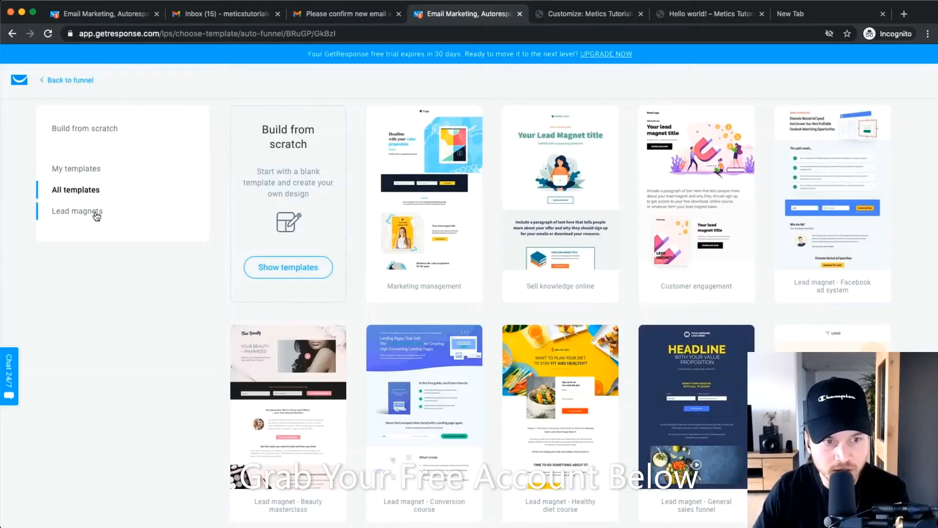
left_click(95, 211)
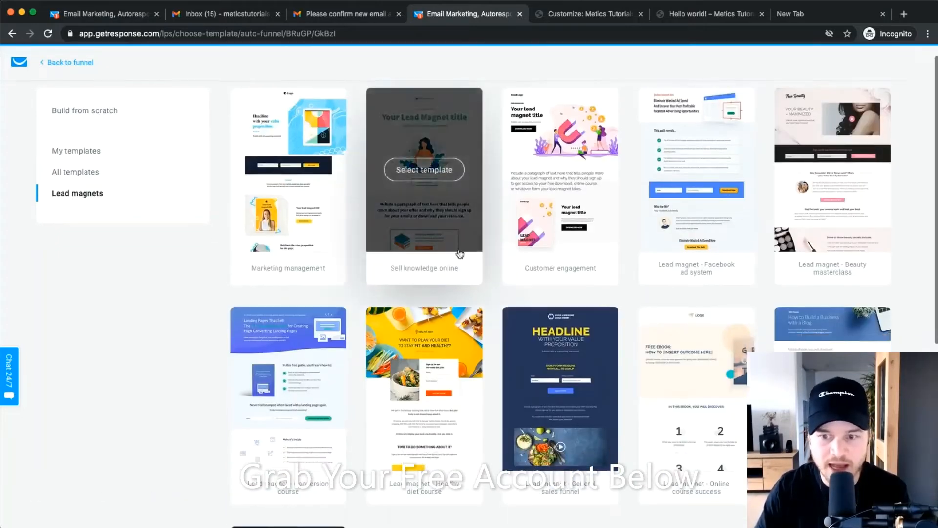
scroll(440, 205, "down", 3)
scroll(458, 256, "up", 3)
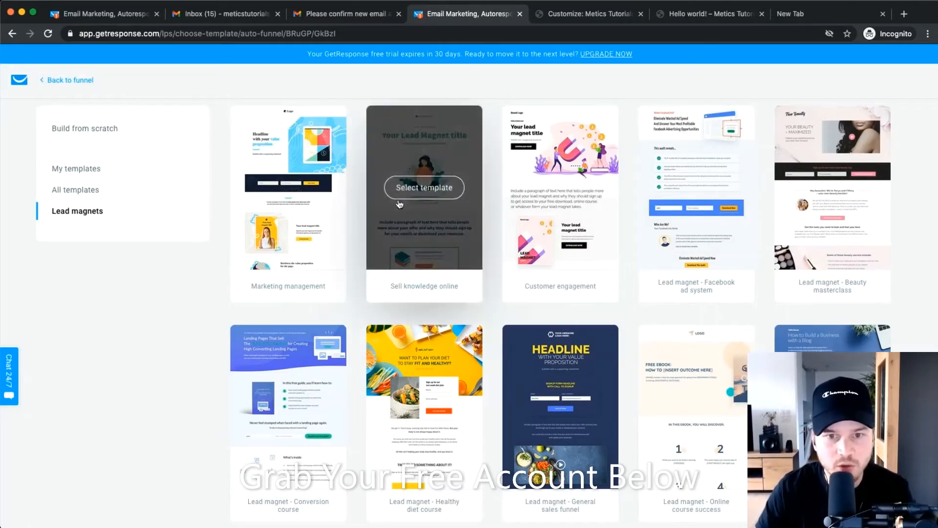
left_click(394, 185)
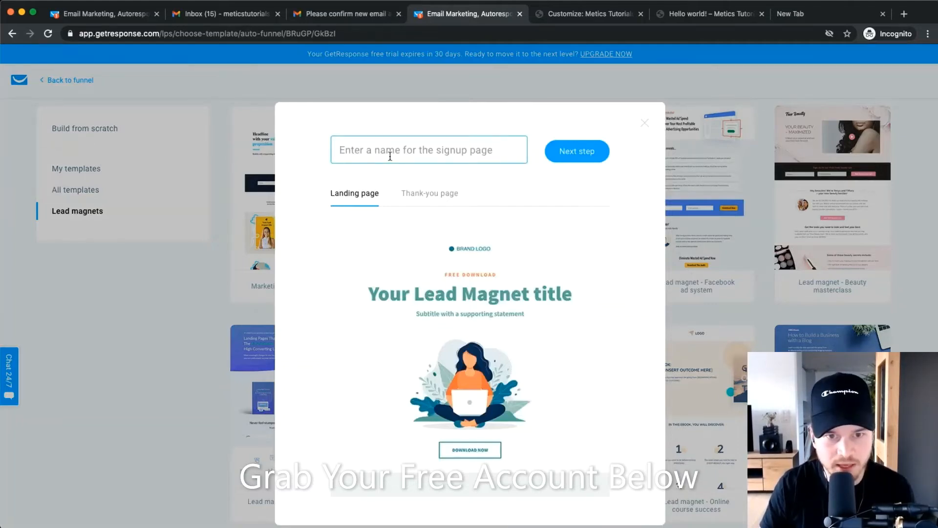
Name the signup page 'Youtube Checklist Landing Page'.
type("Youtube Checkl")
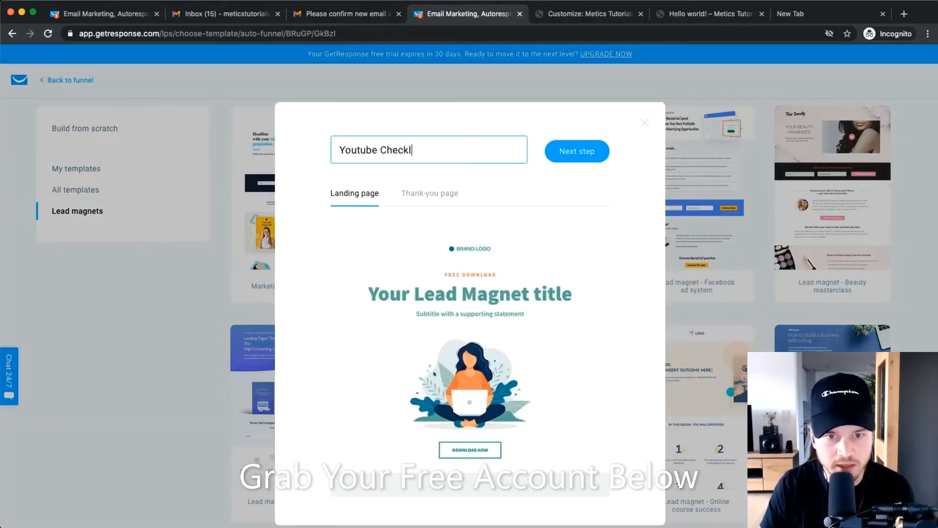
type("ist Landing PGe")
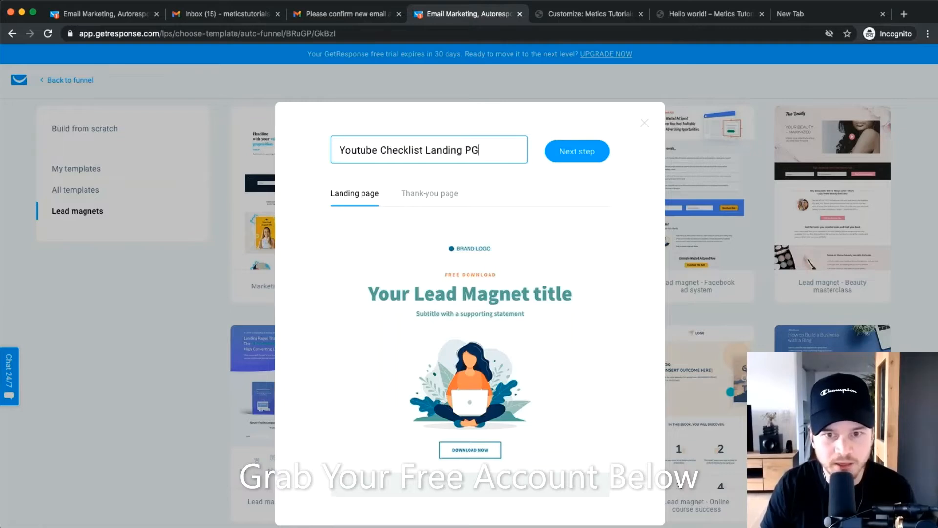
key("BackSpace")
key("BackSpace")
type("age")
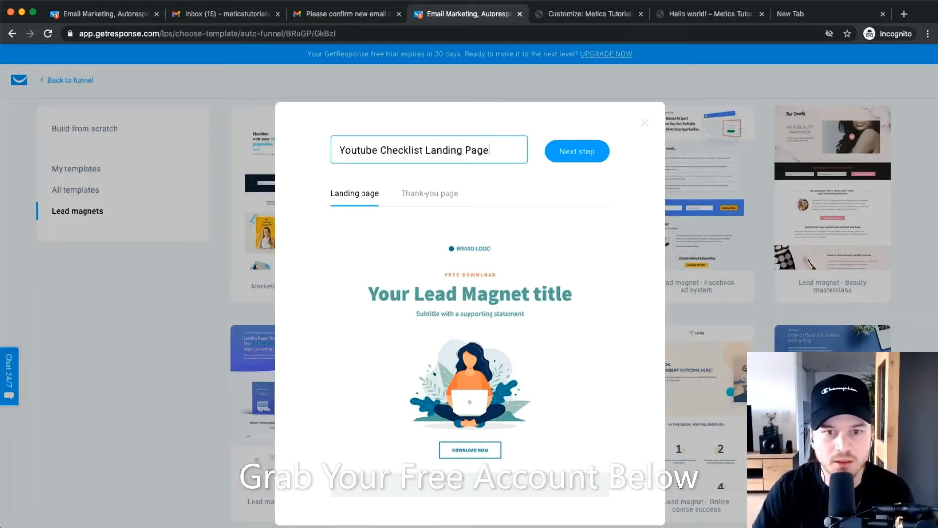
Preview the template's thank-you and landing pages, then create the page.
left_click(430, 194)
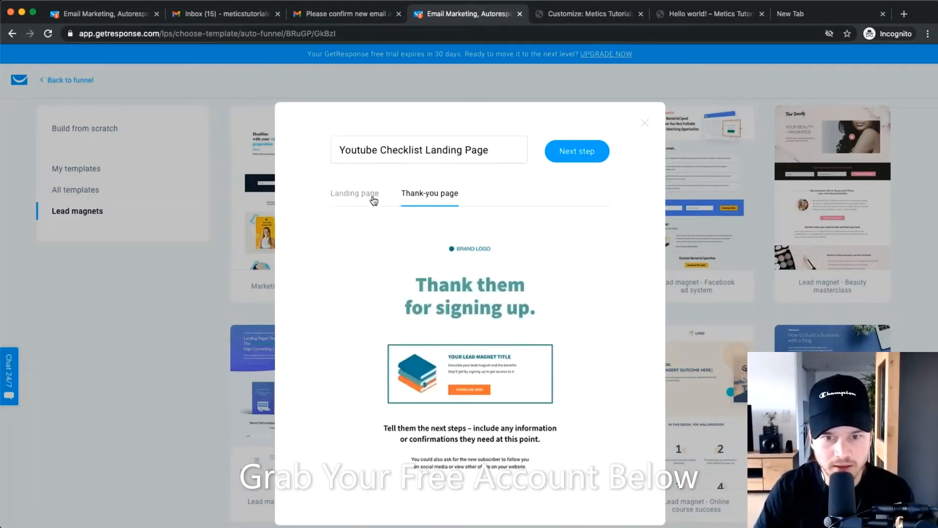
scroll(514, 320, "down", 3)
scroll(514, 320, "up", 3)
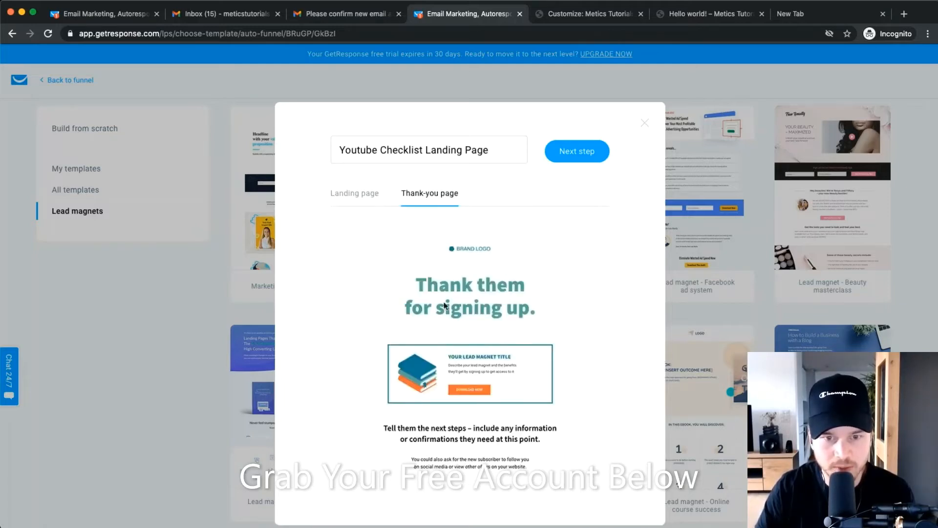
left_click(367, 195)
scroll(415, 318, "down", 5)
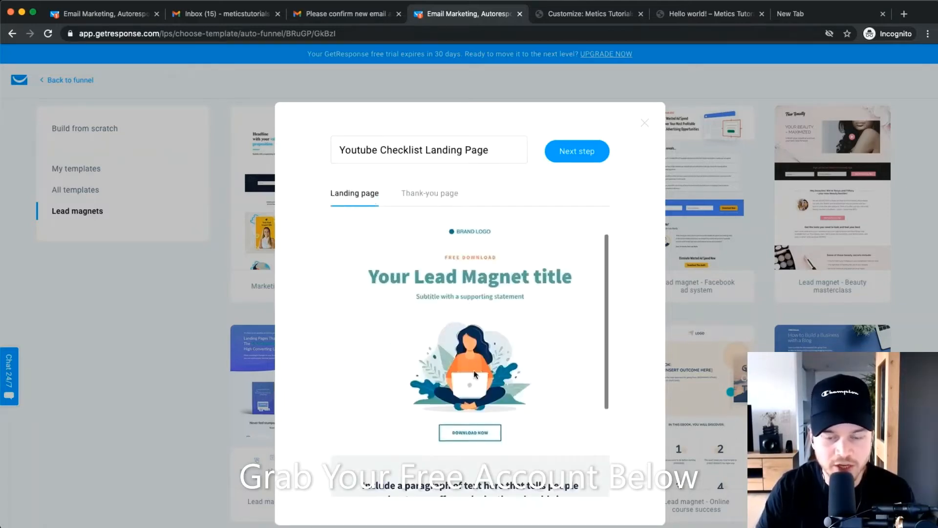
scroll(426, 350, "up", 5)
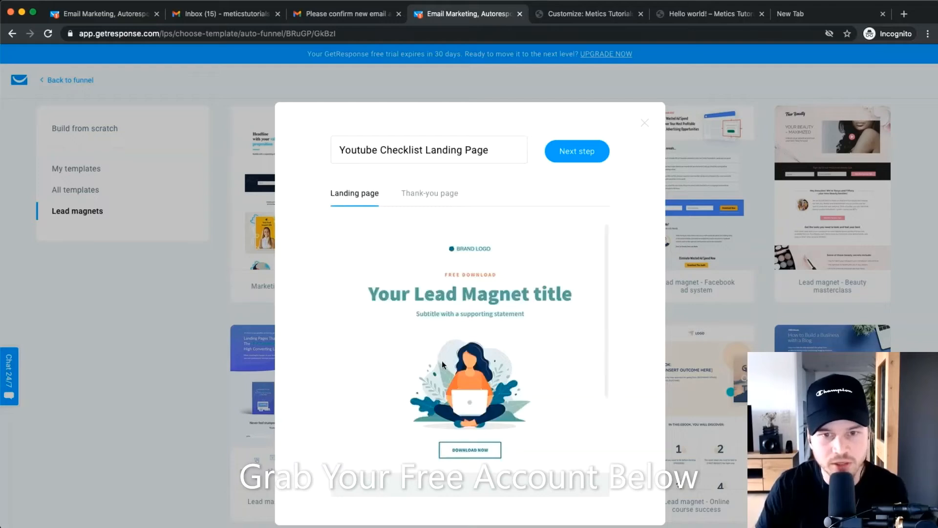
left_click(564, 152)
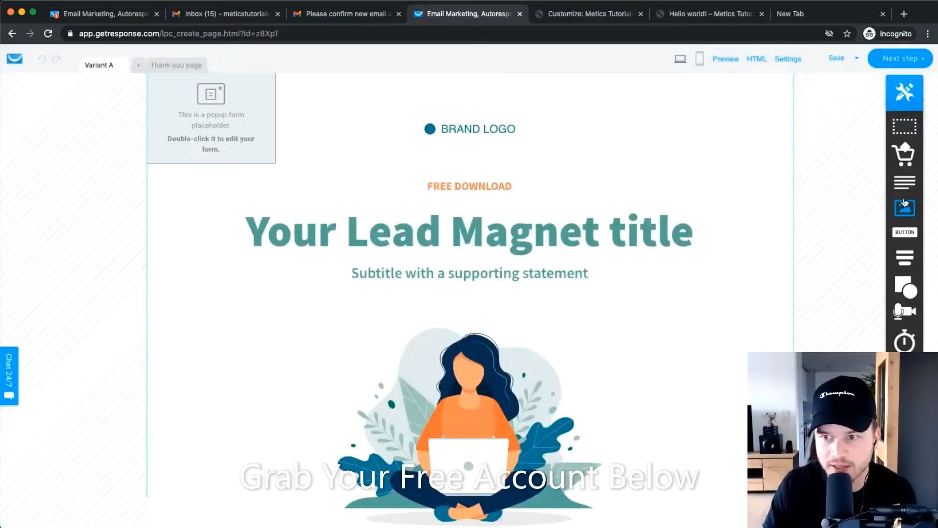
left_click_drag(910, 204, 670, 188)
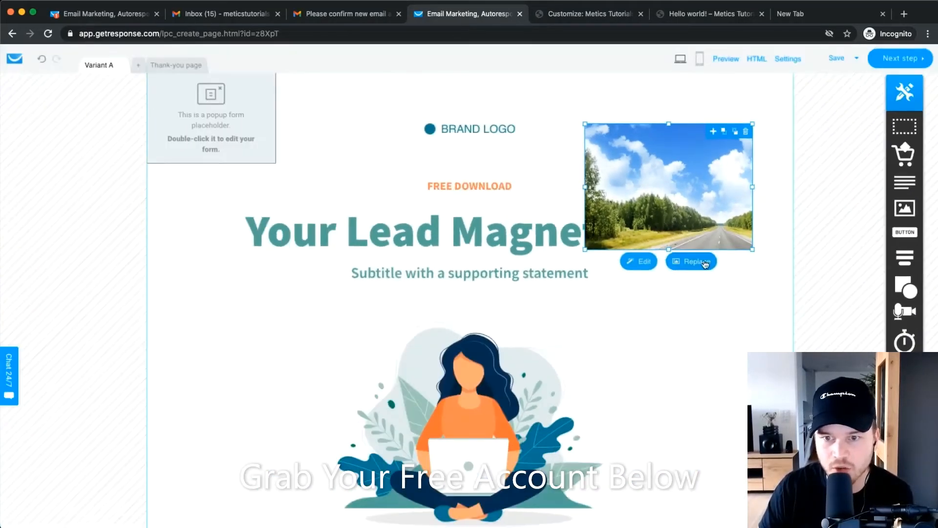
left_click(746, 133)
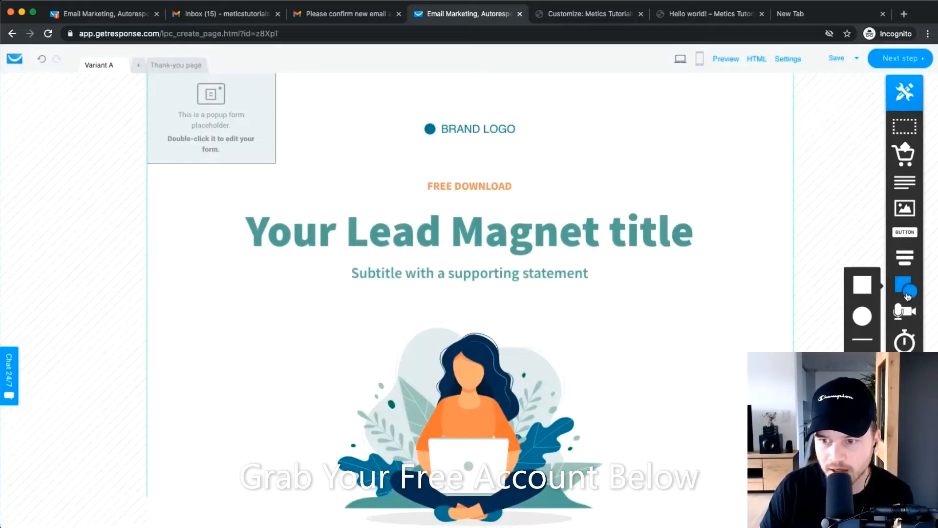
left_click_drag(905, 232, 597, 150)
left_click(657, 116)
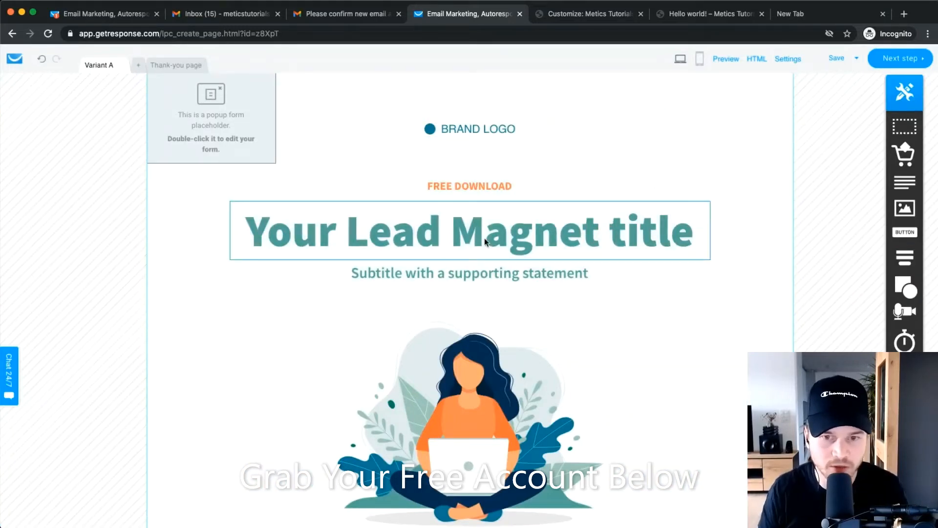
scroll(485, 238, "down", 5)
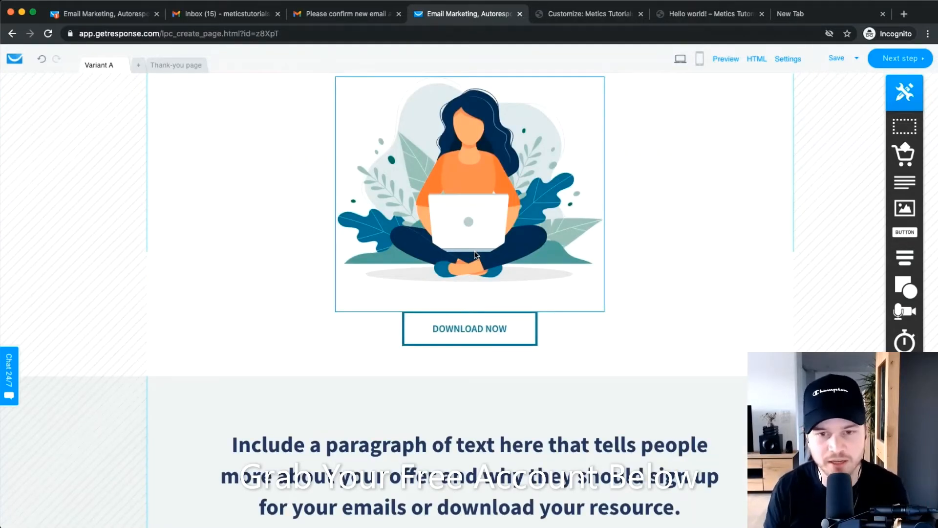
scroll(599, 323, "down", 6)
scroll(599, 323, "up", 9)
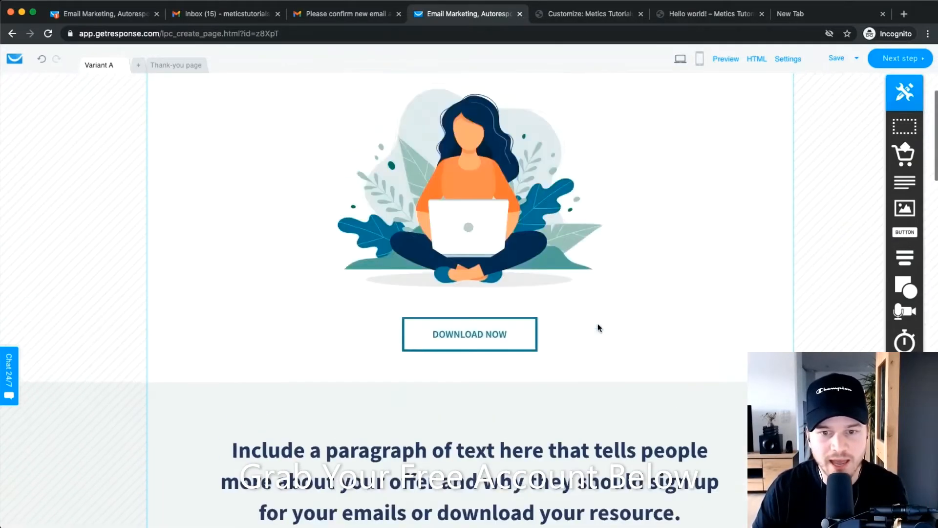
scroll(599, 327, "up", 3)
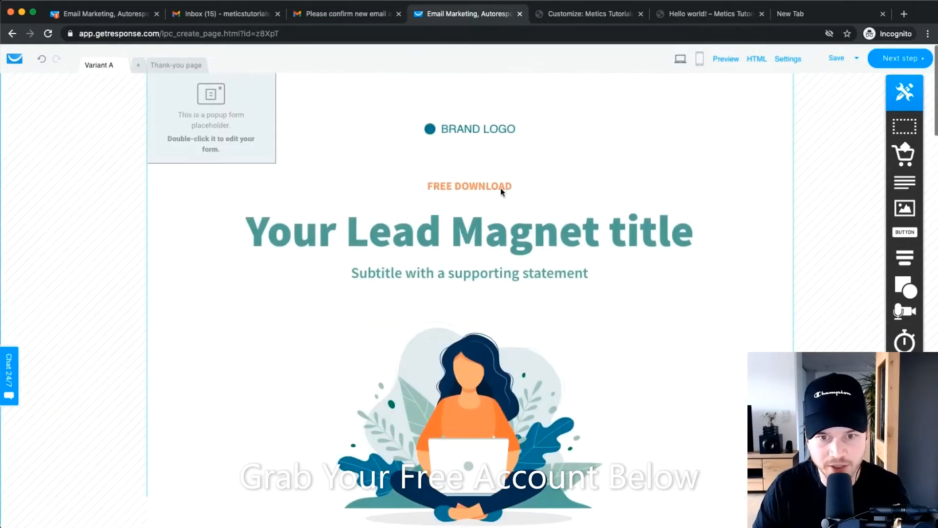
Rewrite the main heading as 'Get my free Youtube Checklist'.
double_click(449, 236)
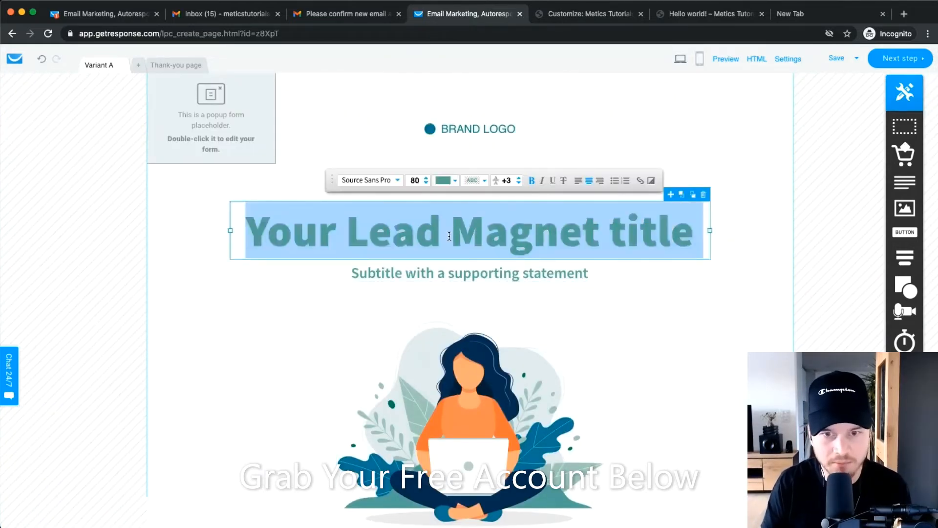
type("Learn")
key("BackSpace")
key("BackSpace")
key("BackSpace")
key("BackSpace")
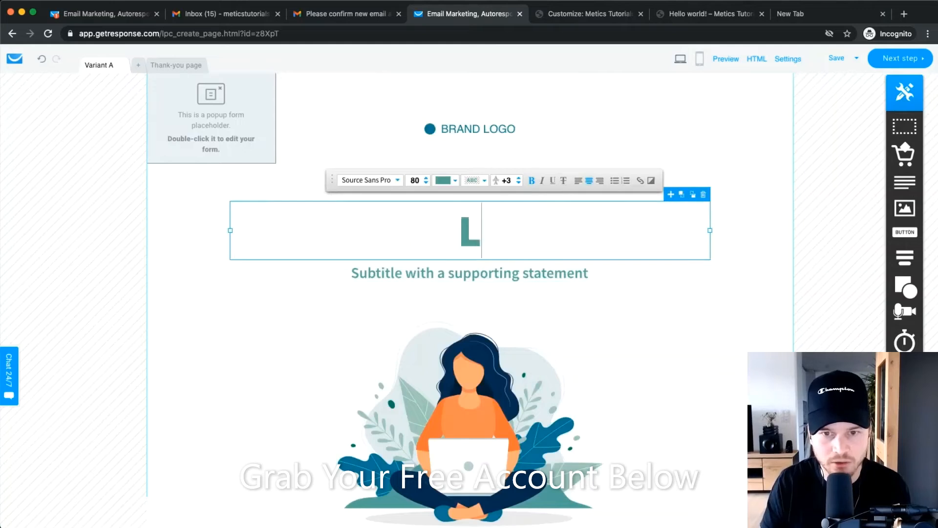
key("BackSpace")
type("D")
key("BackSpace")
type("Fet")
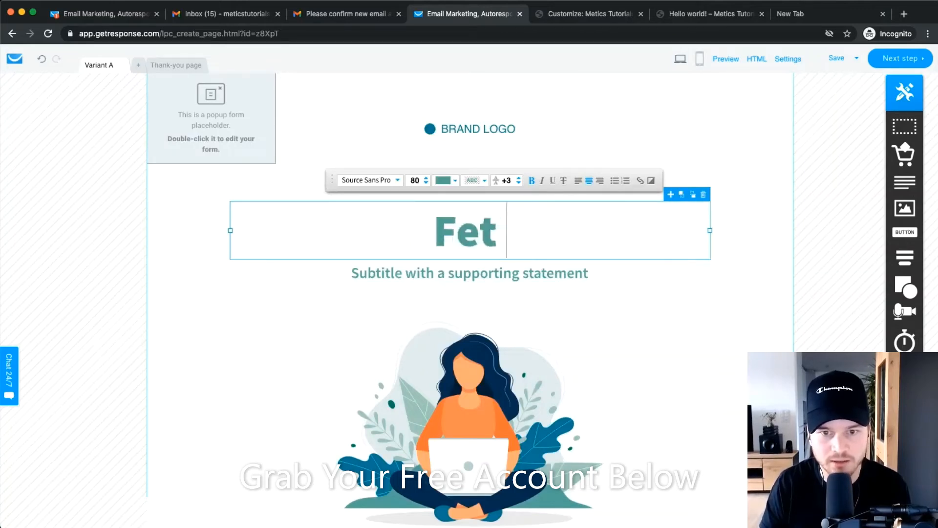
key("BackSpace")
key("BackSpace")
key("BackSpace")
type("Get my fr")
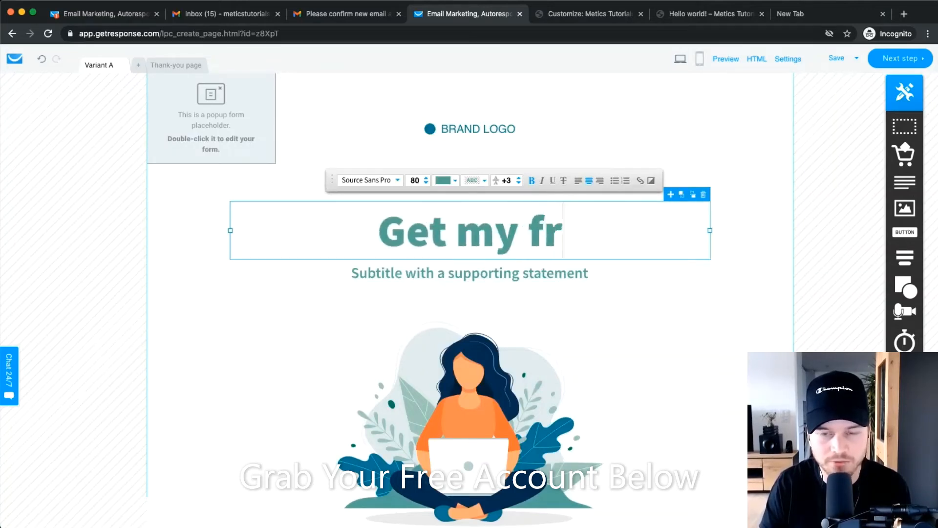
type("ee you")
key("BackSpace")
key("BackSpace")
key("BackSpace")
type("You")
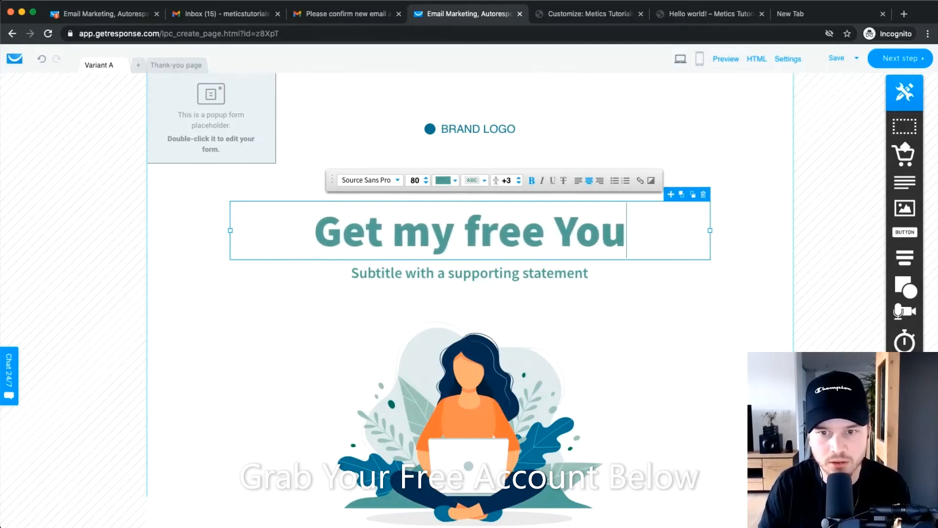
type("tube Checklist")
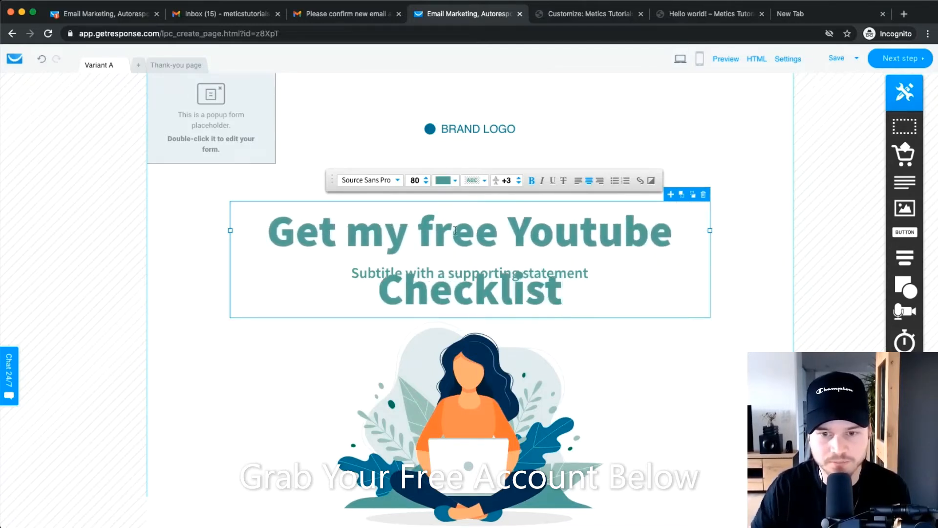
left_click(816, 237)
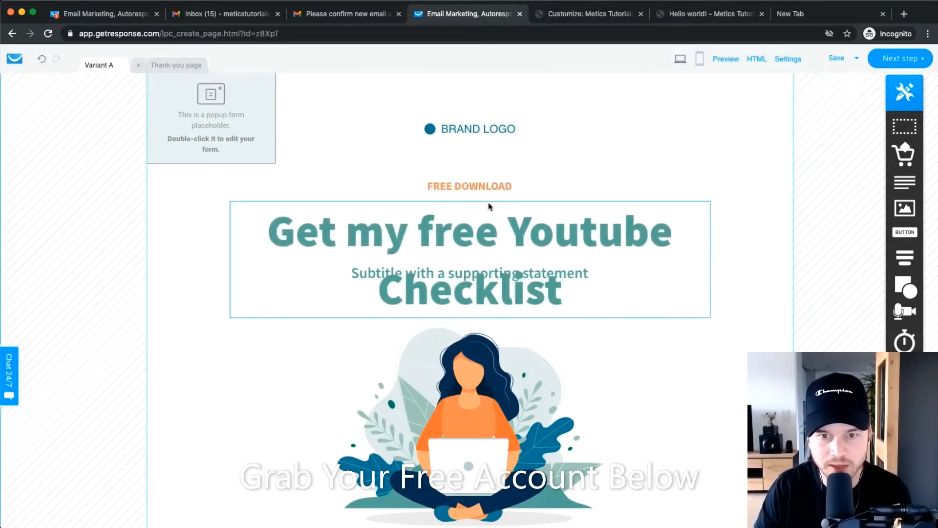
Delete the FREE DOWNLOAD label and move the heading up under the logo.
left_click(487, 185)
left_click(515, 173)
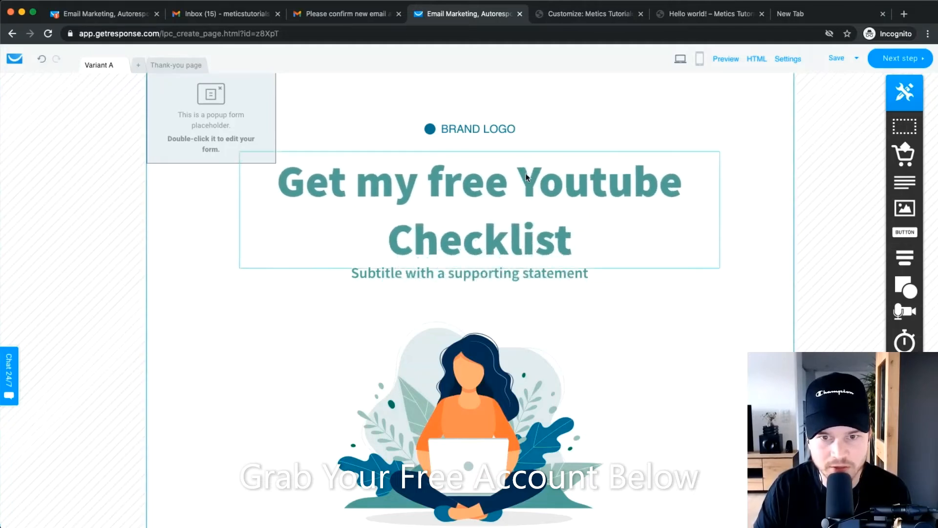
left_click_drag(526, 177, 520, 169)
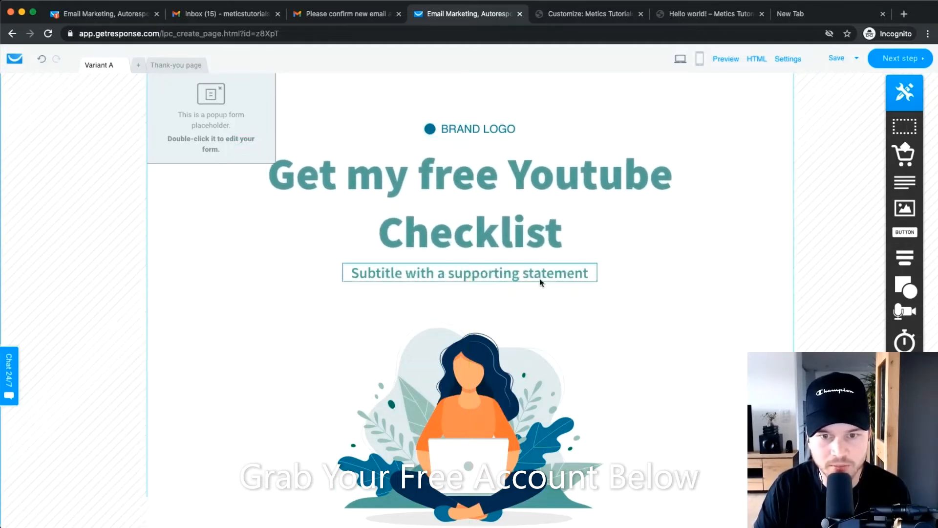
Select the woman-with-laptop illustration below the heading.
scroll(398, 320, "down", 2)
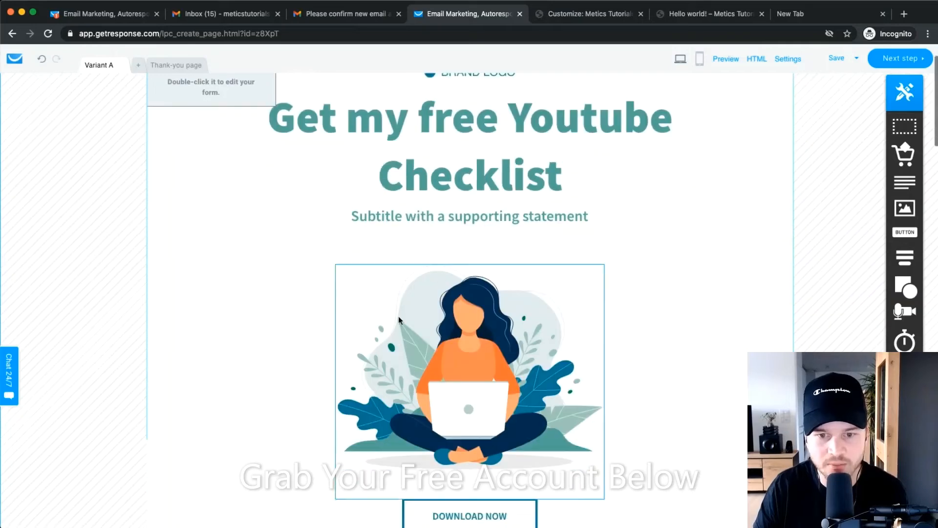
left_click(398, 320)
scroll(652, 375, "down", 1)
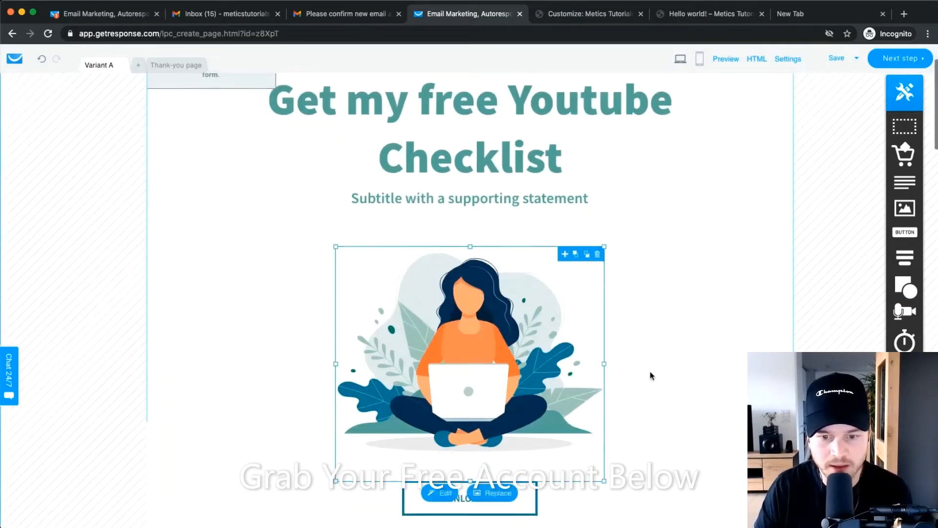
scroll(651, 375, "down", 3)
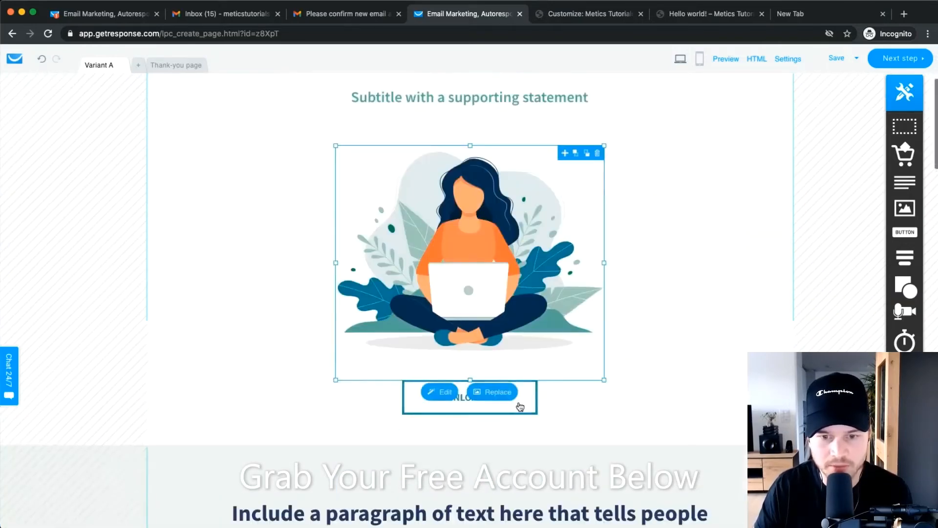
Replace the illustration with the checklist Cover image and shrink it to fit.
left_click(491, 392)
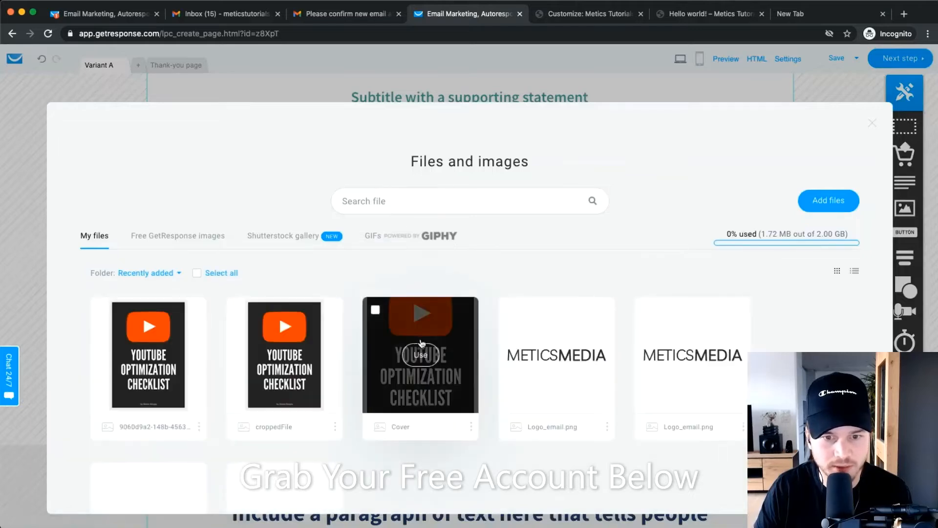
left_click(421, 350)
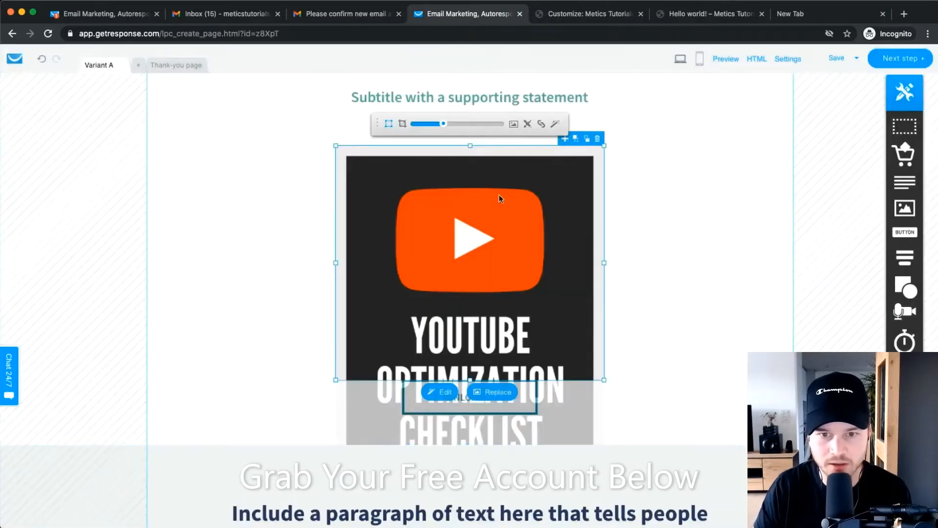
left_click_drag(443, 124, 432, 128)
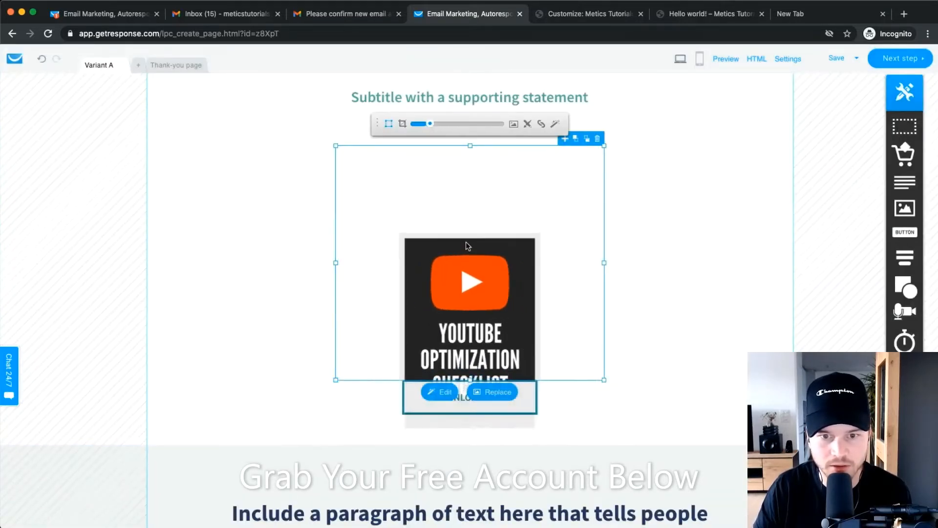
left_click(708, 226)
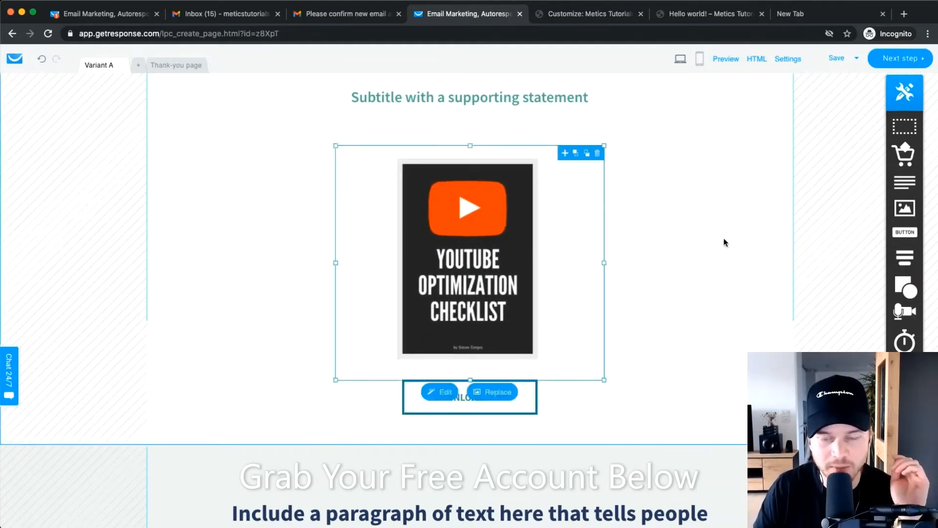
scroll(642, 304, "up", 4)
scroll(614, 275, "down", 4)
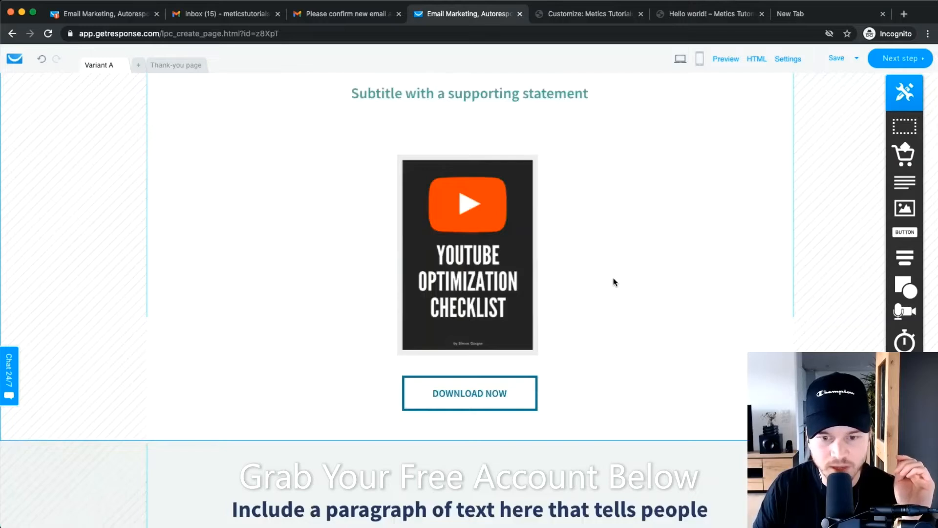
scroll(614, 279, "down", 5)
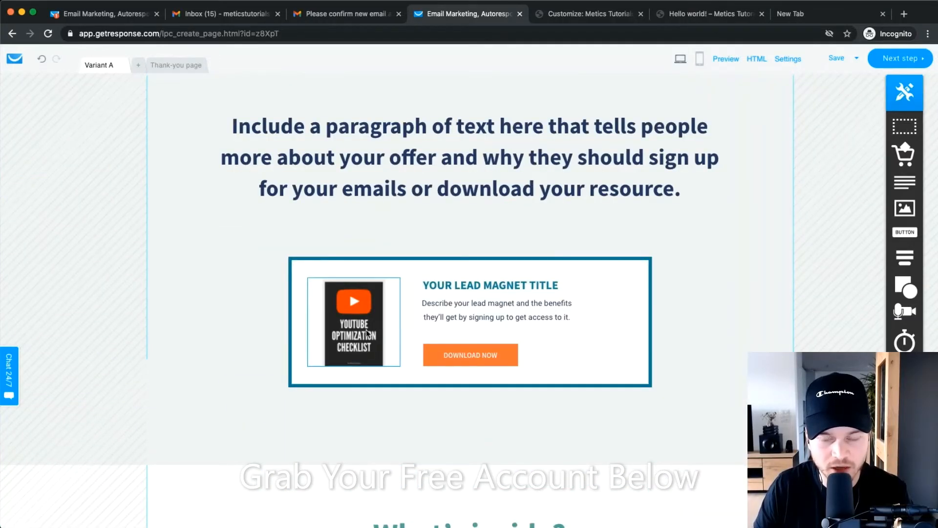
scroll(342, 331, "down", 1)
scroll(334, 326, "down", 3)
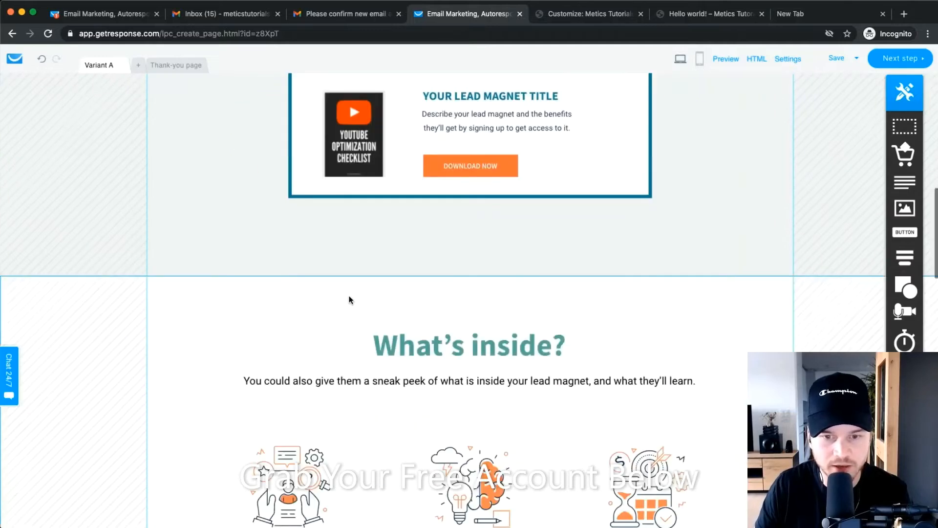
scroll(397, 232, "up", 5)
scroll(397, 232, "up", 8)
scroll(428, 306, "down", 7)
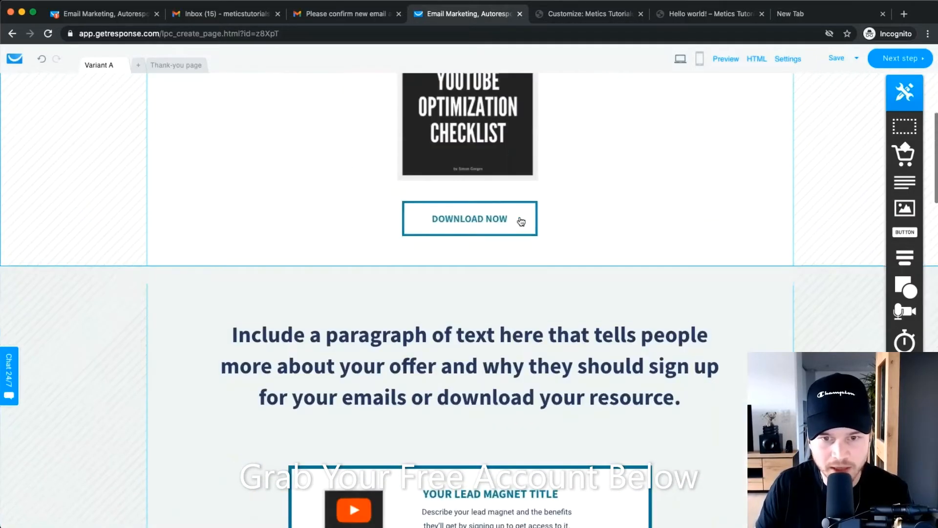
scroll(481, 216, "down", 10)
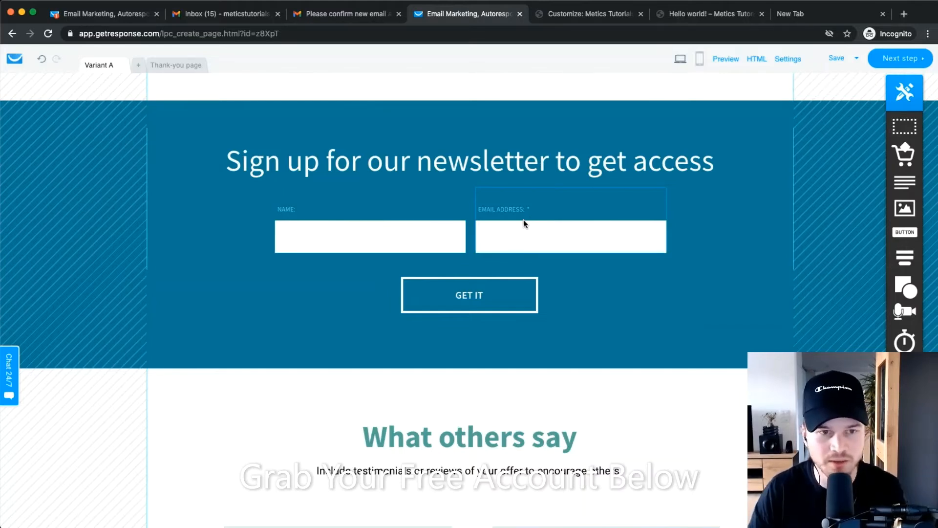
left_click(179, 64)
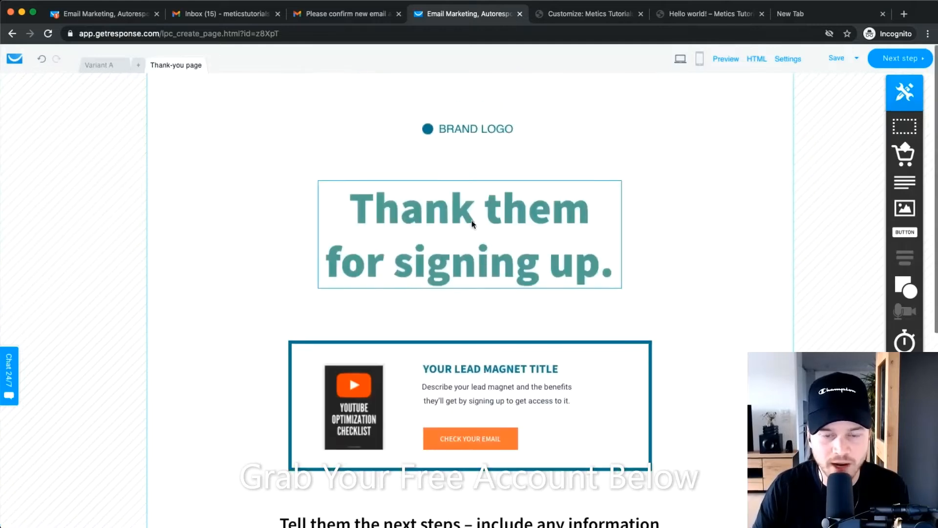
scroll(446, 225, "down", 1)
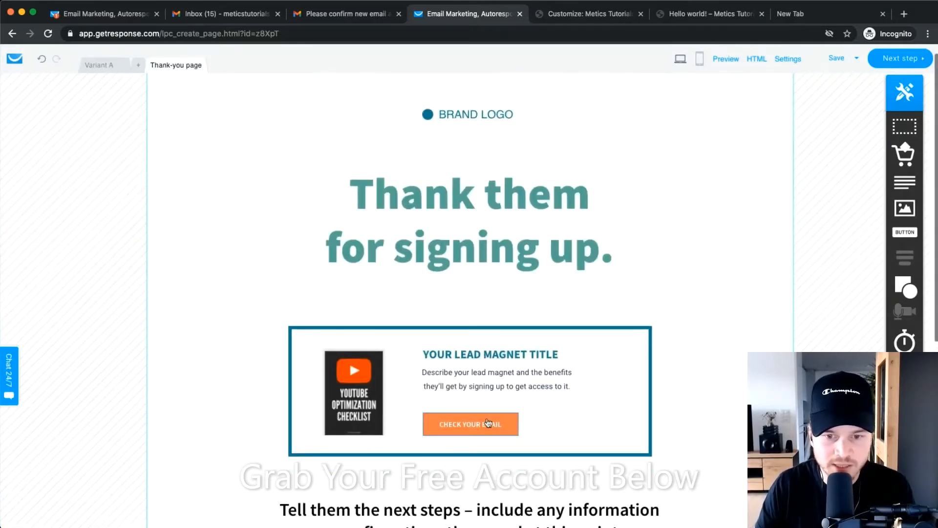
scroll(477, 420, "down", 1)
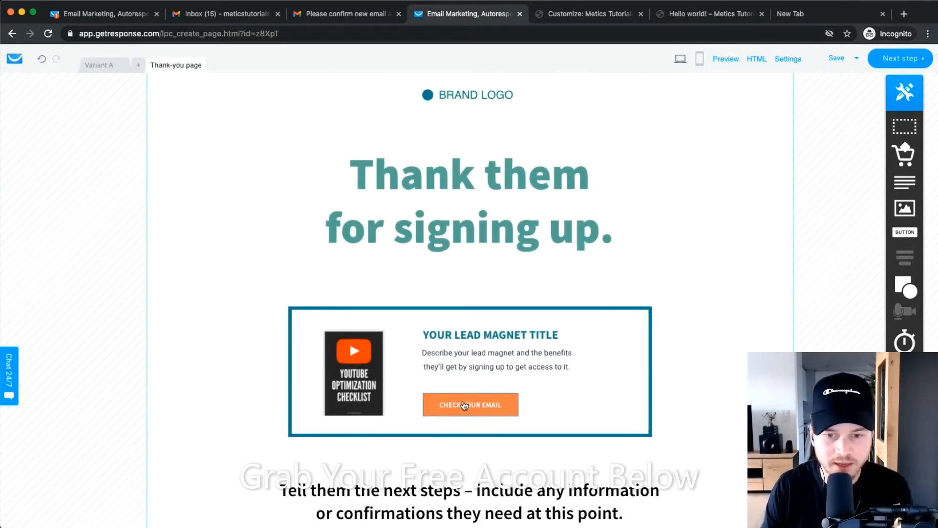
left_click(100, 65)
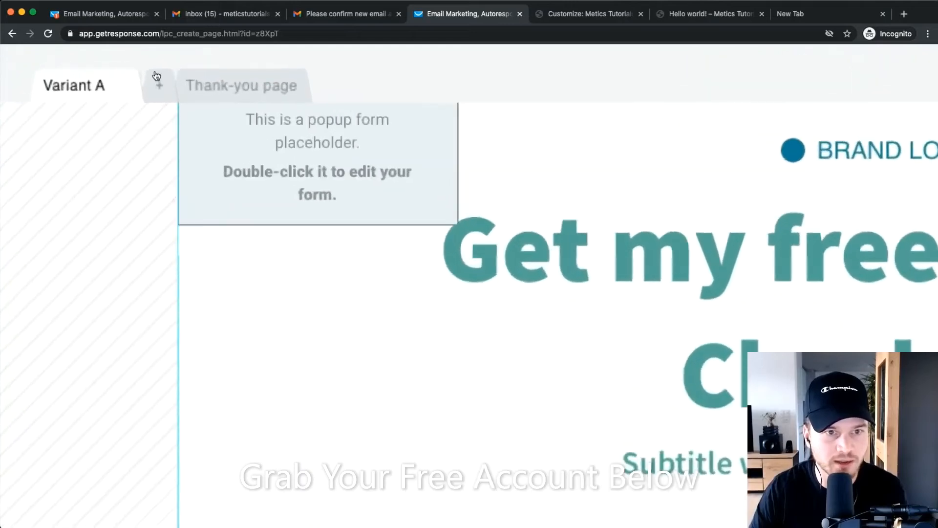
Add then delete a Variant B, and drag the popup-form placeholder beside the subtitle.
scroll(159, 92, "down", 3)
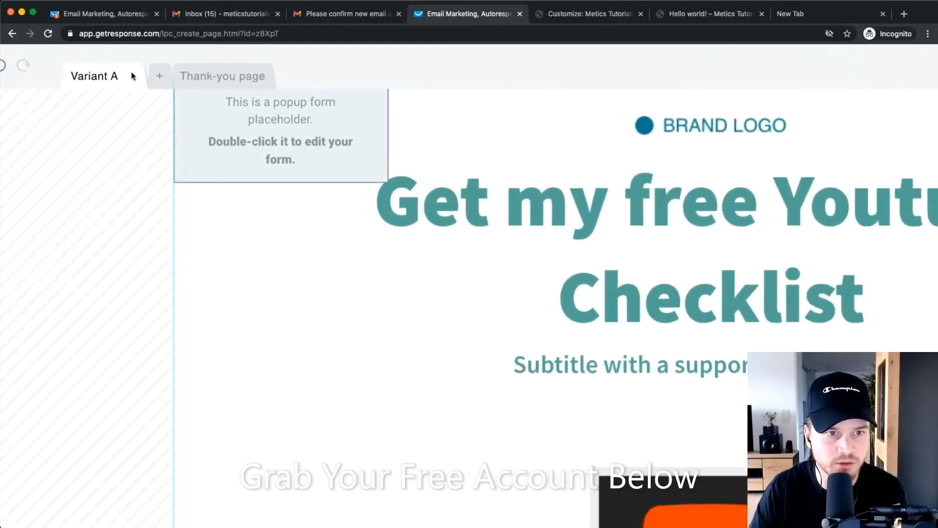
scroll(195, 69, "left", 1)
left_click(190, 79)
scroll(190, 79, "down", 3)
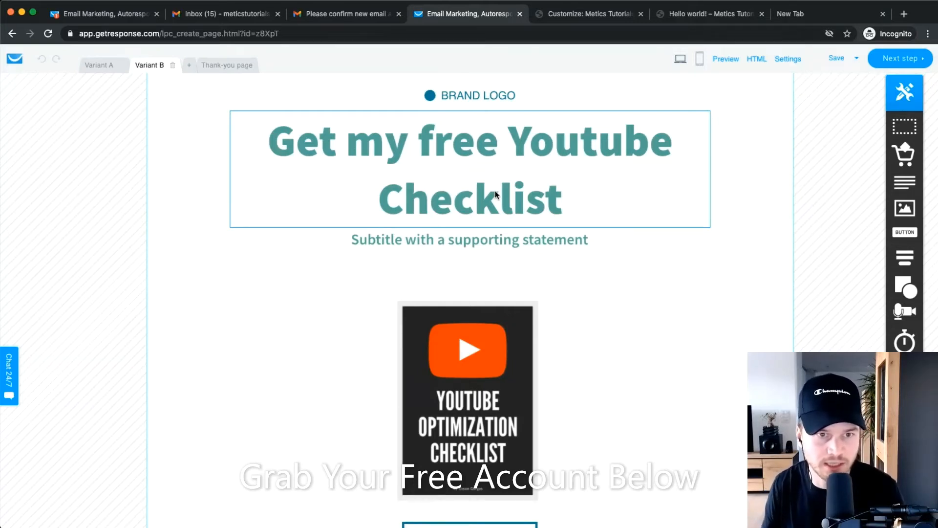
left_click(172, 65)
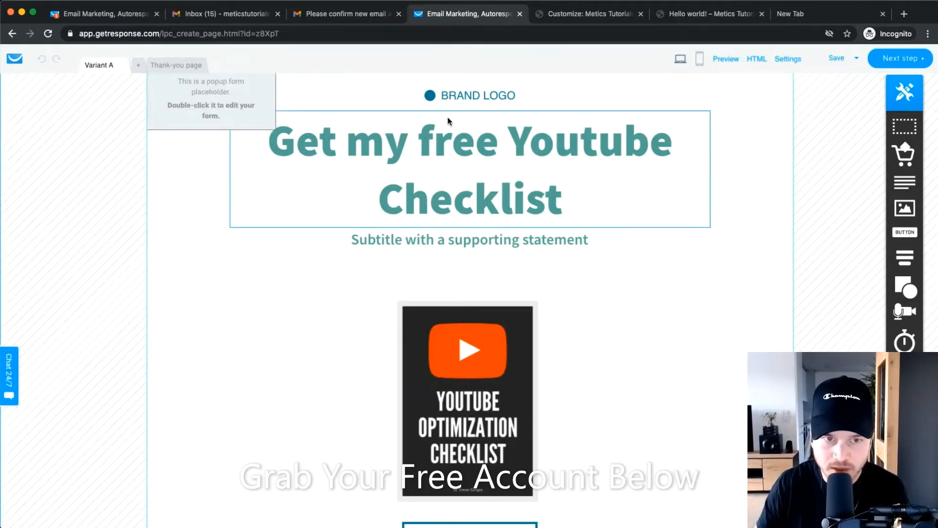
mouse_move(210, 101)
left_mouse_down()
mouse_move(228, 120)
mouse_move(717, 295)
left_mouse_up()
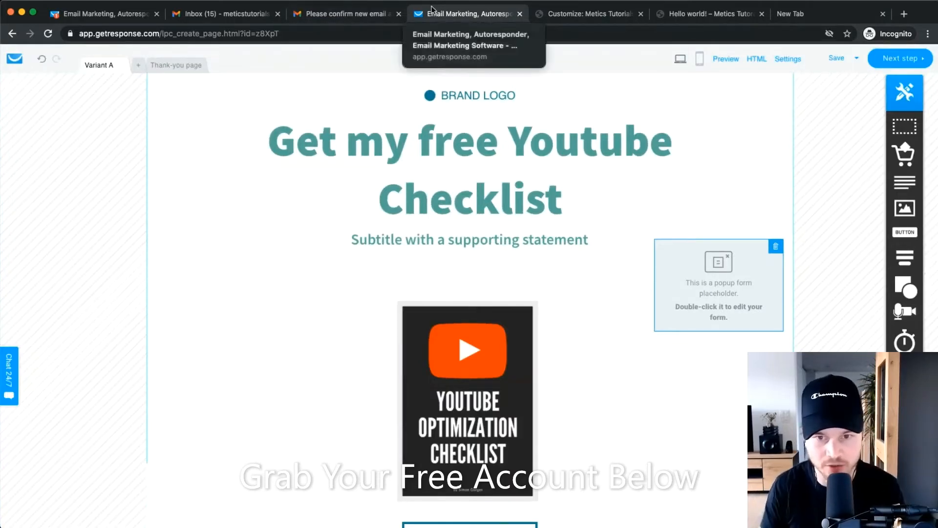
Open the 'Don't leave just yet!' exit popup, review its settings, and save it unchanged.
double_click(701, 275)
scroll(523, 275, "down", 1)
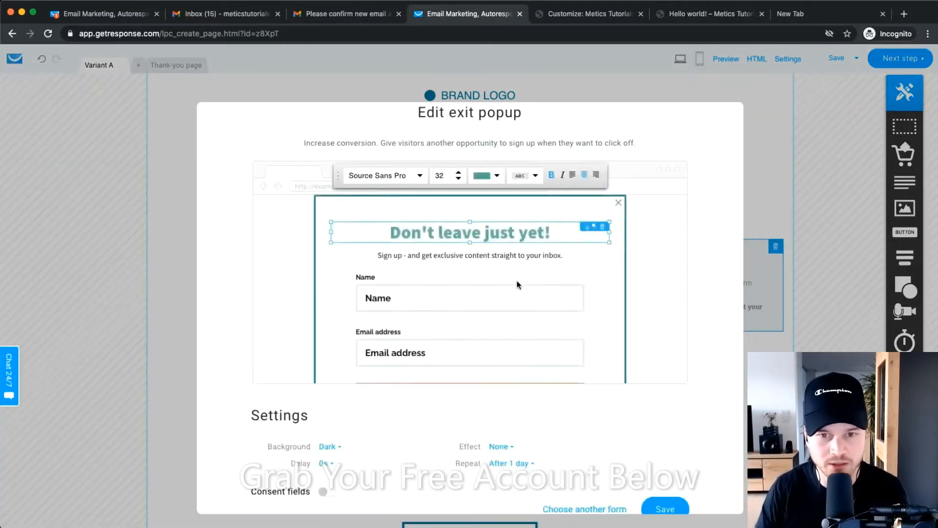
scroll(628, 287, "down", 1)
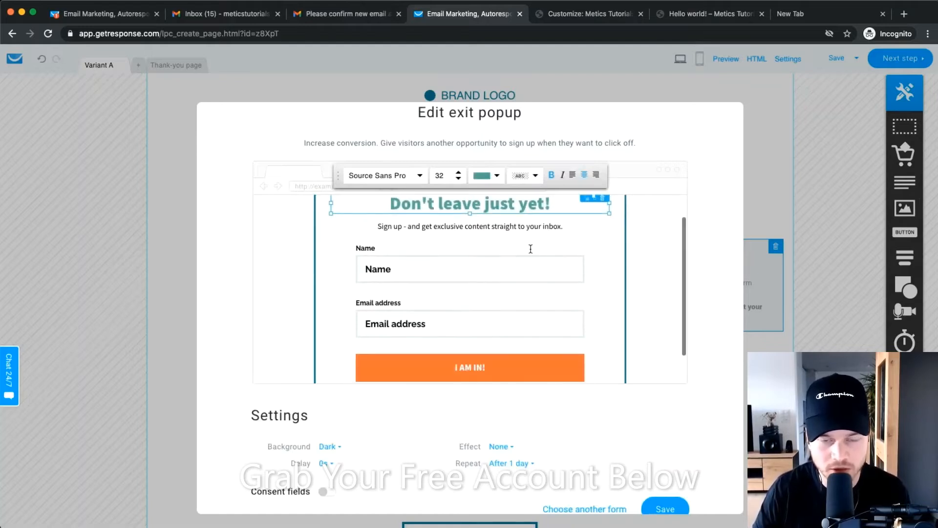
scroll(530, 247, "up", 1)
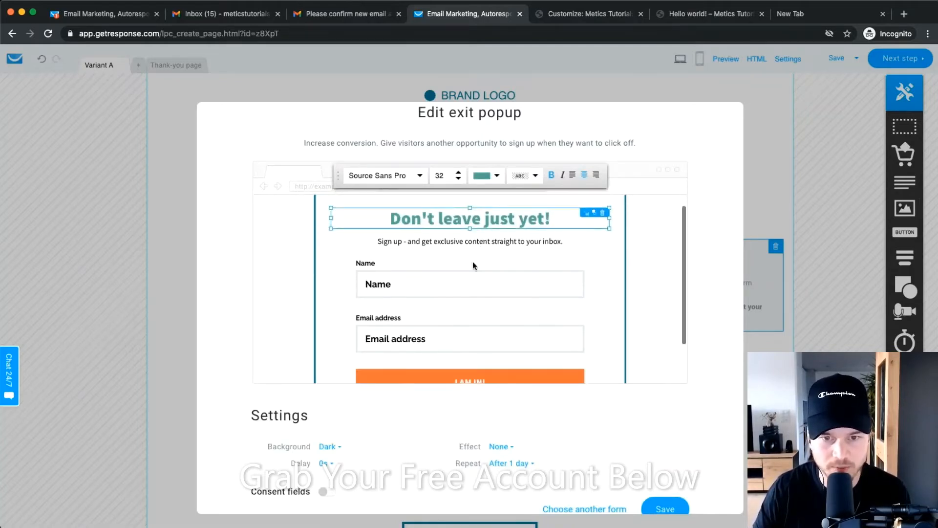
scroll(474, 263, "down", 1)
scroll(479, 264, "down", 2)
scroll(479, 264, "up", 3)
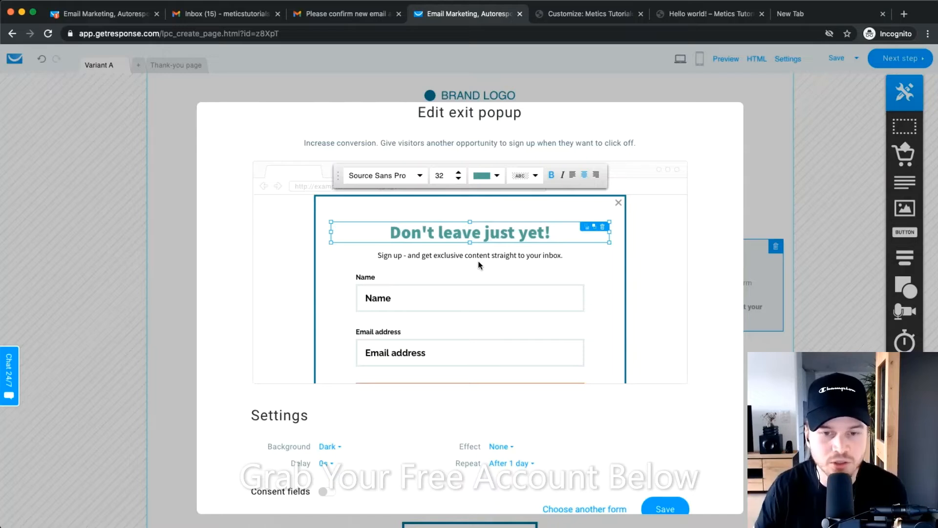
scroll(522, 300, "down", 3)
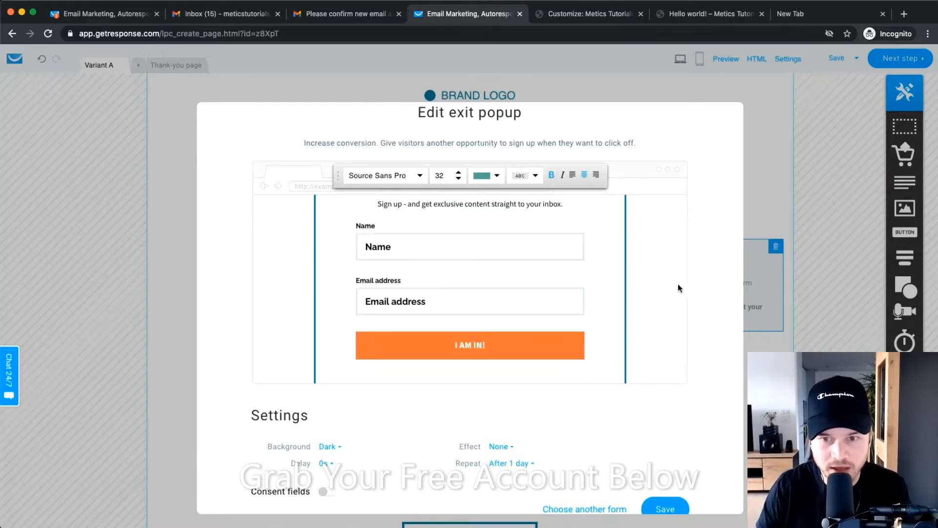
scroll(682, 303, "down", 1)
scroll(446, 339, "down", 3)
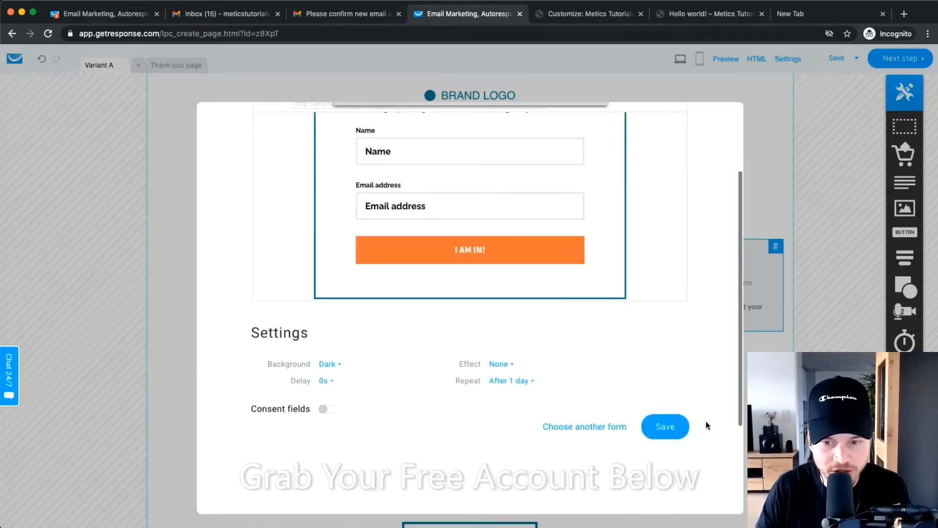
scroll(547, 225, "up", 3)
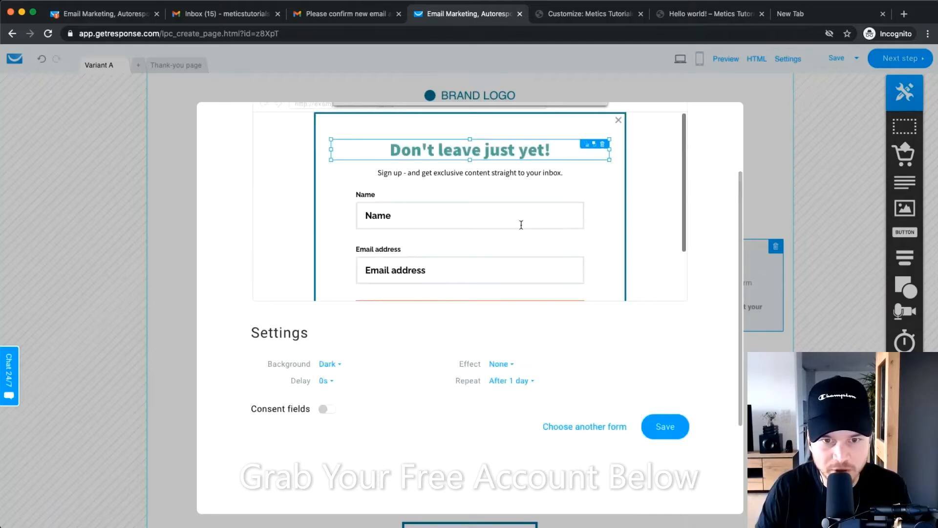
left_click(676, 437)
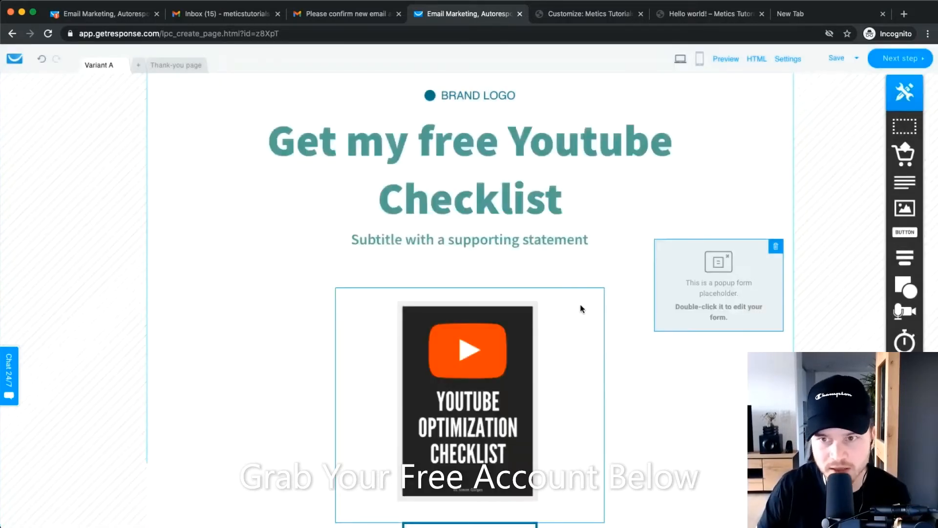
Create a mobile version of the signup landing page.
scroll(699, 80, "up", 5)
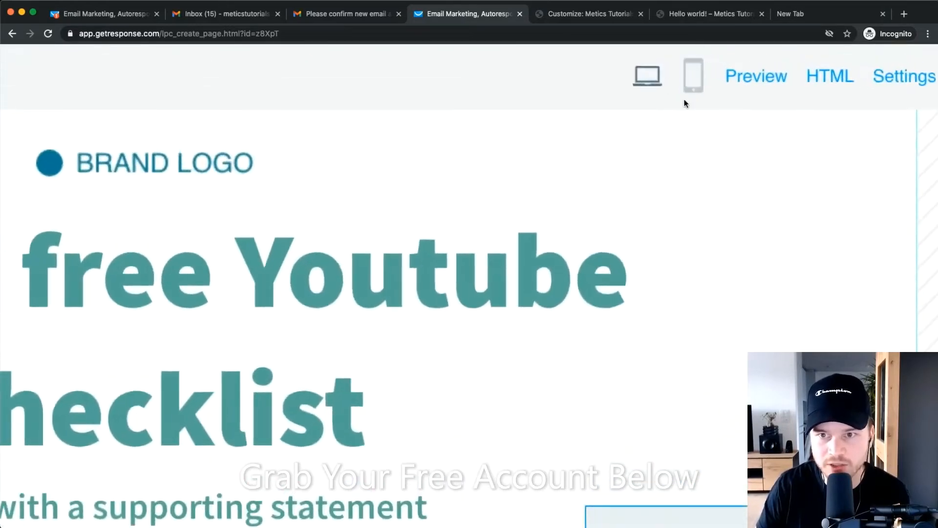
left_click(698, 87)
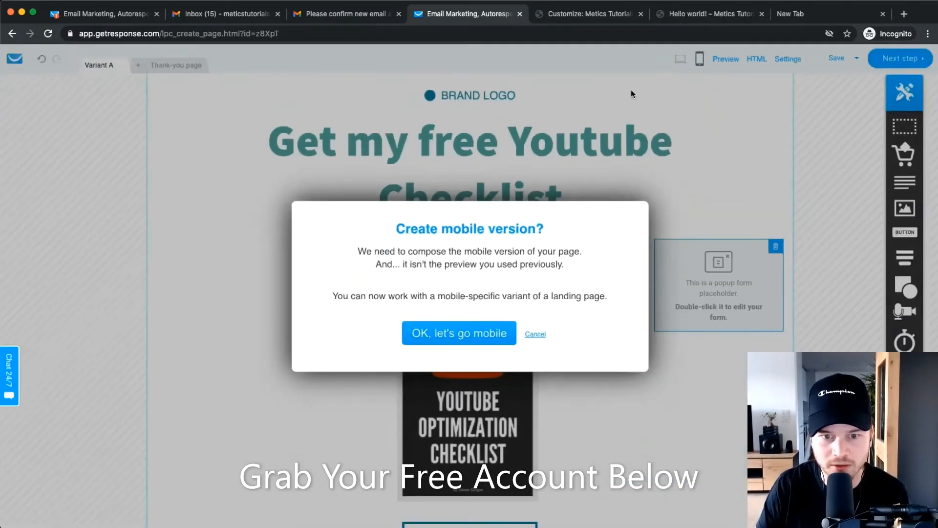
left_click(471, 336)
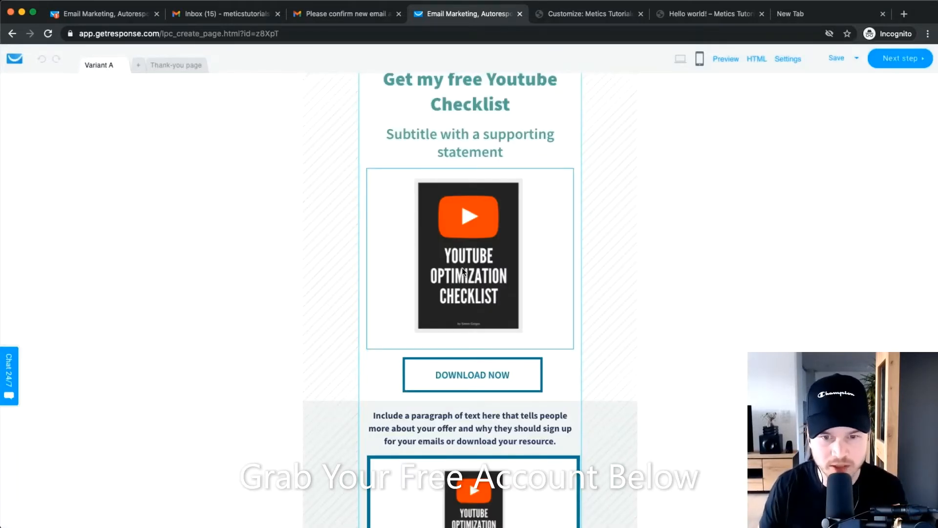
Look over the mobile layout, then move on to the thank-you page.
scroll(484, 233, "up", 1)
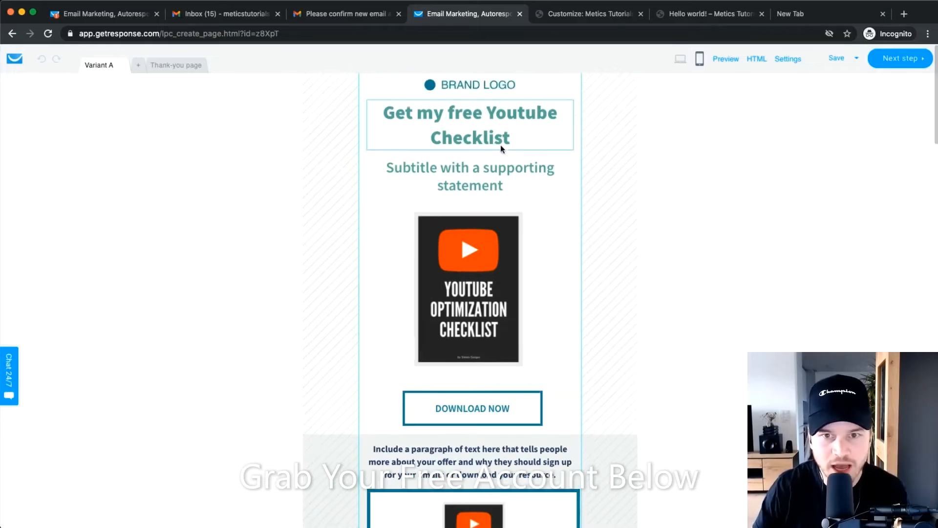
scroll(494, 156, "down", 5)
scroll(488, 163, "down", 6)
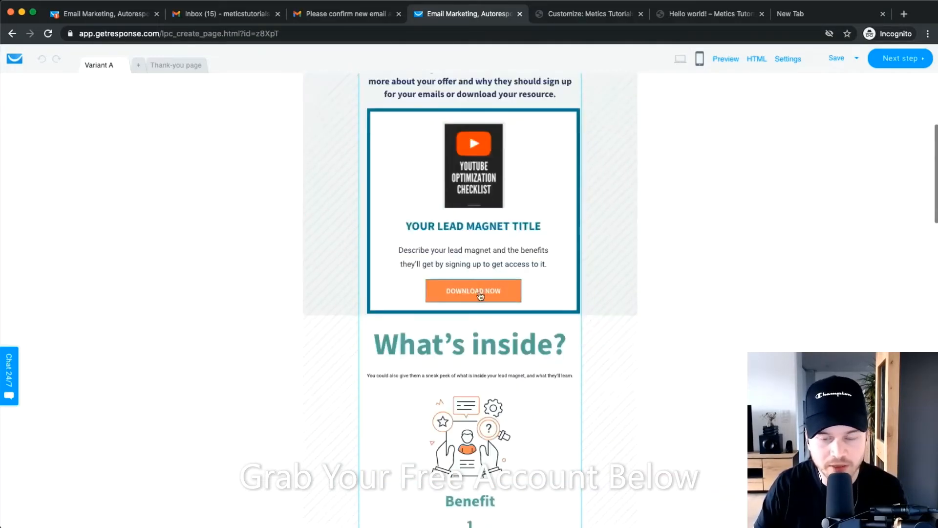
scroll(473, 293, "down", 6)
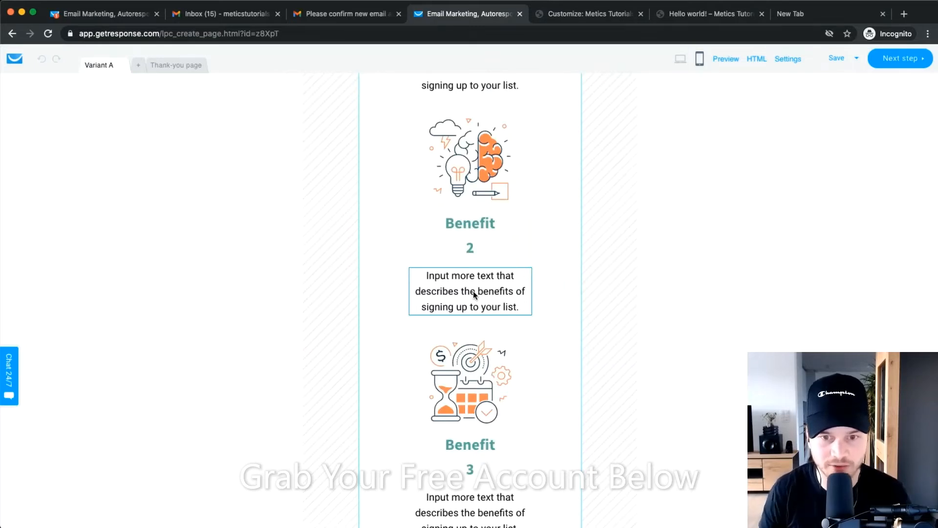
scroll(474, 293, "down", 15)
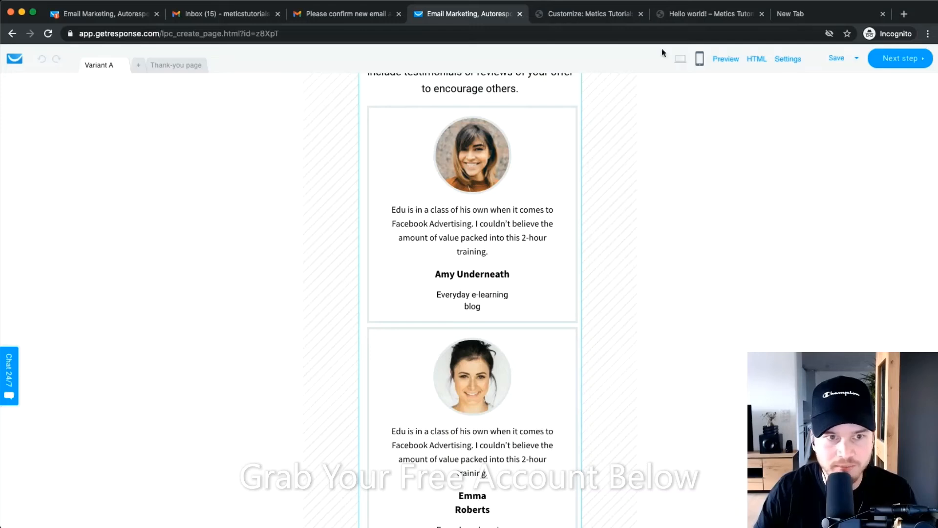
left_click(189, 69)
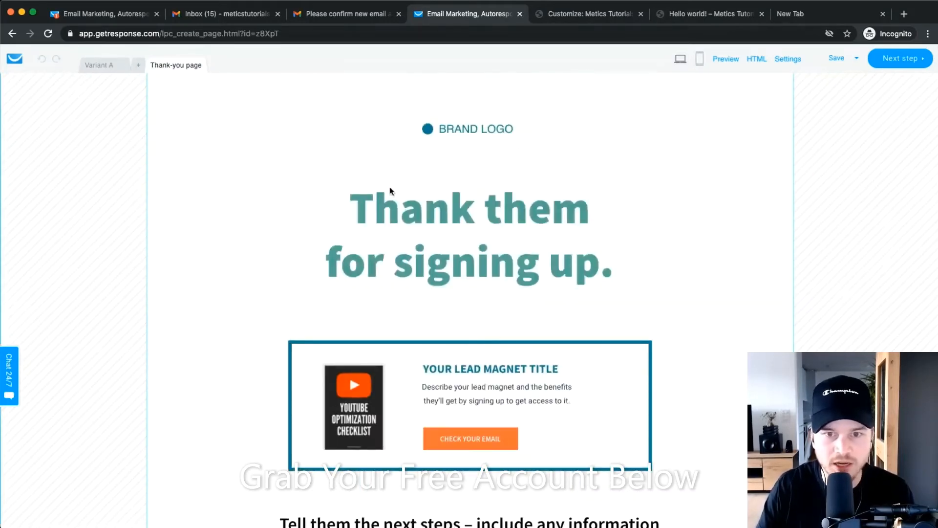
Create the thank-you page's mobile version, return to desktop, and continue to page settings.
left_click(474, 131)
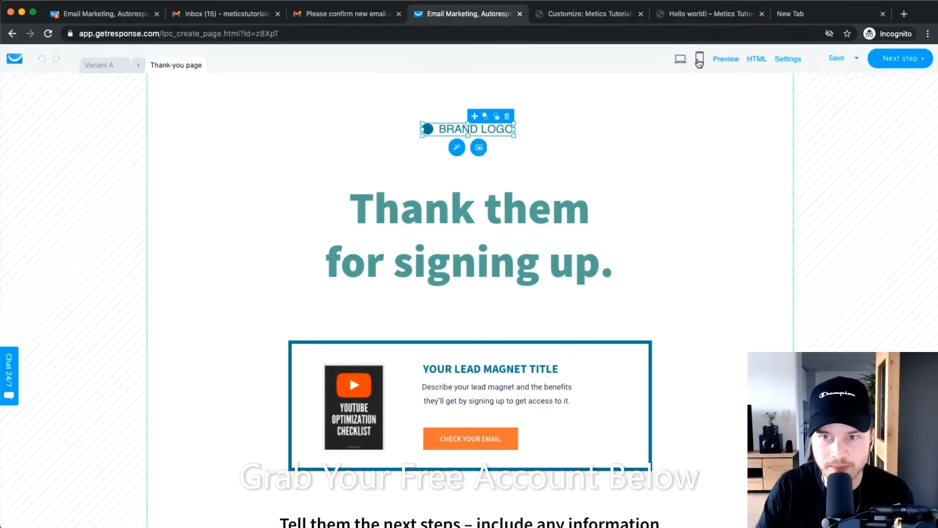
left_click(699, 59)
left_click(467, 331)
scroll(457, 197, "down", 2)
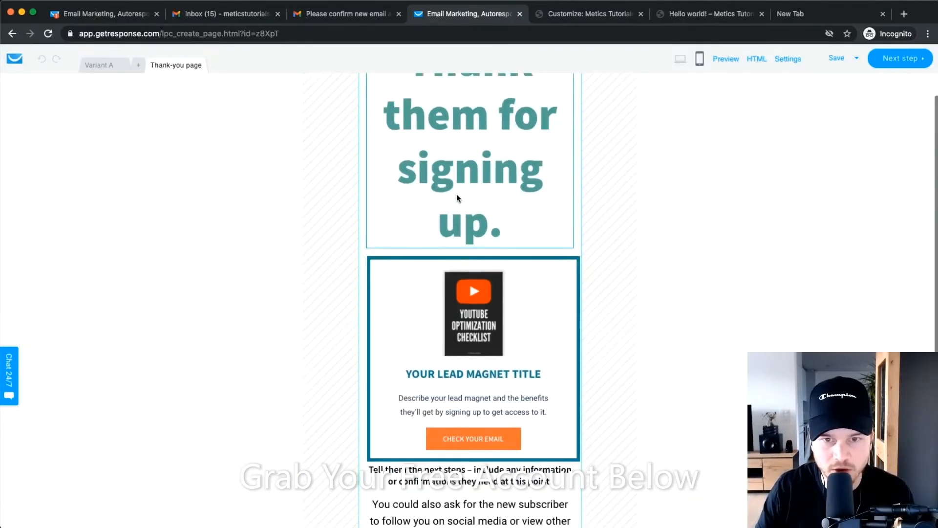
scroll(459, 191, "down", 2)
scroll(499, 294, "up", 4)
left_click(680, 59)
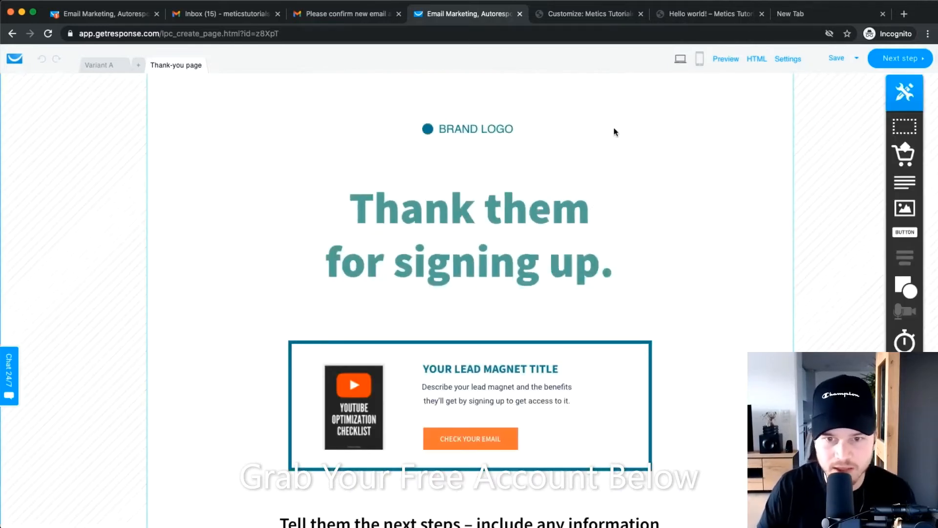
left_click(898, 61)
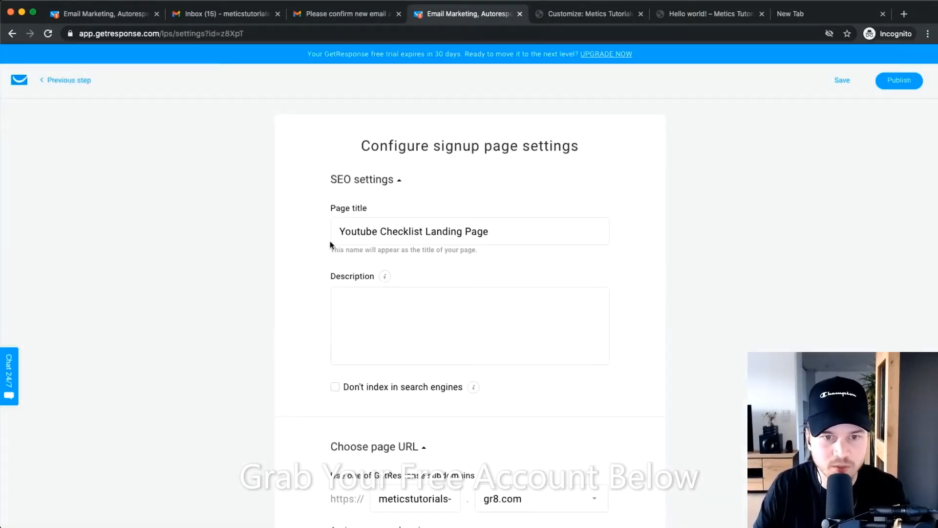
Enter the SEO description 'Learn how to rank #1 on youtube'.
left_click_drag(341, 232, 712, 245)
left_click(778, 254)
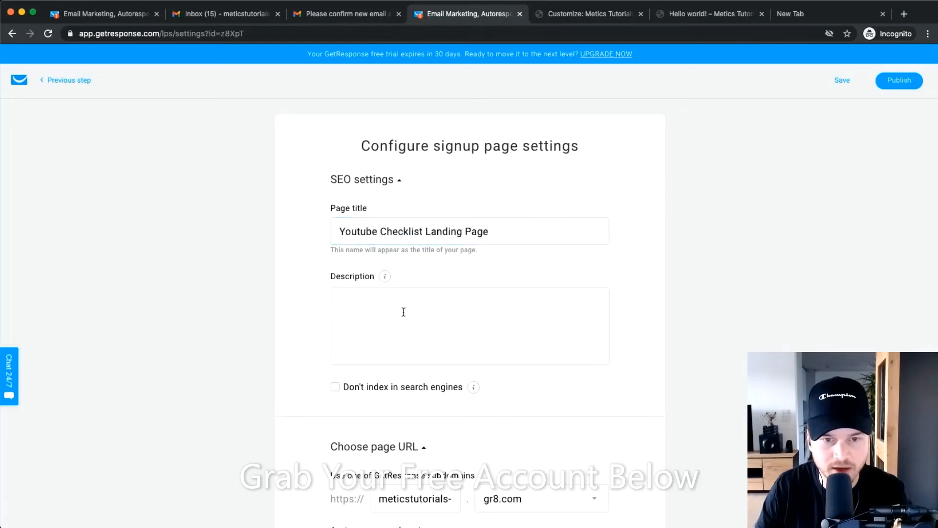
left_click(439, 300)
type("Lea")
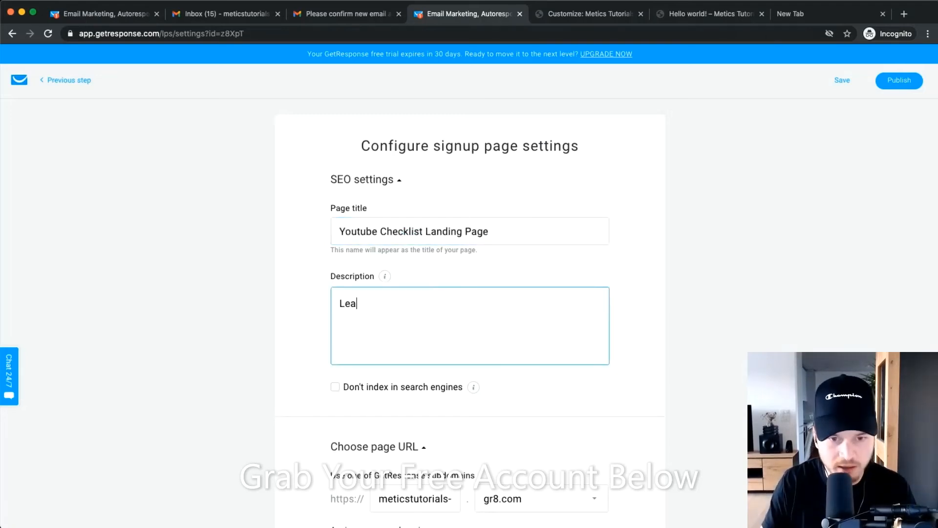
type("rn how to rank #")
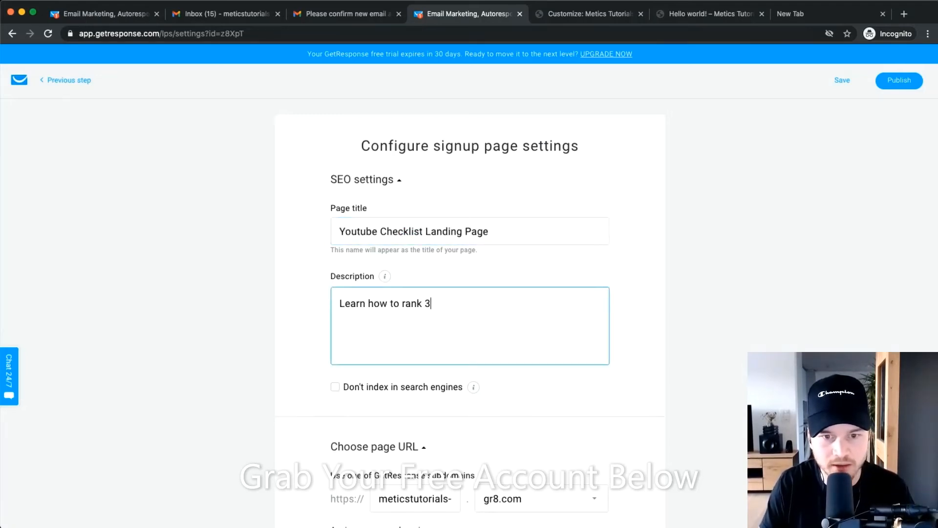
type("1 on youtube.")
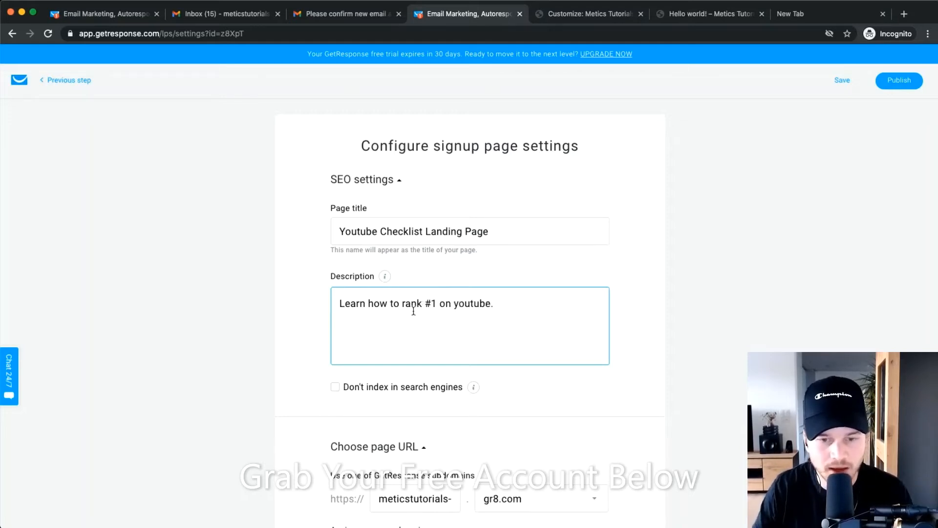
scroll(373, 342, "down", 3)
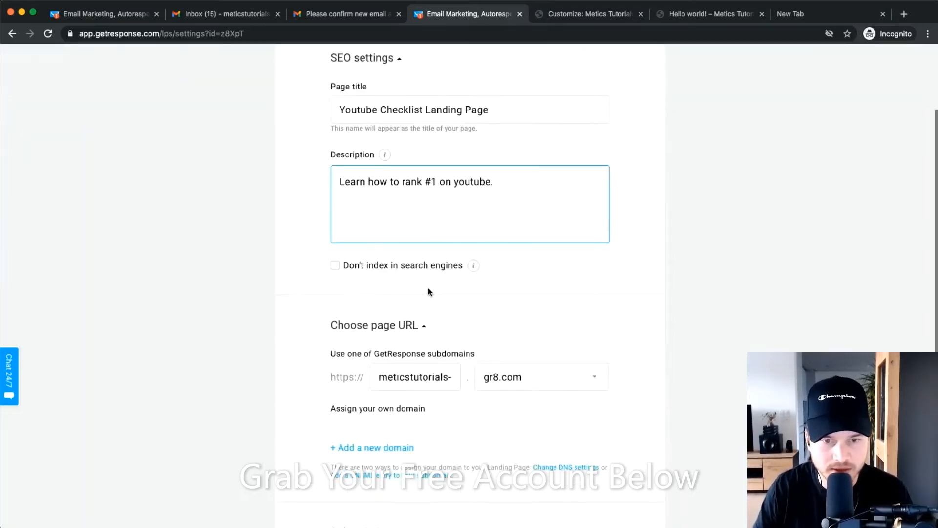
scroll(425, 296, "down", 2)
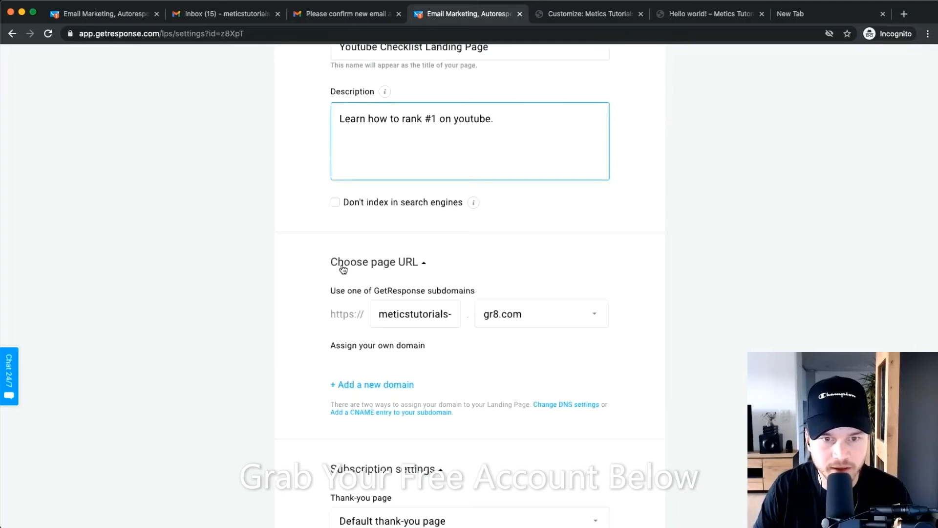
scroll(441, 272, "down", 1)
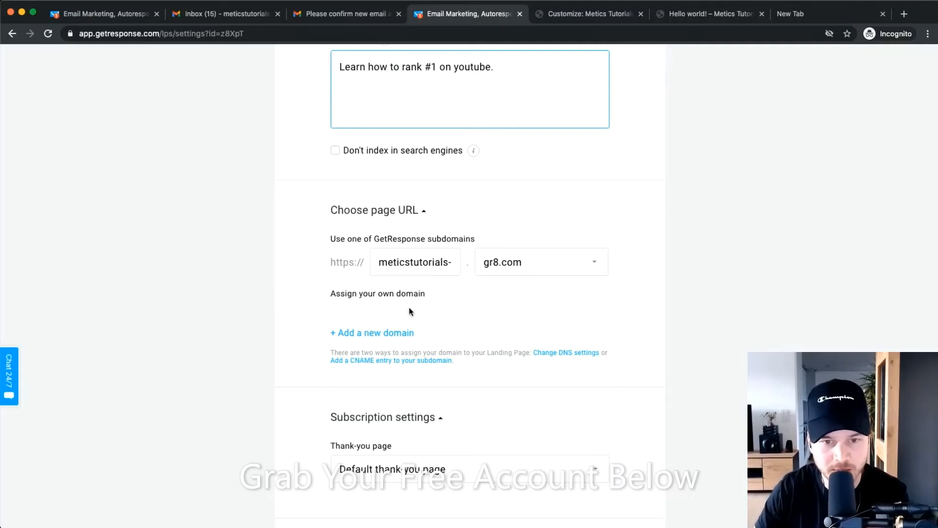
Review the subdomain part of the landing page's web address.
left_click_drag(330, 265, 595, 265)
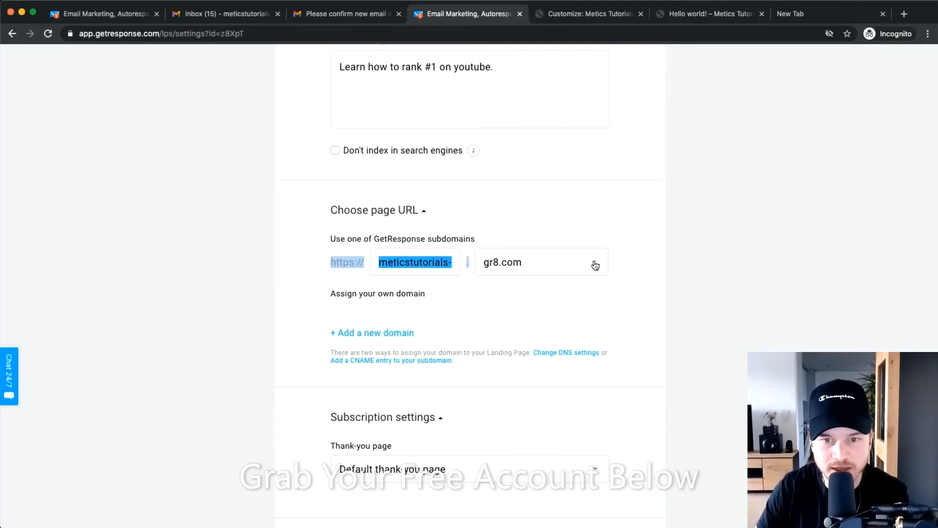
left_click(665, 267)
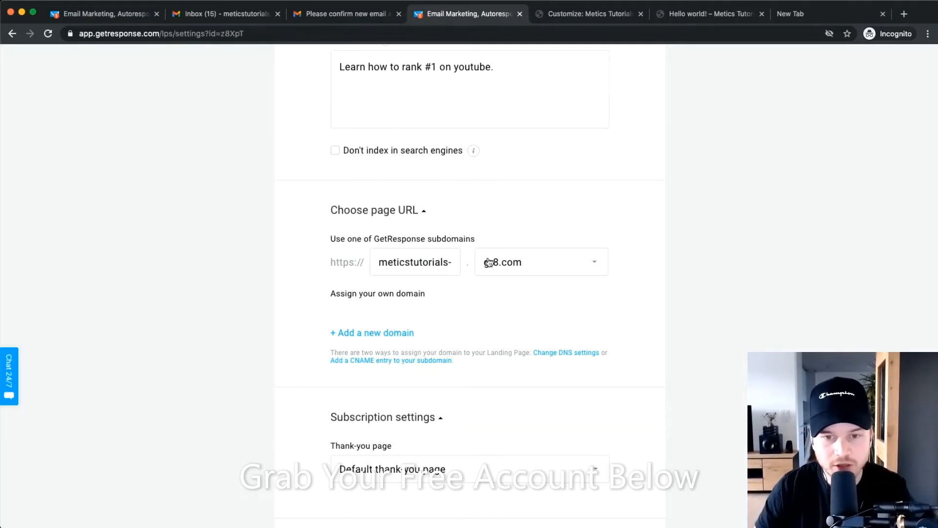
scroll(454, 283, "up", 5)
scroll(479, 258, "down", 1)
scroll(477, 257, "down", 3)
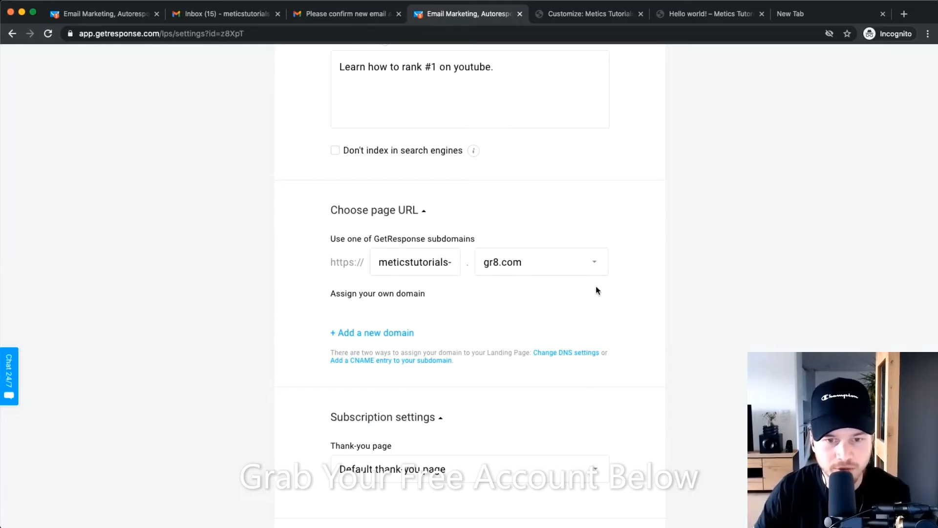
scroll(459, 316, "down", 3)
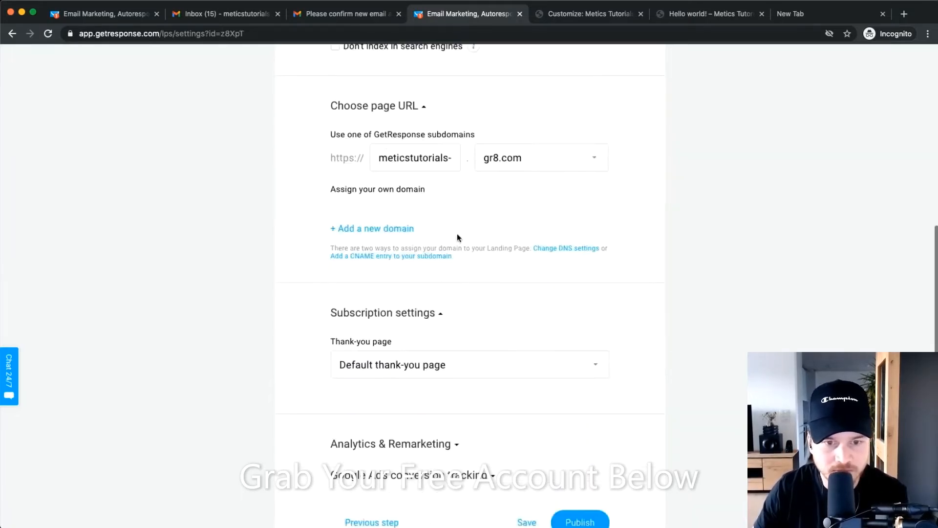
scroll(396, 340, "down", 2)
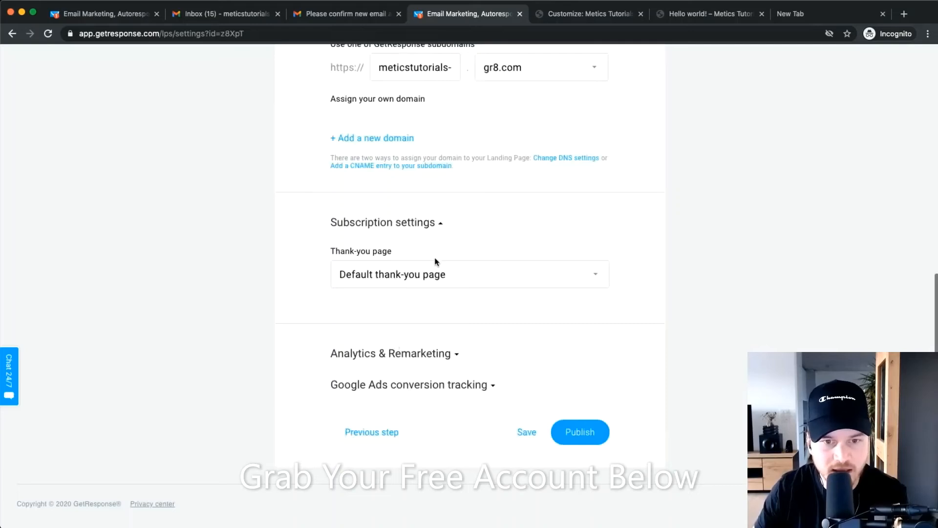
Keep the Default thank-you page and publish the landing page.
left_click(418, 274)
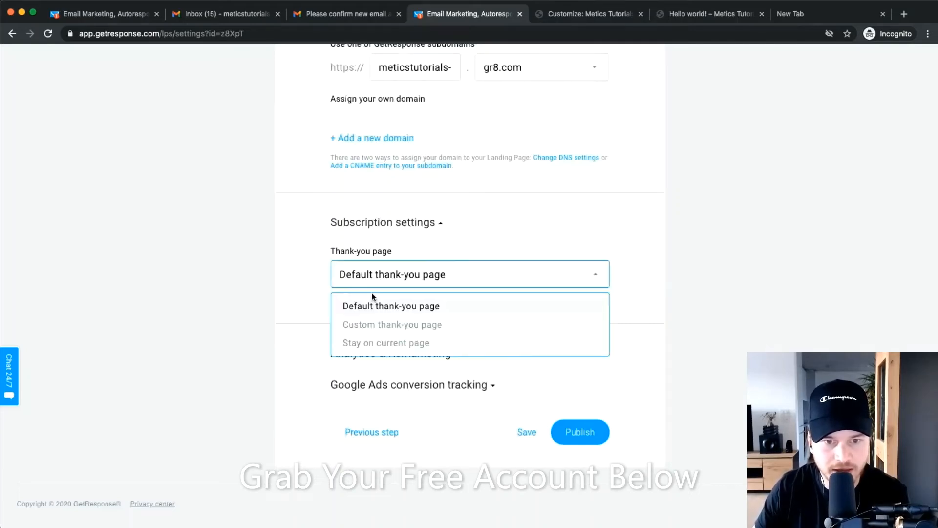
left_click(380, 306)
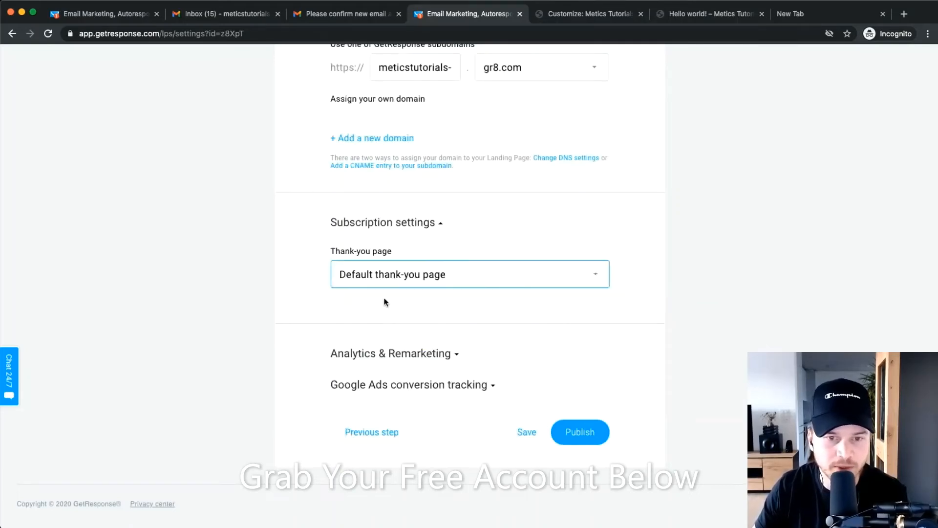
left_click(388, 277)
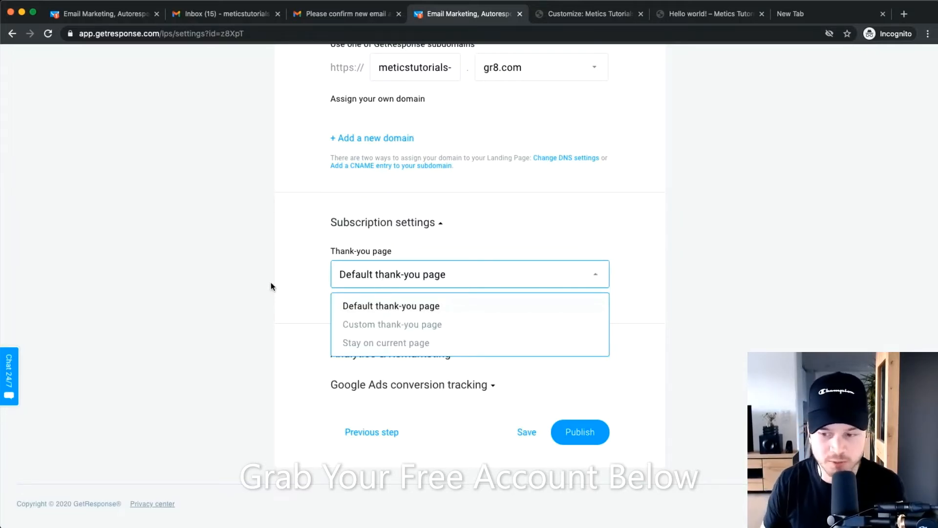
left_click(388, 325)
left_click(373, 336)
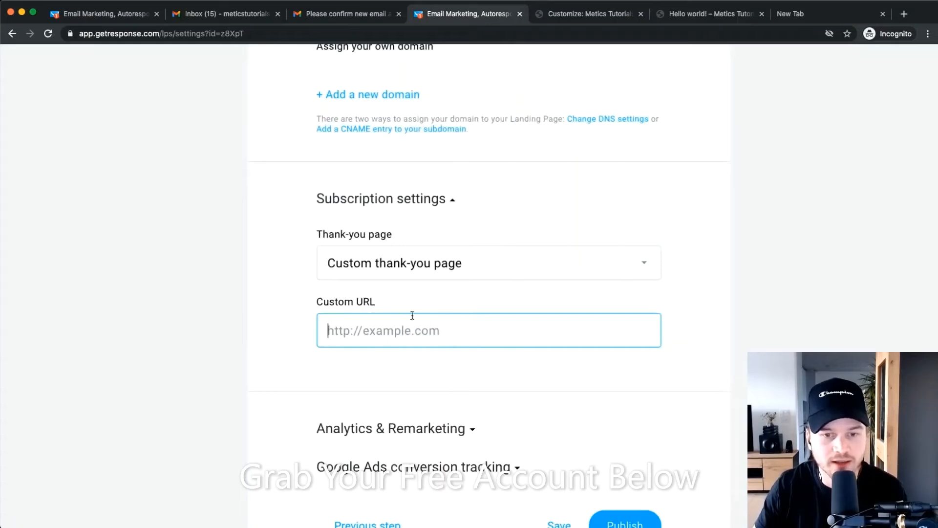
left_click(417, 263)
left_click(356, 301)
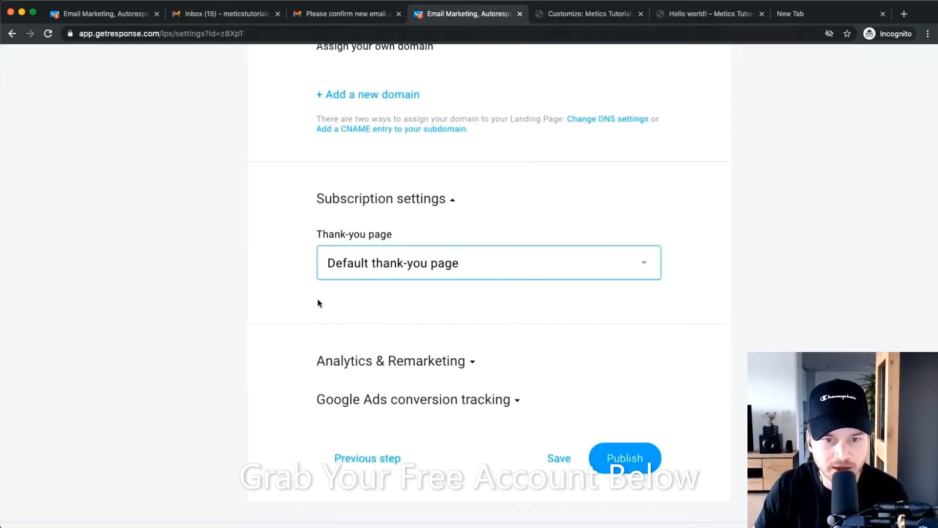
scroll(416, 250, "down", 2)
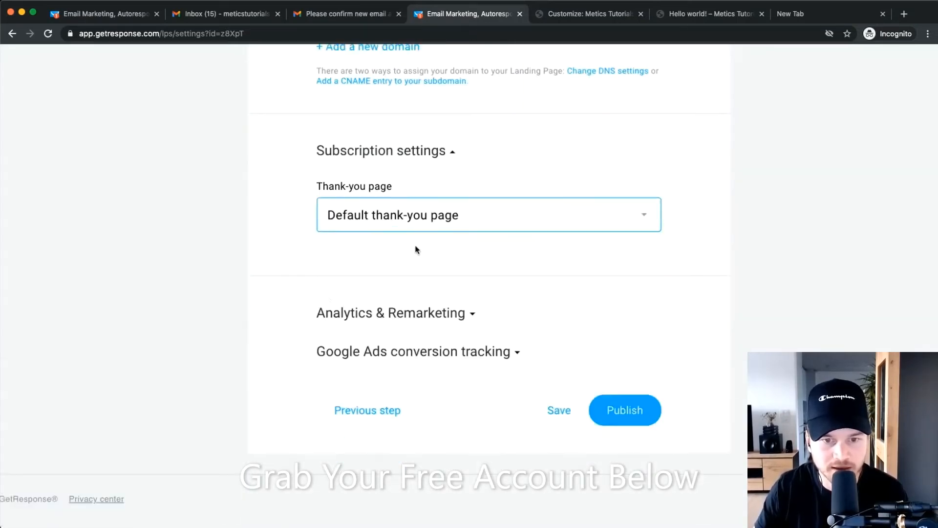
left_click(634, 410)
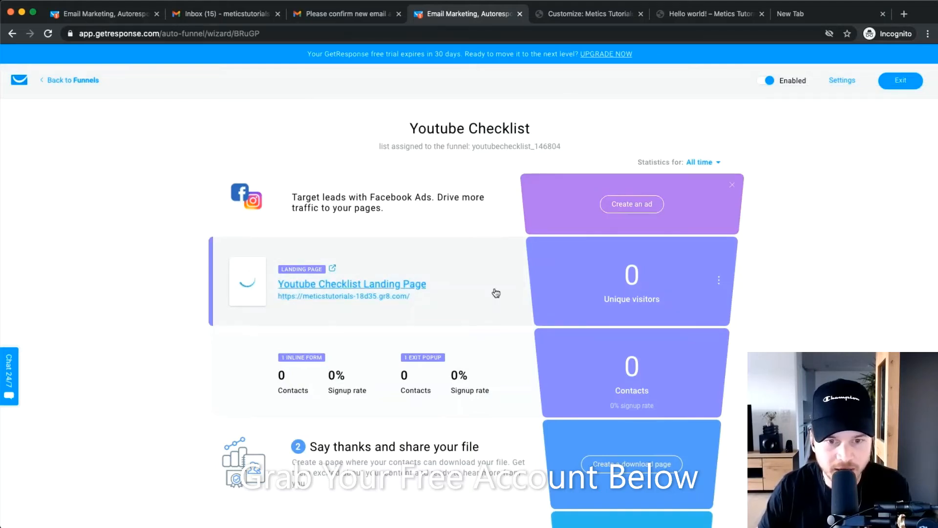
Copy the published landing page's gr8.com subdomain address from the funnel overview.
left_click_drag(424, 299, 358, 299)
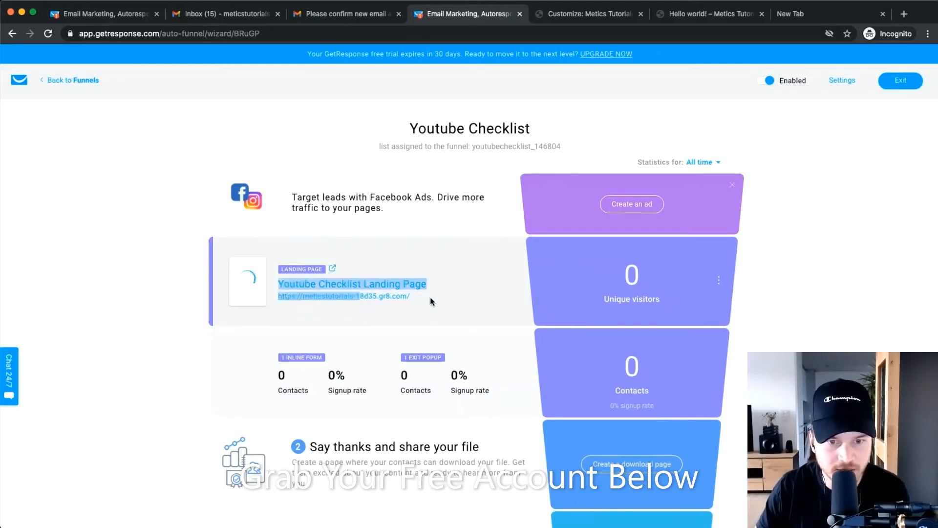
left_click(430, 299)
scroll(335, 303, "up", 3)
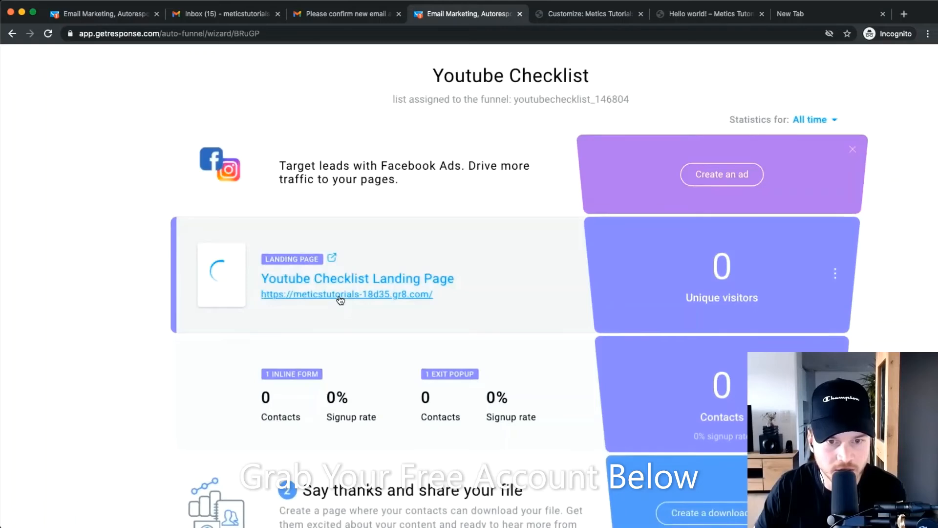
right_click(337, 295)
left_click(374, 317)
scroll(373, 315, "down", 3)
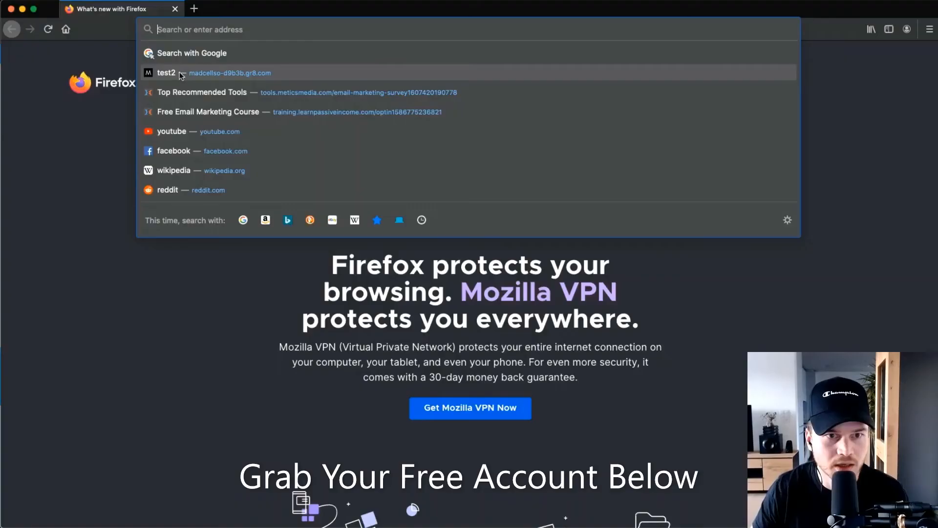
Open the copied landing page address in Firefox and jump to the signup form.
key("super+v")
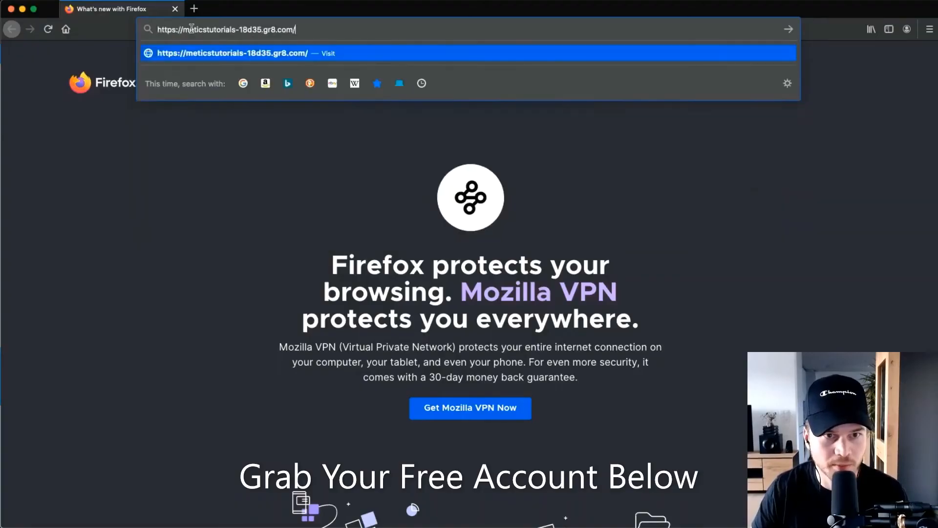
key("Return")
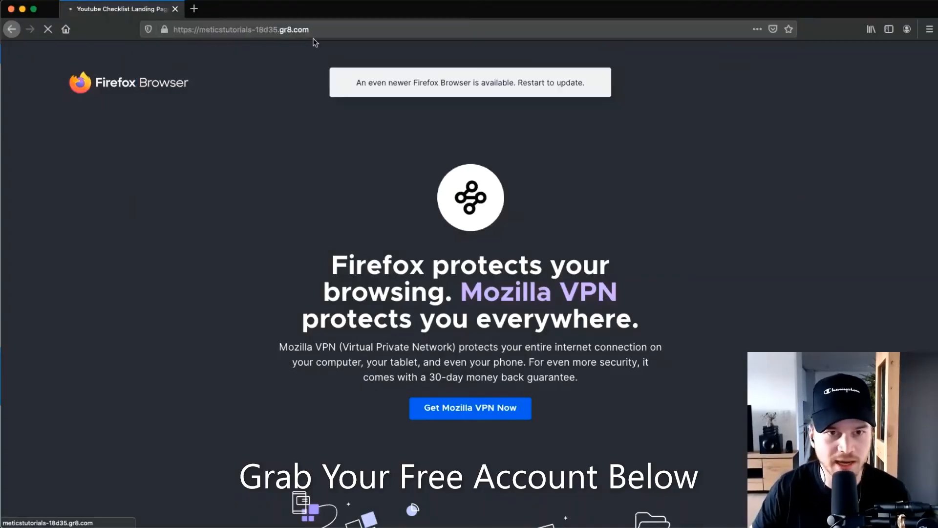
scroll(244, 171, "down", 2)
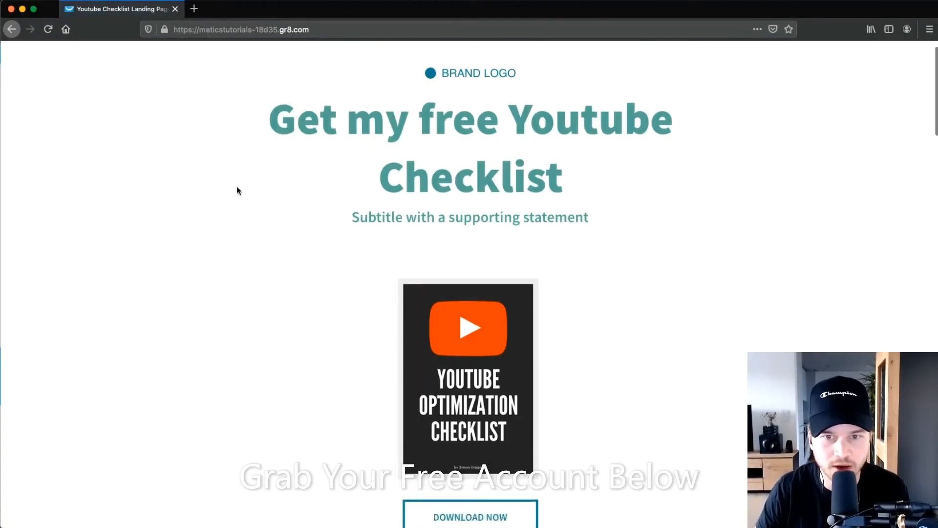
scroll(302, 166, "up", 2)
scroll(300, 168, "down", 5)
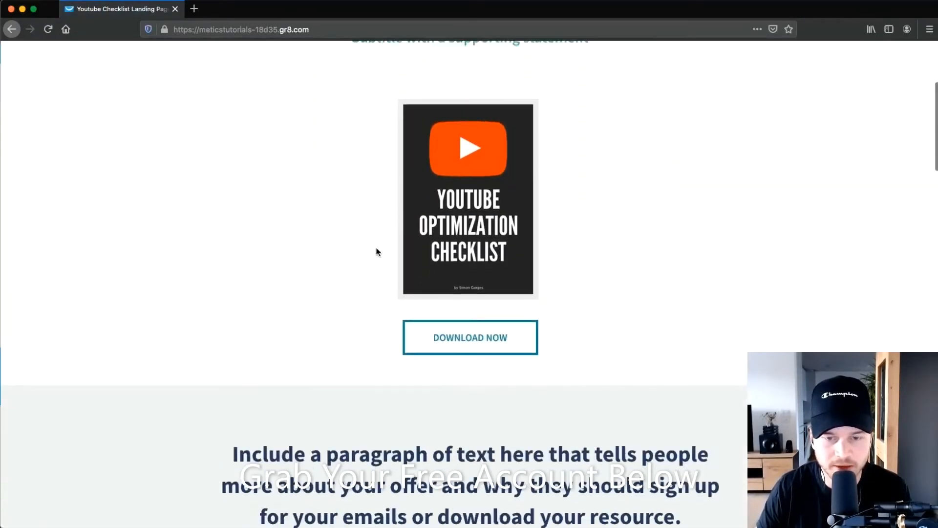
left_click(468, 346)
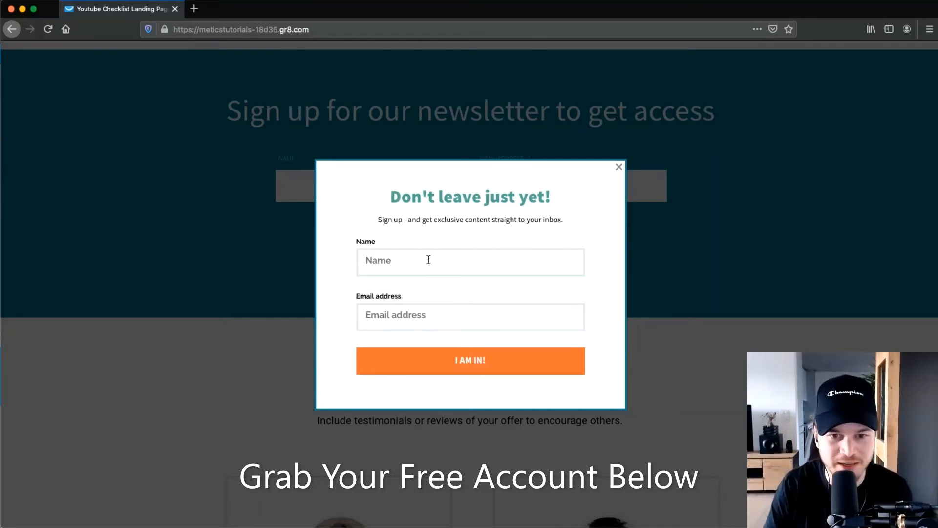
Dismiss the exit popup and submit a test signup with a name and email address.
key("Escape")
left_click(331, 194)
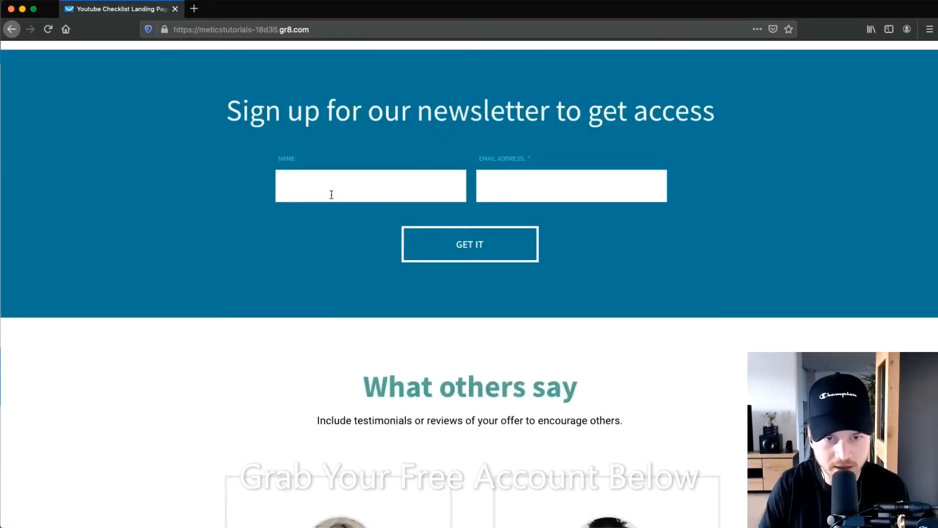
type("Simon")
key("Tab")
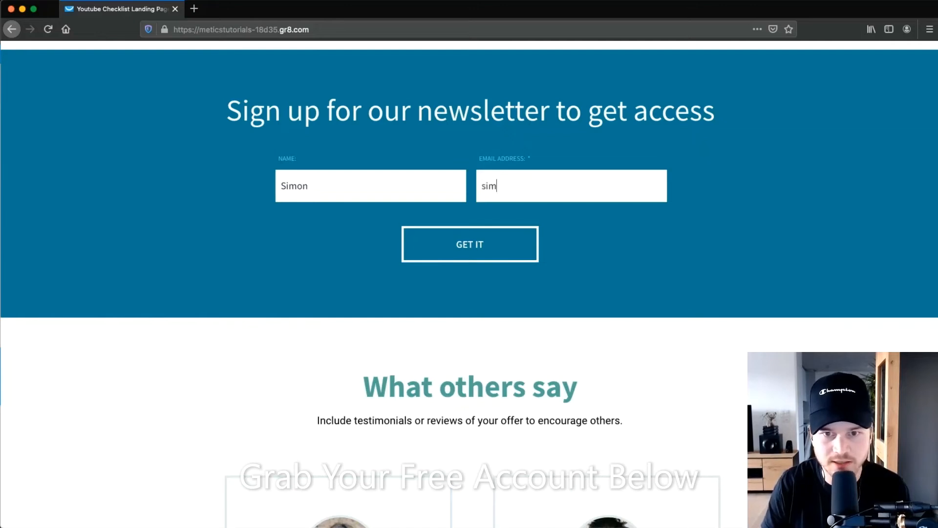
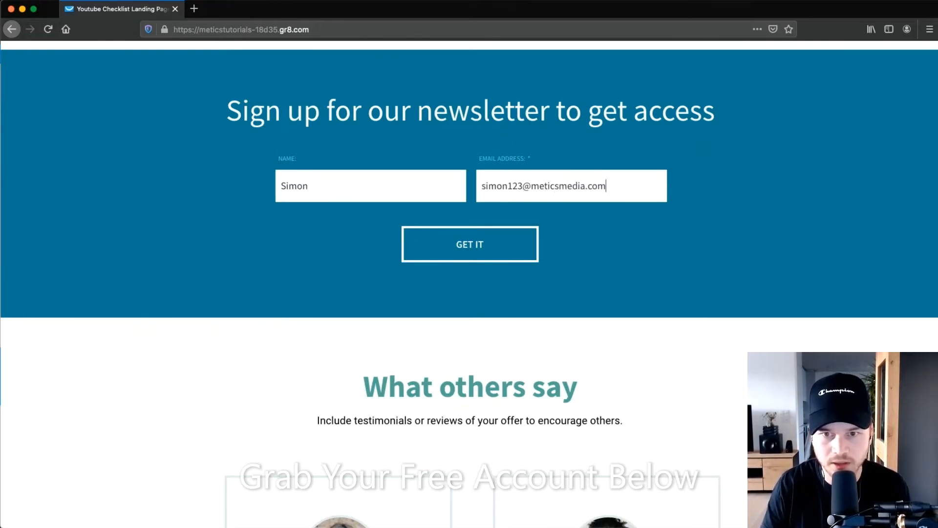
left_click(445, 244)
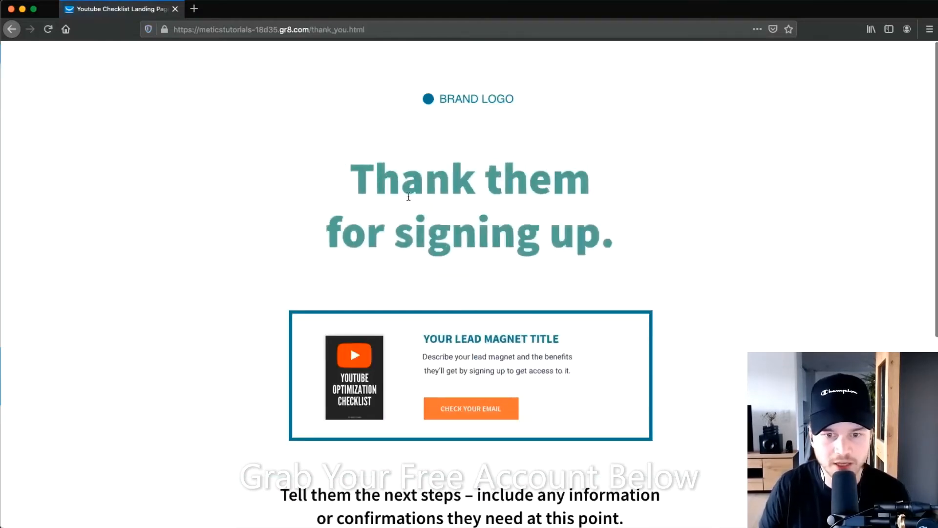
scroll(464, 220, "down", 4)
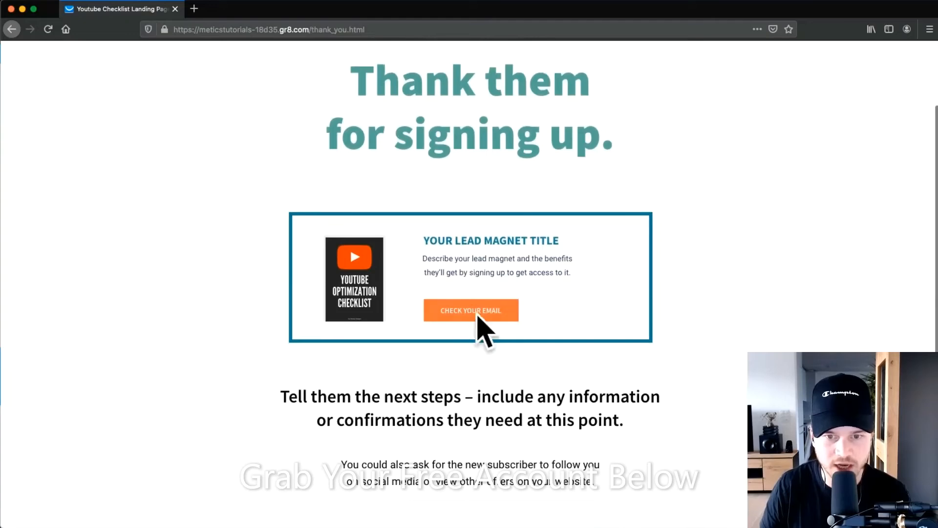
scroll(175, 244, "down", 5)
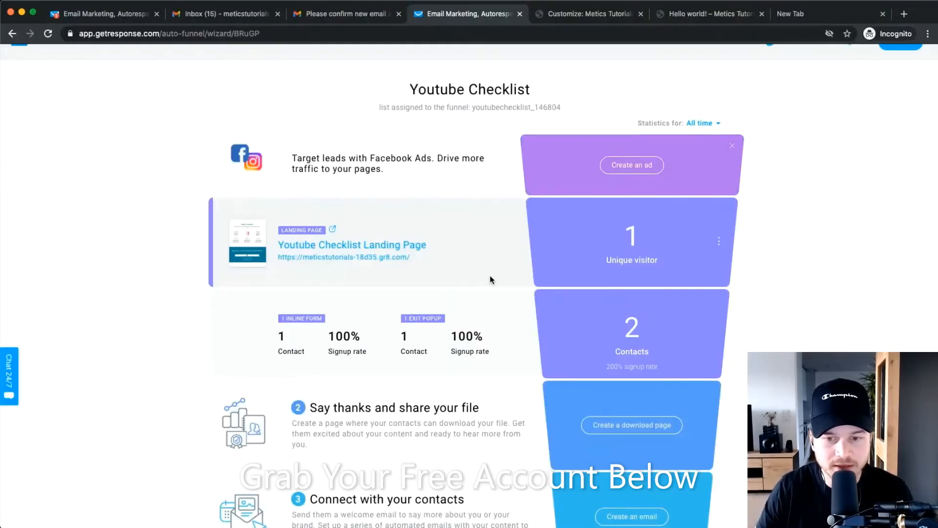
Choose 'Create a download page' under 'Say thanks and share your file'.
scroll(489, 279, "down", 5)
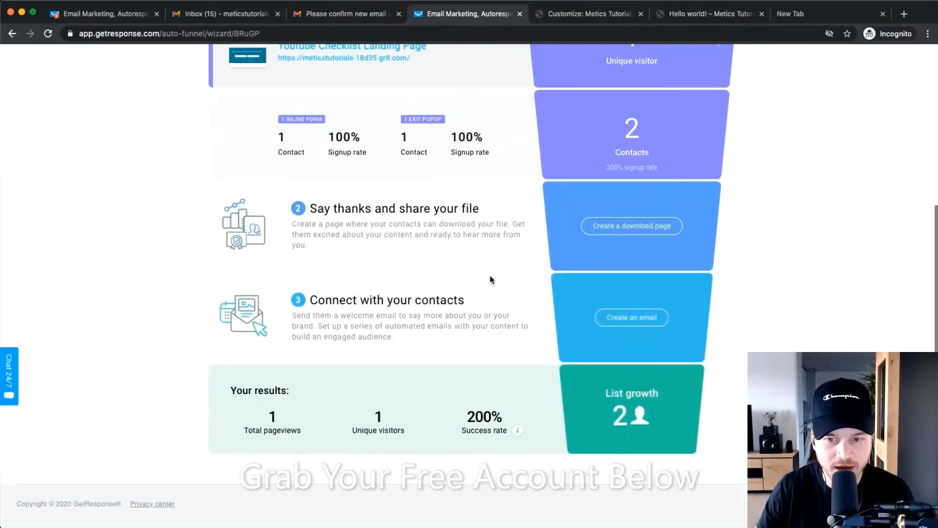
left_click(634, 225)
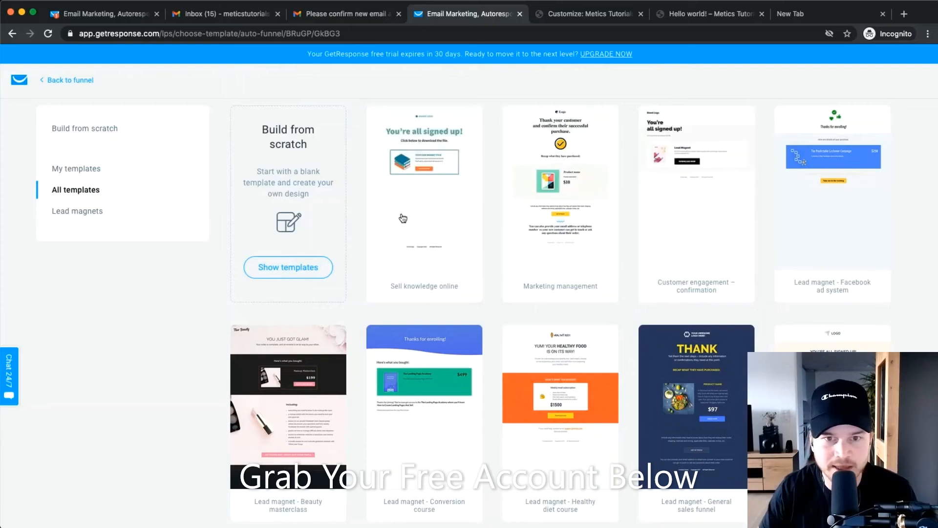
Pick the Sell knowledge online template and name the page 'Youtube Checklist Download Page'.
left_click(421, 188)
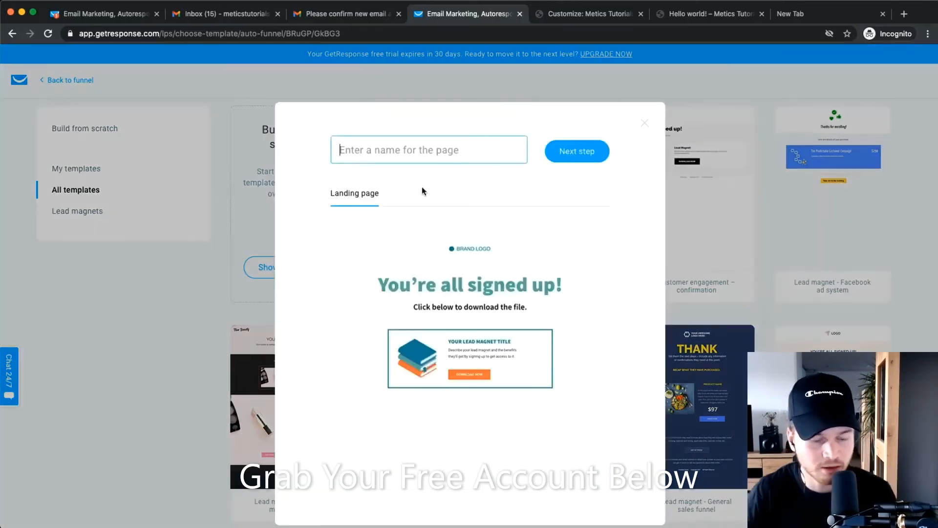
type("Youtube Cehe")
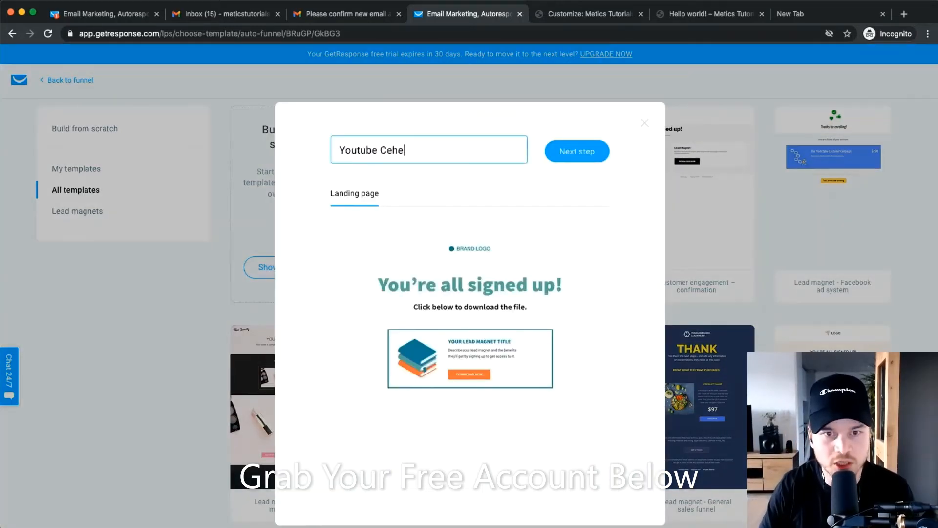
key("BackSpace")
key("BackSpace")
key("BackSpace")
type("heck")
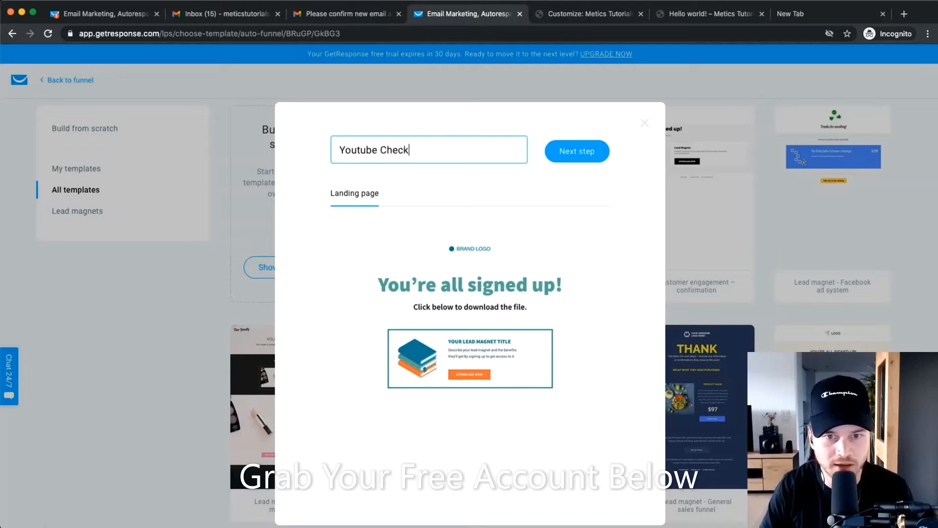
type("list Download PAge")
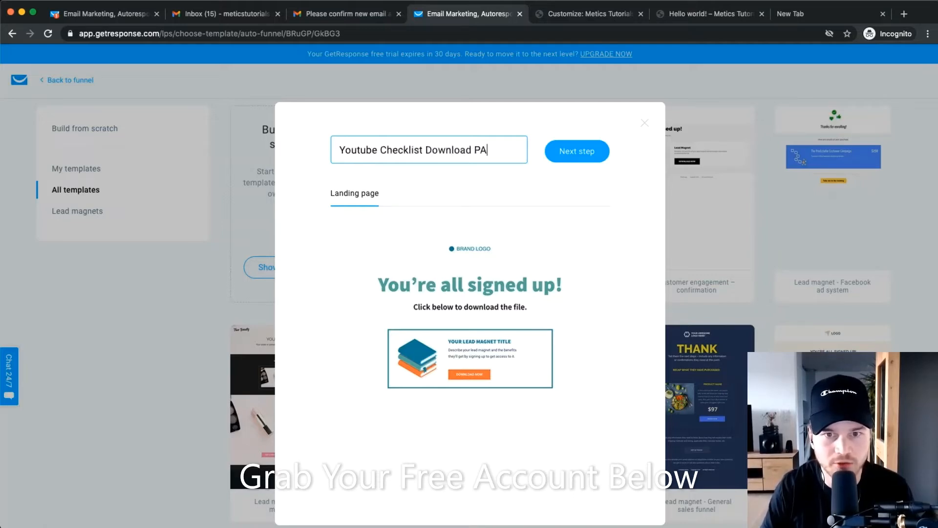
key("BackSpace")
key("BackSpace")
key("BackSpace")
type("age")
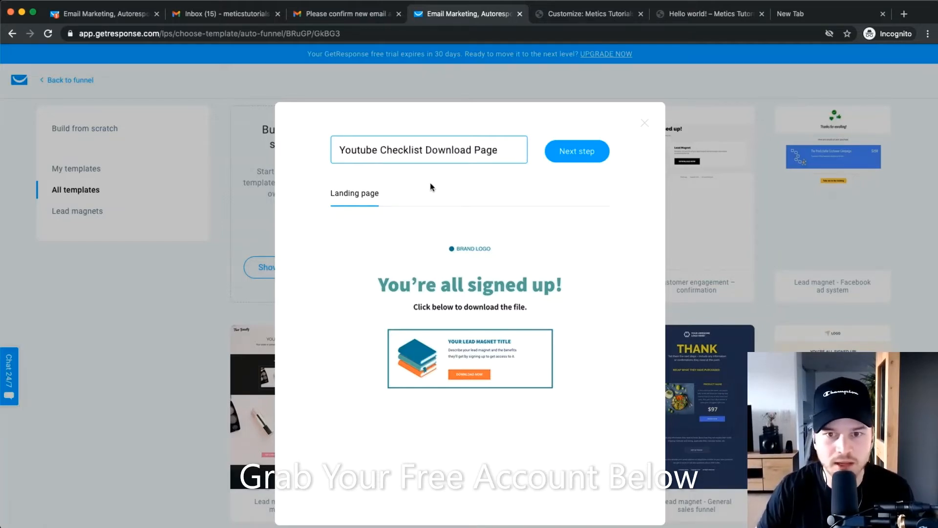
left_click(572, 157)
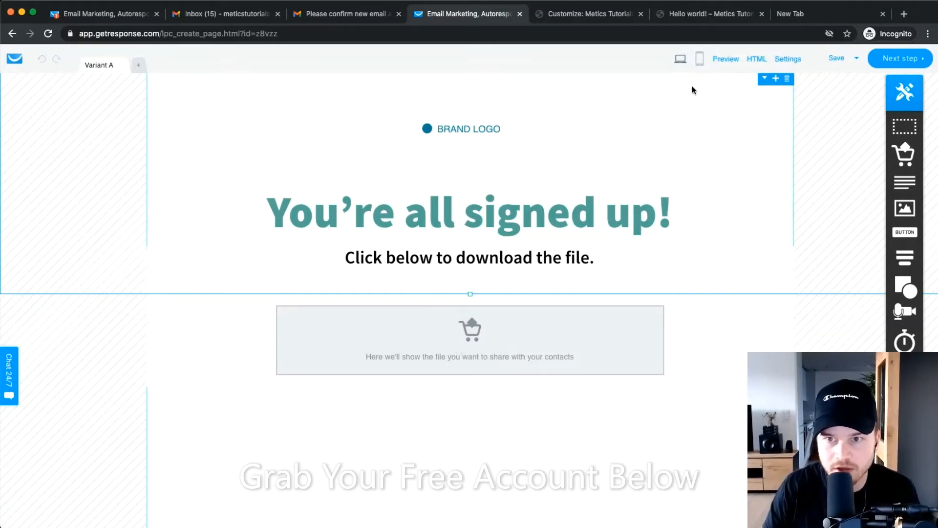
Create the download page's mobile version, then return to the desktop layout.
left_click(699, 59)
left_click(459, 333)
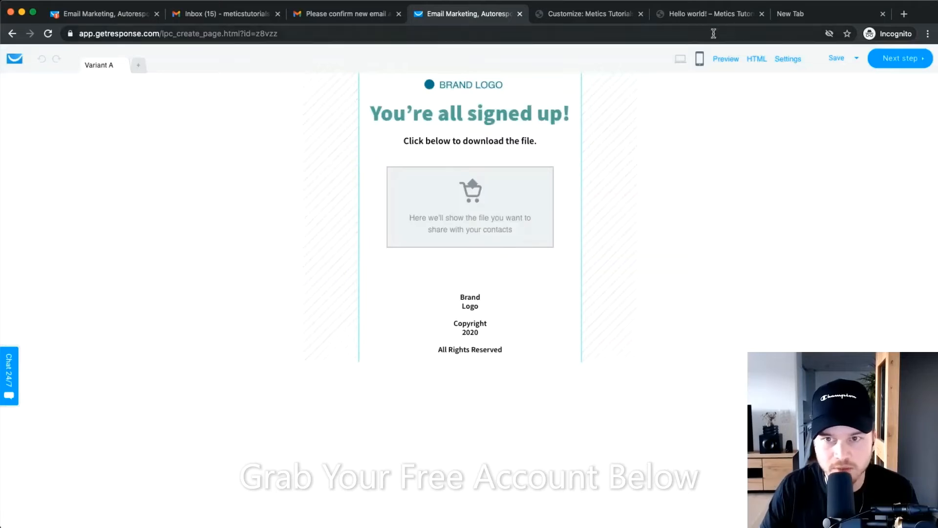
left_click(680, 59)
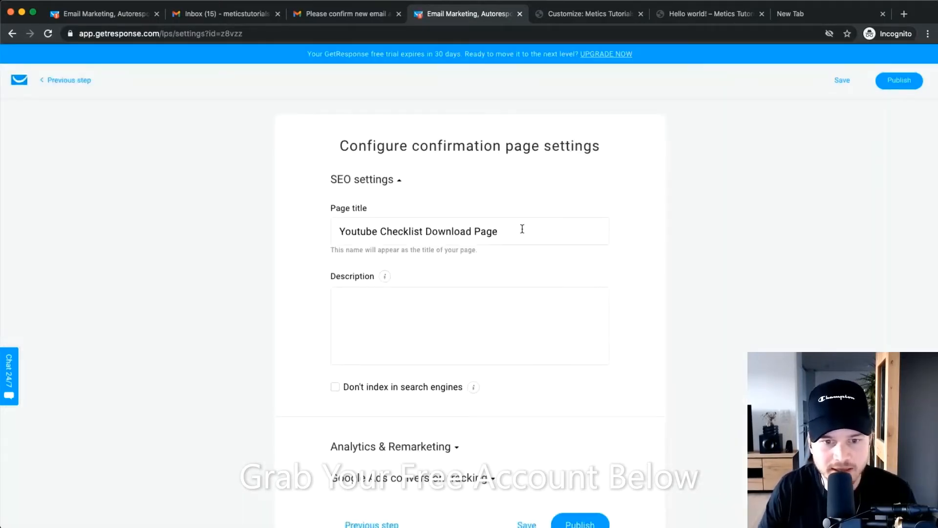
Review the page title and publish the download page.
left_click_drag(520, 230, 263, 289)
left_click(262, 289)
scroll(300, 279, "down", 1)
scroll(300, 279, "down", 2)
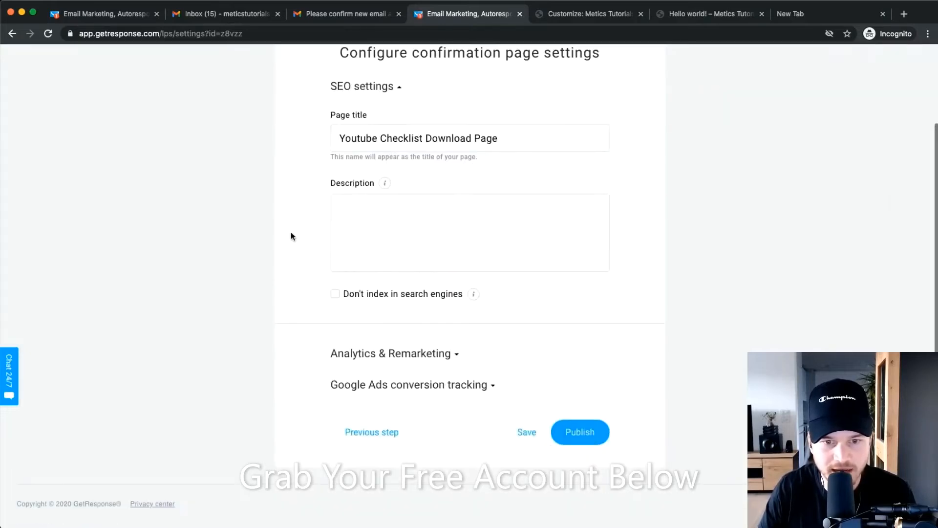
left_click(582, 433)
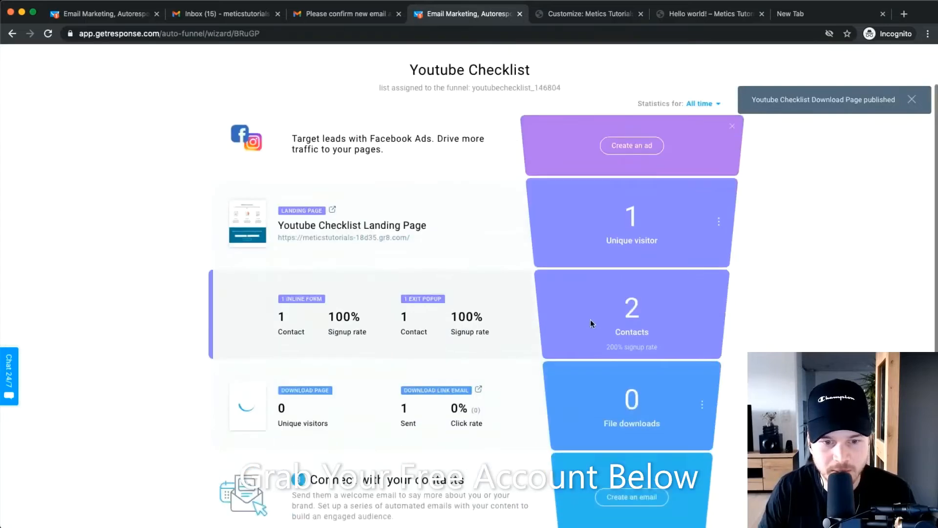
scroll(613, 275, "down", 1)
scroll(435, 351, "down", 2)
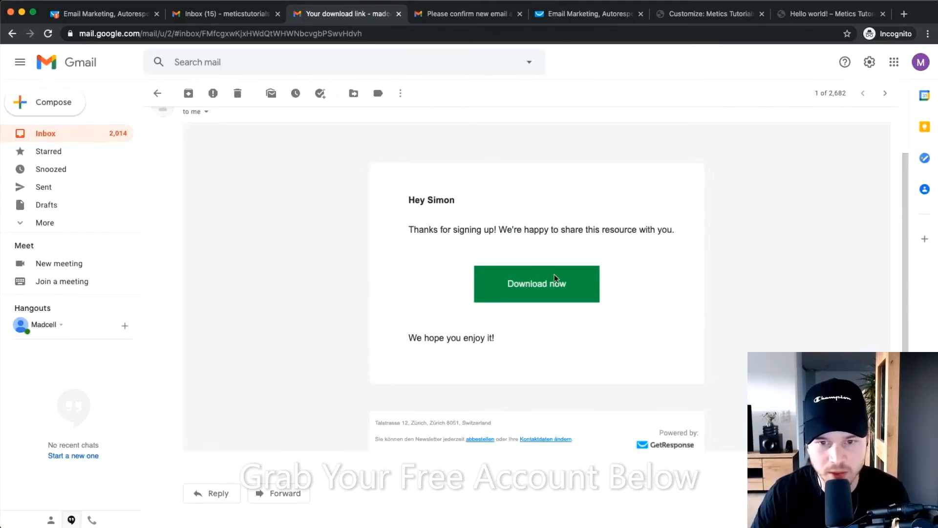
Follow the email's 'Download now' link and download the Youtube Checklist PDF from the download page.
left_click(535, 286)
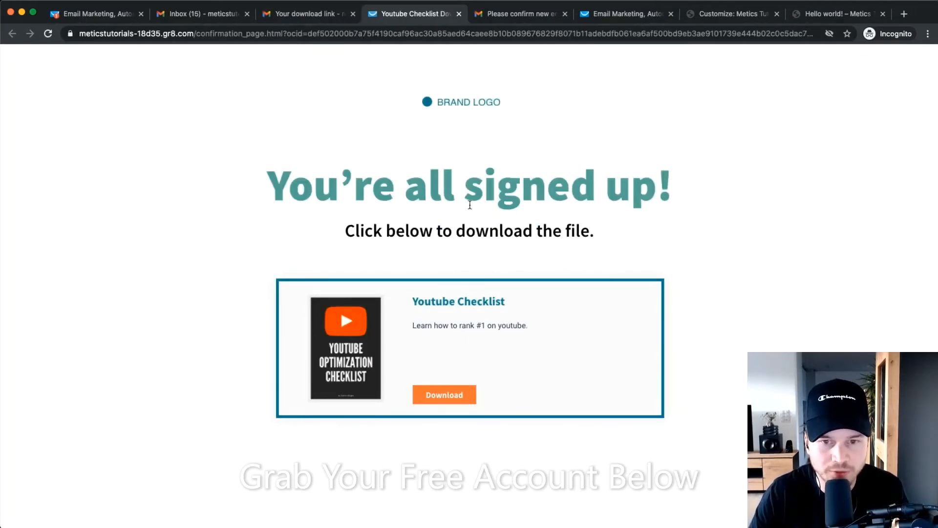
scroll(464, 349, "down", 2)
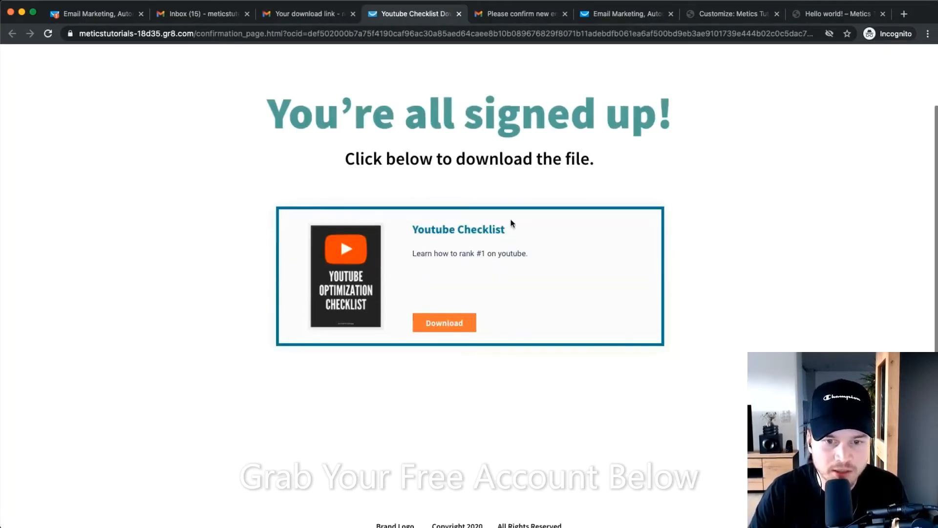
left_click(444, 325)
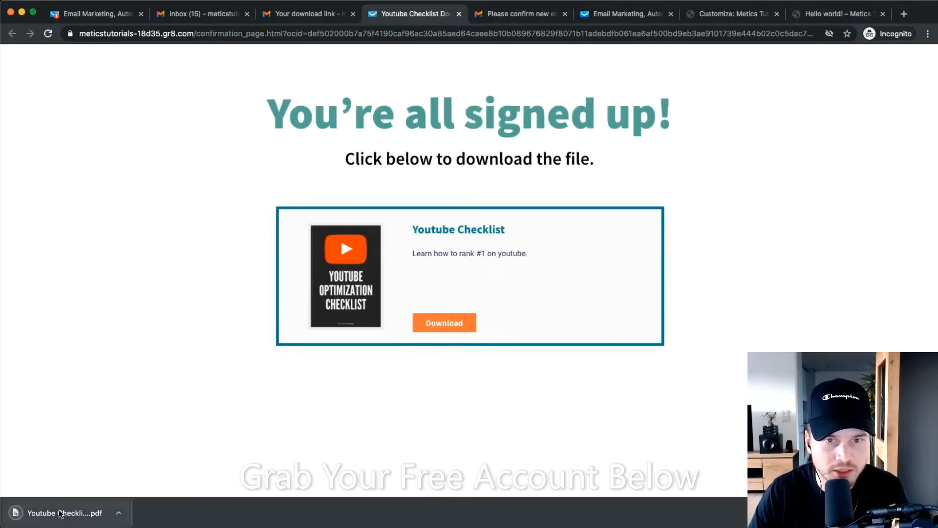
Open and review the downloaded Youtube Checklist PDF, then return to the funnel showing 1 file download.
left_click(61, 512)
scroll(489, 252, "down", 5)
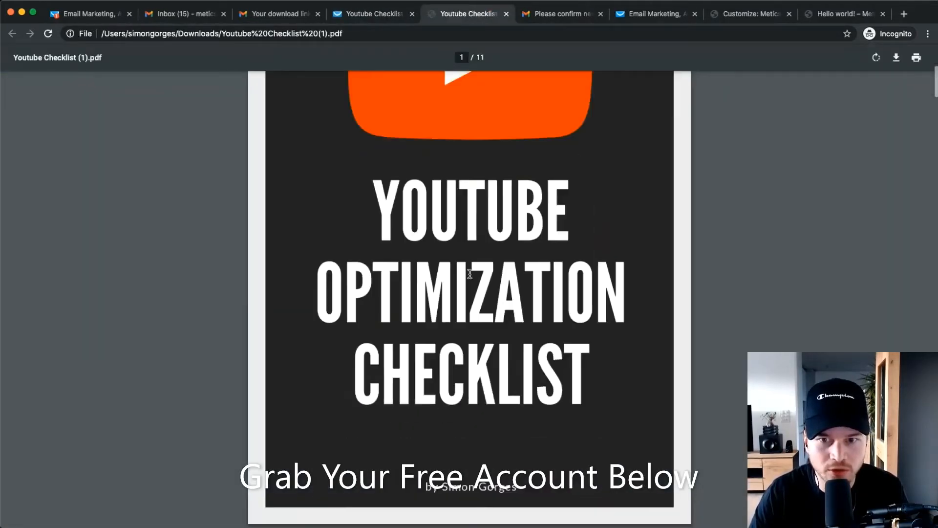
scroll(470, 275, "up", 5)
scroll(470, 284, "down", 1)
scroll(470, 285, "down", 3)
scroll(476, 281, "up", 4)
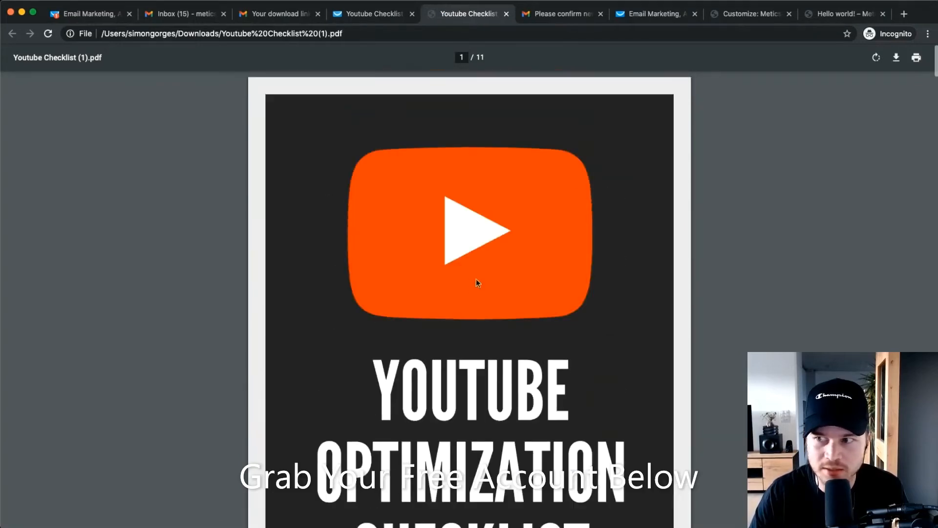
left_click(505, 15)
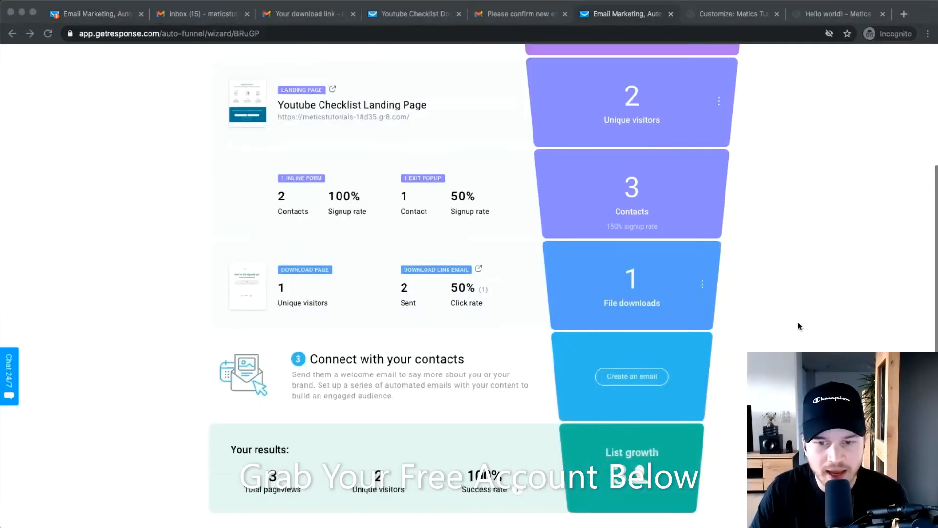
scroll(798, 324, "down", 2)
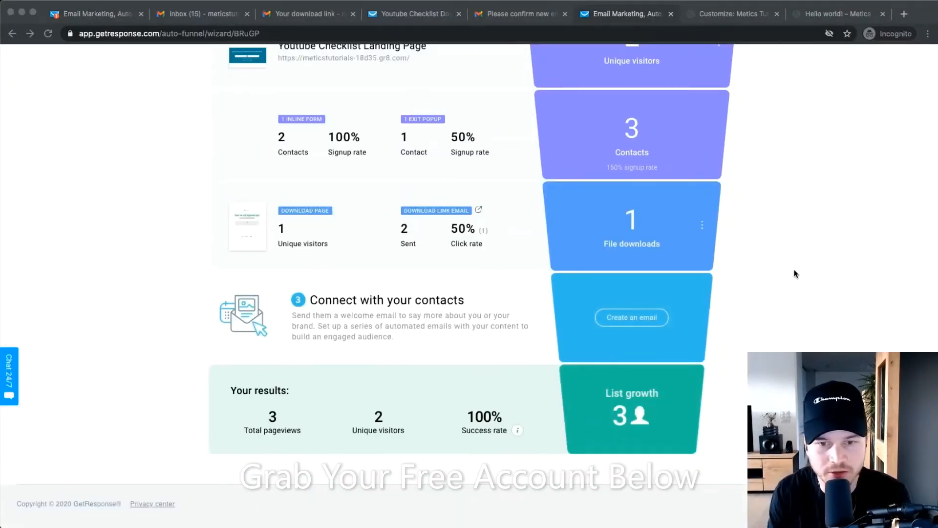
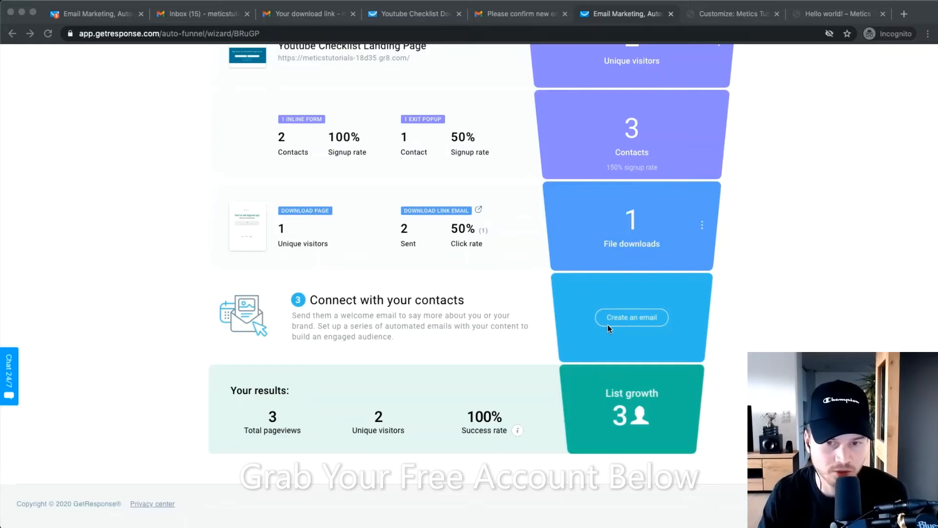
Exit the Youtube Checklist funnel overview to the funnel list, showing it enabled with 3 contacts.
left_click(713, 317)
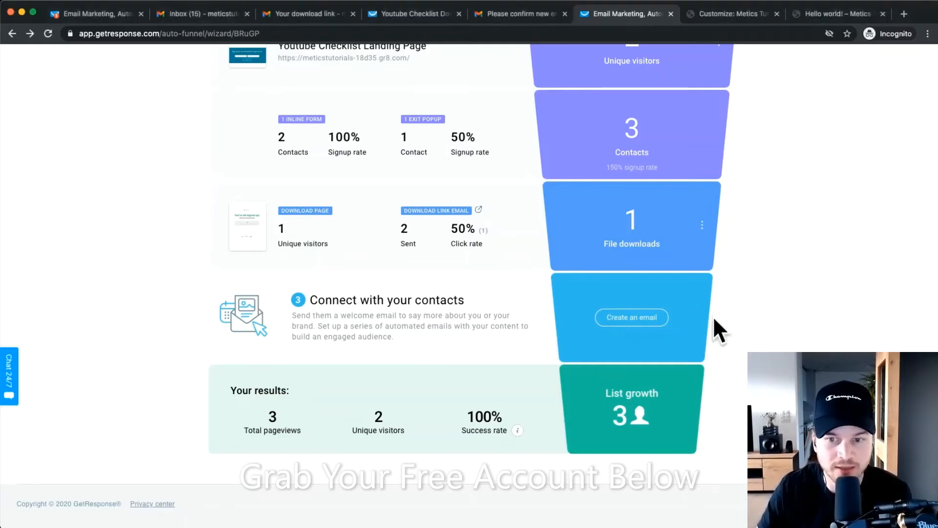
scroll(635, 314, "up", 2)
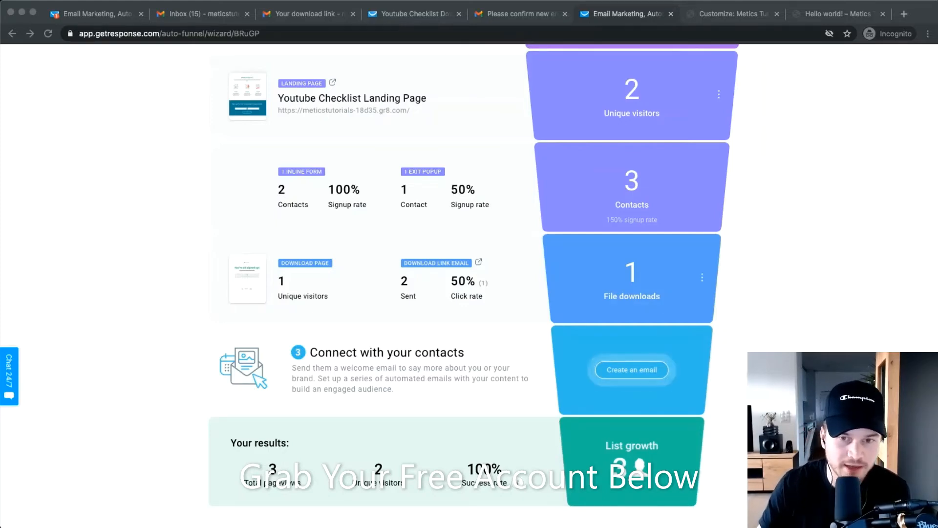
scroll(740, 377, "up", 5)
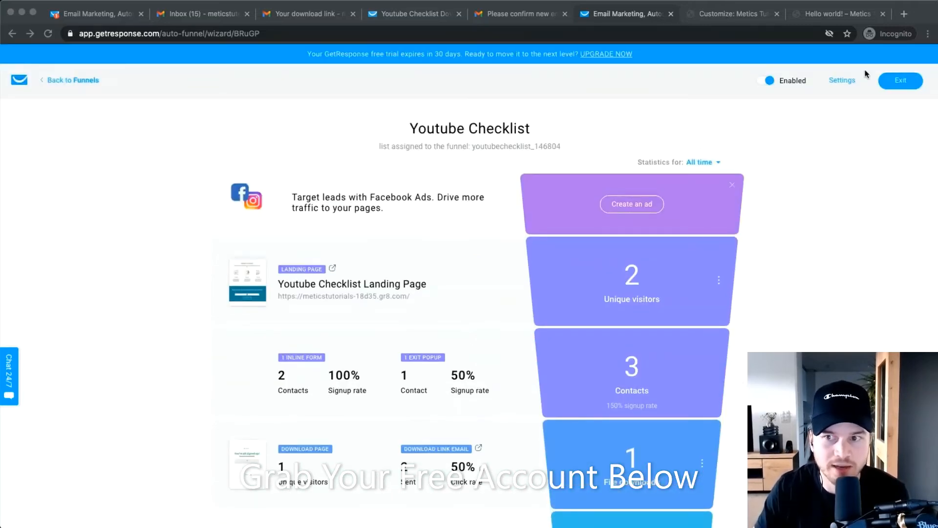
left_click(895, 84)
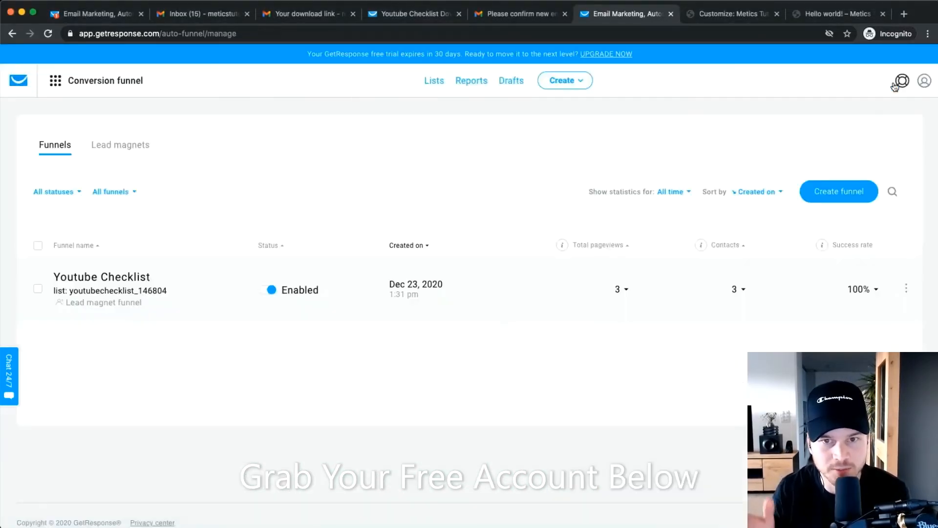
Go to the Lists page and look over the youtubechecklist_146804 list name.
left_click(434, 80)
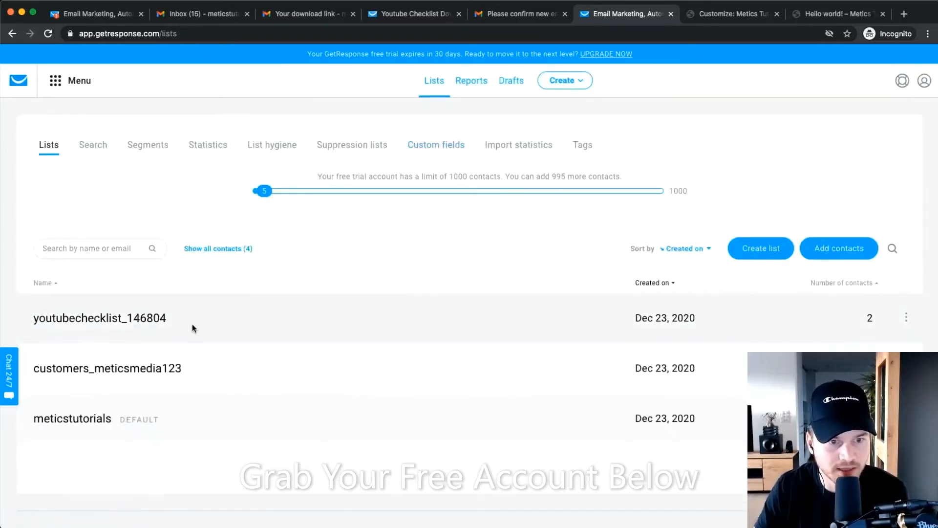
left_click_drag(192, 324, 137, 325)
left_click_drag(192, 318, 77, 321)
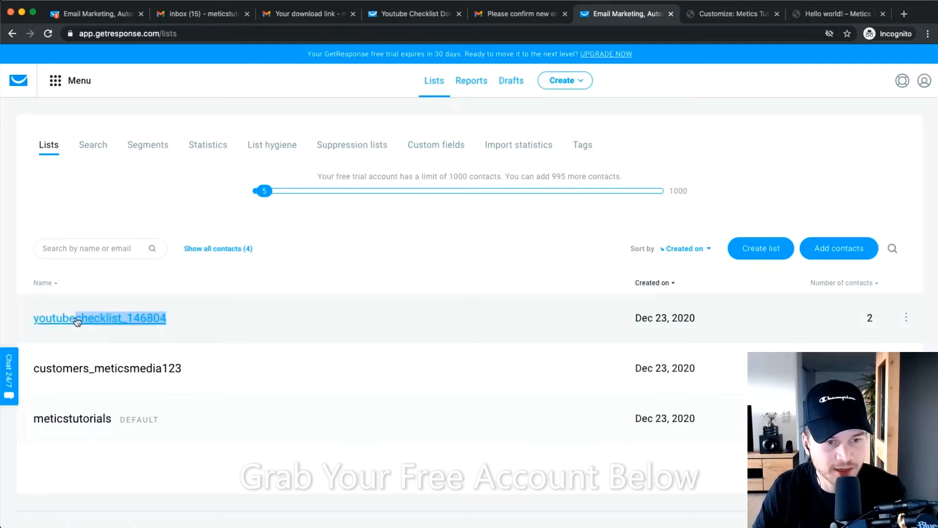
scroll(75, 322, "up", 5)
scroll(76, 322, "left", 2)
left_click(370, 259)
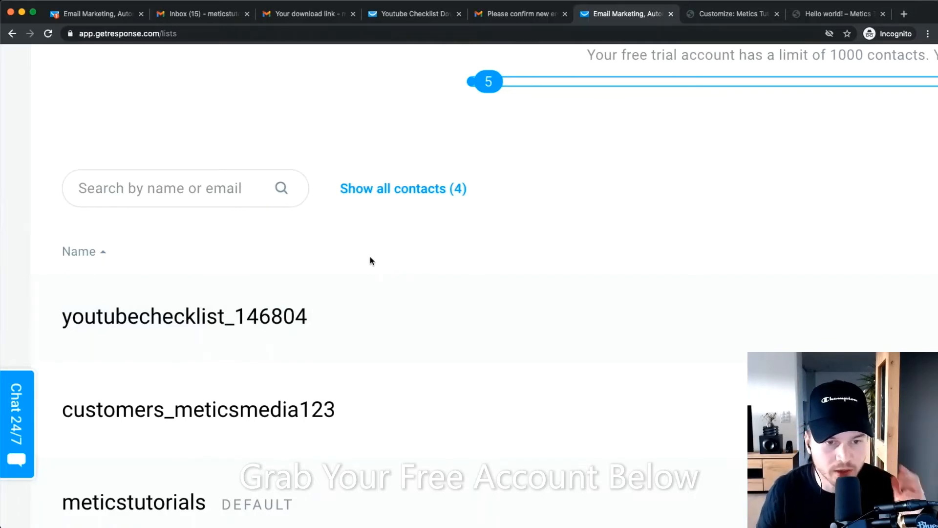
Open the three-dot options menu on the youtubechecklist_146804 row.
scroll(377, 257, "down", 5)
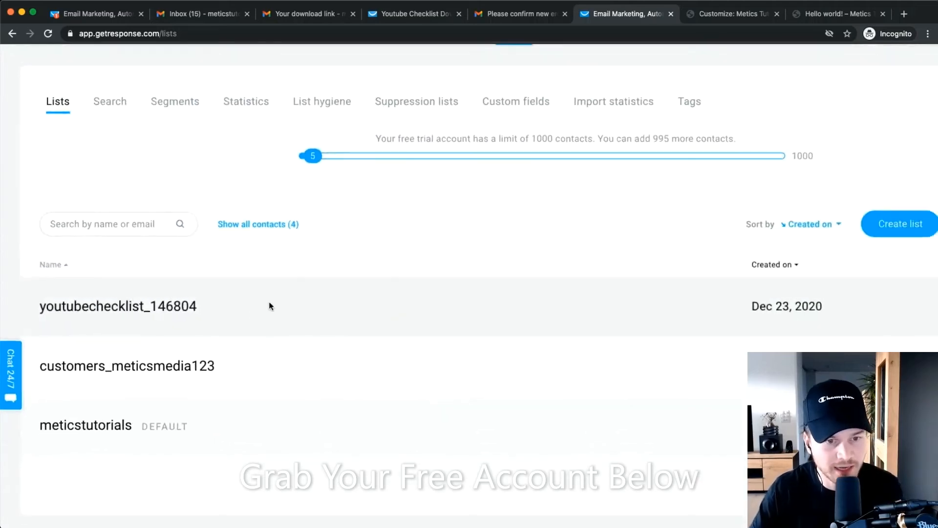
scroll(130, 317, "down", 2)
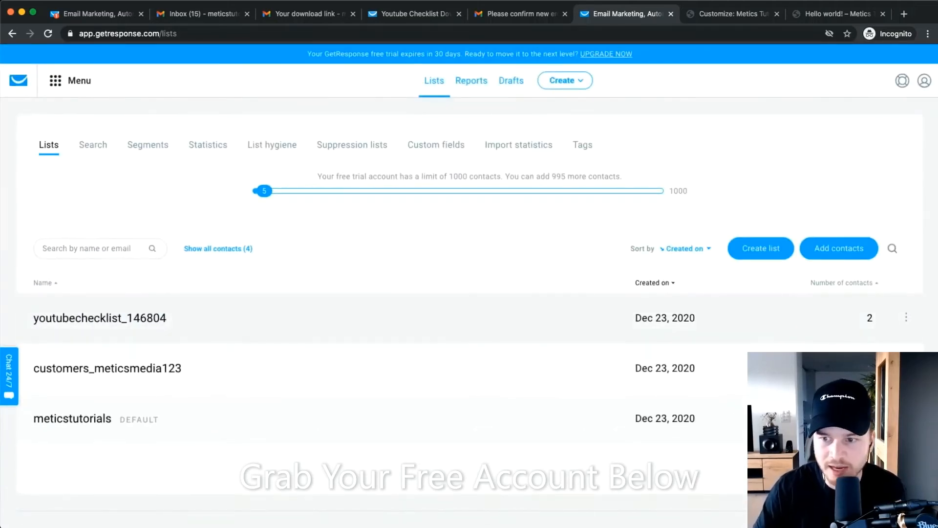
left_click(905, 317)
scroll(905, 317, "up", 5)
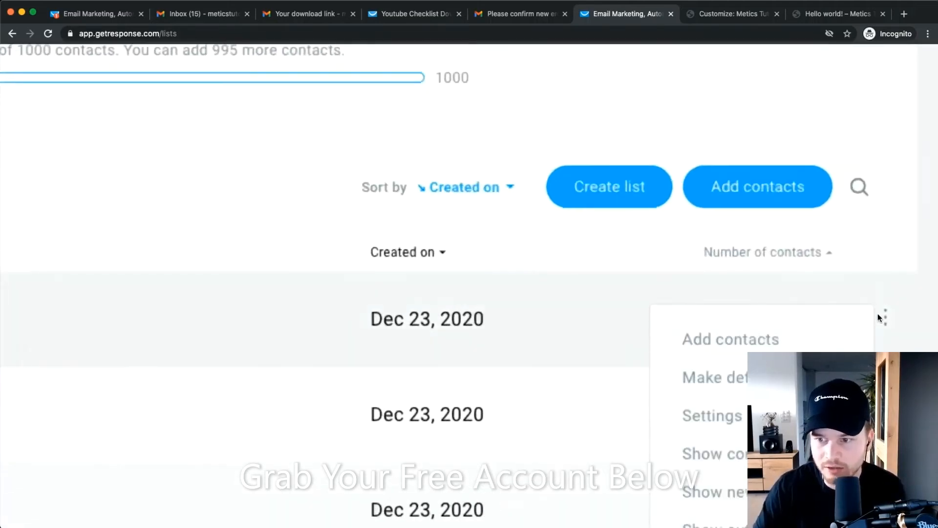
Open the list's settings and replace its name with youtubefunnel1.
left_click(720, 417)
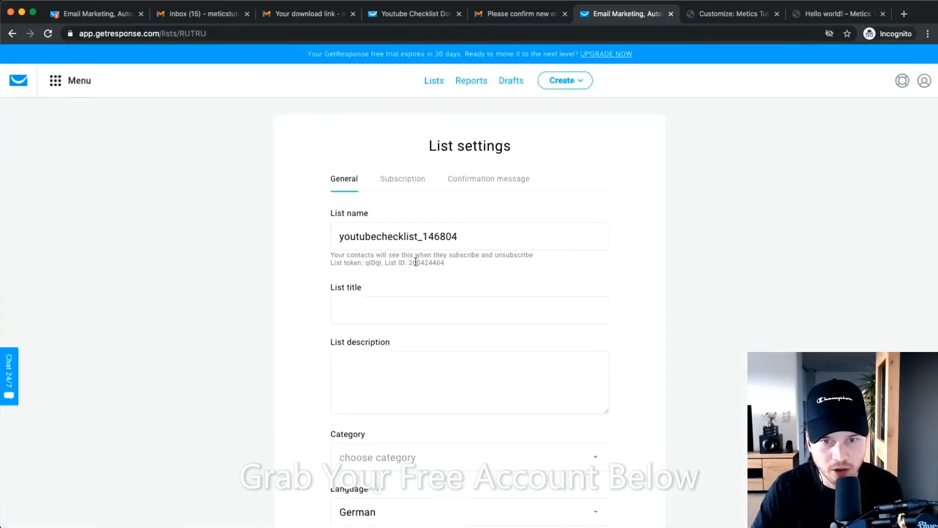
left_click_drag(472, 238, 312, 235)
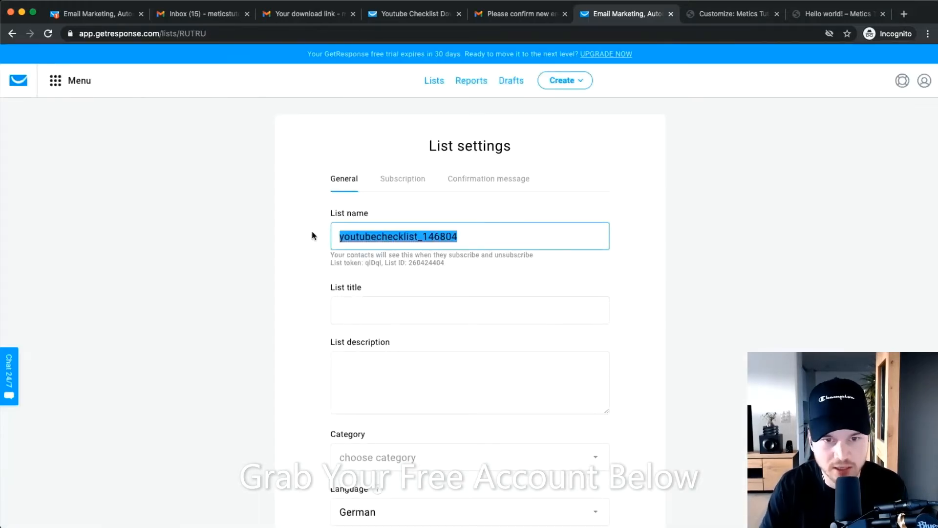
type("Youtube")
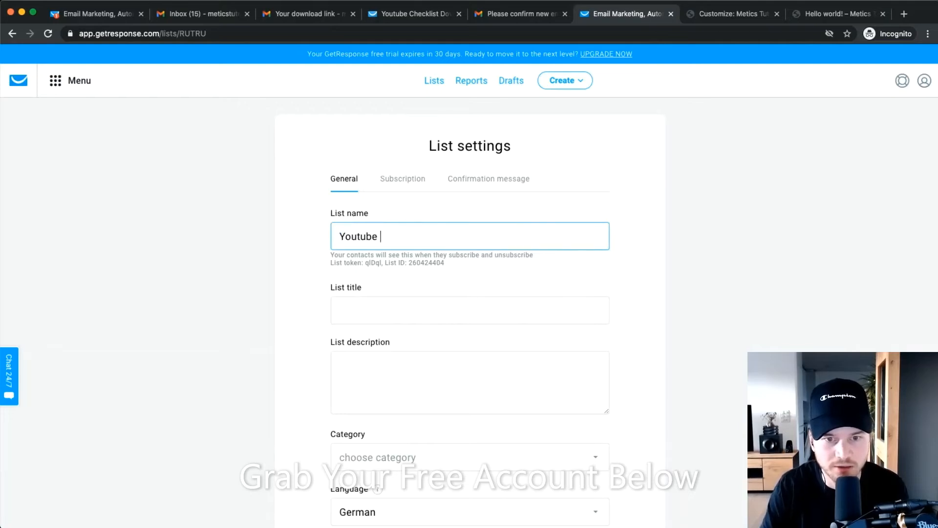
key("BackSpace")
key("BackSpace")
key("BackSpace")
key("BackSpace")
key("BackSpace")
key("BackSpace")
type("you")
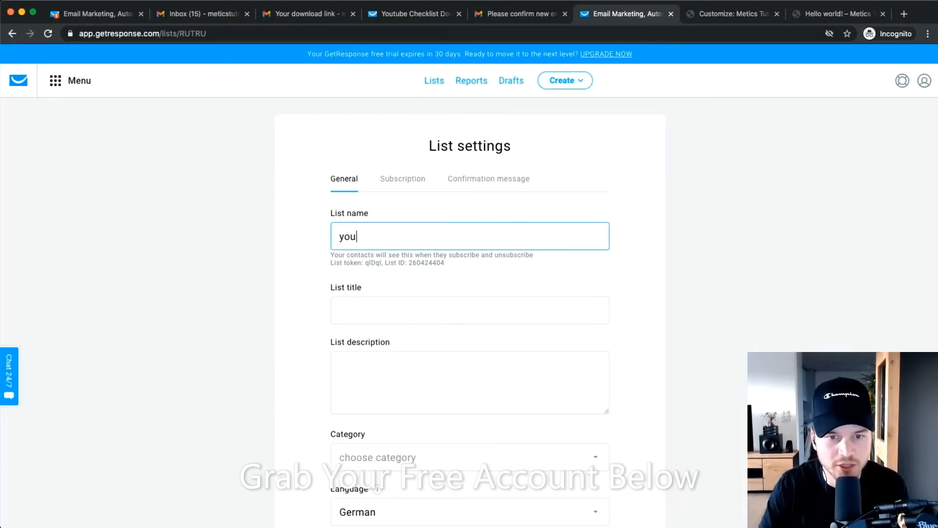
type("tu")
key("BackSpace")
type("tueb")
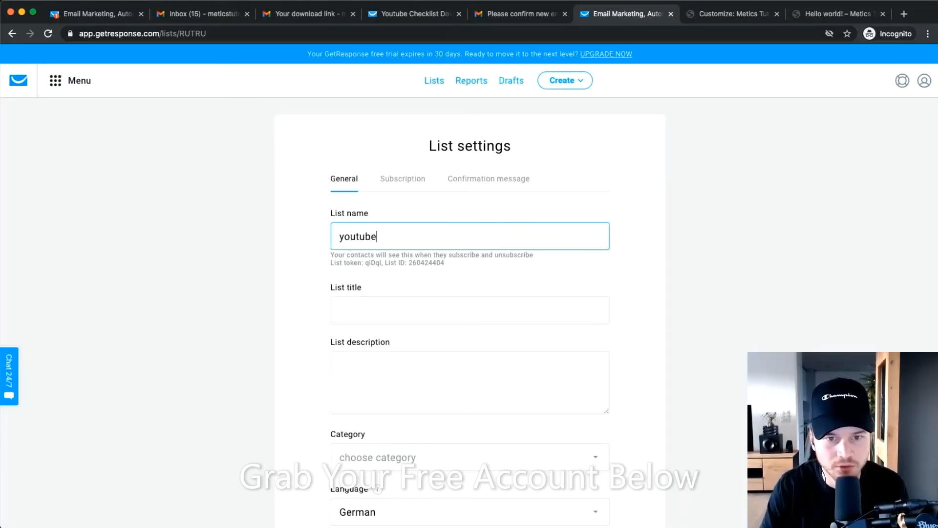
type("funnel1")
Review the Subscription toggles, turning notifications off and leaving web and API double opt-in off.
scroll(523, 353, "down", 3)
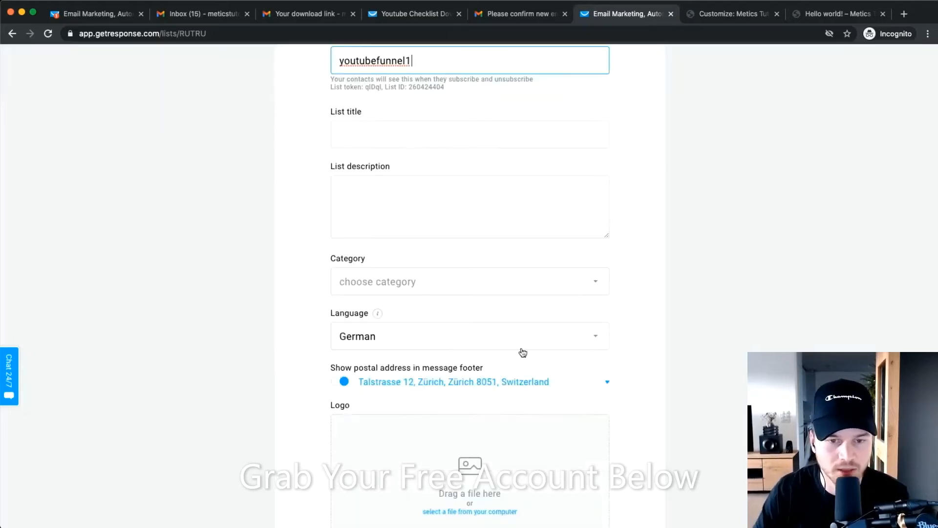
scroll(521, 352, "down", 3)
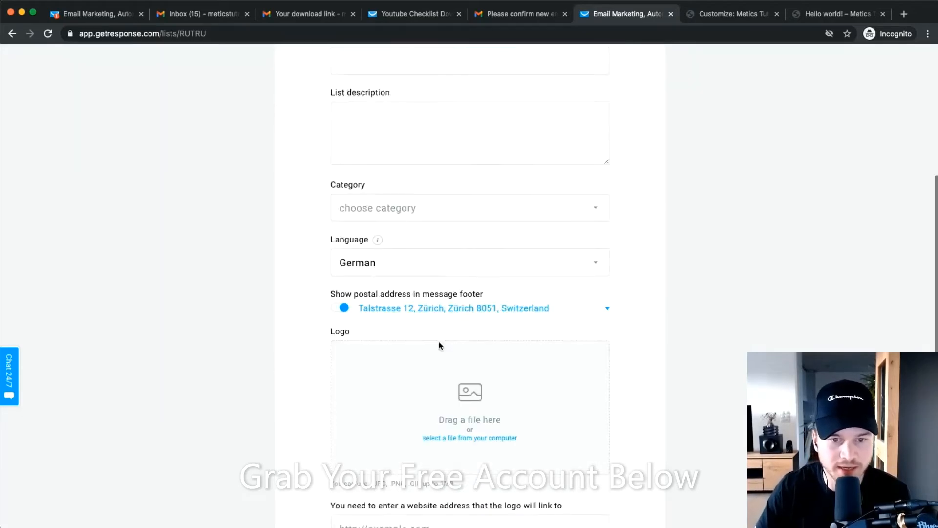
scroll(387, 260, "down", 3)
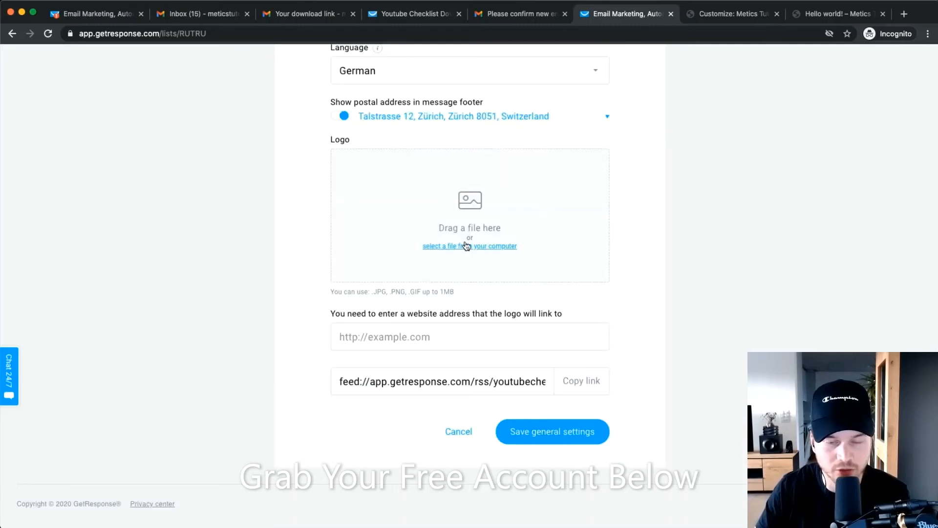
scroll(552, 390, "up", 7)
left_click(403, 110)
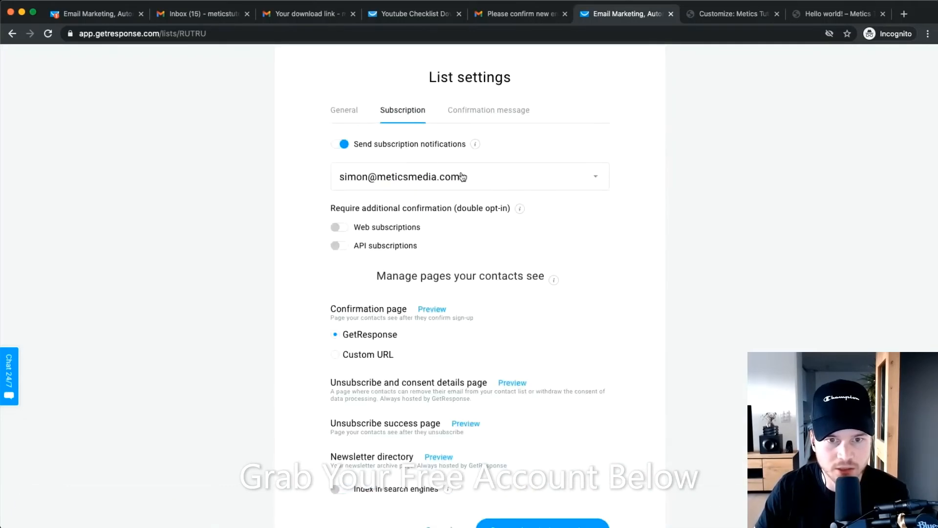
left_click(338, 145)
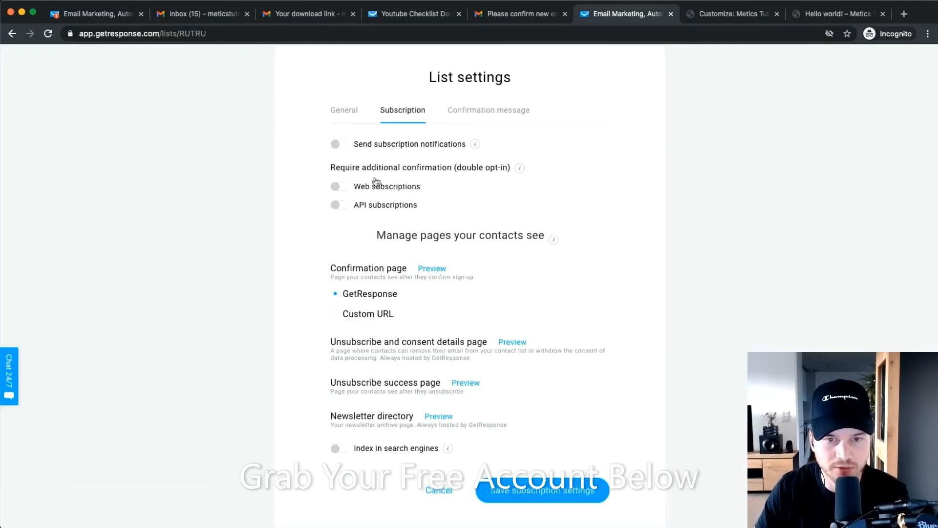
left_click(340, 189)
left_click(344, 206)
left_click(344, 189)
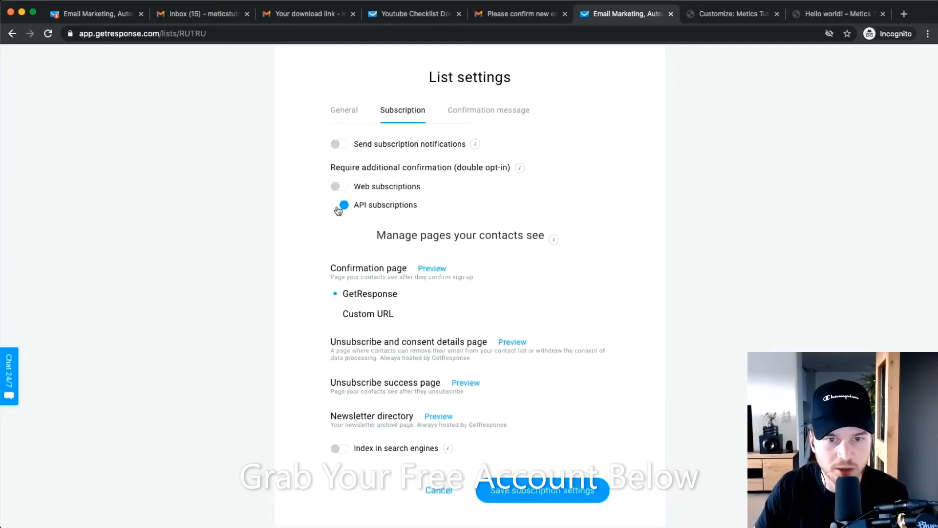
left_click(342, 206)
Return to the General tab and save the renamed list's general settings.
left_click(335, 115)
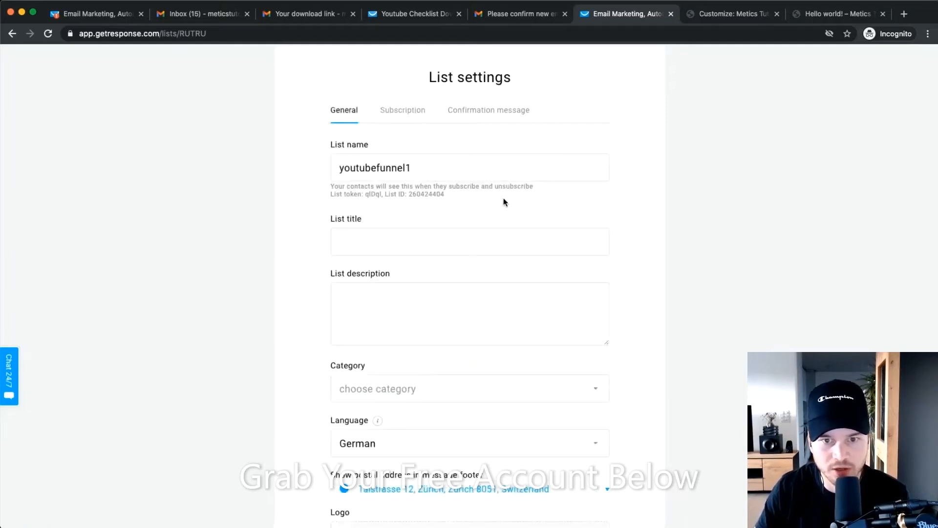
scroll(503, 201, "down", 4)
scroll(593, 432, "down", 4)
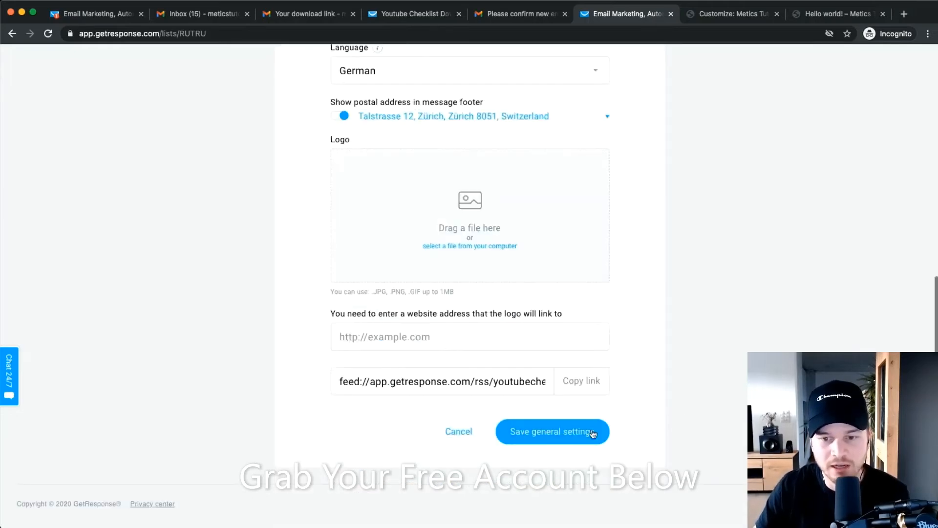
left_click(592, 433)
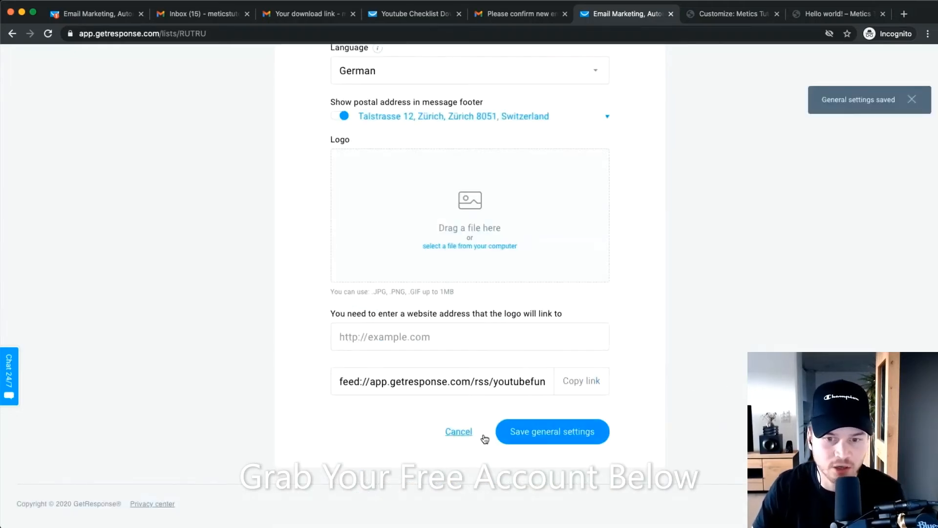
scroll(485, 438, "up", 10)
Navigate from Lists through the main menu to the Landing pages overview.
left_click(433, 81)
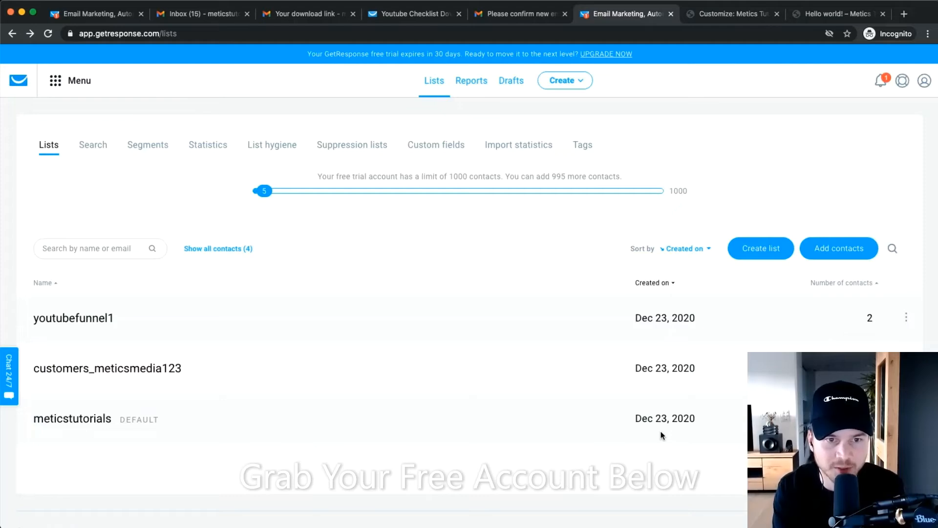
left_click(67, 93)
left_click(224, 155)
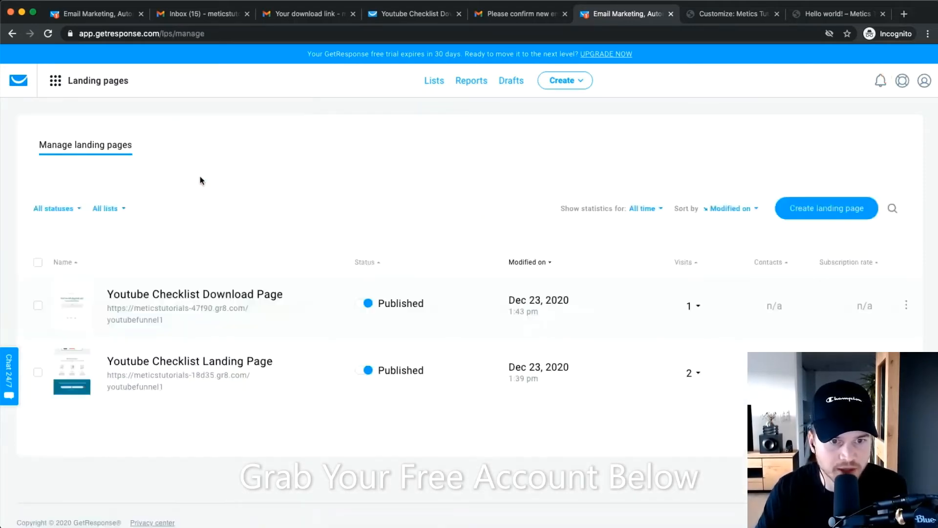
scroll(274, 398, "down", 1)
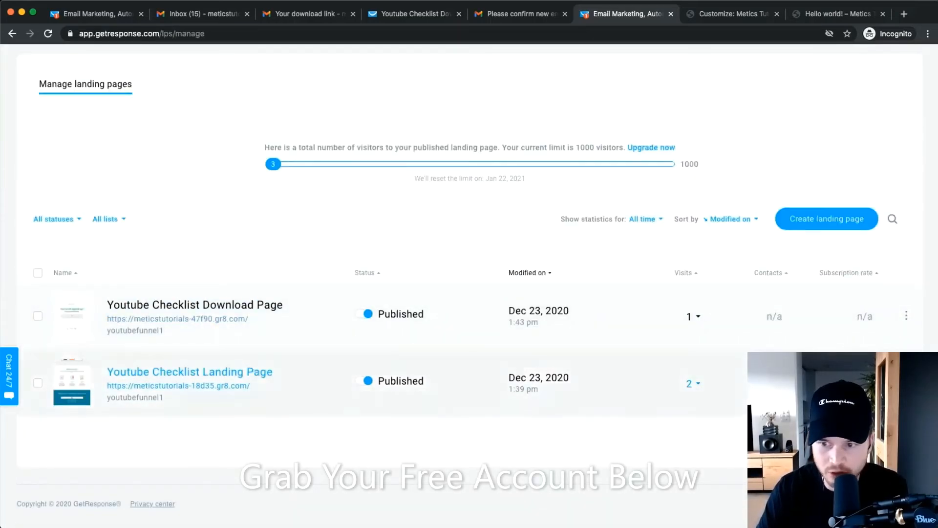
Open the Youtube Checklist Landing Page settings and review the GetResponse subdomain choices.
left_click(189, 372)
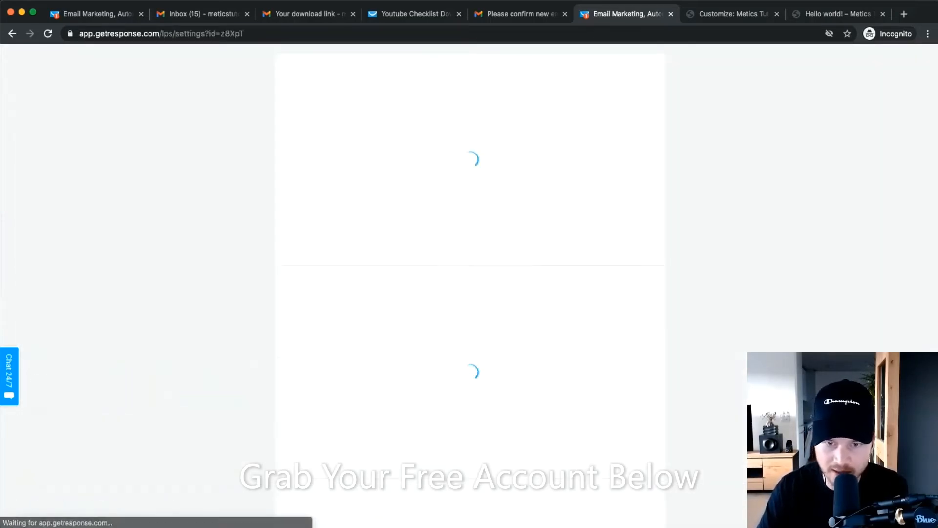
scroll(622, 274, "down", 4)
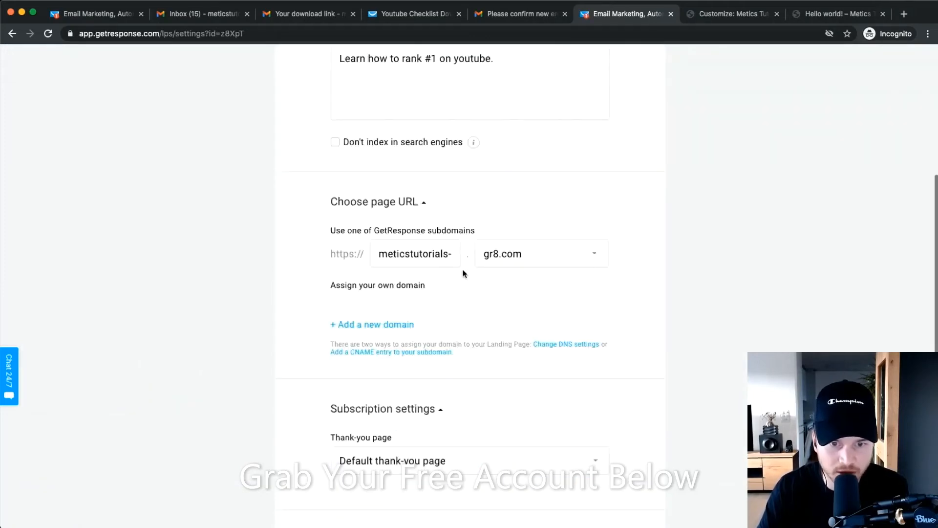
scroll(399, 240, "up", 2)
scroll(400, 240, "up", 3)
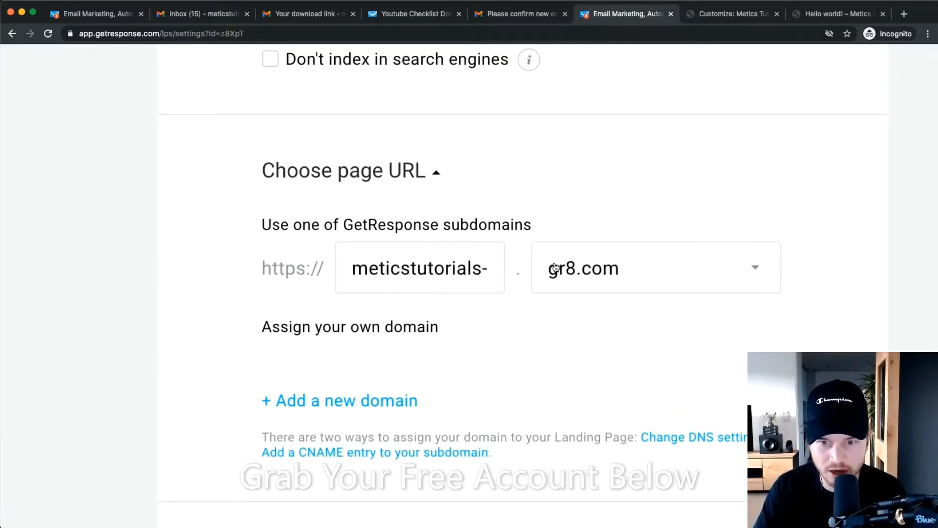
left_click(603, 269)
left_click(632, 185)
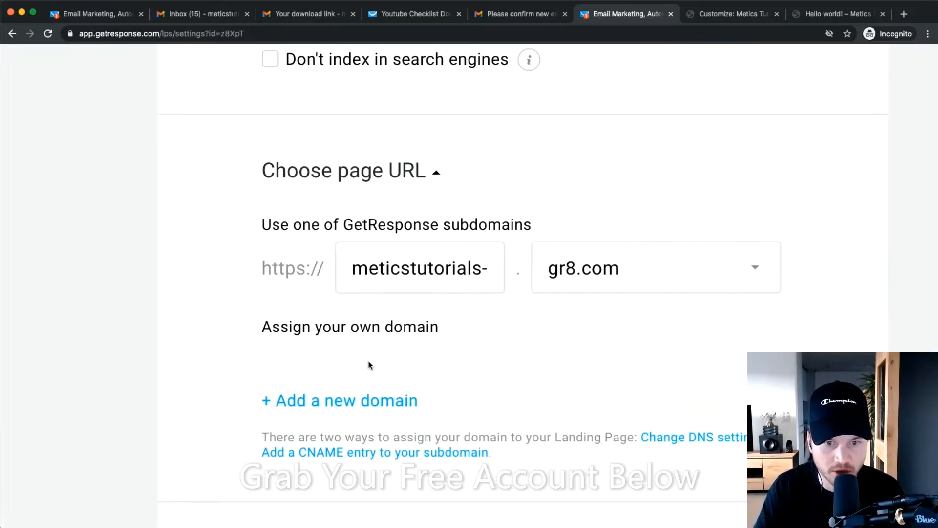
scroll(370, 366, "down", 3)
Add the custom domain content.meticstutorials.com, with subdomain 'content' and root 'meticstutorials.com'.
left_click(342, 286)
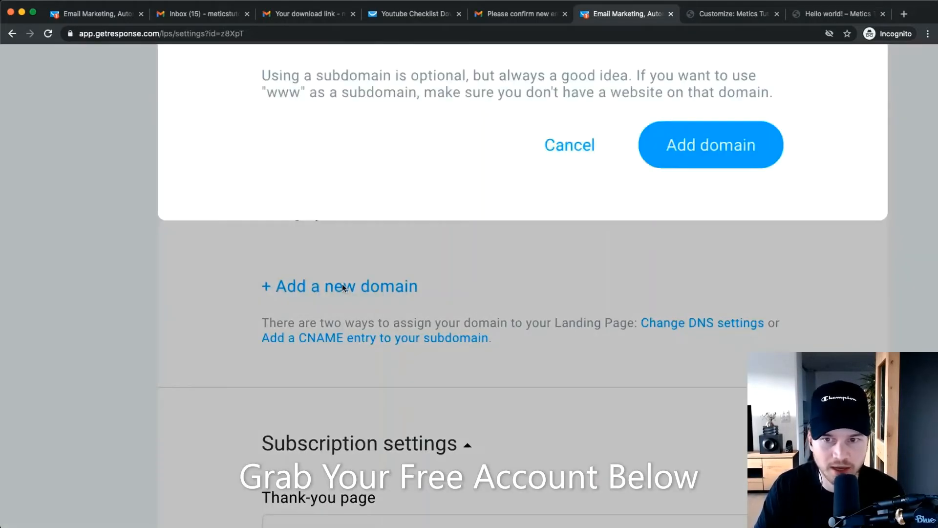
left_click(416, 190)
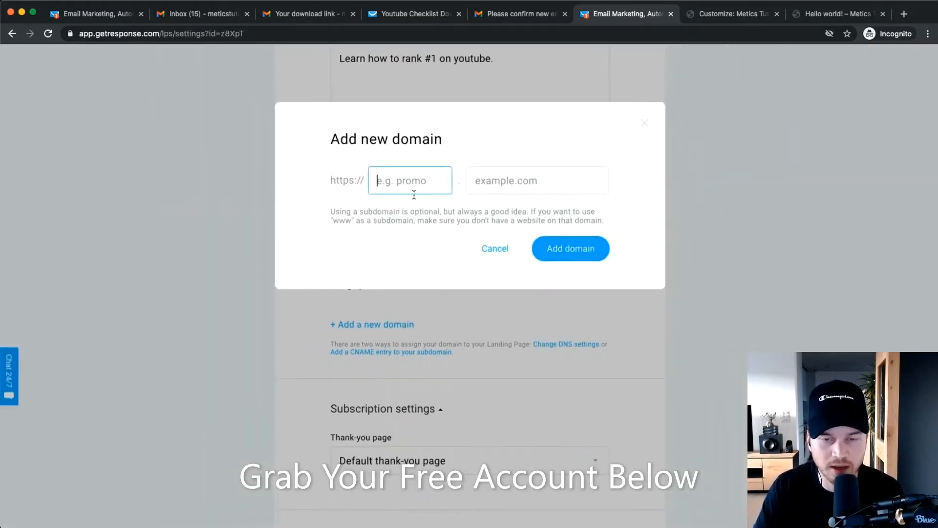
scroll(500, 197, "up", 5)
scroll(489, 240, "up", 2)
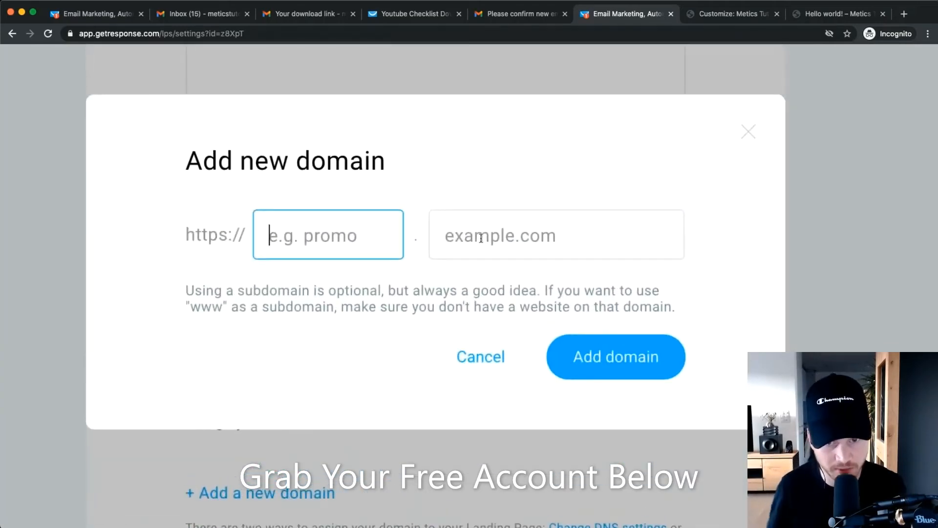
left_click(468, 238)
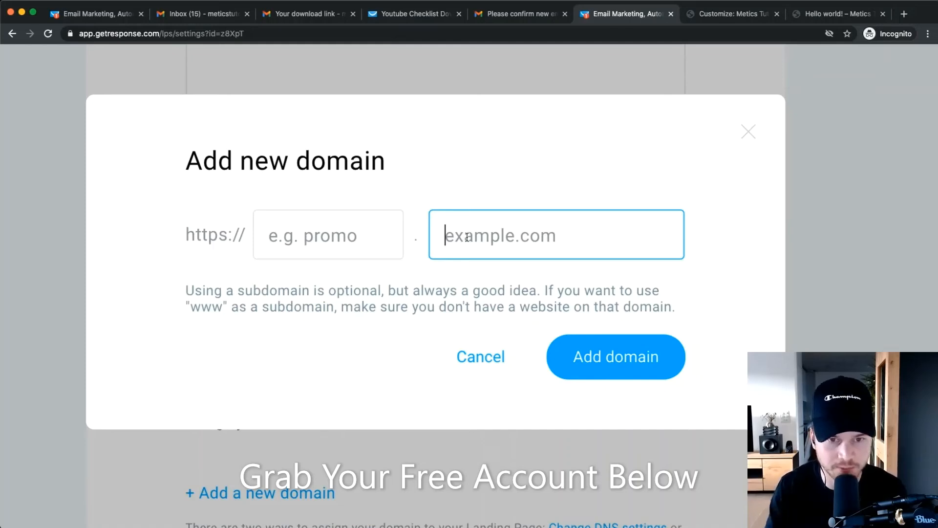
type("meti")
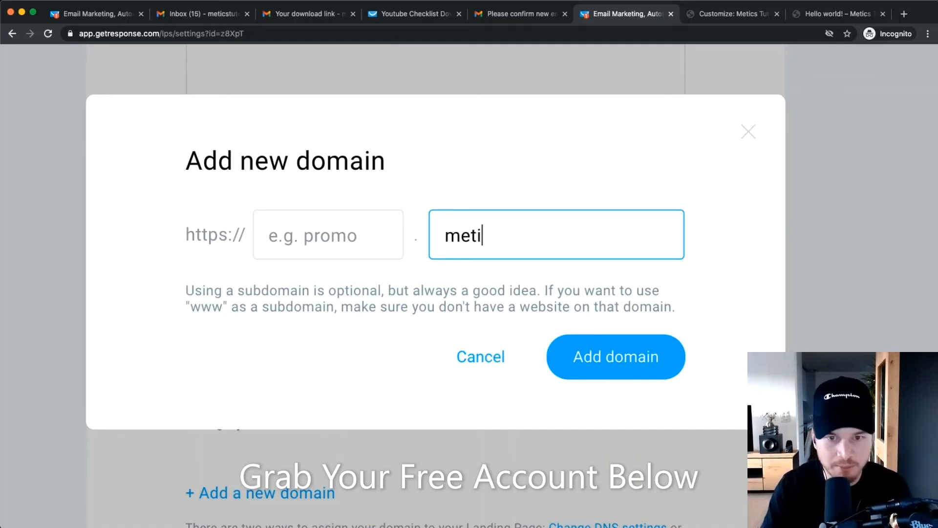
type("cstutori")
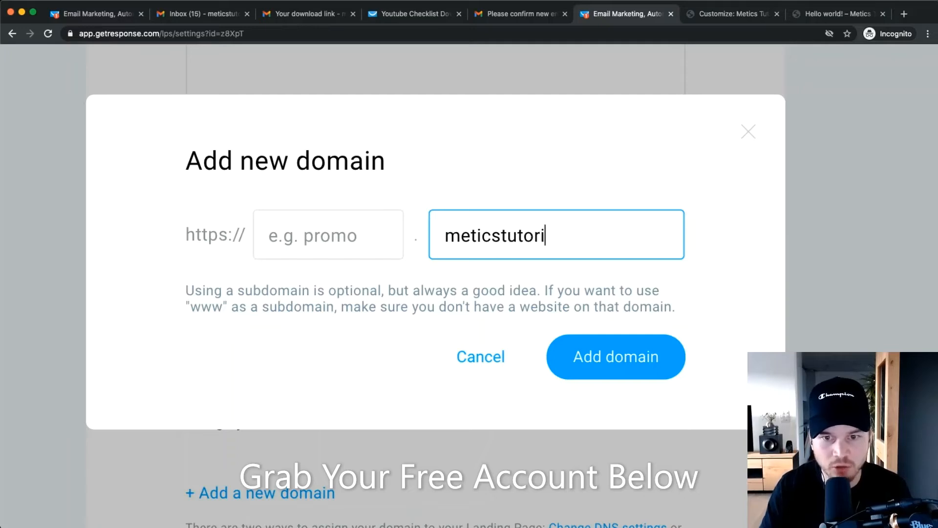
type("als.com")
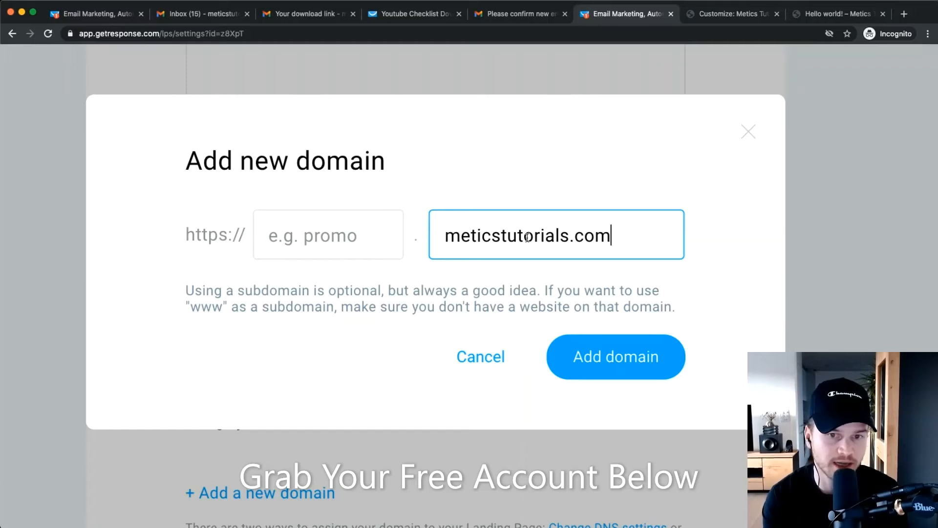
left_click(342, 244)
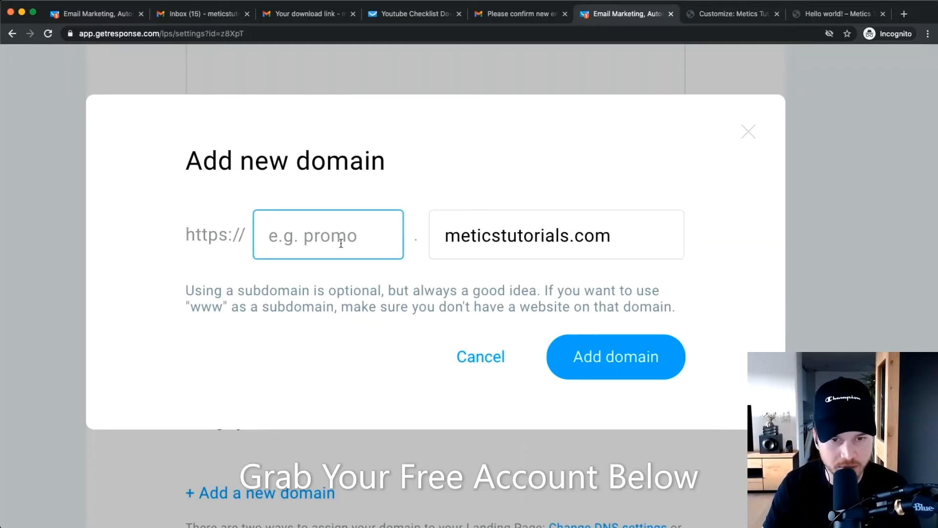
type("content")
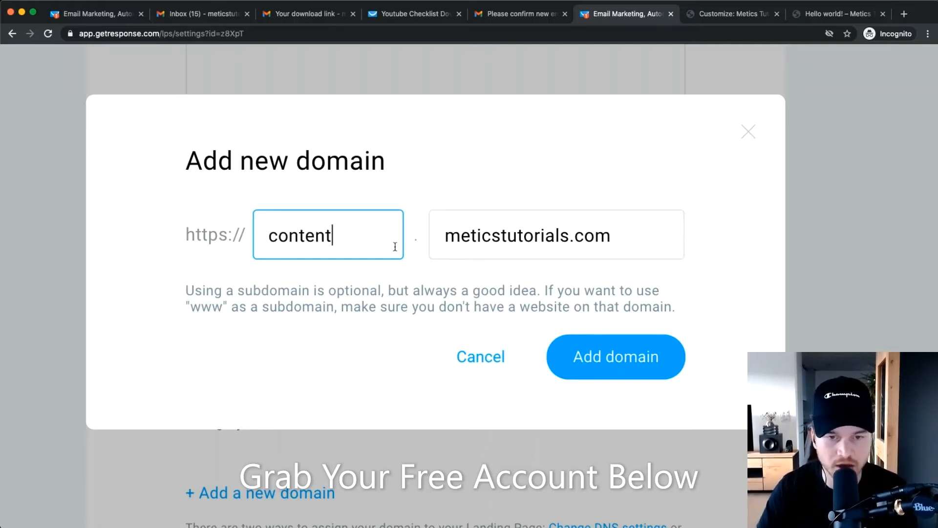
left_click(616, 354)
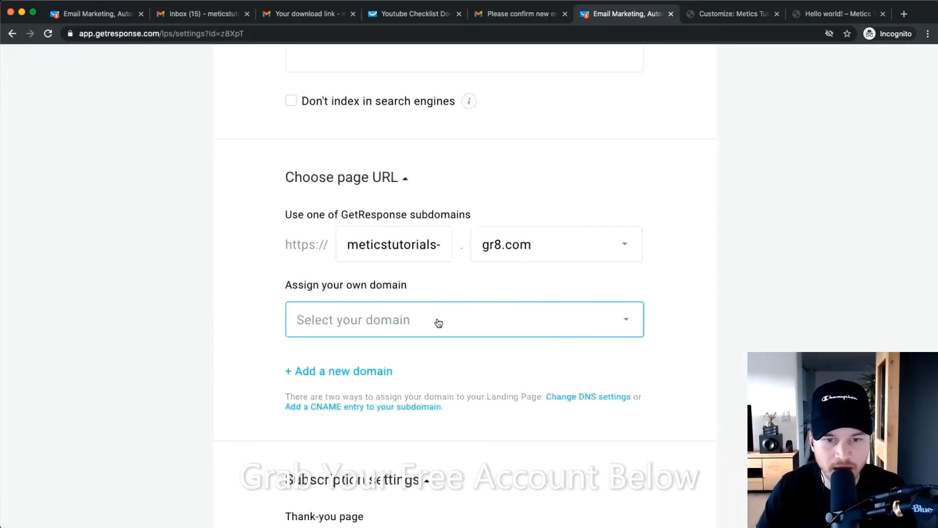
scroll(406, 330, "up", 2)
left_click(400, 319)
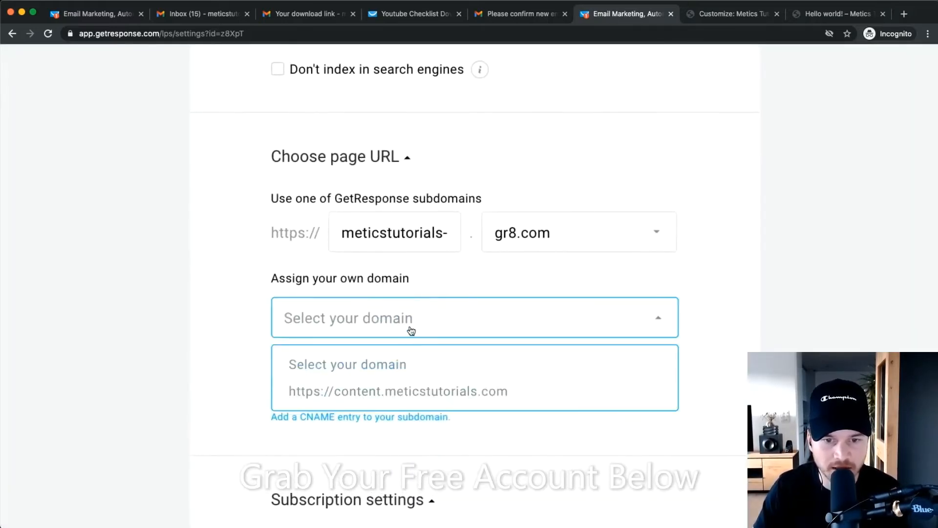
left_click(367, 391)
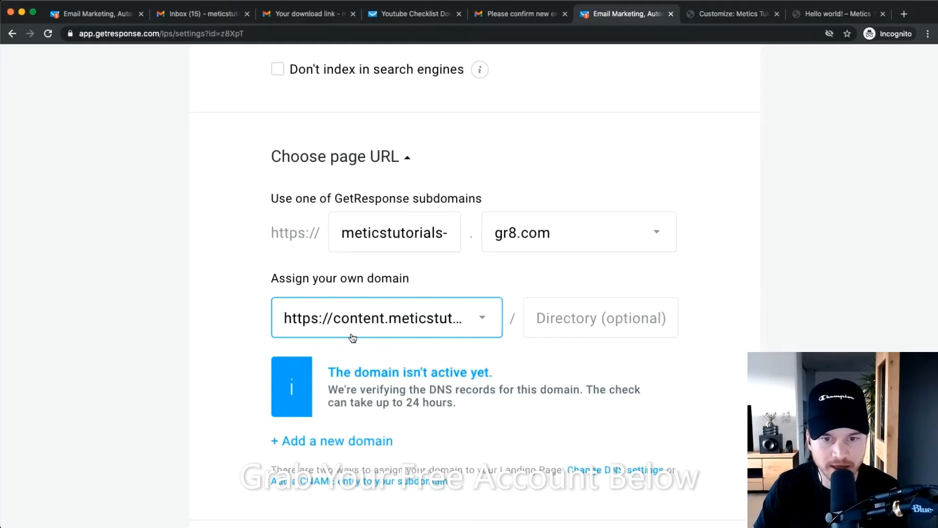
scroll(435, 342, "up", 2)
scroll(411, 390, "down", 2)
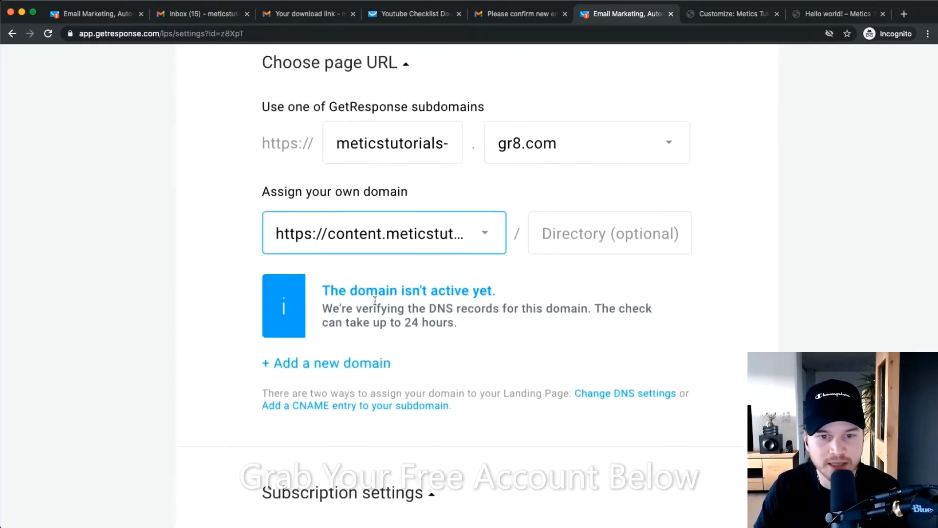
scroll(363, 304, "up", 3)
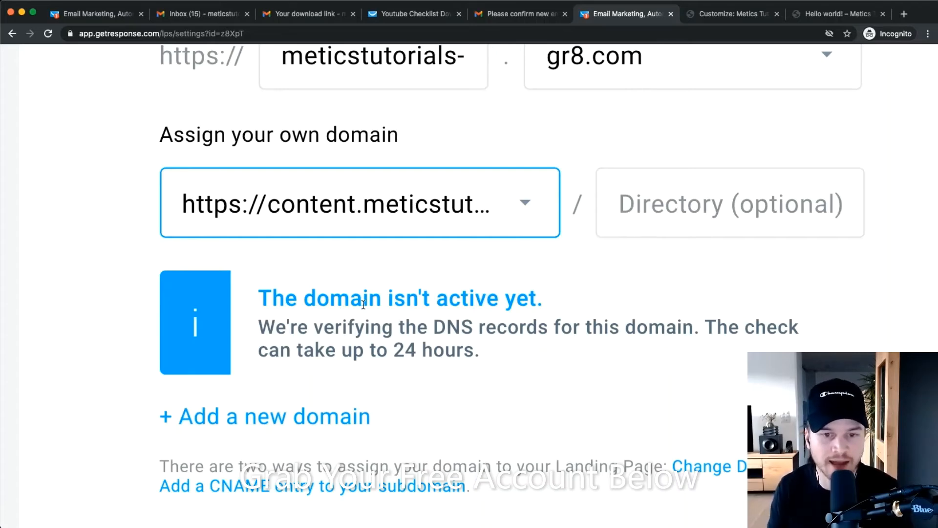
scroll(407, 319, "down", 2)
Read the 'Add a CNAME entry to your subdomain' help article, then switch to the 'Hello world!' tab.
scroll(381, 372, "down", 2)
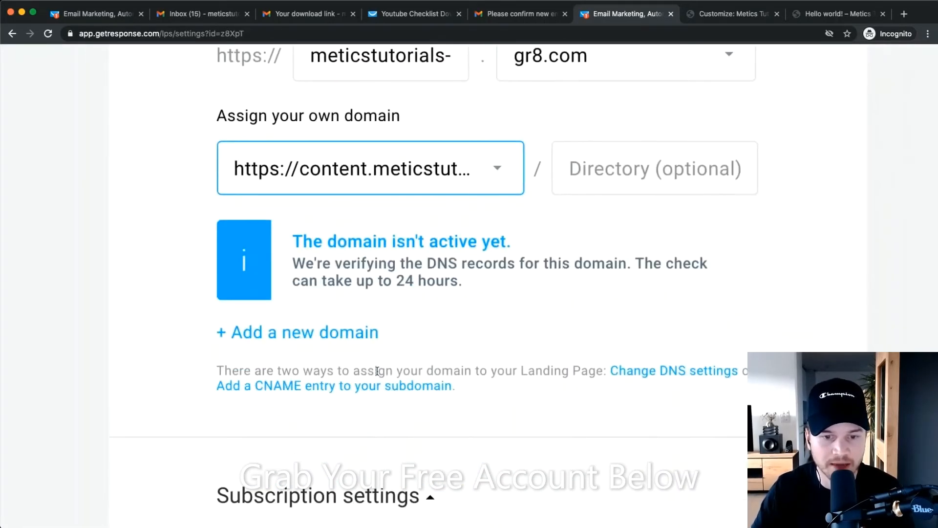
scroll(290, 361, "up", 3)
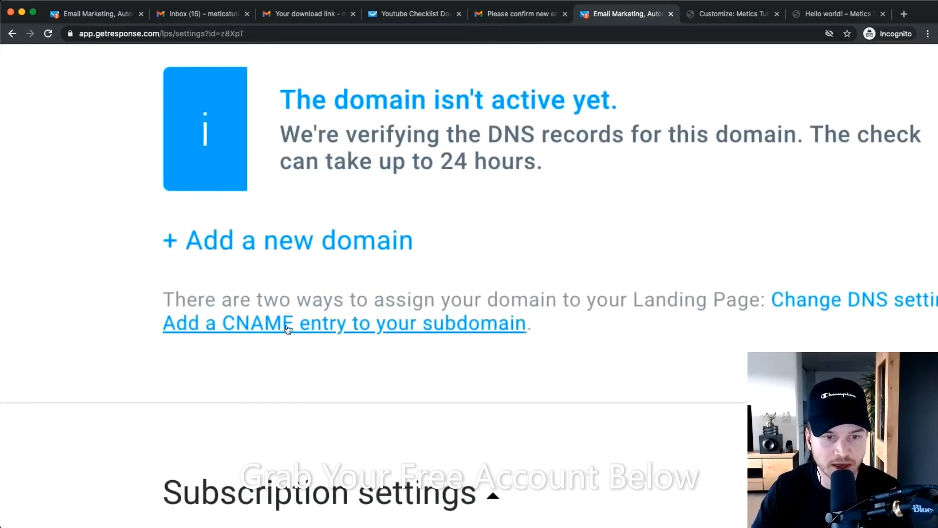
left_click(349, 324)
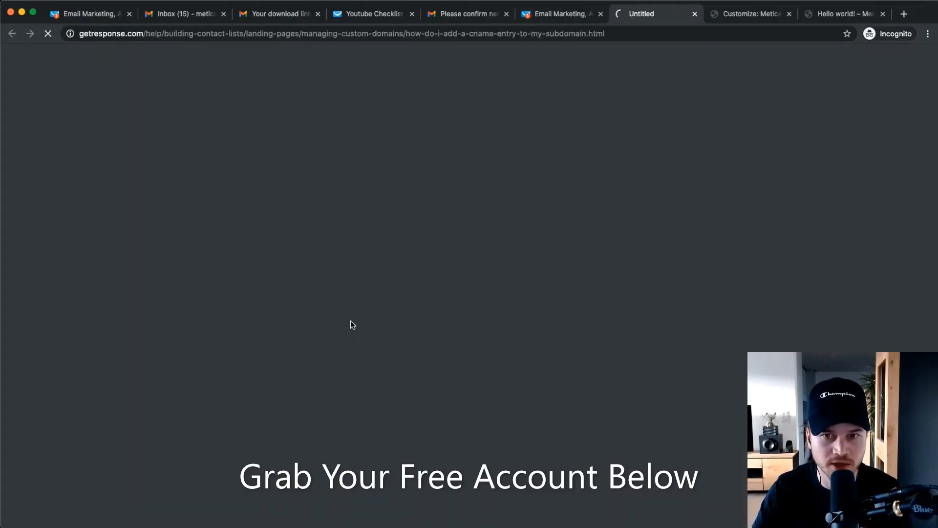
scroll(439, 246, "down", 5)
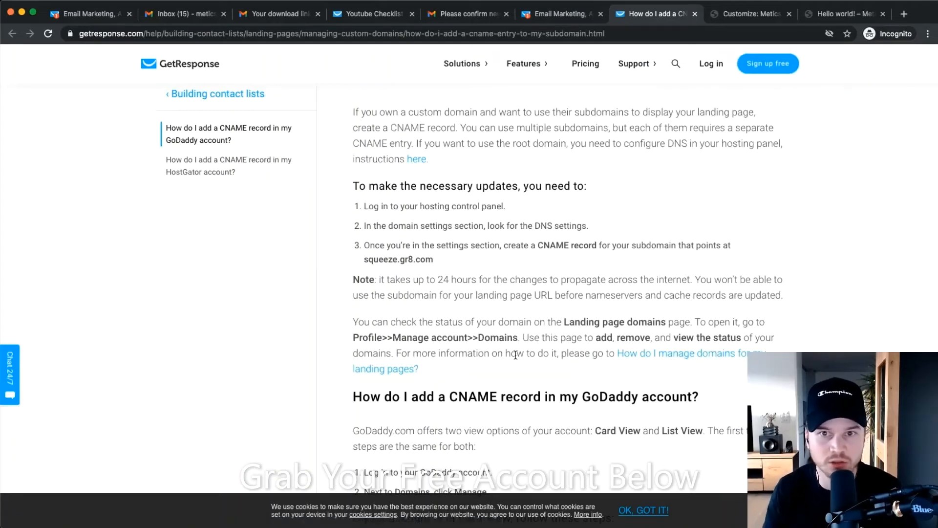
left_click(855, 14)
Go to bluehost.com and open the meticstutorials.com domain from the Domains list.
left_click(404, 35)
type("bluehost.com")
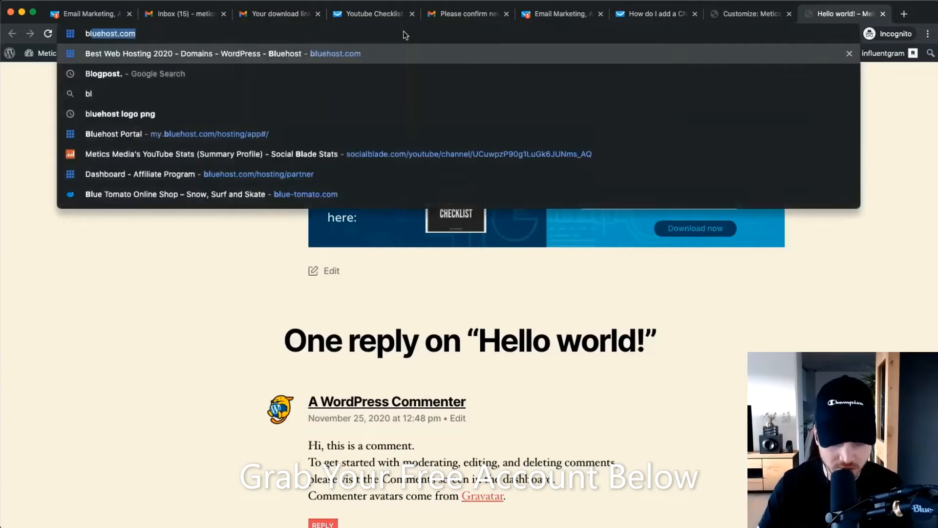
key("Return")
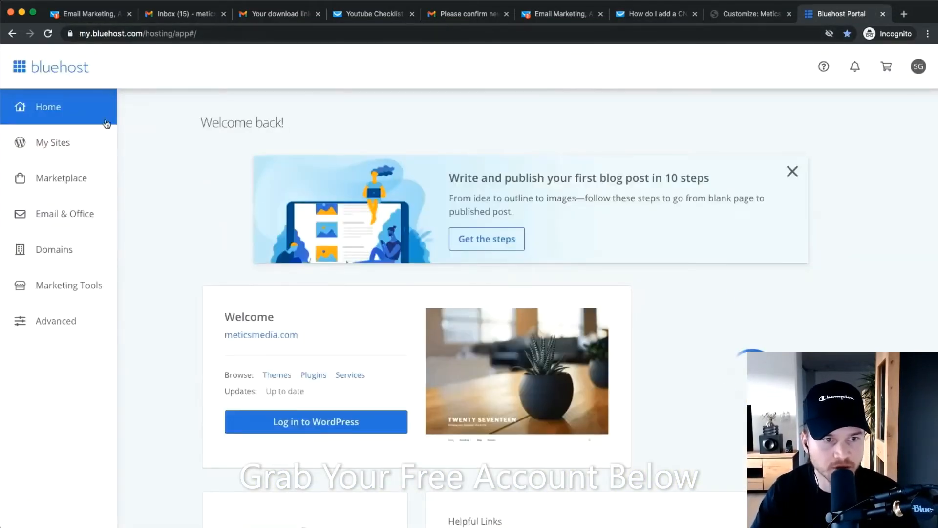
left_click(65, 249)
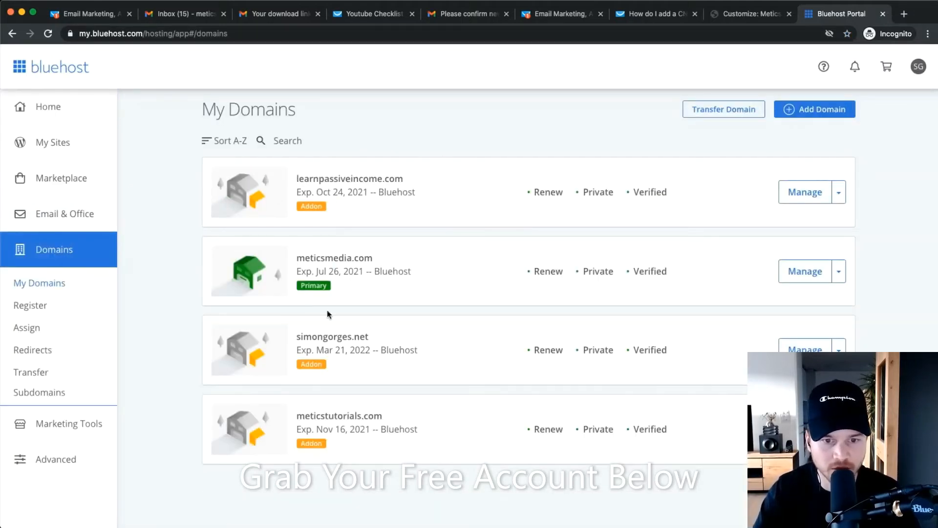
scroll(342, 440, "up", 5)
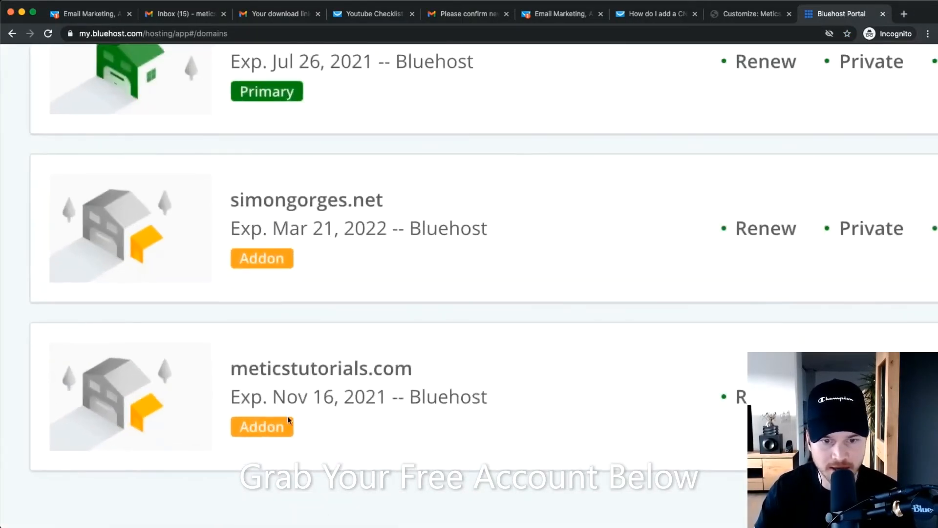
scroll(294, 421, "down", 5)
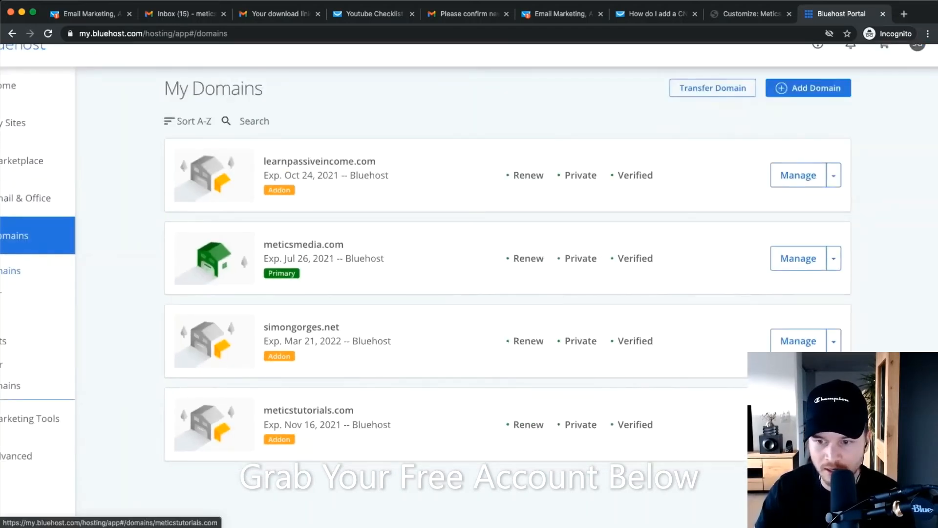
left_click(308, 410)
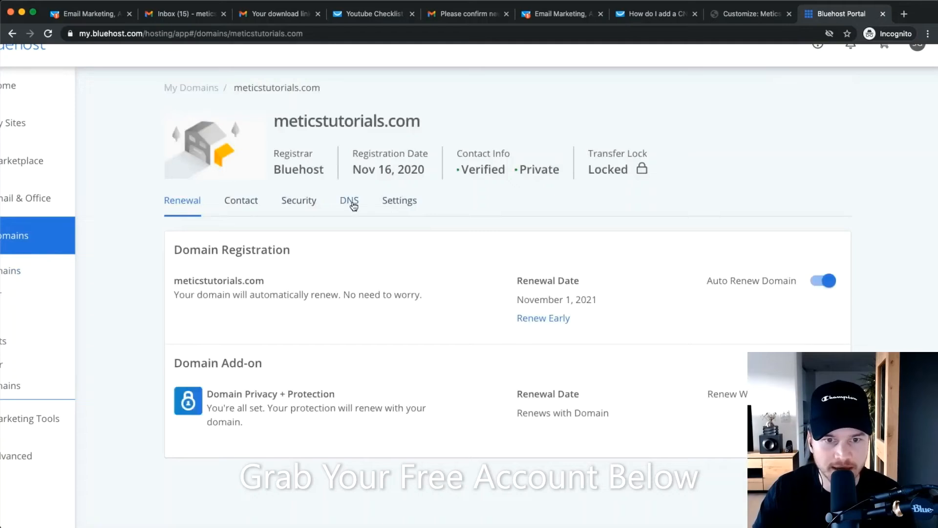
On the DNS tab, start a new record in the CNAME (Alias) section.
left_click(347, 201)
scroll(371, 295, "down", 3)
scroll(371, 295, "down", 5)
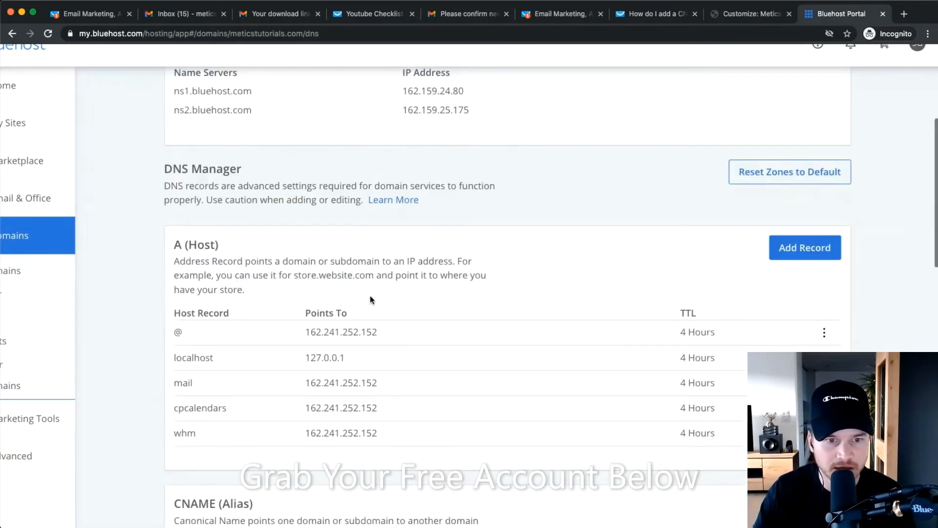
triple_click(238, 271)
left_click_drag(269, 256, 206, 241)
left_click(209, 242)
left_click(795, 255)
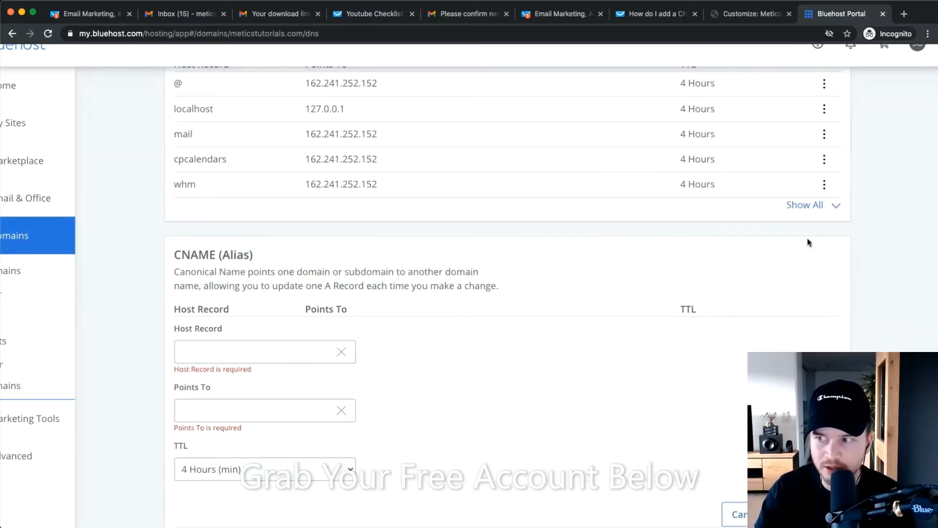
scroll(283, 318, "down", 2)
Enter 'content' as the new CNAME's Host Record.
left_click(231, 301)
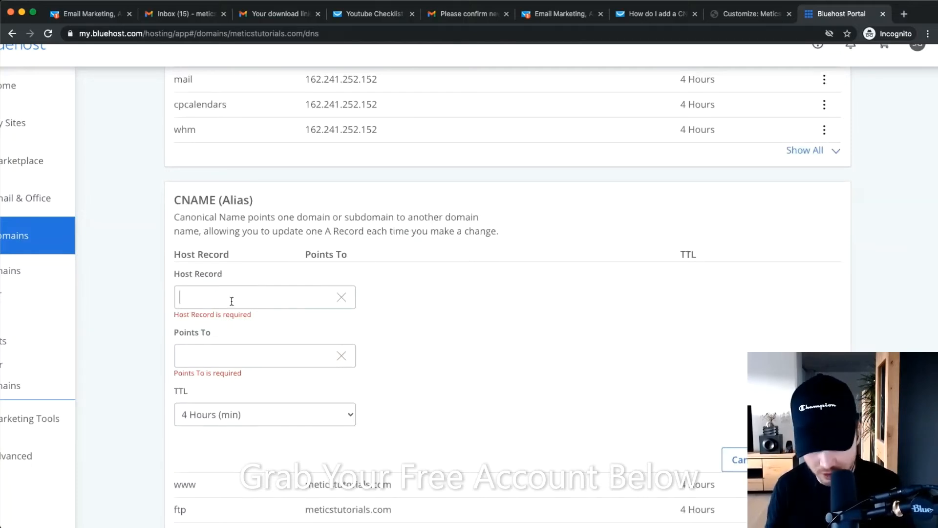
type("@")
scroll(189, 296, "up", 5)
double_click(187, 296)
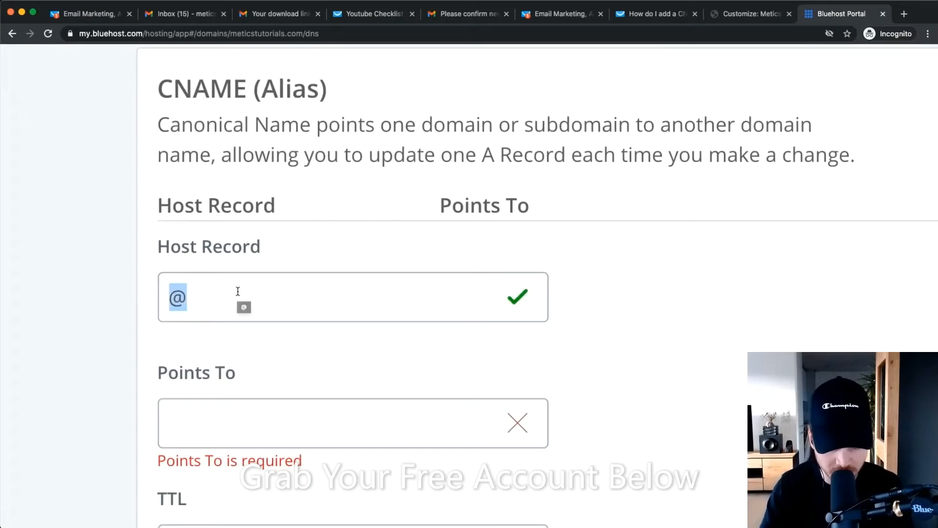
type("content")
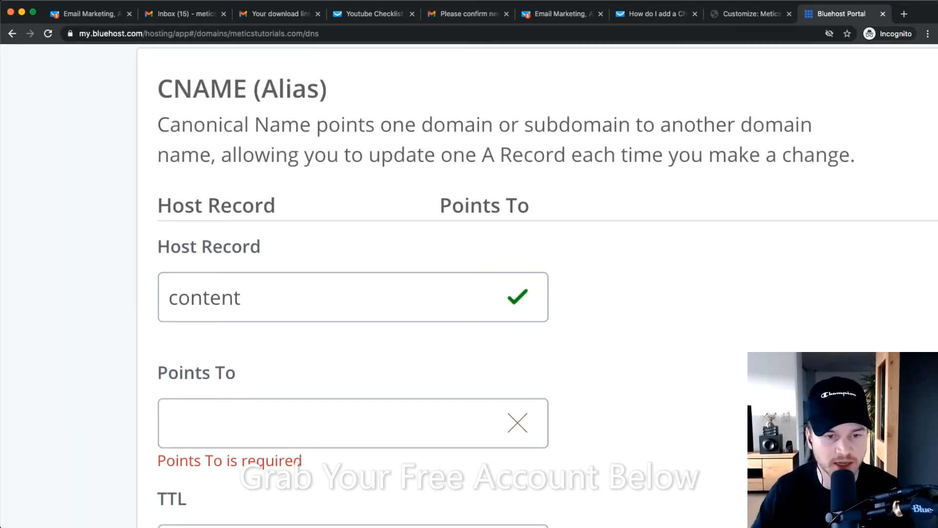
scroll(269, 228, "down", 3)
scroll(197, 268, "down", 3)
left_click(241, 270)
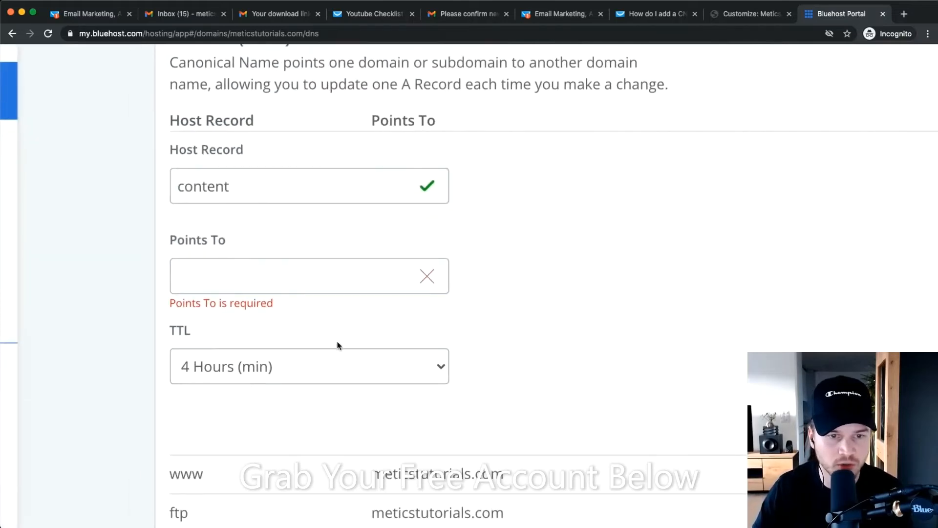
Copy squeeze.gr8.com from the GetResponse help page, paste it into Points To, and save the record.
left_click(640, 16)
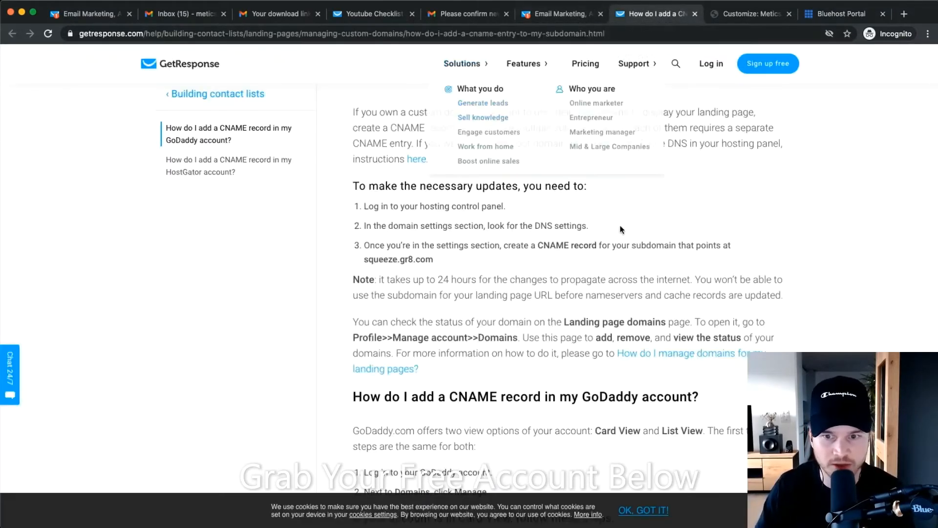
scroll(386, 256, "down", 1)
scroll(369, 247, "up", 5)
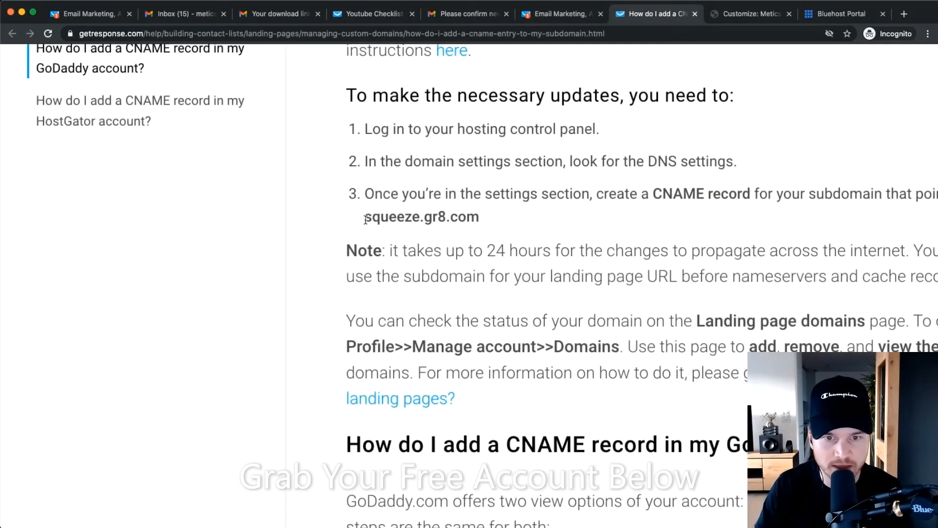
left_click_drag(365, 220, 478, 216)
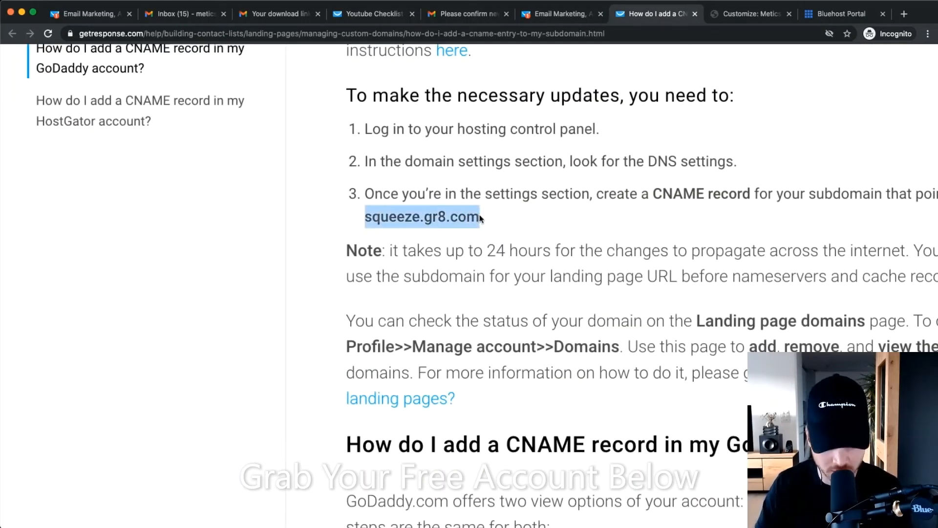
right_click(384, 207)
left_click(441, 237)
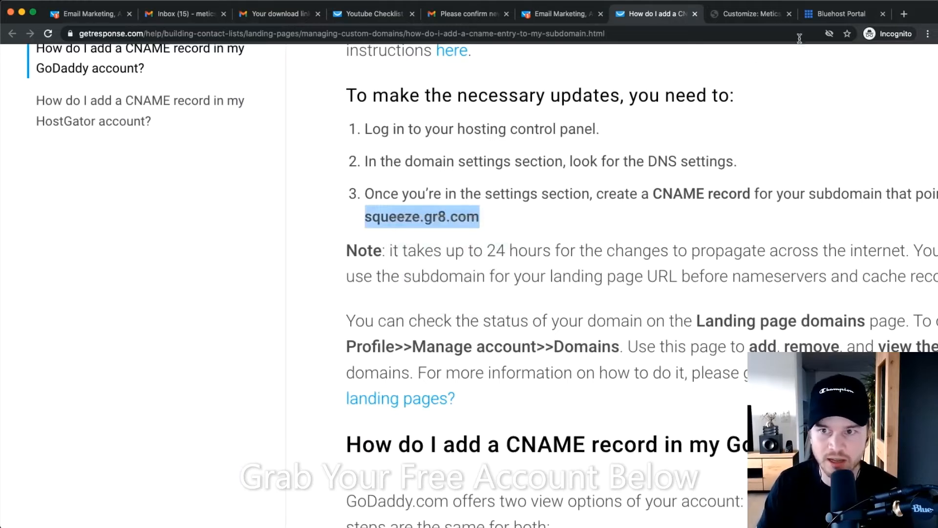
left_click(820, 19)
right_click(219, 267)
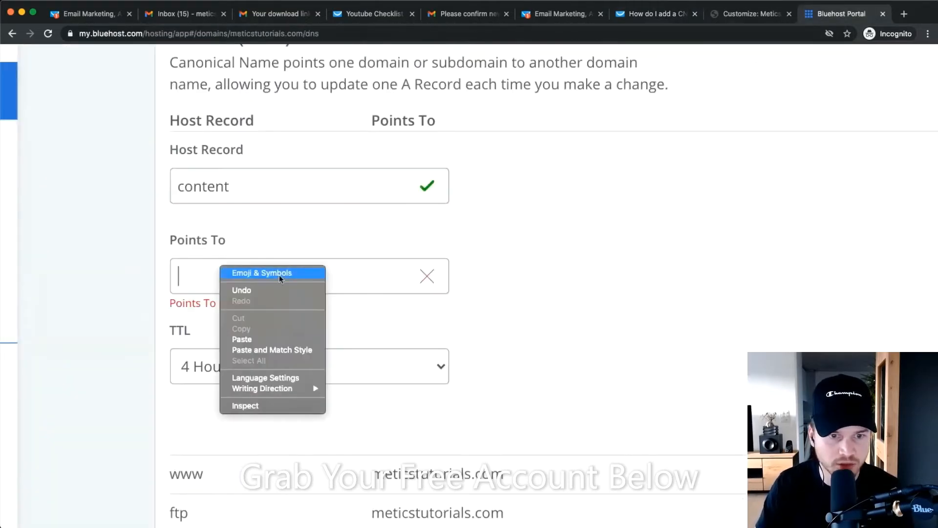
left_click(251, 335)
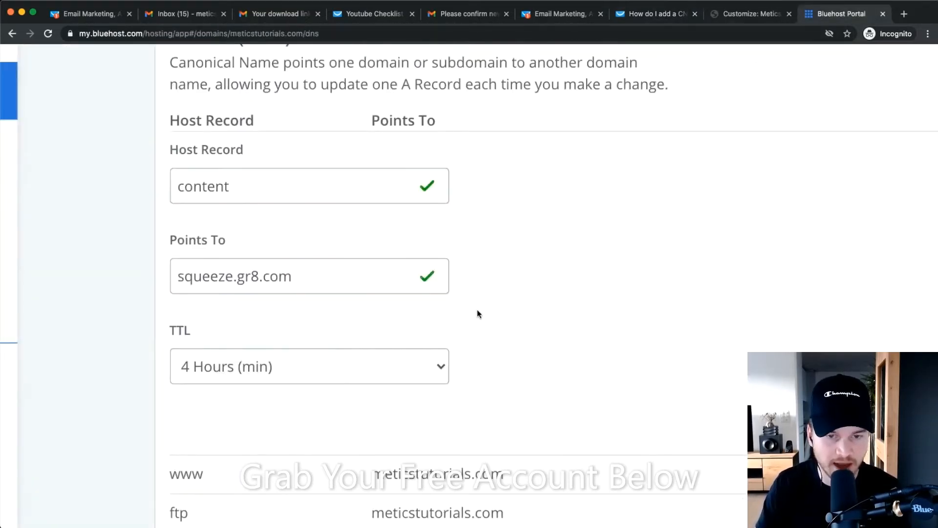
scroll(503, 307, "down", 4)
left_click(814, 279)
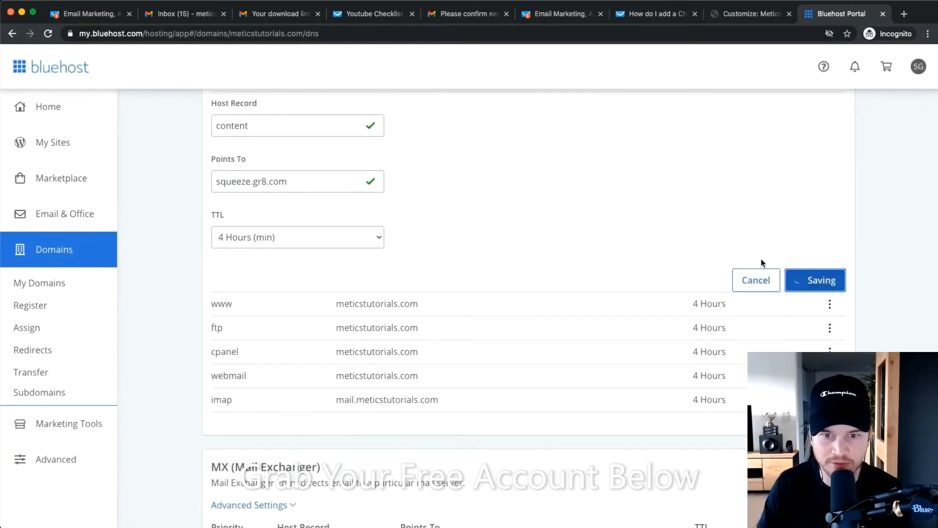
Verify the saved content CNAME record points to squeeze.gr8.com.
scroll(708, 329, "down", 5)
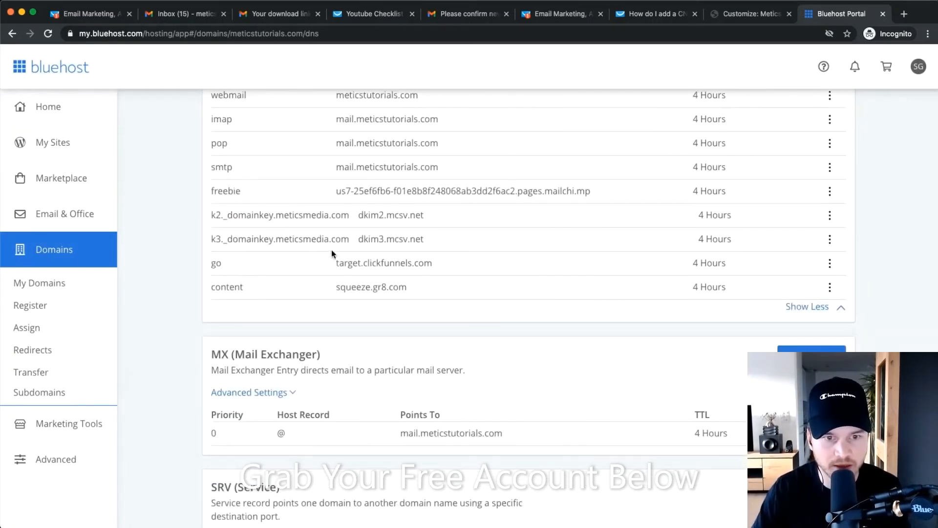
left_click_drag(213, 290, 261, 290)
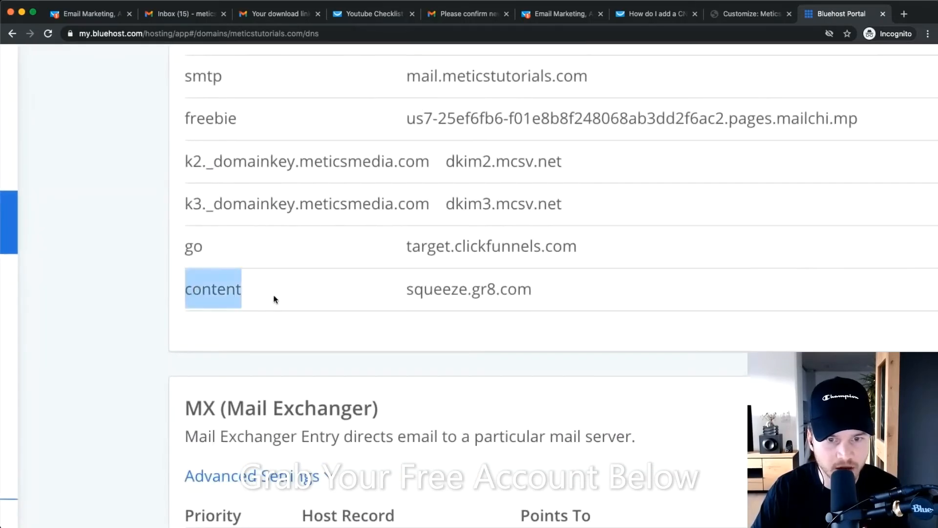
left_click_drag(401, 289, 640, 293)
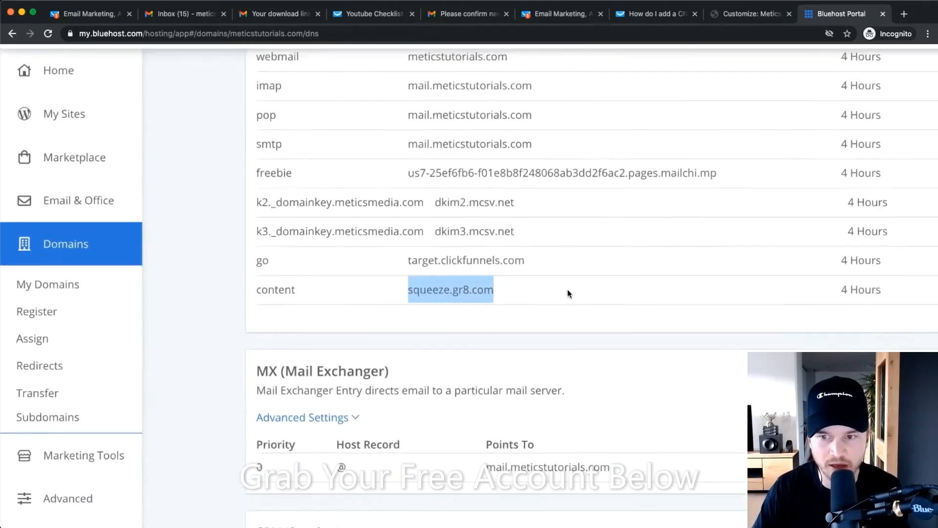
left_click(829, 295)
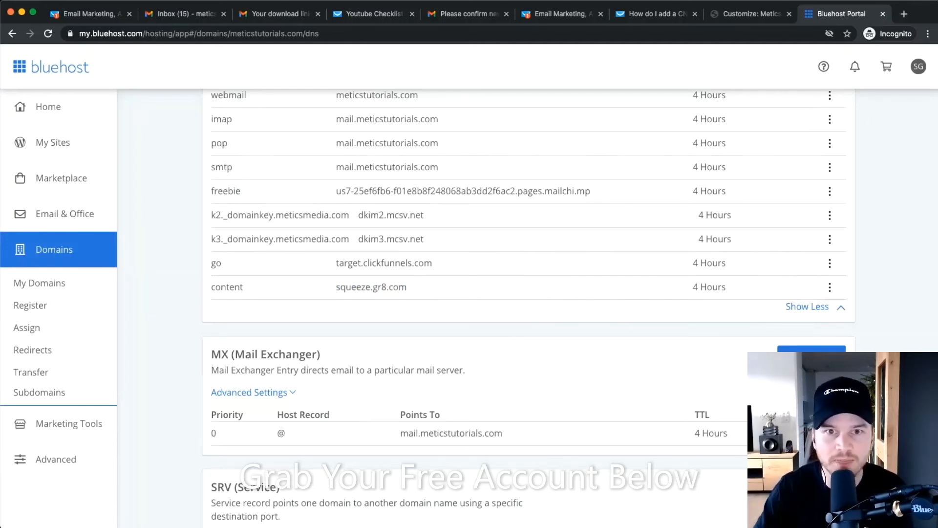
left_click(654, 14)
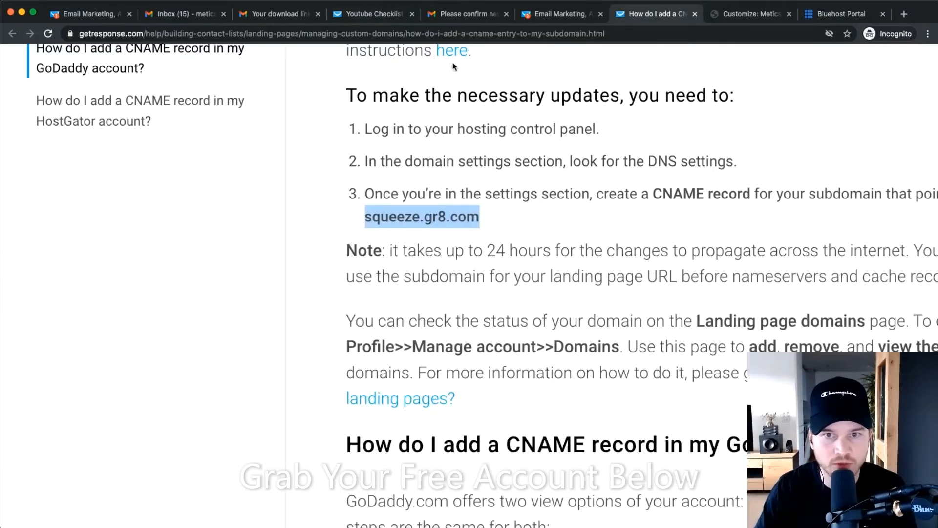
left_click(544, 14)
scroll(450, 254, "down", 5)
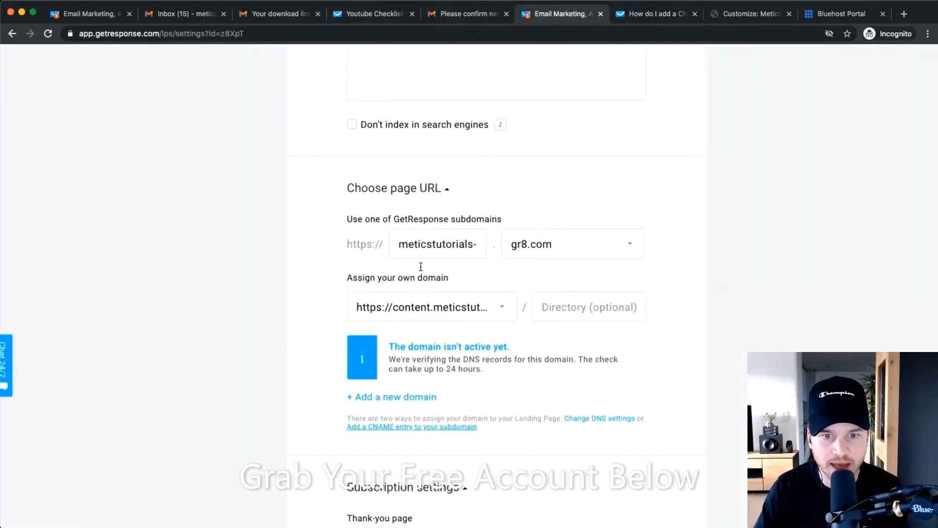
scroll(455, 327, "up", 3)
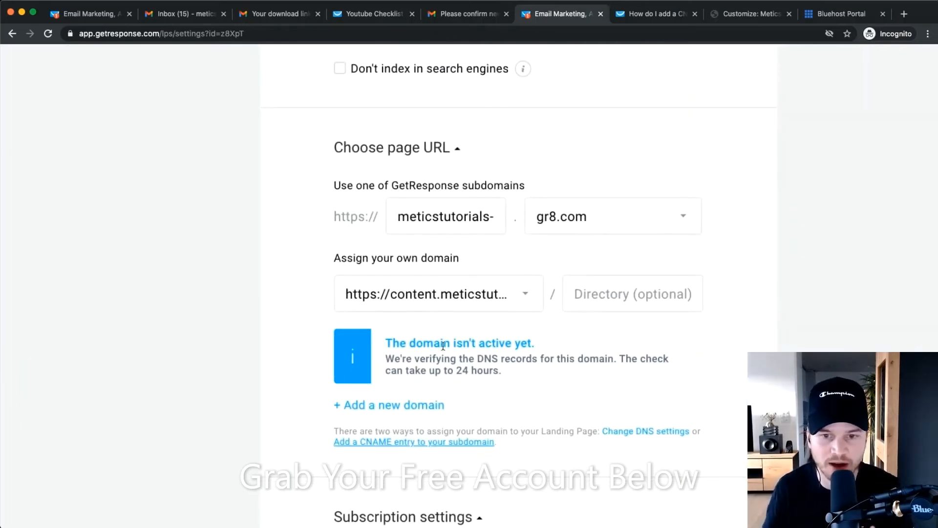
left_click(611, 293)
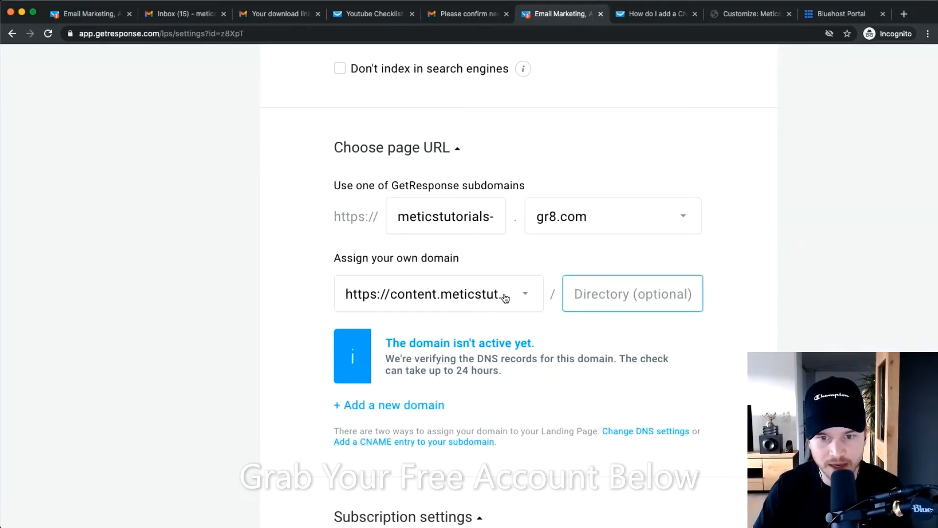
left_click(506, 298)
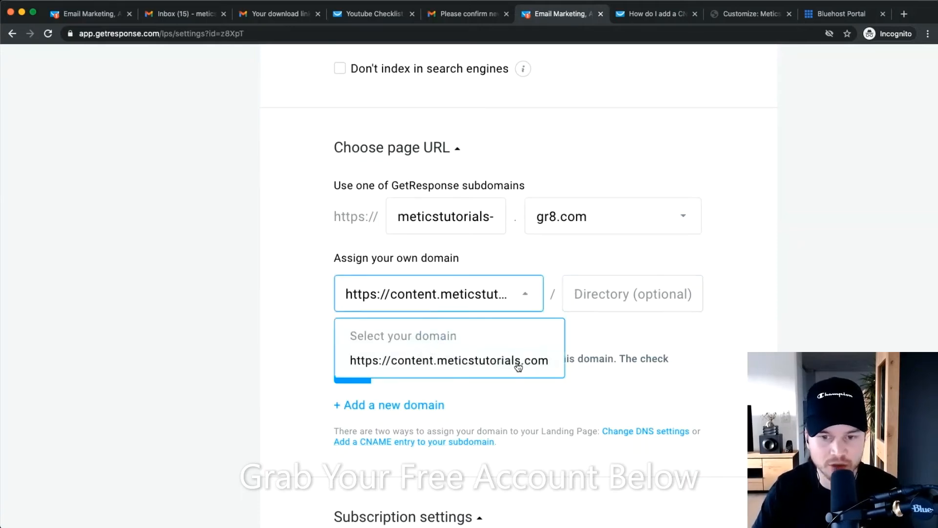
left_click(601, 307)
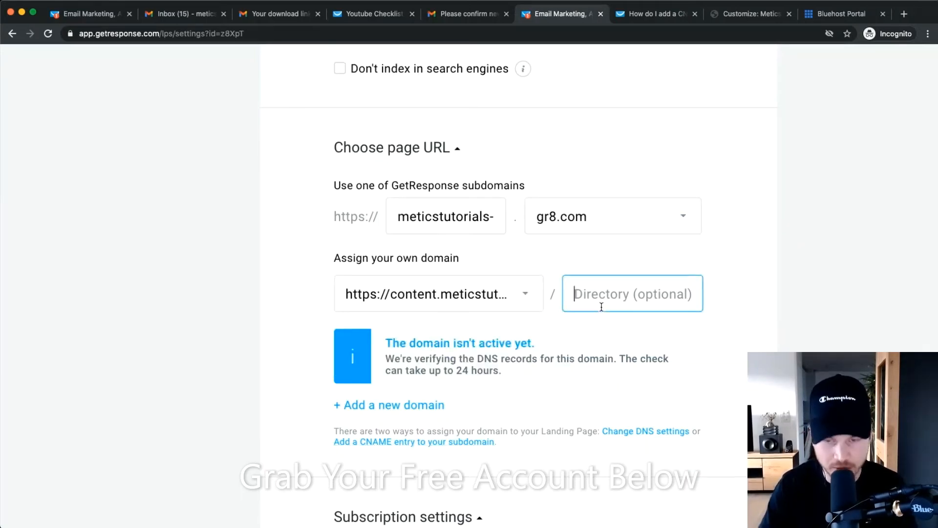
type("youtu")
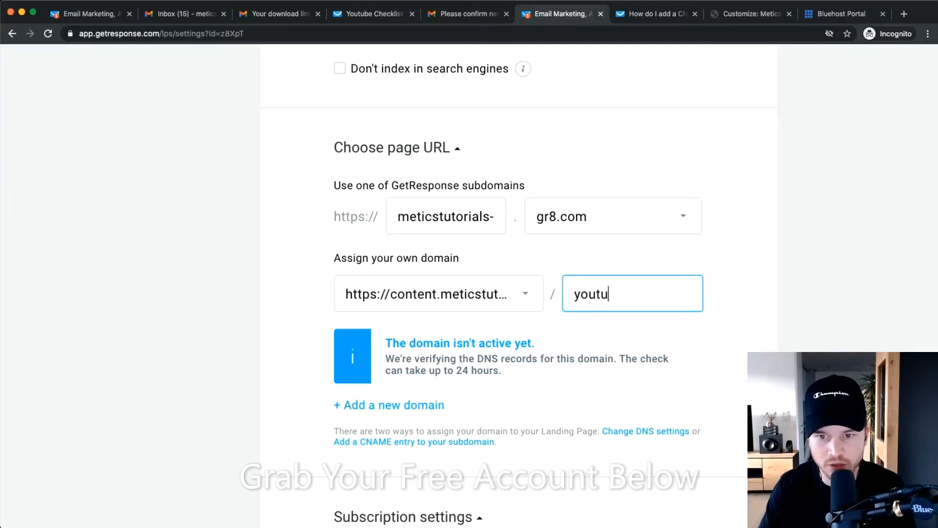
type("be cchecklist")
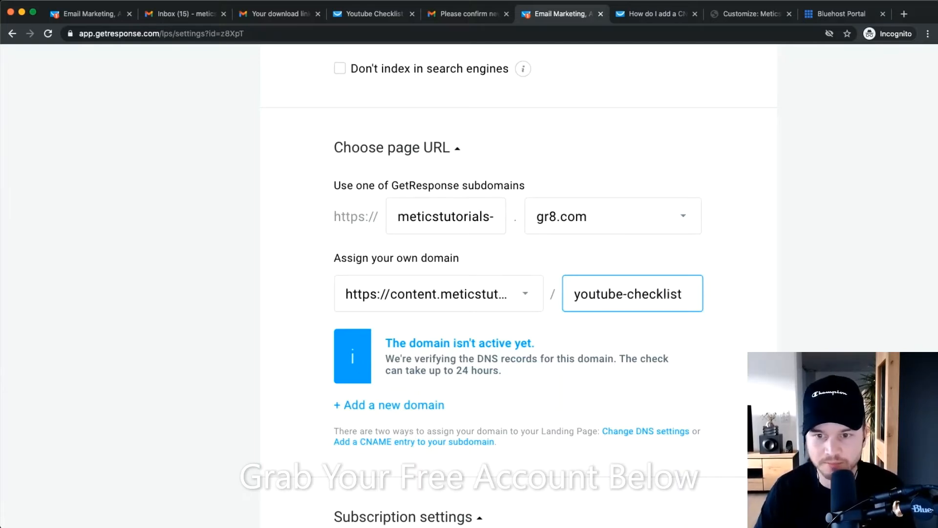
scroll(737, 361, "down", 5)
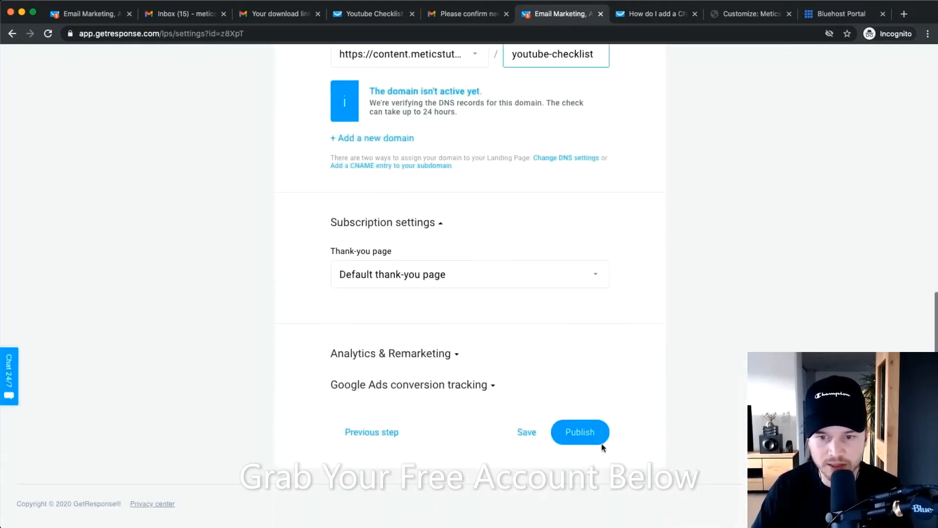
left_click(579, 440)
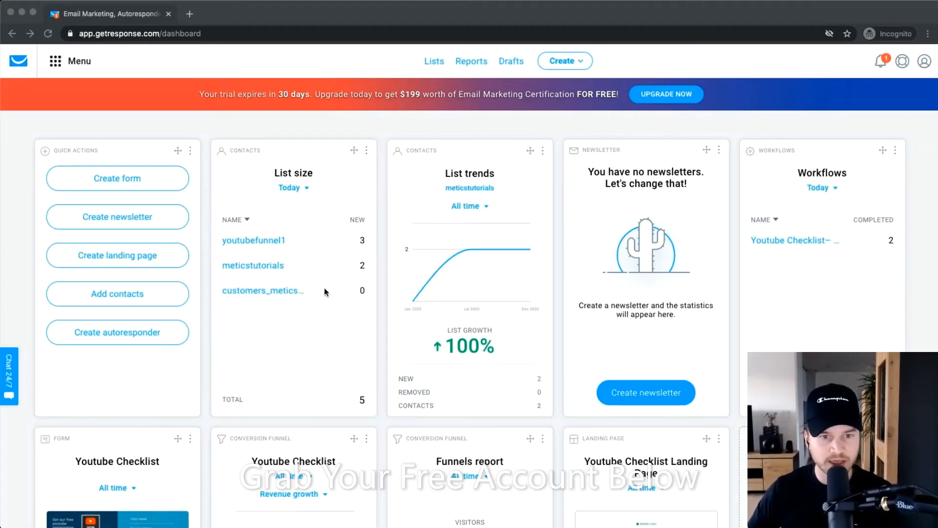
Return to the GetResponse dashboard and bring up the navigation menu to find email marketing.
left_click(271, 132)
scroll(271, 134, "up", 5)
scroll(272, 146, "left", 3)
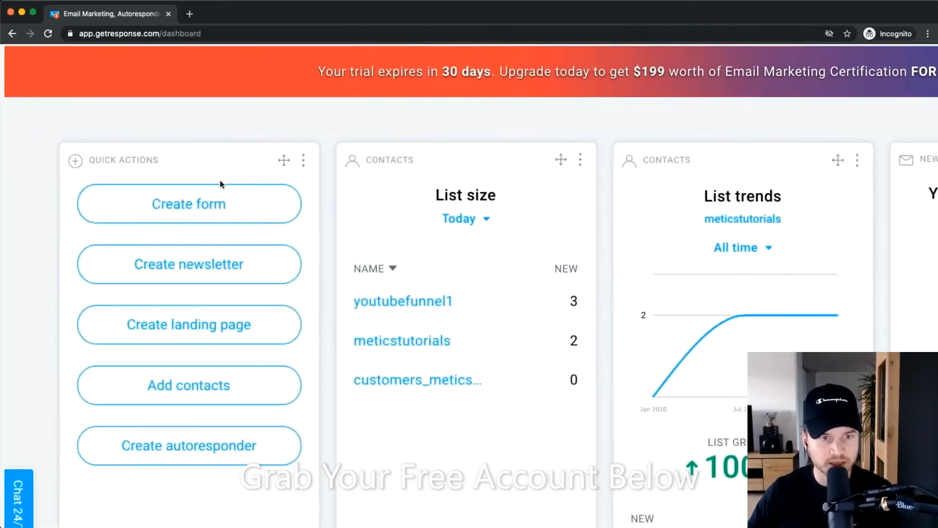
scroll(220, 181, "up", 2)
mouse_move(110, 66)
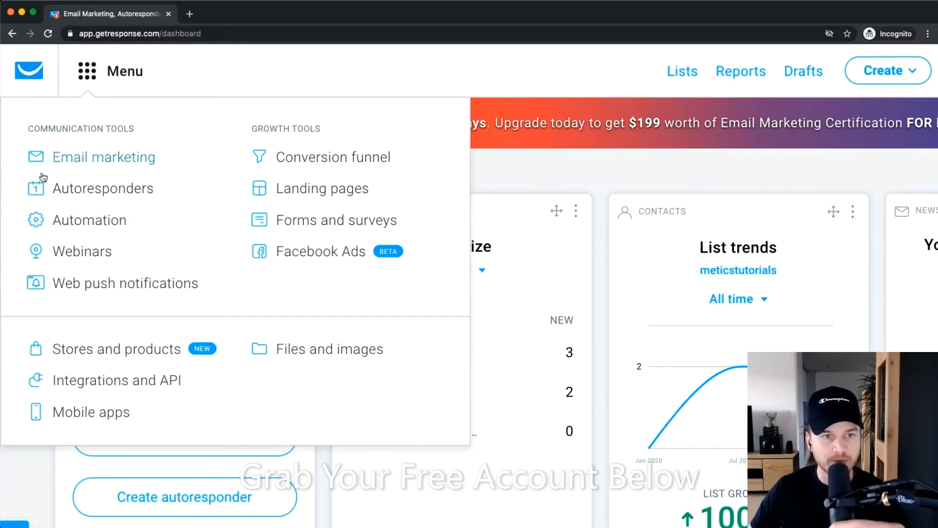
Go to Email marketing newsletters and start creating a new newsletter.
left_click(118, 157)
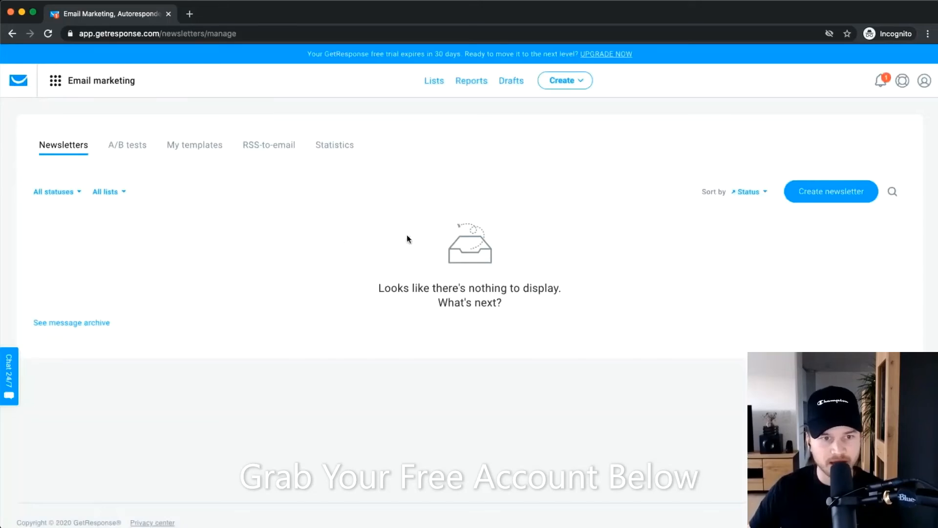
scroll(860, 199, "up", 5)
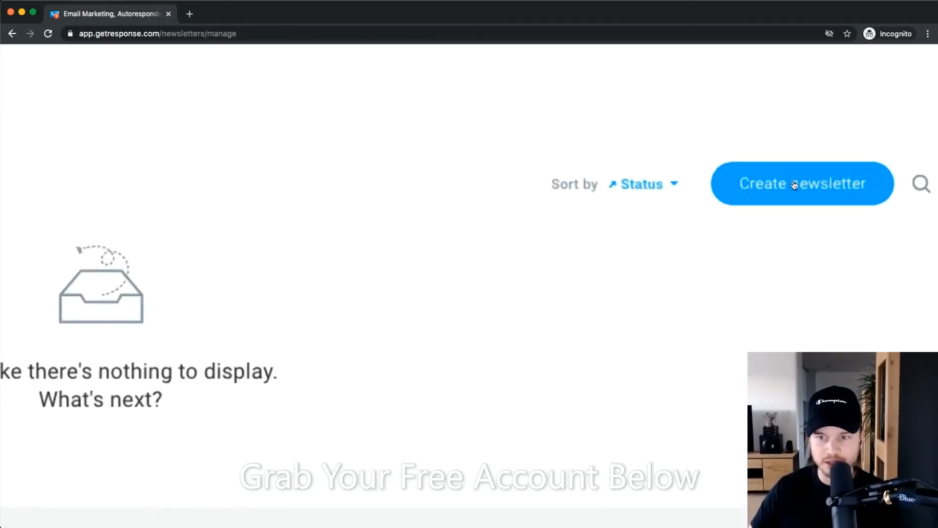
left_click(793, 184)
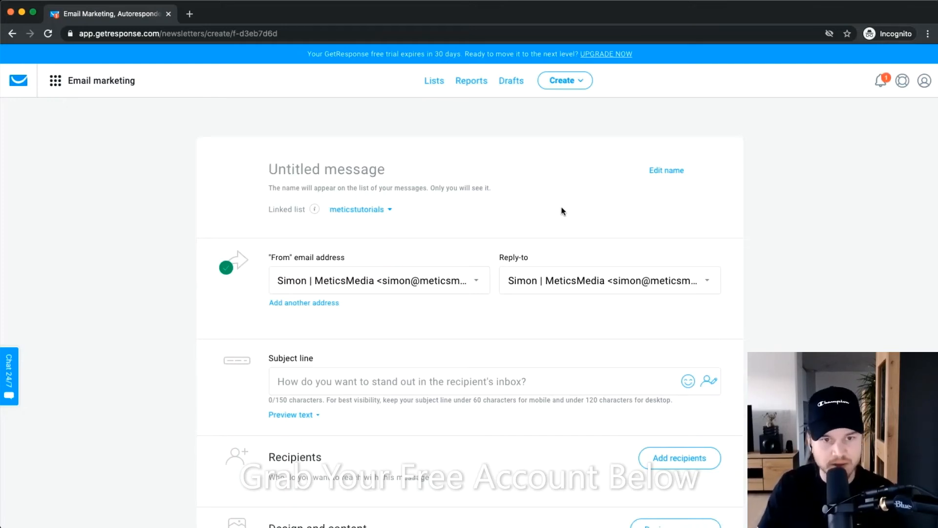
Name the message 'Youtube Video Email Marketing', keeping meticstutorials as the list and the existing sender.
type("Youtube Vide")
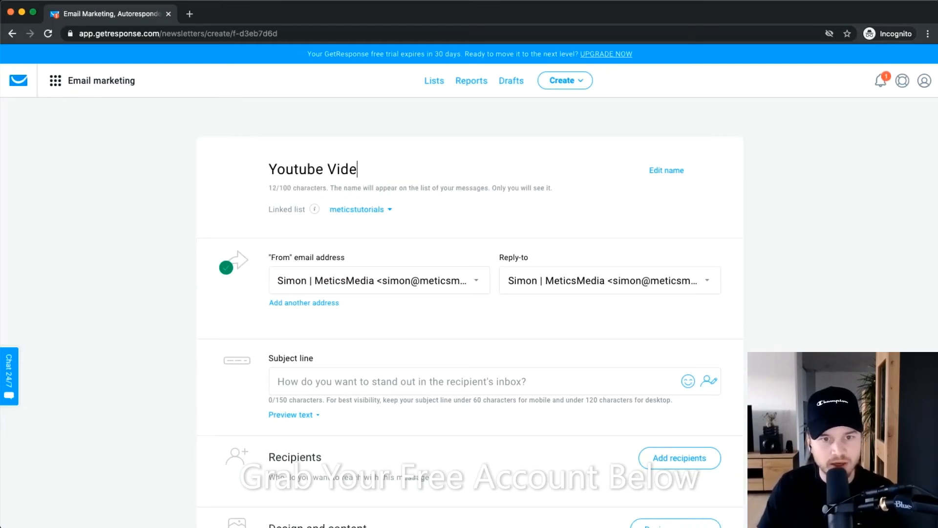
type("o Email Ma")
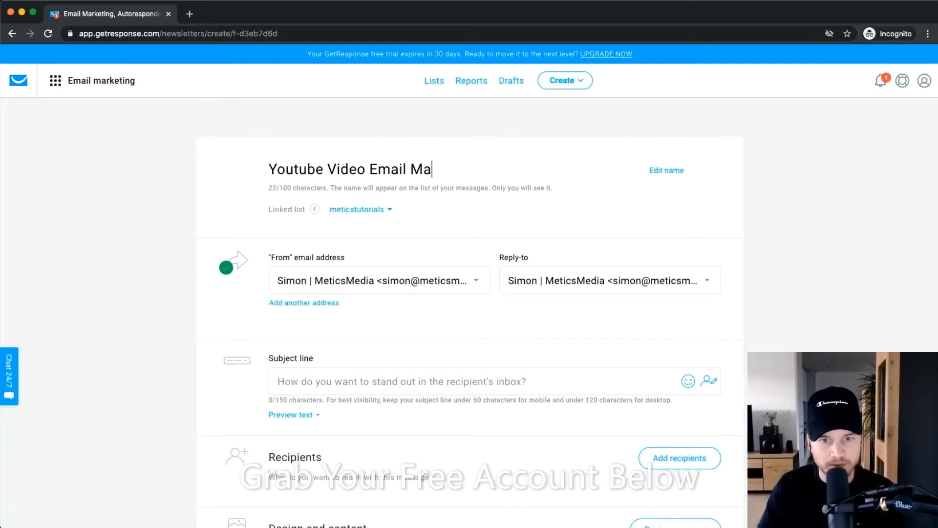
type("rketing")
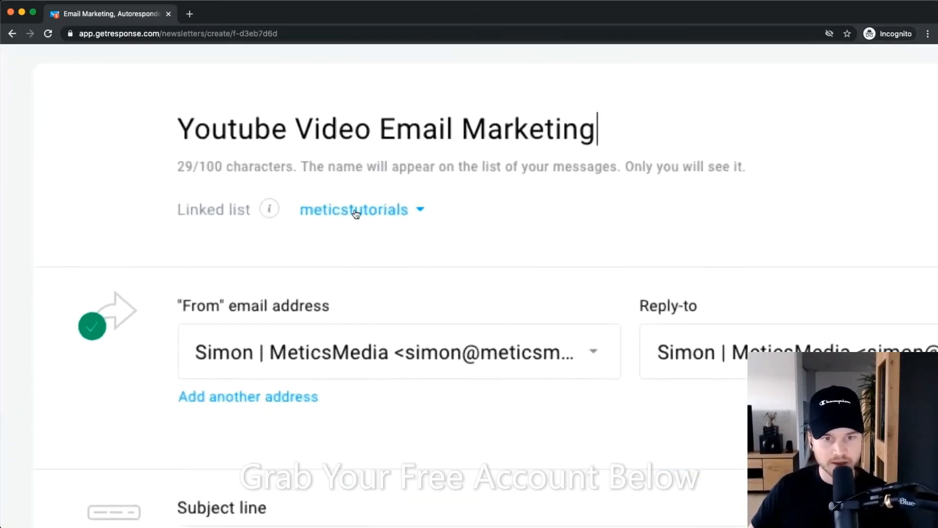
left_click(356, 210)
left_click(374, 293)
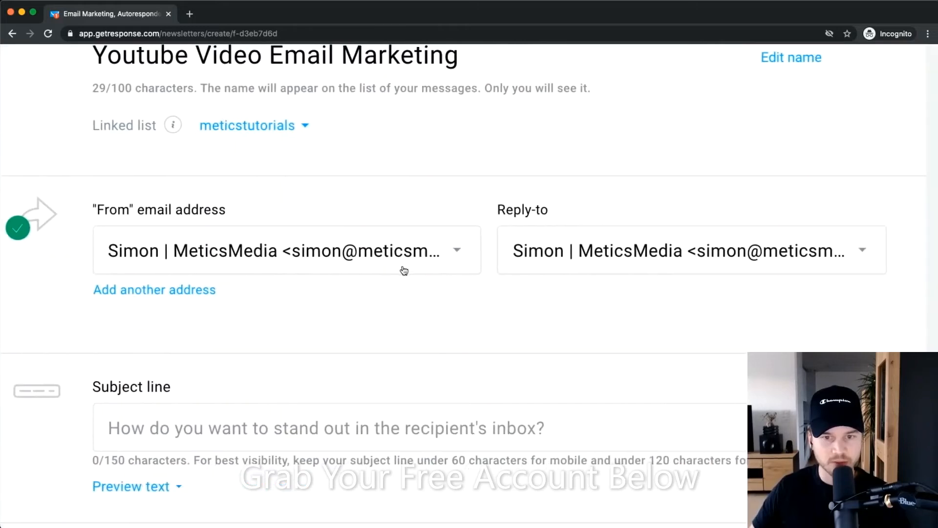
scroll(404, 271, "right", 1)
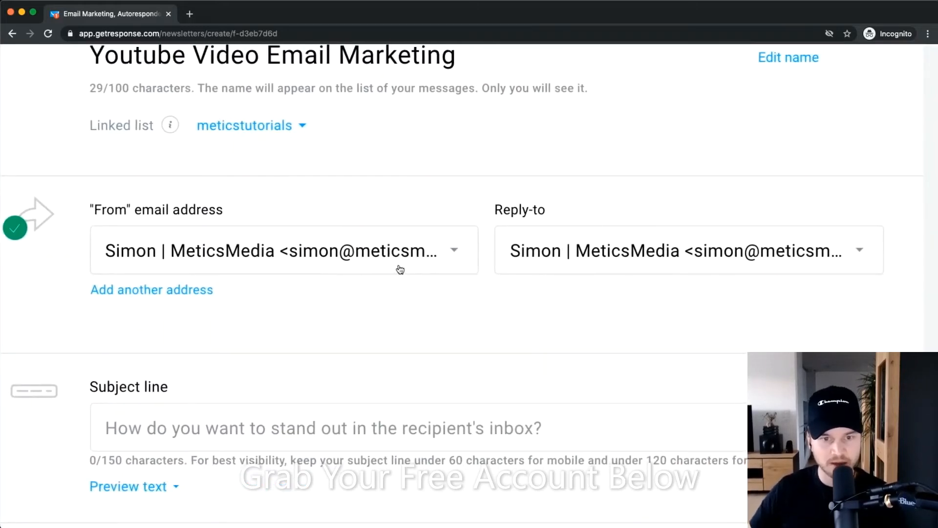
left_click(399, 270)
left_click(223, 345)
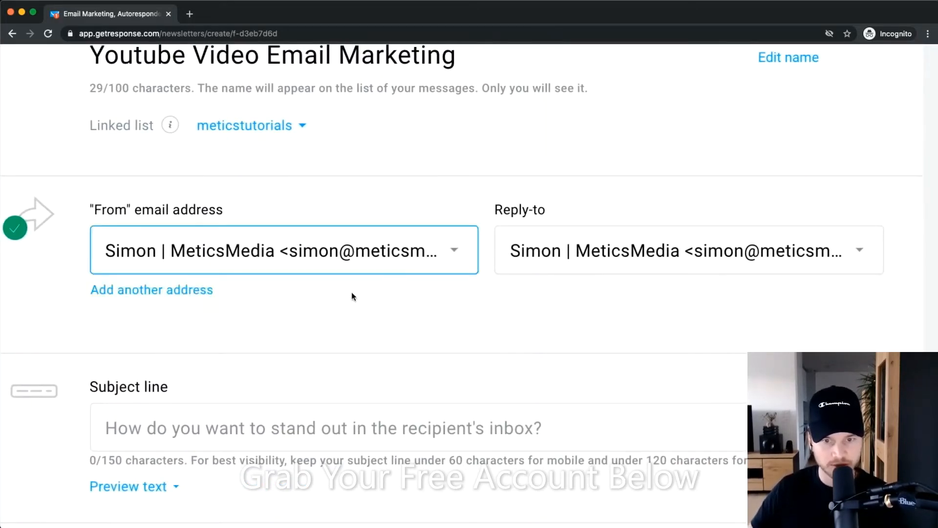
scroll(377, 266, "right", 5)
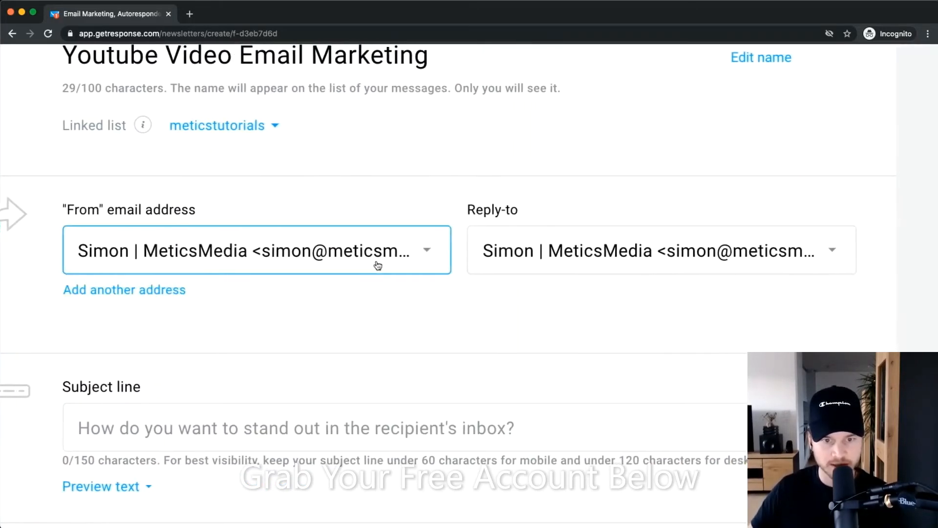
left_click(570, 260)
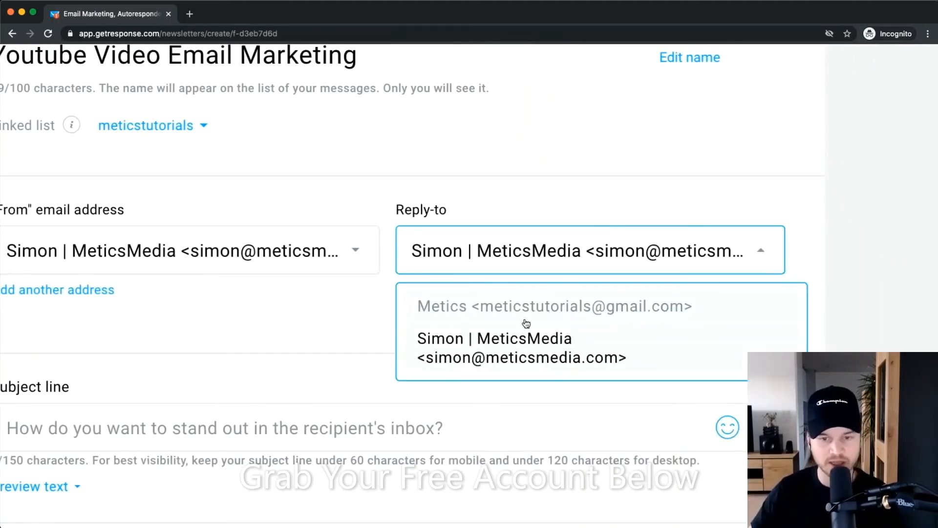
left_click(288, 356)
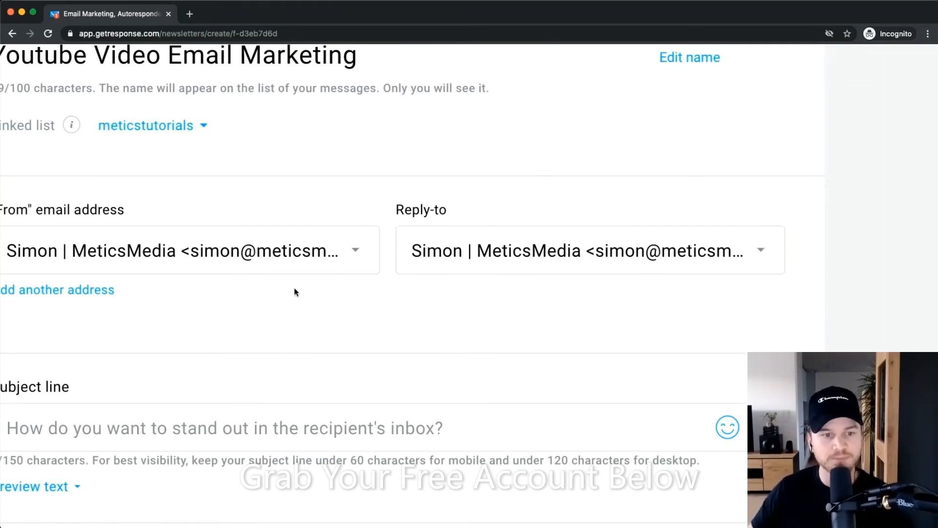
scroll(296, 292, "down", 5)
scroll(358, 302, "down", 4)
scroll(329, 212, "up", 5)
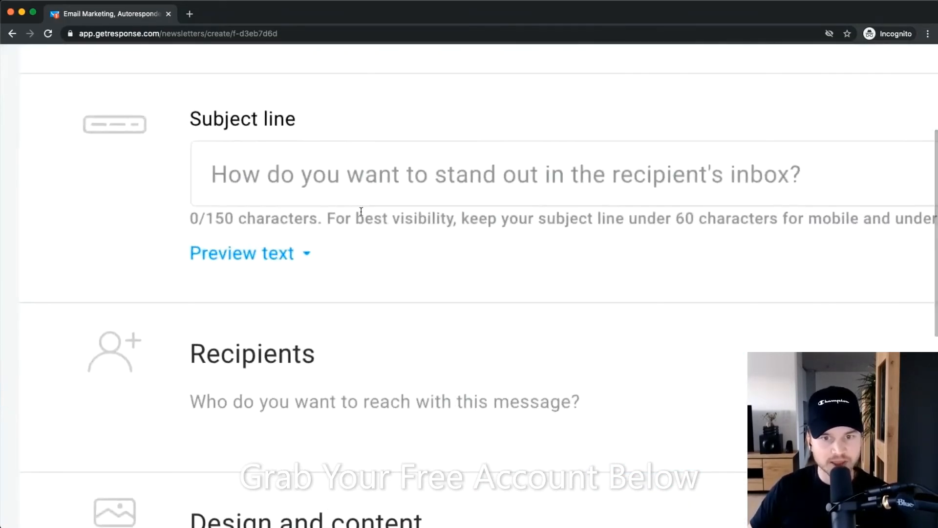
left_click(261, 190)
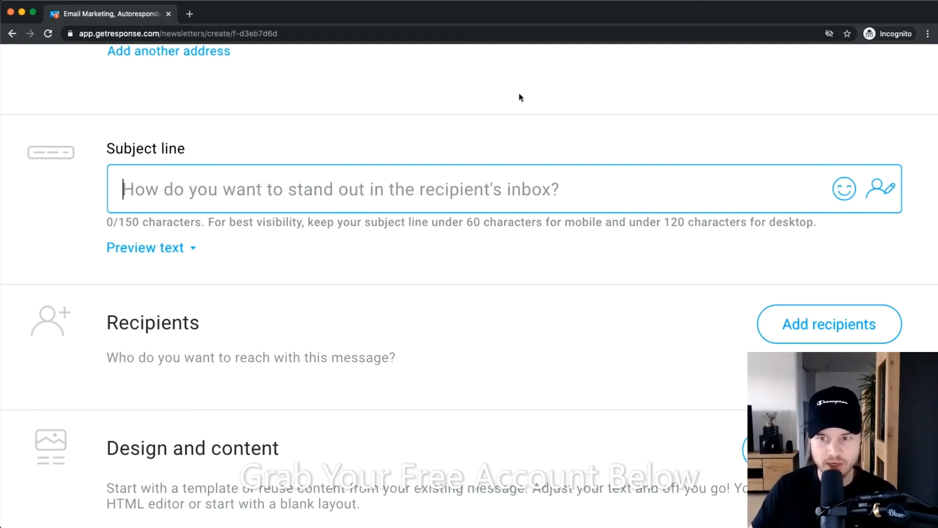
Insert the contact's [[name]] field into the subject line.
left_click(887, 196)
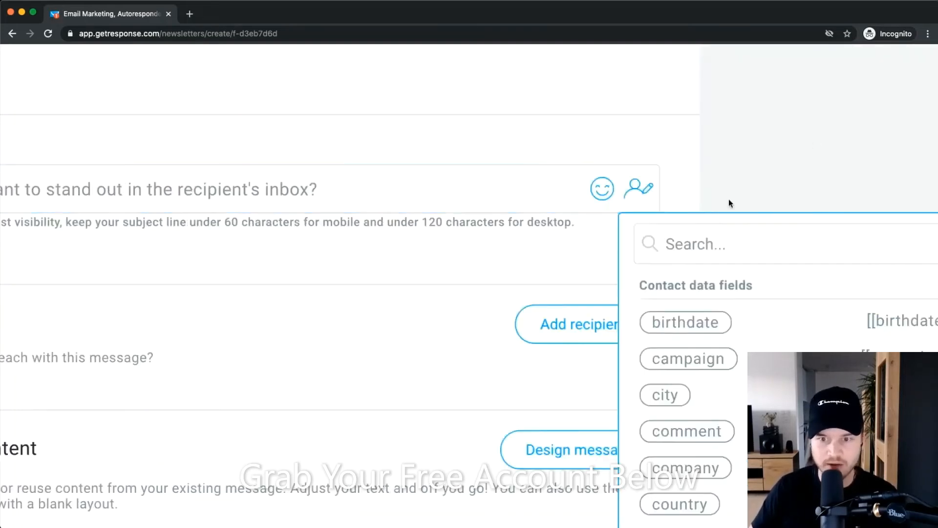
scroll(722, 301, "down", 5)
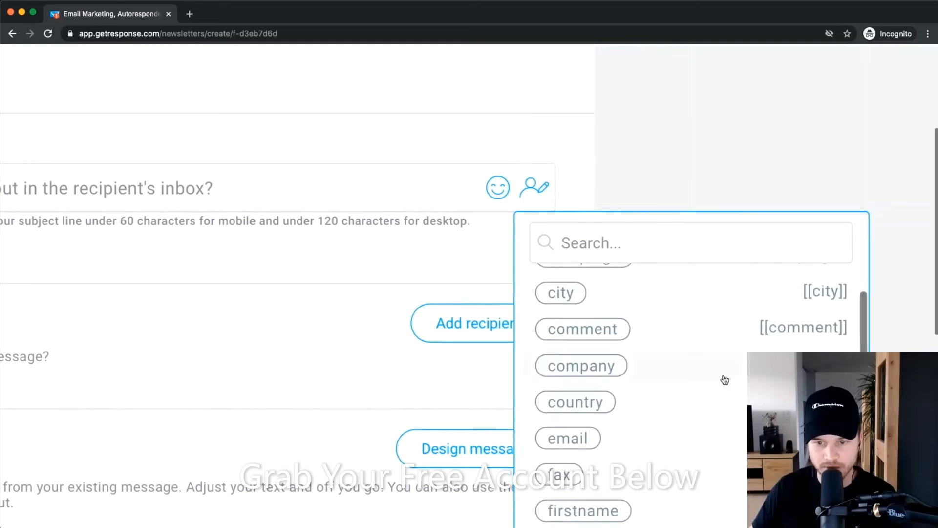
scroll(733, 377, "down", 1)
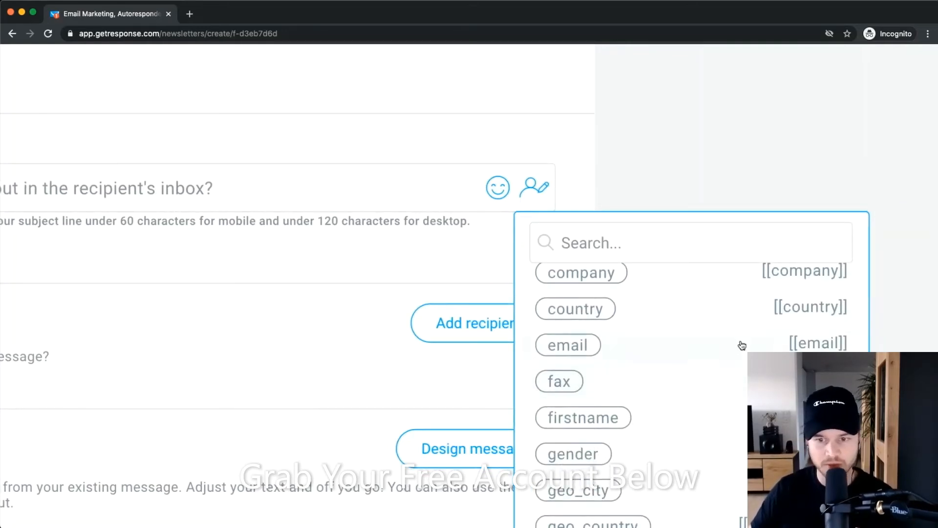
scroll(720, 394, "down", 3)
scroll(733, 415, "down", 10)
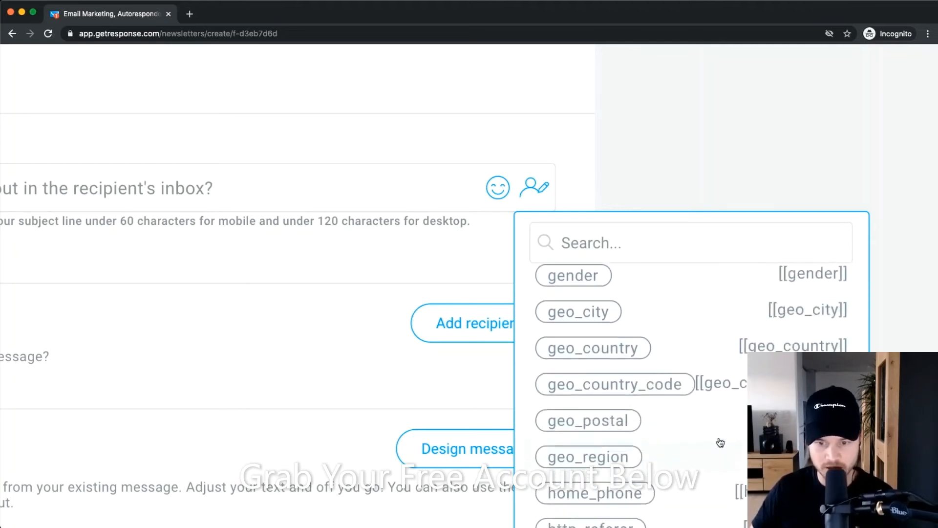
scroll(635, 420, "down", 5)
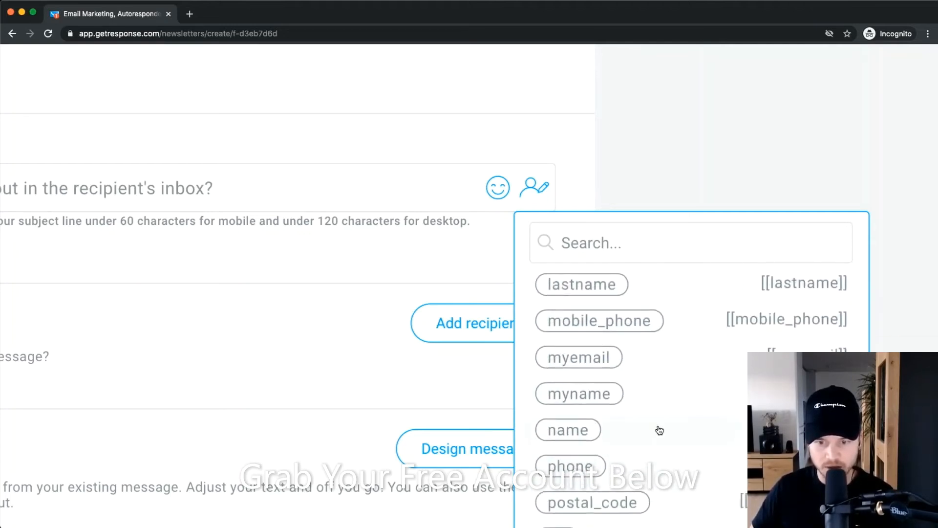
left_click(649, 434)
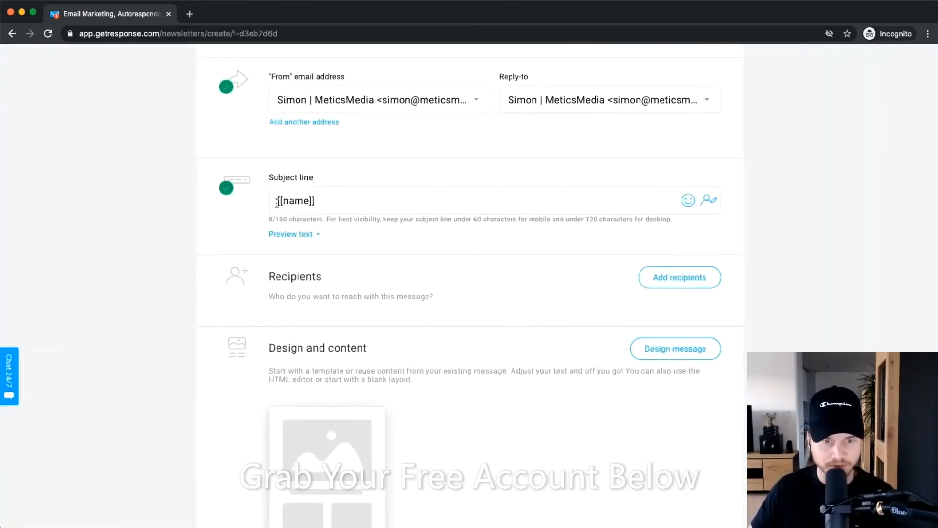
Finish the subject after [[name]] with '! I have big news...'.
left_click(325, 201)
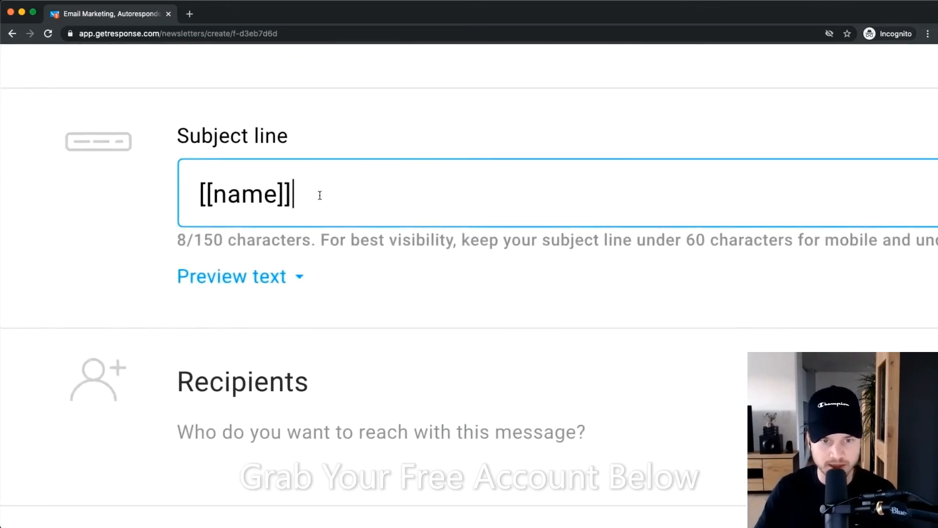
type("! ")
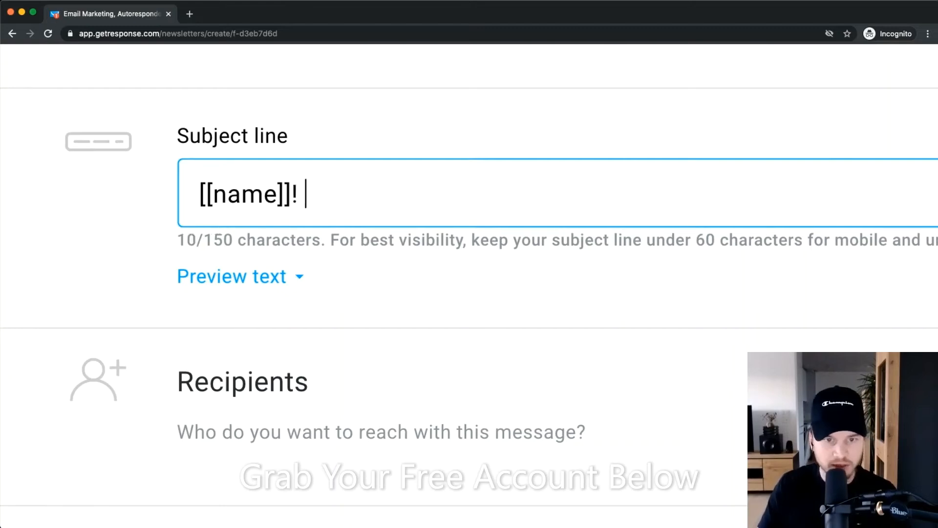
type("H")
key("BackSpace")
type("I have ")
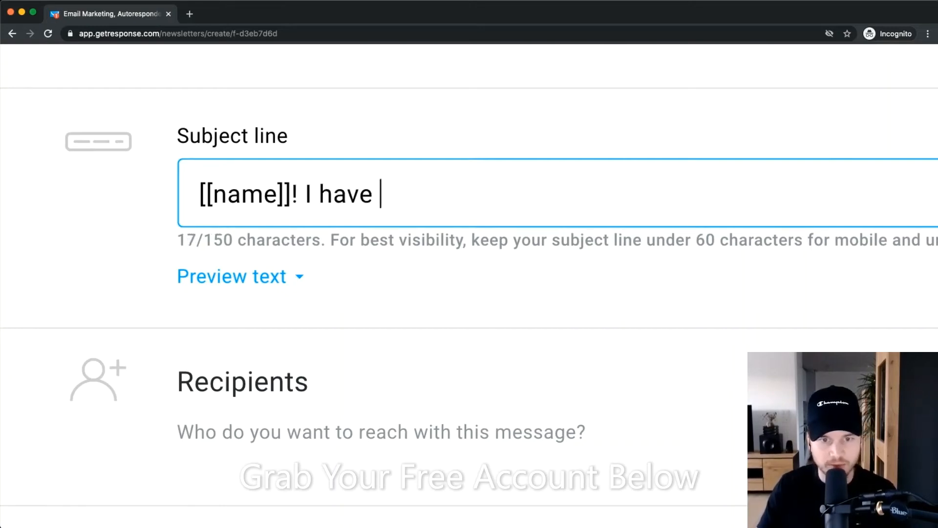
type("big news")
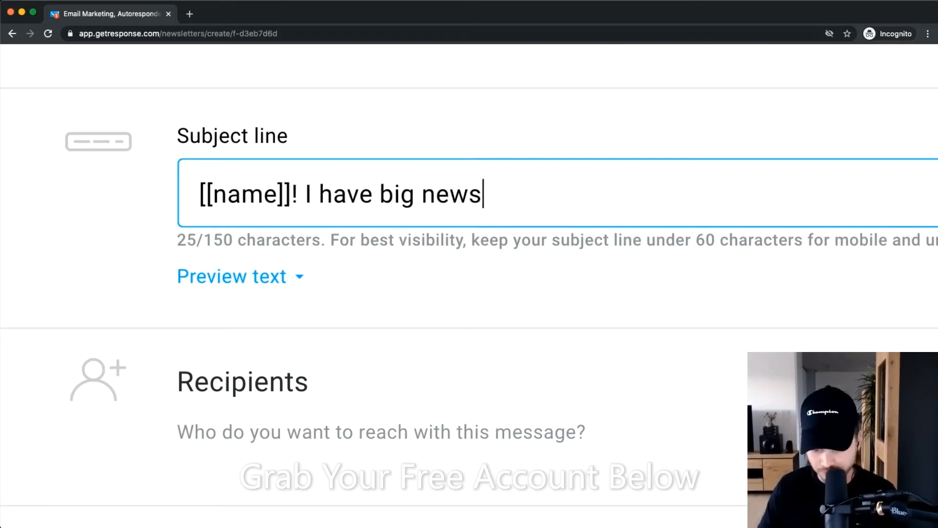
type("...")
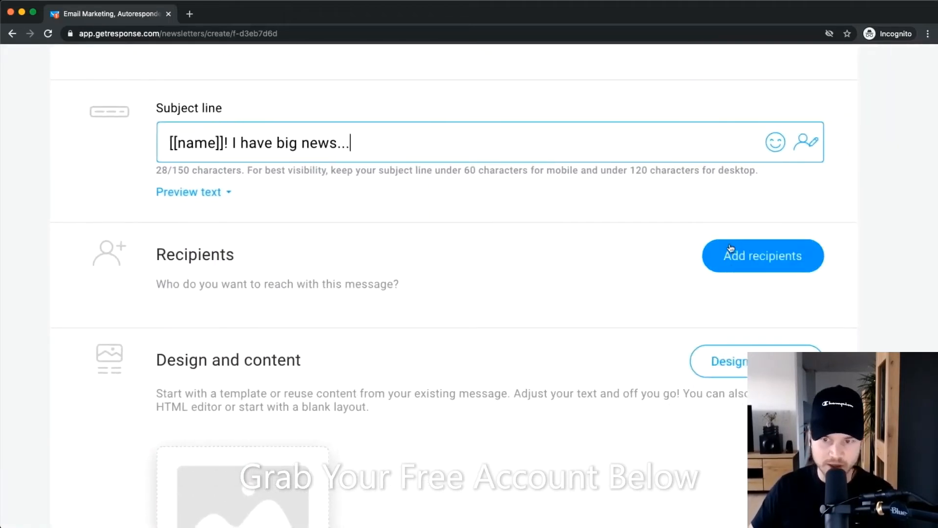
left_click(742, 256)
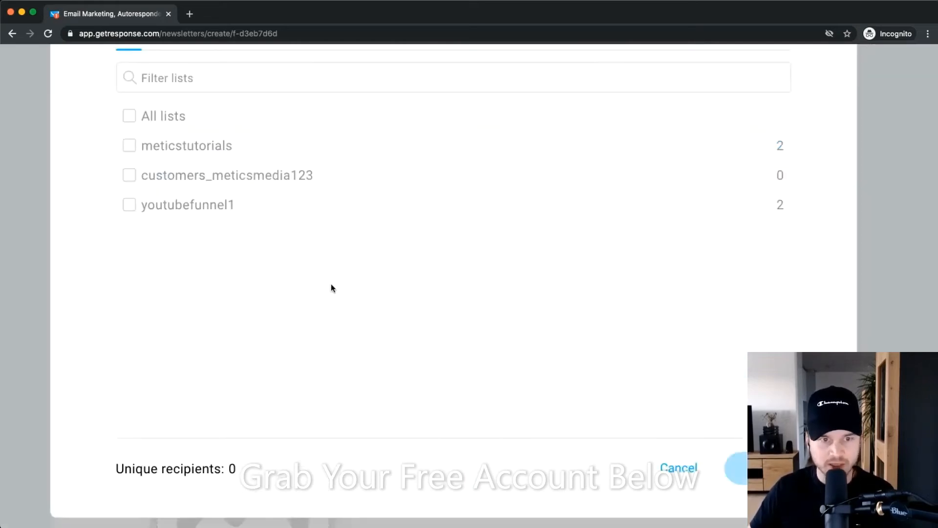
scroll(298, 266, "up", 3)
scroll(238, 296, "up", 3)
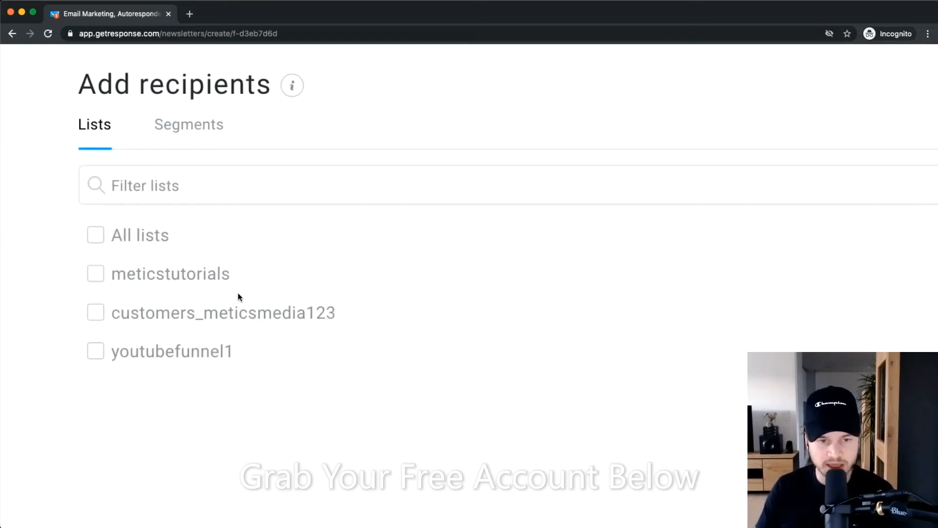
left_click(207, 127)
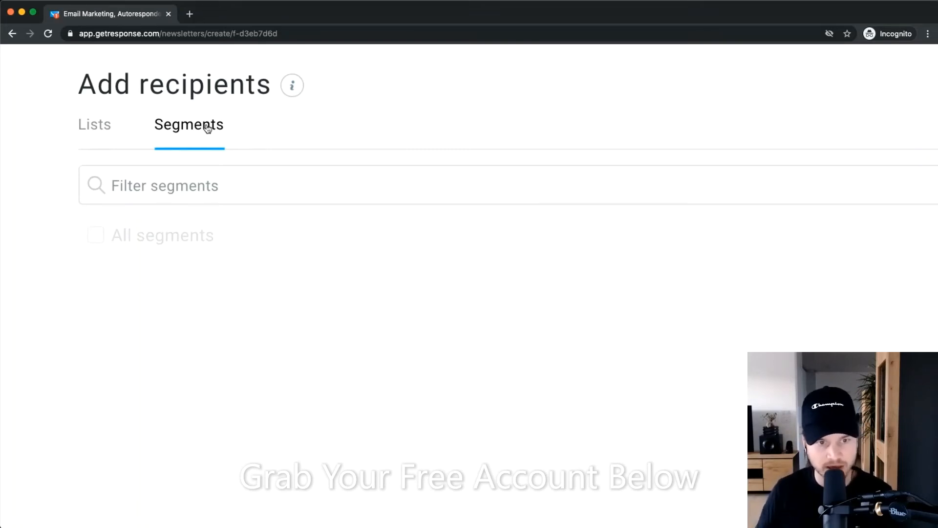
left_click(106, 140)
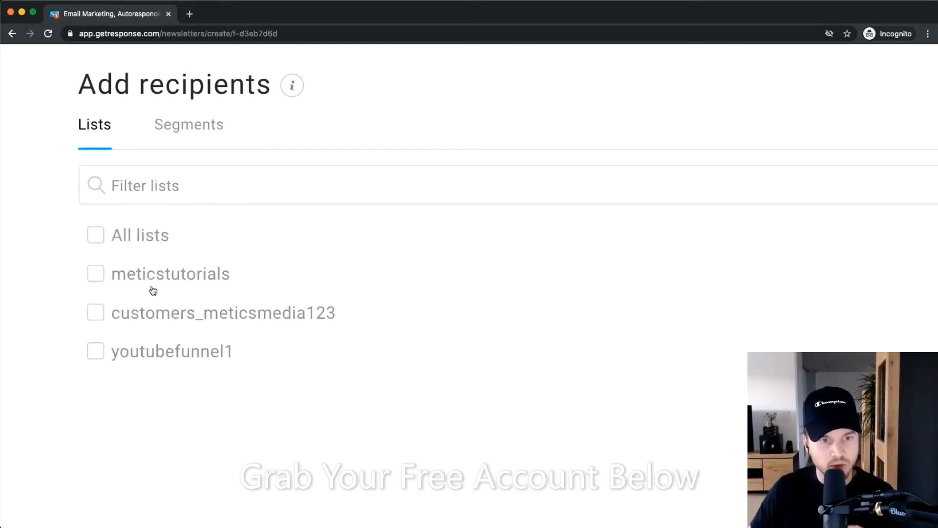
left_click(95, 273)
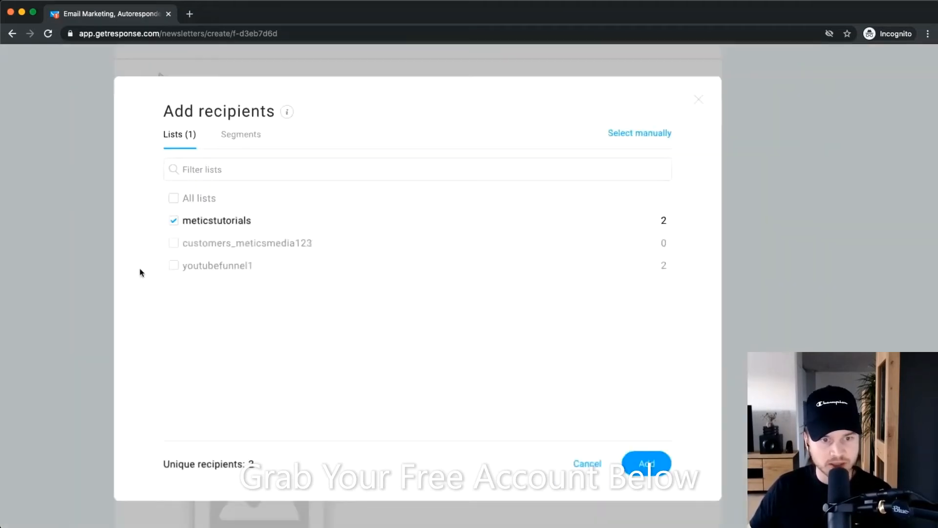
scroll(142, 272, "down", 2)
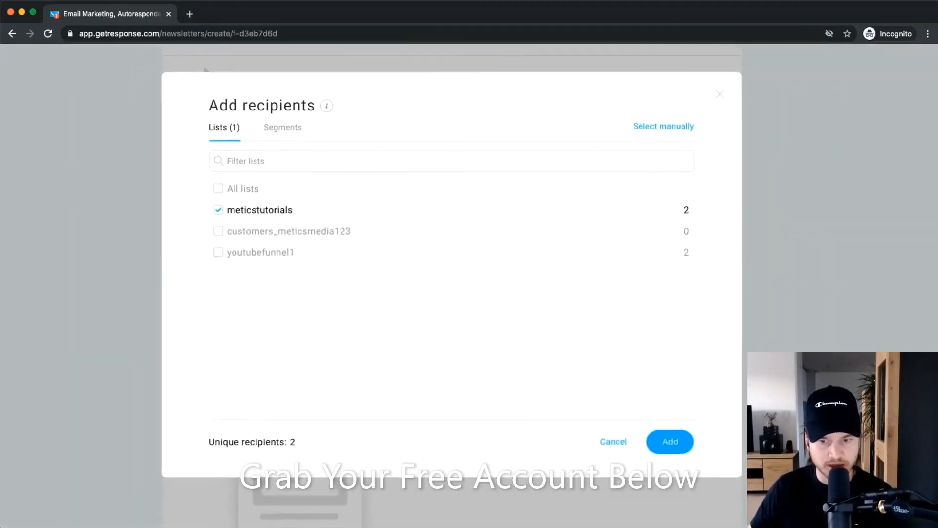
left_click(683, 442)
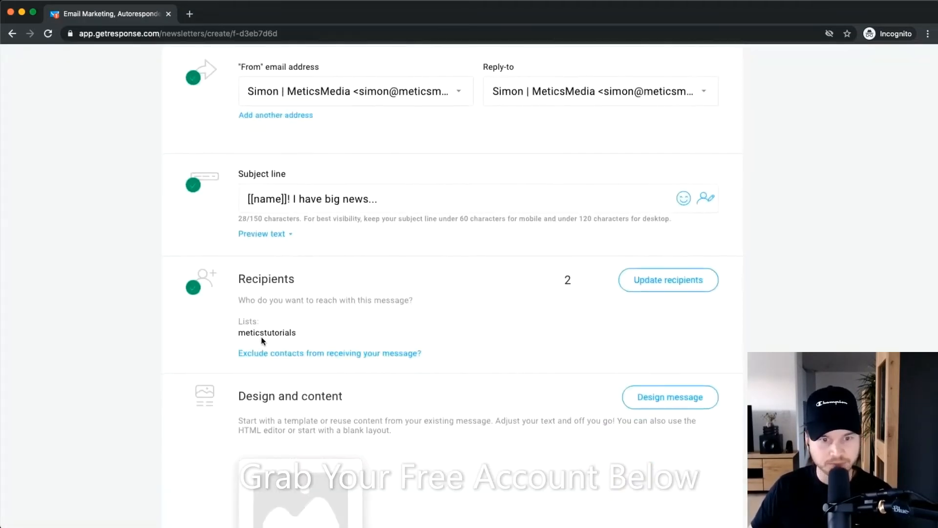
scroll(291, 299, "up", 3)
scroll(377, 111, "down", 3)
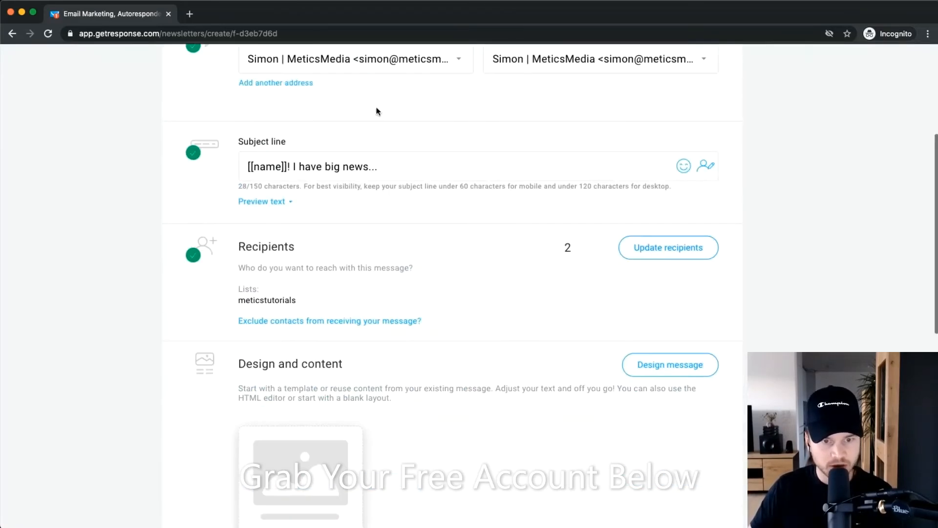
scroll(325, 201, "up", 4)
scroll(215, 259, "down", 1)
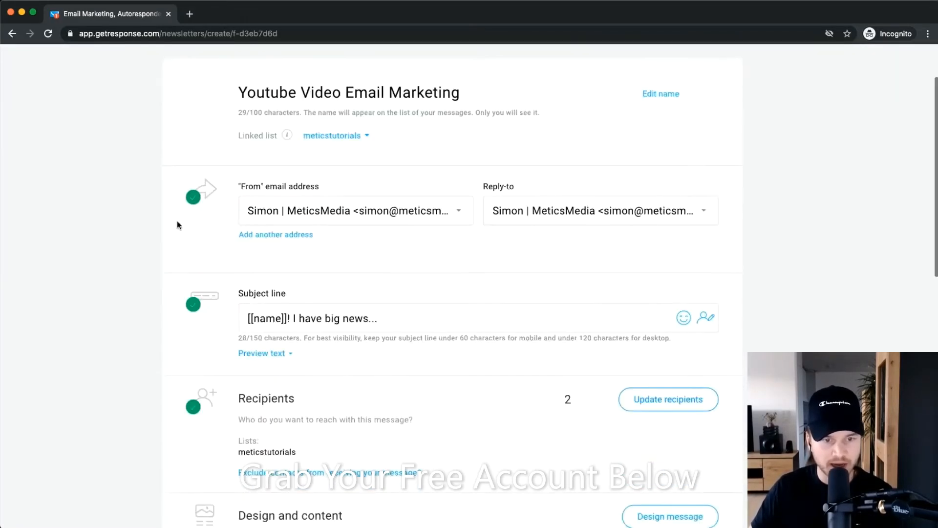
scroll(203, 410, "down", 2)
scroll(186, 320, "up", 4)
scroll(189, 328, "down", 4)
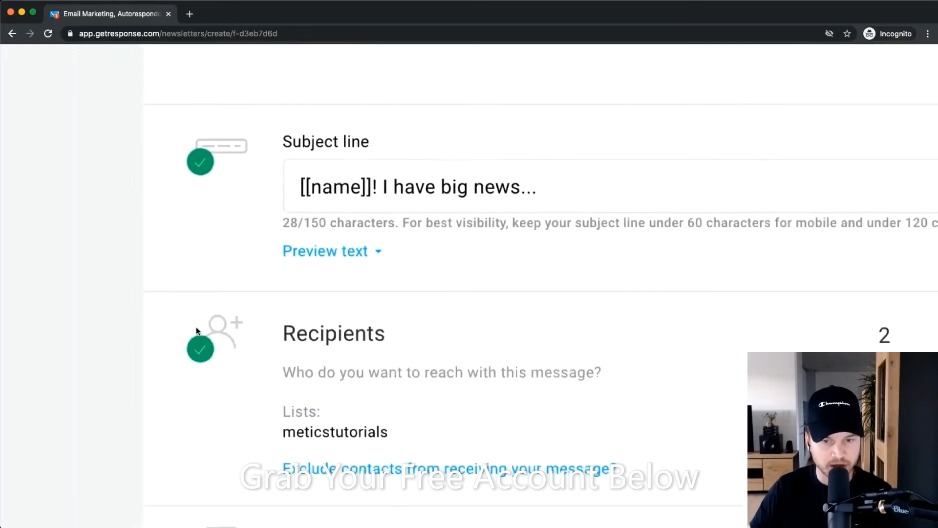
scroll(409, 373, "down", 2)
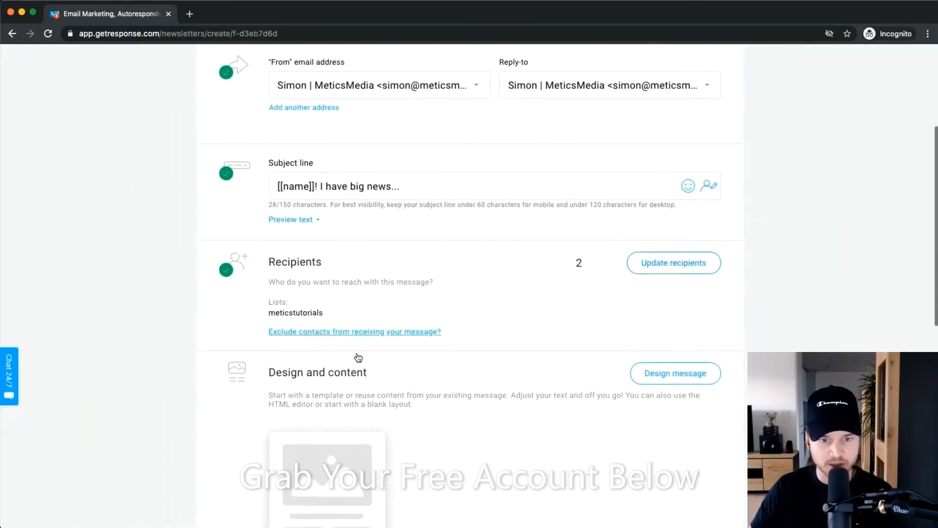
scroll(434, 358, "down", 4)
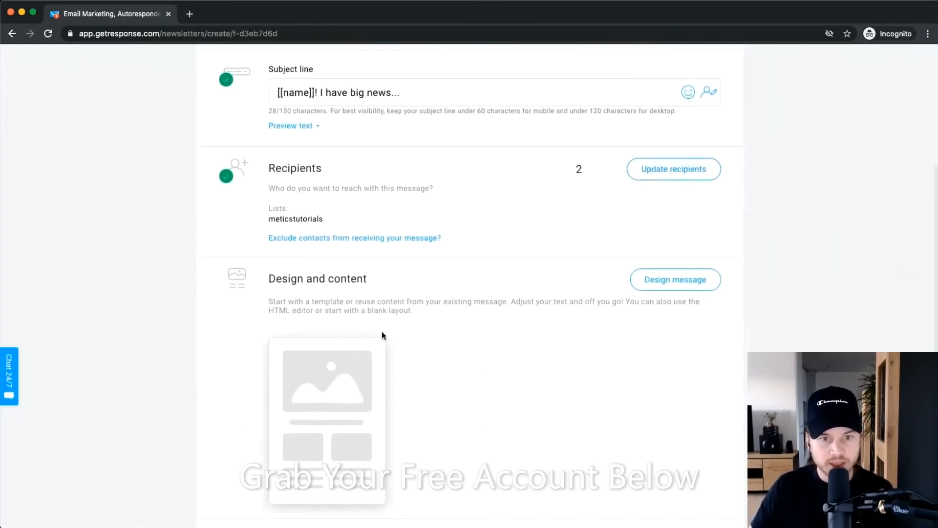
scroll(382, 330, "down", 2)
scroll(390, 332, "down", 1)
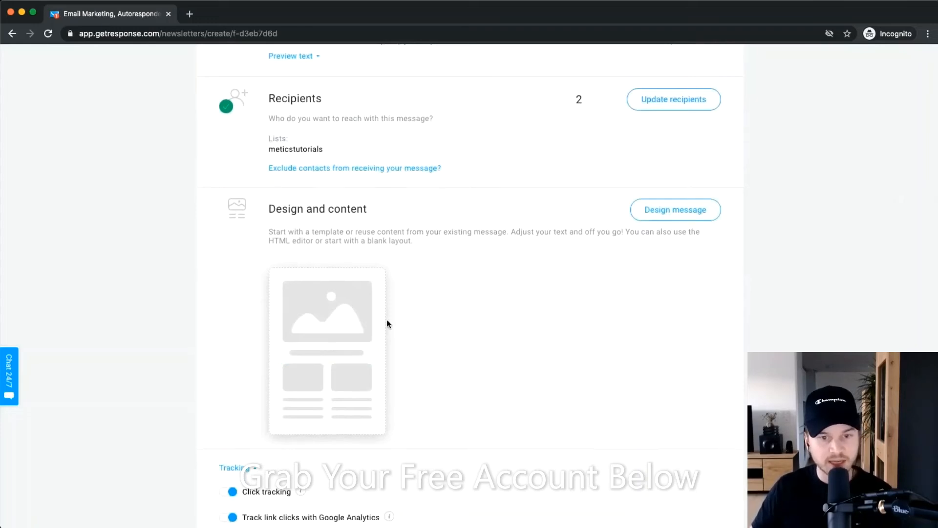
mouse_move(309, 329)
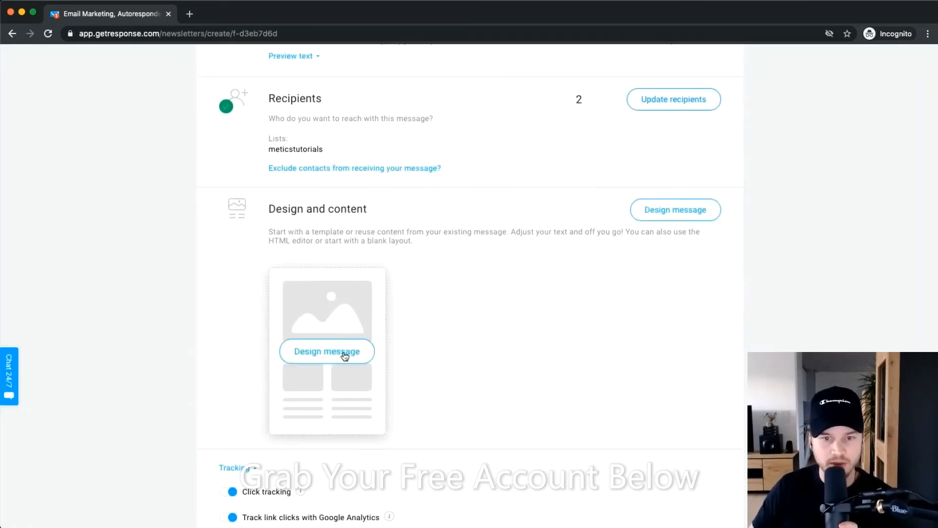
Browse the template gallery, then show the Blank templates with 1-, 2-, 3-column and empty layouts.
left_click(328, 351)
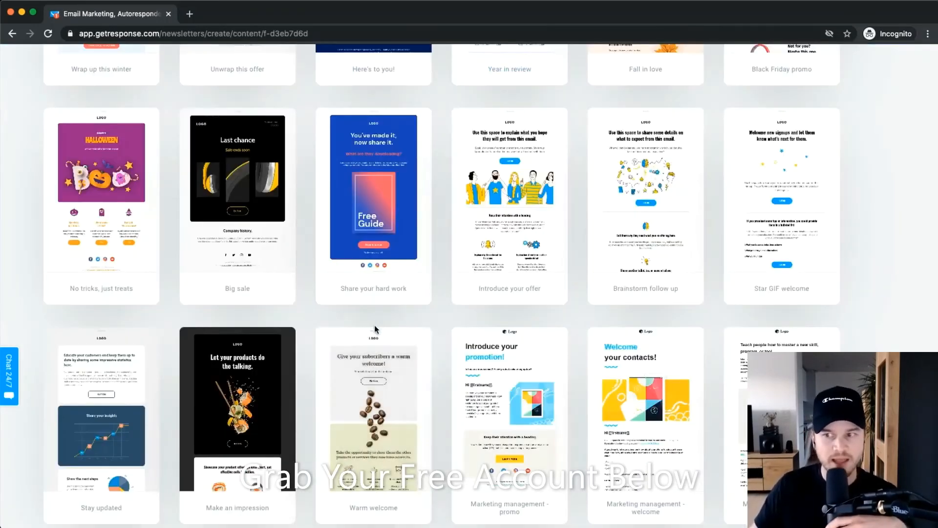
scroll(420, 293, "up", 7)
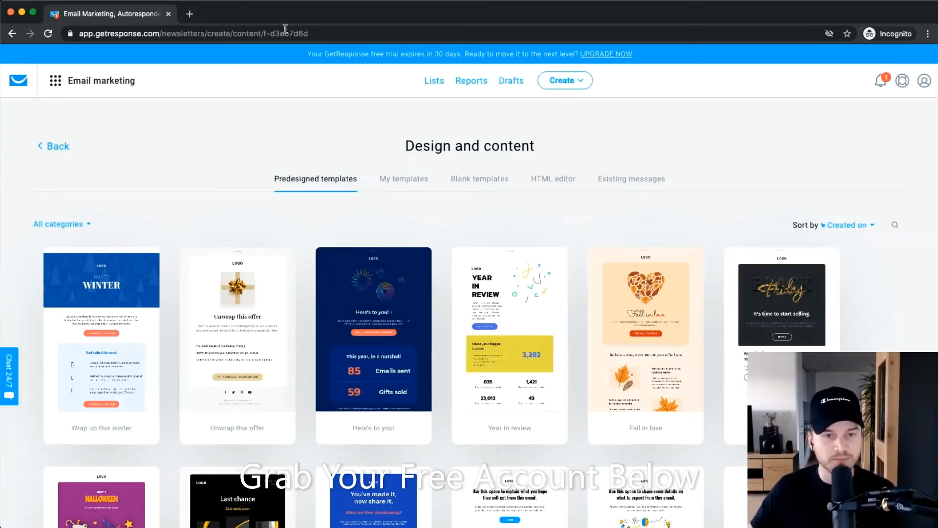
scroll(386, 221, "down", 4)
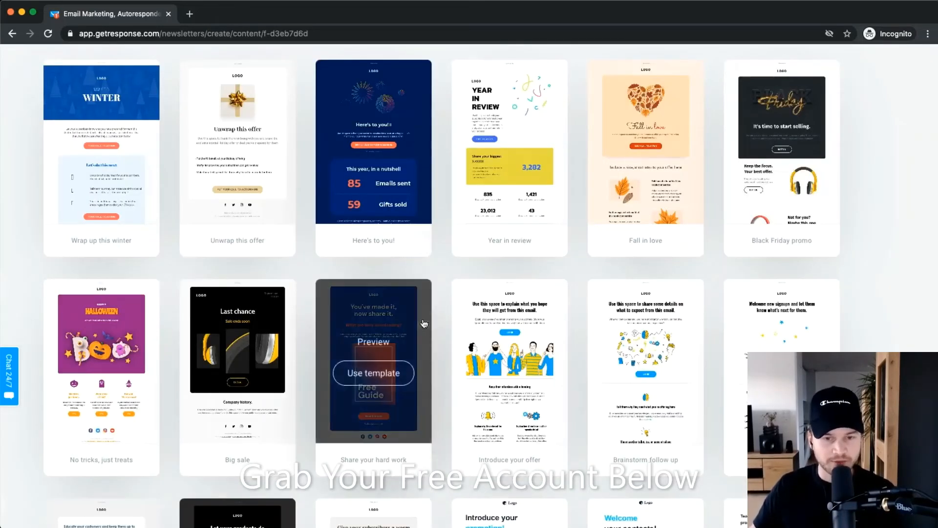
scroll(444, 318, "down", 3)
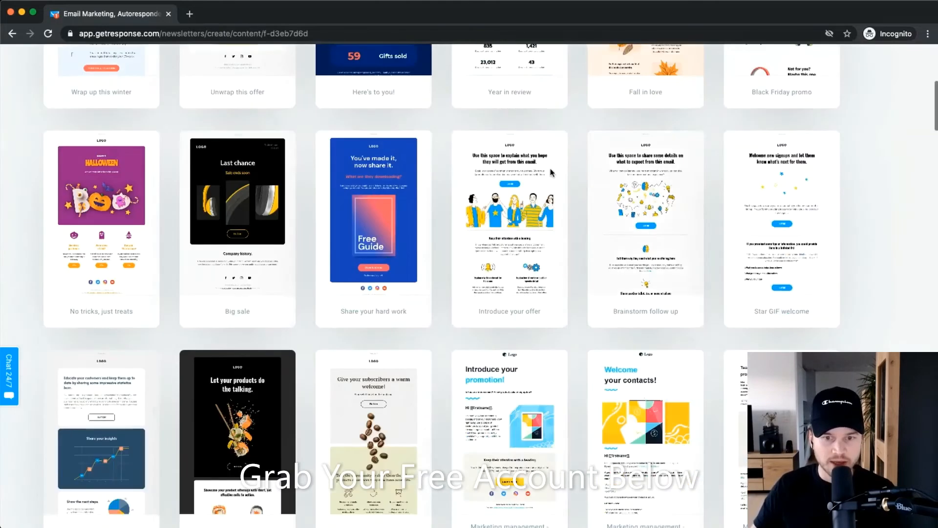
scroll(436, 395, "up", 7)
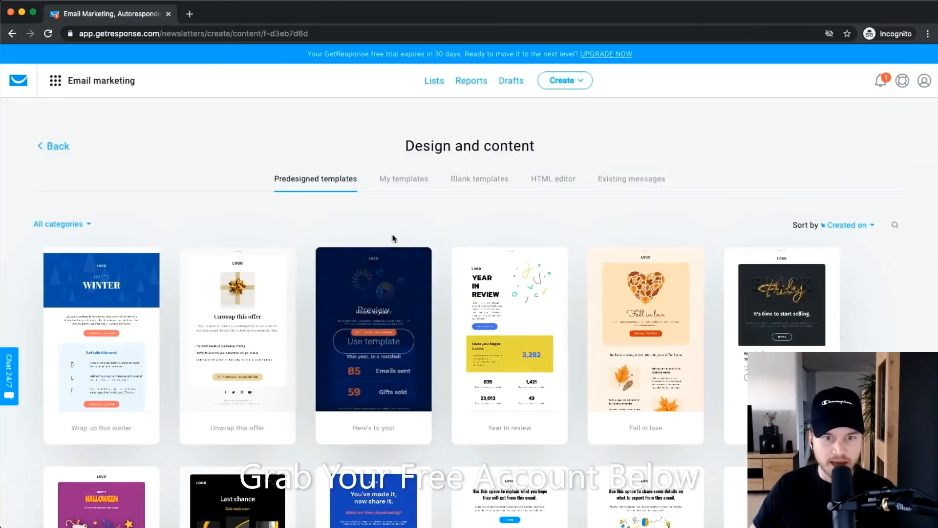
scroll(391, 232, "up", 5)
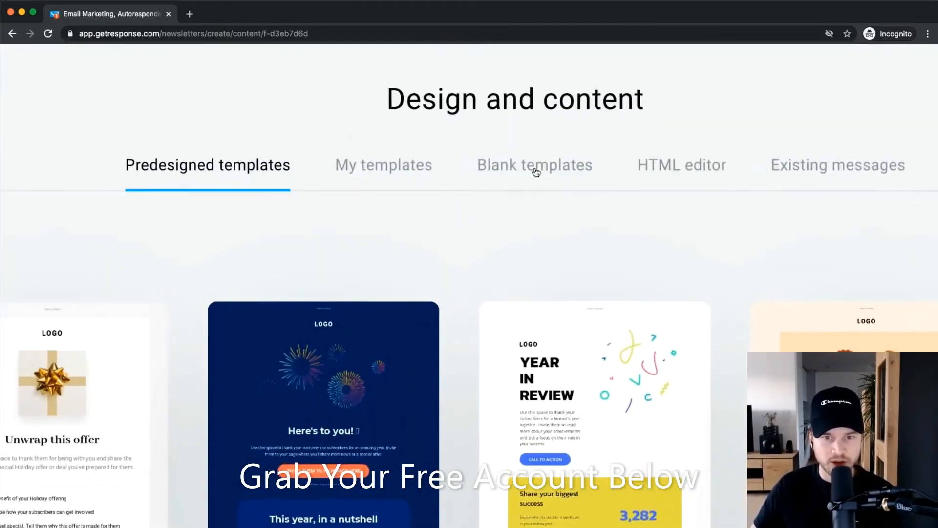
left_click(536, 169)
scroll(537, 200, "down", 5)
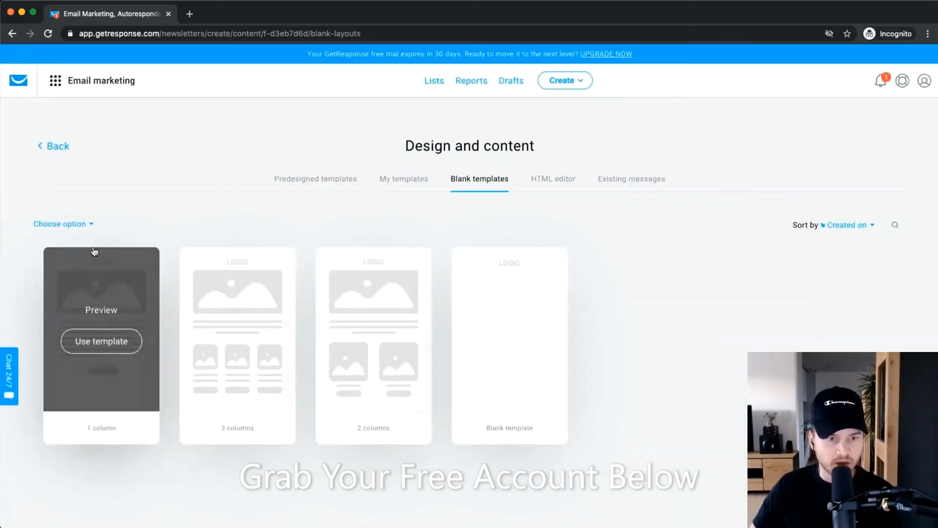
scroll(82, 320, "up", 5)
scroll(286, 244, "down", 5)
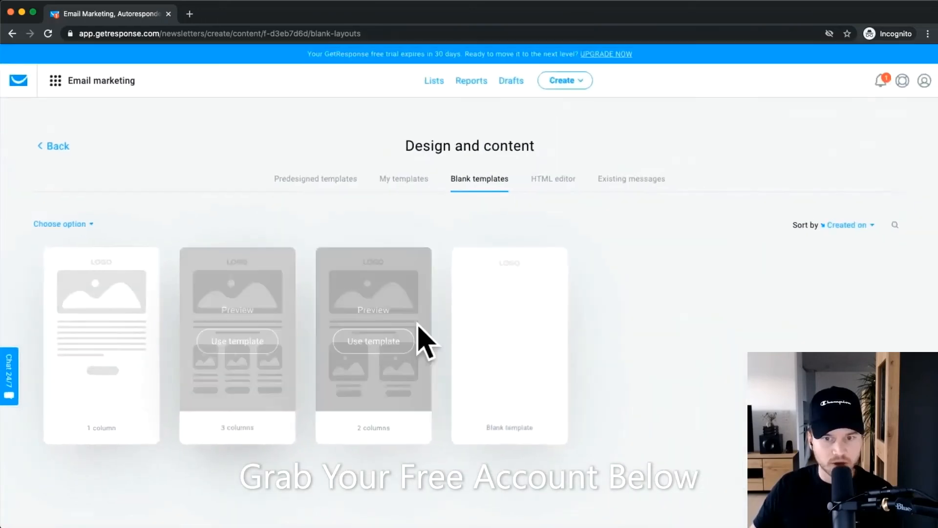
scroll(501, 321, "up", 5)
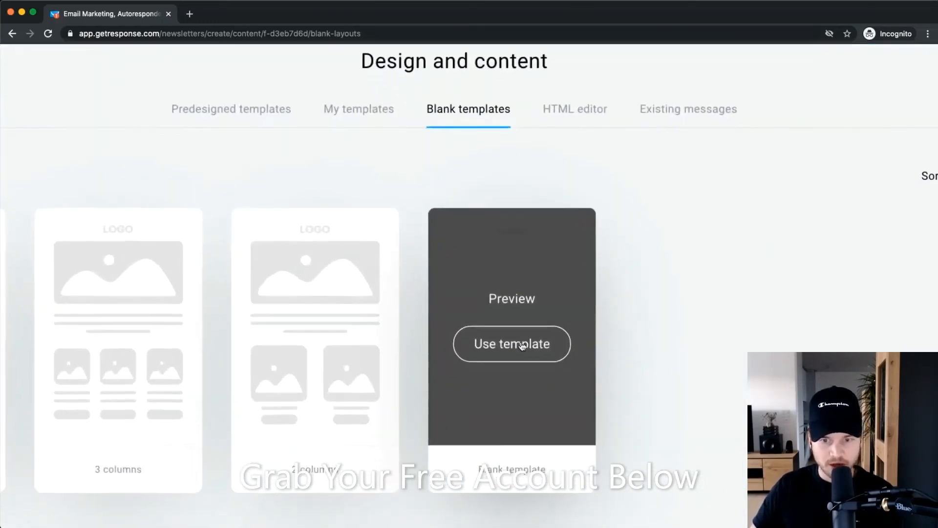
Start the newsletter from the empty Blank template and look over the editor canvas.
left_click(508, 336)
scroll(501, 310, "down", 5)
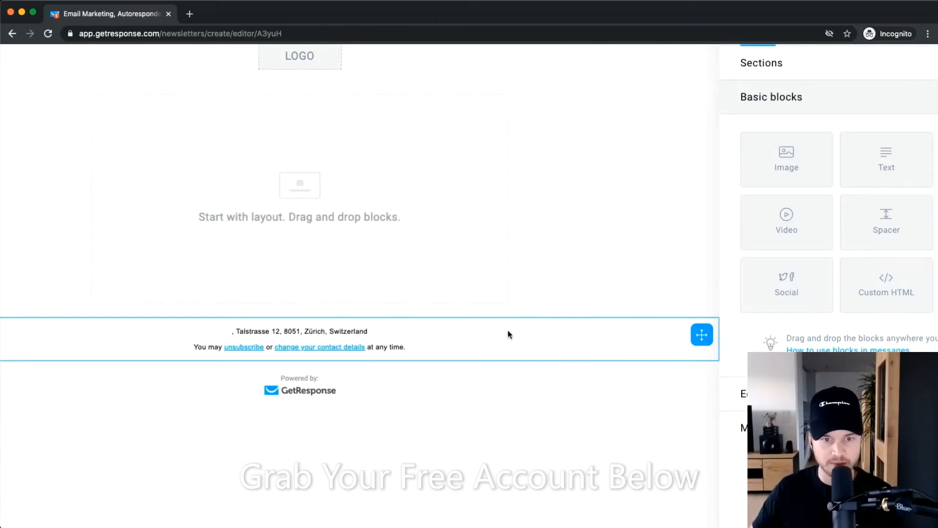
scroll(508, 334, "down", 5)
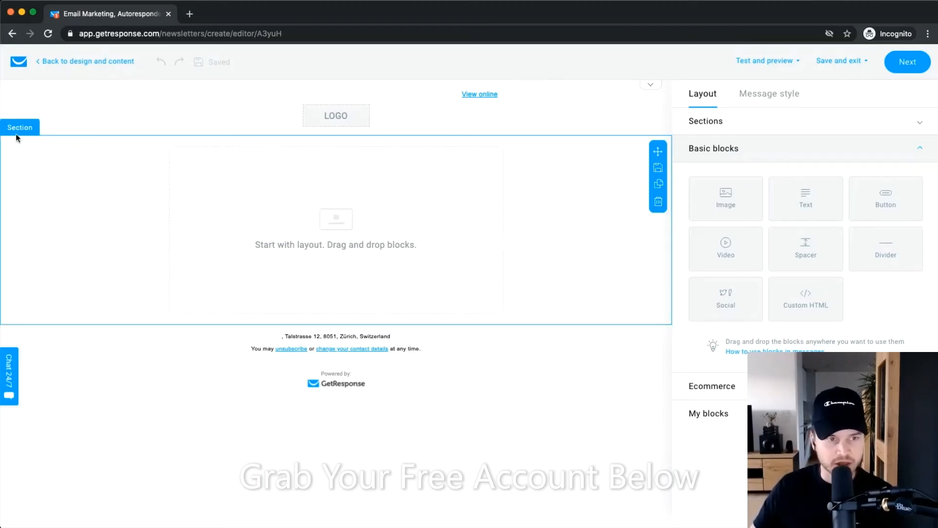
scroll(28, 152, "up", 5)
scroll(34, 107, "down", 5)
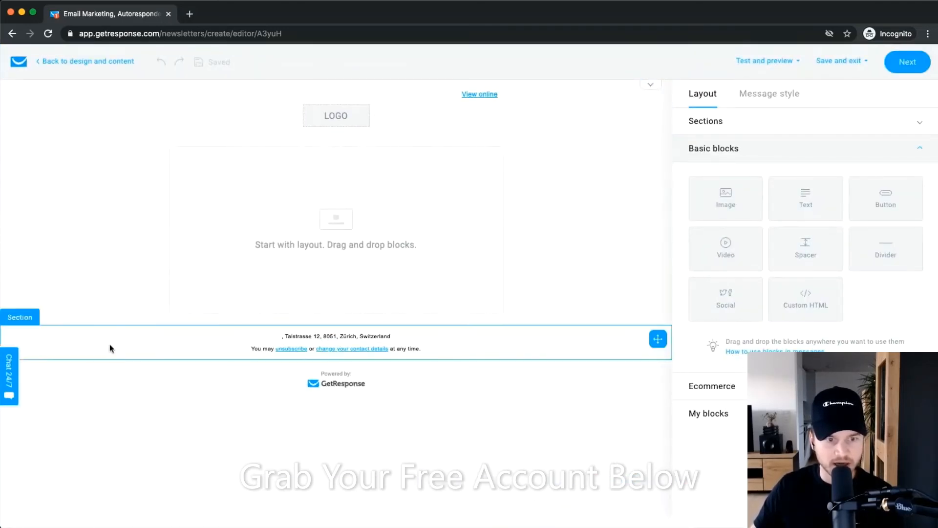
scroll(302, 350, "up", 2)
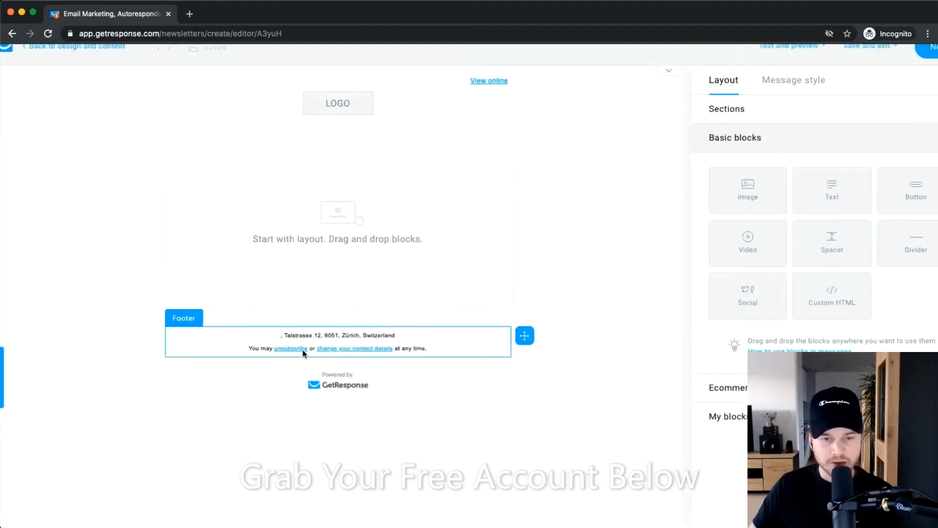
scroll(303, 350, "up", 5)
scroll(318, 362, "left", 2)
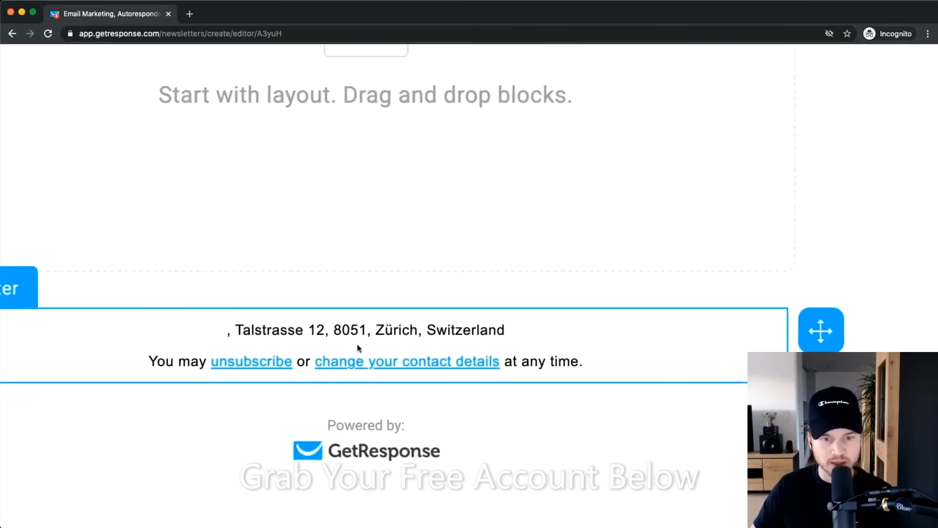
Select the footer's address line to bring up the Message style settings.
left_click_drag(251, 327, 547, 323)
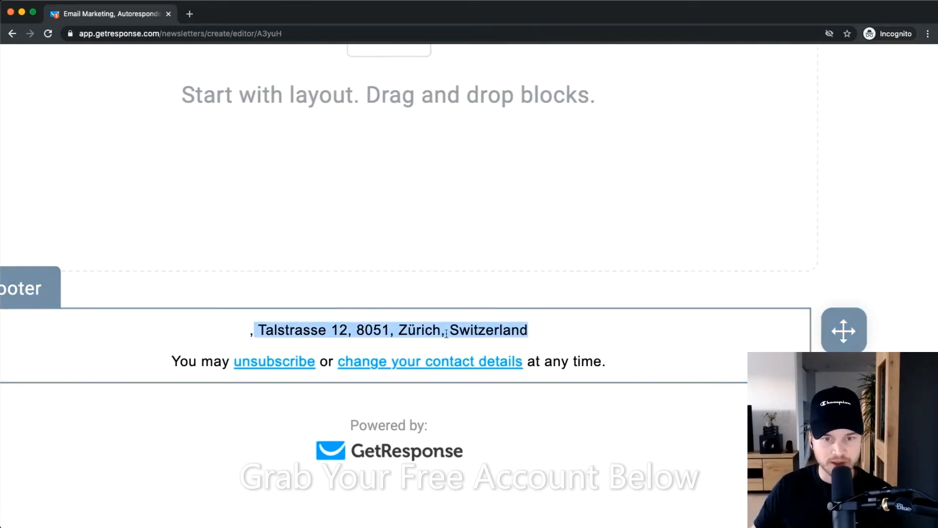
left_click(472, 328)
scroll(303, 350, "down", 2)
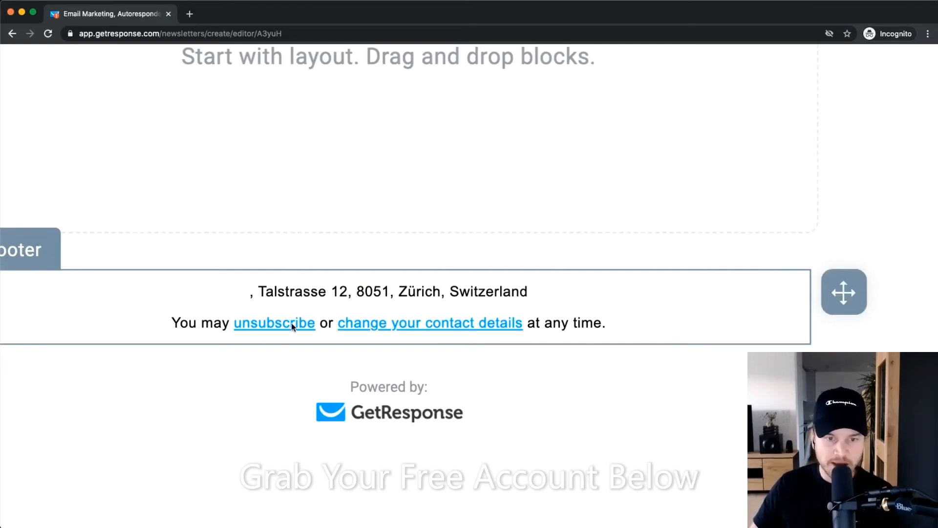
scroll(291, 324, "down", 1)
scroll(268, 295, "up", 1)
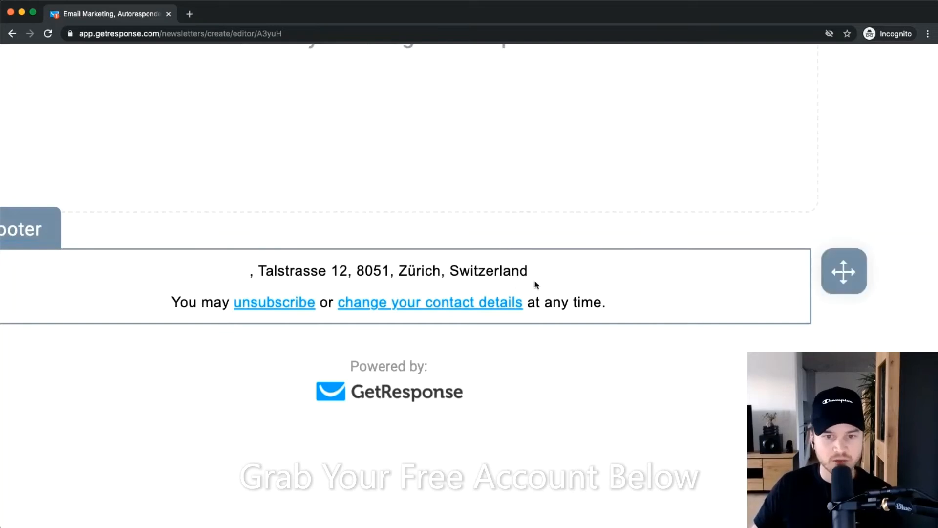
scroll(511, 313, "down", 1)
scroll(521, 266, "up", 1)
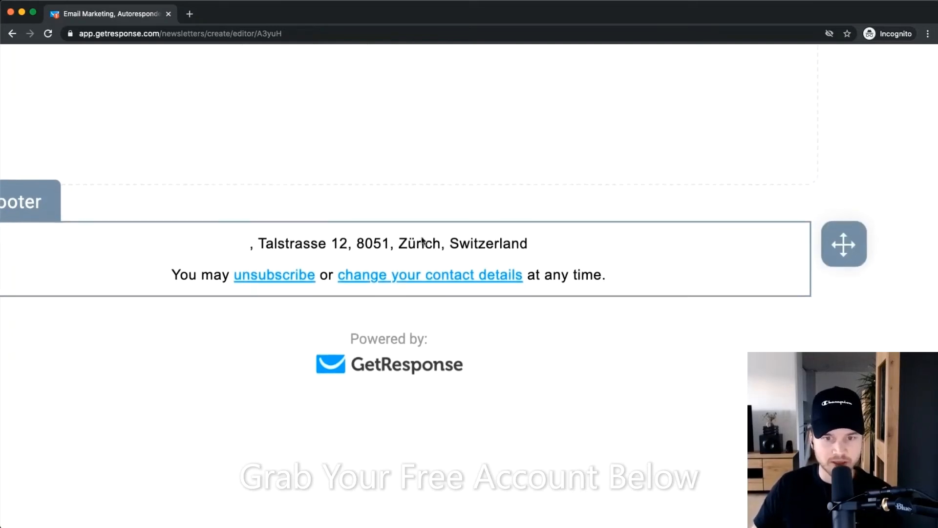
scroll(433, 273, "down", 2)
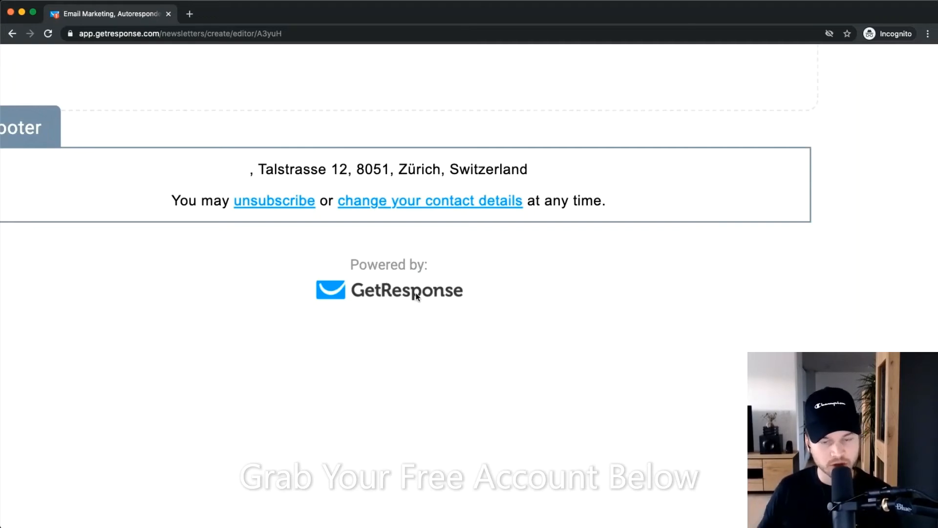
scroll(447, 262, "down", 5)
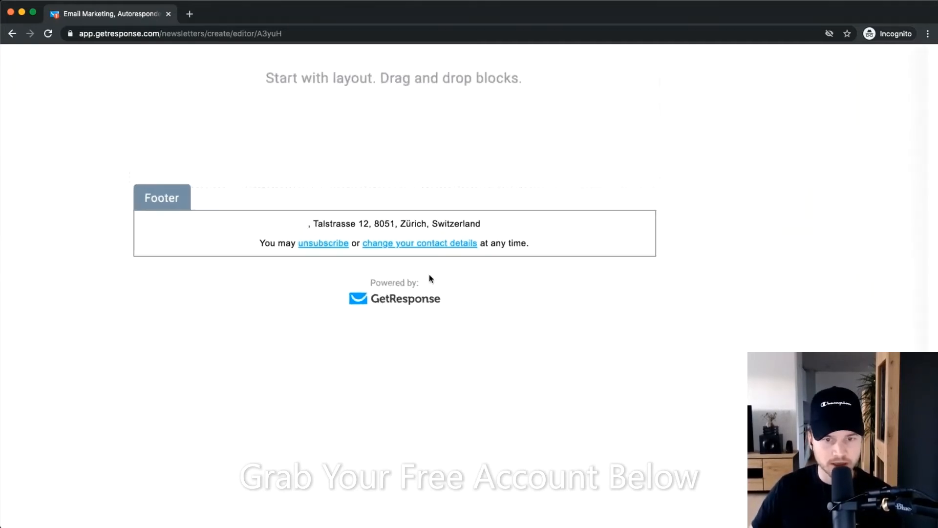
scroll(374, 310, "up", 1)
scroll(369, 202, "down", 5)
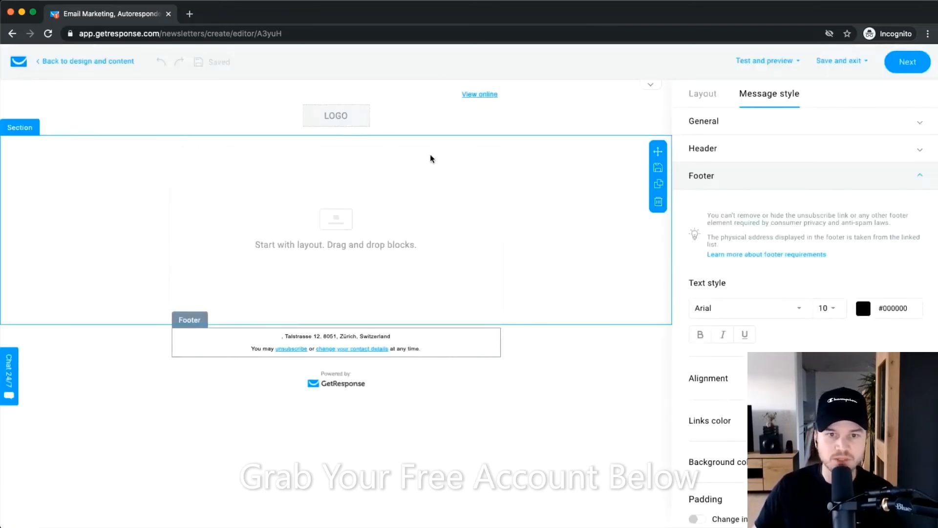
Switch off 'Show logo' and 'Show "View online" link' in the header settings.
scroll(356, 120, "up", 5)
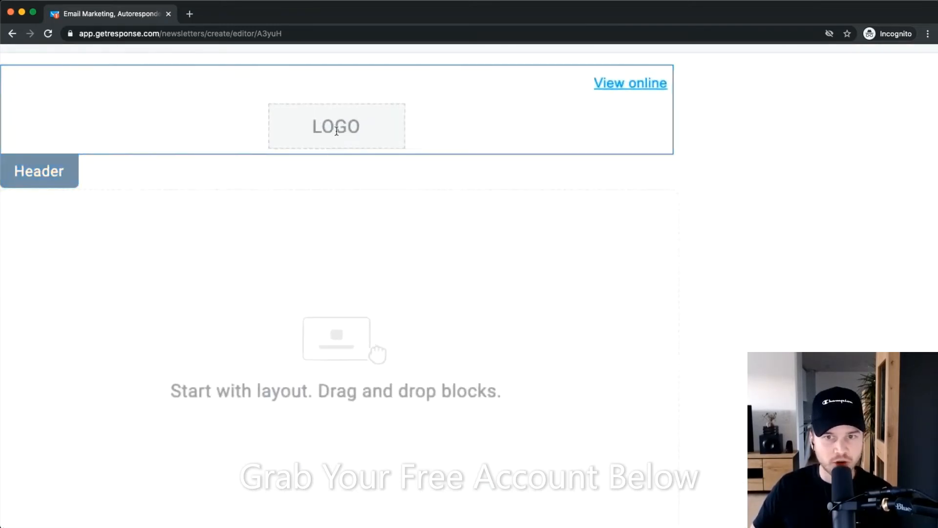
scroll(345, 131, "down", 5)
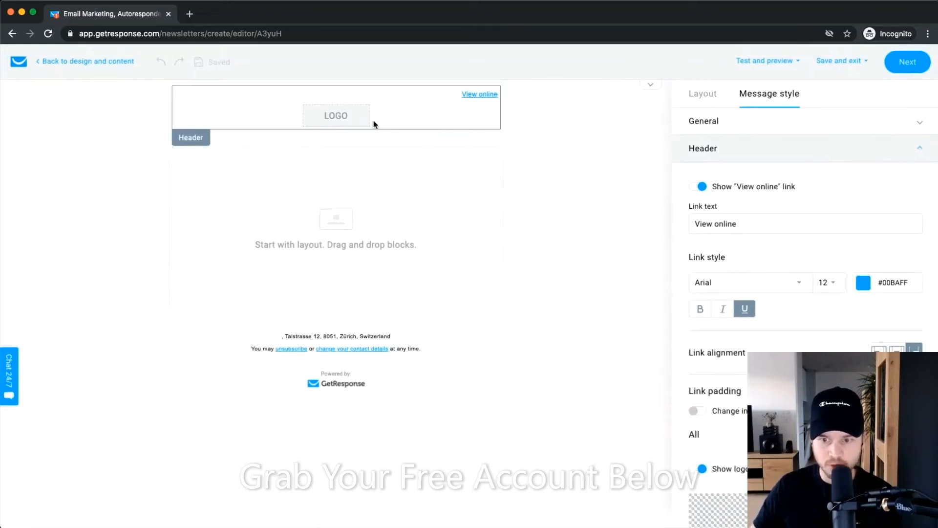
scroll(374, 121, "up", 5)
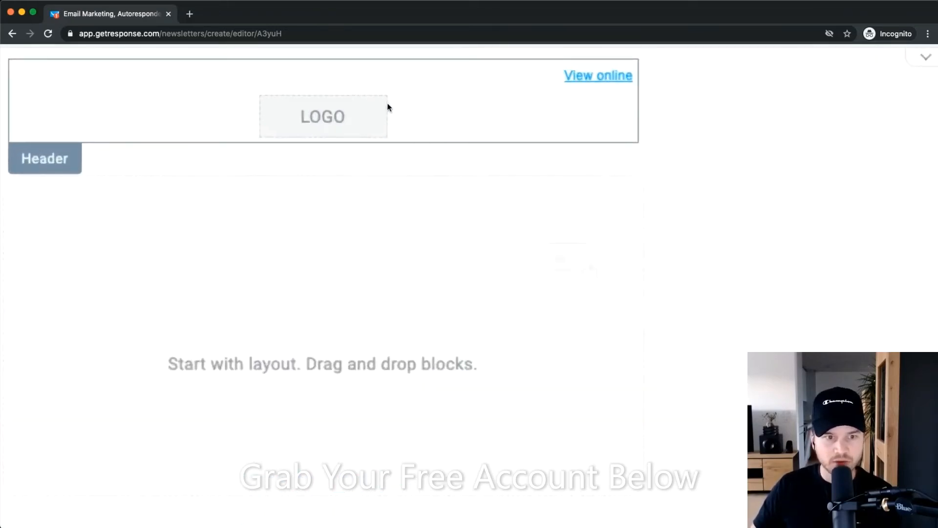
scroll(386, 101, "down", 5)
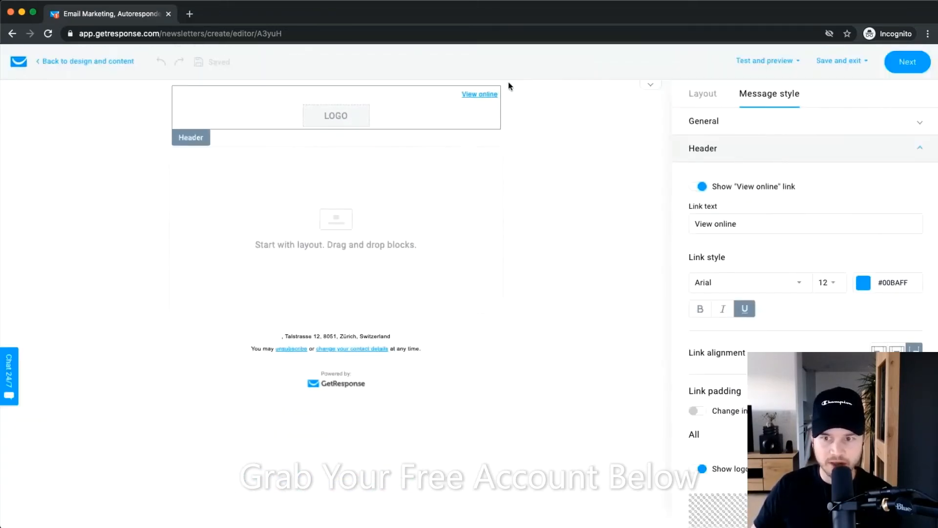
scroll(708, 376, "down", 3)
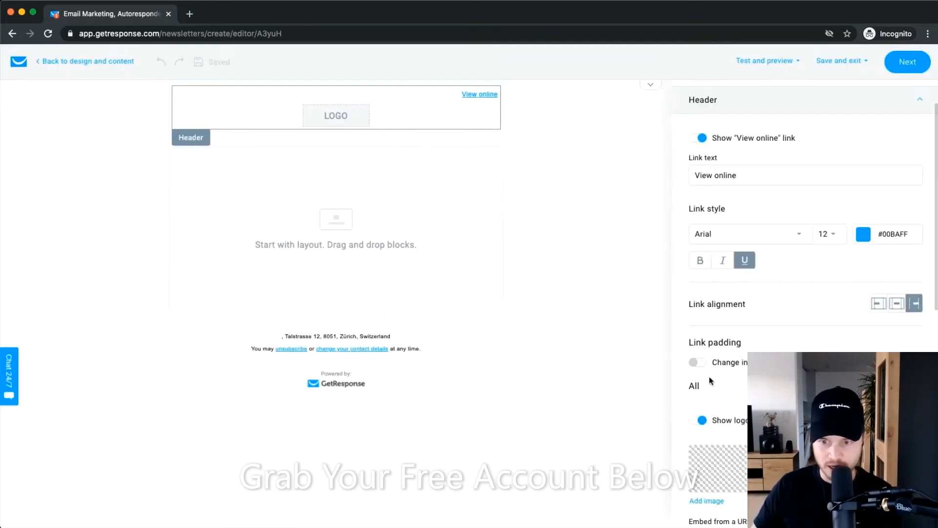
scroll(706, 357, "down", 2)
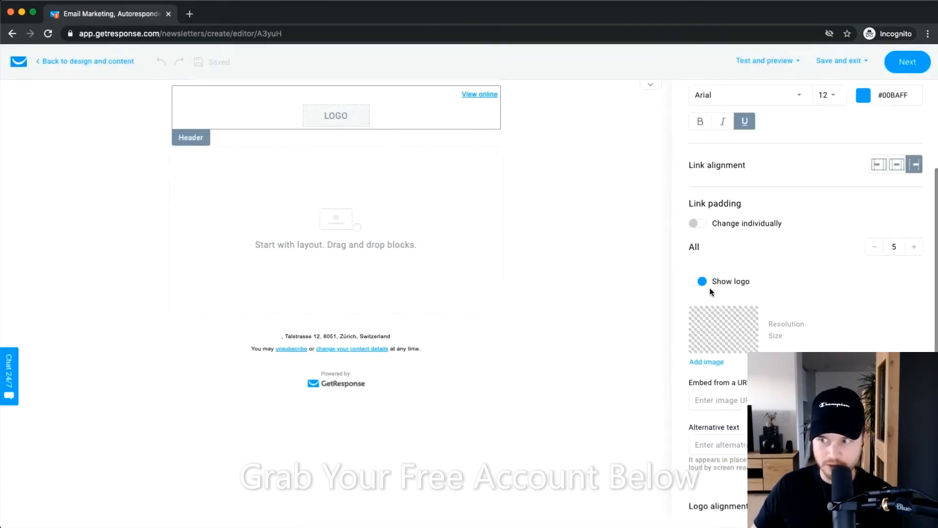
left_click(705, 284)
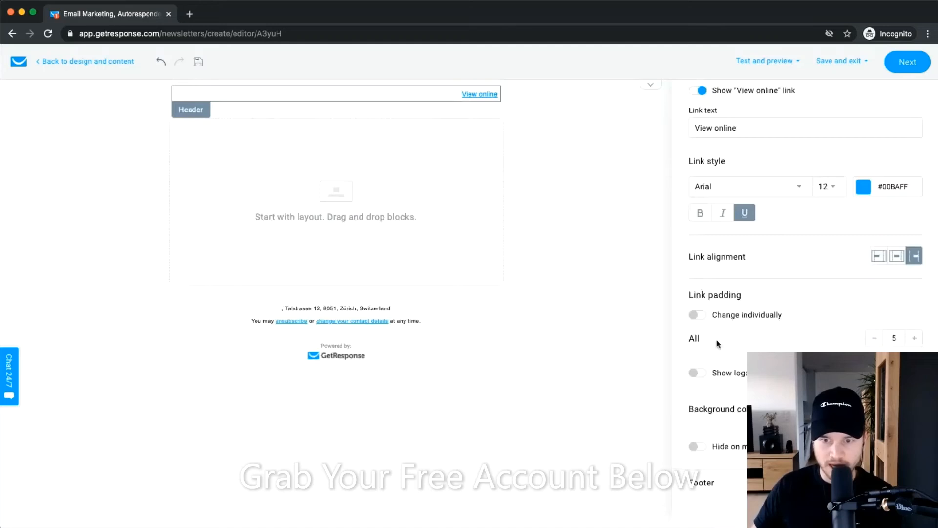
scroll(748, 277, "up", 2)
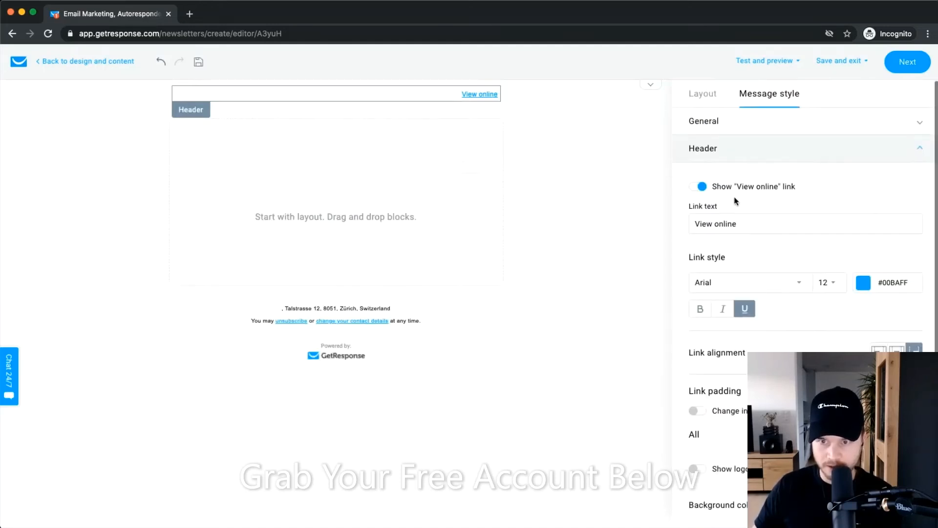
scroll(704, 193, "up", 5)
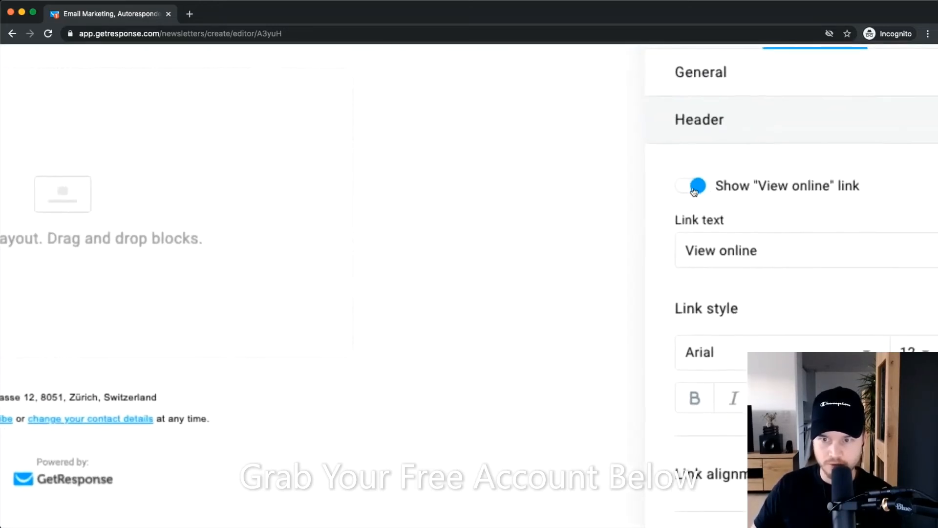
left_click(695, 189)
scroll(694, 190, "down", 2)
scroll(695, 191, "down", 4)
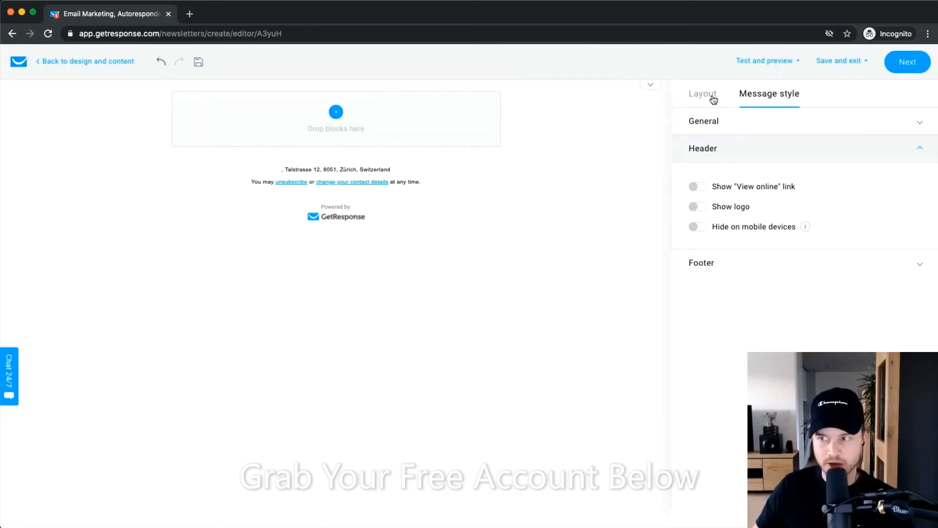
left_click(707, 98)
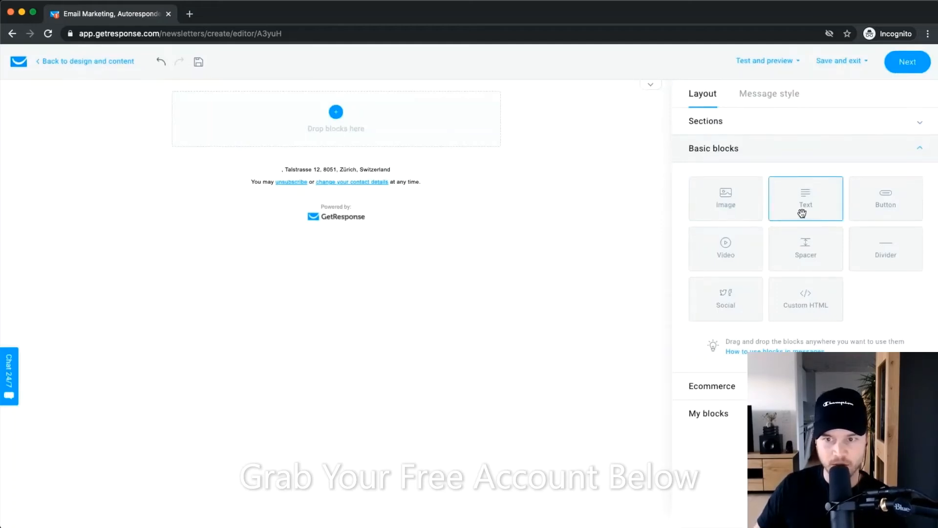
Drag a Text block into the empty message body and type 'Hi'.
left_click_drag(798, 211, 344, 133)
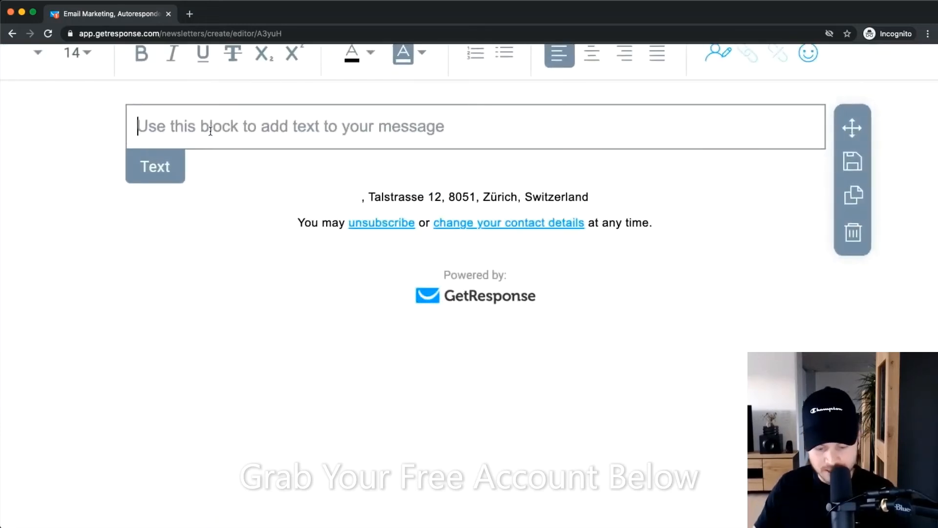
type("HI t")
key("BackSpace")
key("BackSpace")
key("BackSpace")
key("Return")
key("BackSpace")
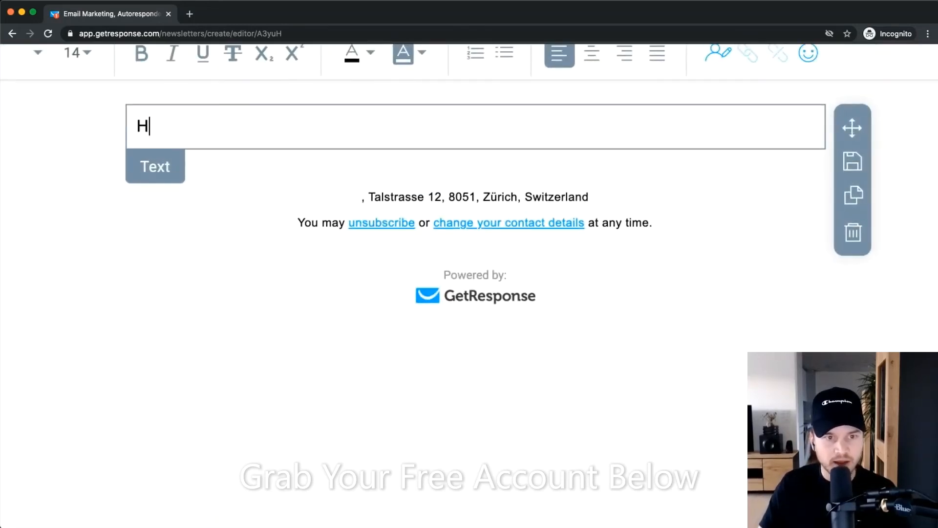
type("i")
key("Return")
key("Return")
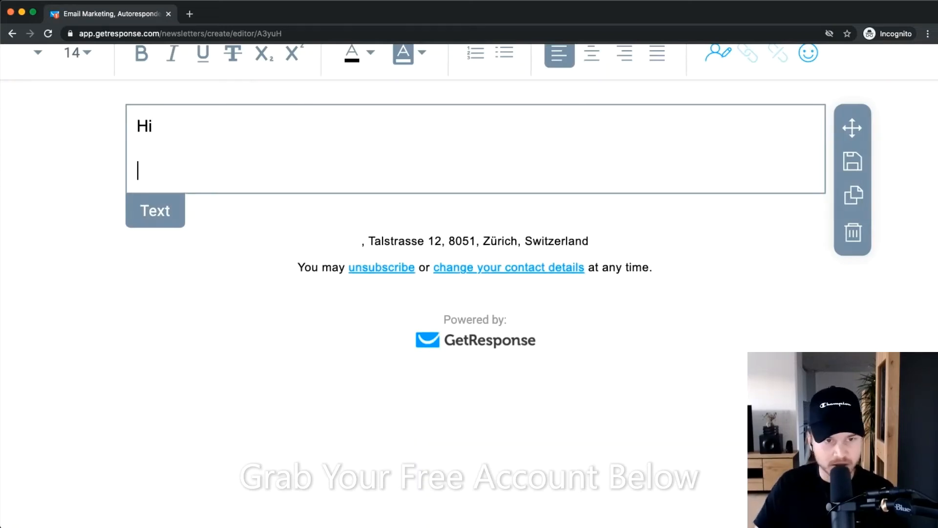
Add the lines 'I have a new youtube video' and 'Check it out here' below the greeting.
type("IO")
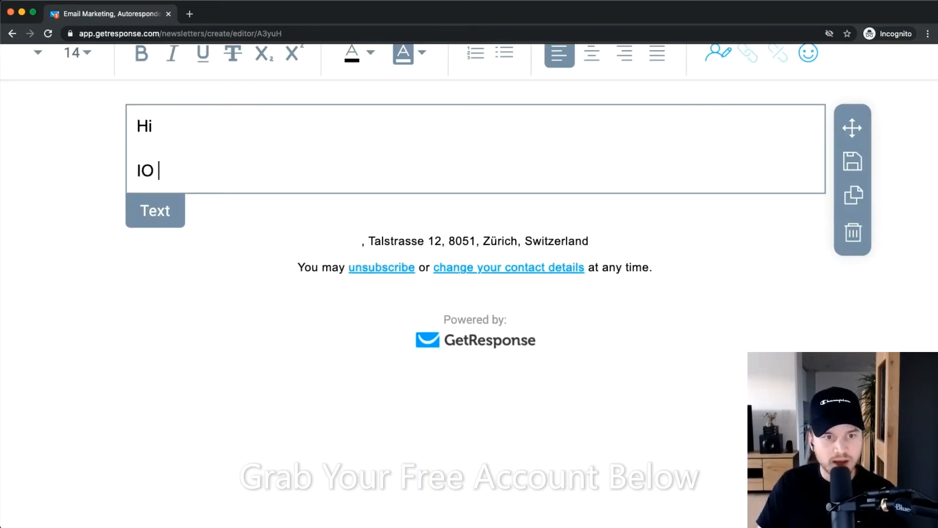
key("BackSpace")
type("have a new youtube video")
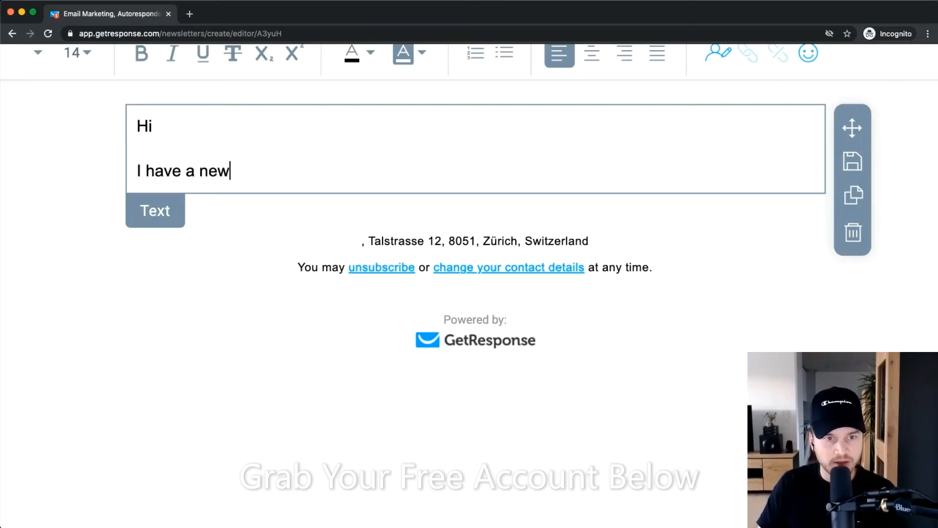
key("Return")
key("Return")
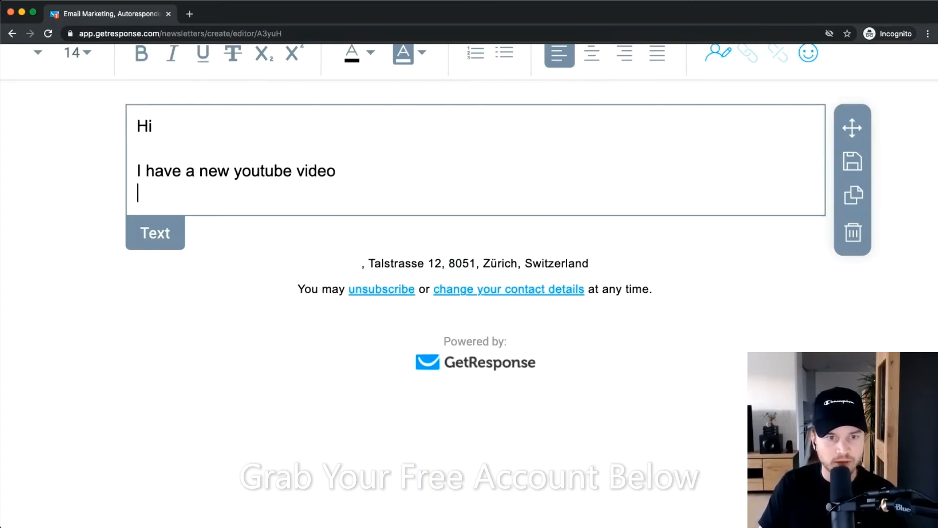
type("He")
key("BackSpace")
key("BackSpace")
type("Ch")
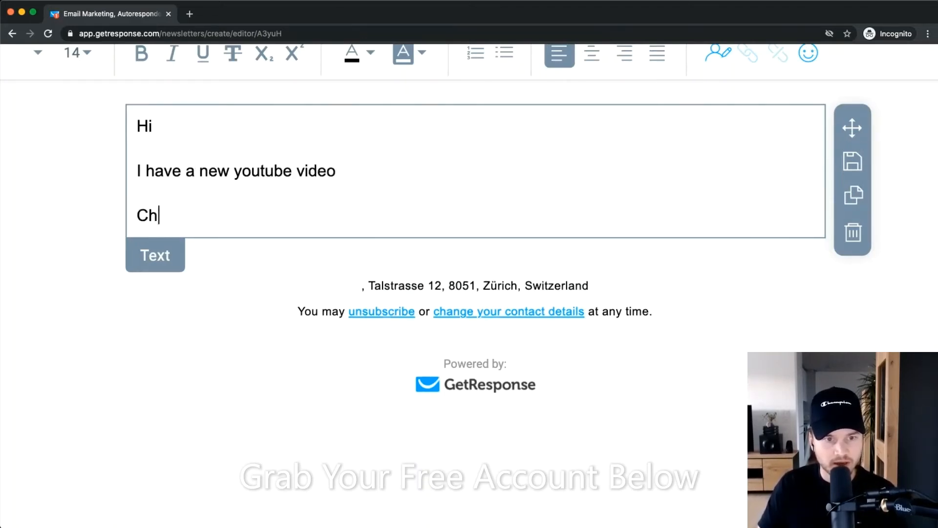
type("eck it out here")
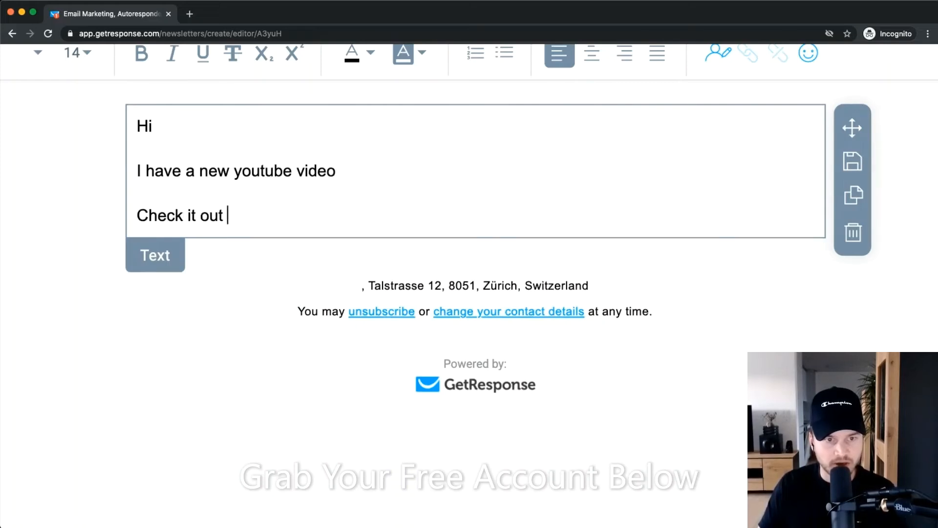
key("Return")
key("Return")
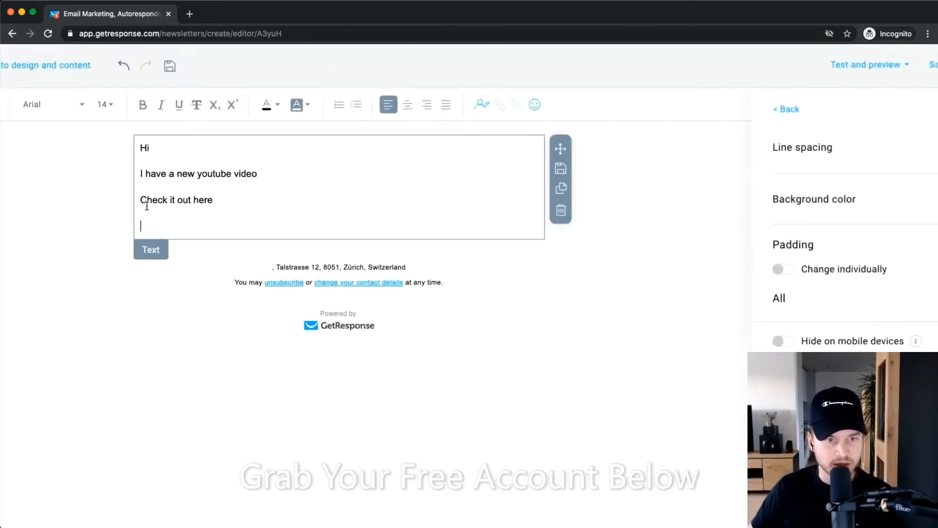
left_click_drag(141, 201, 235, 203)
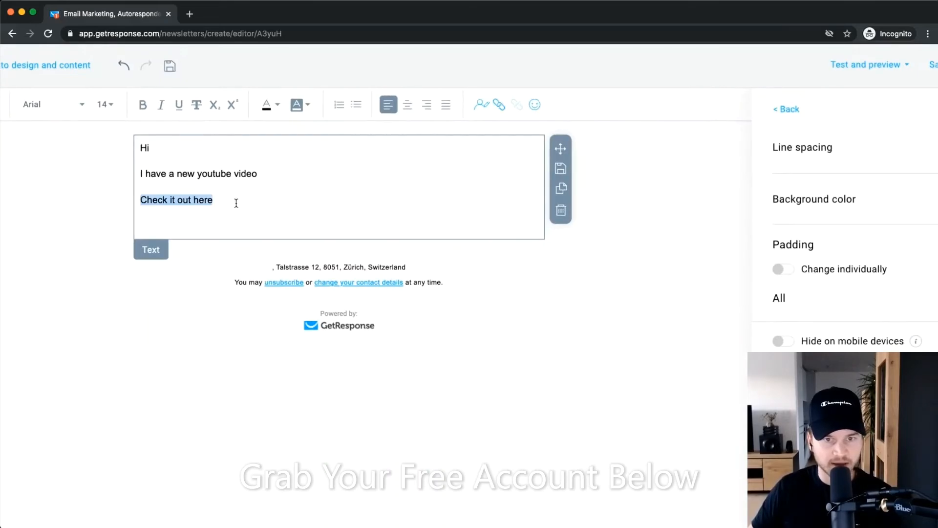
left_click(499, 104)
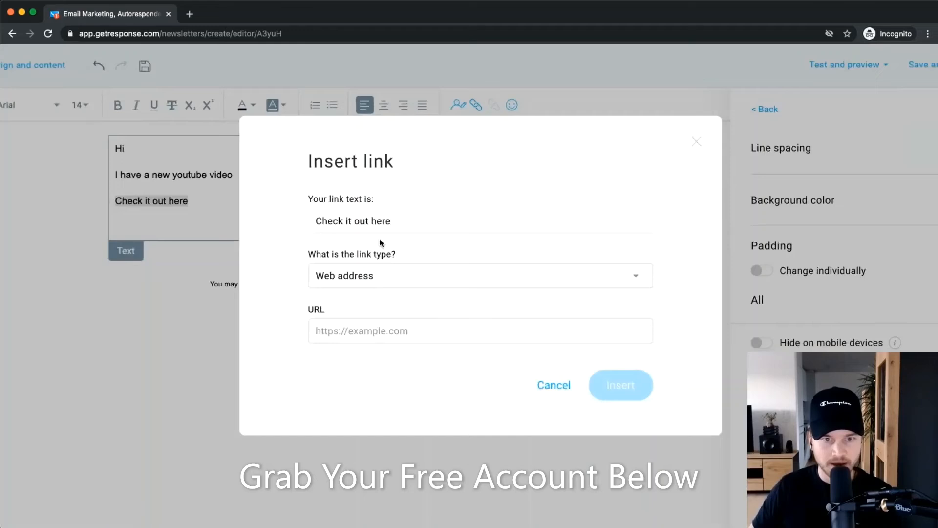
scroll(379, 259, "down", 1)
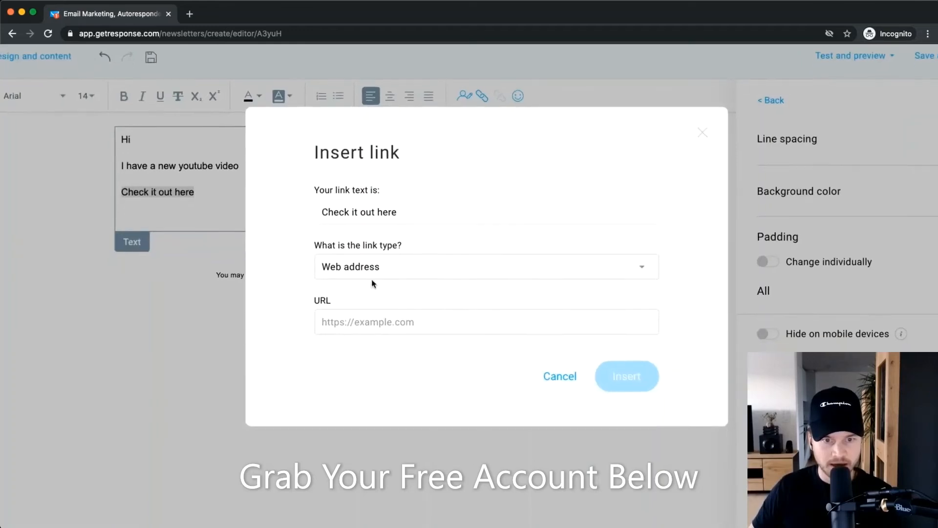
left_click(381, 268)
scroll(378, 285, "up", 5)
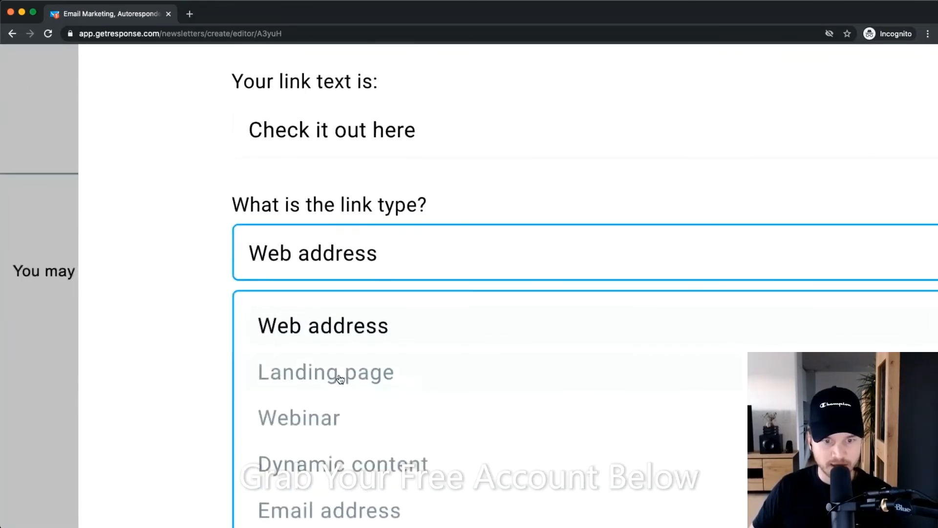
scroll(335, 371, "down", 5)
scroll(420, 346, "down", 1)
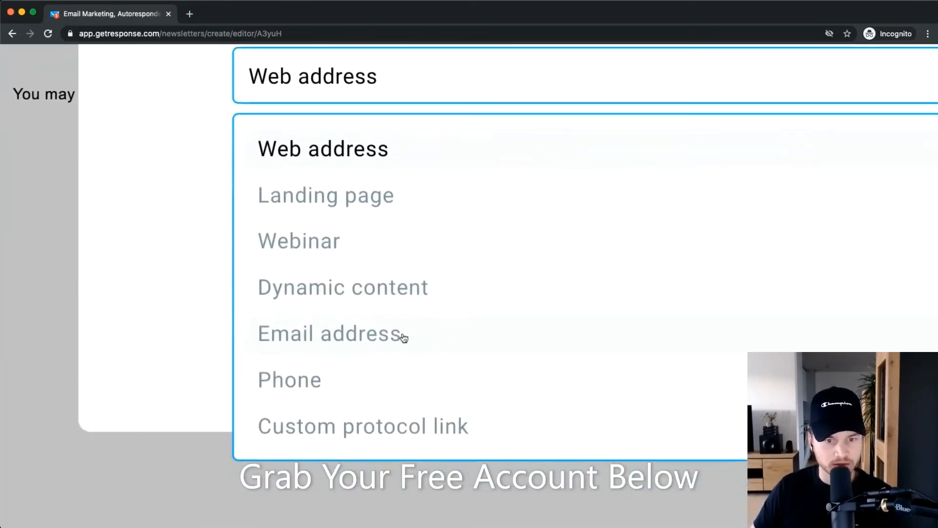
scroll(431, 324, "down", 5)
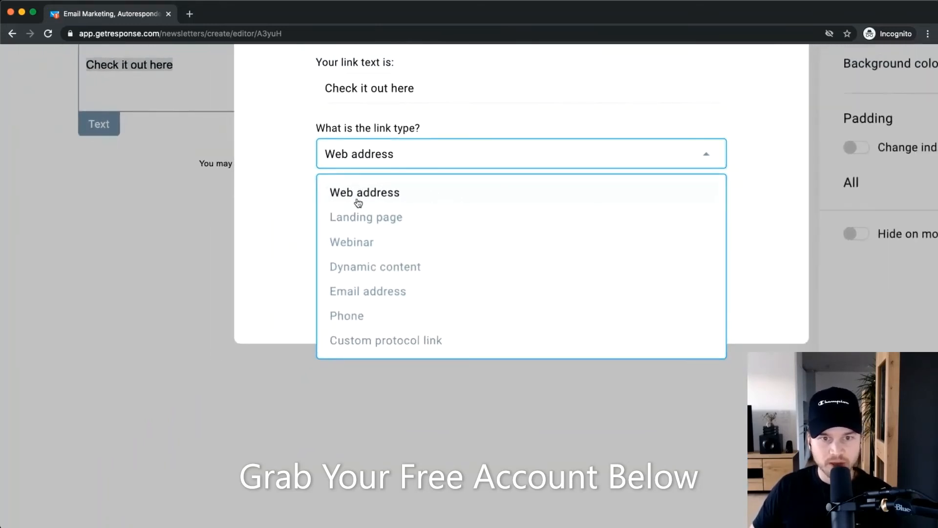
left_click(374, 195)
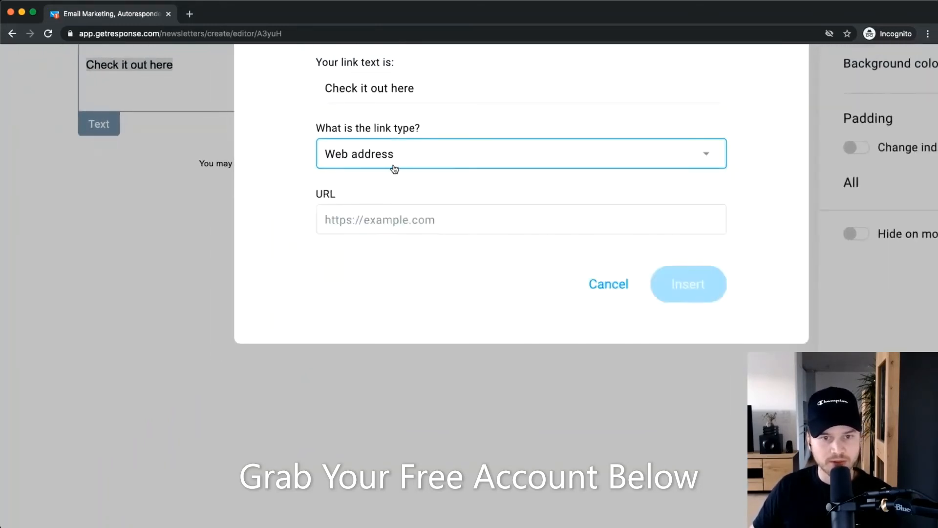
left_click(389, 222)
type("h")
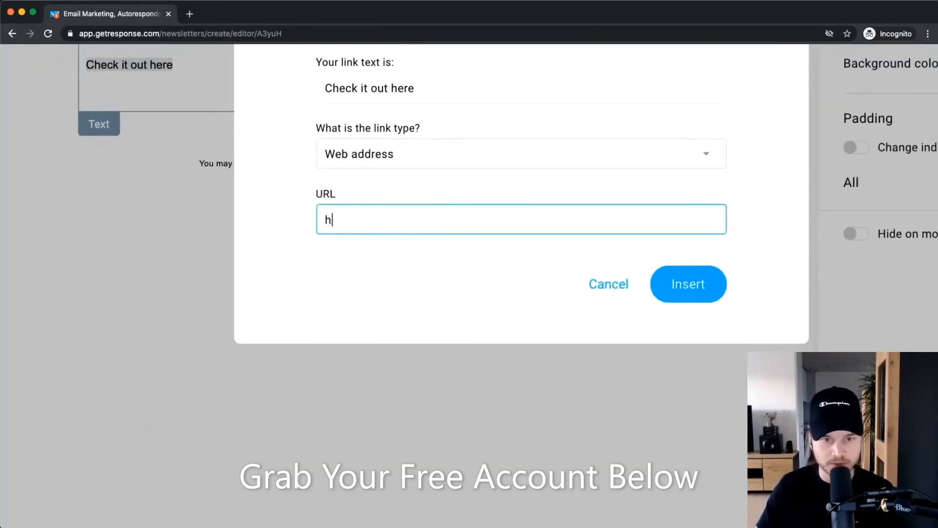
type("ttps://youtubec.om")
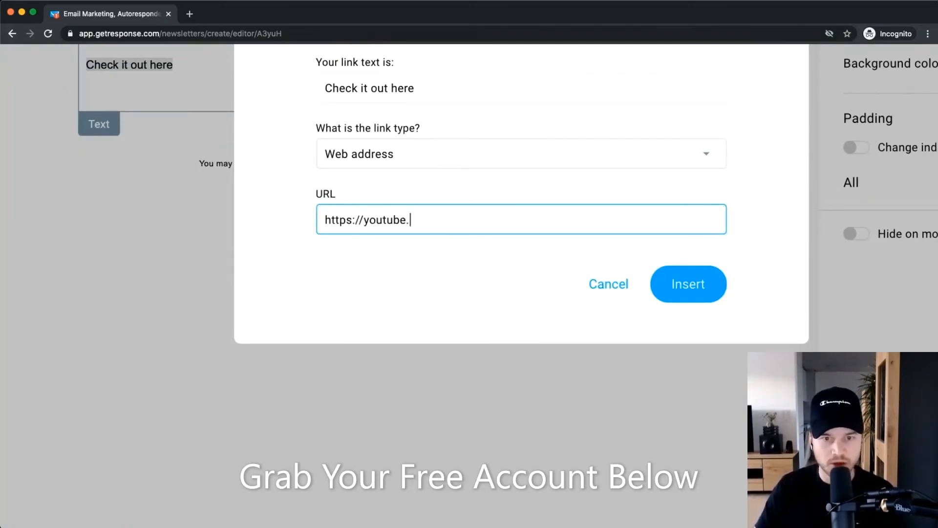
type("com/fegewgwg")
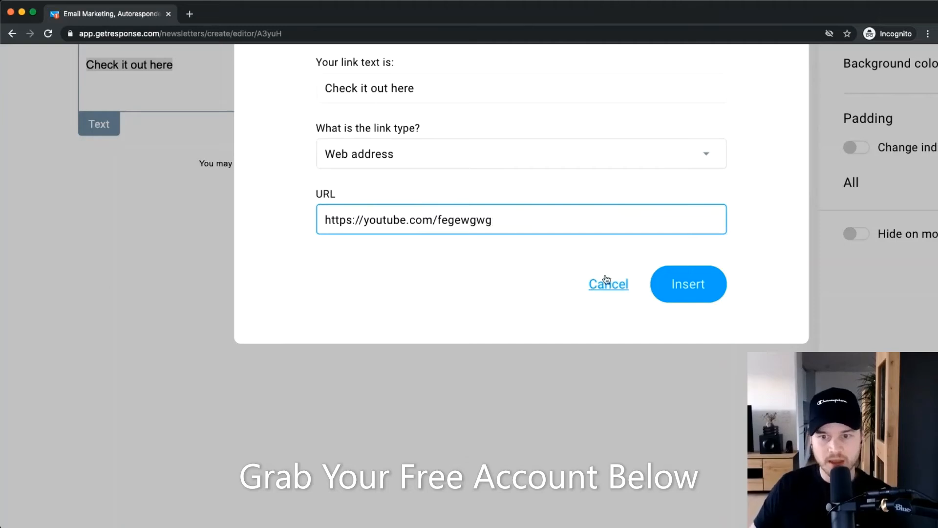
left_click(699, 283)
left_click(205, 254)
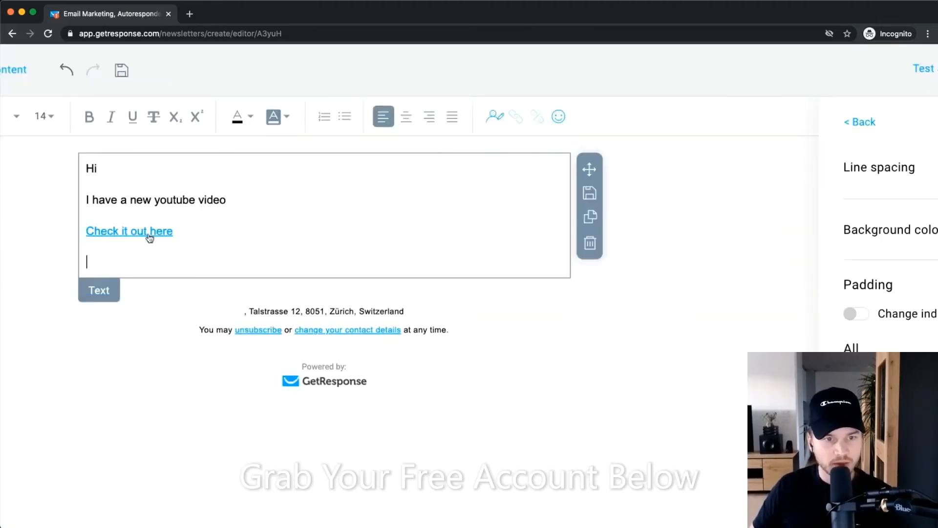
Insert the firstname contact data field right after 'Hi' in the greeting.
scroll(138, 238, "up", 5)
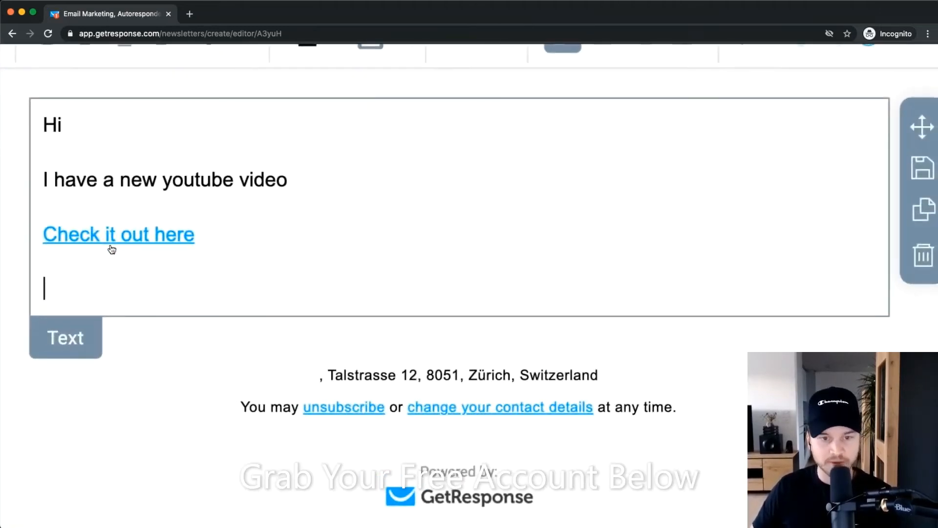
scroll(455, 249, "down", 5)
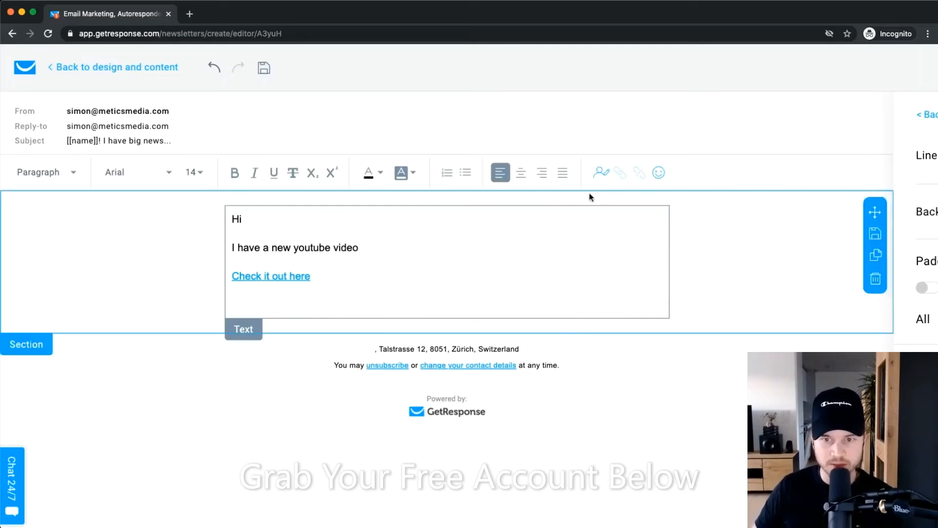
scroll(588, 195, "up", 5)
scroll(367, 243, "down", 5)
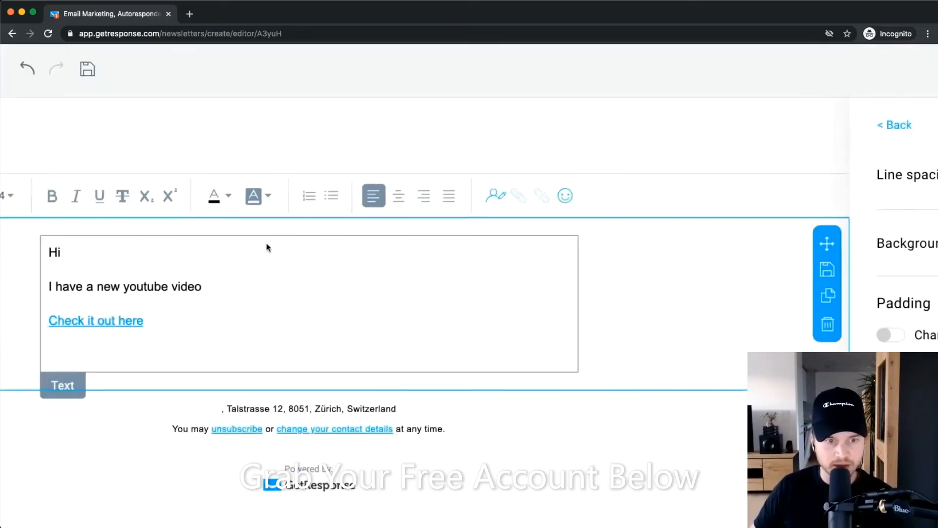
scroll(55, 256, "up", 4)
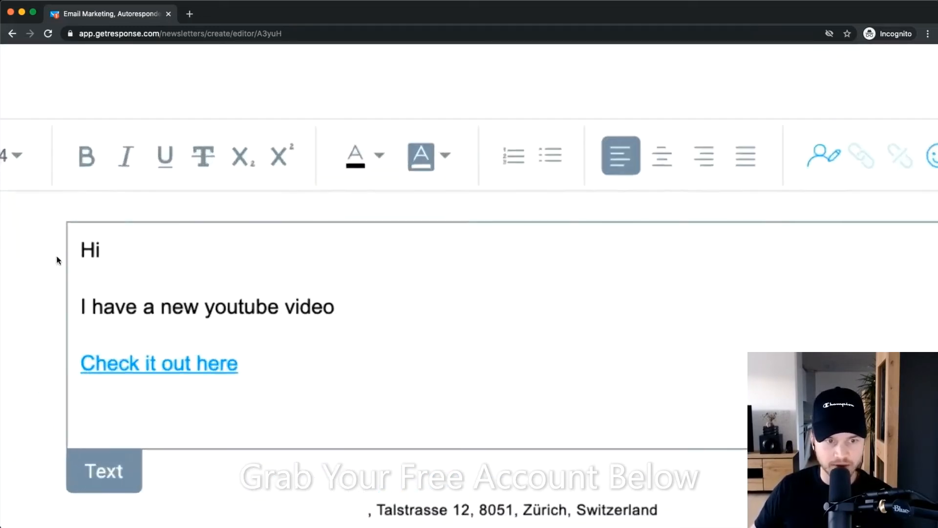
scroll(58, 259, "down", 2)
left_click(670, 182)
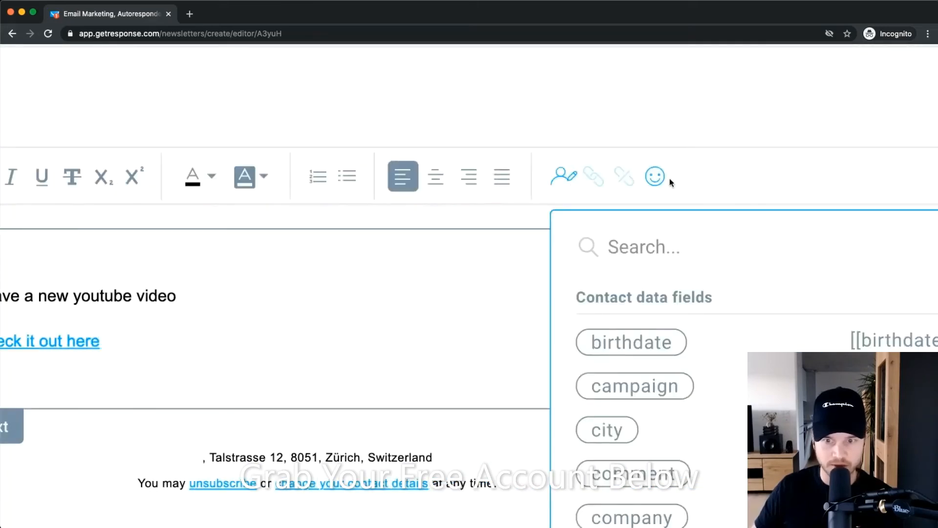
scroll(639, 390, "down", 4)
scroll(666, 373, "down", 3)
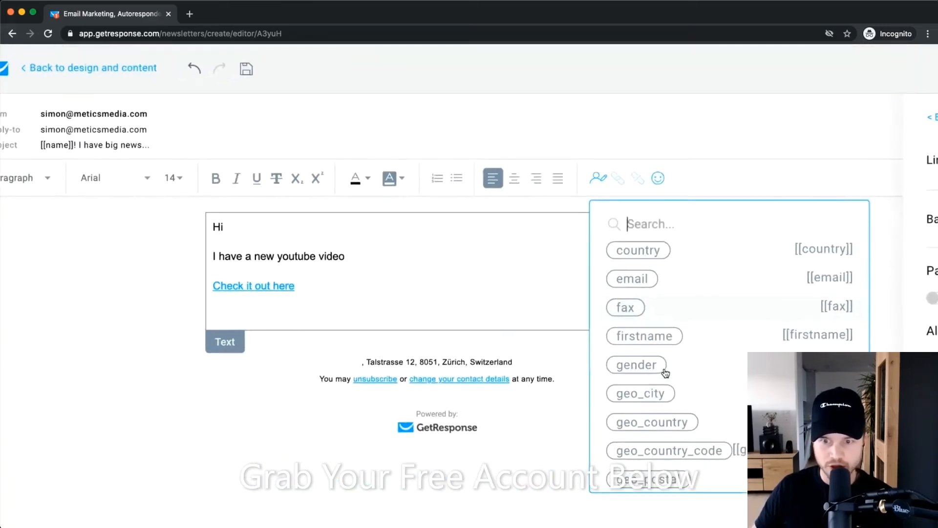
left_click(643, 334)
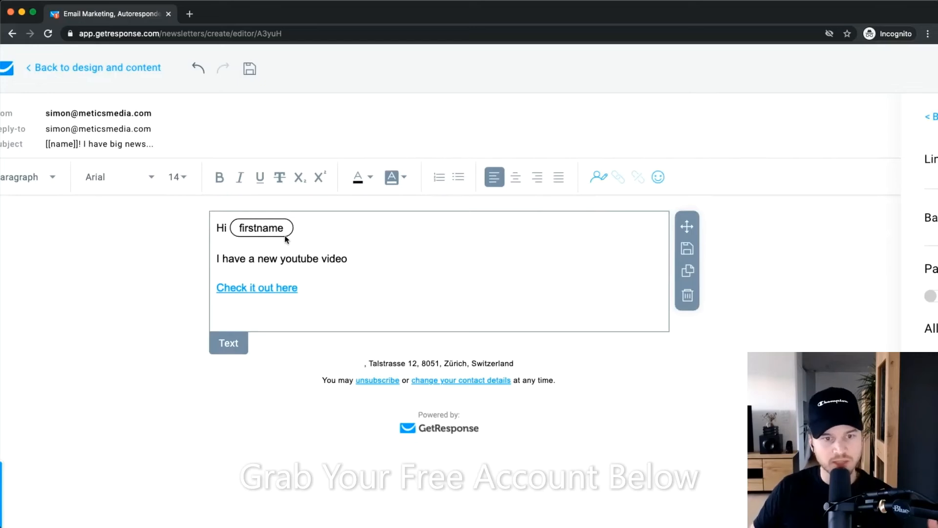
left_click(355, 301)
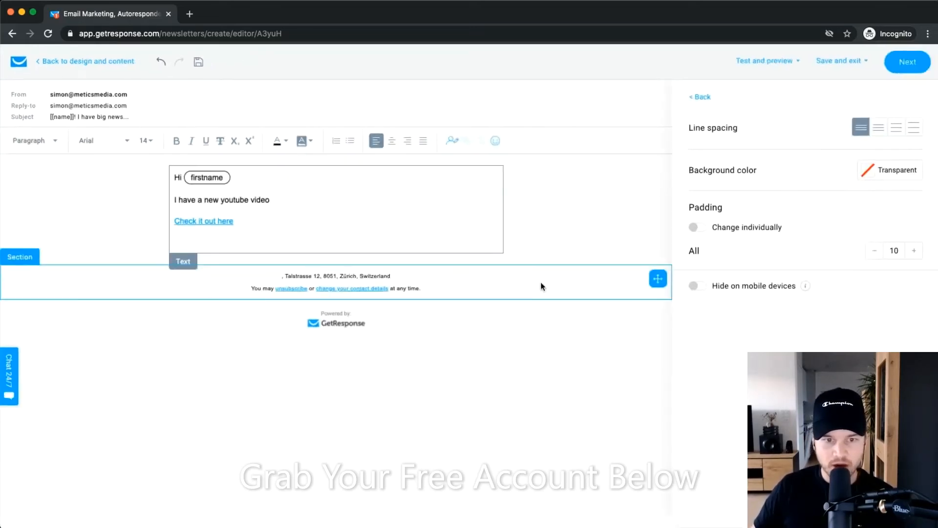
Add an image block below the text and fill it with the uploaded TN1.0.png thumbnail.
left_click(704, 98)
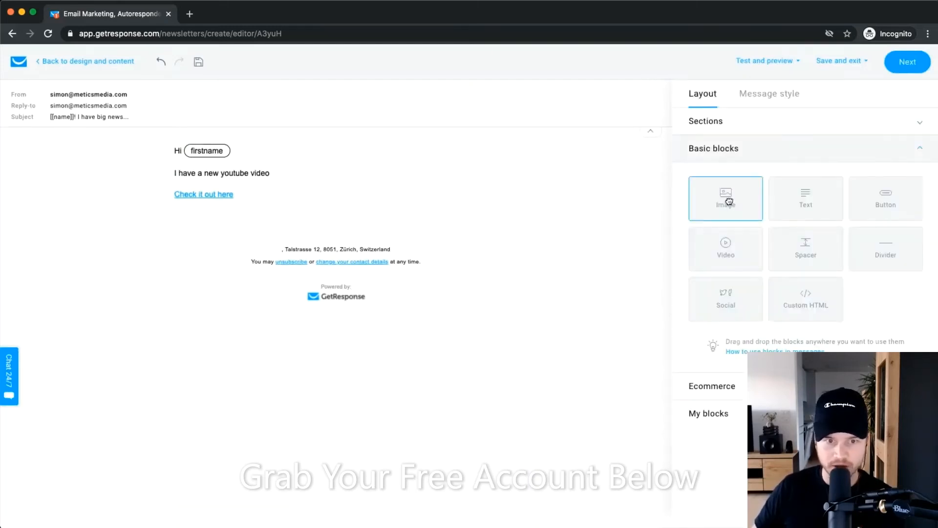
left_click_drag(729, 201, 337, 244)
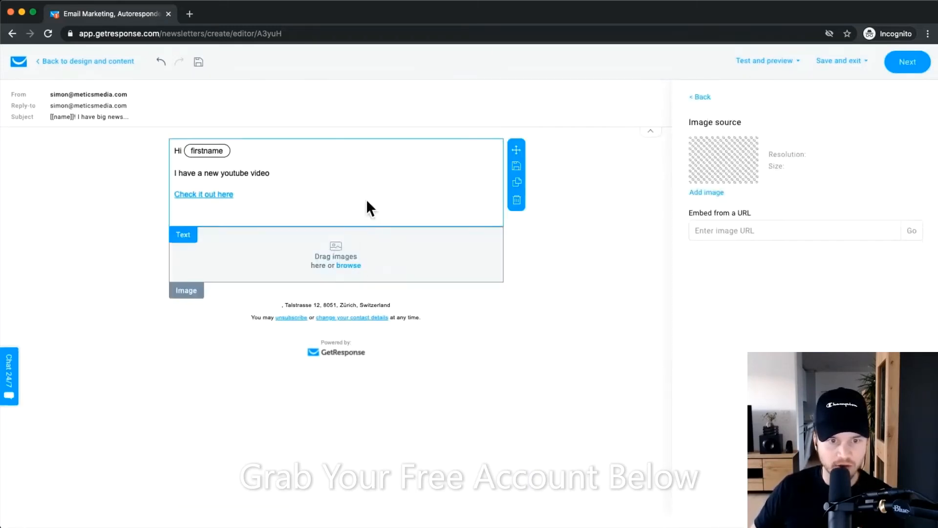
left_click(350, 266)
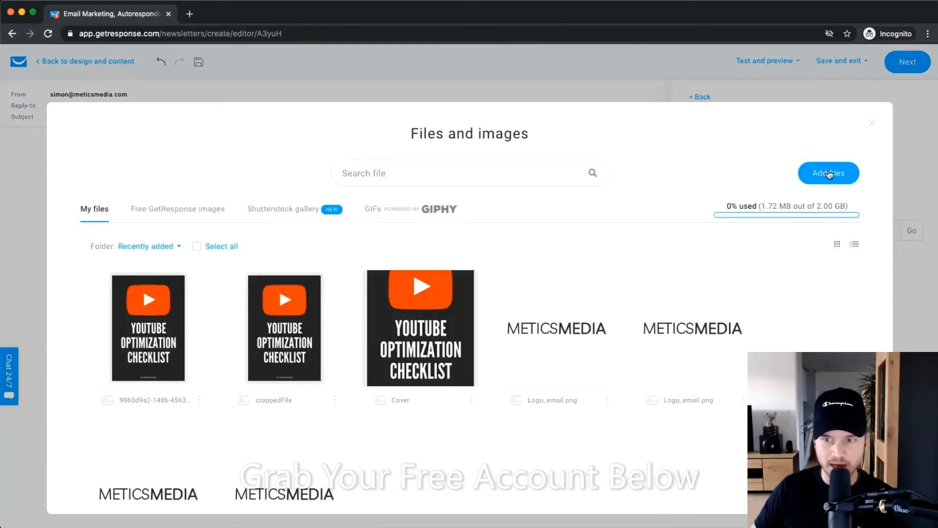
left_click(830, 174)
left_click(455, 234)
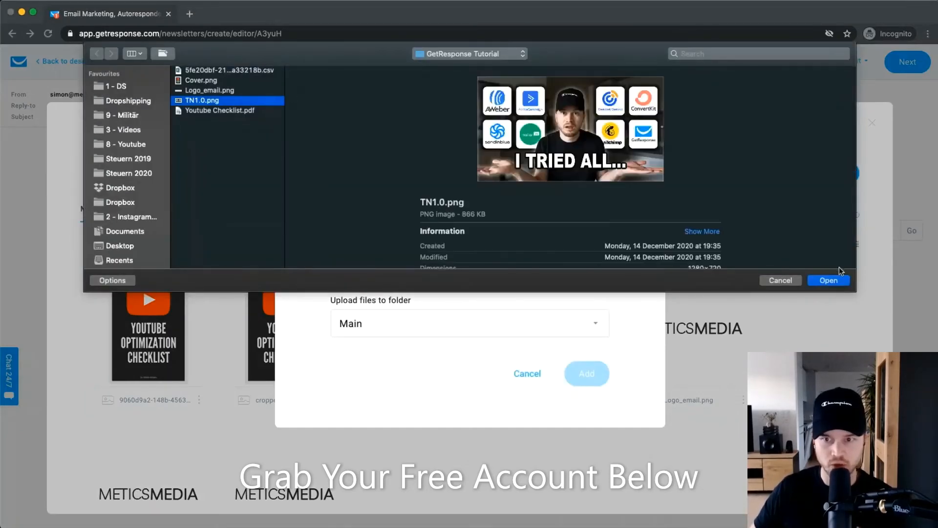
left_click(826, 281)
left_click(579, 387)
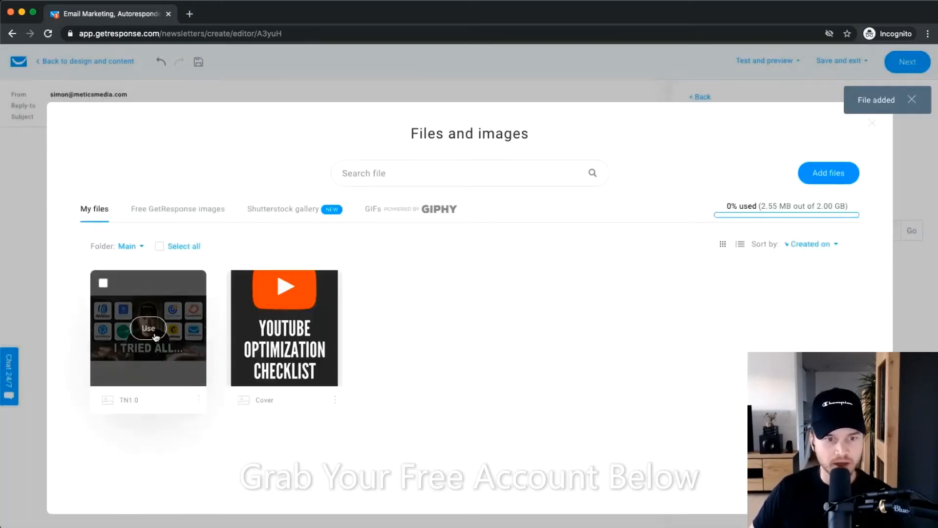
left_click(147, 328)
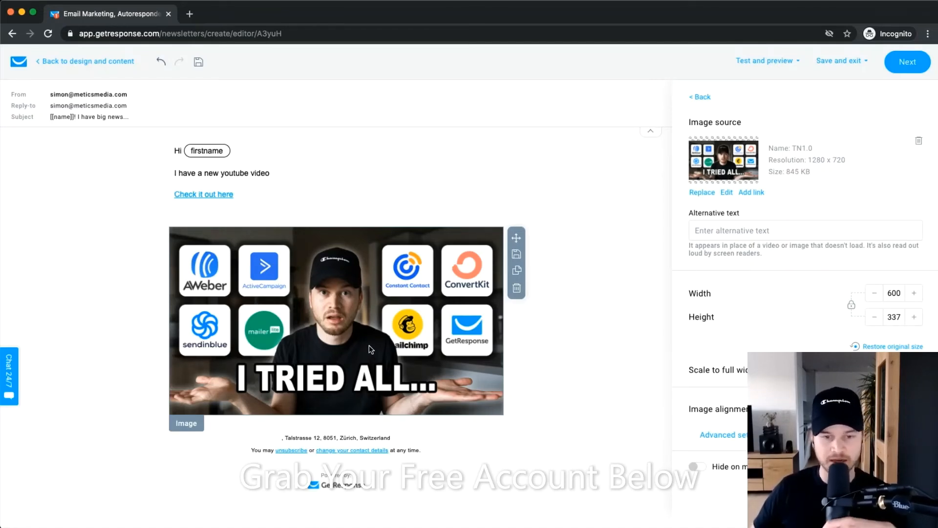
Reduce the TN1.0 thumbnail width from 600 to 450 pixels, giving 450 x 253.
left_click(875, 294)
left_click(875, 294)
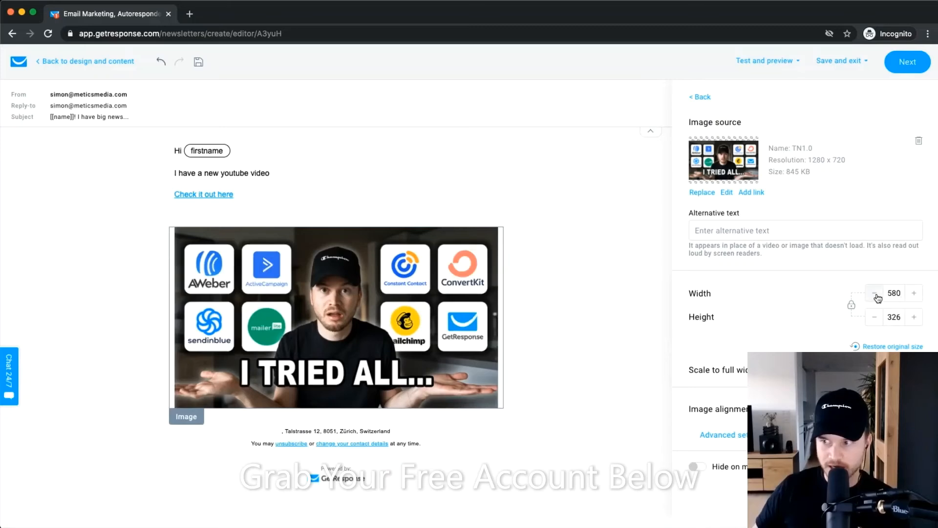
left_click(875, 294)
left_click(876, 294)
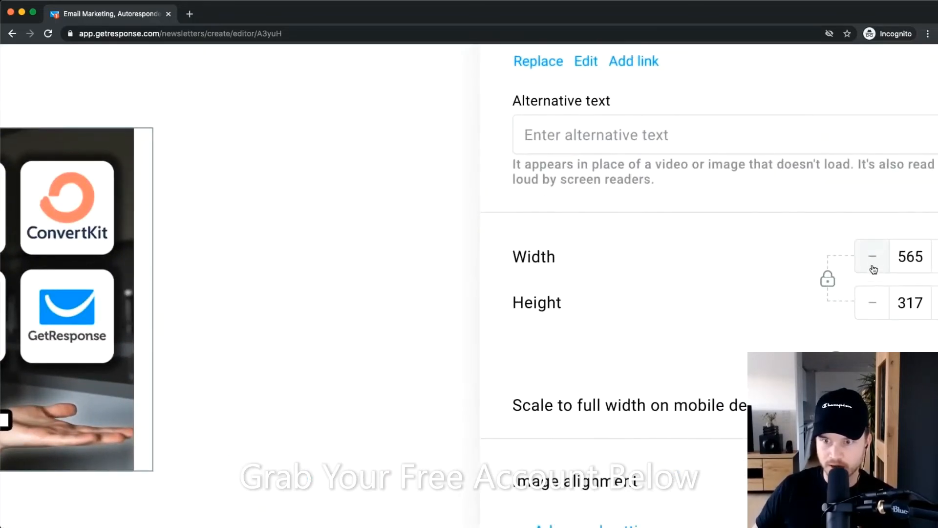
left_click(873, 267)
left_click(873, 266)
left_click(873, 267)
left_click(873, 266)
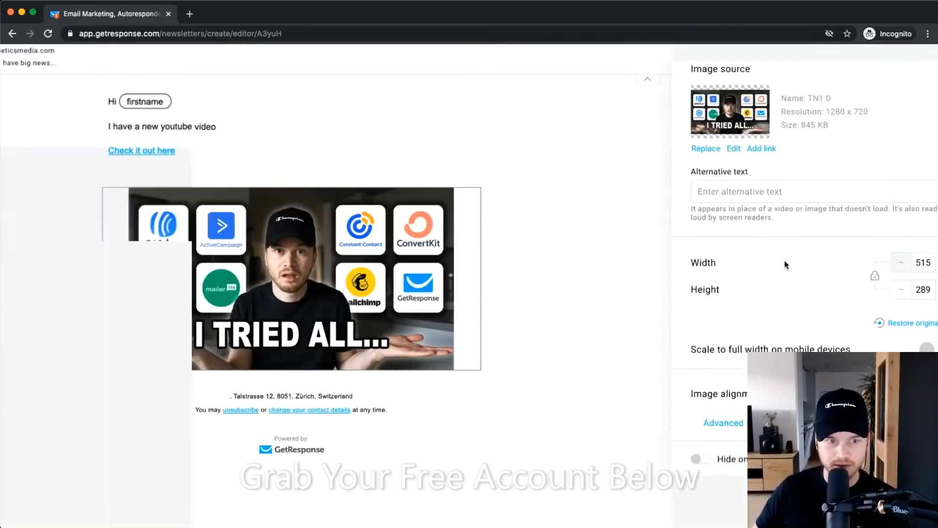
left_click(900, 262)
left_click(901, 263)
left_click(901, 262)
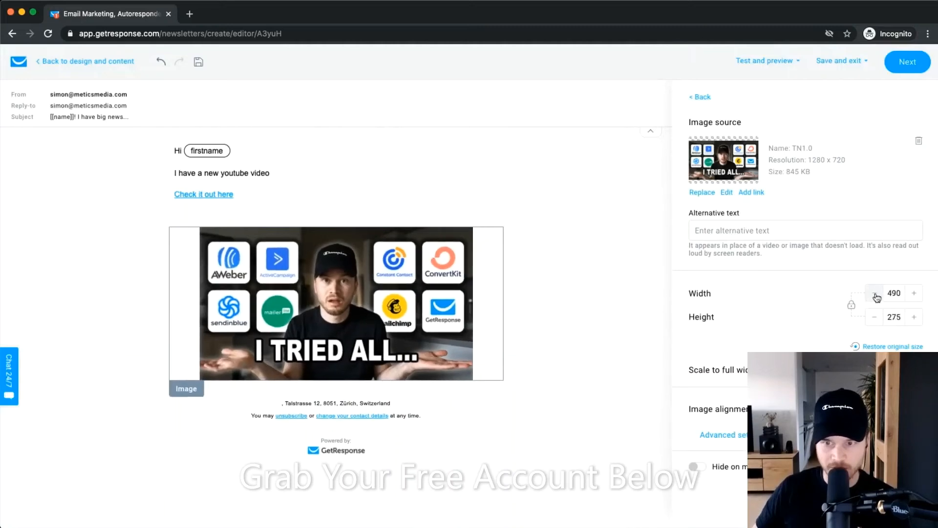
left_click(875, 294)
left_click(875, 293)
left_click(875, 294)
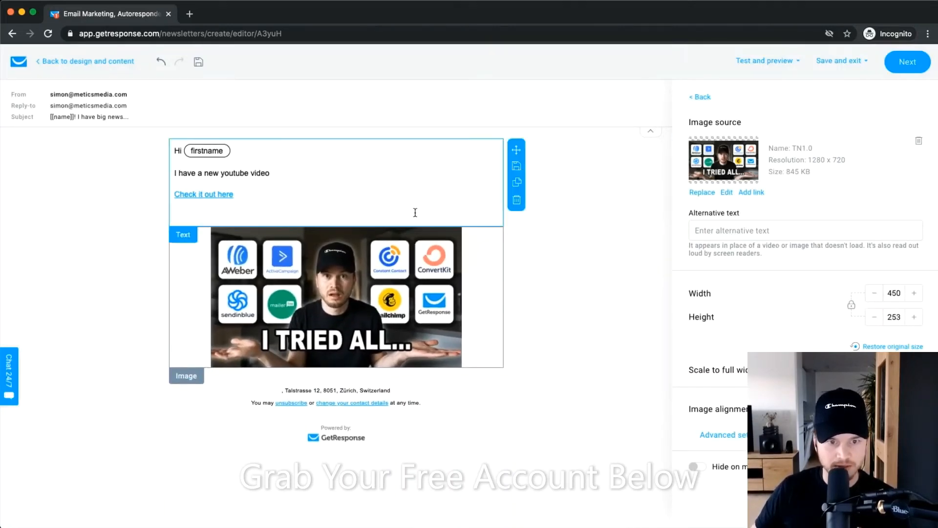
left_click(576, 274)
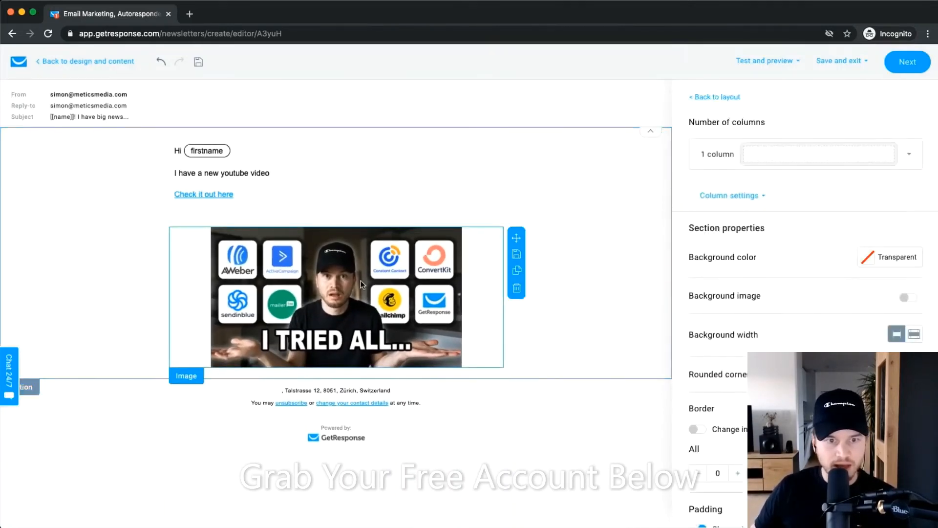
left_click(711, 96)
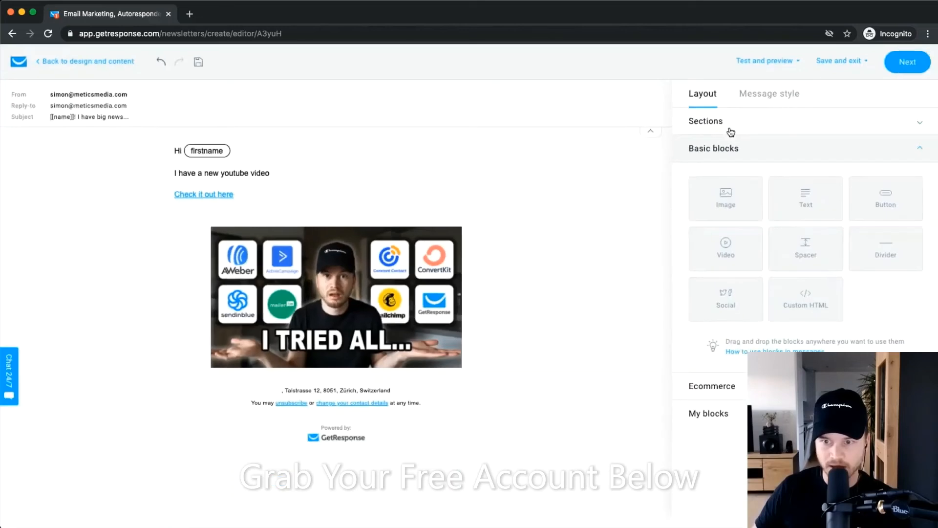
Add a Button block below the thumbnail labelled 'Click here to watch now'.
left_click_drag(887, 207, 325, 361)
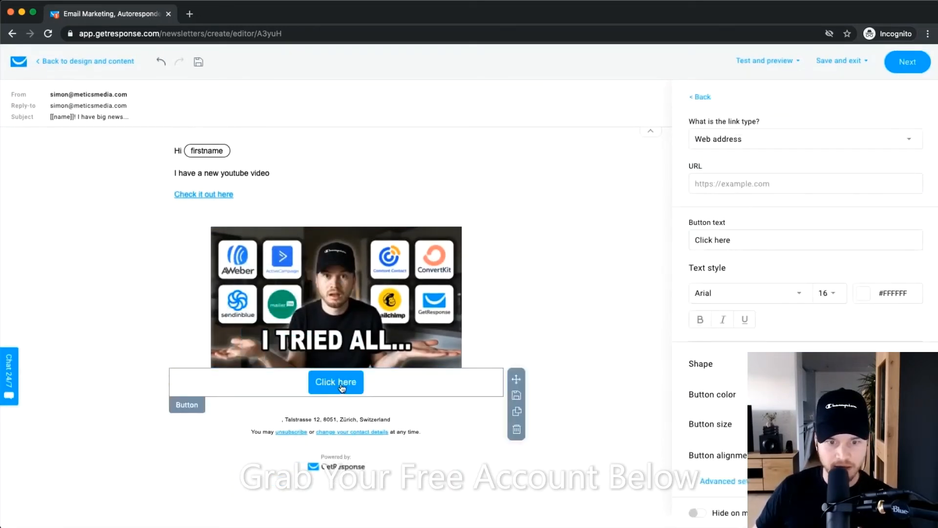
triple_click(738, 240)
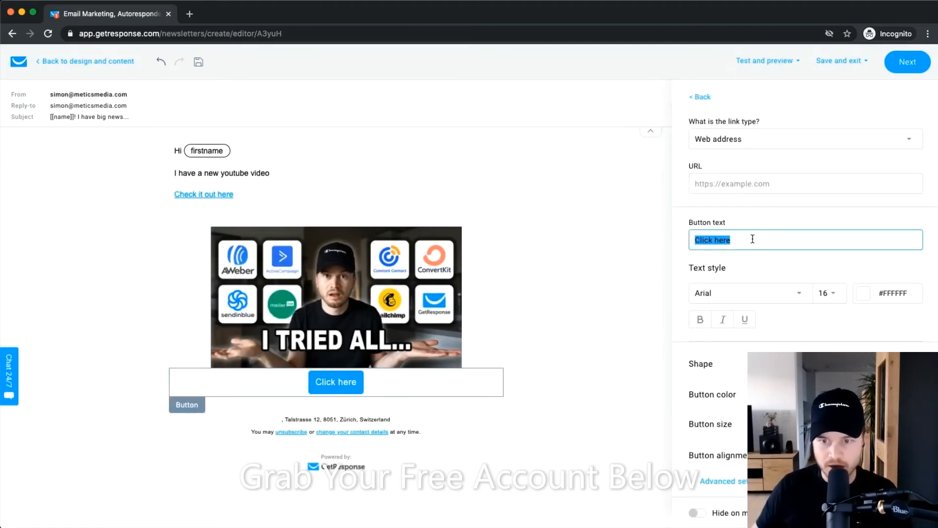
key("Right")
type("to watch now")
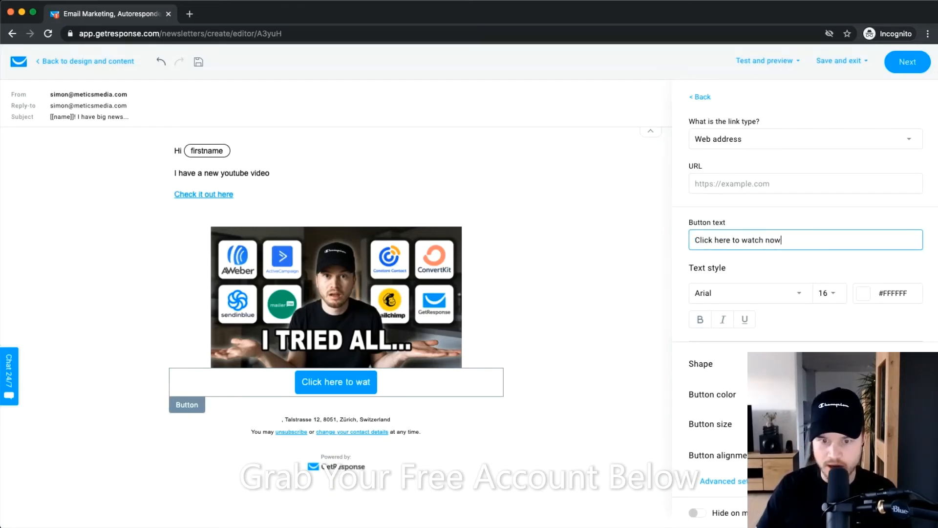
key("Return")
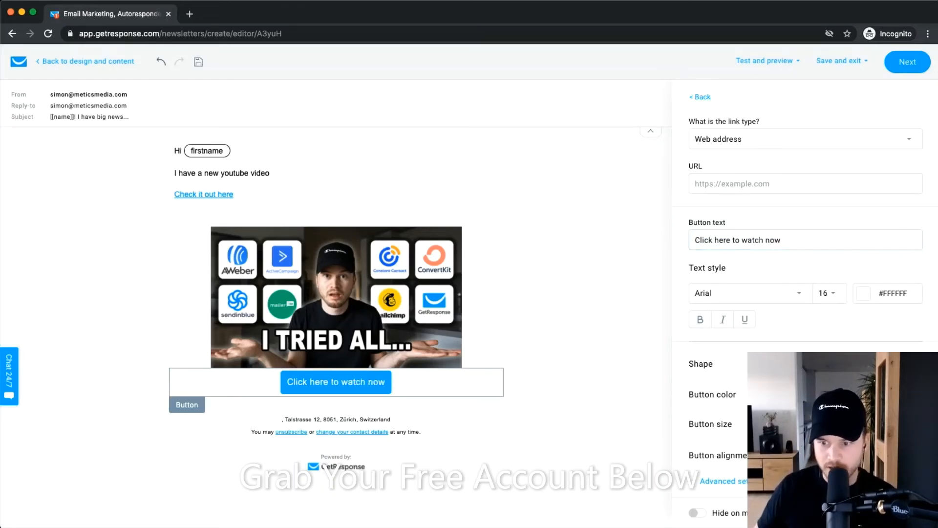
Change the button colour to orange and finish editing the button.
left_click(864, 440)
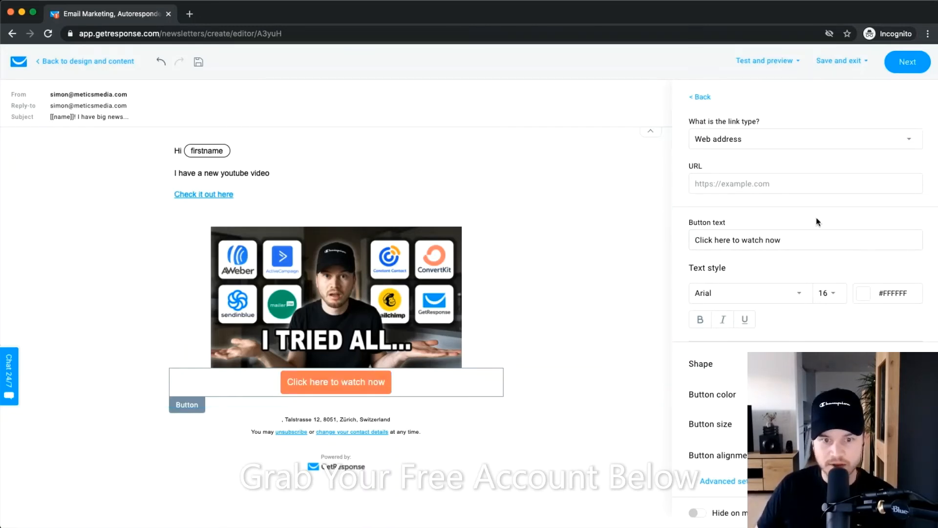
left_click(555, 310)
left_click(704, 96)
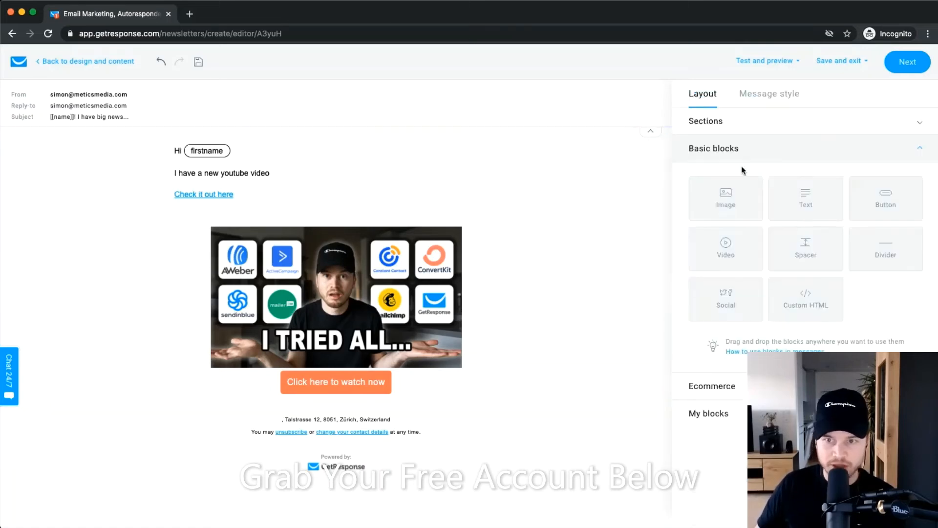
left_click(361, 306)
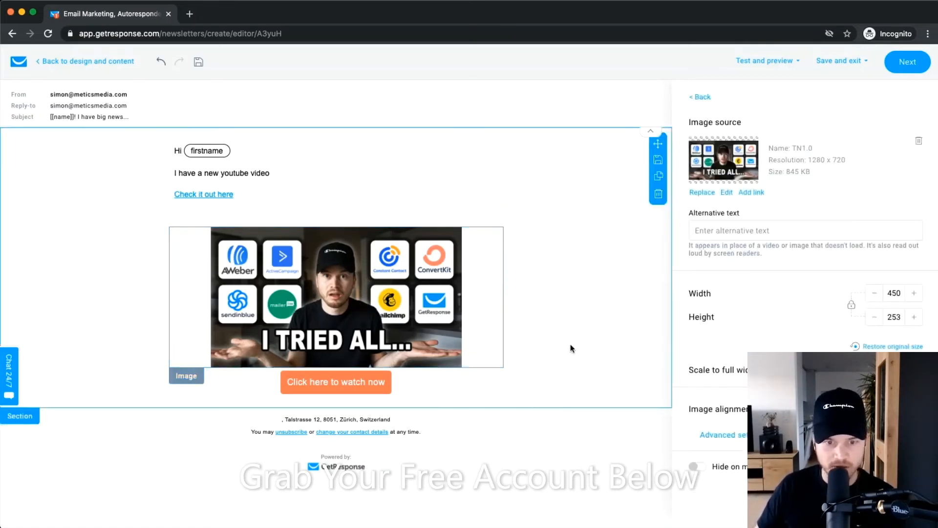
Run a spam check and review the Good to go result with its image and DKIM notes.
left_click(583, 411)
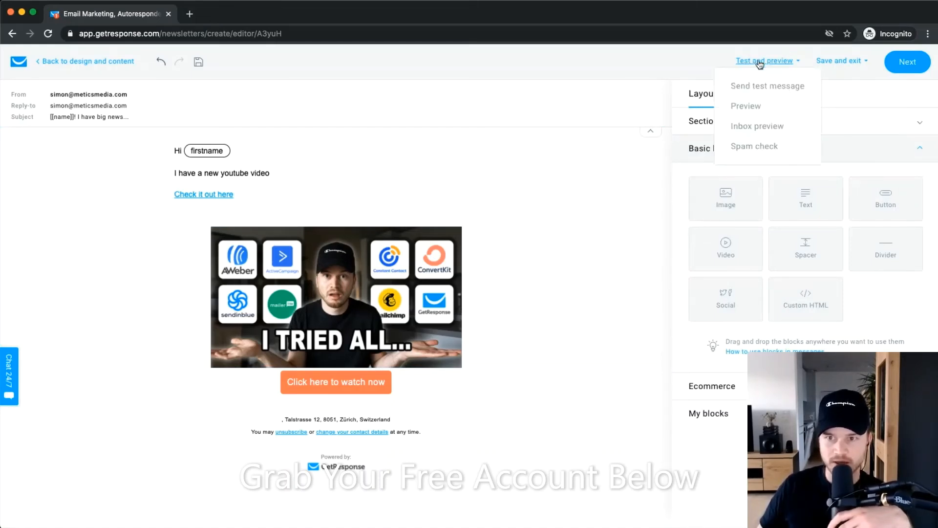
scroll(768, 70, "up", 5)
mouse_move(771, 80)
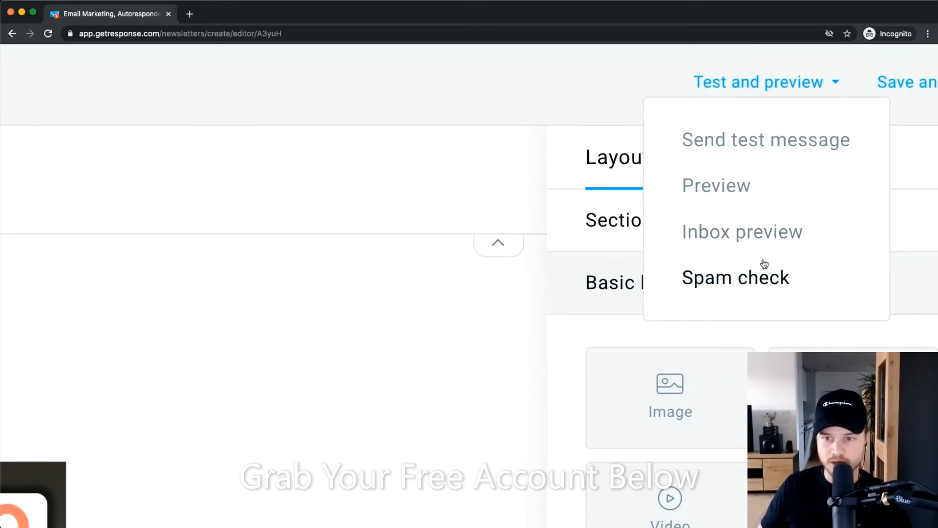
left_click(729, 276)
scroll(729, 280, "down", 5)
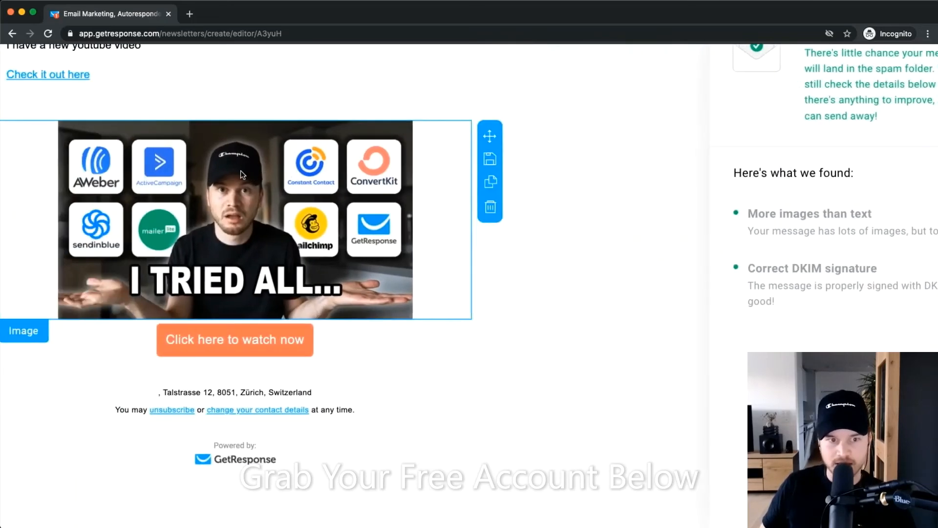
scroll(846, 318, "right", 3)
scroll(847, 319, "down", 2)
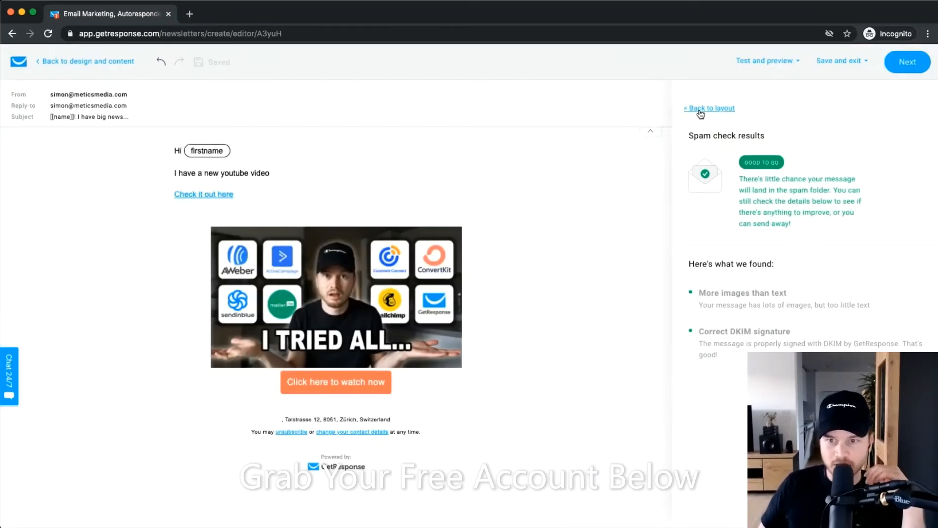
Send a test message to the second saved email address.
left_click(778, 60)
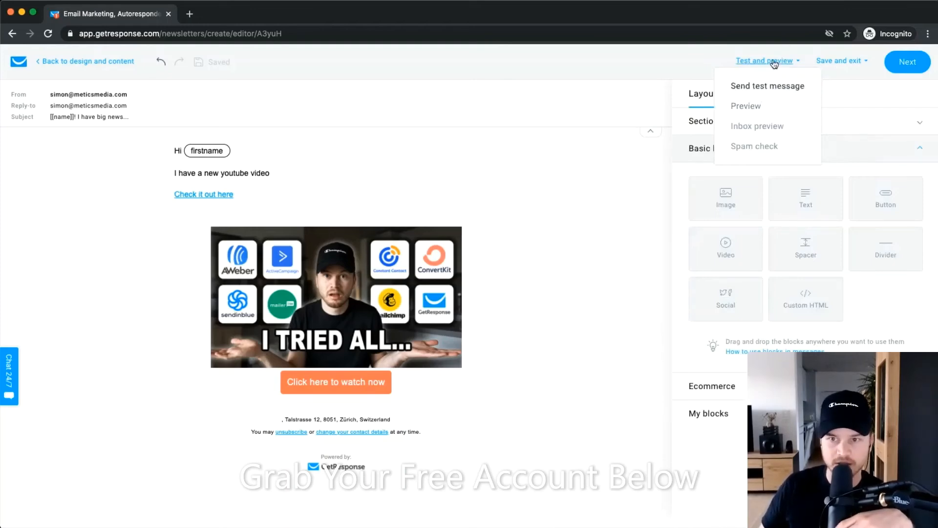
left_click(762, 84)
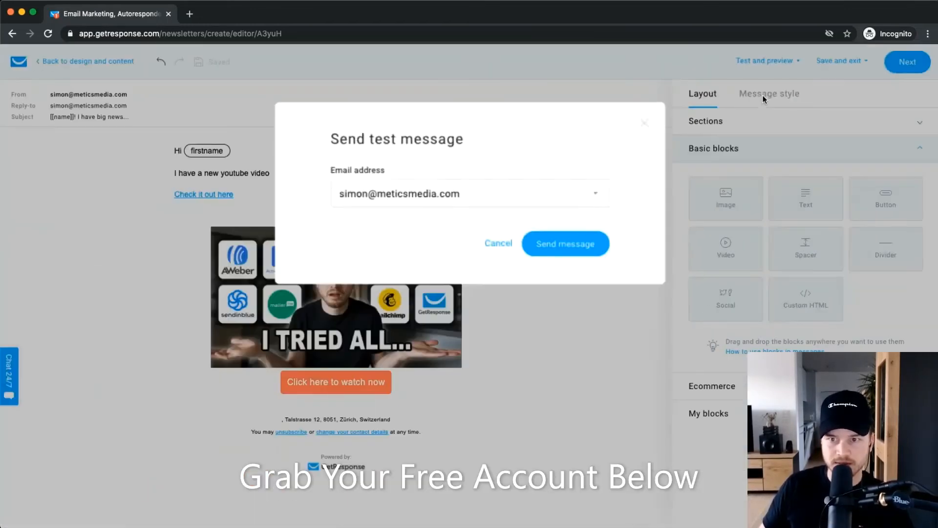
left_click(445, 196)
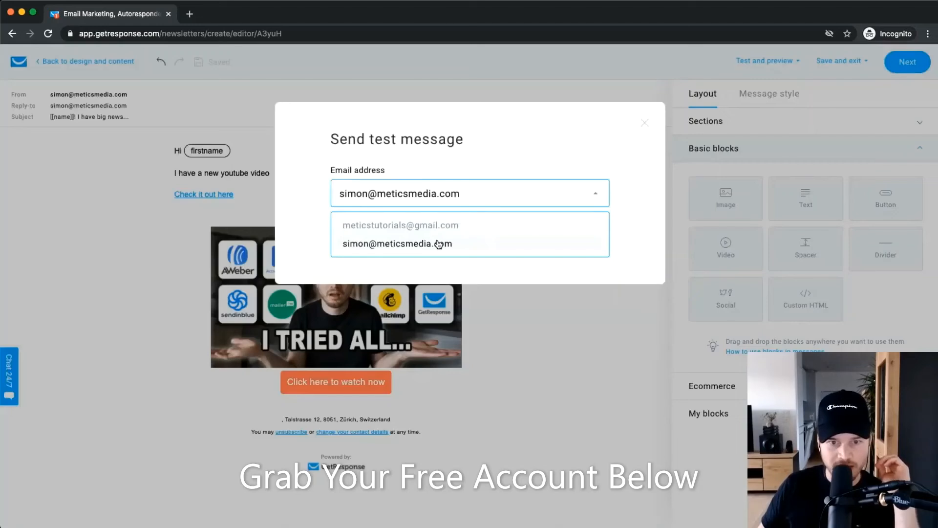
left_click(428, 226)
left_click(542, 245)
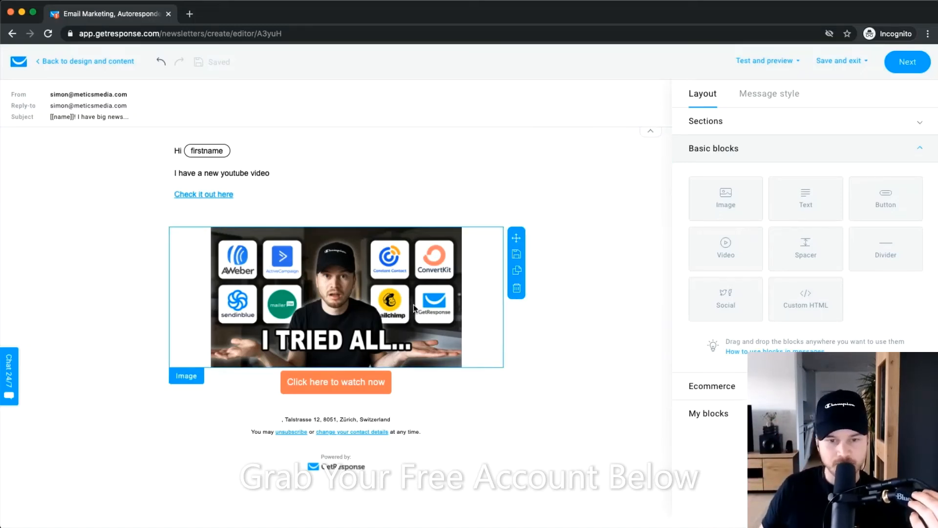
Deselect the thumbnail and briefly reopen, then close, the Test and preview options.
left_click(583, 214)
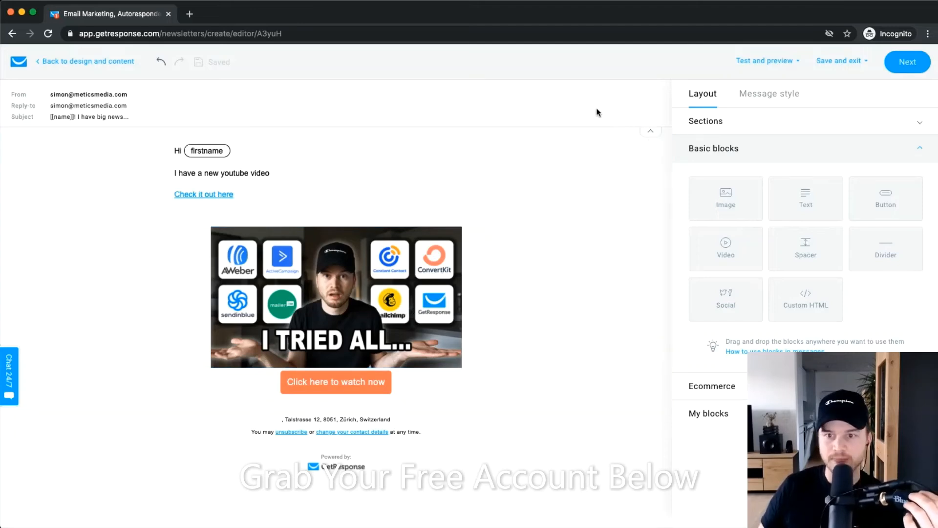
left_click(787, 61)
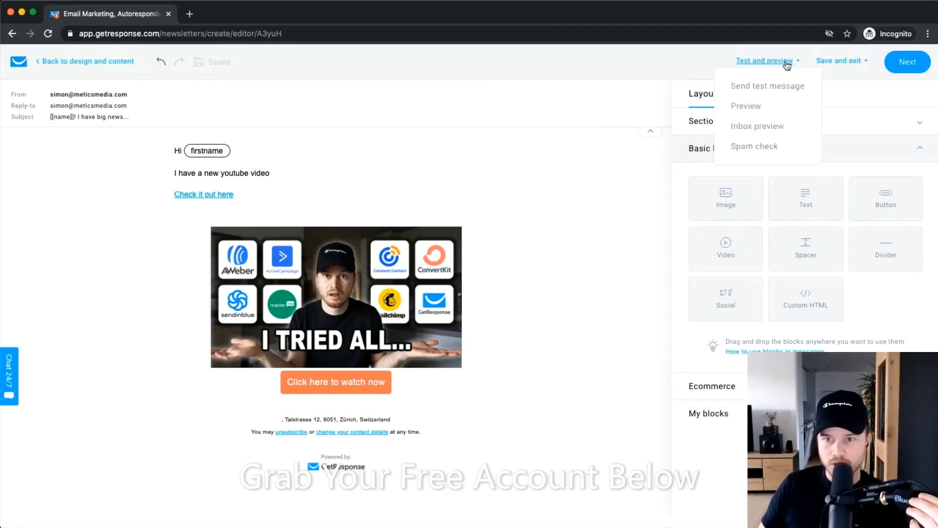
left_click(580, 148)
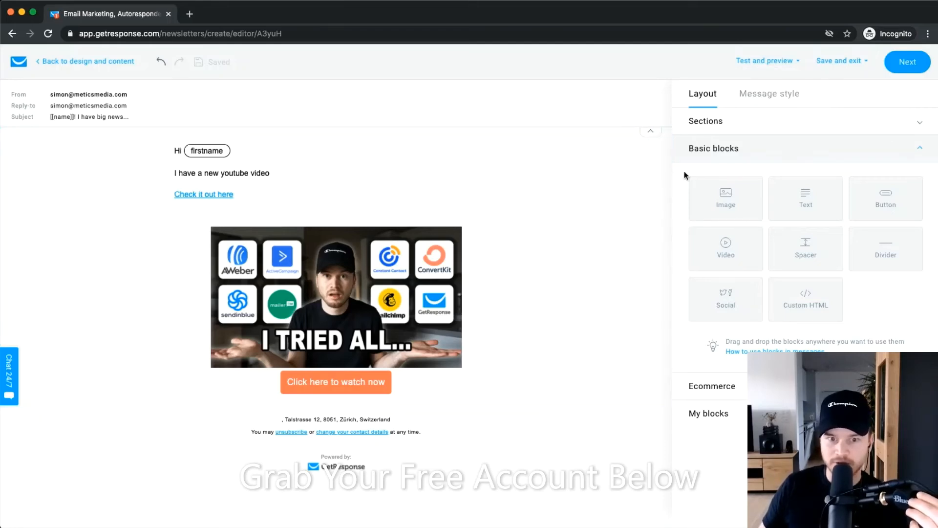
Continue to the message settings page and scroll down to the sending options.
left_click(899, 65)
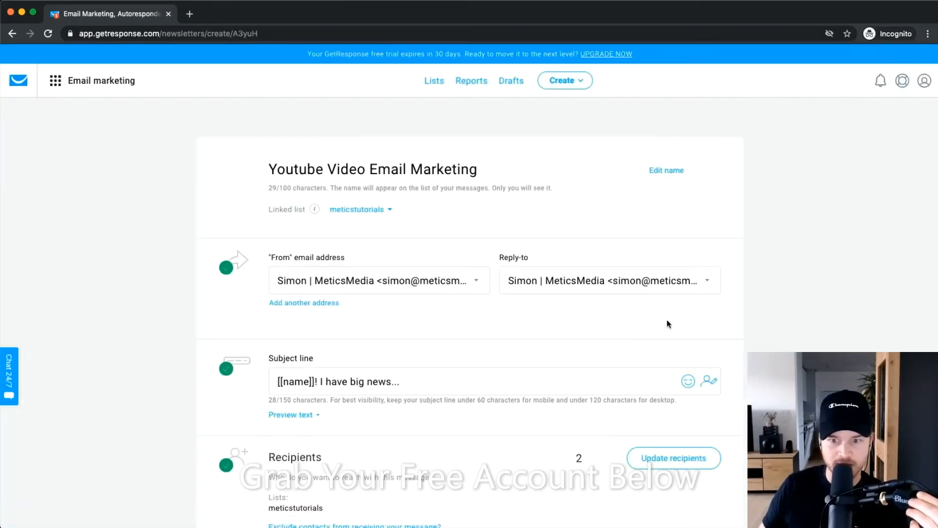
scroll(668, 324, "down", 7)
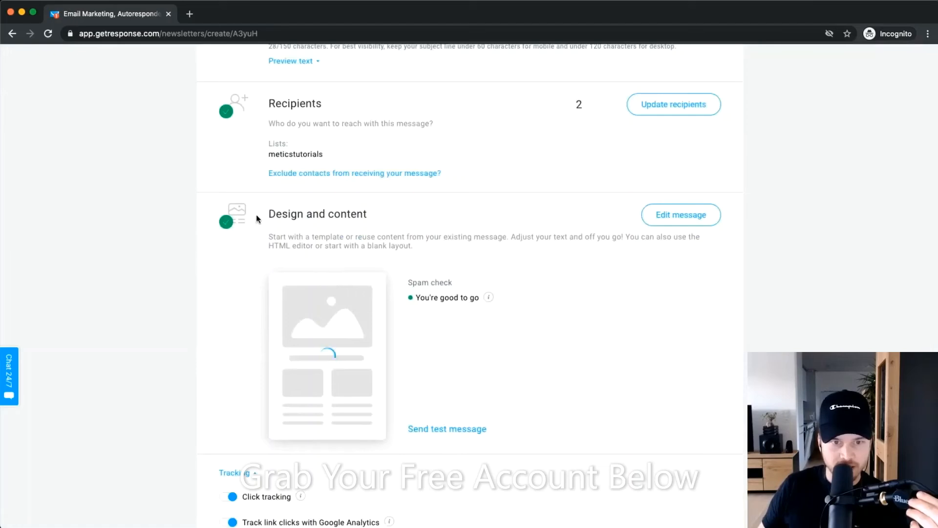
left_click_drag(257, 215, 374, 216)
left_click(409, 217)
scroll(458, 264, "down", 3)
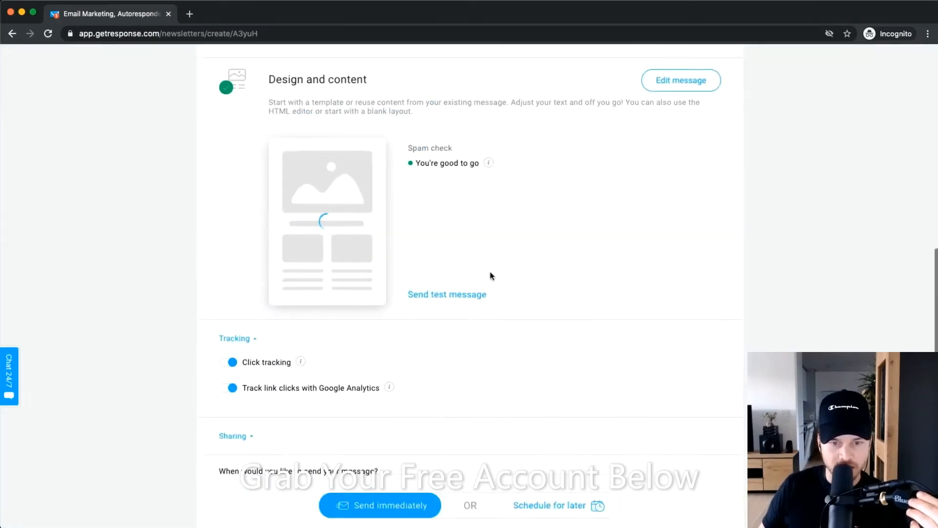
scroll(491, 276, "down", 2)
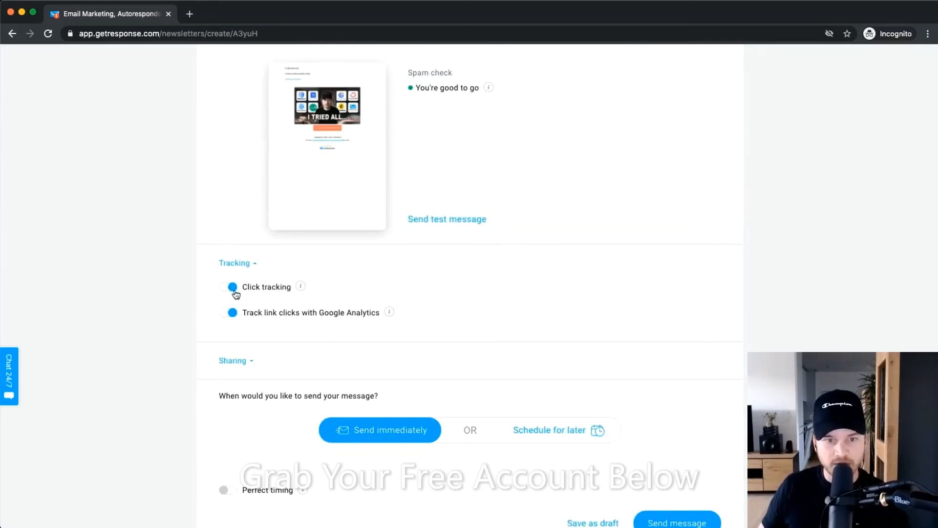
scroll(236, 292, "up", 5)
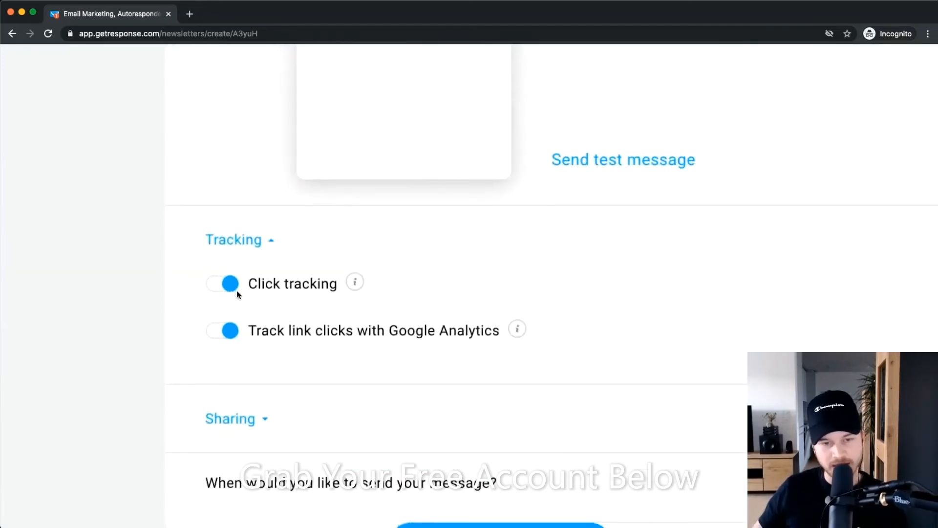
scroll(298, 297, "down", 1)
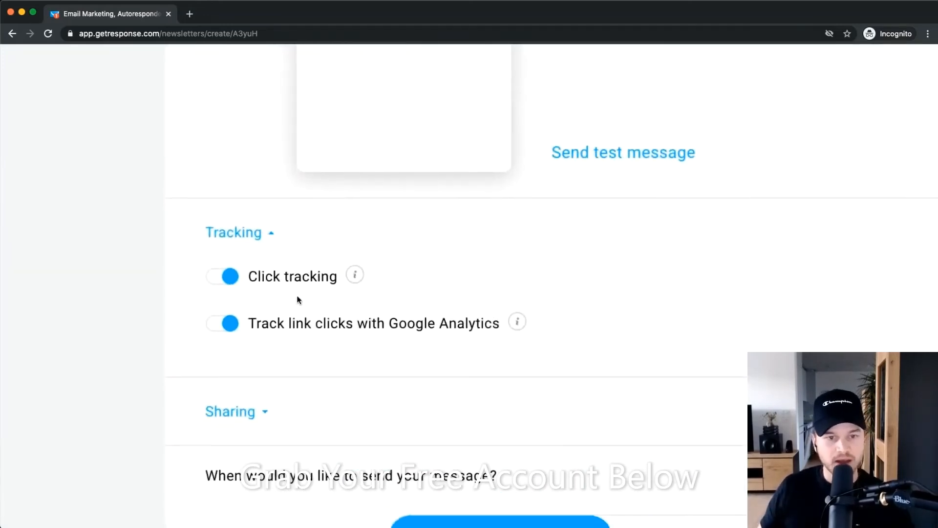
scroll(298, 296, "down", 2)
scroll(274, 283, "down", 2)
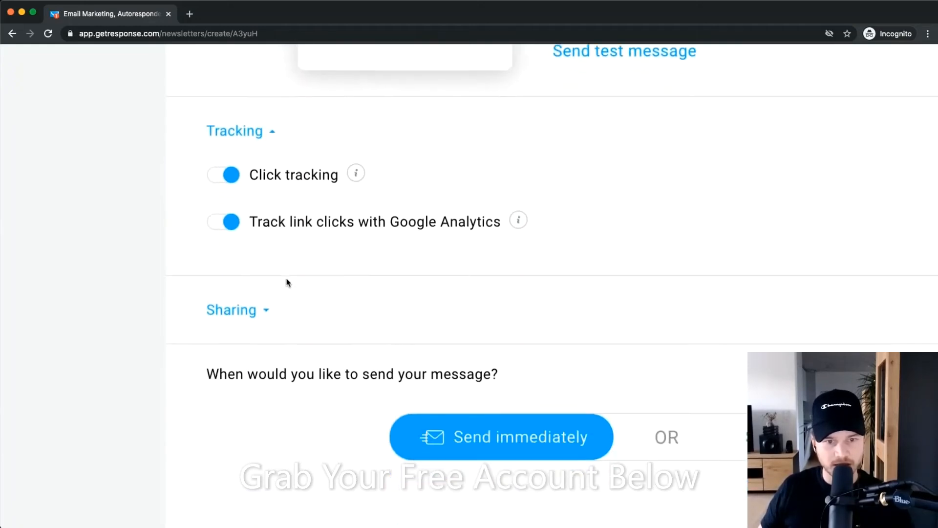
scroll(421, 278, "down", 3)
scroll(399, 258, "down", 2)
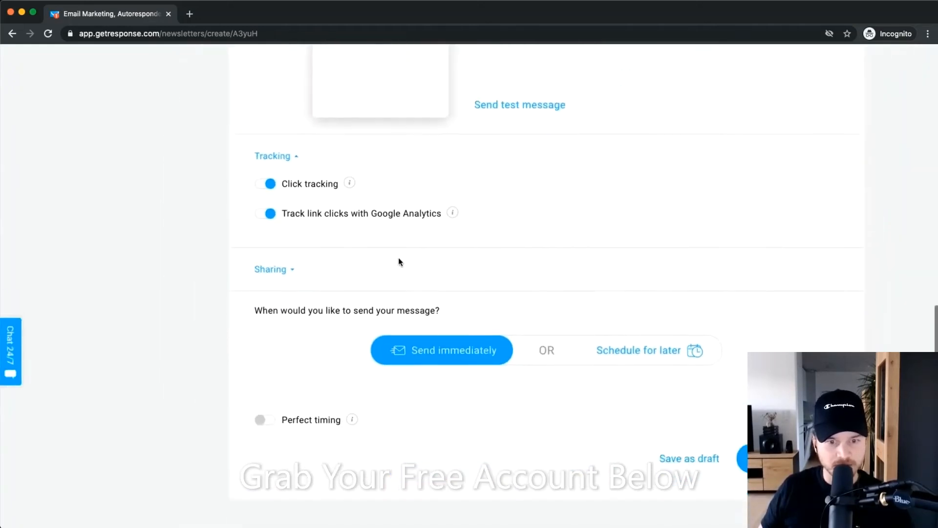
scroll(402, 274, "down", 2)
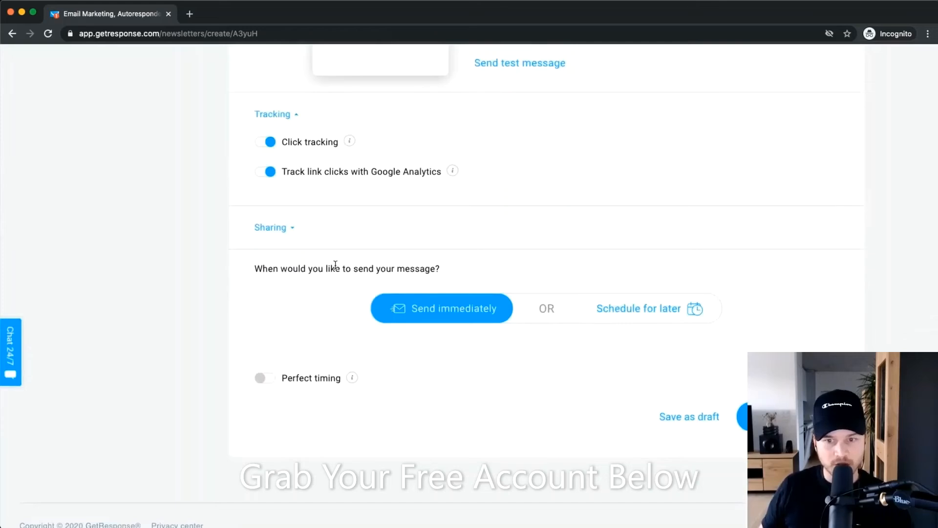
scroll(335, 265, "up", 2)
scroll(562, 335, "down", 1)
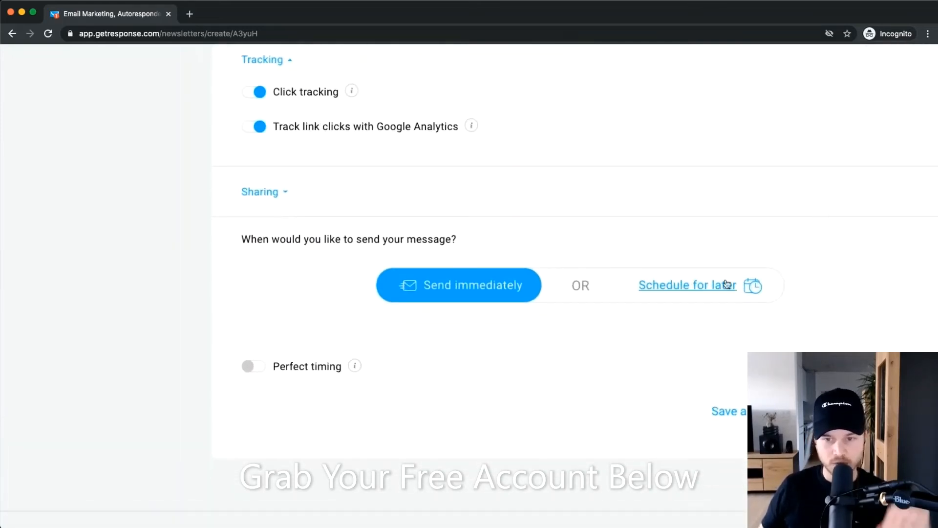
Keep Send immediately after trying Schedule for later, and switch Perfect timing on.
left_click(699, 289)
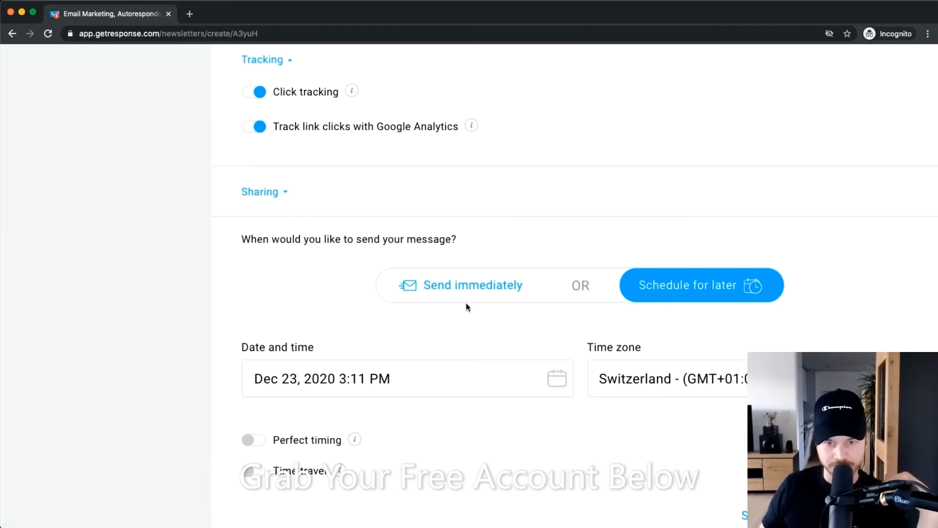
left_click(473, 289)
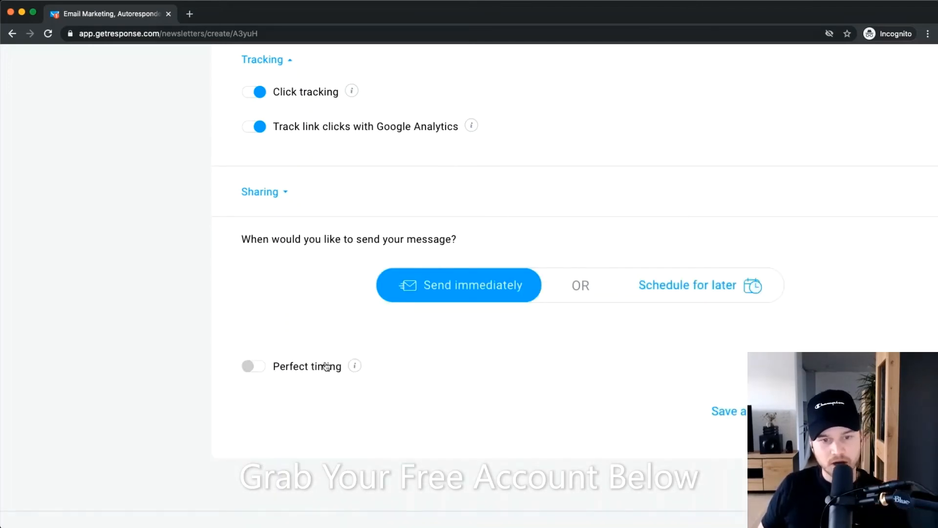
left_click(205, 370)
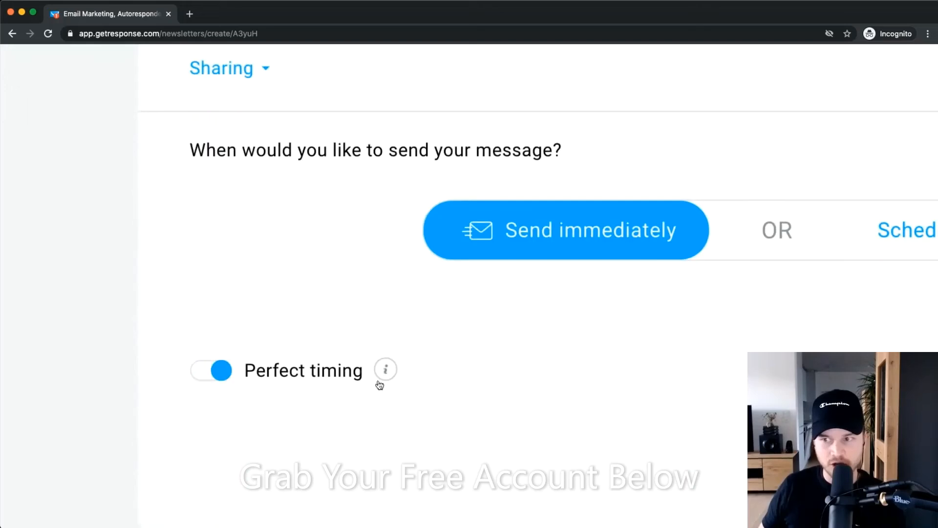
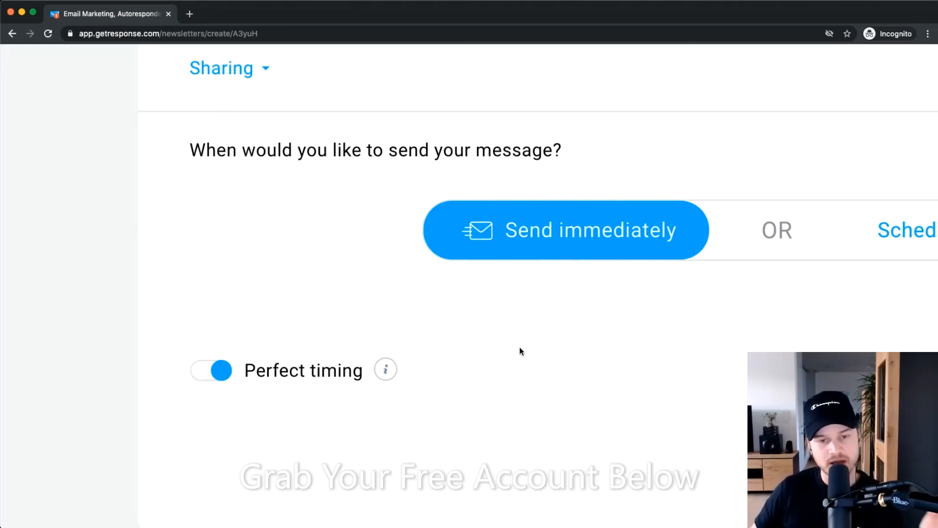
Scroll to the bottom of the settings and send the newsletter immediately with Send message.
scroll(529, 363, "down", 7)
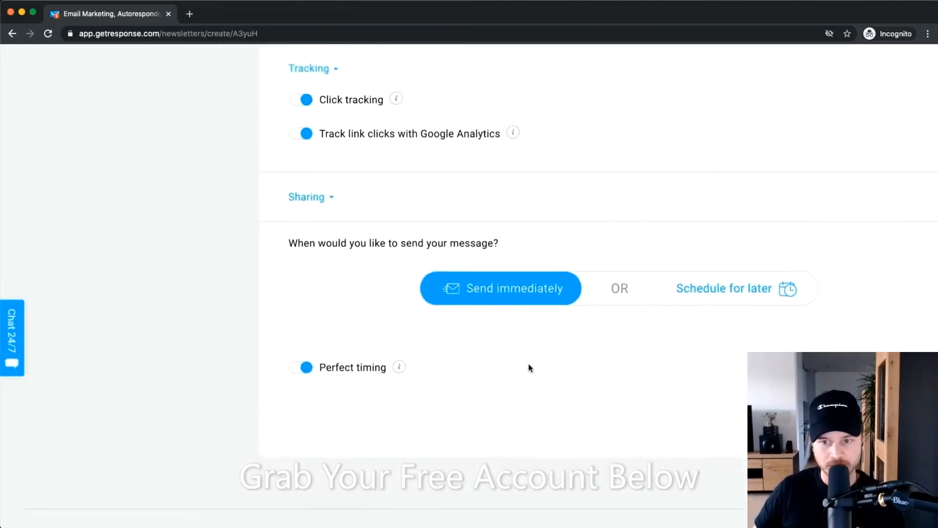
scroll(563, 379, "right", 1)
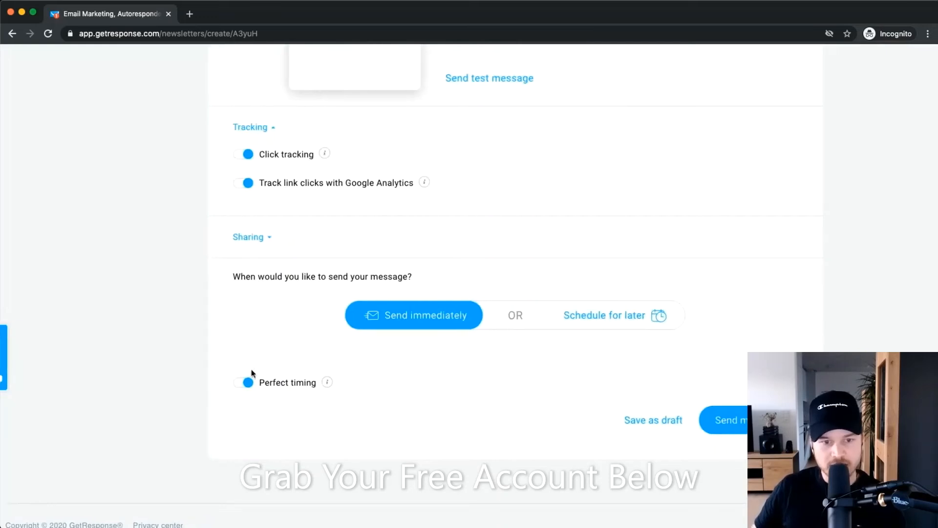
scroll(689, 399, "right", 1)
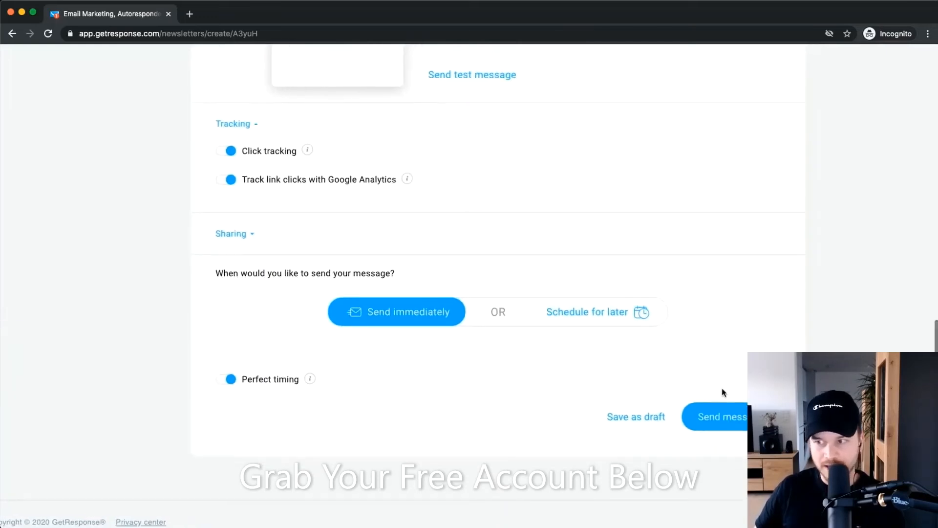
left_click(714, 416)
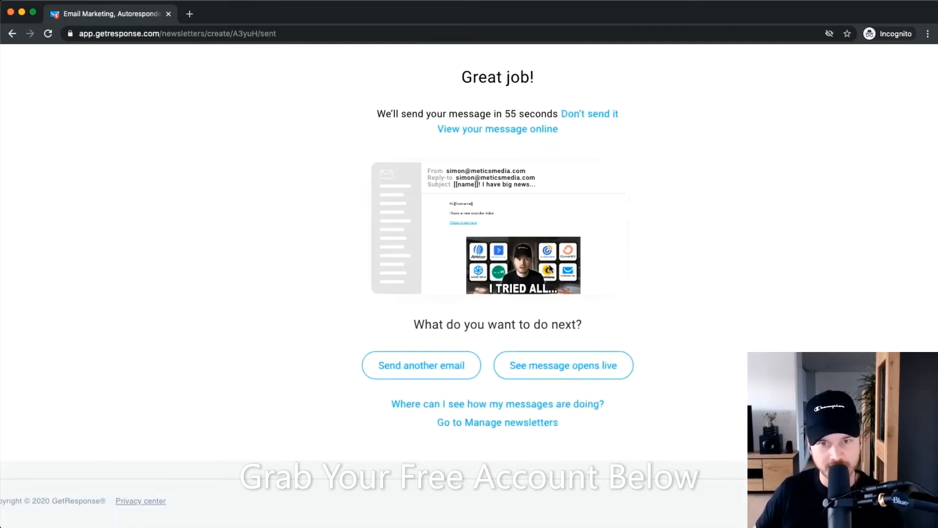
Cancel the pending newsletter send with Don't send it on the Great job! page.
scroll(494, 119, "up", 5)
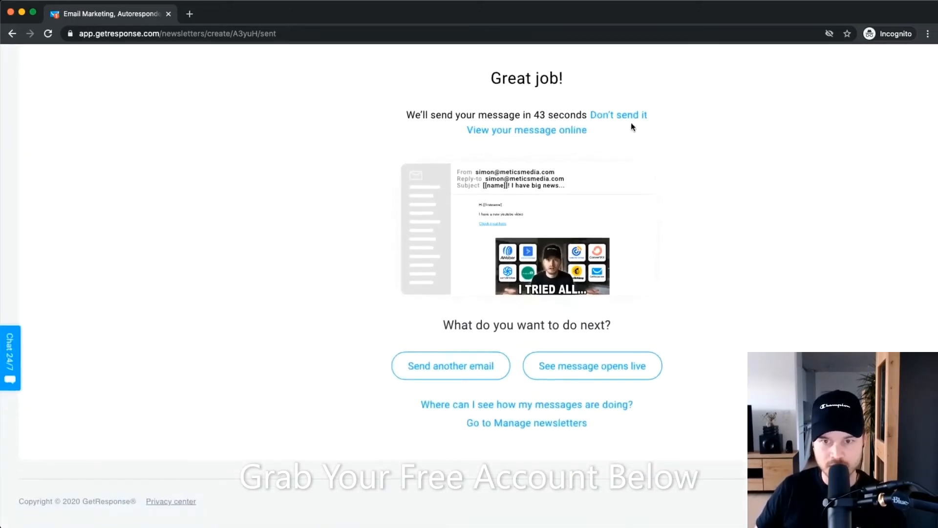
left_click(617, 117)
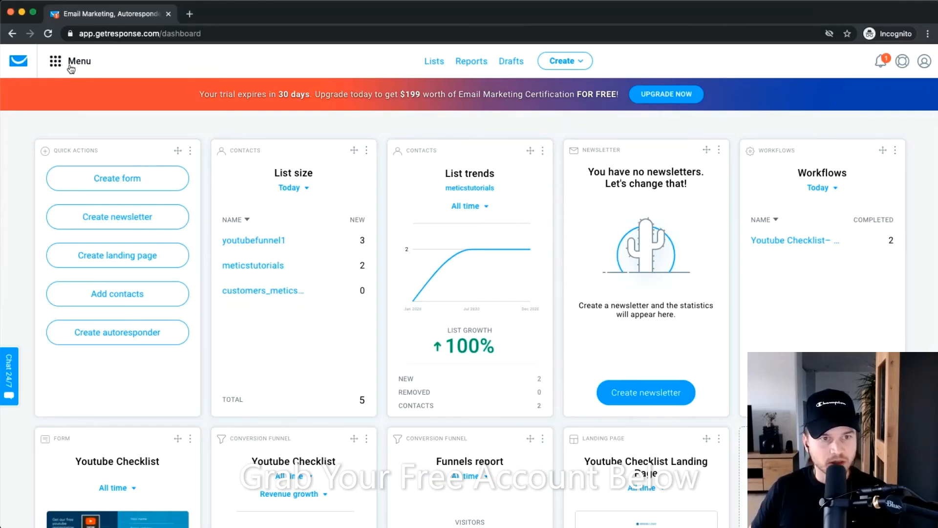
Go to Autoresponders from the menu and start a new autoresponder with Create autoresponder.
left_click(53, 60)
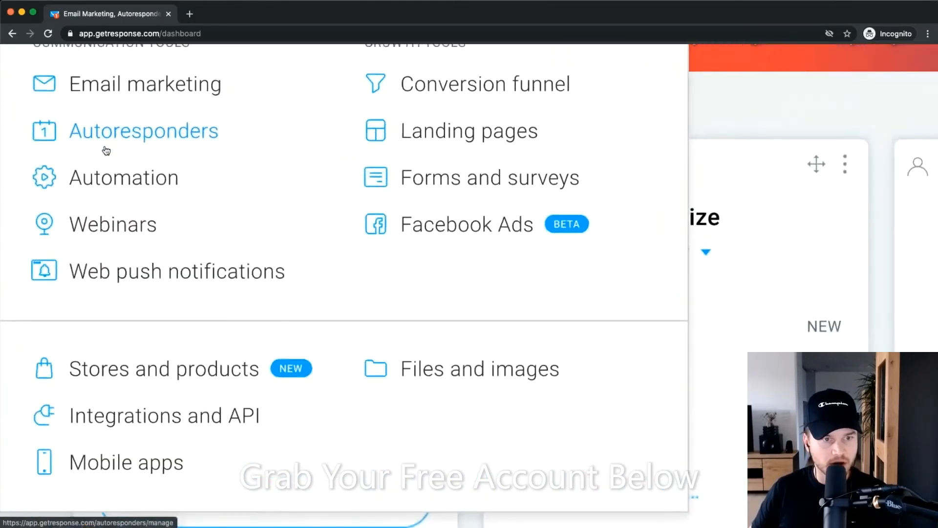
left_click(49, 134)
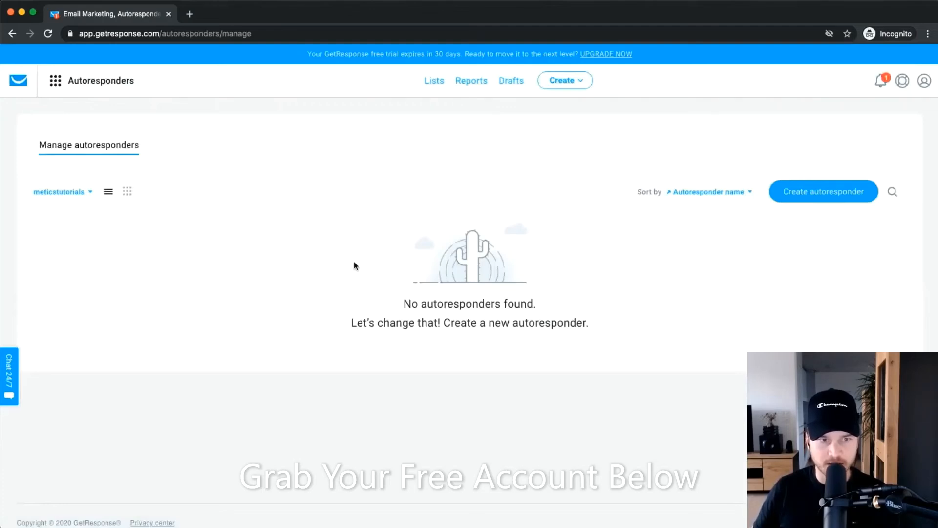
left_click(824, 195)
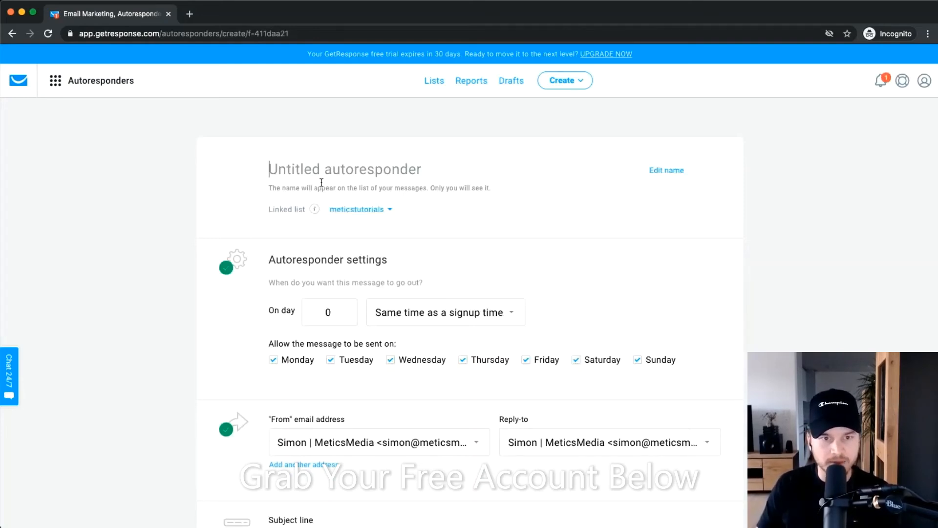
Name the autoresponder 'Welcome Email Series (New Blog Readers)'.
type("Welcome ")
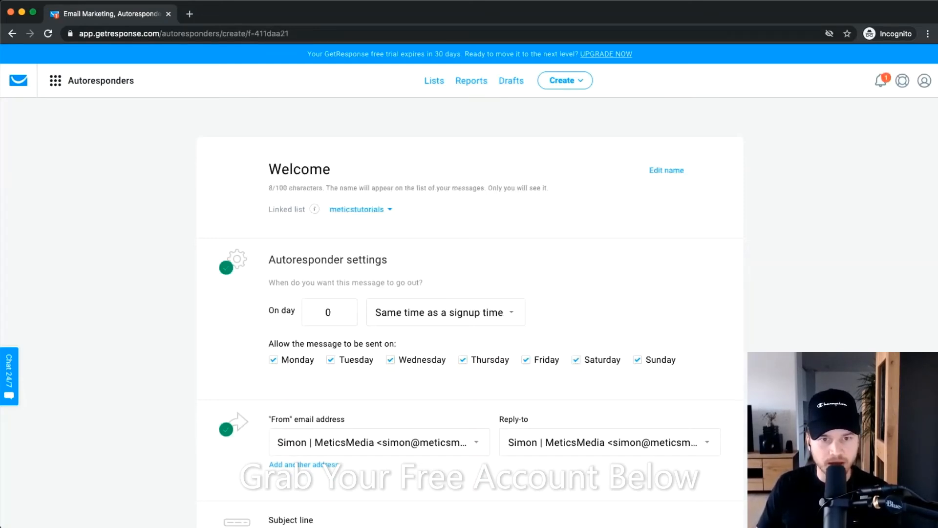
type("S")
key("BackSpace")
type("Email A")
key("BackSpace")
type("Series")
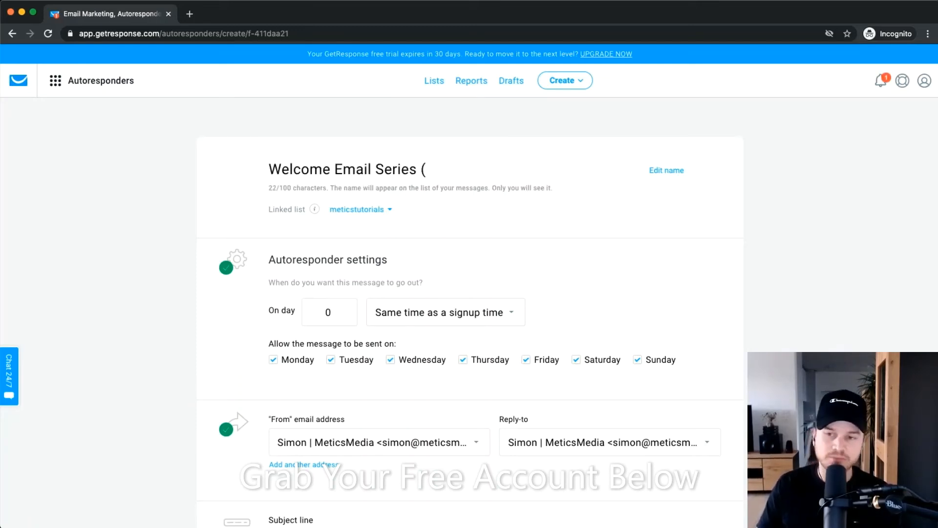
type(" (New Blo")
key("BackSpace")
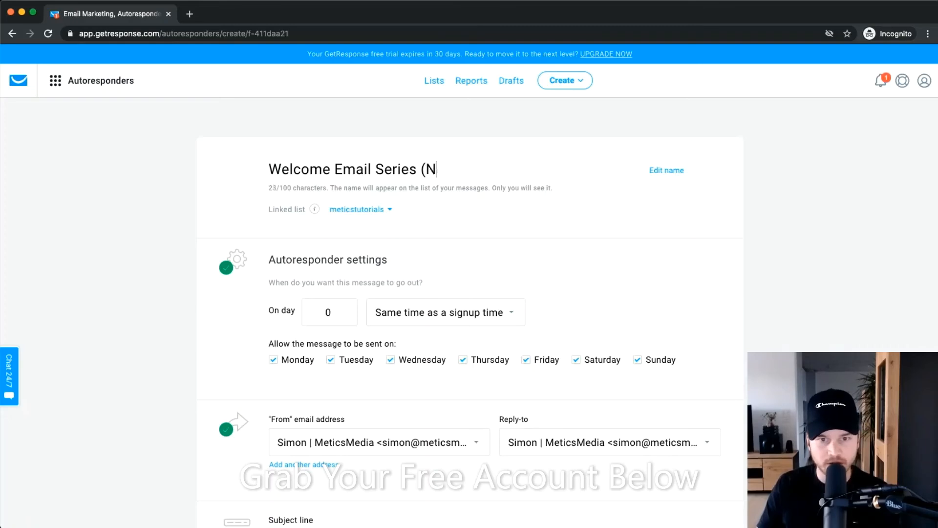
type("ew Blog Reea")
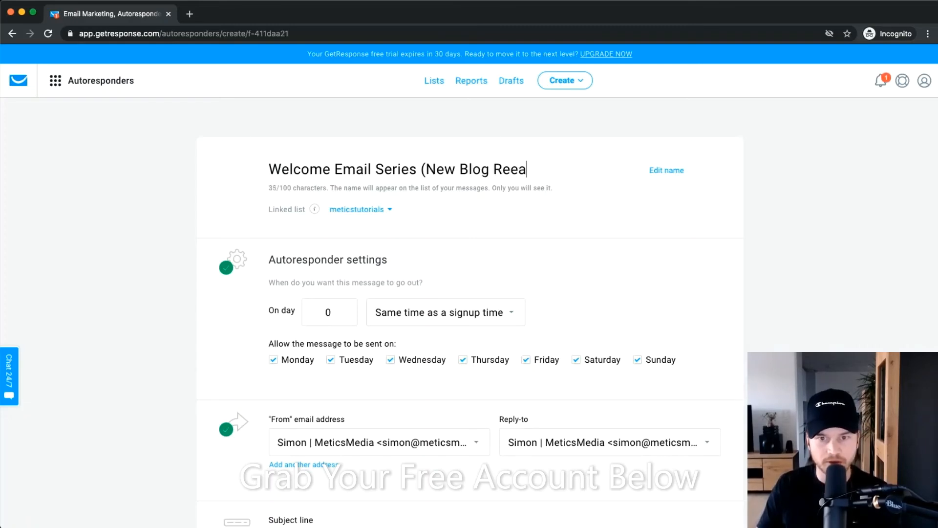
key("BackSpace")
key("BackSpace")
type("aders")
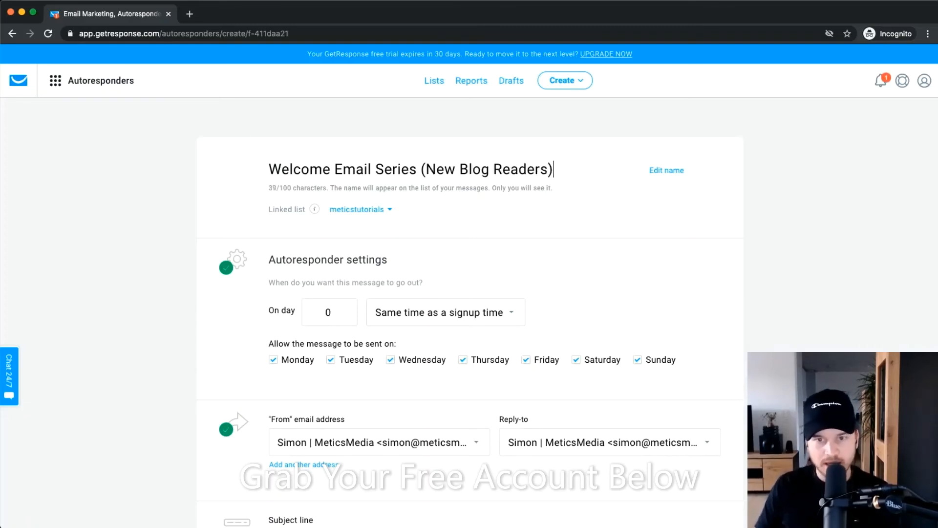
Keep meticstutorials selected as the autoresponder's linked list.
scroll(437, 260, "down", 2)
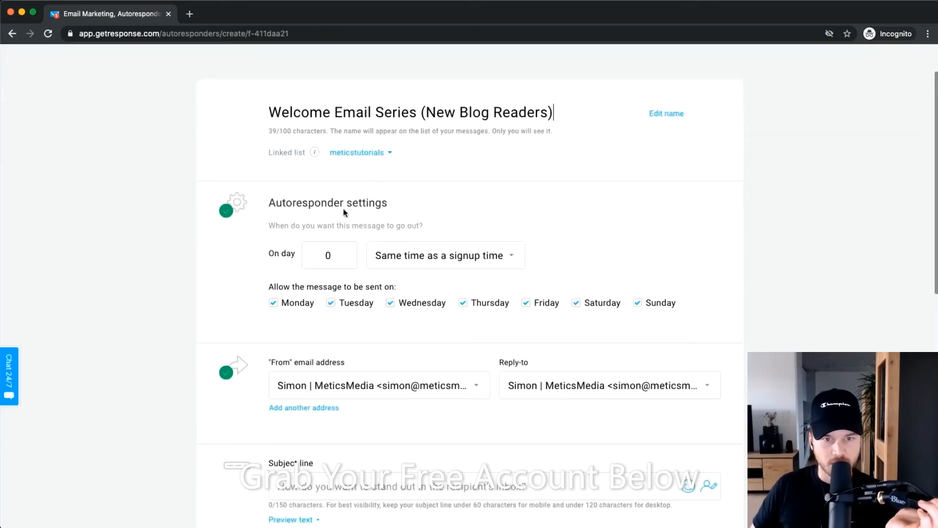
scroll(389, 157, "up", 5)
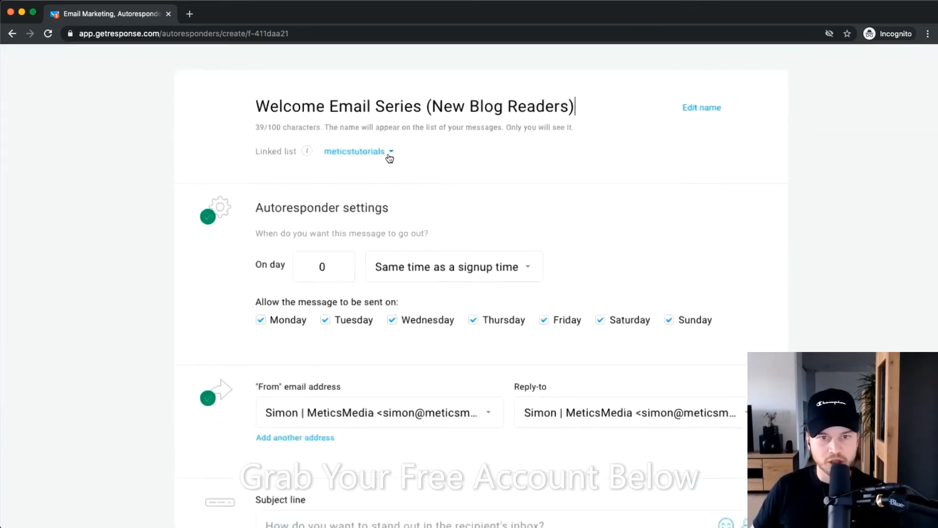
scroll(293, 165, "left", 2)
scroll(413, 179, "up", 2)
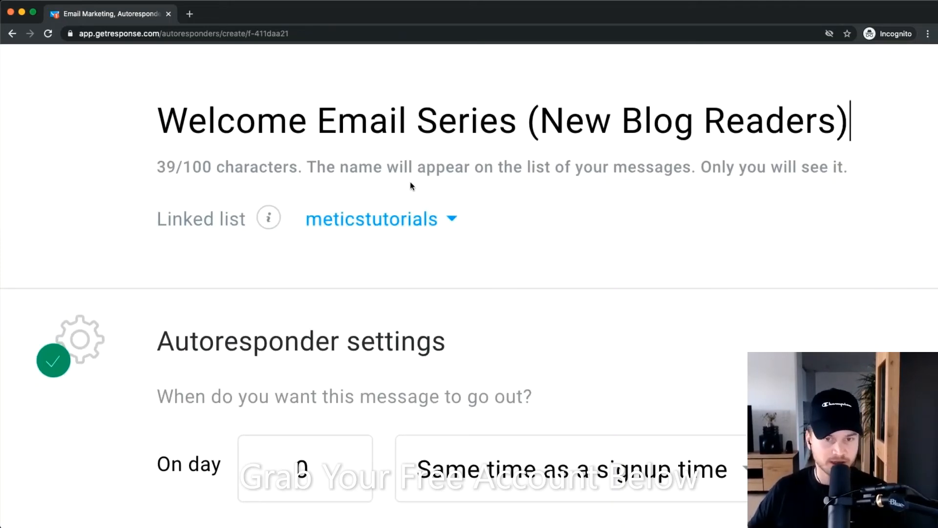
left_click(390, 230)
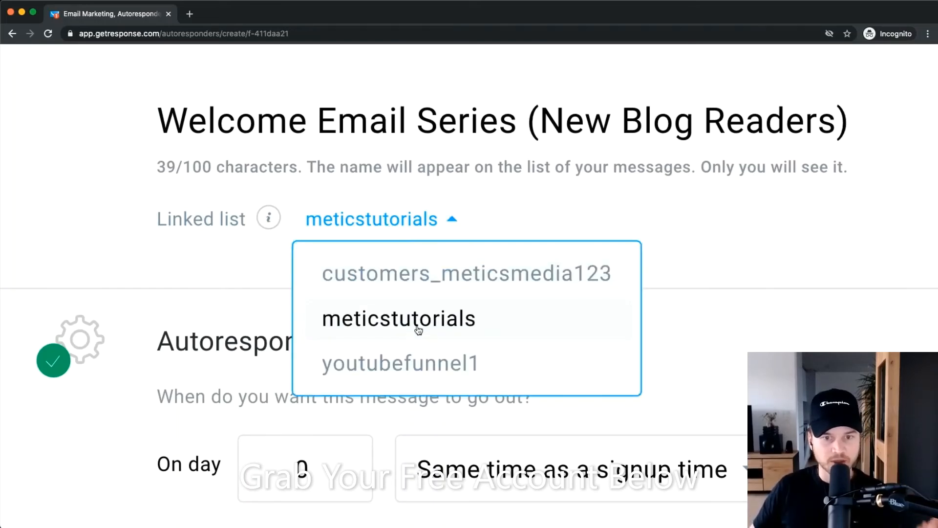
left_click(402, 319)
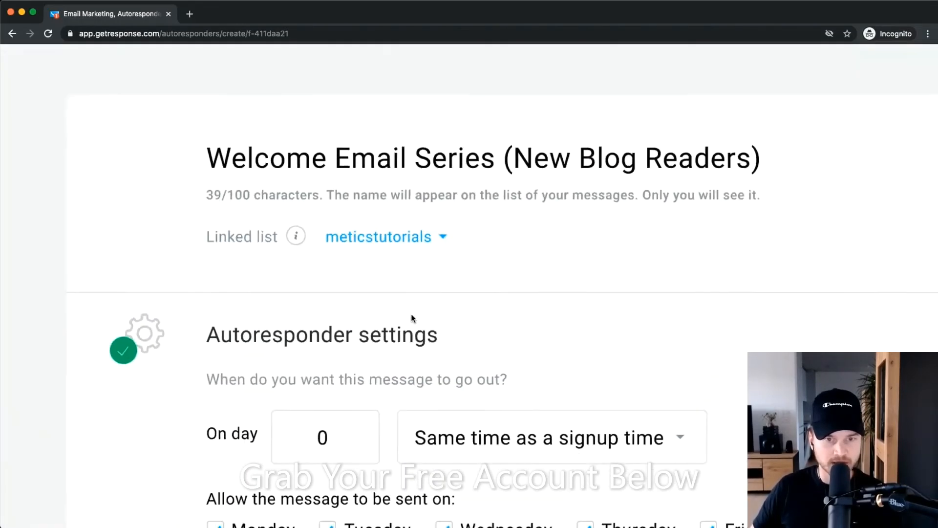
scroll(443, 259, "down", 1)
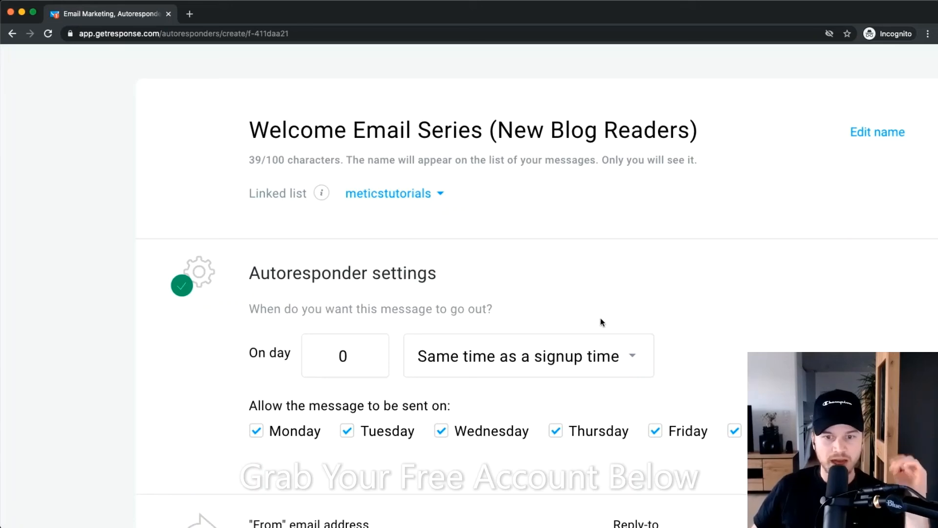
Select and edit the On day value, leaving it at day 0.
scroll(286, 249, "down", 3)
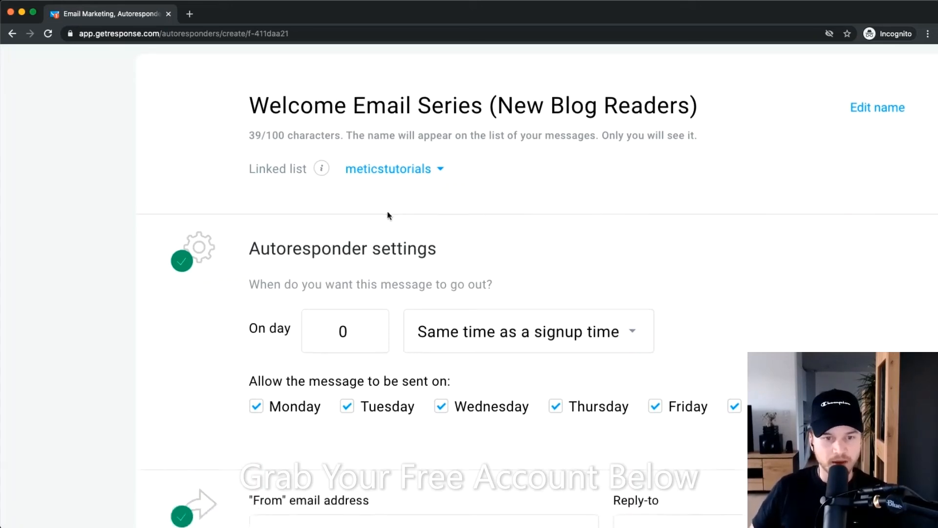
scroll(509, 202, "right", 2)
scroll(342, 278, "down", 2)
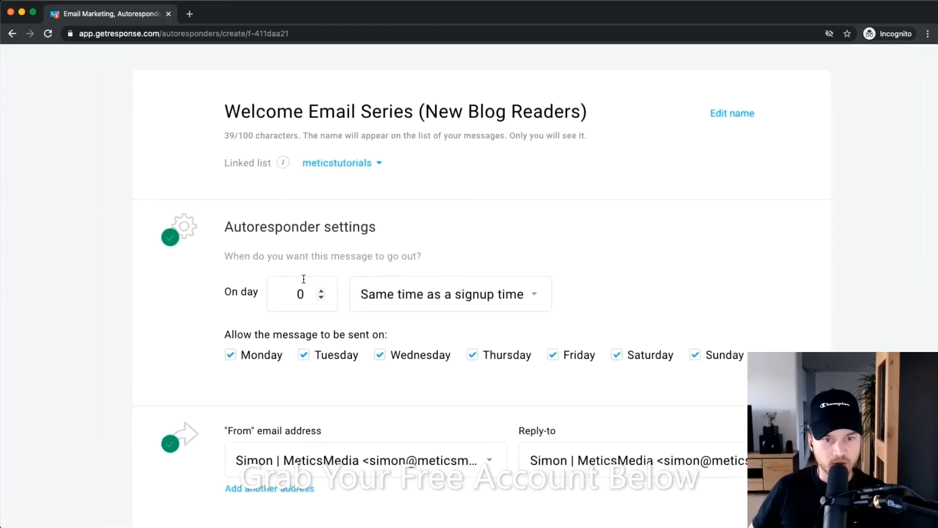
scroll(296, 289, "up", 5)
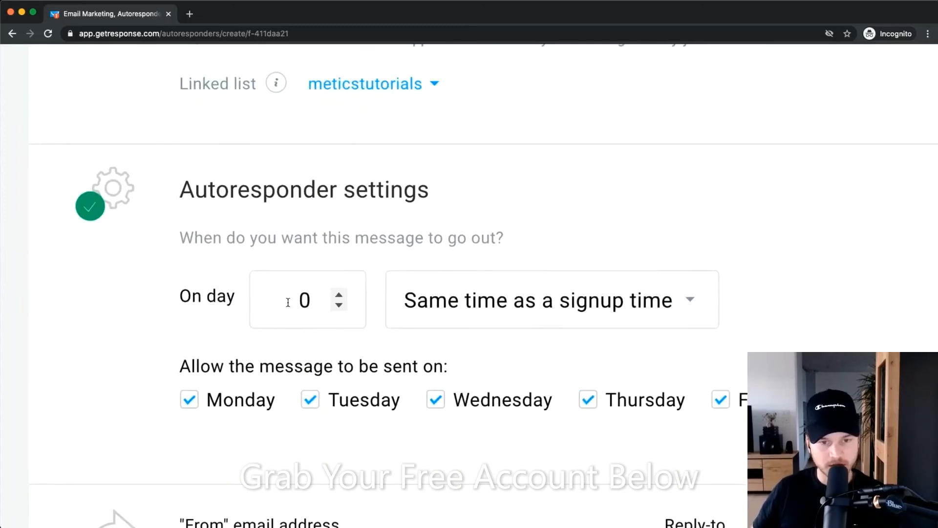
left_click_drag(284, 302, 362, 301)
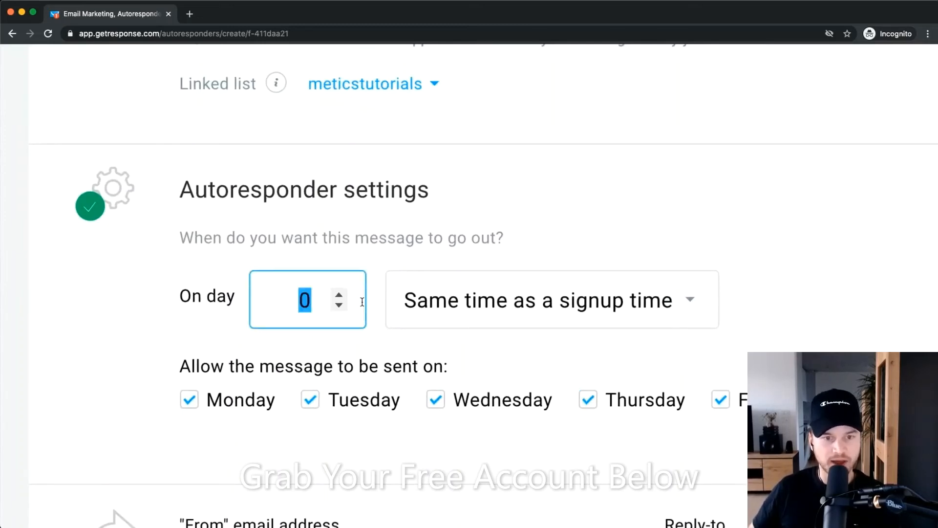
left_click(270, 301)
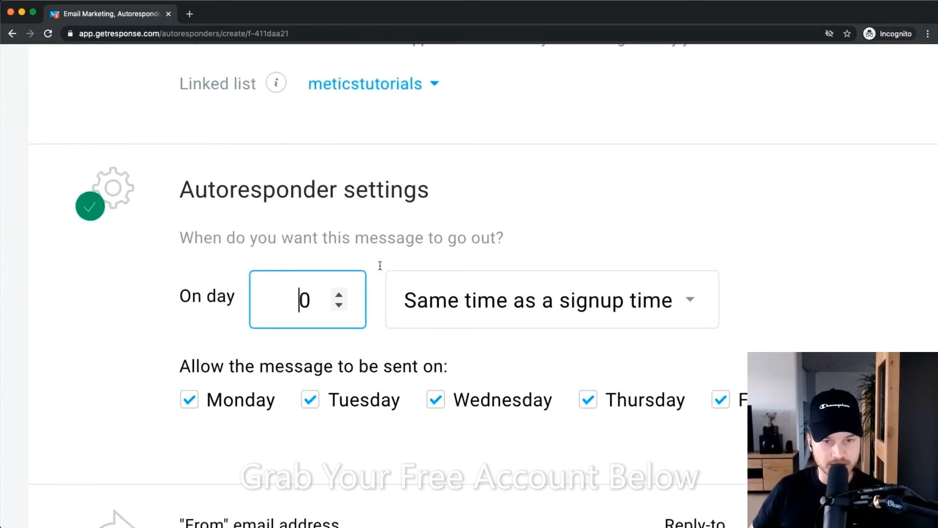
left_click_drag(311, 302, 362, 298)
left_click(284, 306)
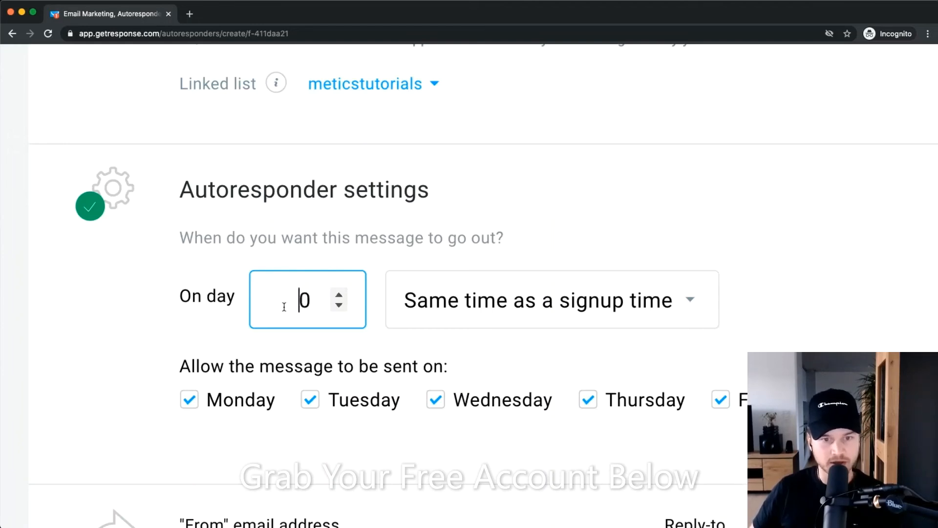
left_click_drag(284, 306, 399, 298)
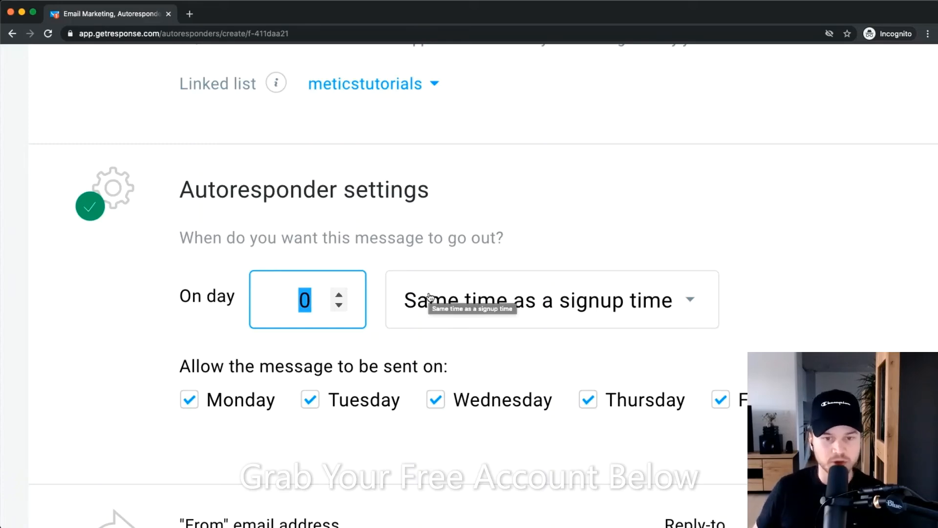
Toggle Saturday and Sunday in the allowed days, ending with all seven days allowed.
scroll(433, 373, "down", 5)
scroll(489, 404, "up", 5)
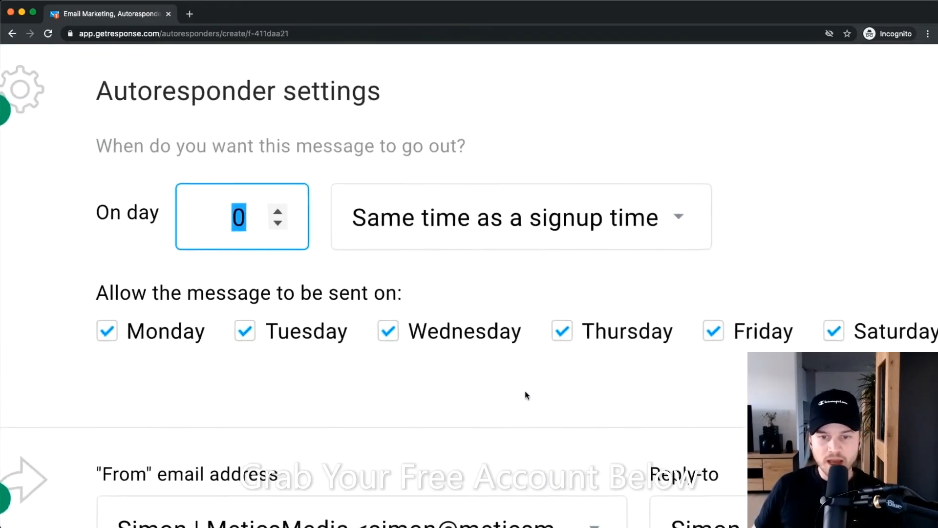
scroll(606, 372, "down", 5)
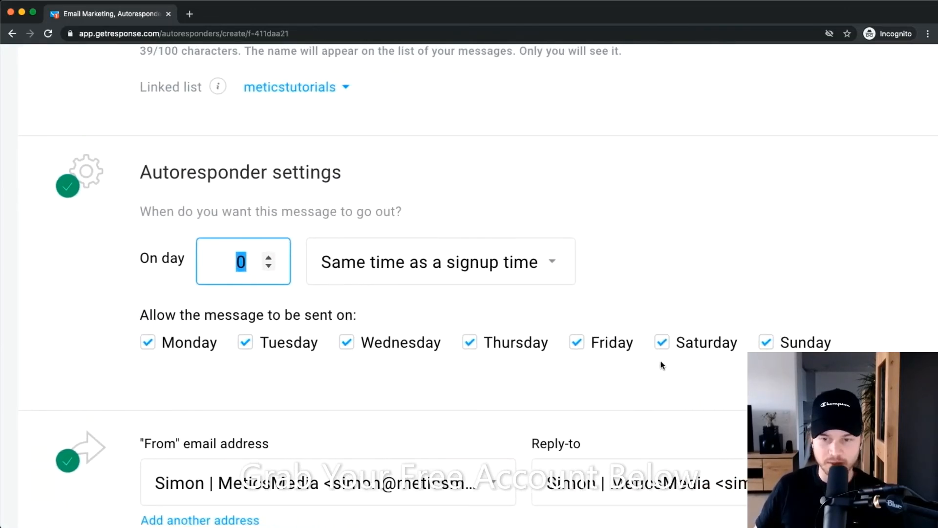
scroll(382, 356, "down", 3)
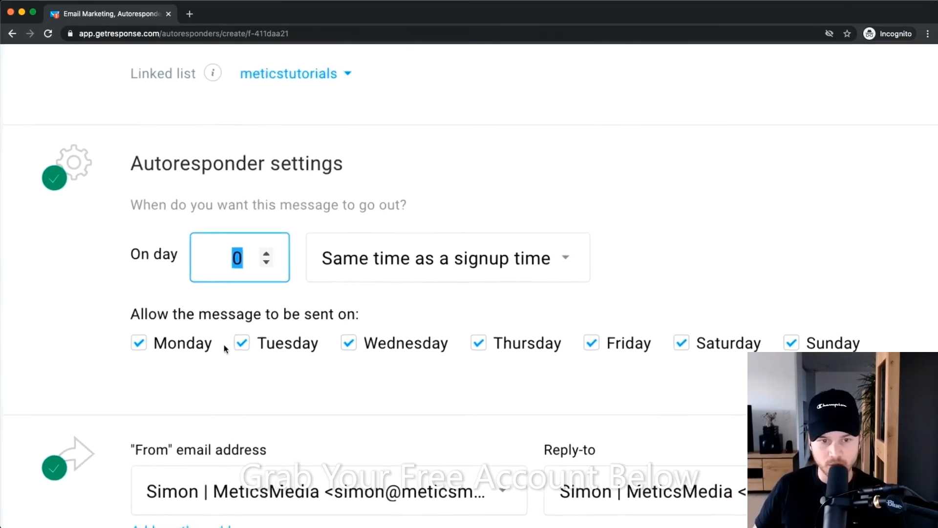
scroll(224, 347, "up", 3)
left_click(733, 342)
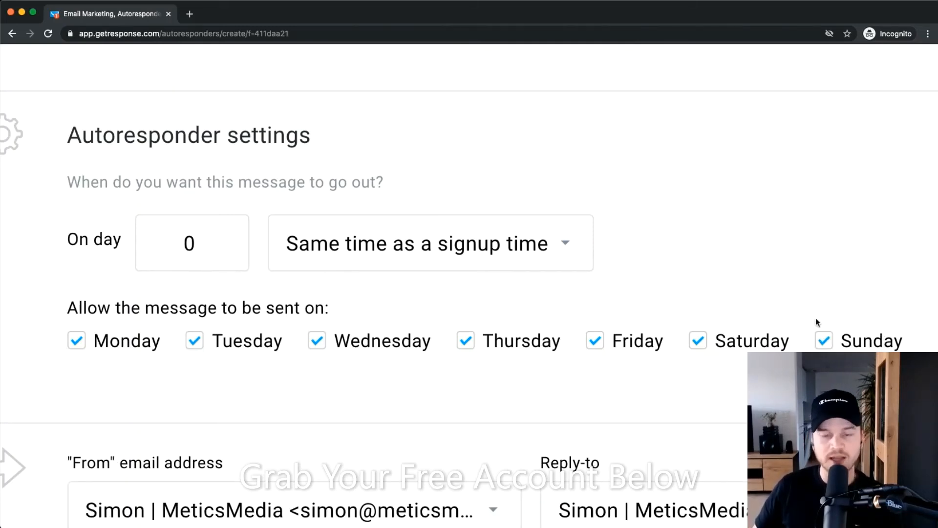
scroll(816, 321, "down", 1)
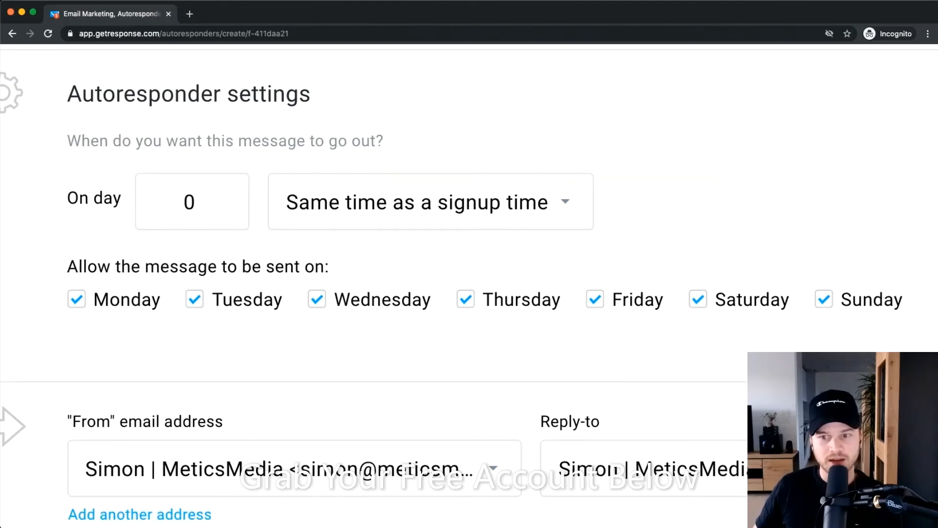
left_click(830, 311)
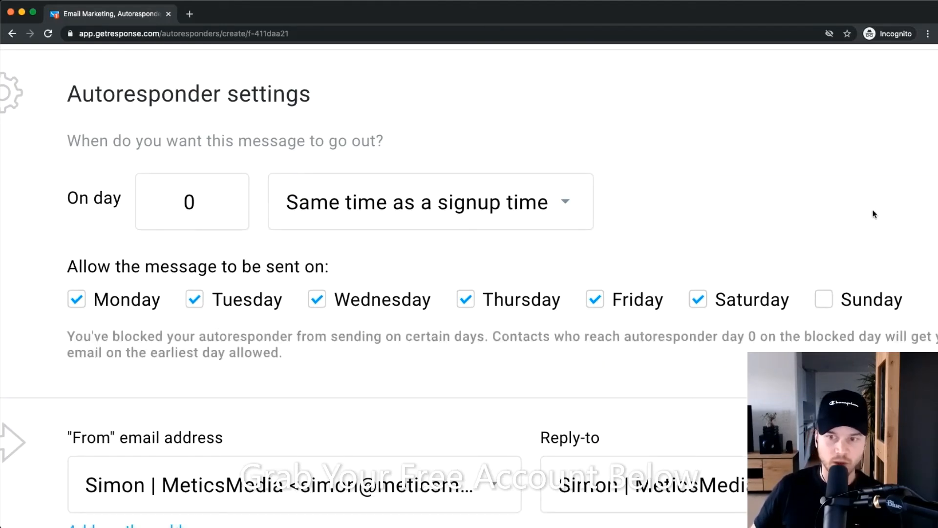
left_click(831, 304)
Choose the sender address from the From email address dropdown.
scroll(484, 160, "down", 3)
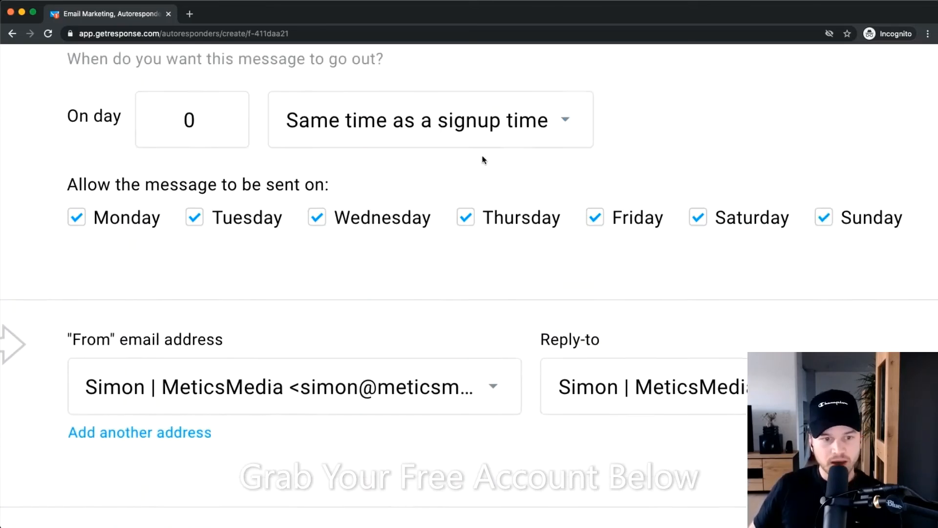
scroll(400, 289, "down", 5)
scroll(304, 435, "up", 3)
scroll(304, 433, "up", 2)
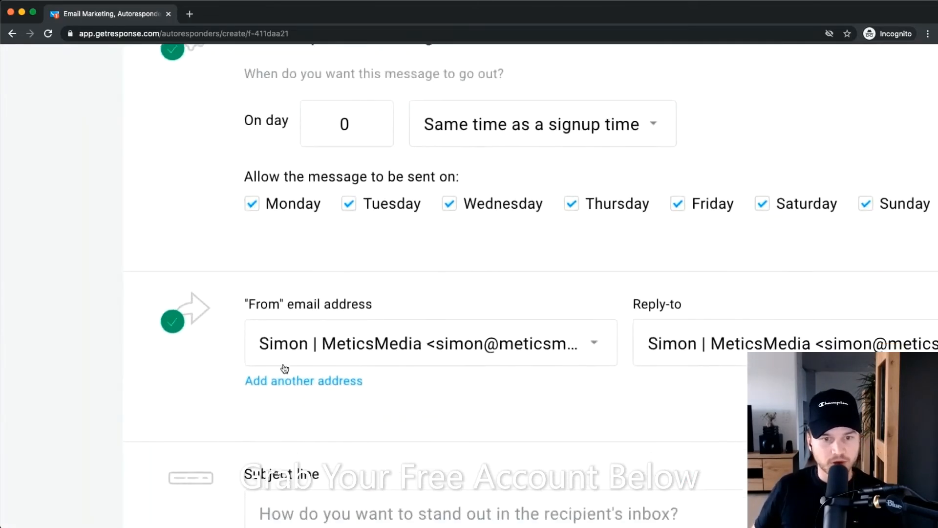
scroll(289, 362, "down", 2)
scroll(733, 307, "right", 1)
scroll(732, 312, "right", 1)
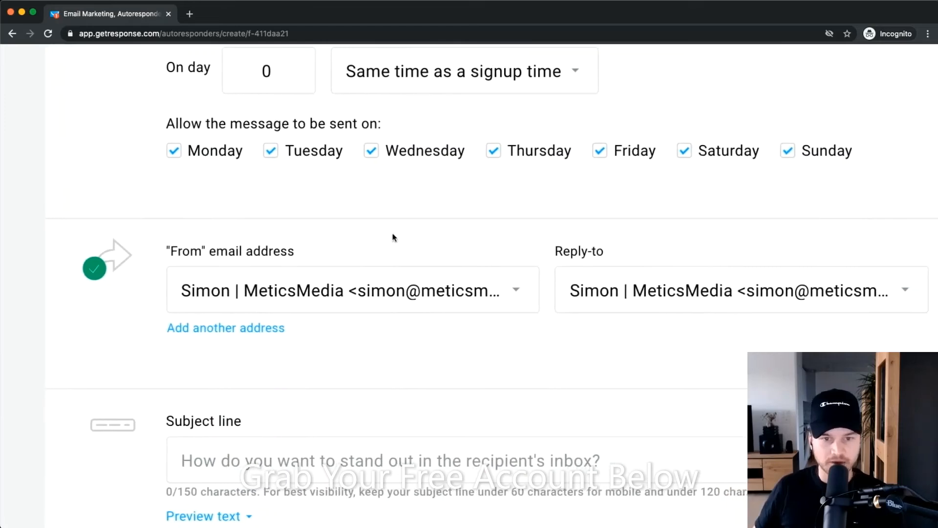
left_click(418, 281)
left_click(330, 399)
scroll(730, 303, "right", 2)
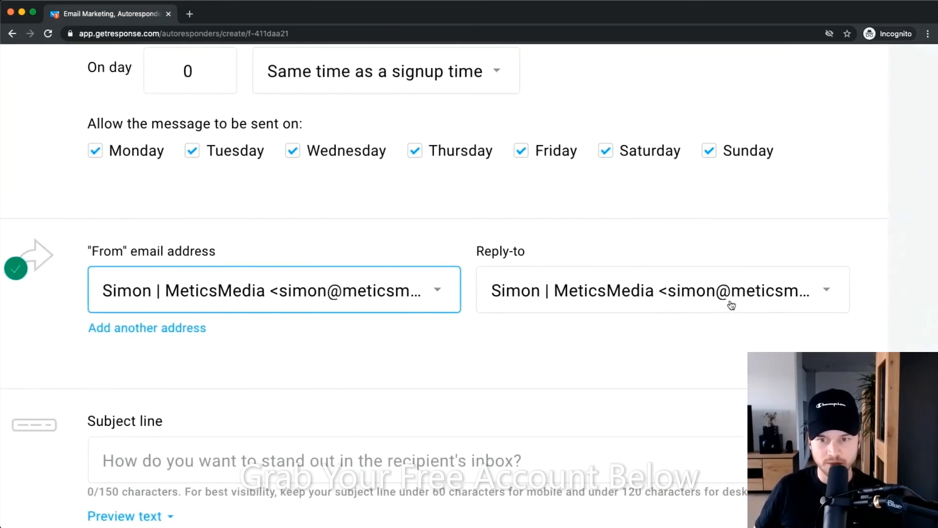
scroll(646, 264, "left", 2)
scroll(499, 211, "down", 4)
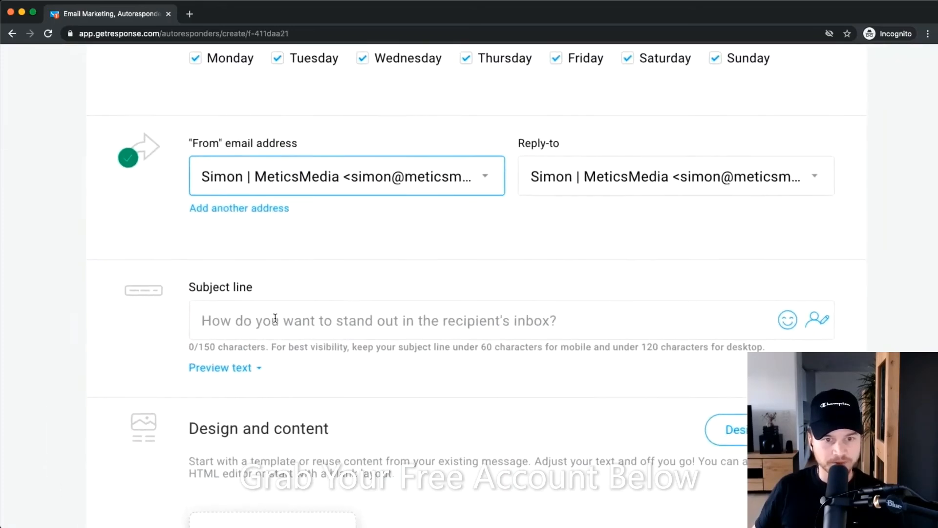
Type 'Welcome to our community' as the subject and insert the [[name]] field.
left_click(438, 311)
type("Welcome to our")
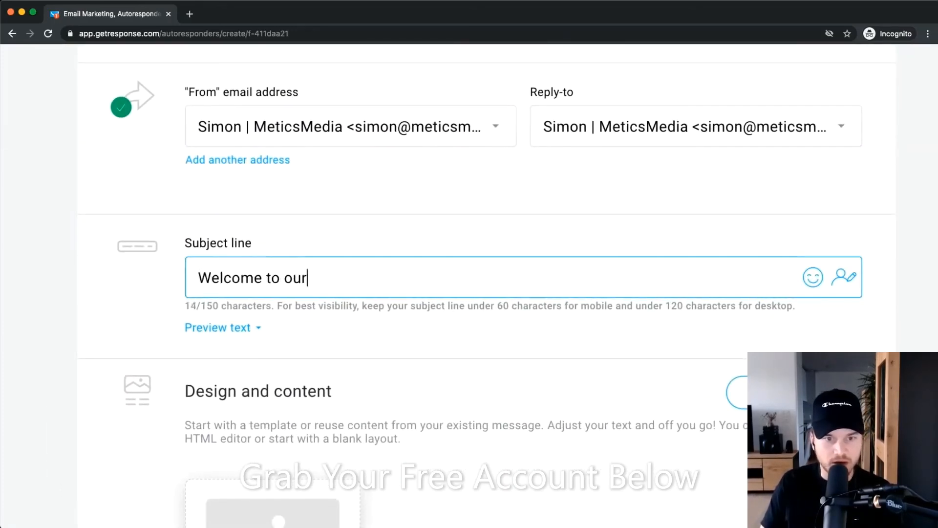
type(" cum")
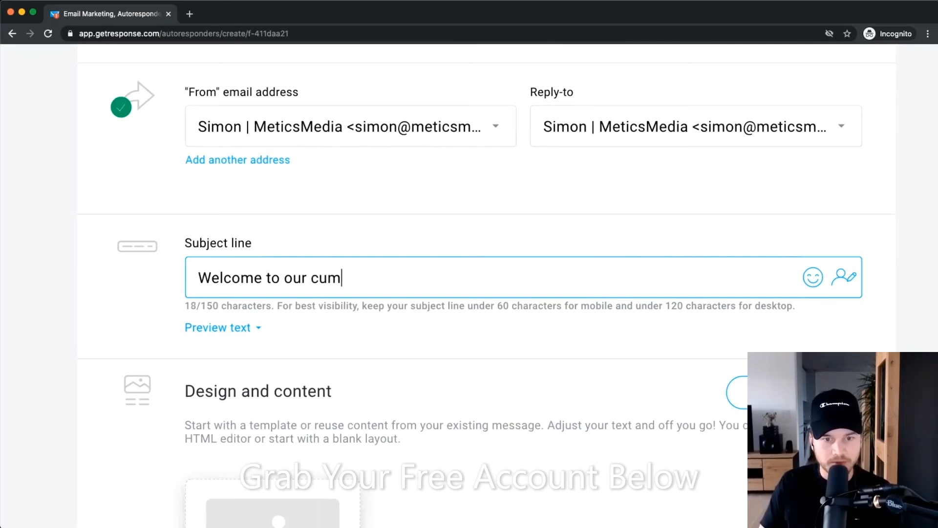
key("BackSpace")
key("BackSpace")
type("ommunity!")
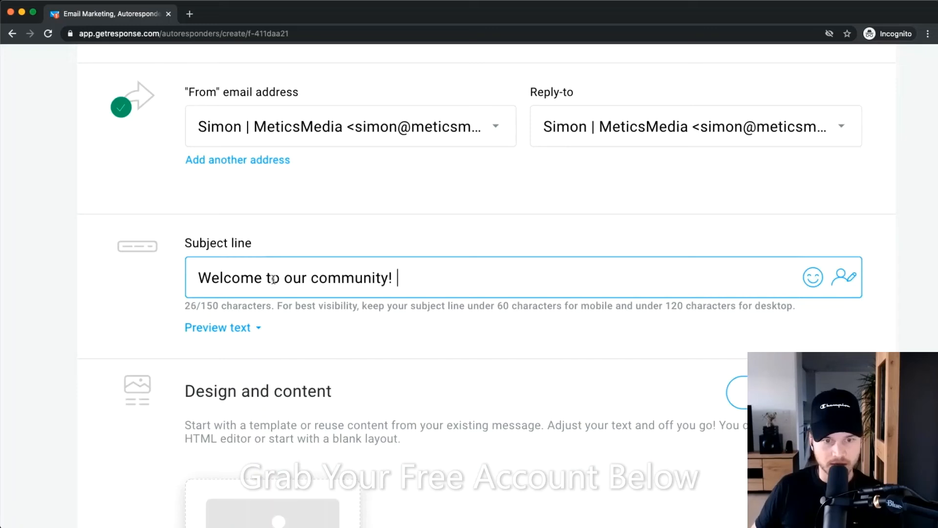
left_click(847, 279)
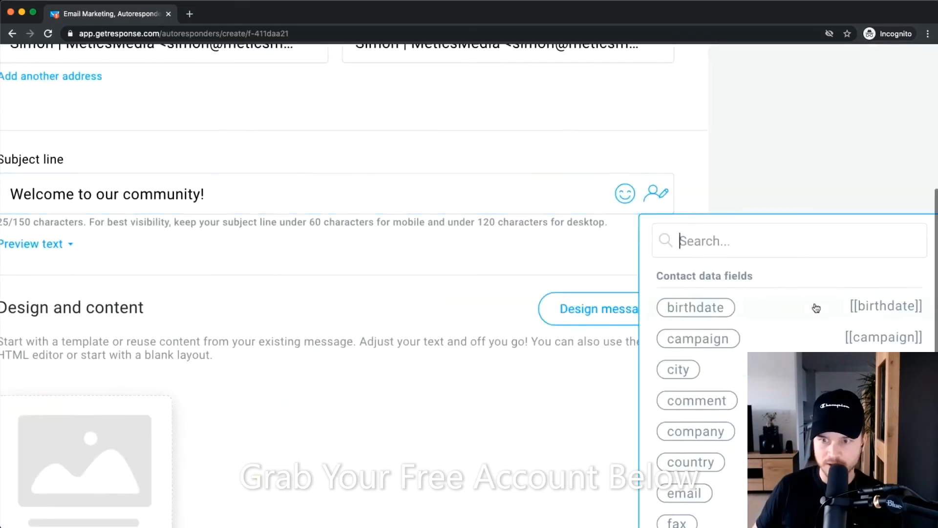
scroll(743, 391, "down", 3)
scroll(743, 383, "down", 5)
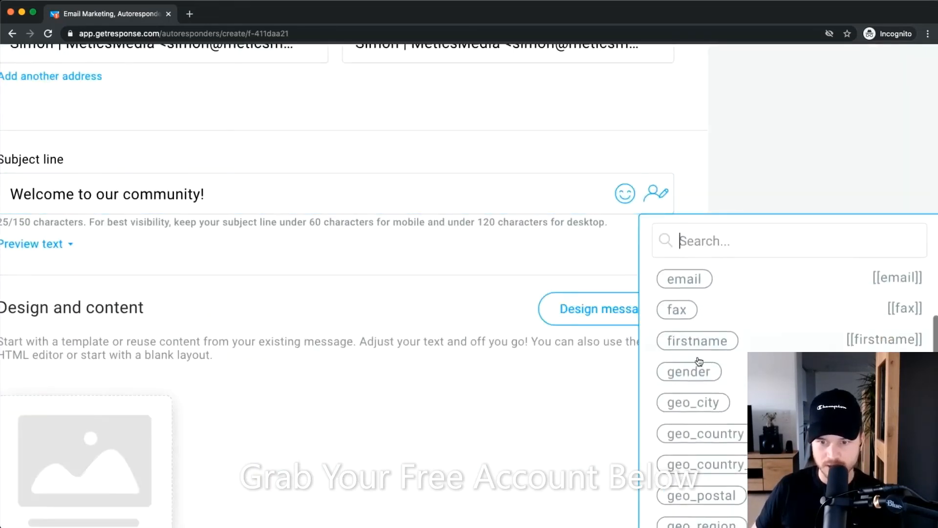
scroll(739, 457, "down", 2)
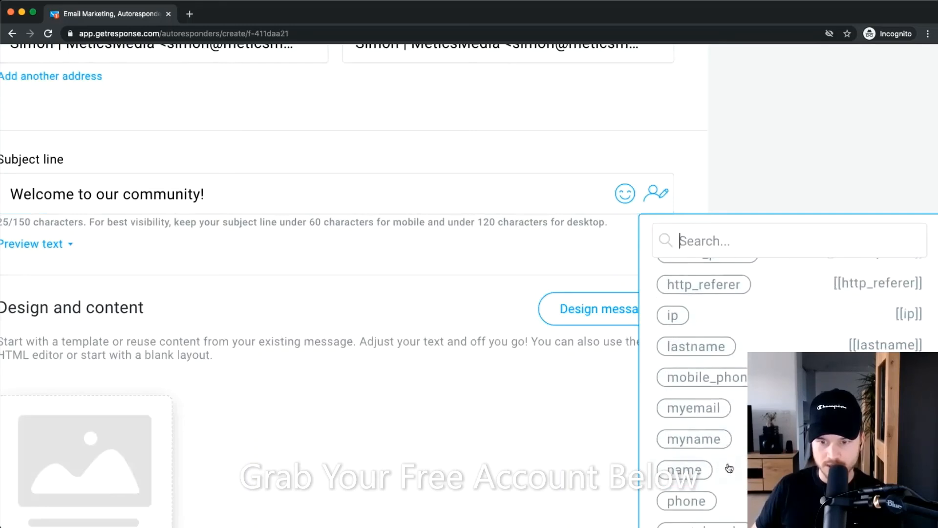
left_click(686, 469)
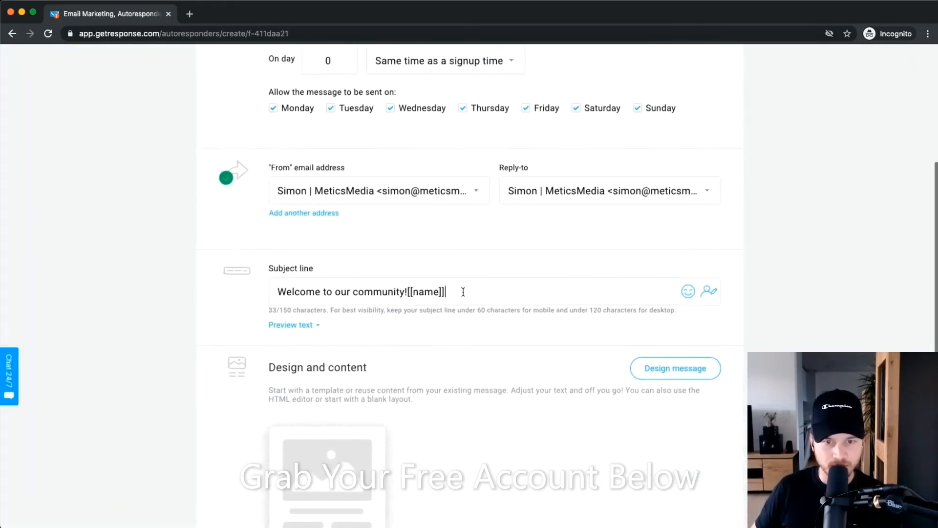
Copy the [[name]] placeholder to the start of the subject, followed by '!'.
left_click_drag(264, 195, 224, 201)
left_click_drag(397, 288, 491, 288)
key("super+c")
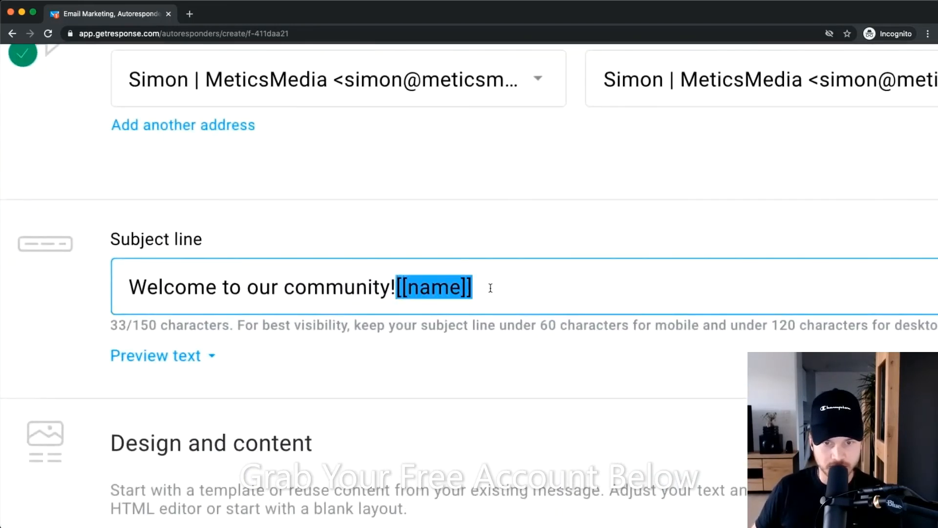
left_click(218, 289)
key("super+v")
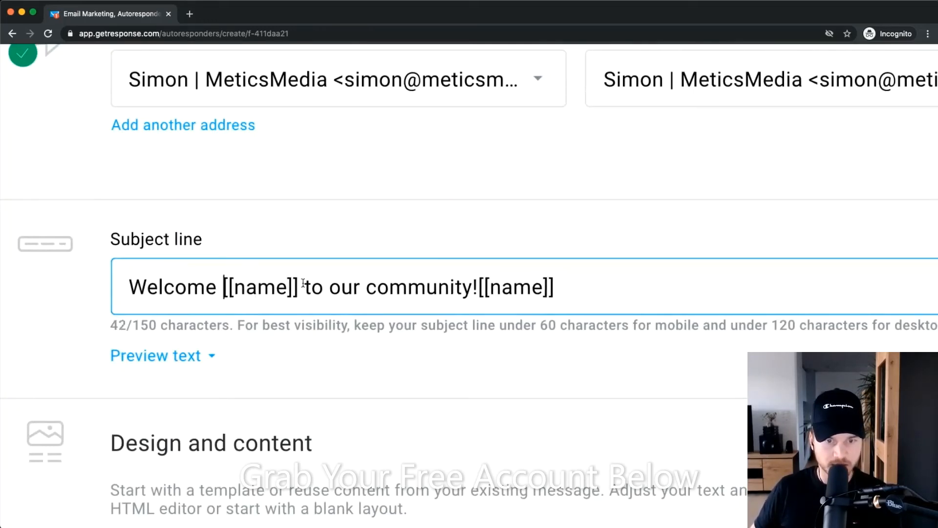
left_click_drag(297, 287, 227, 287)
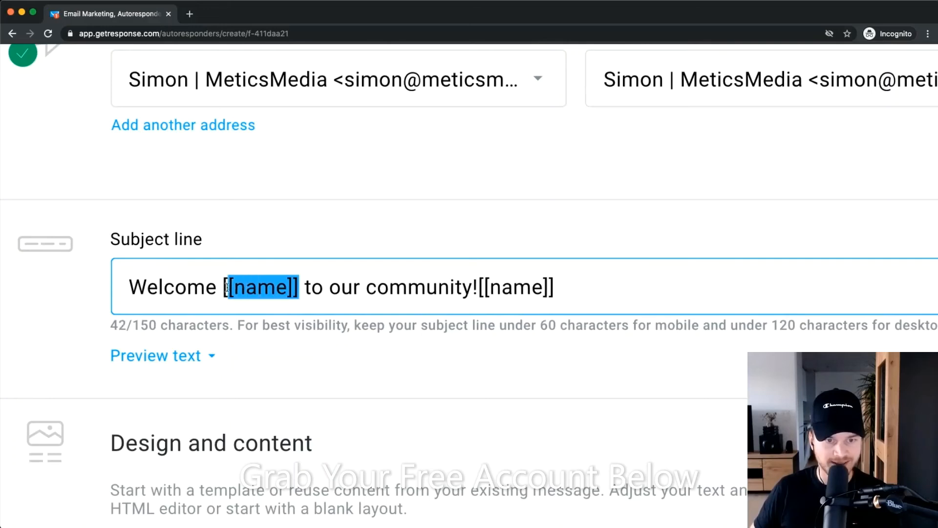
left_click(130, 287)
key("super+v")
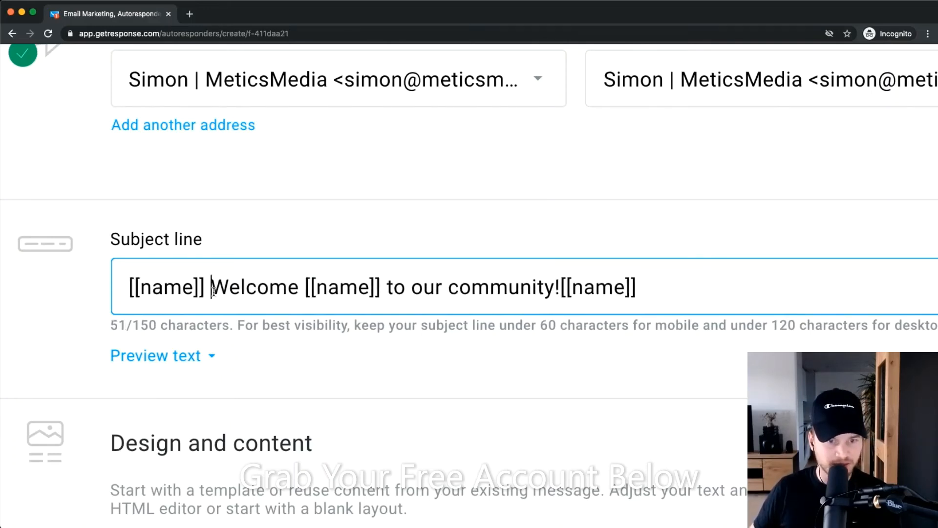
key("BackSpace")
type("!")
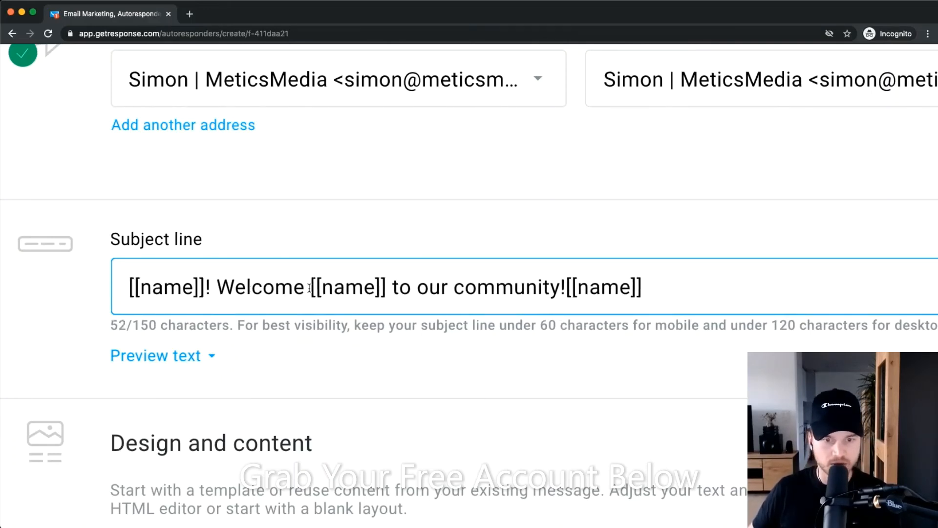
Delete the extra [[name]] placeholders, leaving '[[name]]! Welcome to our community!'.
left_click_drag(309, 288, 378, 288)
key("BackSpace")
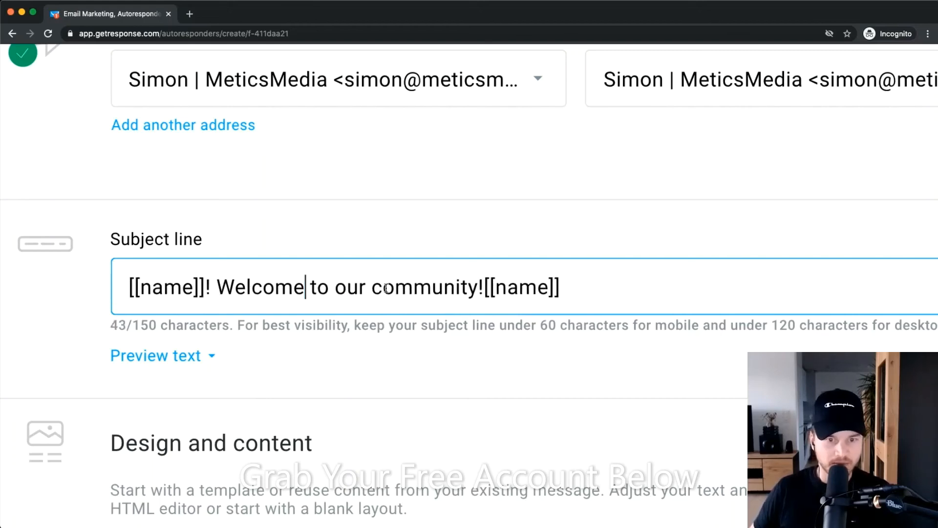
left_click_drag(484, 288, 601, 292)
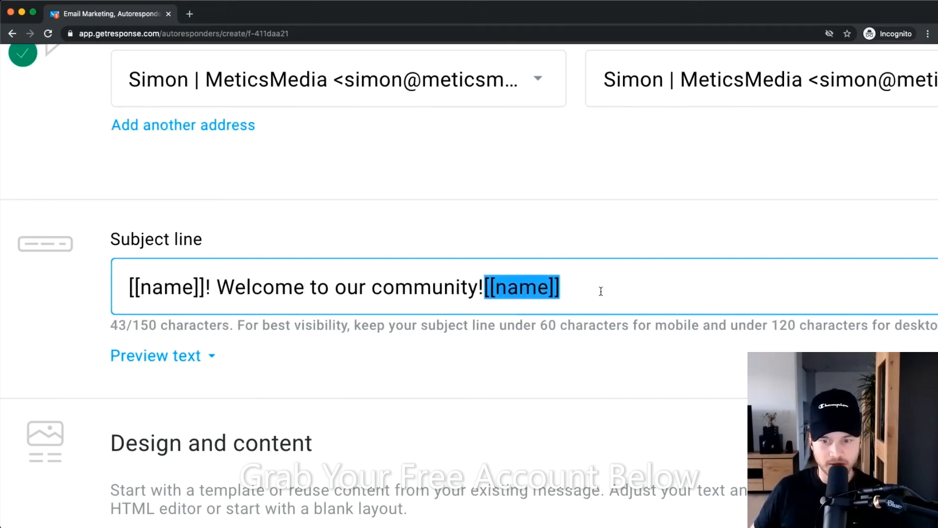
key("BackSpace")
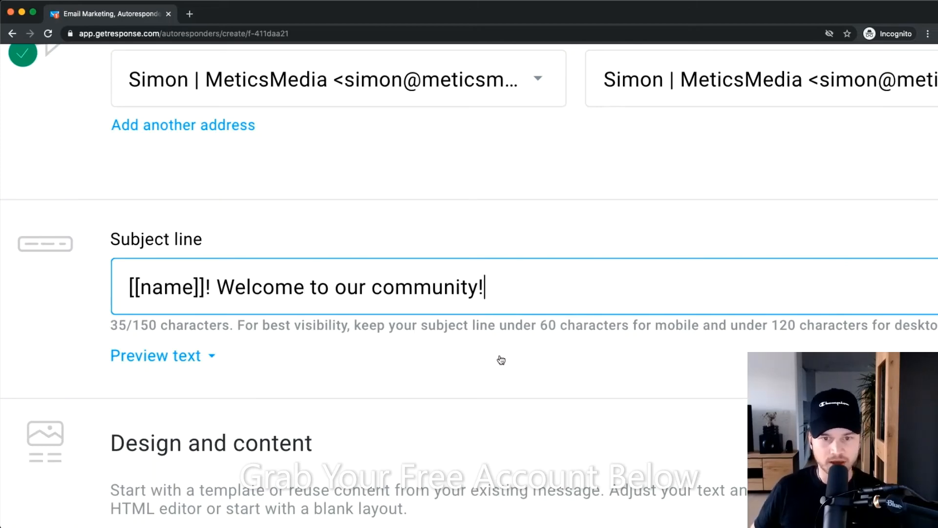
scroll(503, 364, "down", 4)
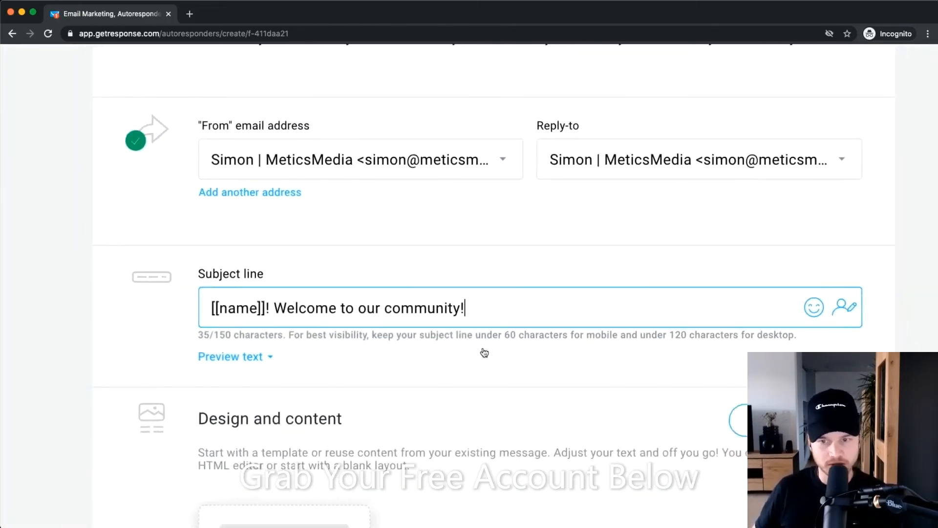
scroll(361, 303, "down", 4)
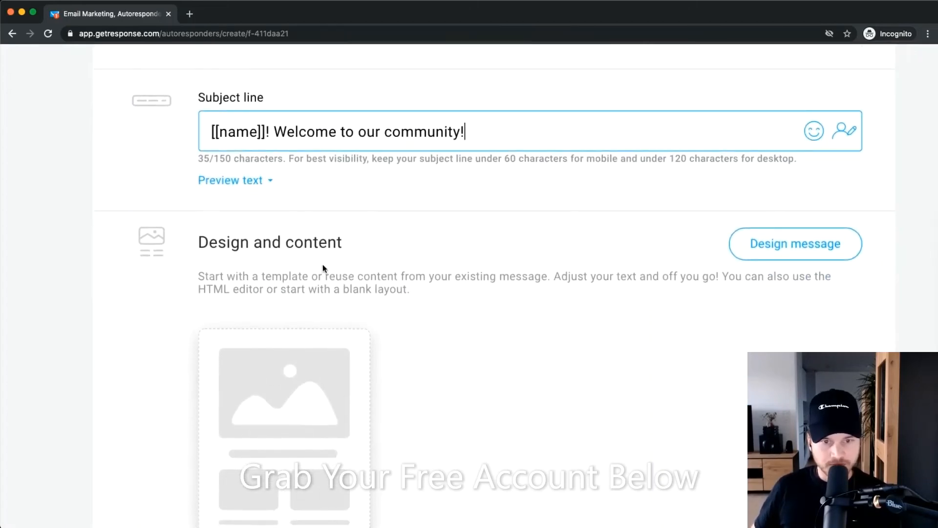
scroll(338, 237, "down", 3)
scroll(411, 278, "down", 3)
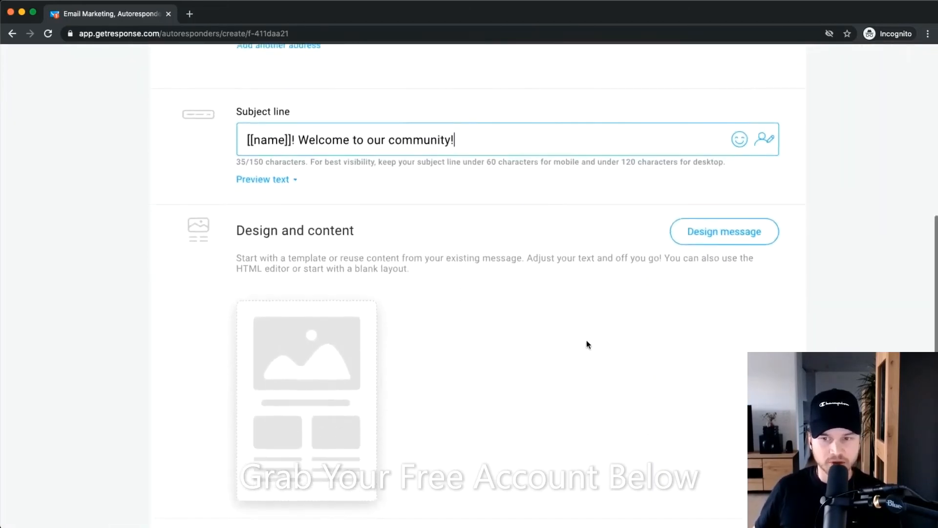
Browse the blank templates, then use the Say thanks predesigned template for the message.
left_click(699, 192)
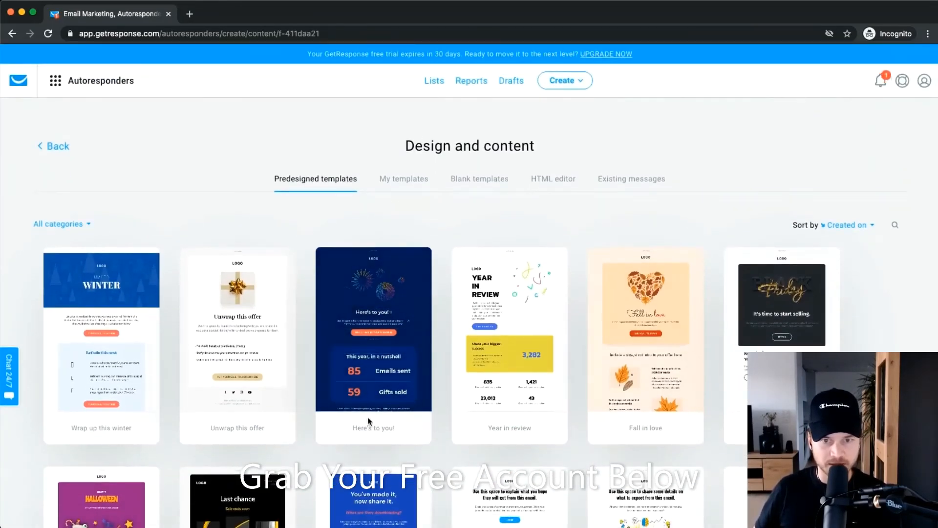
scroll(369, 410, "down", 1)
scroll(540, 208, "up", 5)
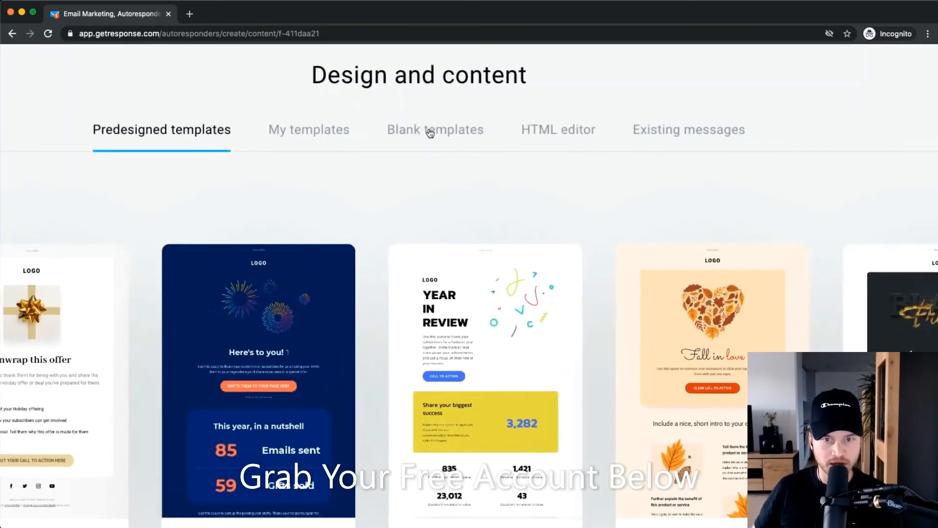
left_click(430, 131)
scroll(394, 305, "down", 5)
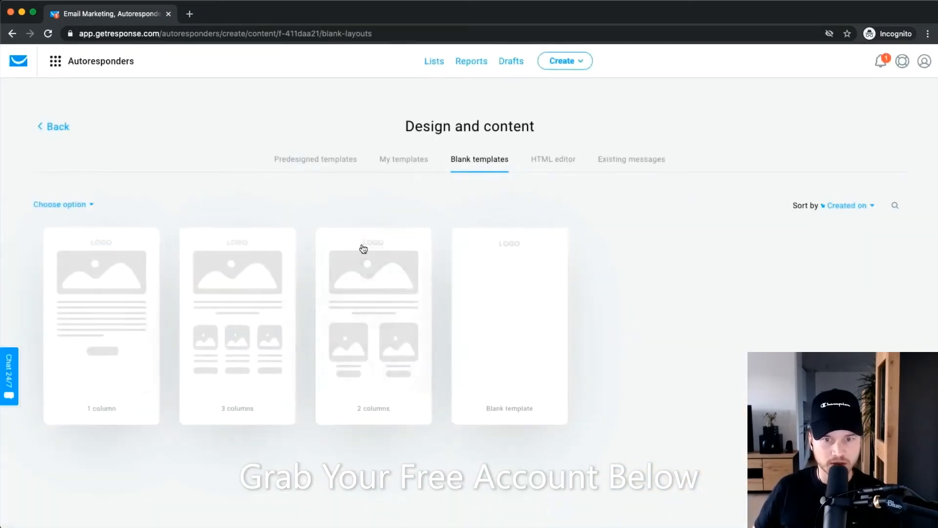
left_click(290, 158)
scroll(704, 244, "down", 10)
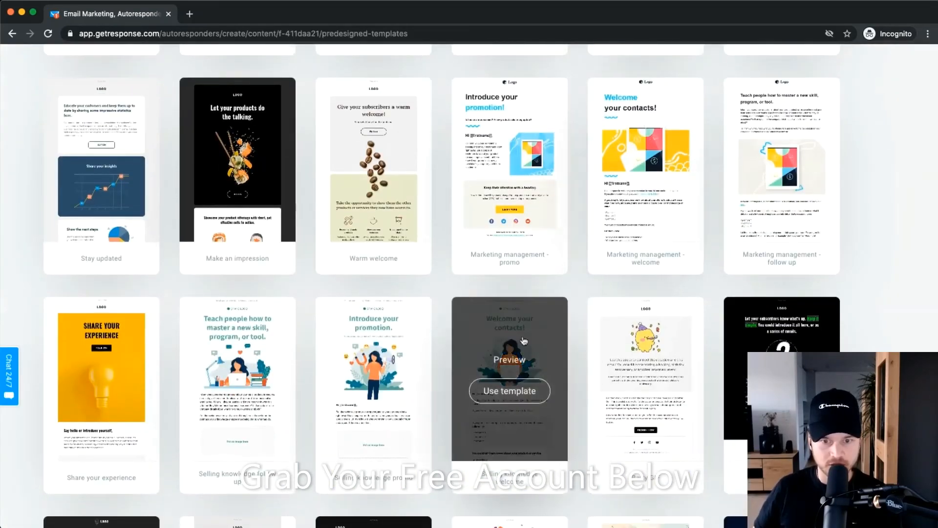
scroll(261, 262, "down", 4)
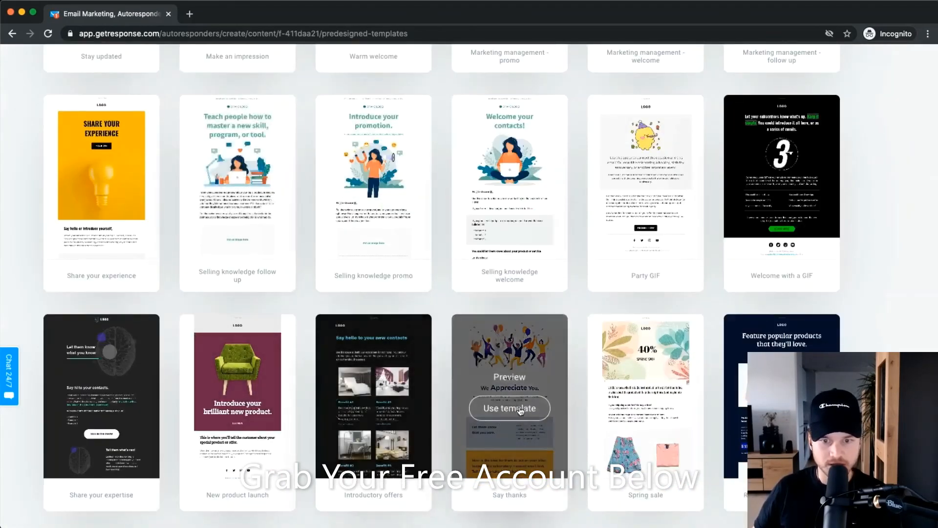
left_click(518, 413)
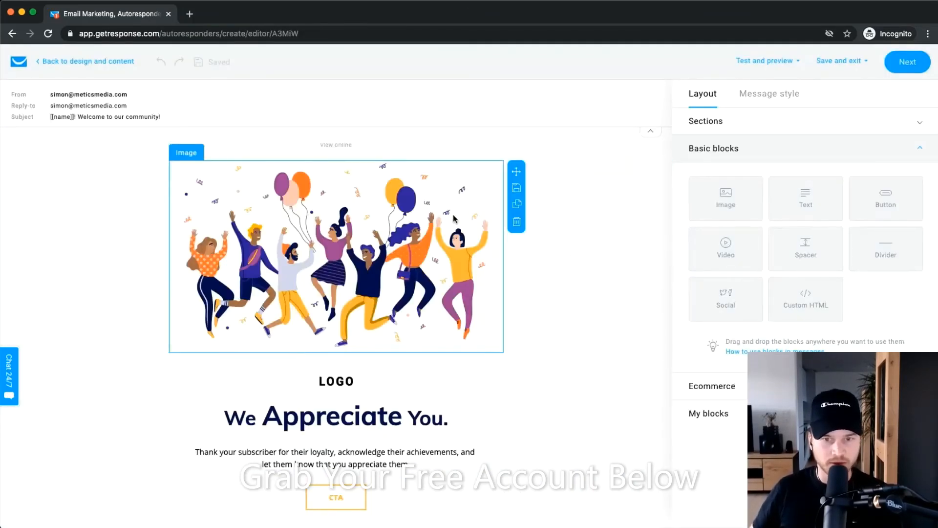
Inspect the header illustration and a text block of the Say thanks email.
left_click(372, 243)
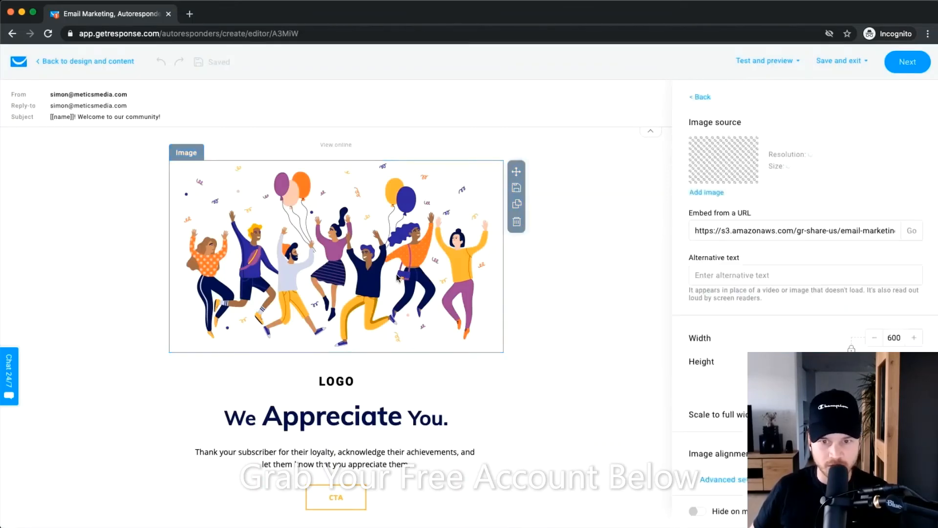
scroll(405, 274, "down", 5)
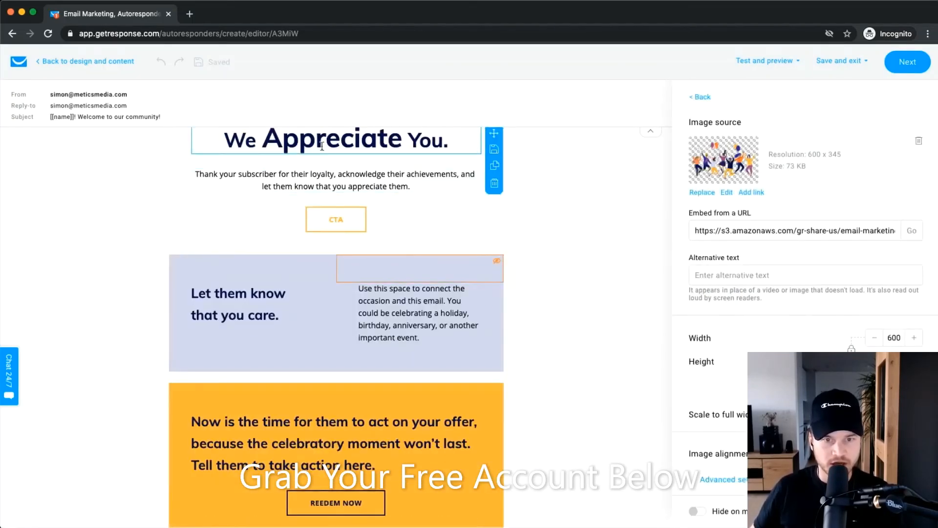
left_click(449, 313)
scroll(449, 314, "down", 3)
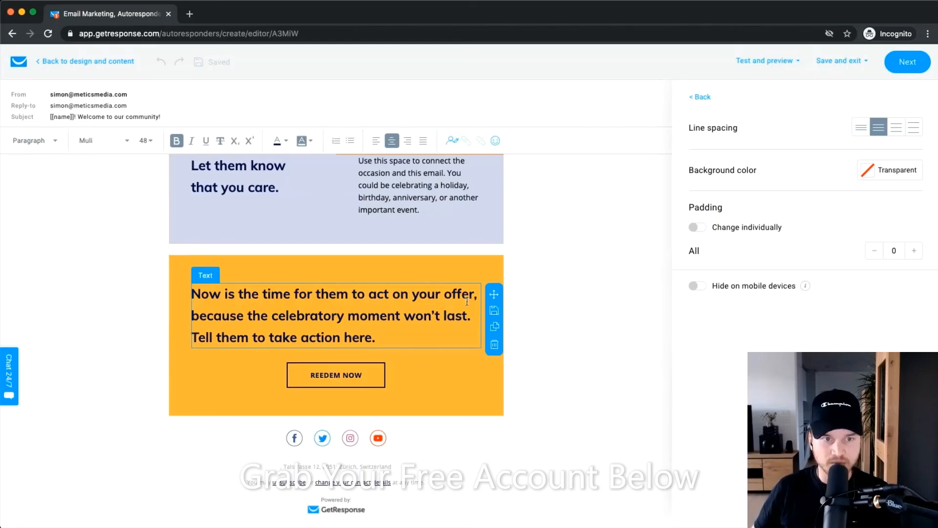
scroll(144, 182, "up", 9)
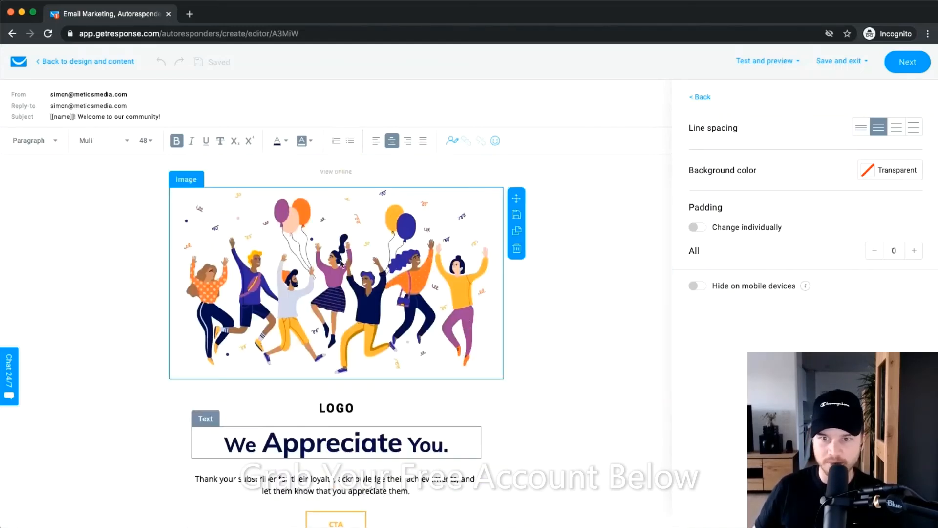
Run a spam check that comes back good to go, then click Next.
left_click(775, 61)
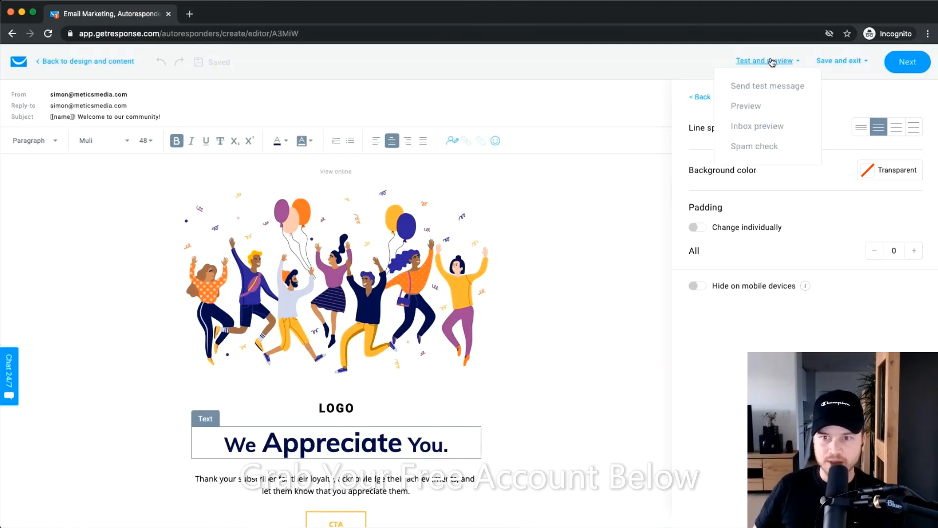
left_click(756, 146)
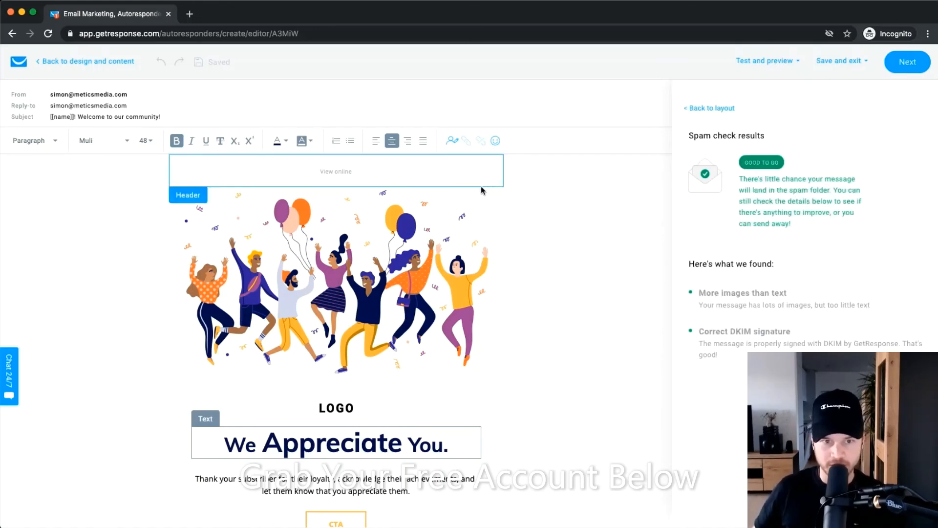
left_click(907, 63)
Review the Tracking section and Save and publish the Welcome Email Series autoresponder.
scroll(579, 223, "down", 12)
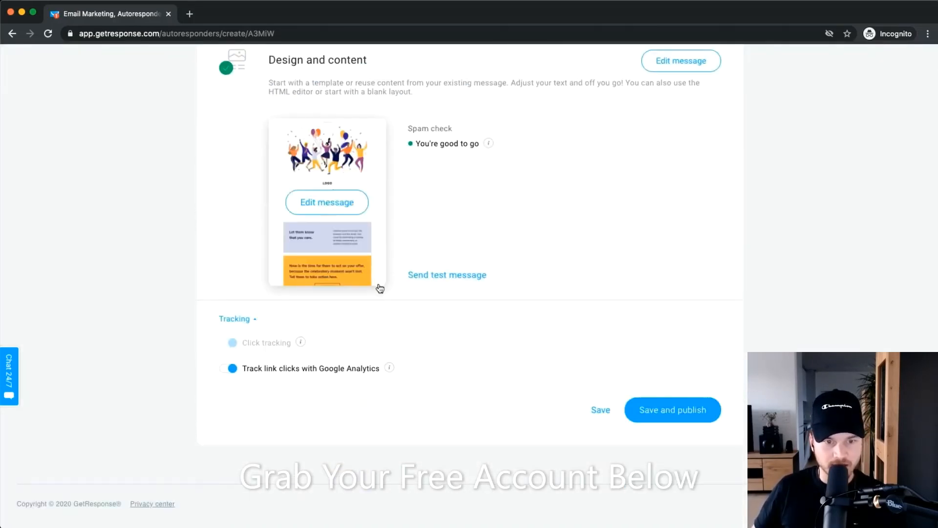
mouse_move(302, 345)
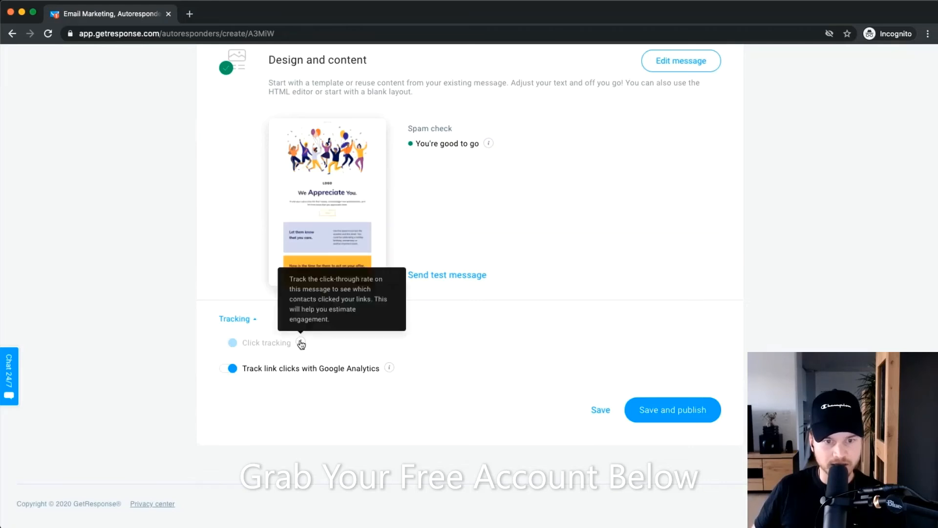
scroll(301, 345, "up", 3)
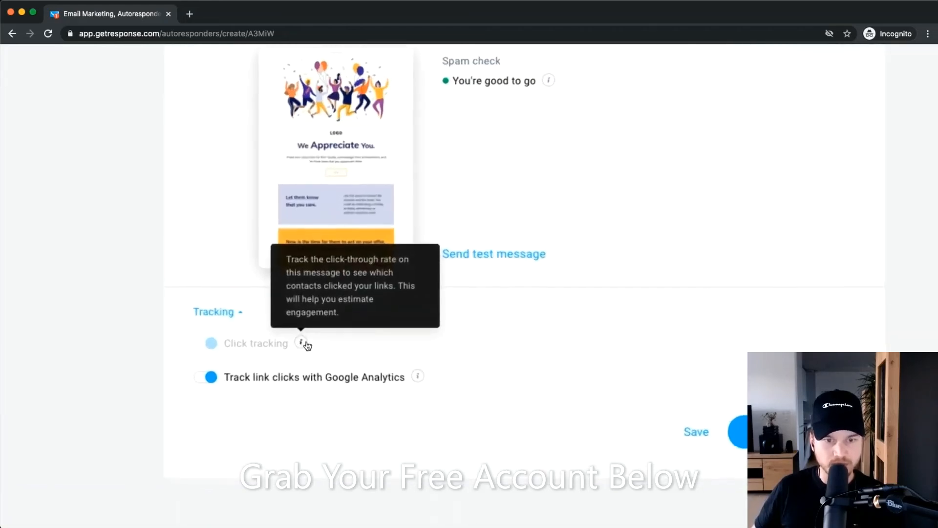
scroll(254, 349, "down", 3)
scroll(238, 343, "up", 5)
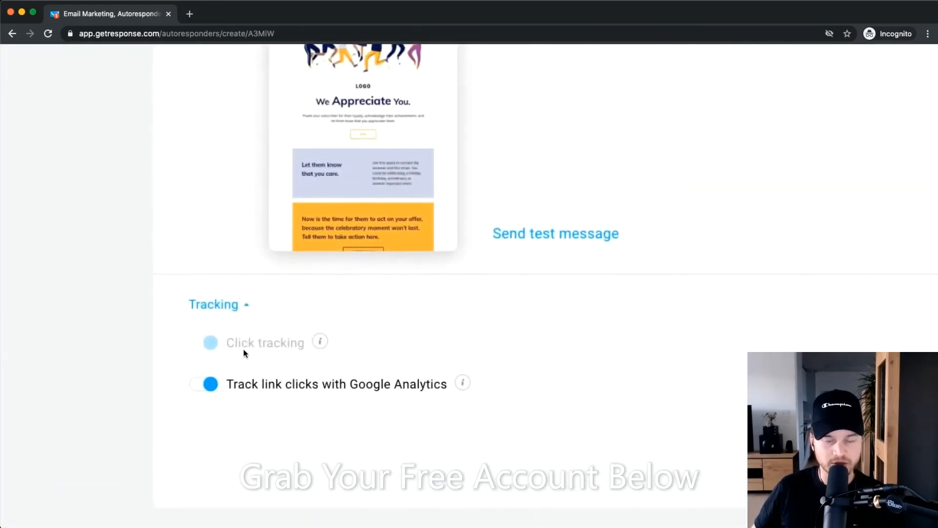
scroll(243, 350, "down", 1)
scroll(284, 341, "down", 4)
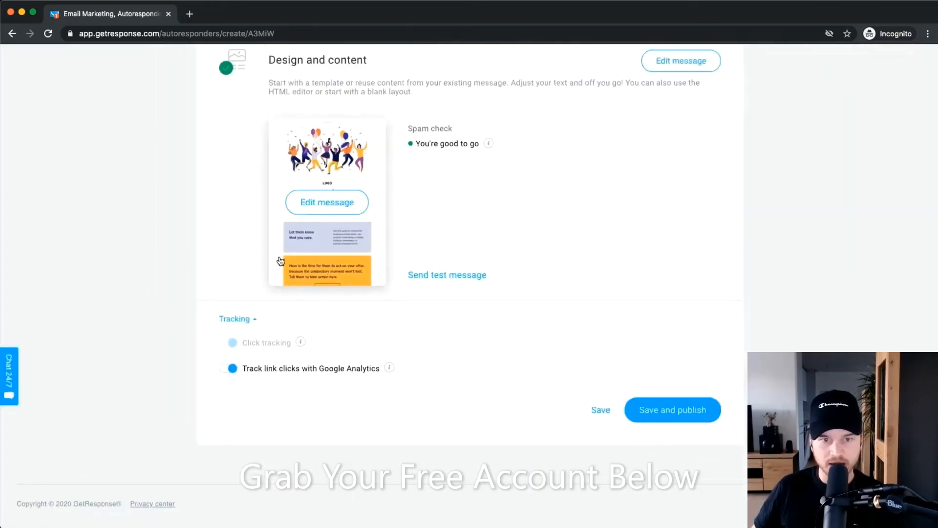
scroll(323, 279, "up", 3)
scroll(324, 282, "down", 3)
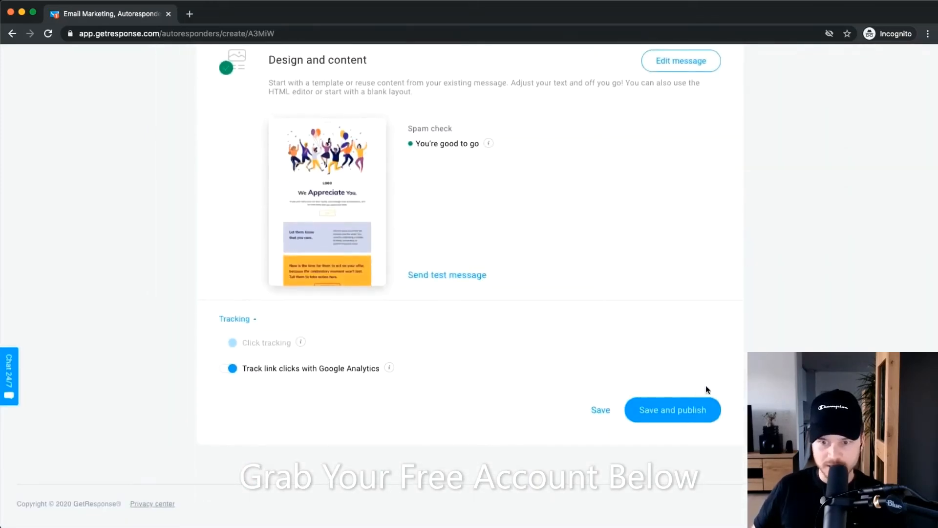
left_click(655, 416)
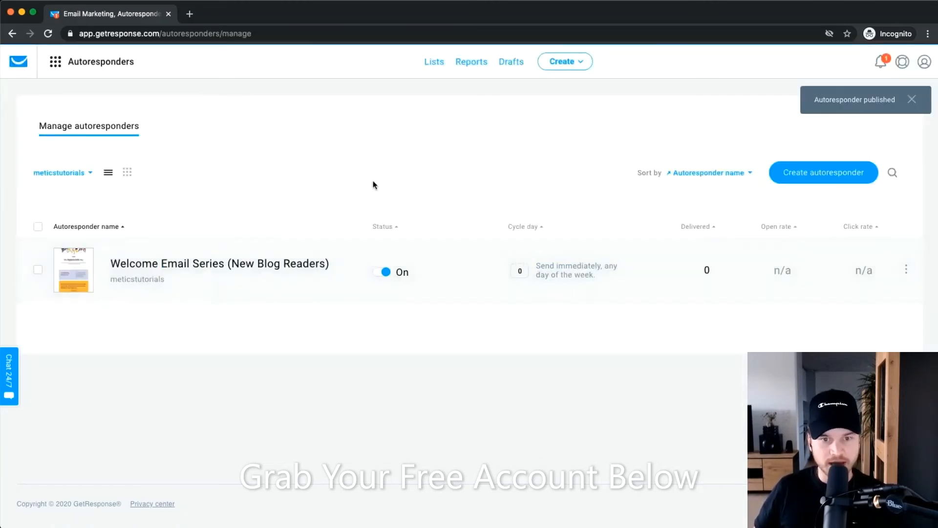
Toggle the autoresponder off and on, then drag the welcome email to a later cycle day.
left_click(303, 366)
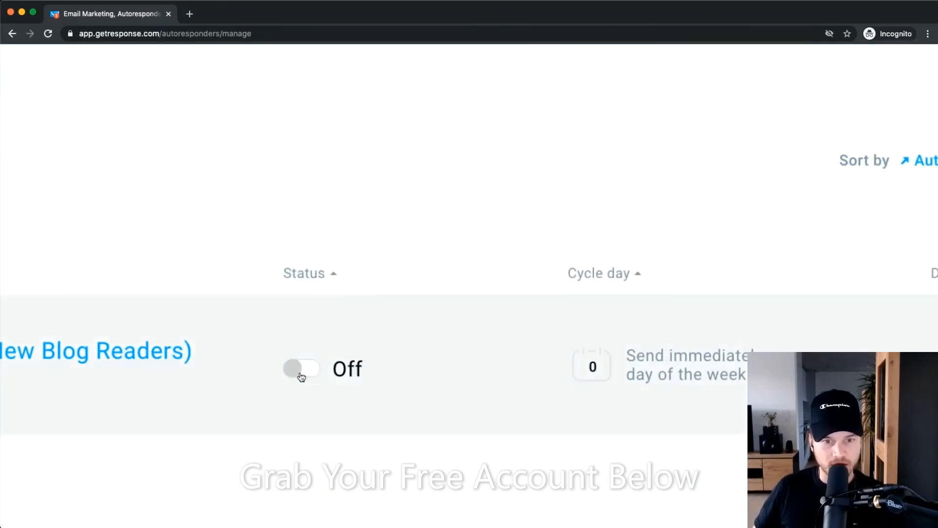
left_click(303, 366)
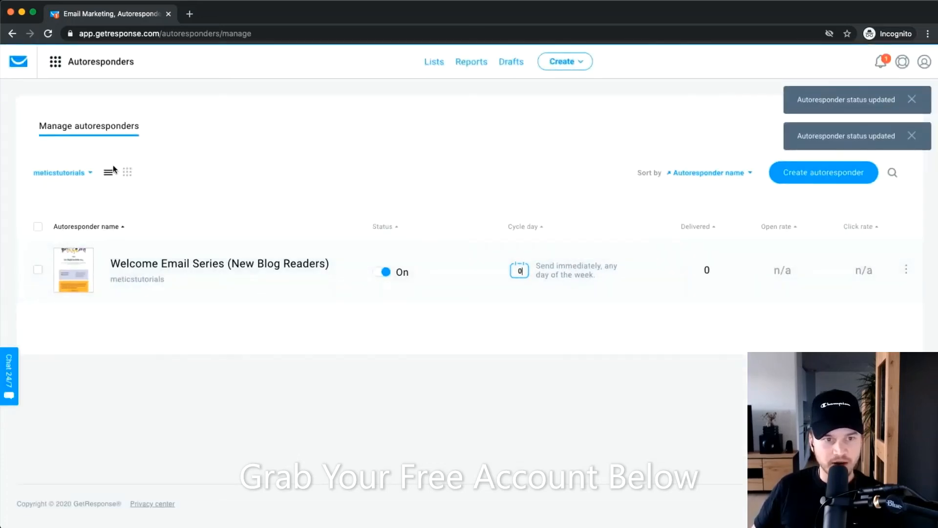
left_click(127, 172)
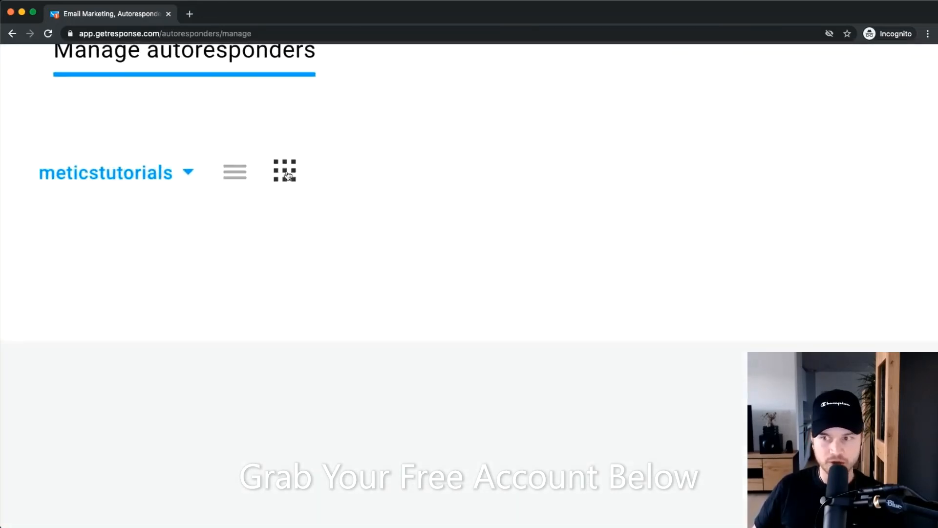
mouse_move(87, 273)
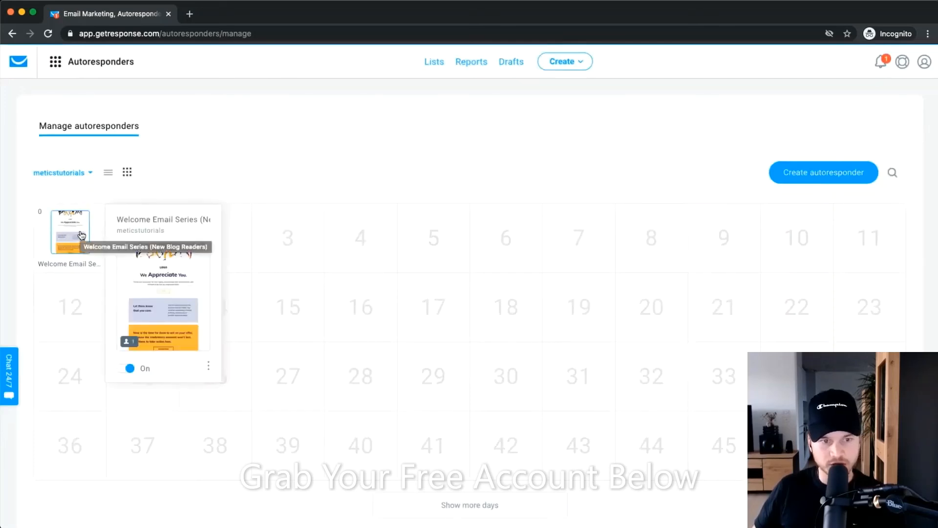
left_click_drag(81, 230, 213, 237)
mouse_move(429, 241)
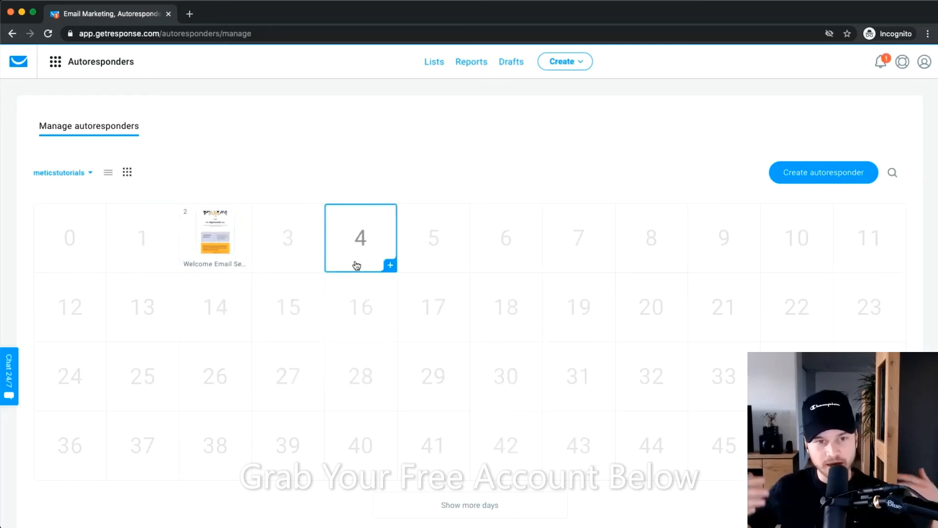
mouse_move(225, 236)
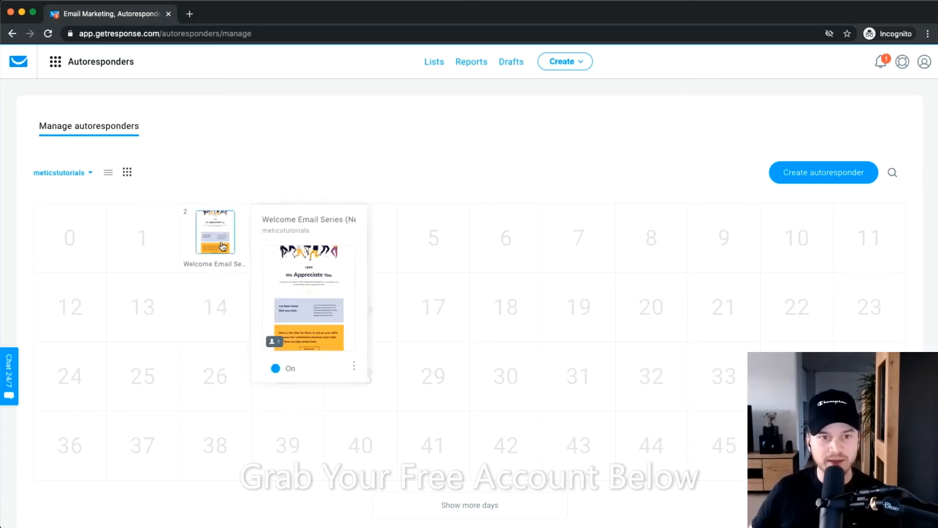
Reveal more calendar days, then return to the autoresponders list view.
scroll(489, 318, "down", 1)
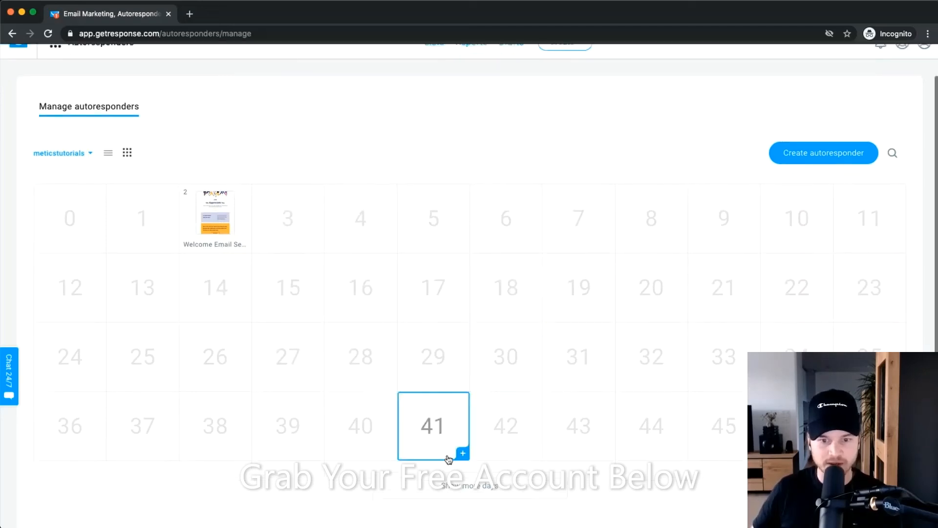
left_click(460, 482)
scroll(402, 357, "down", 3)
scroll(456, 409, "up", 5)
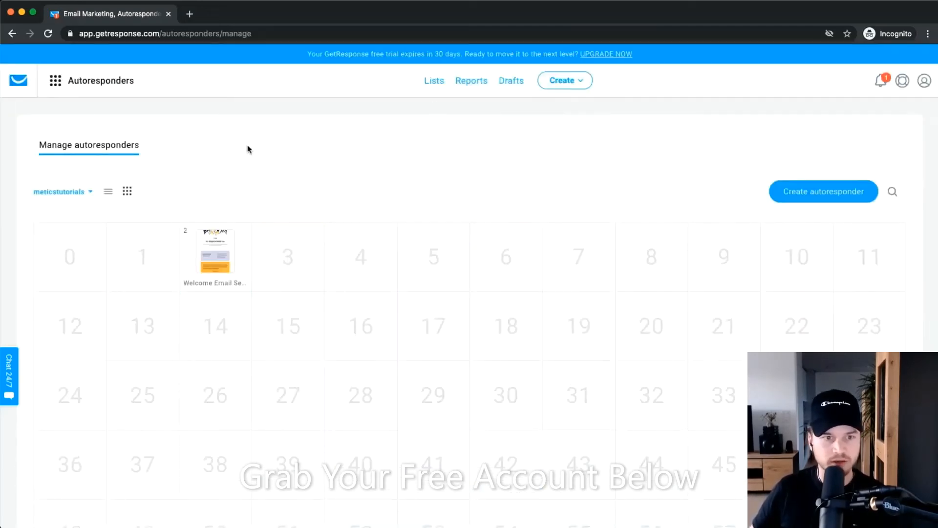
key("super+[")
right_click(272, 260)
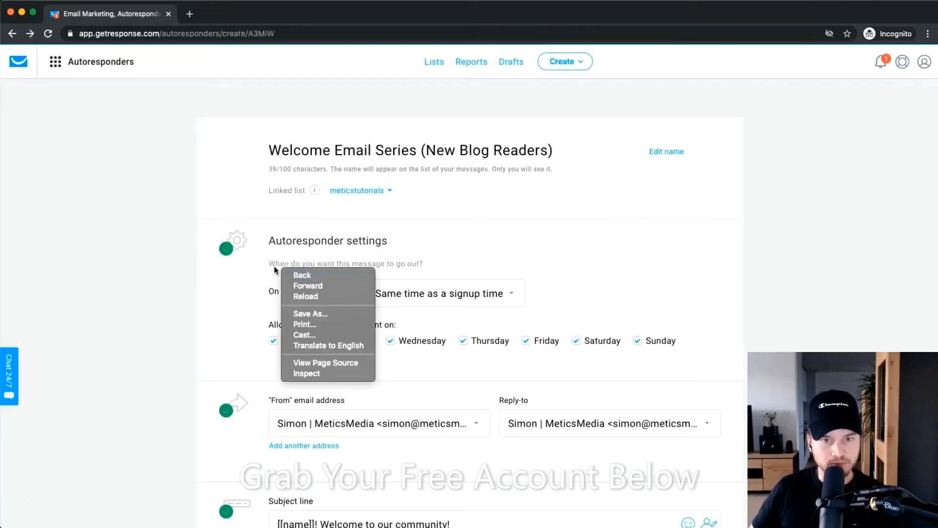
key("super+]")
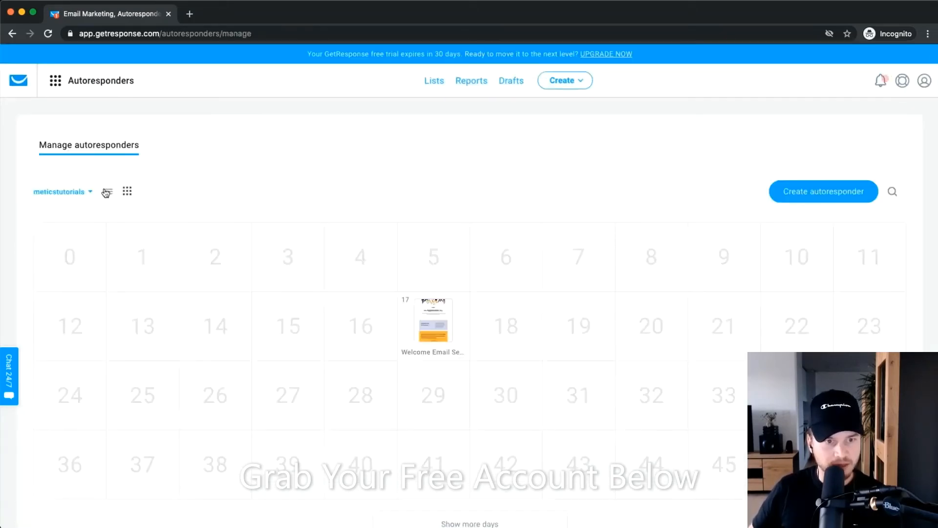
left_click(108, 191)
Start a new autoresponder with send day 3, then discard it and go back to the list.
left_click(807, 194)
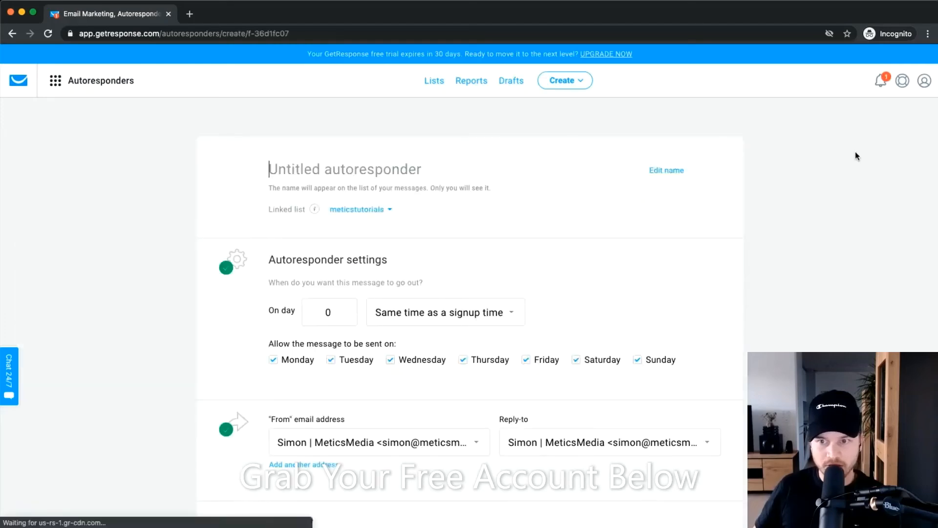
double_click(365, 309)
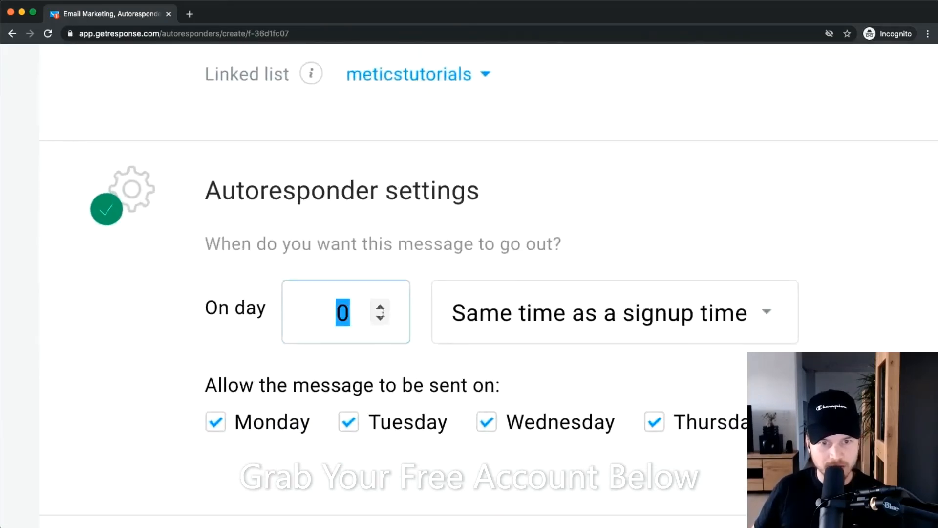
type("3")
scroll(368, 313, "down", 5)
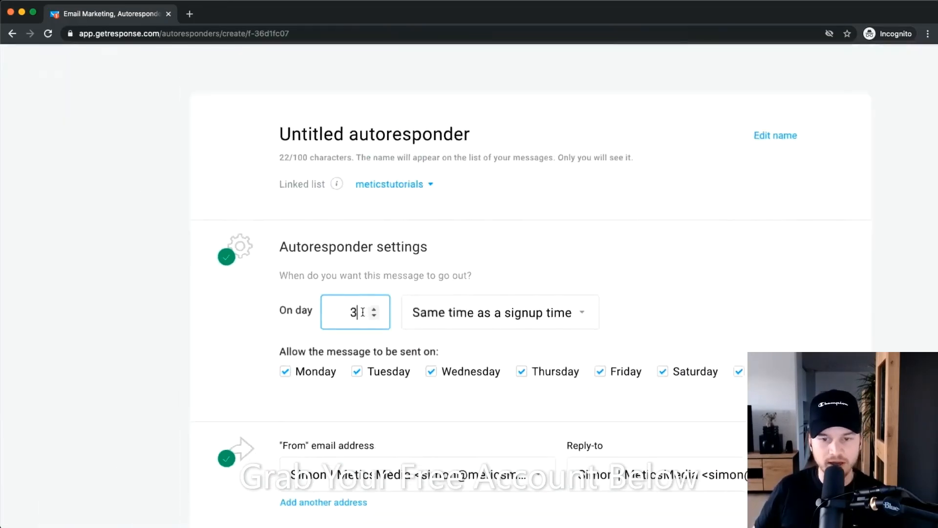
scroll(366, 294, "down", 7)
scroll(440, 342, "down", 7)
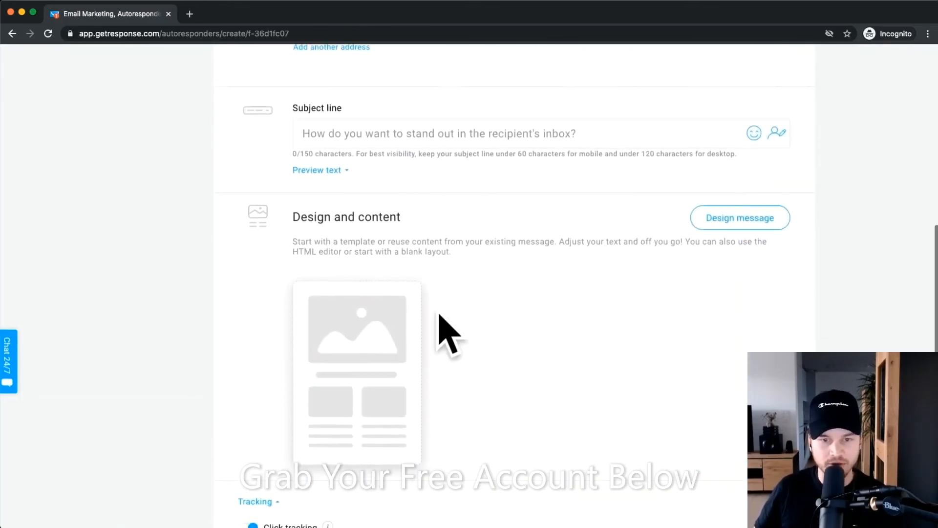
scroll(513, 361, "up", 14)
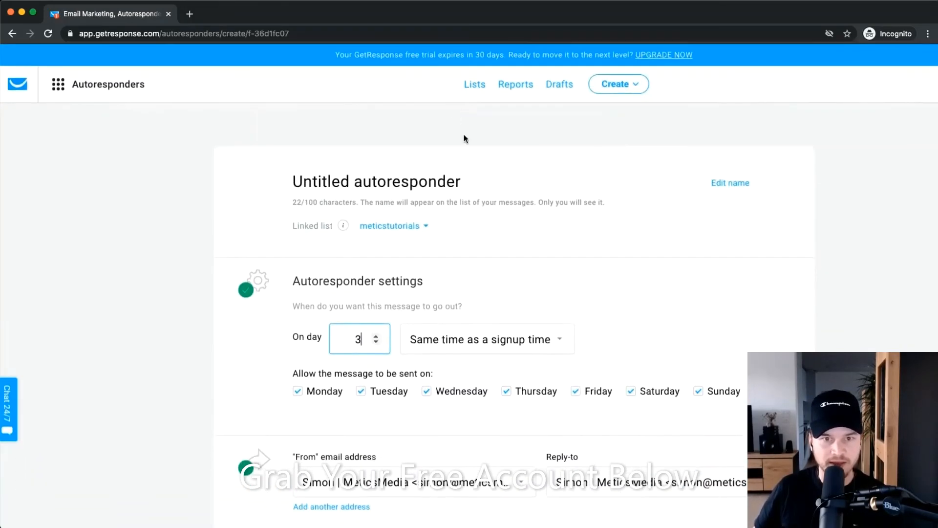
key("super+bracketleft")
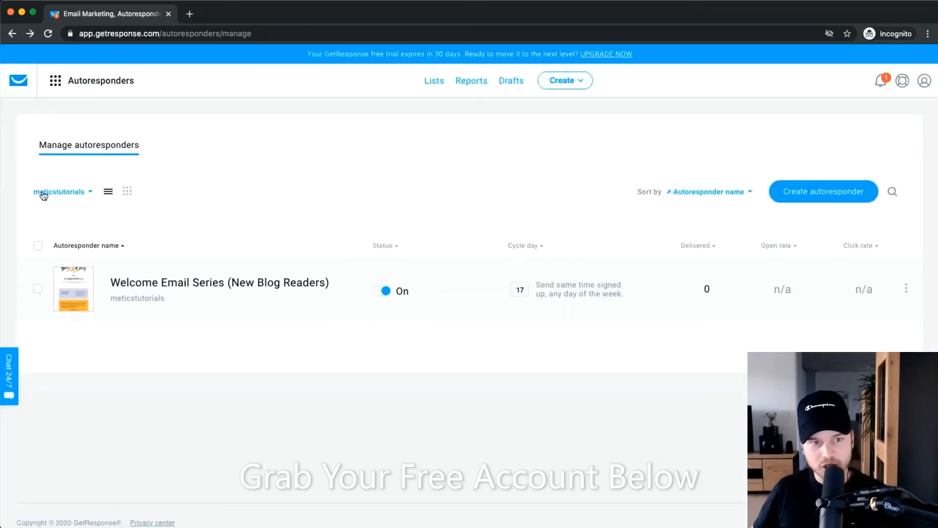
Filter the autoresponders to the youtubefunnel1 list instead of meticstutorials.
scroll(45, 195, "up", 5)
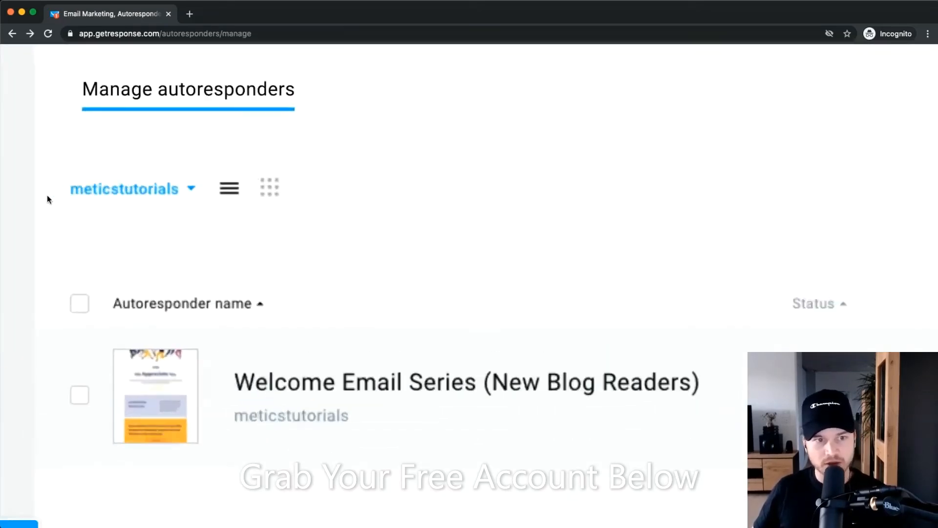
left_click(163, 195)
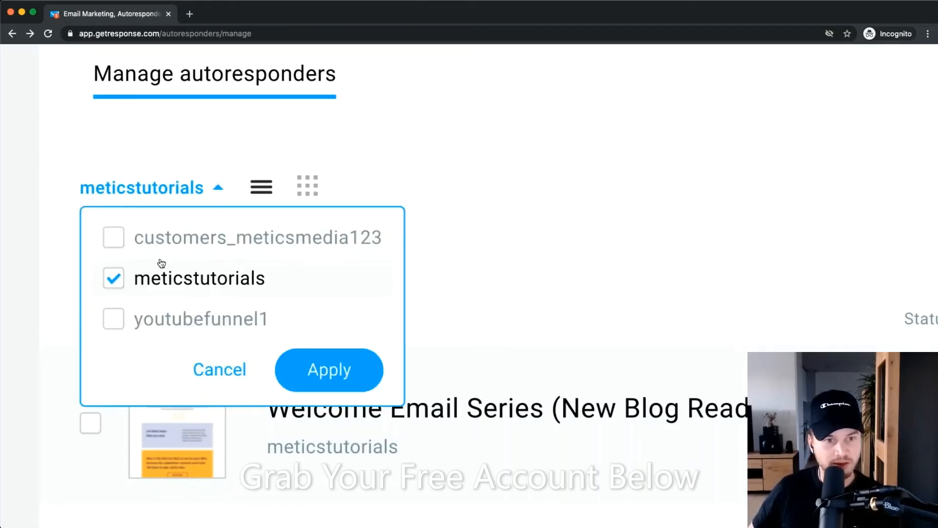
left_click(118, 284)
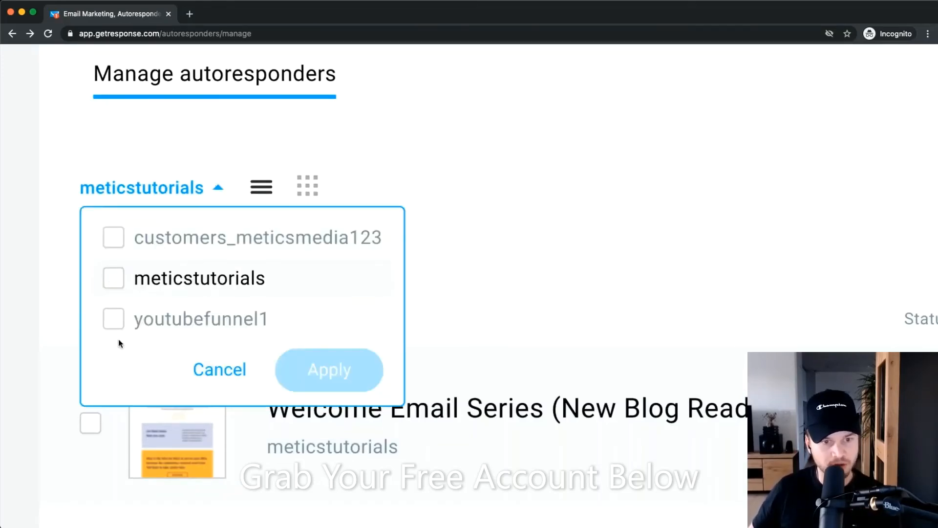
left_click(114, 320)
left_click(329, 369)
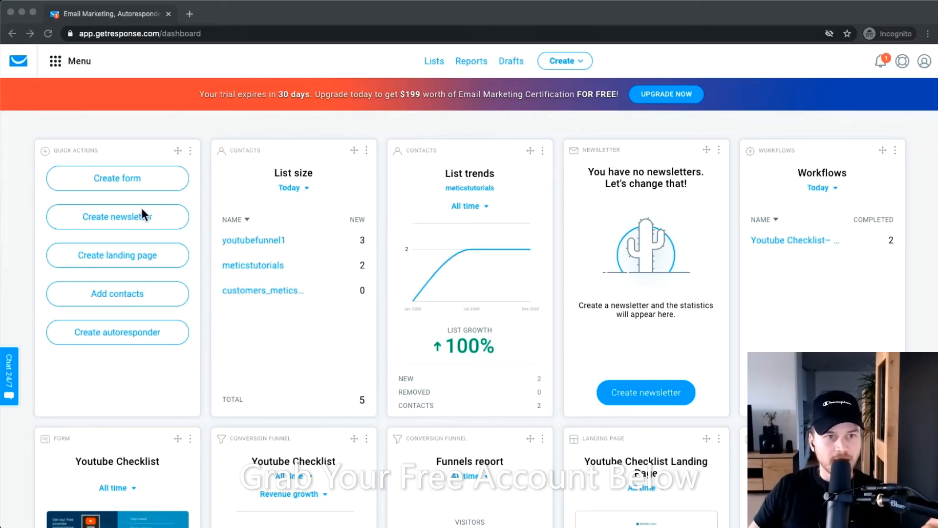
Go to the Automation section and start creating a new workflow.
left_click(63, 63)
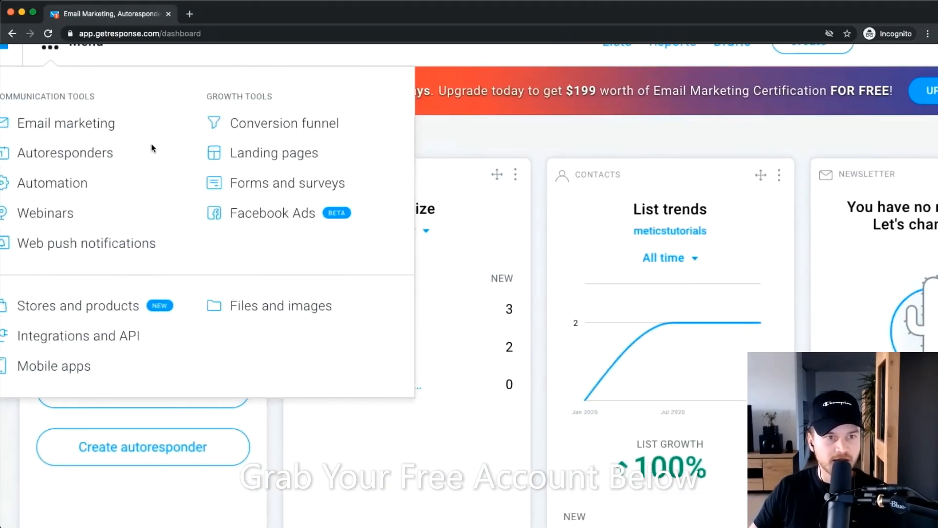
left_click(62, 156)
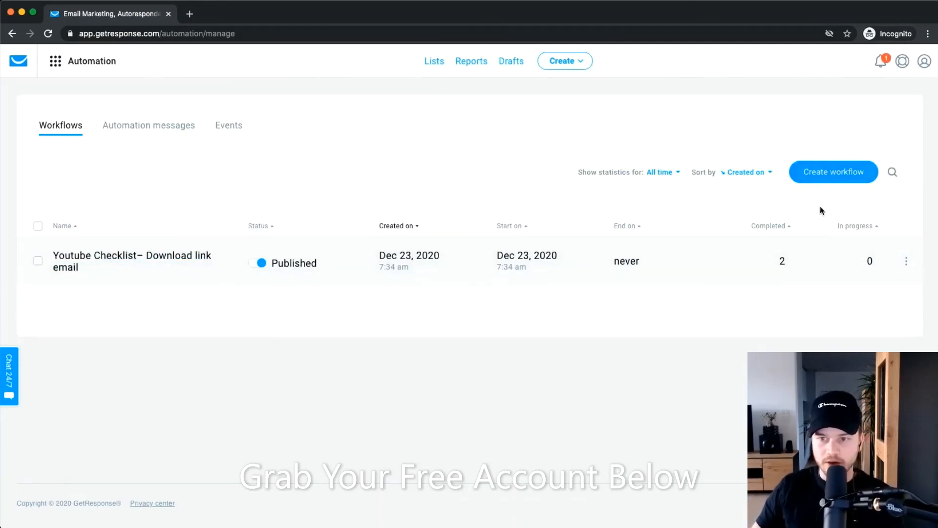
left_click(826, 172)
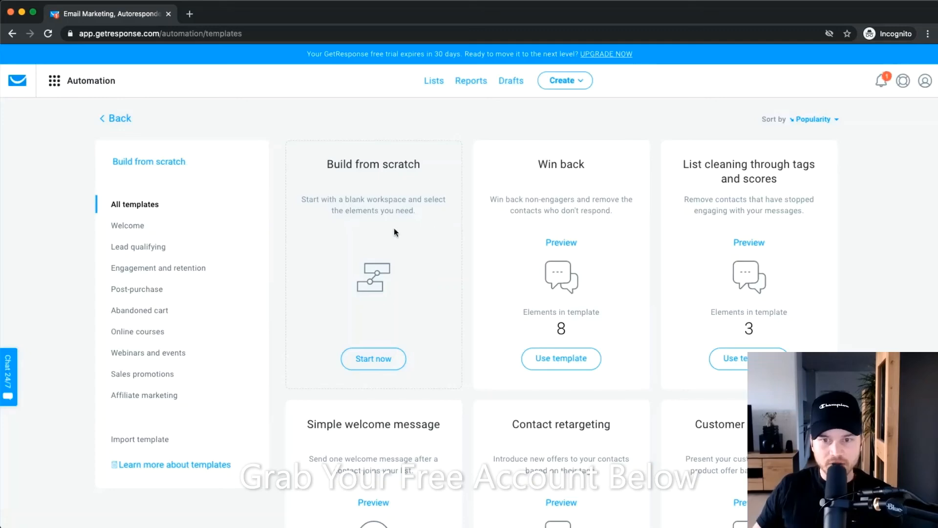
Browse the workflow templates, including Build from scratch, Win back and List cleaning.
scroll(415, 222, "down", 7)
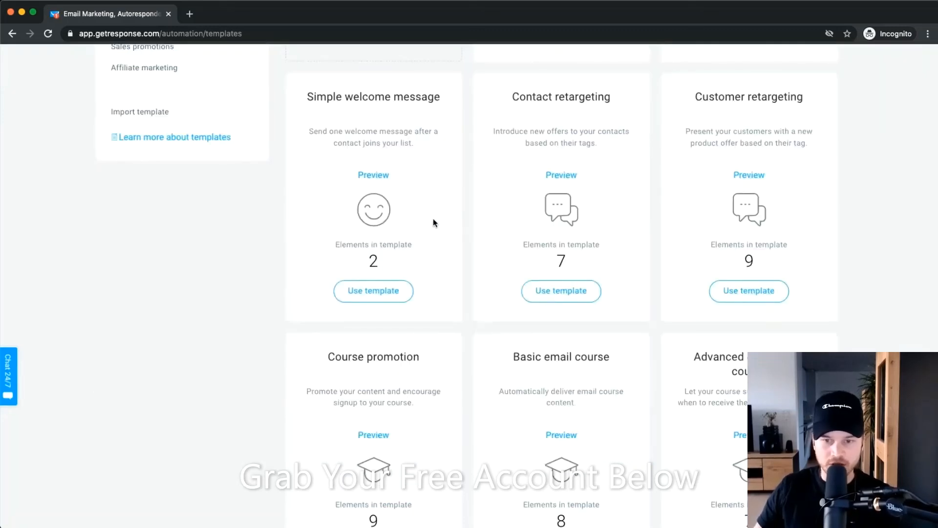
scroll(434, 222, "down", 3)
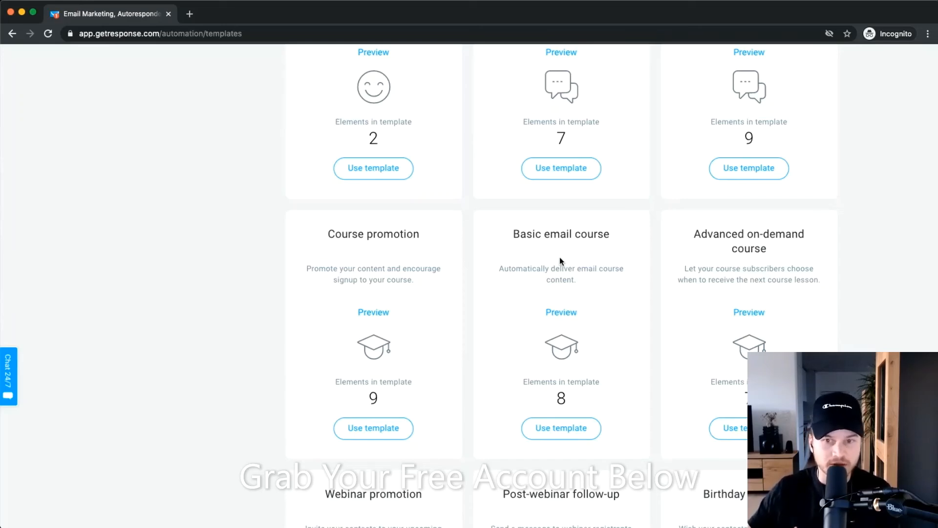
scroll(549, 246, "up", 5)
scroll(657, 230, "down", 4)
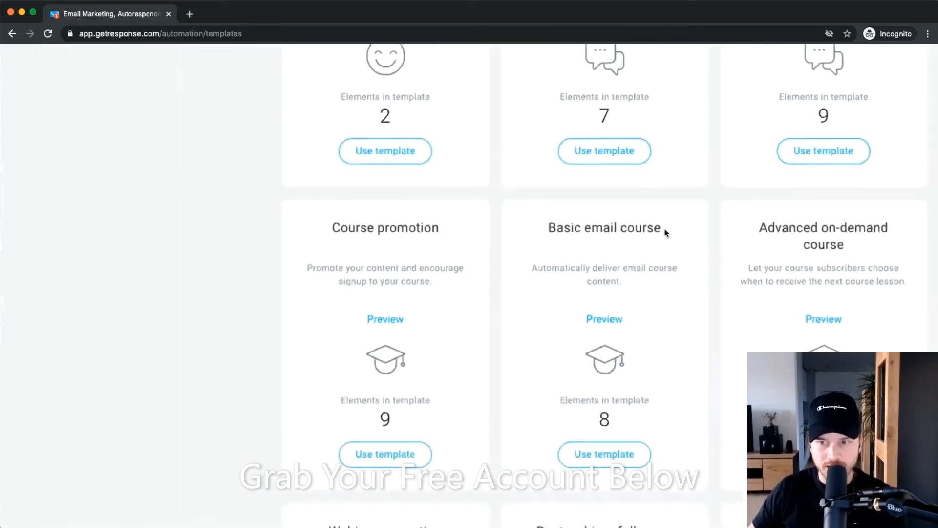
scroll(666, 233, "down", 2)
scroll(672, 266, "up", 8)
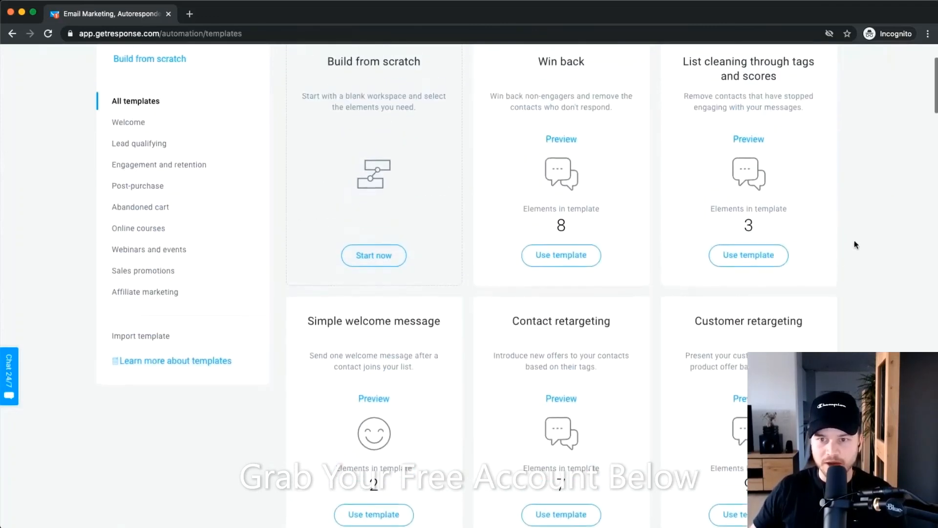
scroll(854, 239, "down", 2)
scroll(603, 366, "up", 3)
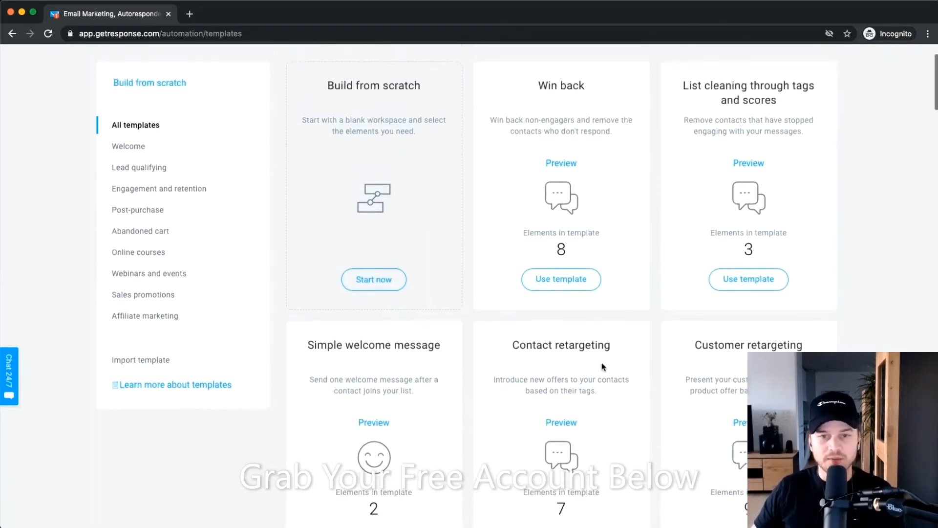
scroll(603, 367, "up", 1)
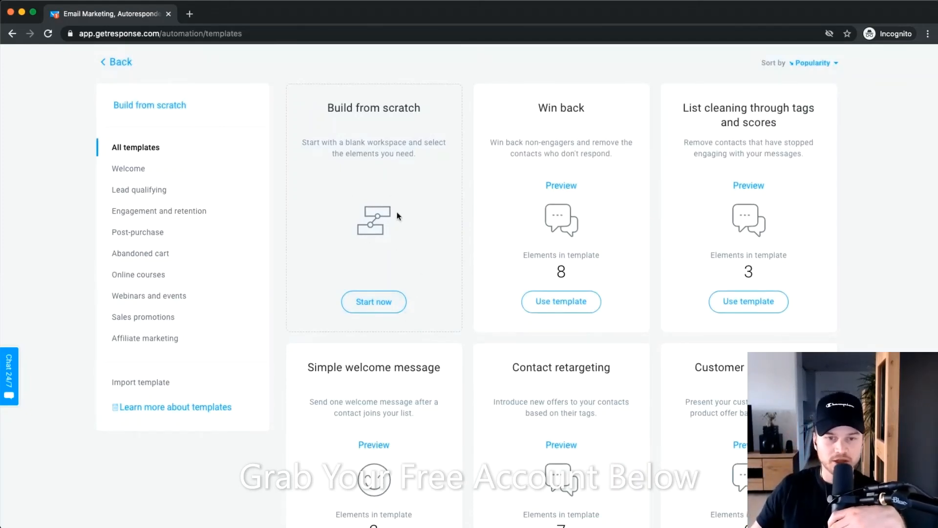
Choose Build from scratch and skip past the introductory slides.
left_click(376, 301)
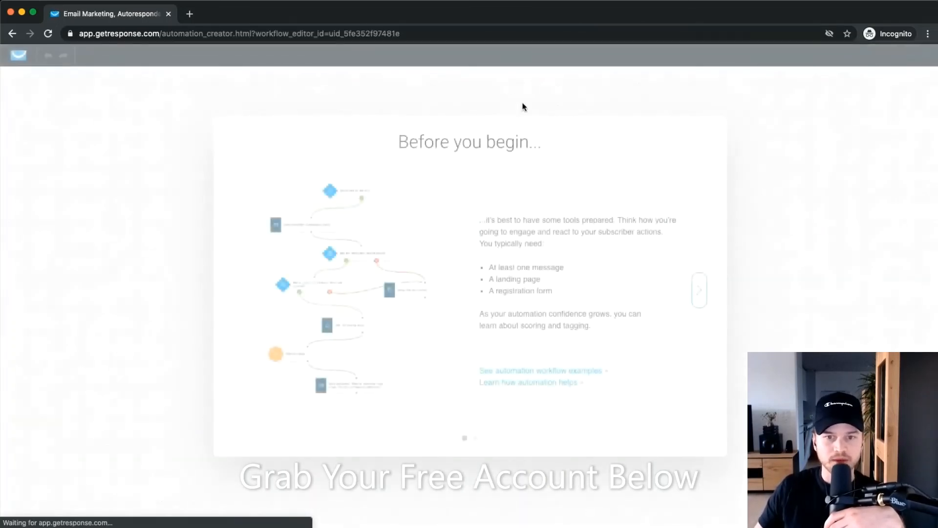
left_click_drag(717, 292, 754, 231)
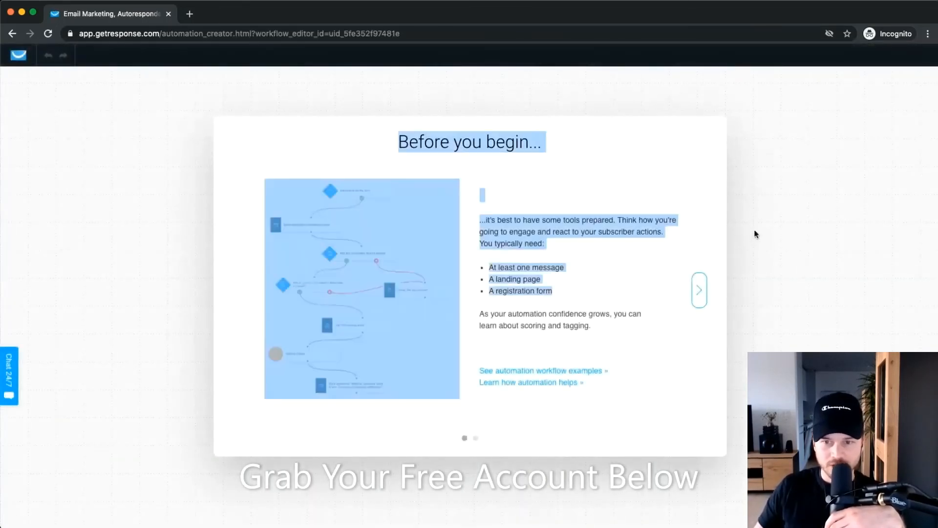
left_click(699, 290)
left_click(700, 299)
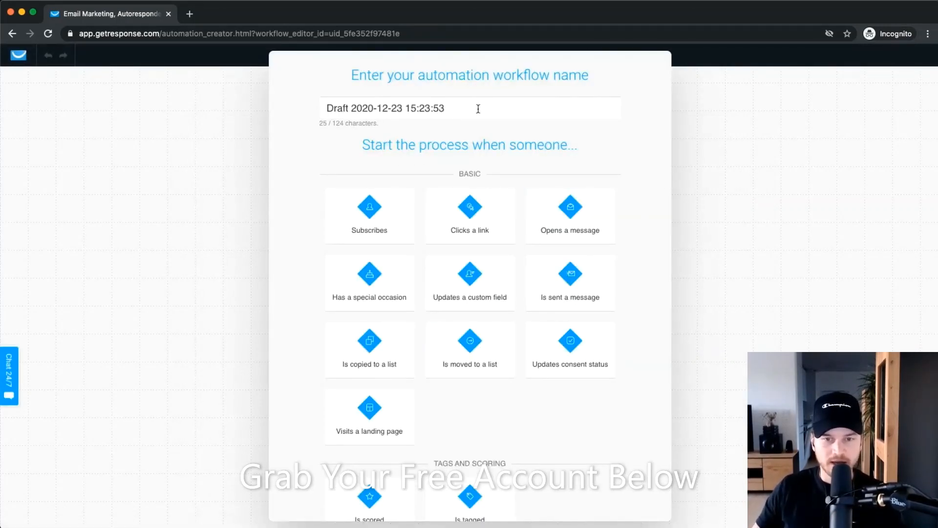
Rename the draft workflow to 'Welcome Email Automation'.
triple_click(430, 111)
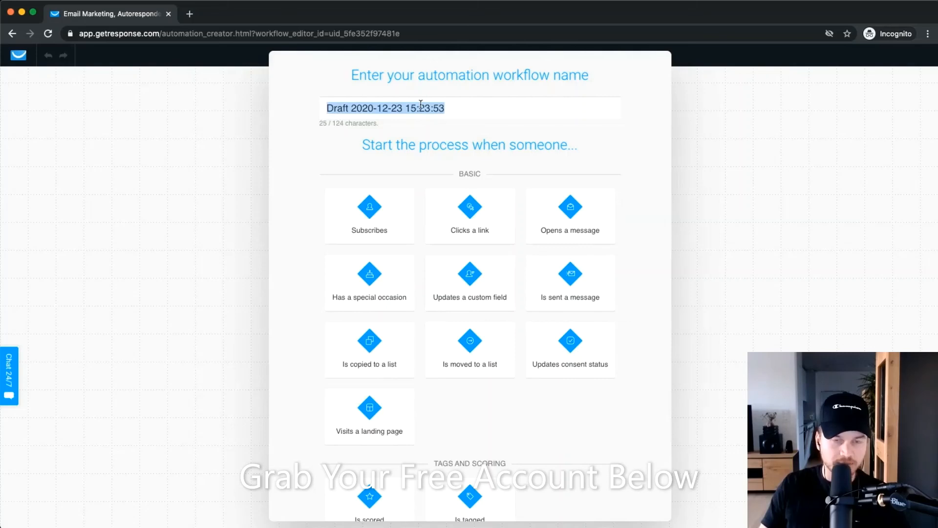
type("Welcome Em")
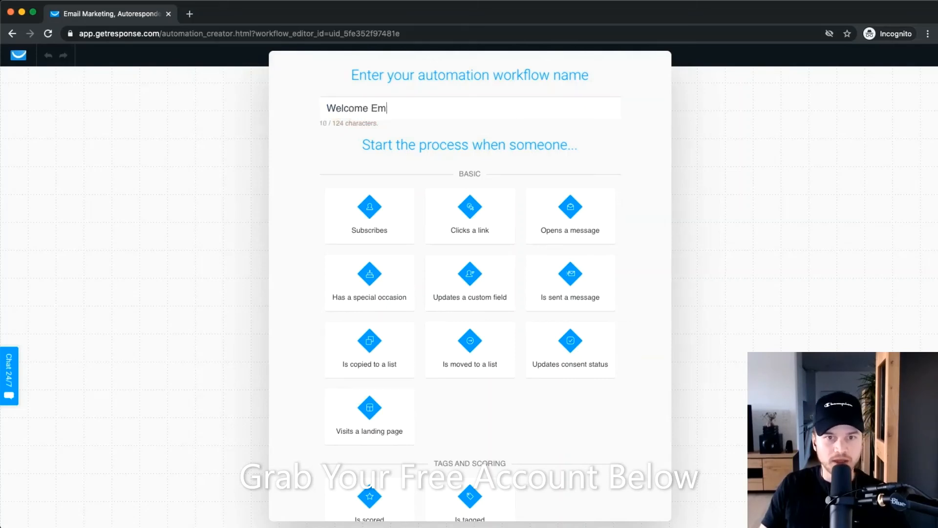
type("ail Sere")
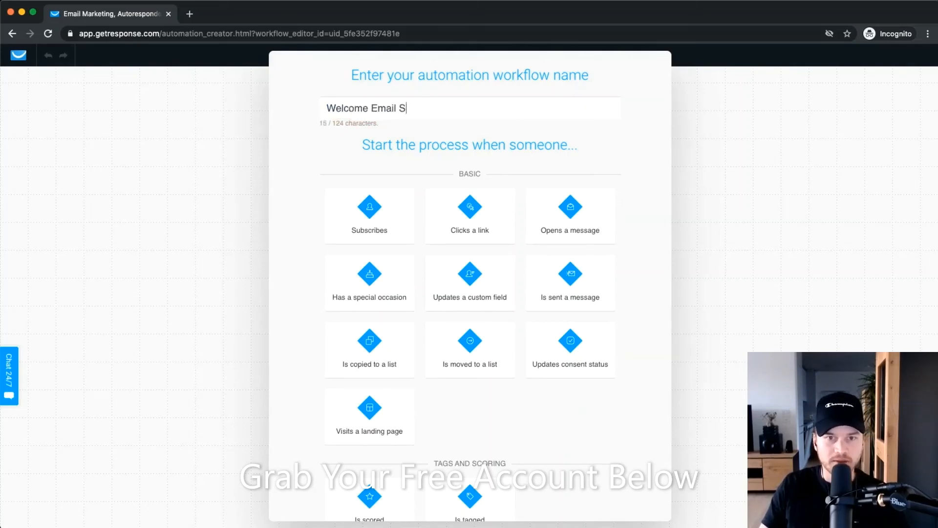
key("BackSpace")
type("Automation")
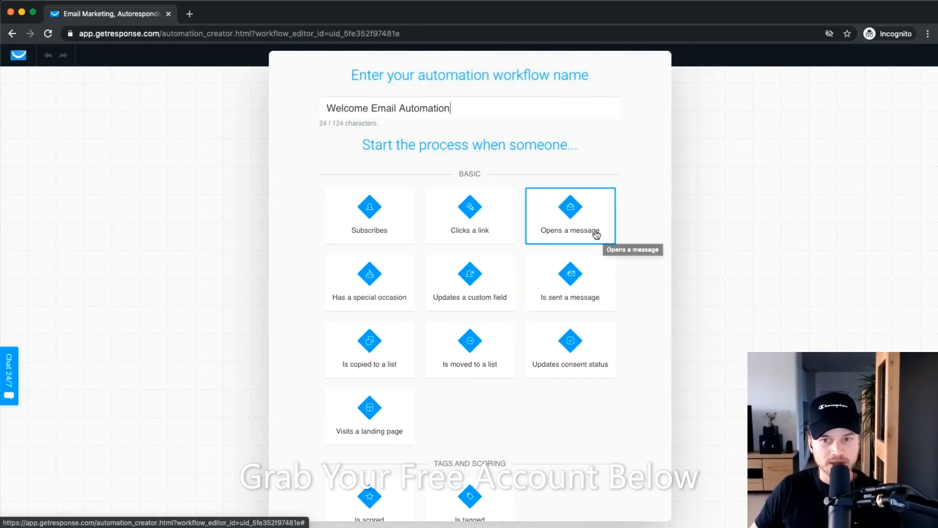
Make subscribing to a list the workflow's starting trigger.
scroll(591, 226, "up", 5)
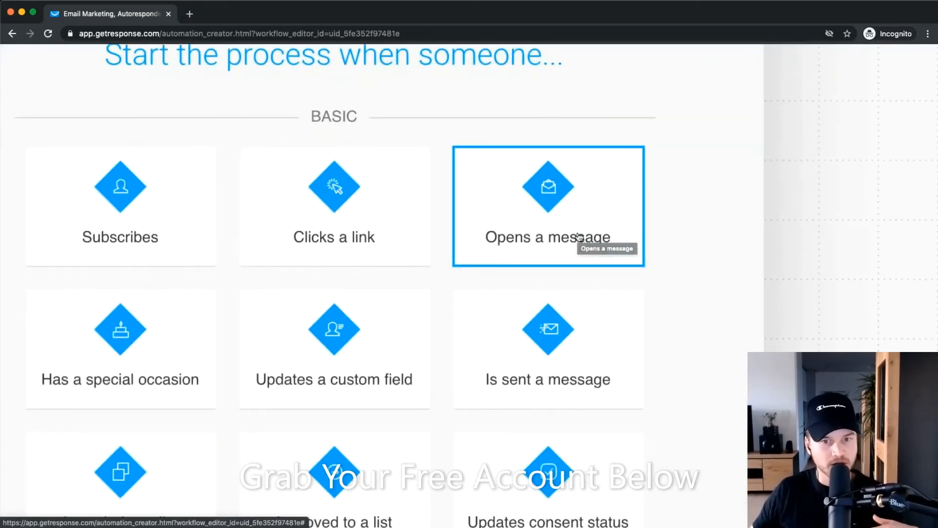
scroll(582, 245, "left", 2)
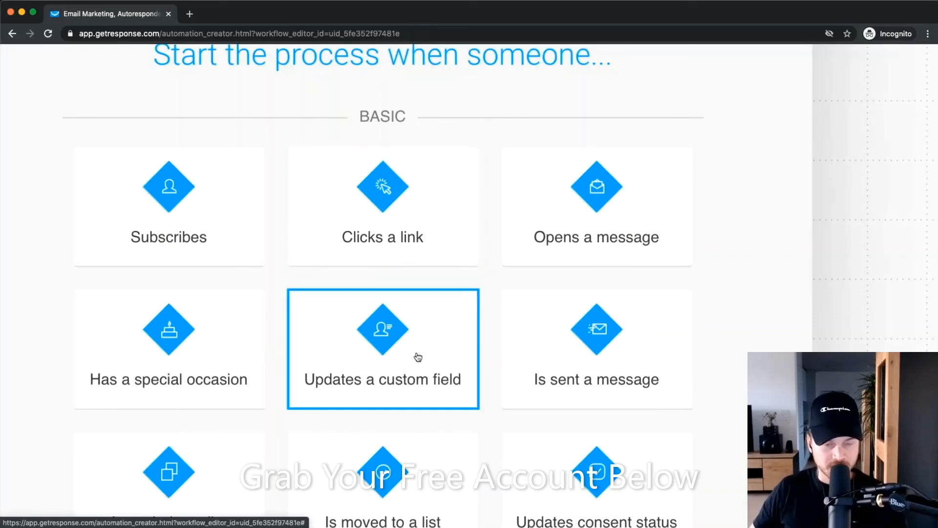
scroll(395, 233, "down", 2)
scroll(430, 195, "up", 2)
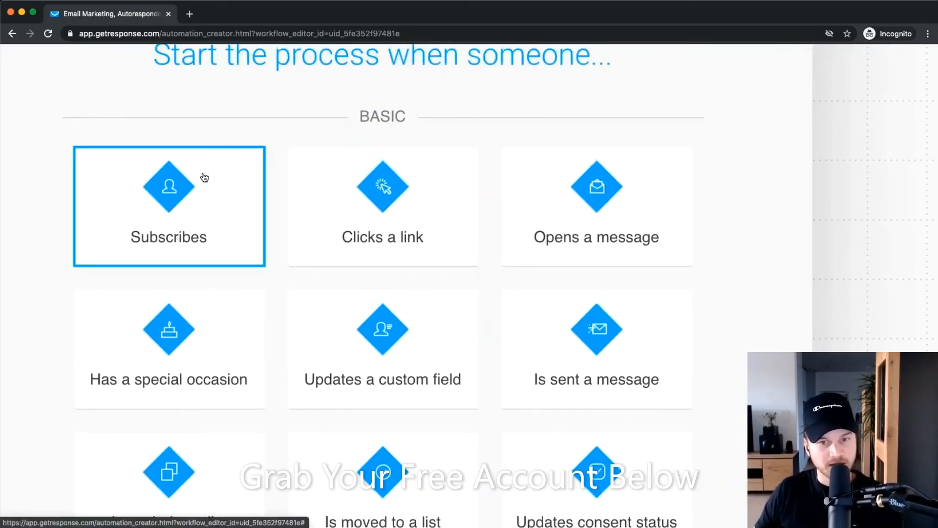
scroll(204, 177, "down", 5)
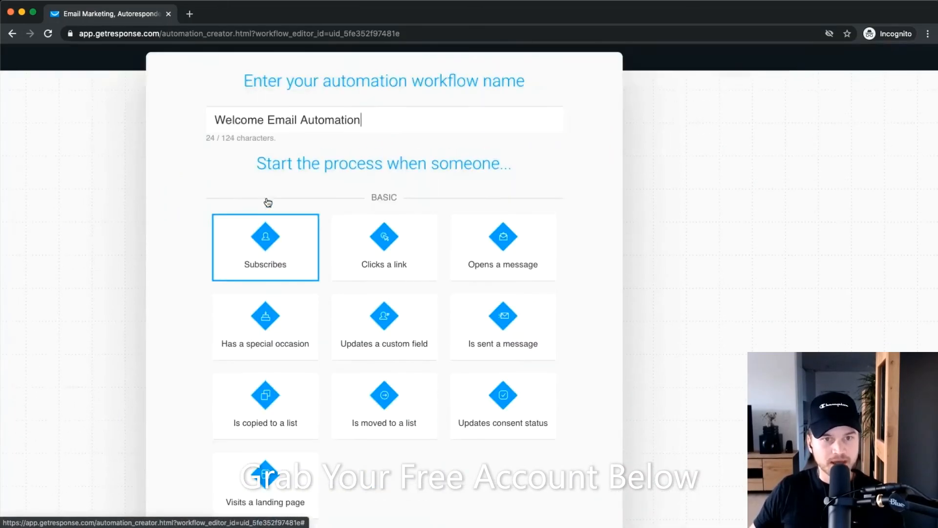
scroll(267, 202, "up", 2)
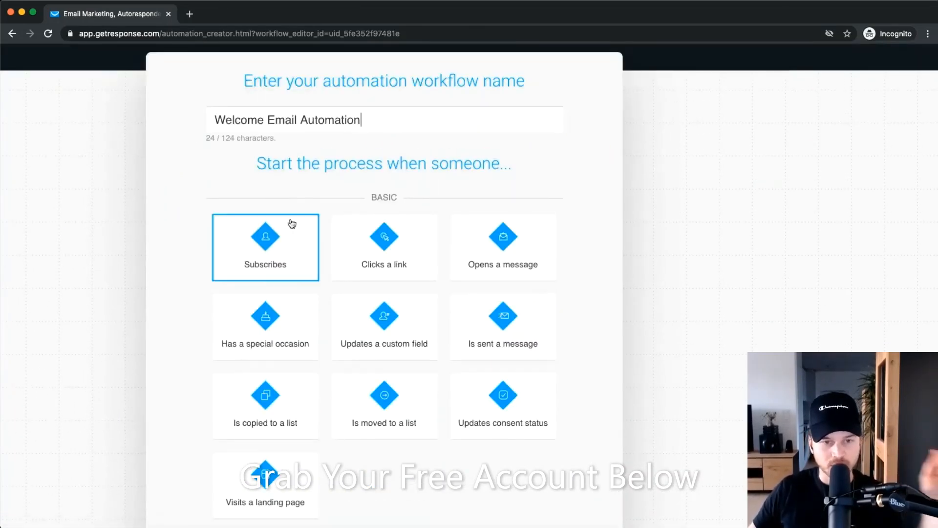
left_click(274, 240)
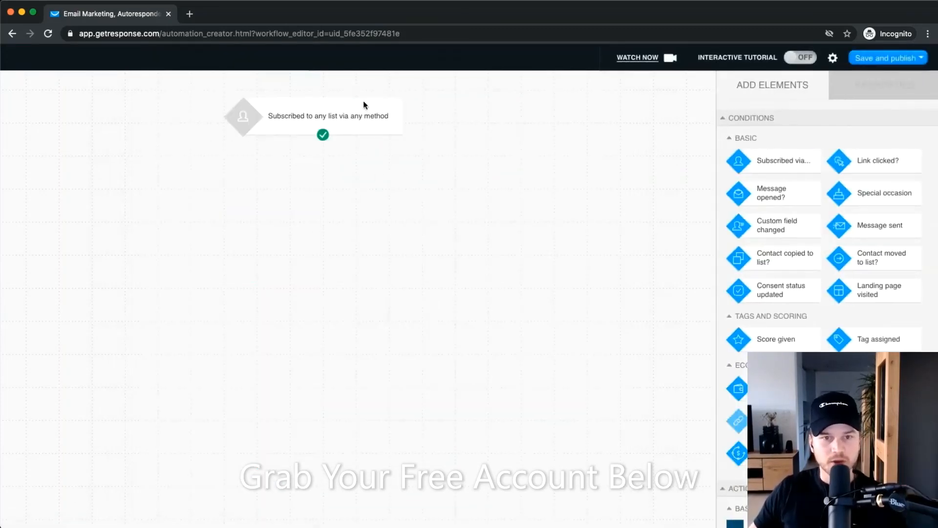
scroll(311, 146, "up", 5)
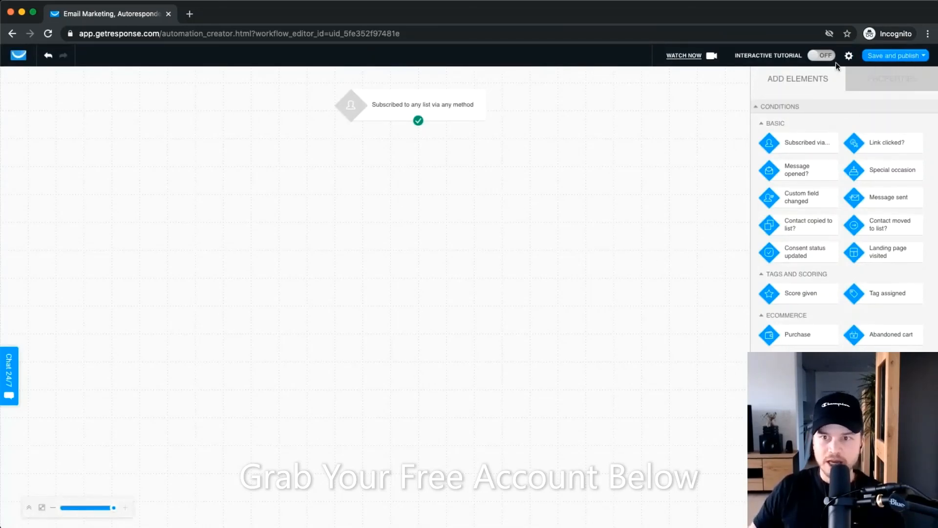
scroll(835, 63, "up", 5)
scroll(766, 145, "up", 3)
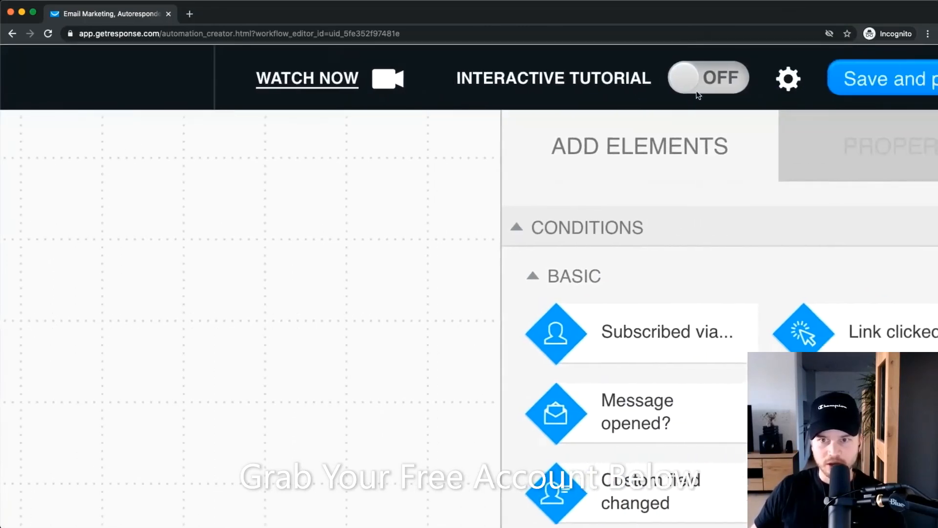
left_click(710, 87)
scroll(764, 95, "down", 5)
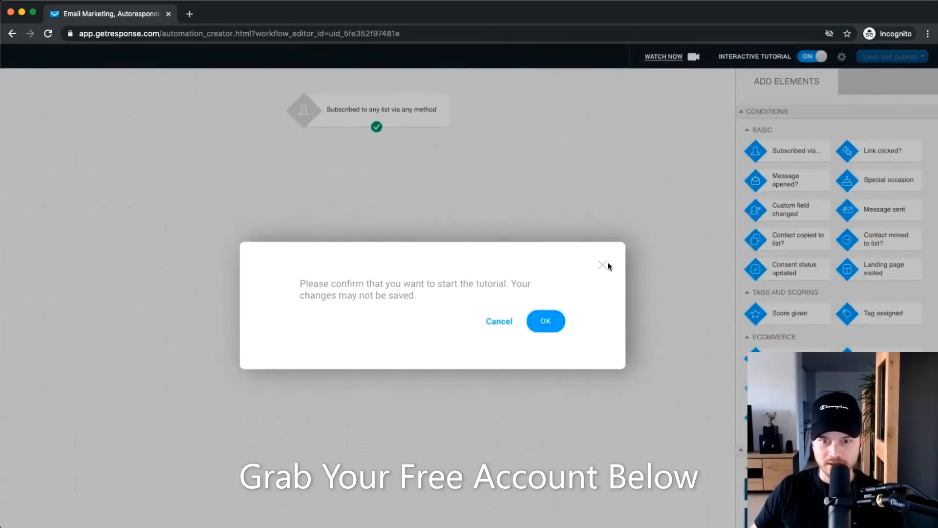
left_click(498, 321)
scroll(406, 330, "up", 3)
scroll(406, 330, "down", 3)
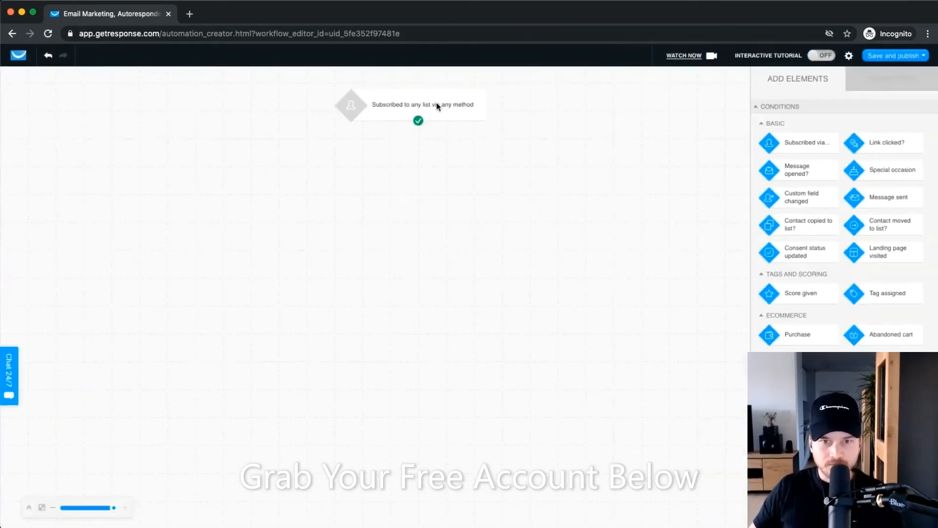
scroll(437, 104, "up", 5)
Limit the subscription trigger to the specific list meticstutorials, keeping Any method.
left_click(429, 139)
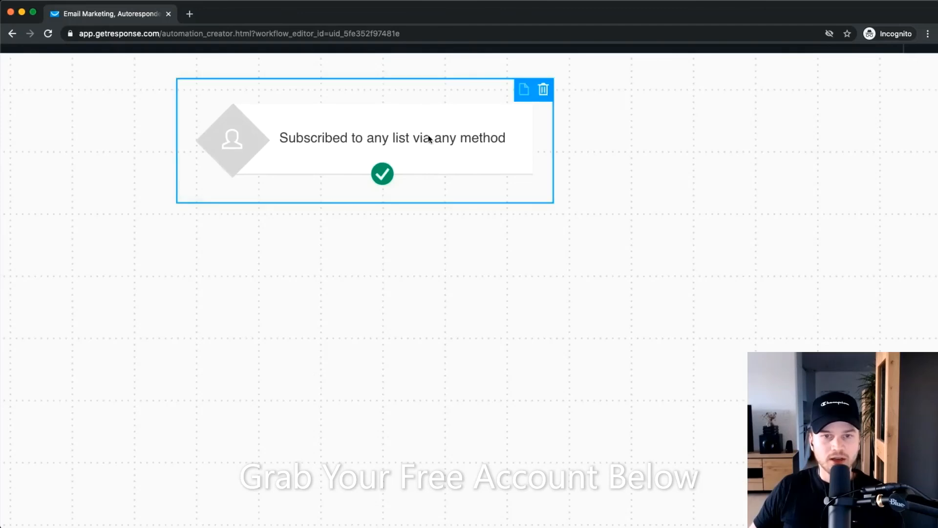
scroll(430, 138, "down", 5)
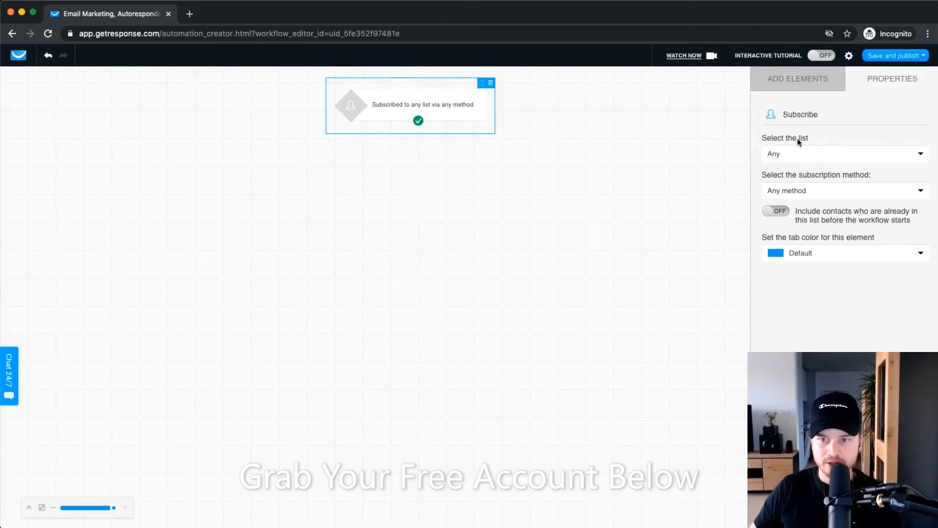
scroll(799, 140, "up", 5)
left_click(801, 153)
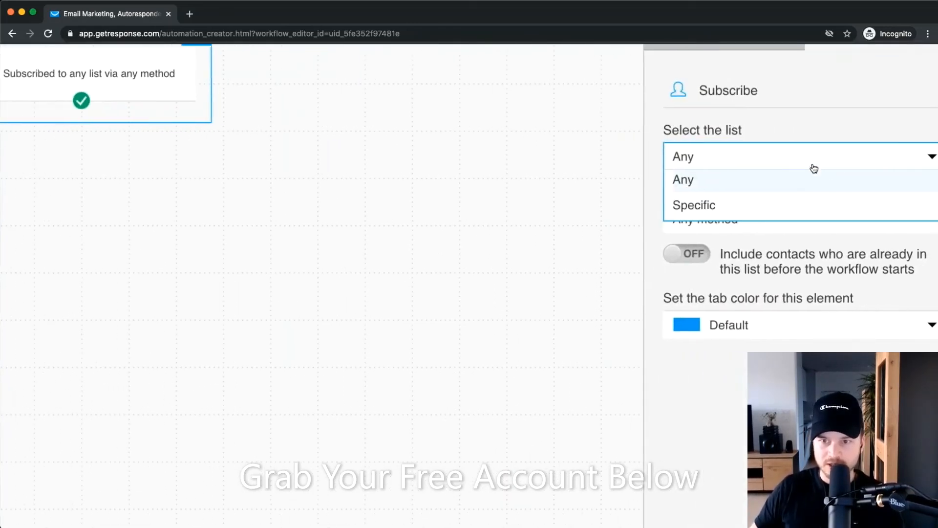
left_click(723, 205)
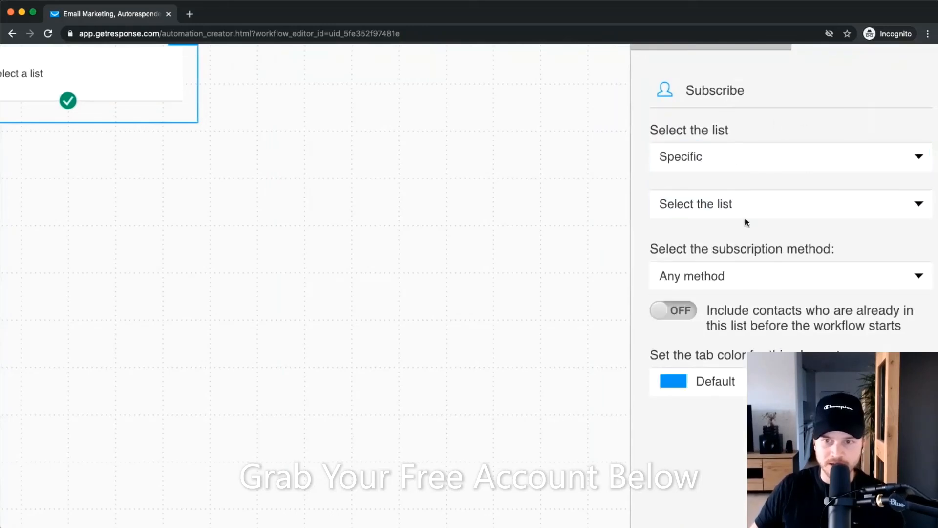
left_click(745, 217)
left_click(719, 274)
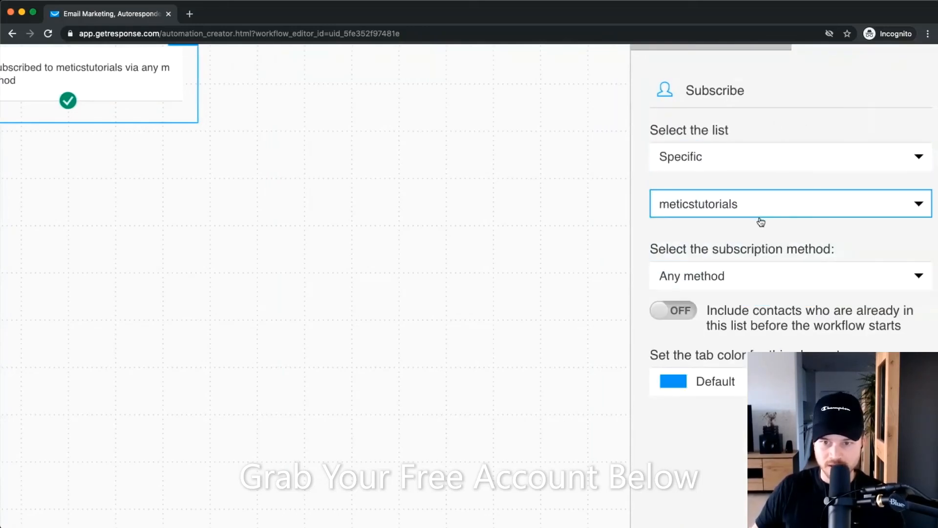
scroll(742, 320, "down", 1)
left_click(739, 260)
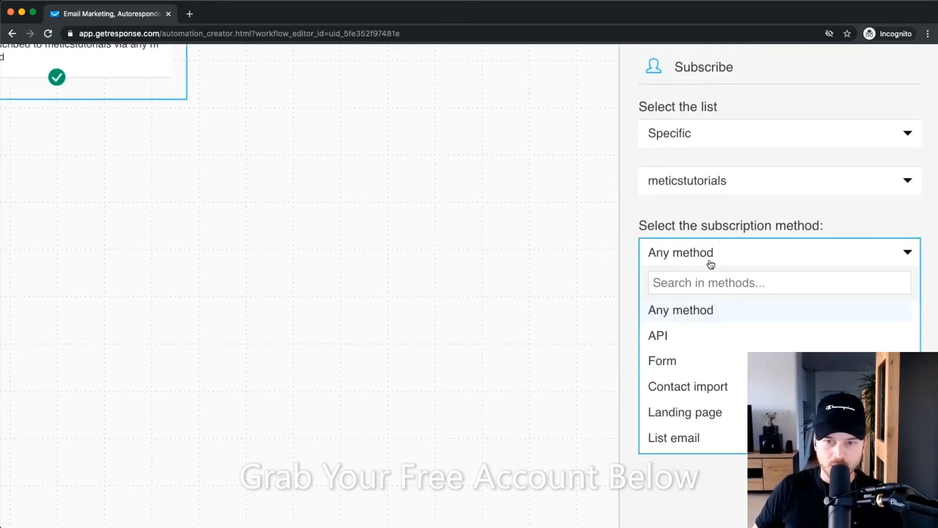
left_click(714, 310)
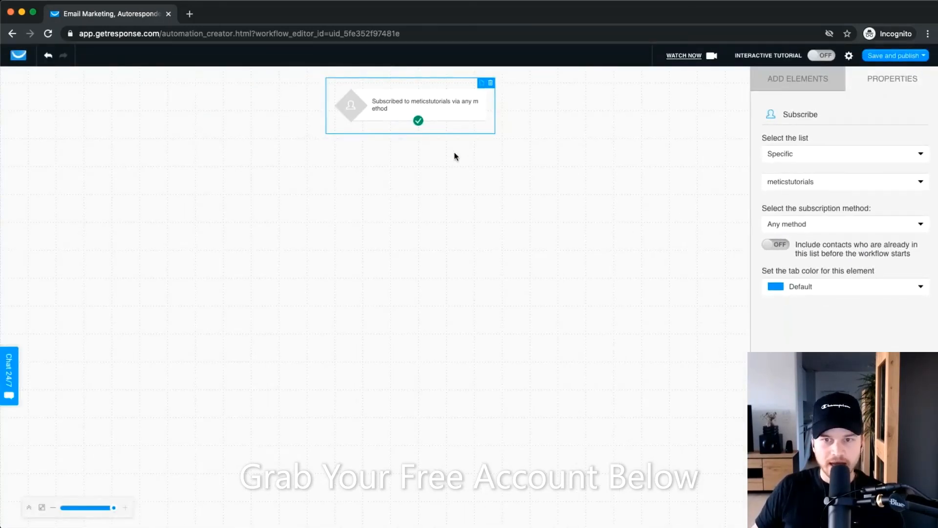
Show the Add Elements panel scrolled down to the Actions section.
left_click(782, 80)
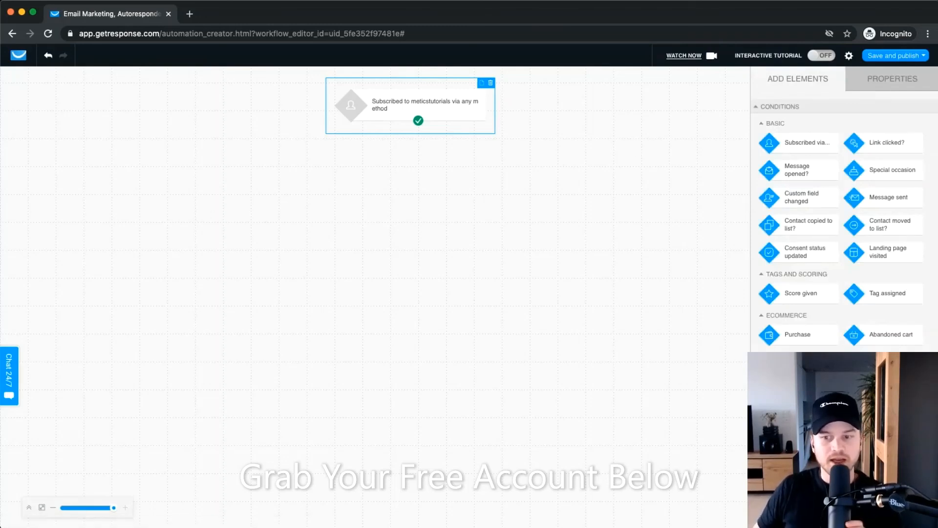
scroll(844, 210, "down", 4)
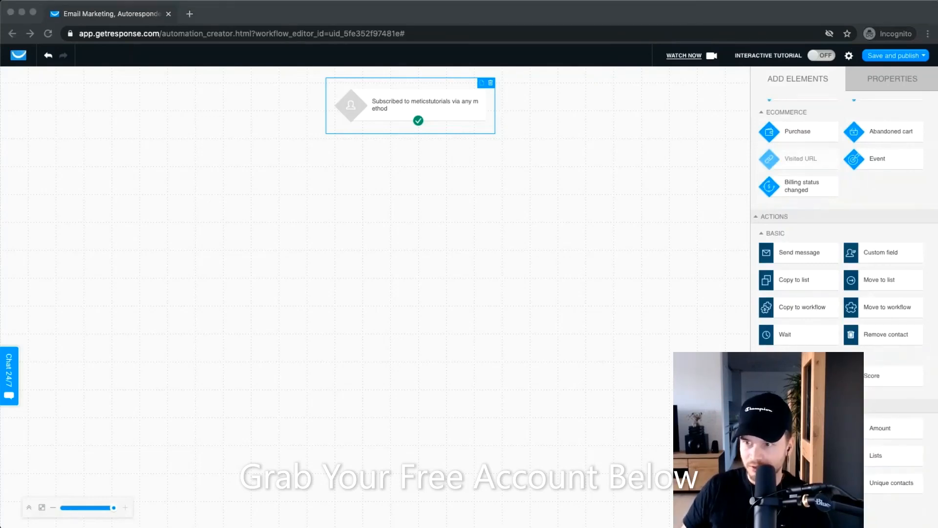
left_click(653, 397)
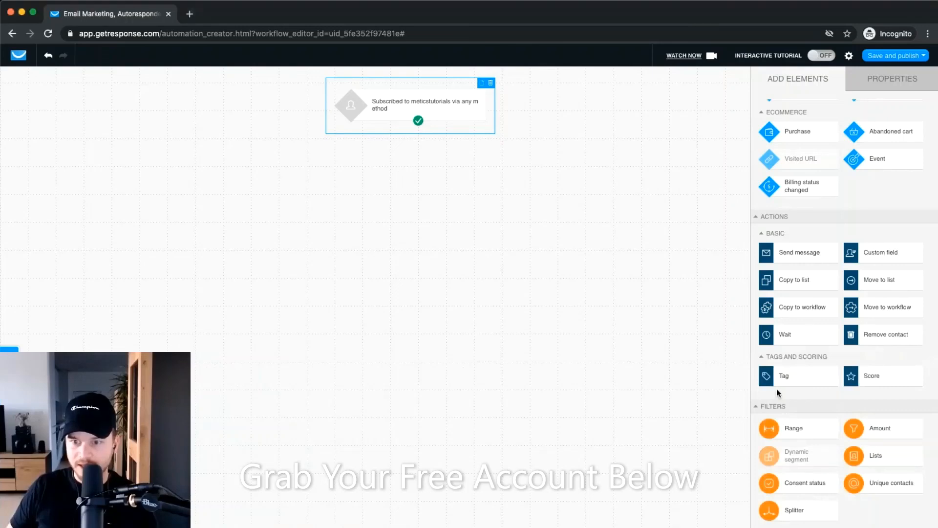
scroll(798, 384, "up", 5)
scroll(810, 381, "down", 3)
Place a Tag action under the subscription trigger and connect them.
scroll(811, 384, "down", 3)
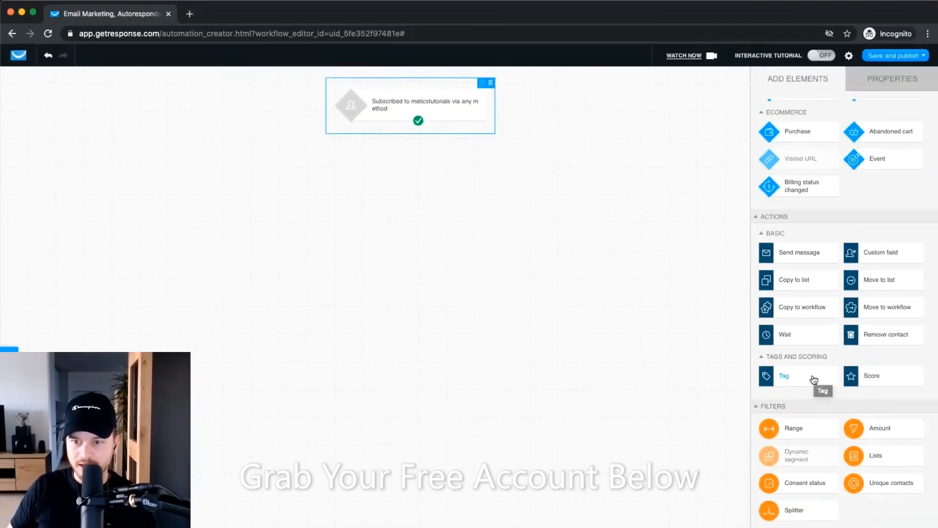
left_click_drag(823, 384, 423, 160)
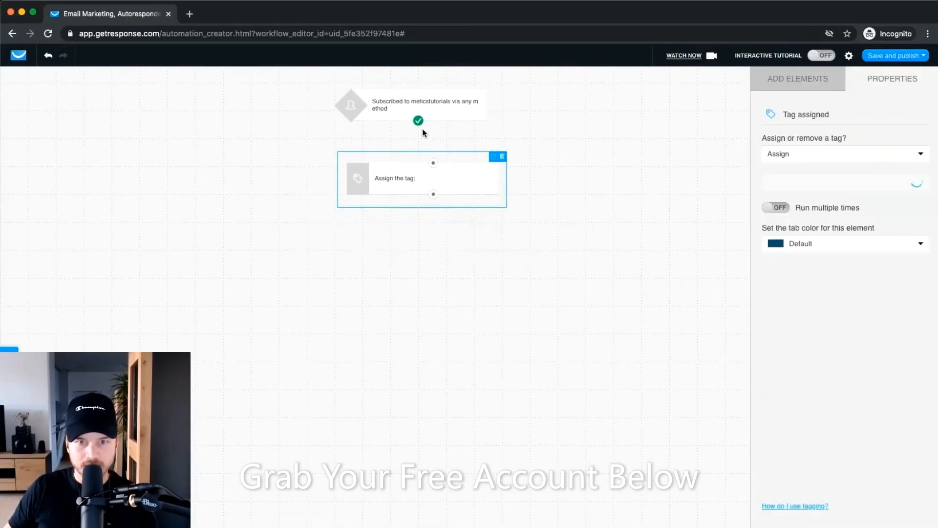
left_click_drag(418, 121, 443, 173)
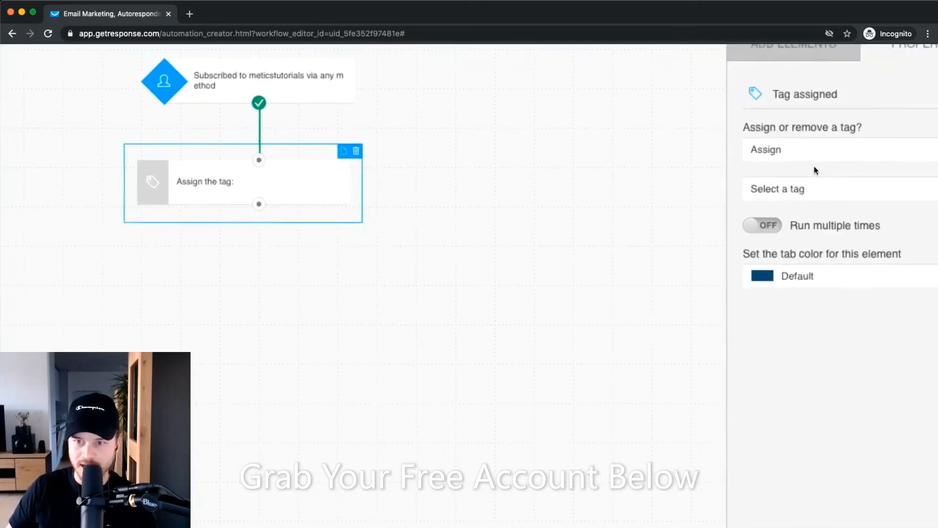
Create and assign a new tag named new_subscriber in the Tag action.
left_click(806, 189)
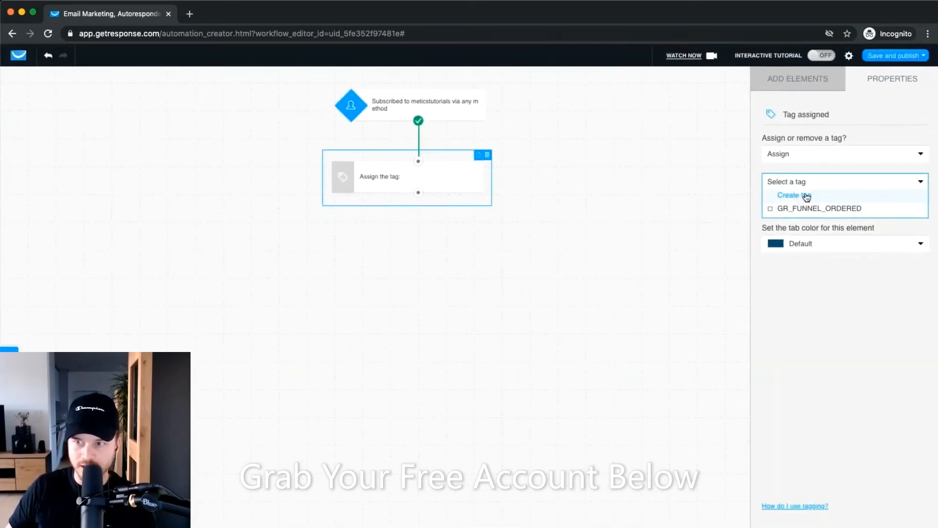
left_click(805, 196)
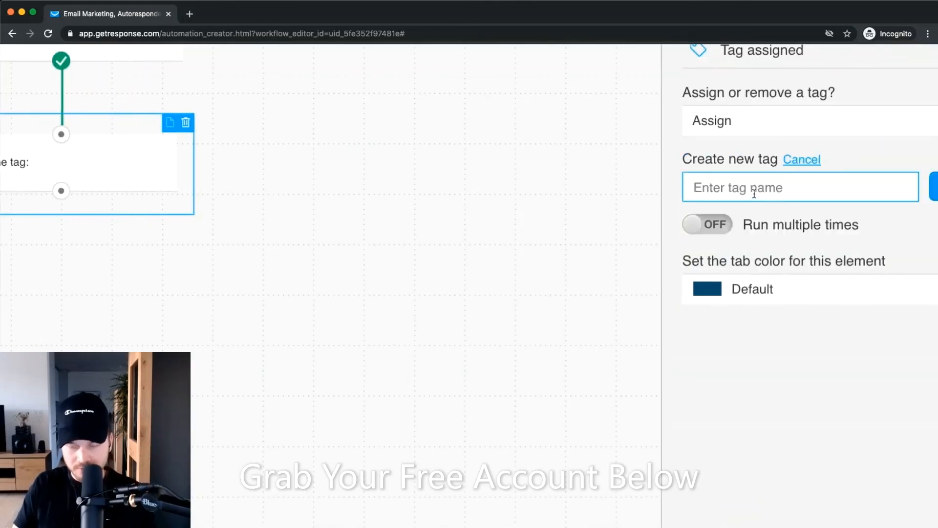
type("nre")
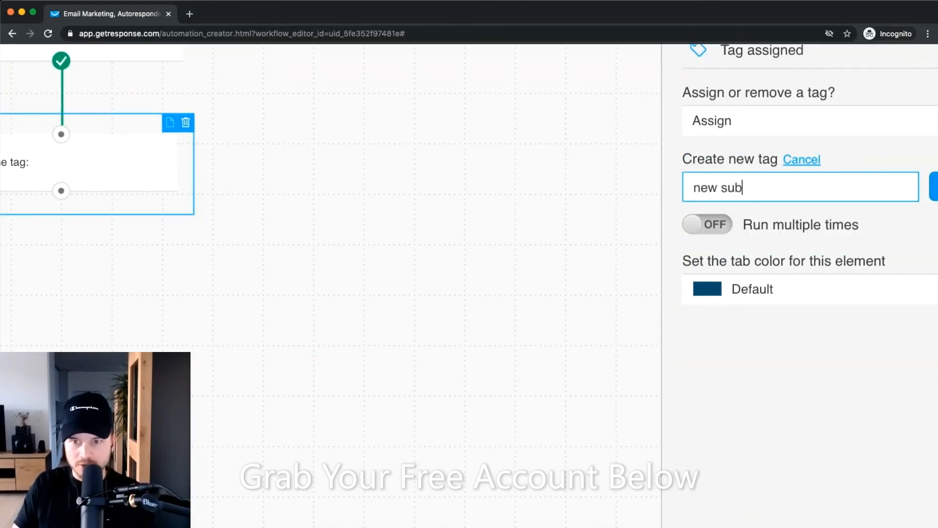
scroll(781, 220, "right", 3)
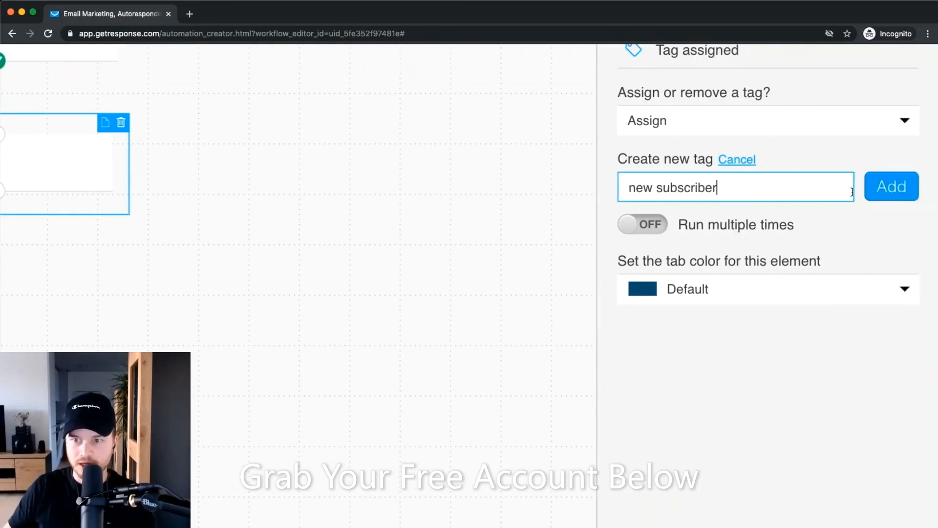
left_click(893, 190)
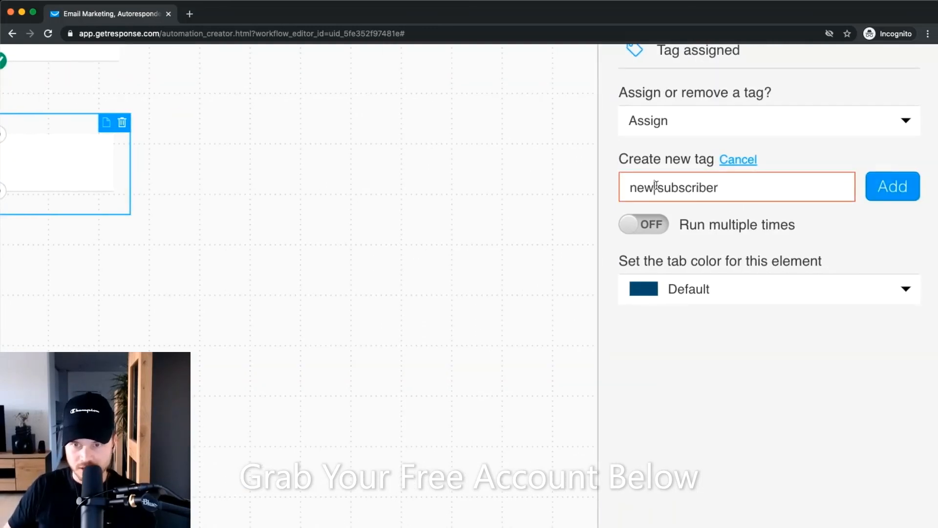
key("BackSpace")
type("<-")
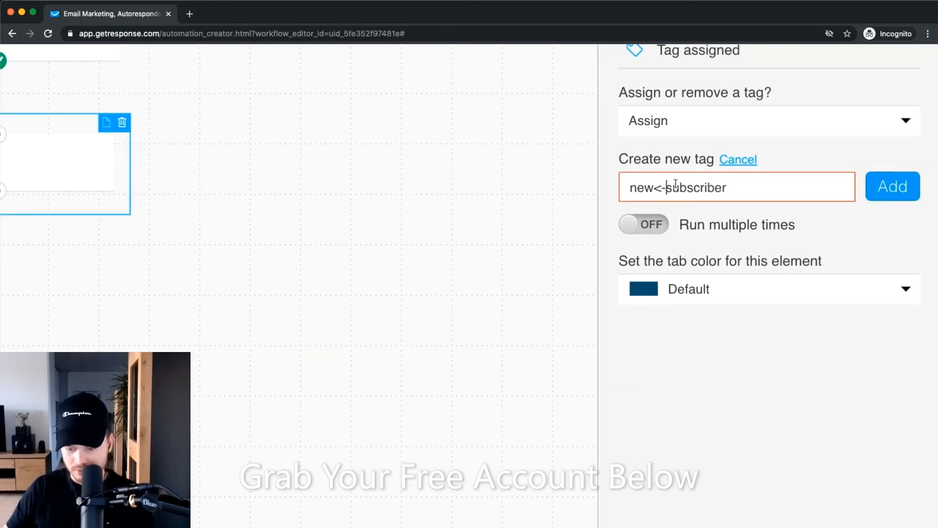
key("BackSpace")
key("BackSpace")
type("_")
left_click(883, 191)
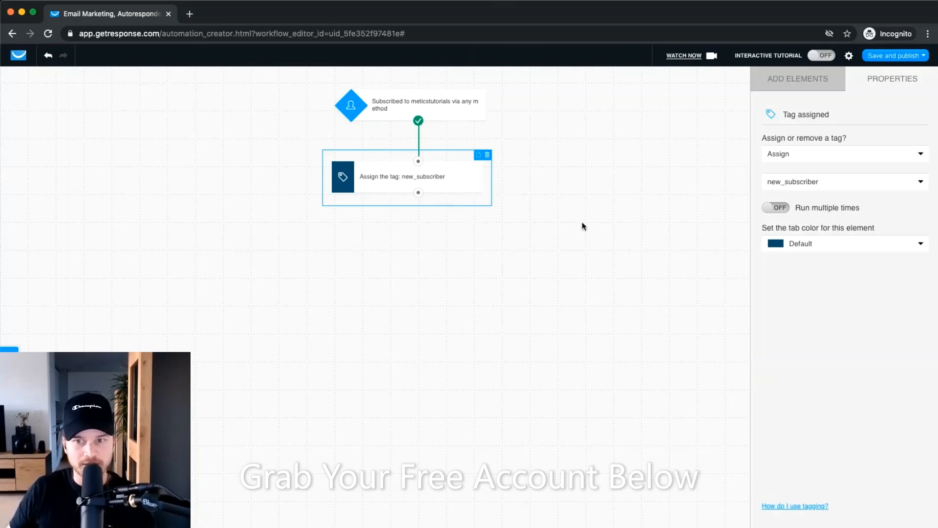
left_click(802, 86)
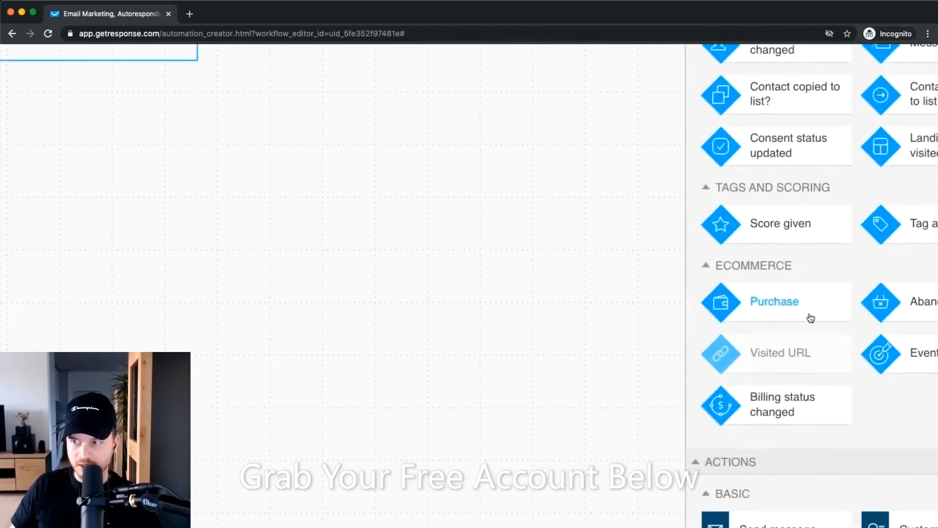
Add a Send message step below the tag step and connect them.
scroll(811, 318, "down", 5)
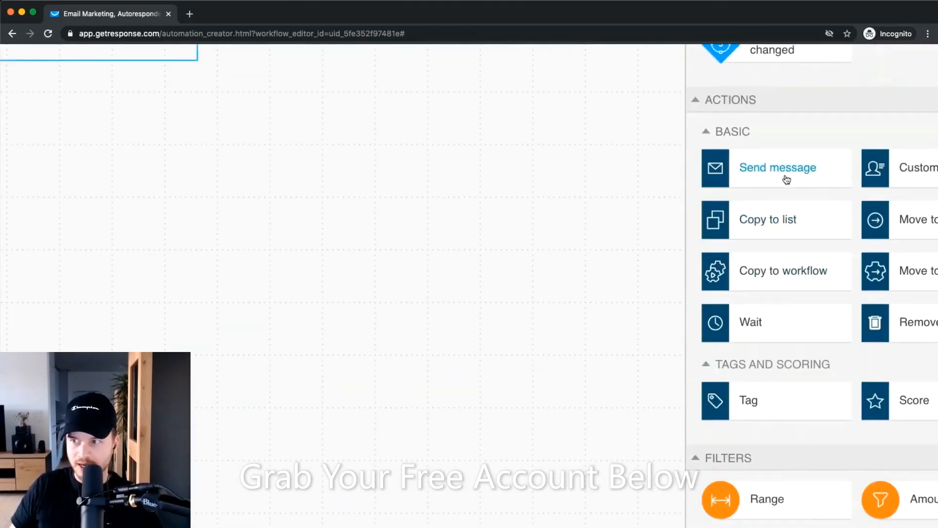
left_click_drag(792, 178, 53, 139)
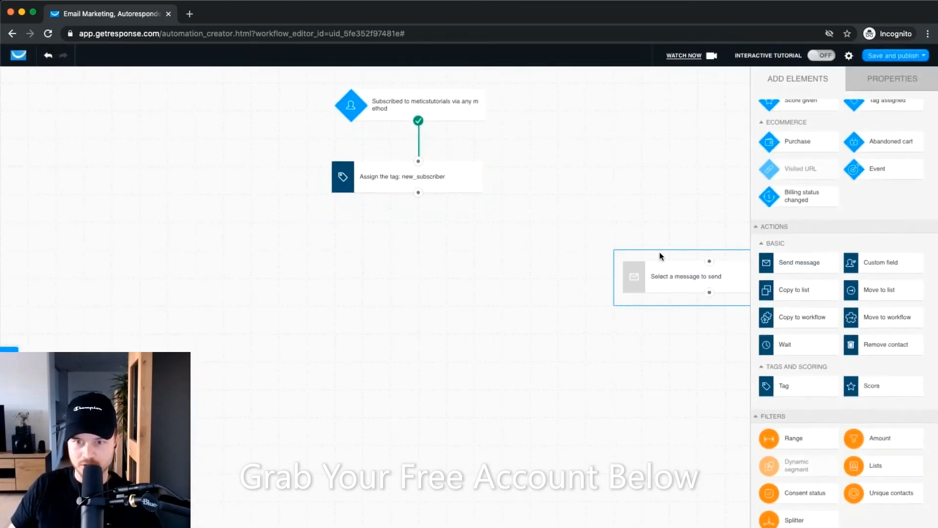
left_click_drag(412, 247, 397, 243)
left_click_drag(418, 194, 411, 248)
left_click(428, 255)
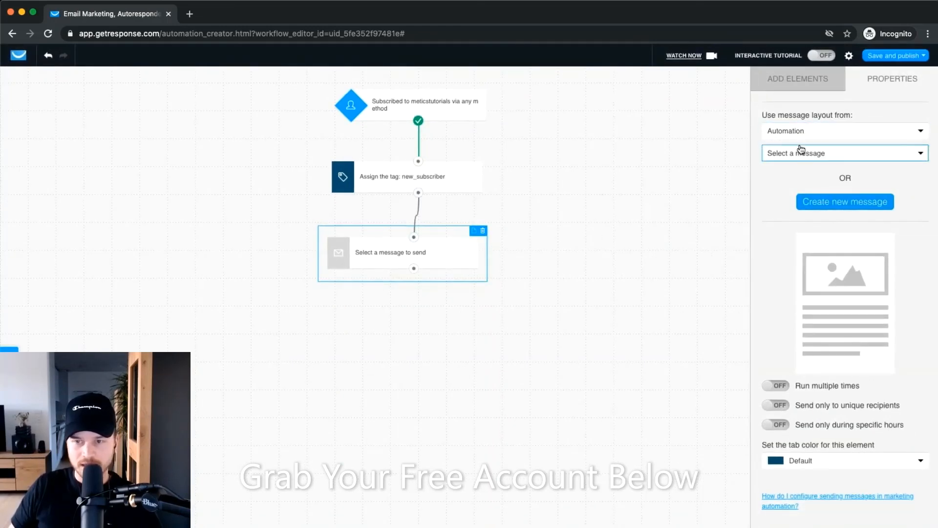
Skip the existing messages and start a new automation message for this step.
scroll(801, 150, "up", 3)
scroll(820, 152, "down", 1)
left_click(820, 152)
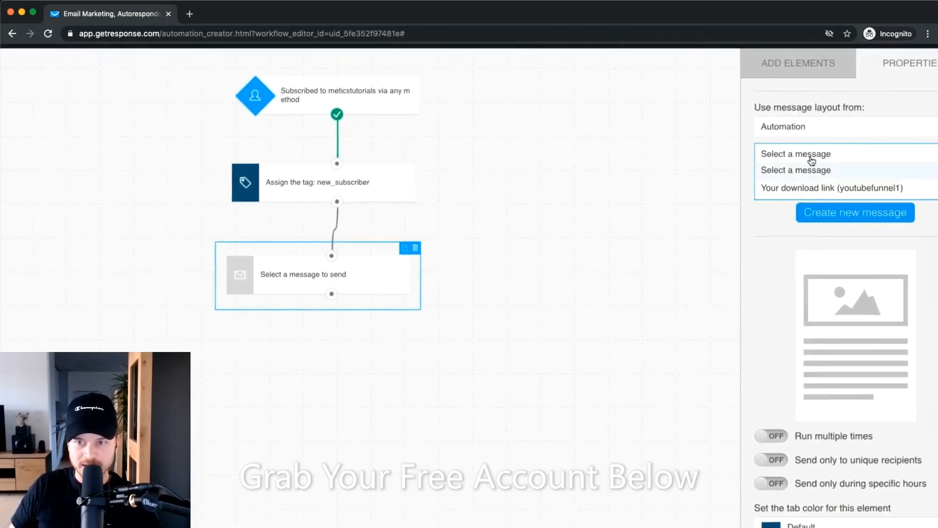
left_click(757, 232)
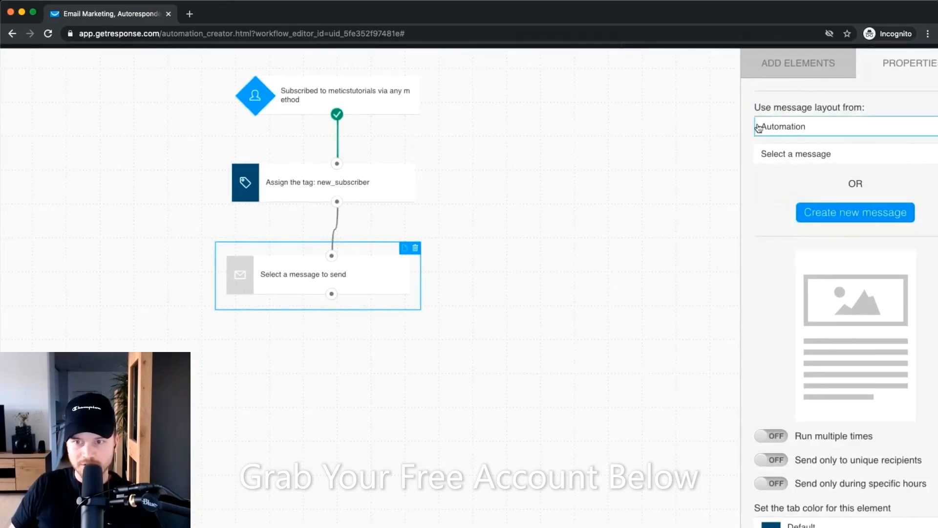
scroll(826, 196, "right", 2)
scroll(844, 205, "up", 1)
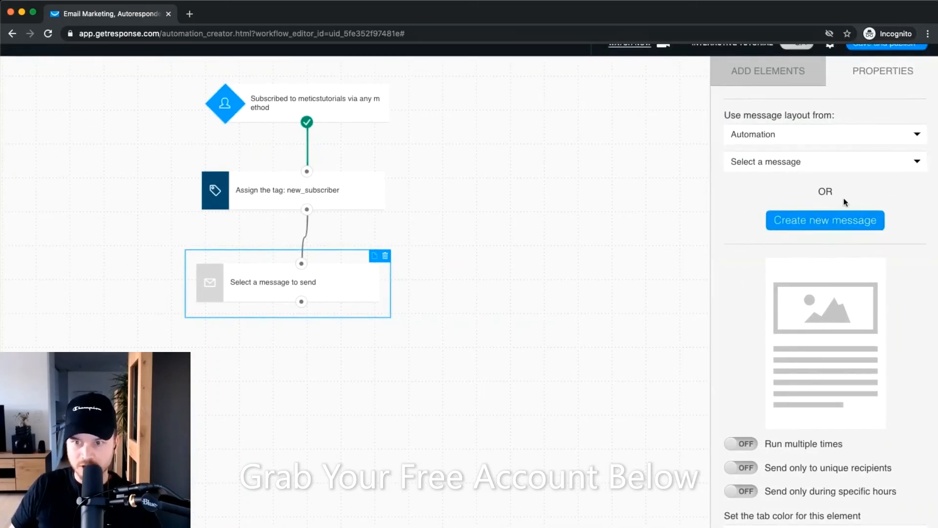
right_click(804, 222)
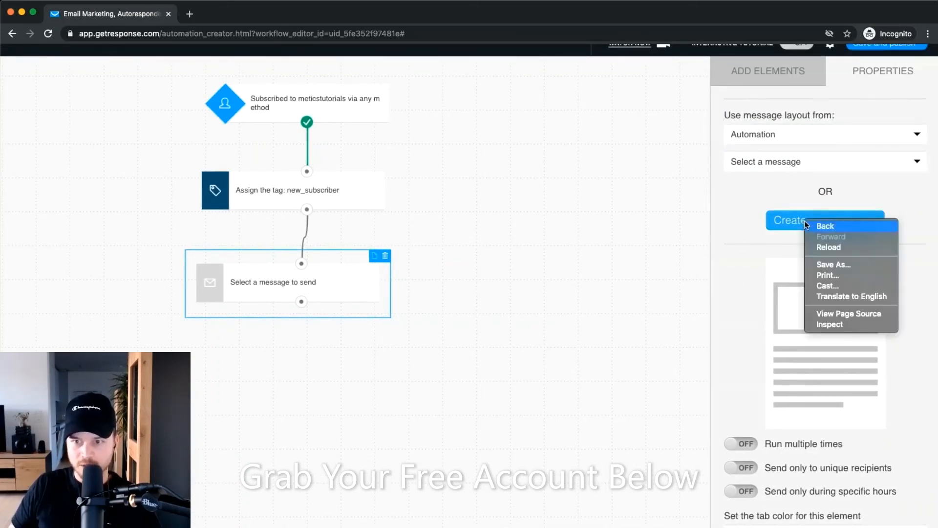
left_click(769, 220)
left_click(793, 223)
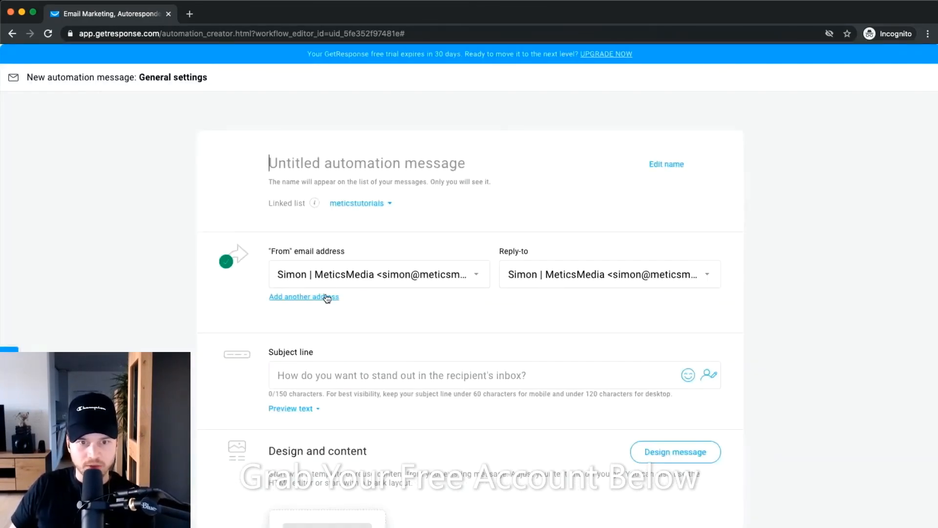
Enter 'gr3grge' as the message subject line.
scroll(322, 293, "down", 3)
left_click(355, 213)
type("gr3grge")
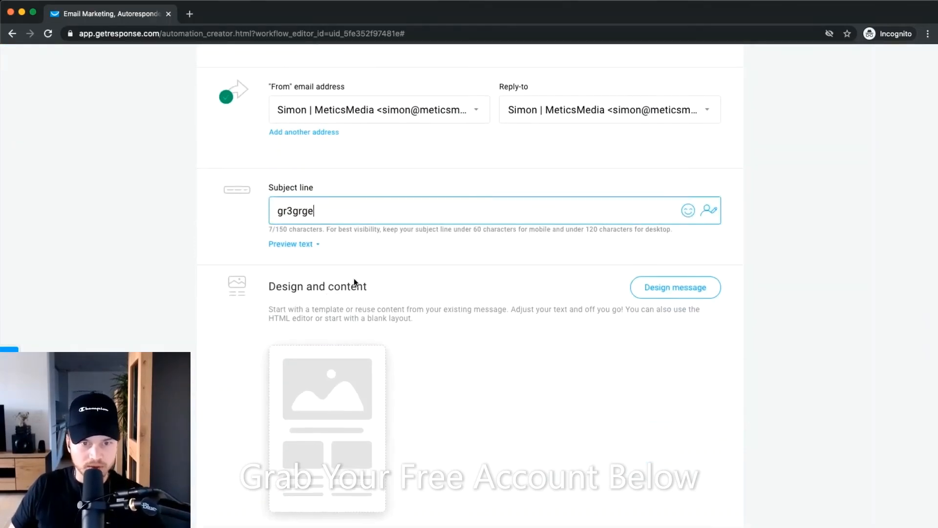
scroll(354, 278, "down", 1)
left_click(459, 207)
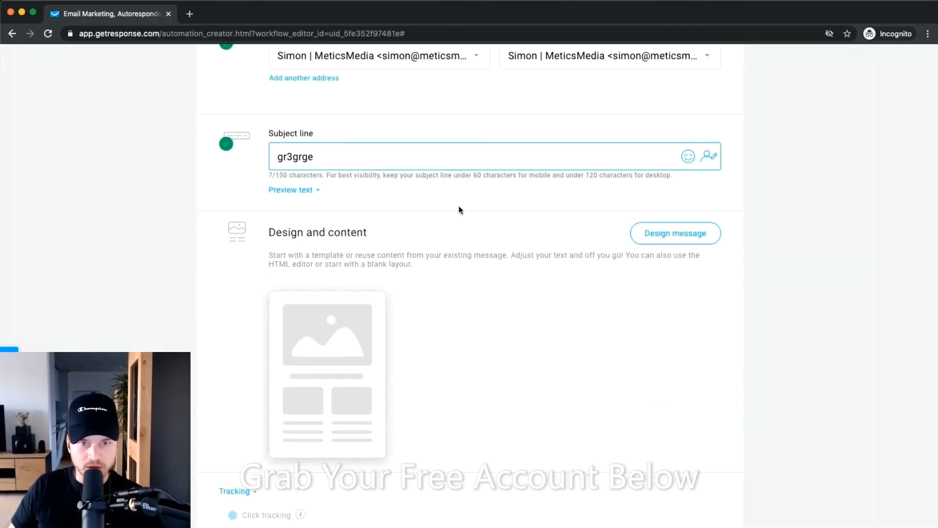
Apply the Here's to you! template and save the message back to the workflow.
left_click(650, 239)
left_click(409, 252)
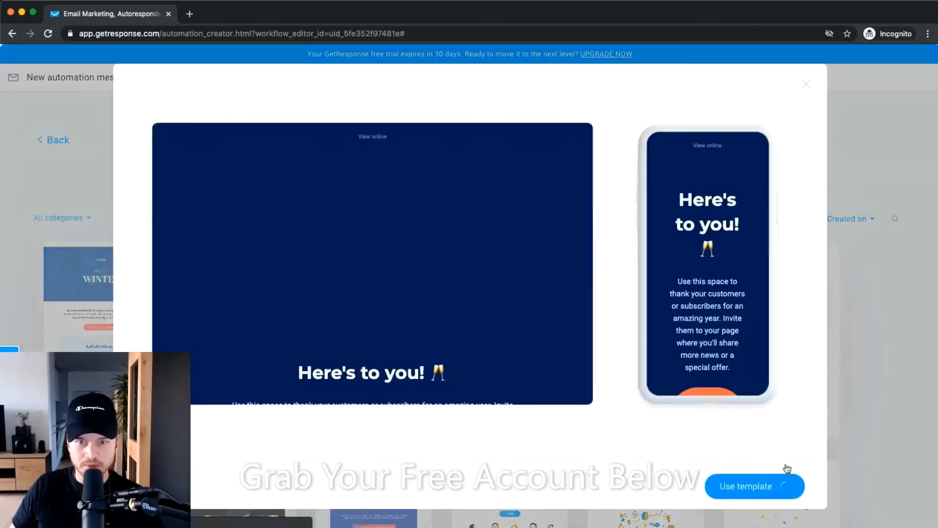
left_click(777, 484)
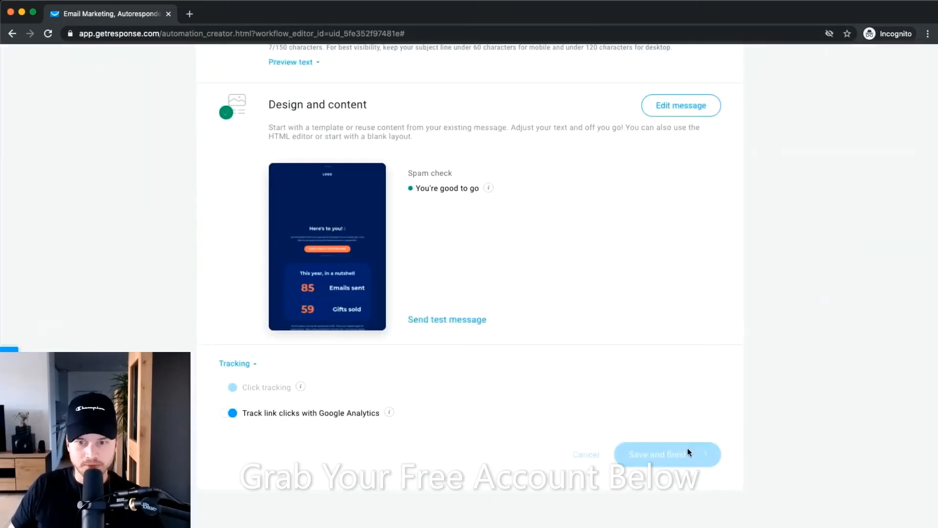
left_click(687, 450)
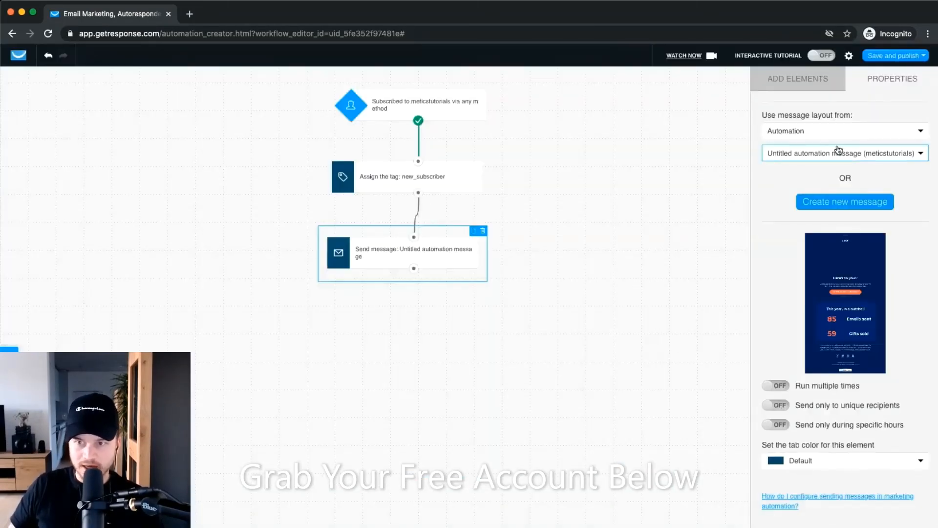
Keep the Untitled automation message on the send-message step and return to the Actions list.
left_click_drag(430, 252, 442, 260)
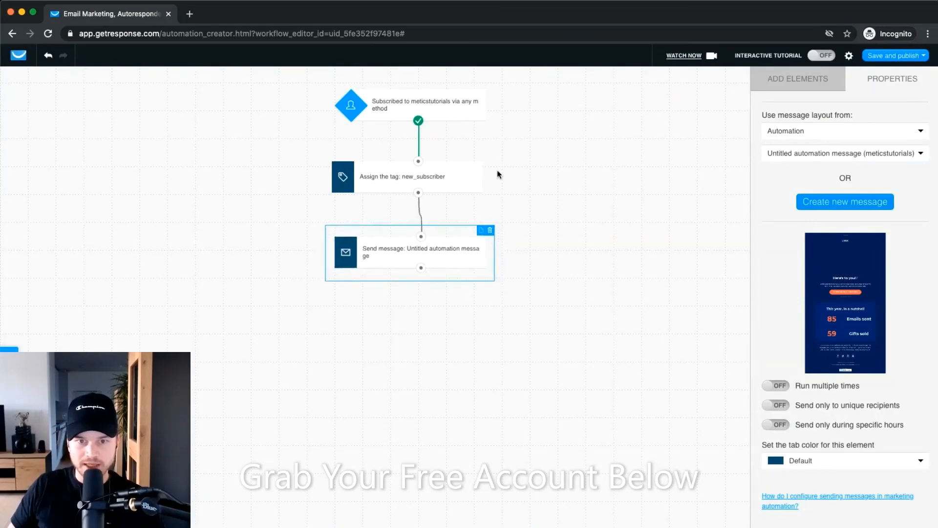
left_click(880, 154)
left_click(858, 187)
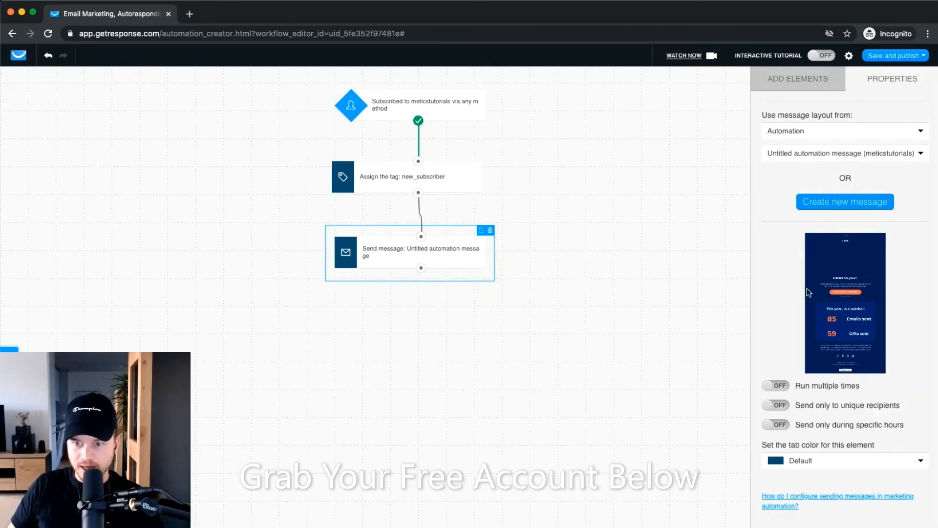
left_click(446, 314)
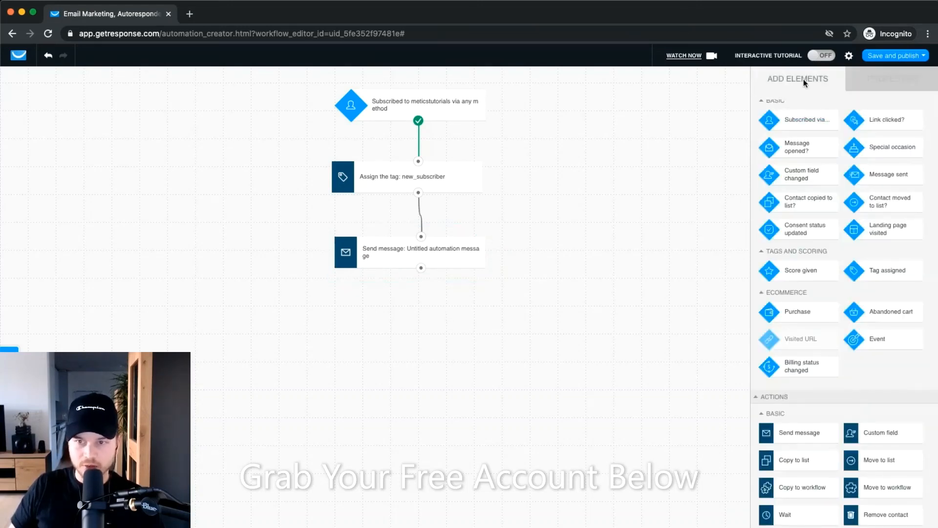
left_click(470, 255)
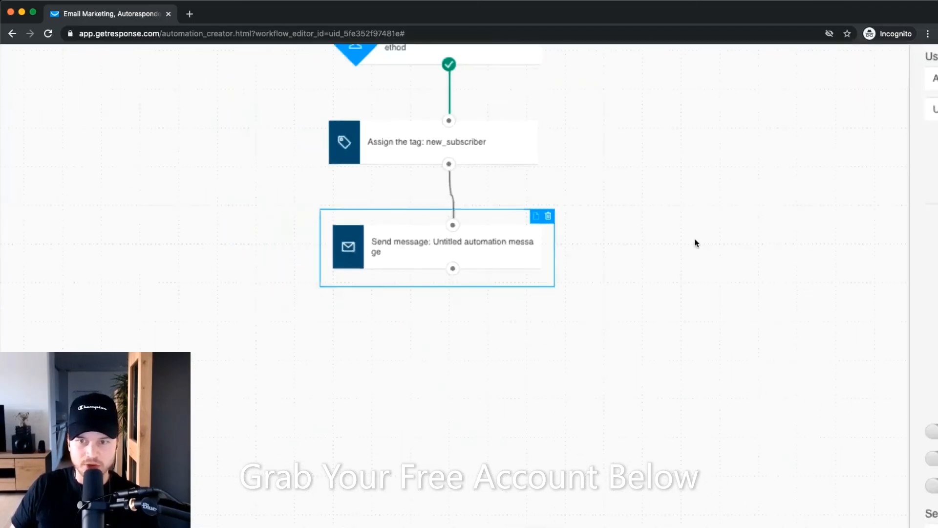
left_click(800, 80)
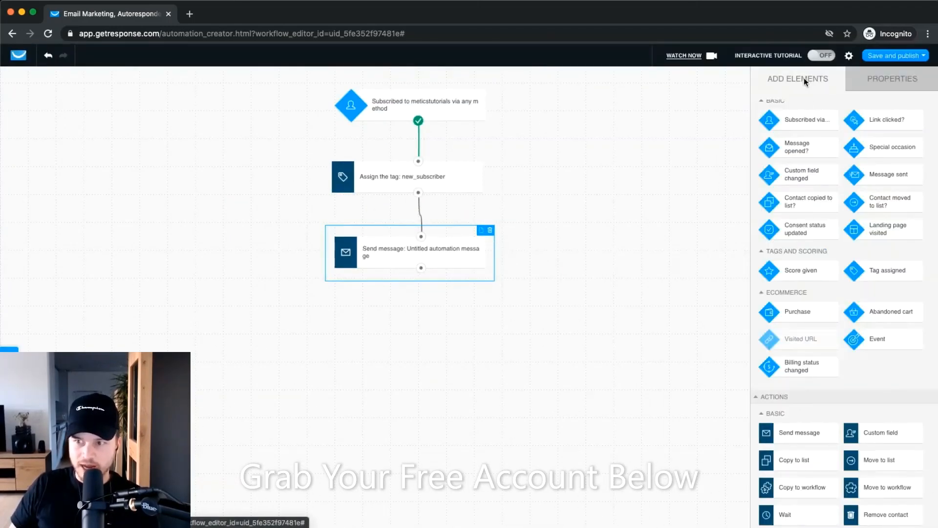
scroll(826, 301, "down", 3)
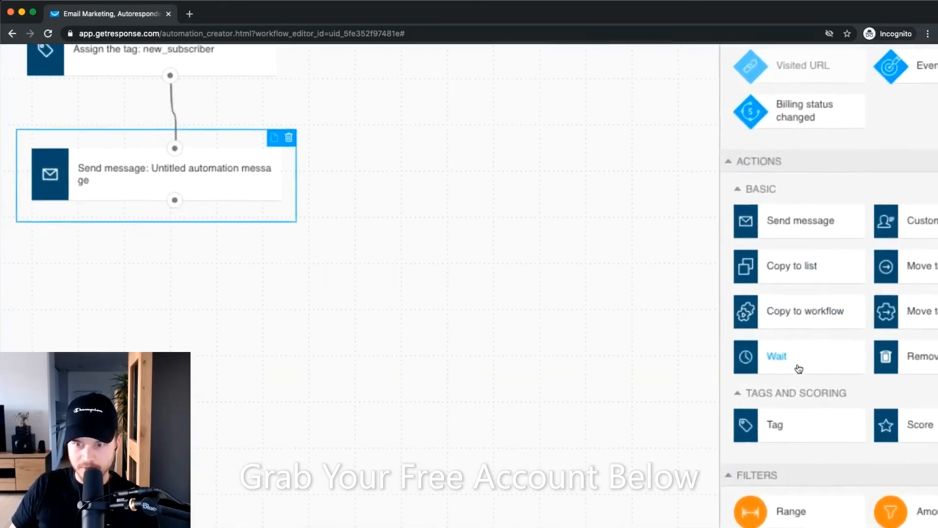
Add a Wait action below the send-message step and connect them.
left_click_drag(803, 370, 487, 321)
left_click_drag(291, 290, 162, 273)
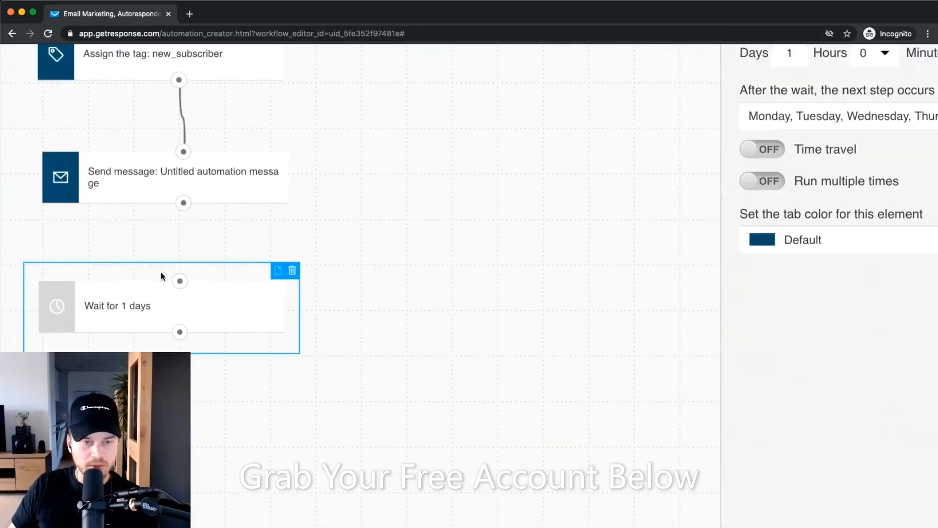
left_click_drag(182, 201, 180, 281)
Set the wait step's duration to 3 days.
left_click(358, 303)
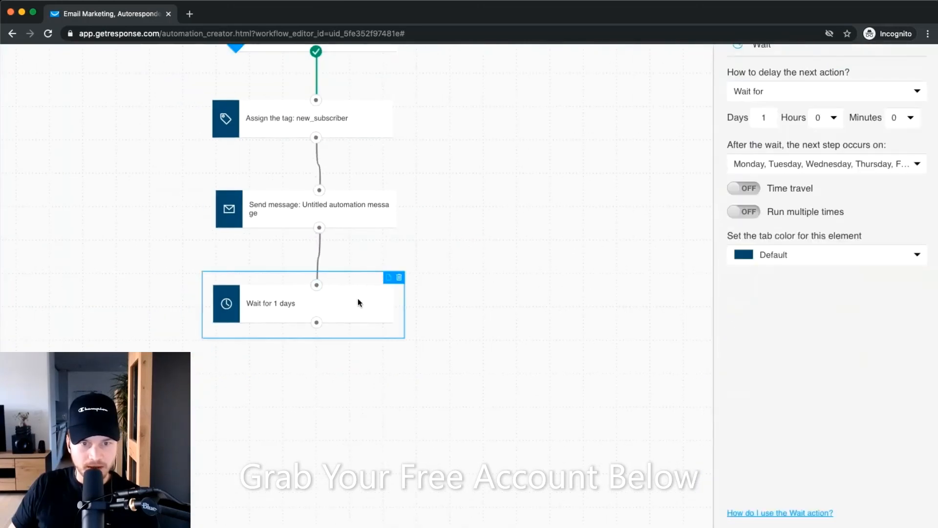
scroll(779, 140, "up", 1)
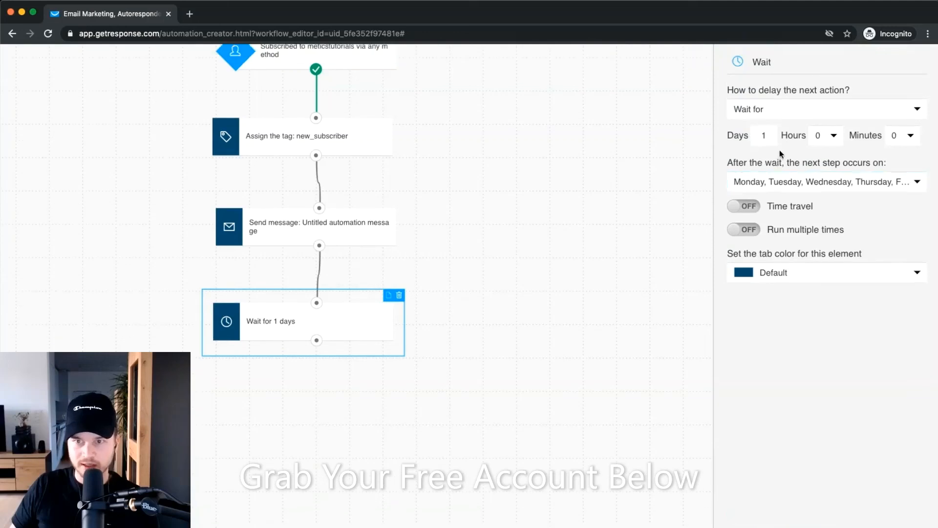
left_click(771, 137)
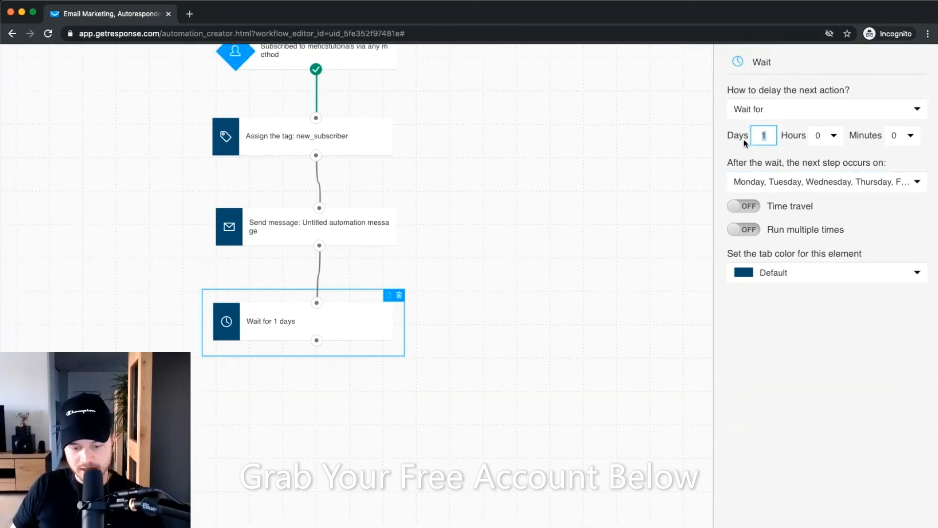
scroll(788, 137, "up", 2)
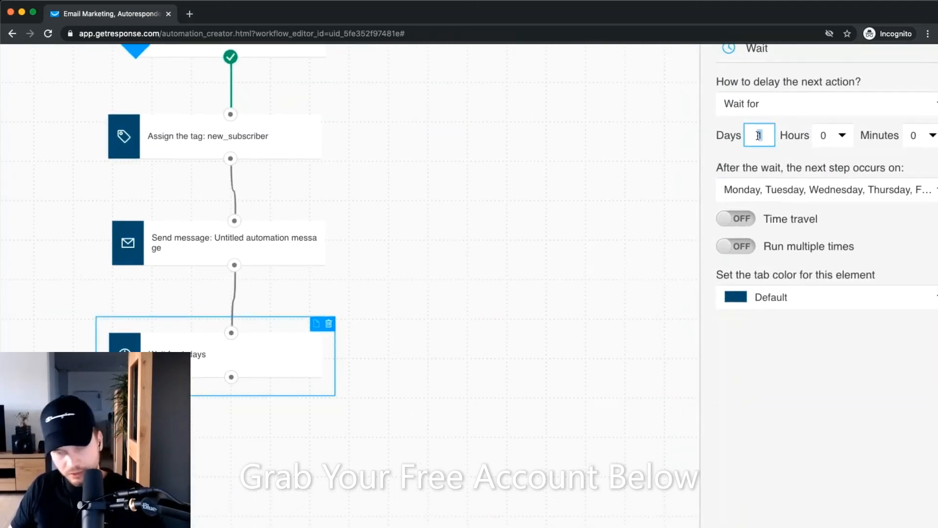
key("BackSpace")
type("3")
scroll(777, 137, "right", 1)
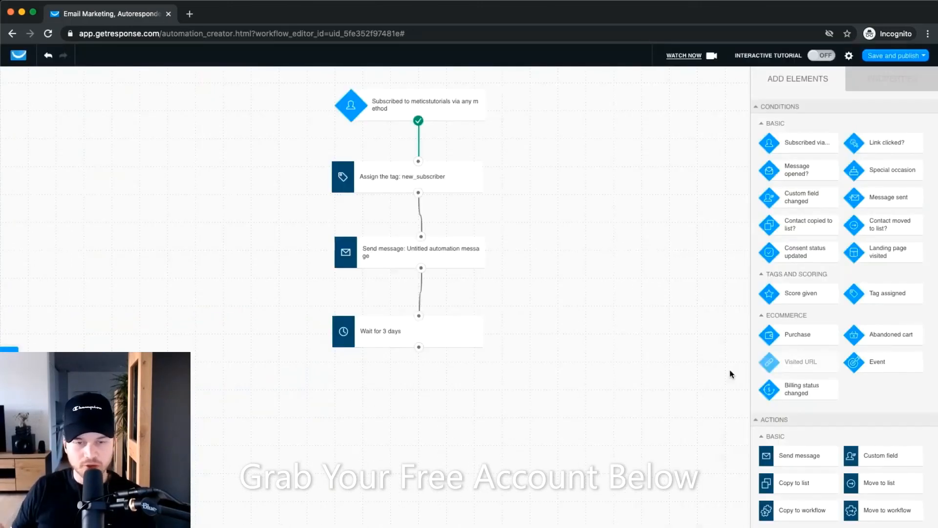
scroll(439, 239, "up", 5)
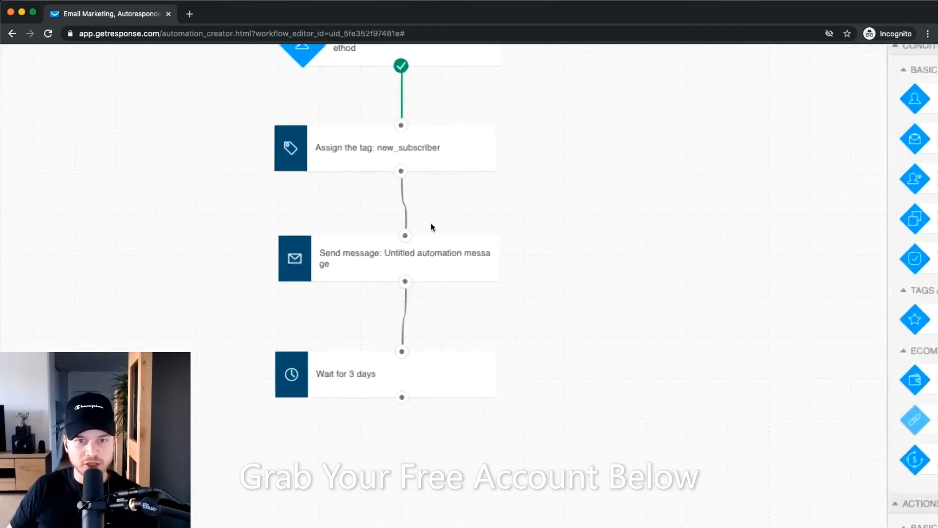
scroll(424, 260, "down", 3)
scroll(424, 259, "up", 4)
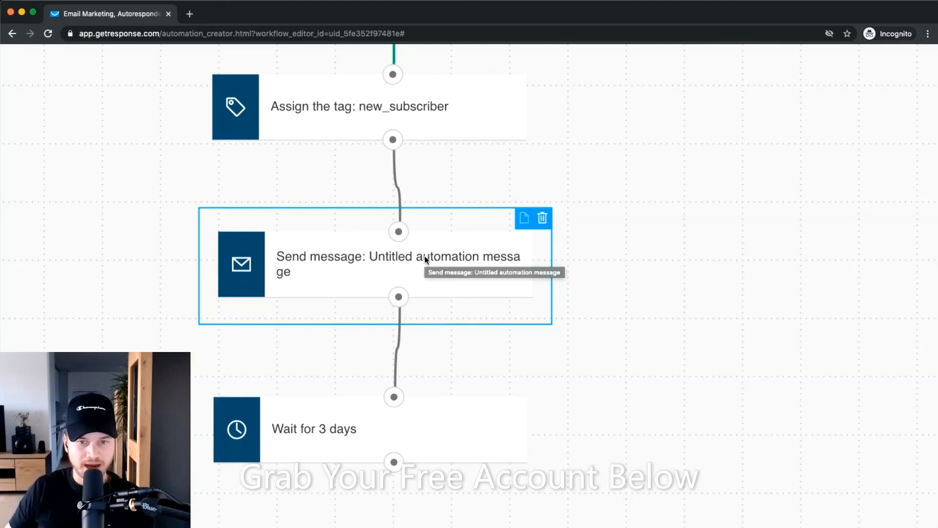
scroll(424, 256, "down", 5)
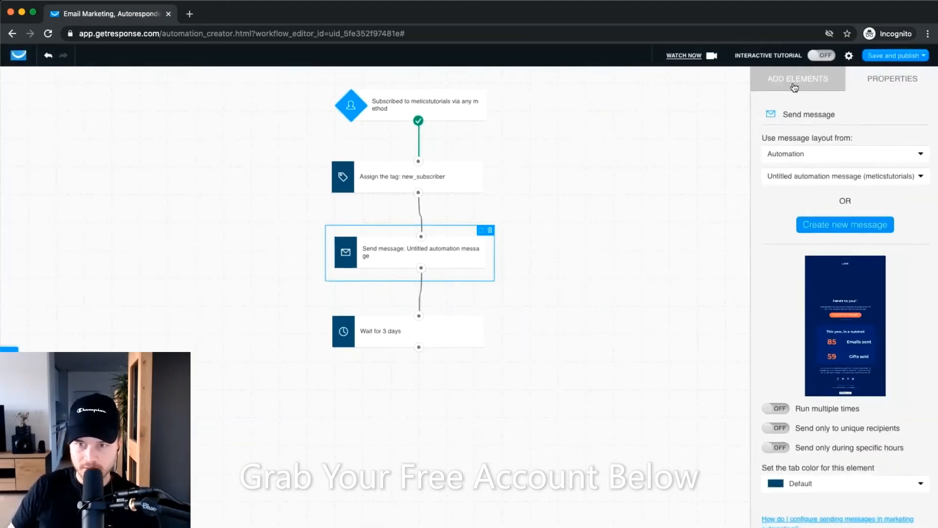
Add a 'Message opened?' condition below the 3-day wait and connect the wait to it.
left_click(794, 86)
scroll(899, 157, "up", 5)
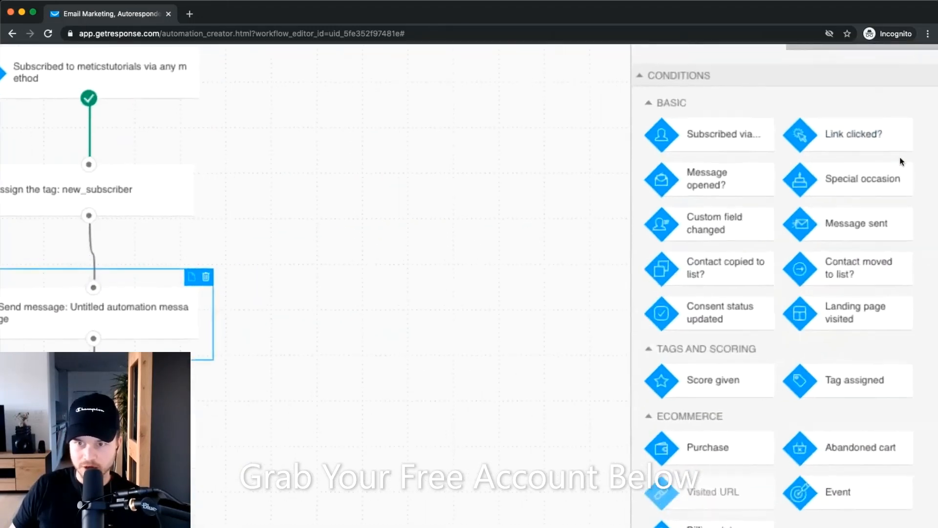
scroll(781, 198, "down", 2)
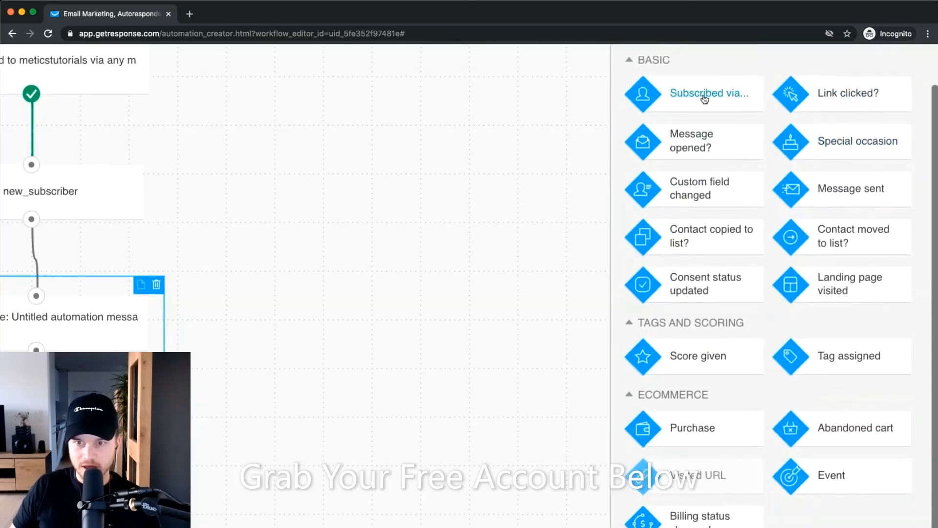
scroll(702, 147, "down", 1)
scroll(707, 155, "down", 3)
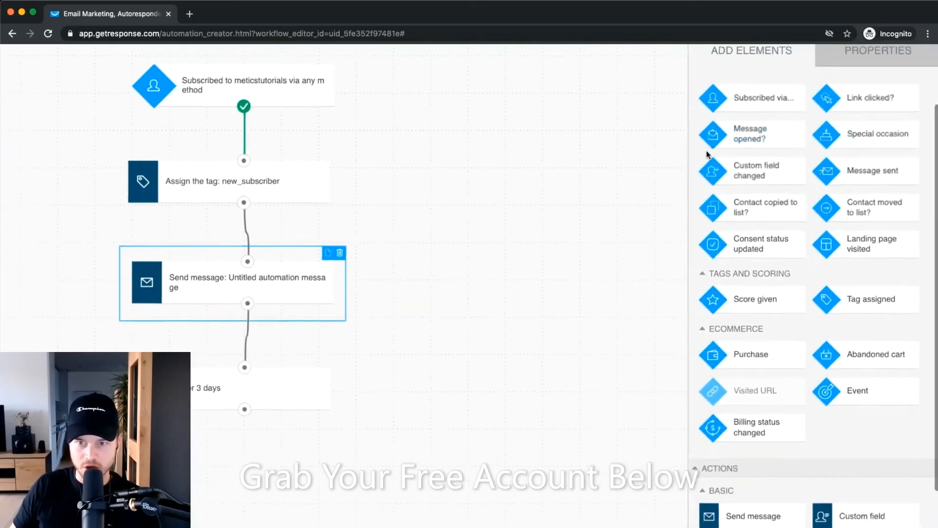
left_click_drag(769, 136, 274, 458)
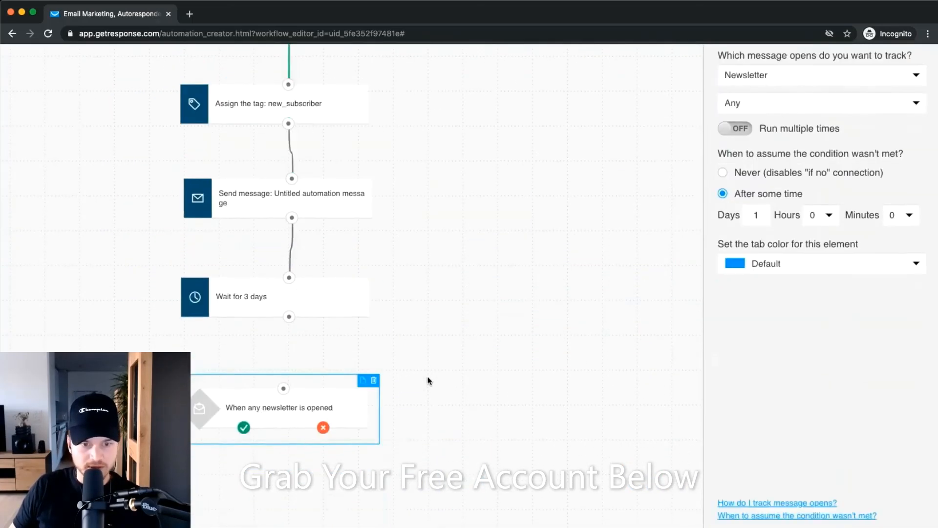
scroll(430, 380, "down", 1)
left_click_drag(289, 303, 283, 373)
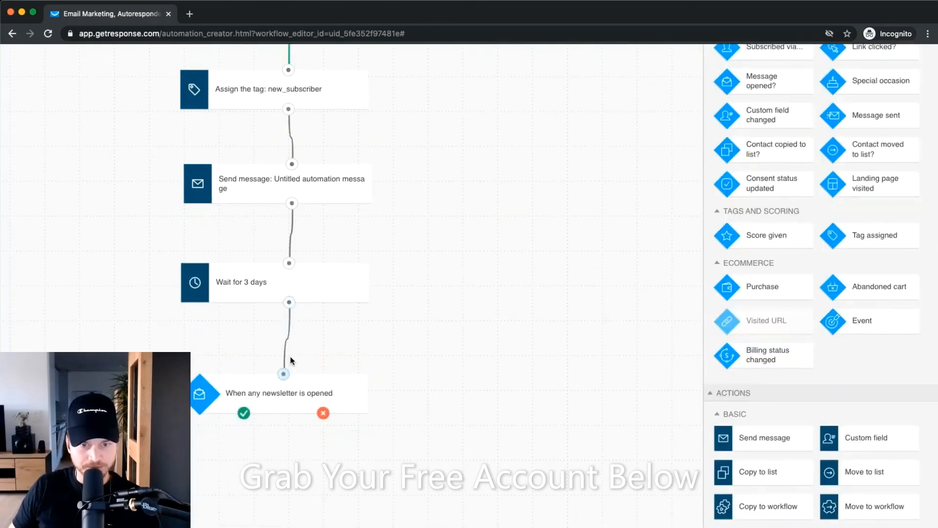
Set the condition to track opens of the specific Untitled automation message.
left_click(312, 399)
scroll(808, 351, "up", 3)
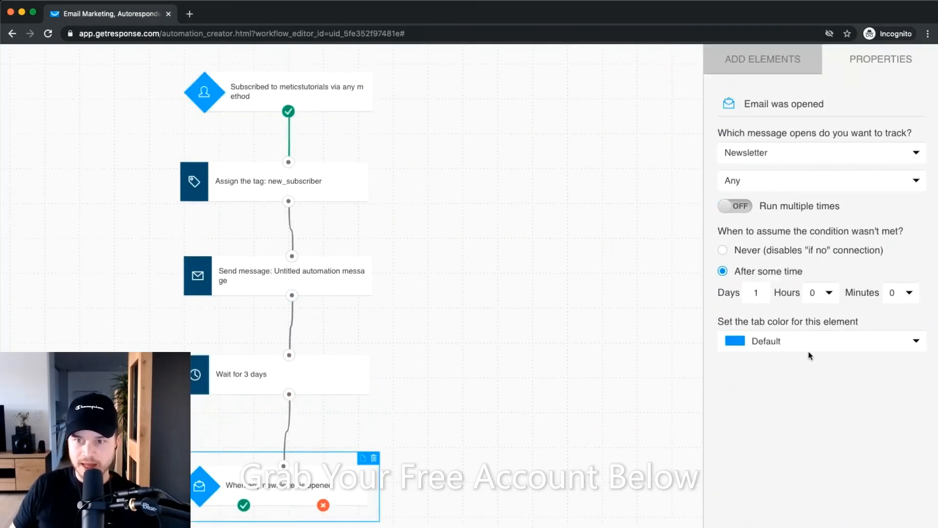
left_click(834, 180)
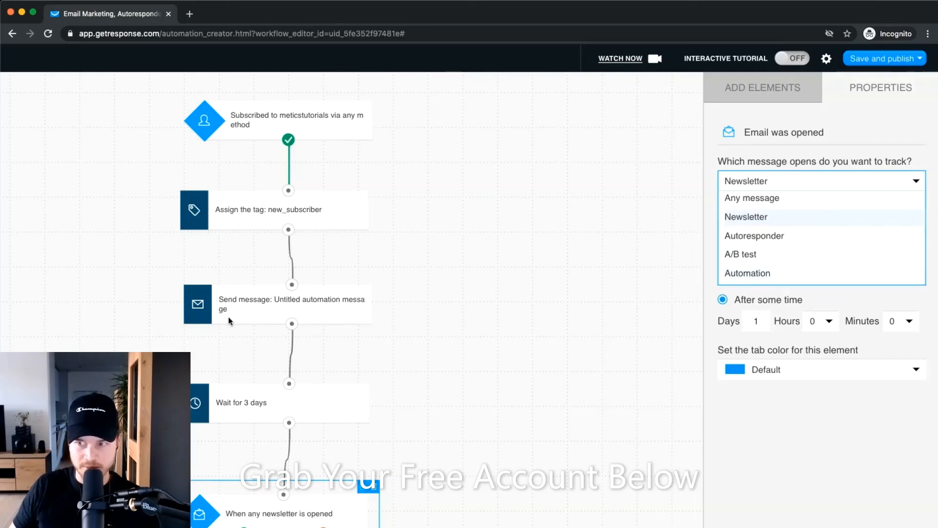
left_click(749, 271)
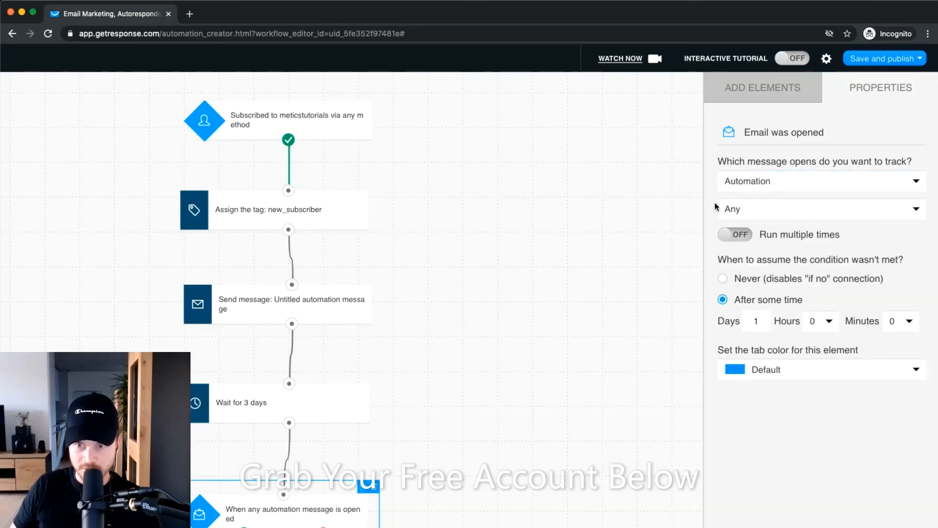
left_click(763, 204)
left_click(774, 243)
left_click(767, 261)
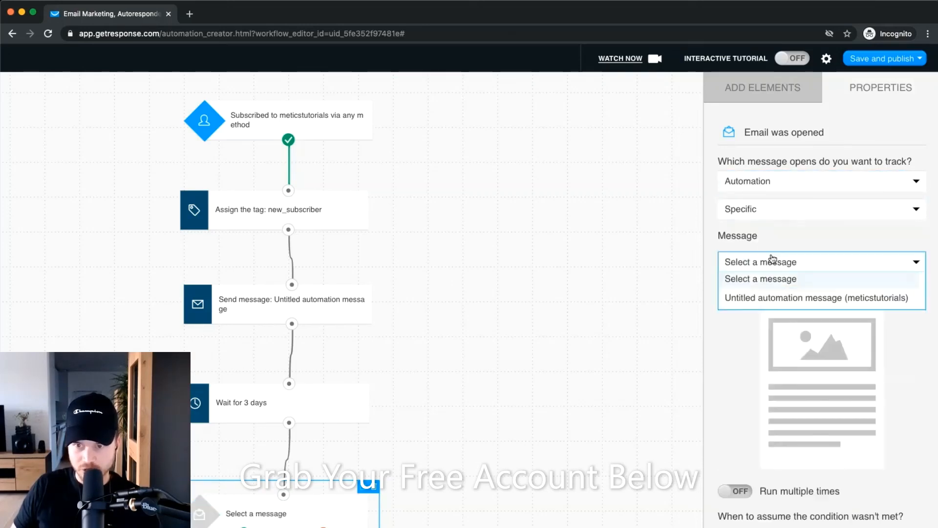
left_click(772, 298)
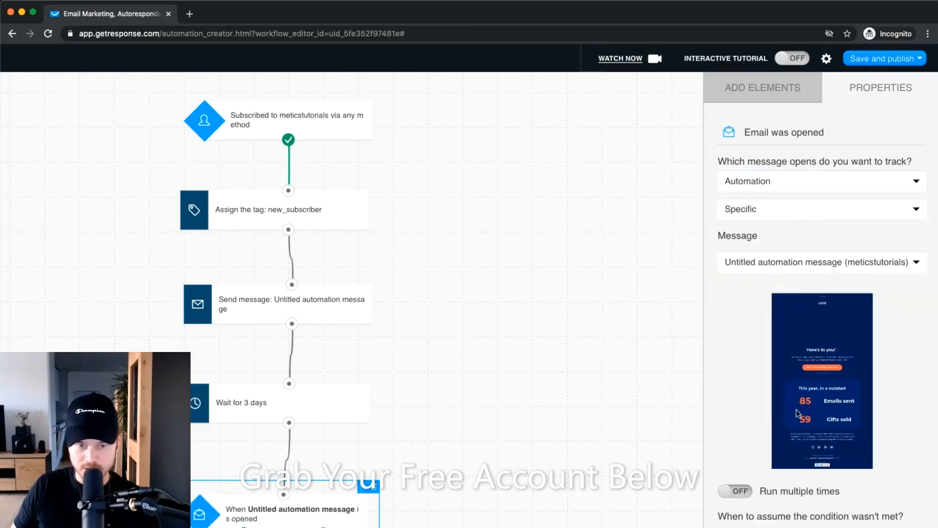
Make the condition count as unmet after 3 days.
scroll(697, 365, "down", 3)
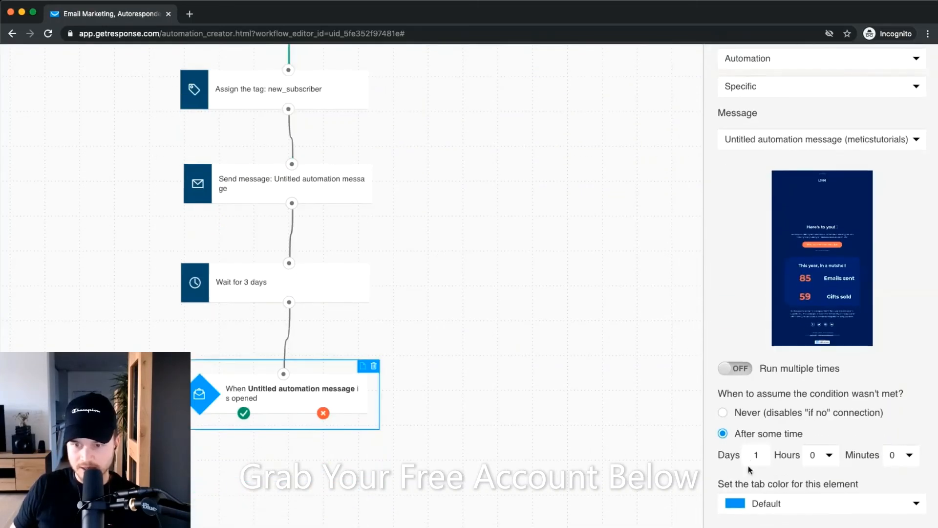
scroll(750, 469, "down", 3)
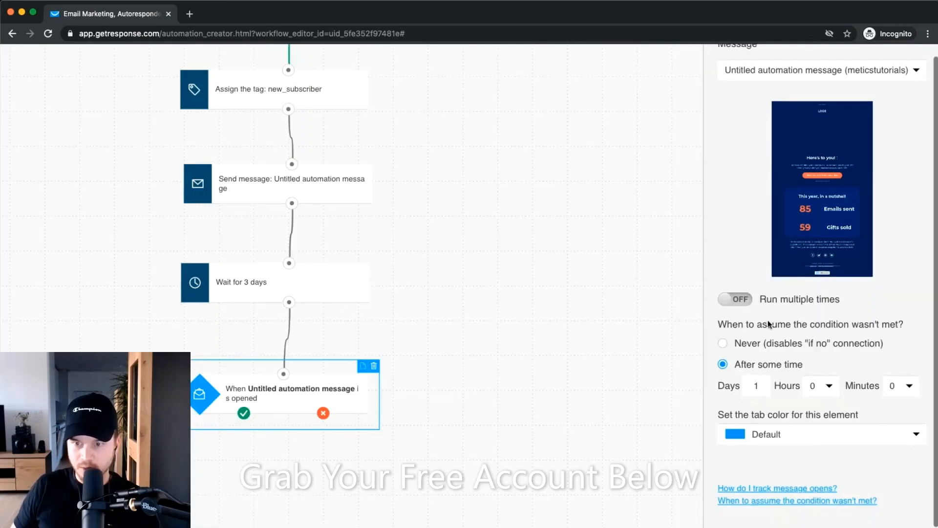
double_click(766, 391)
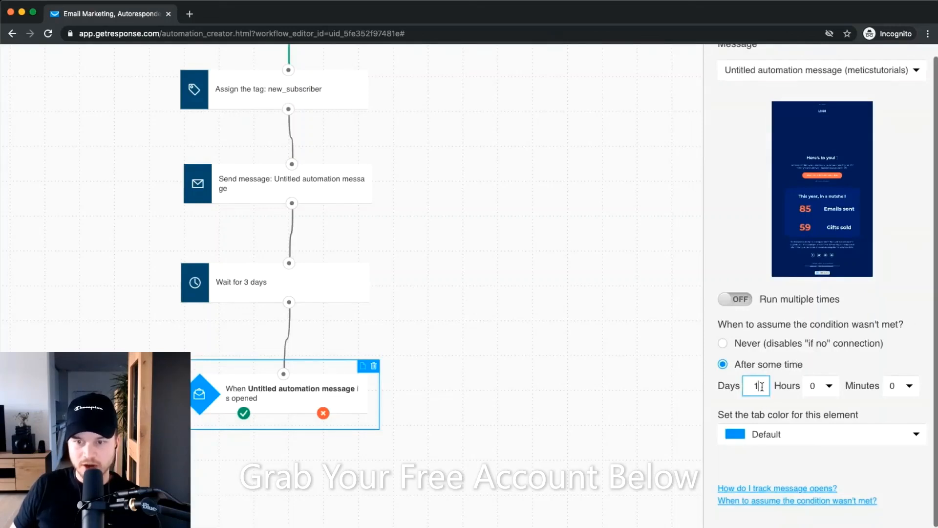
type("3")
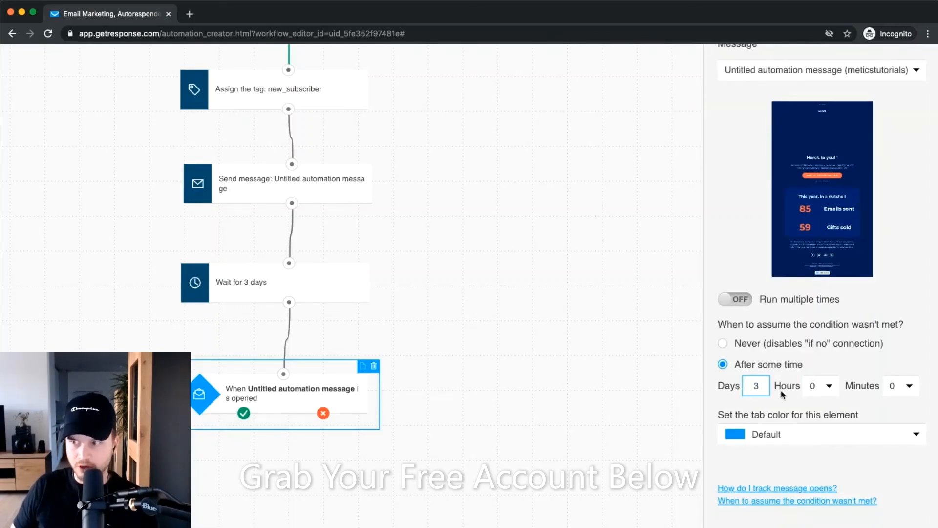
scroll(781, 390, "up", 3)
scroll(781, 391, "down", 4)
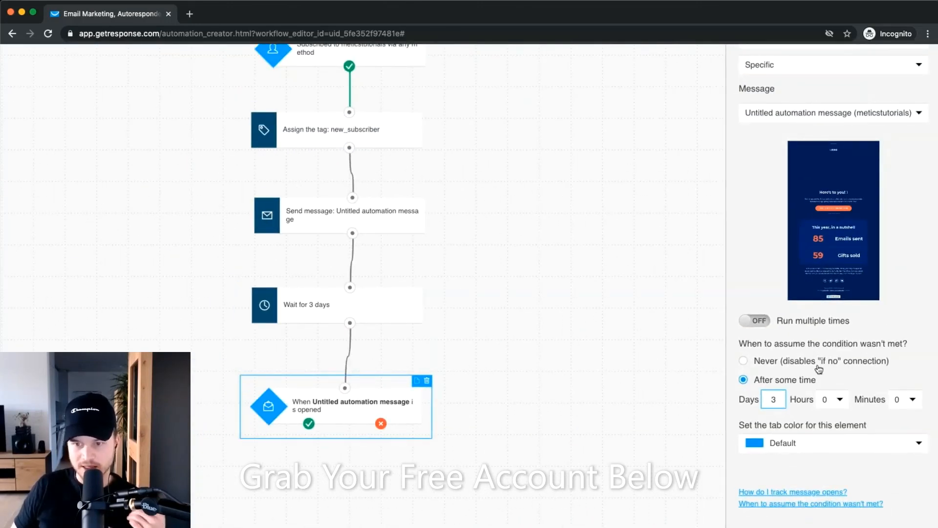
left_click(681, 376)
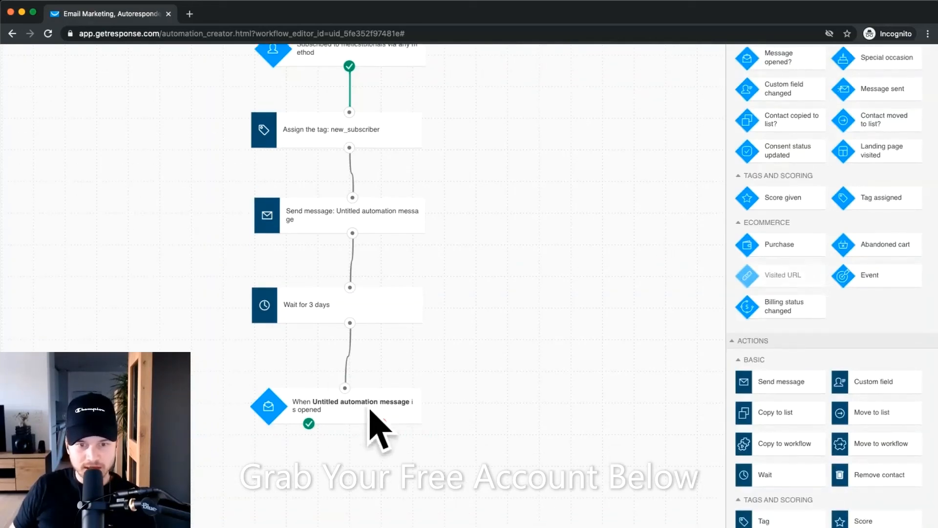
Add a Send message step below the condition, linked to its not-opened branch.
left_click_drag(766, 383, 440, 482)
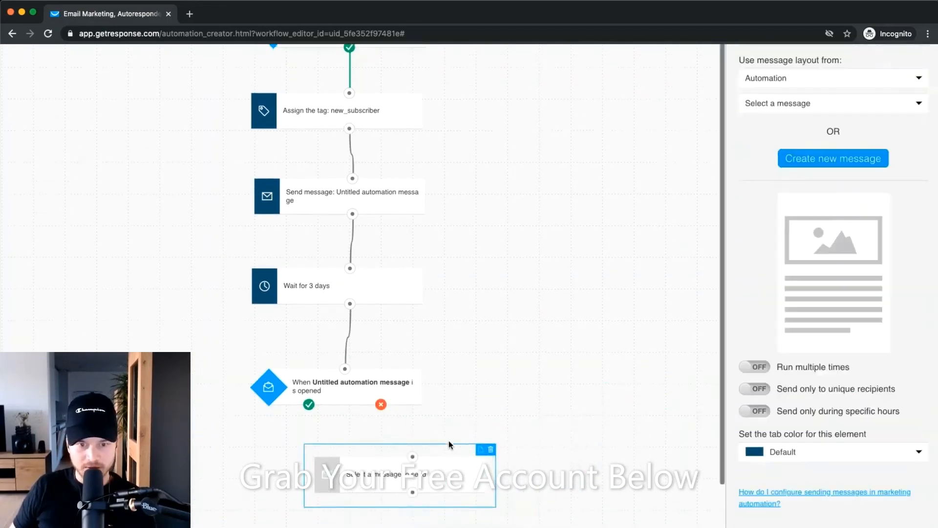
left_click_drag(381, 357, 440, 419)
left_click(446, 432)
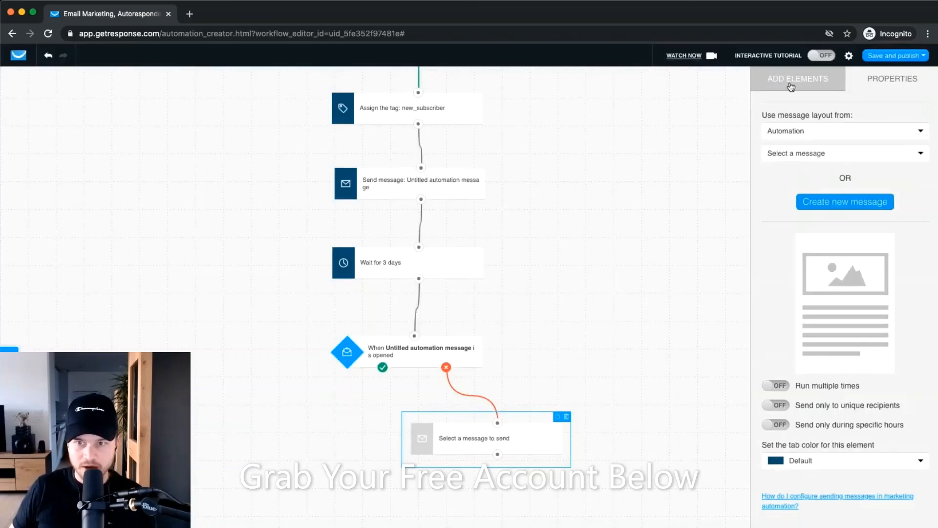
Add another Send message step and attach it to the condition's opened branch.
left_click(797, 79)
scroll(841, 294, "down", 5)
mouse_move(798, 384)
left_mouse_down()
mouse_move(626, 386)
mouse_move(293, 417)
left_mouse_up()
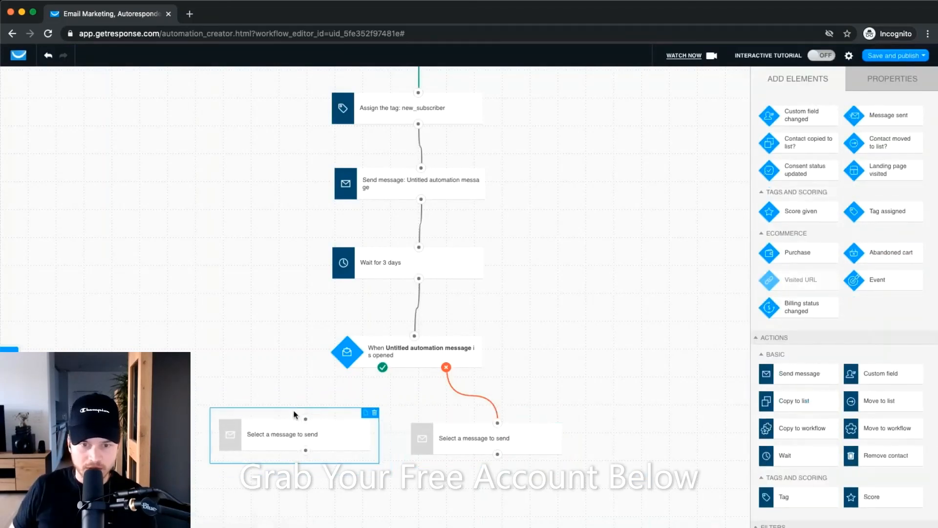
left_click_drag(383, 367, 304, 413)
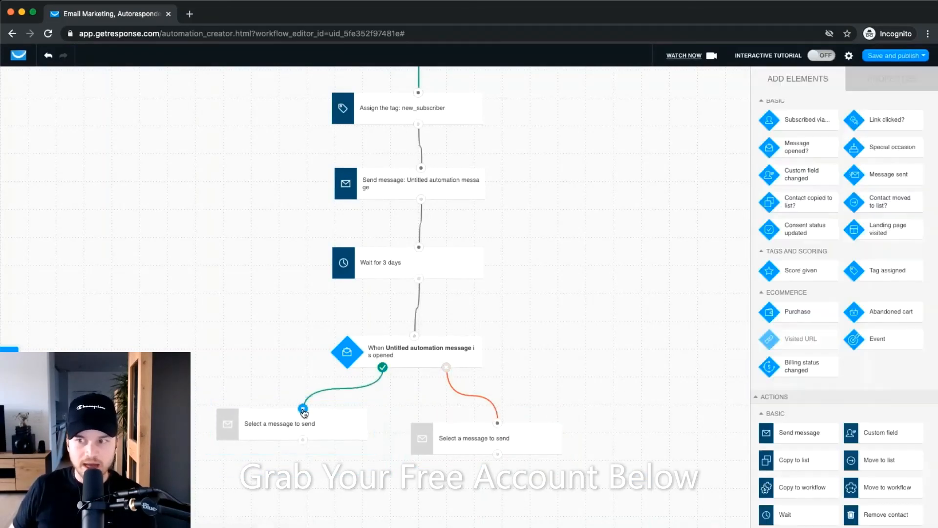
left_click(343, 429)
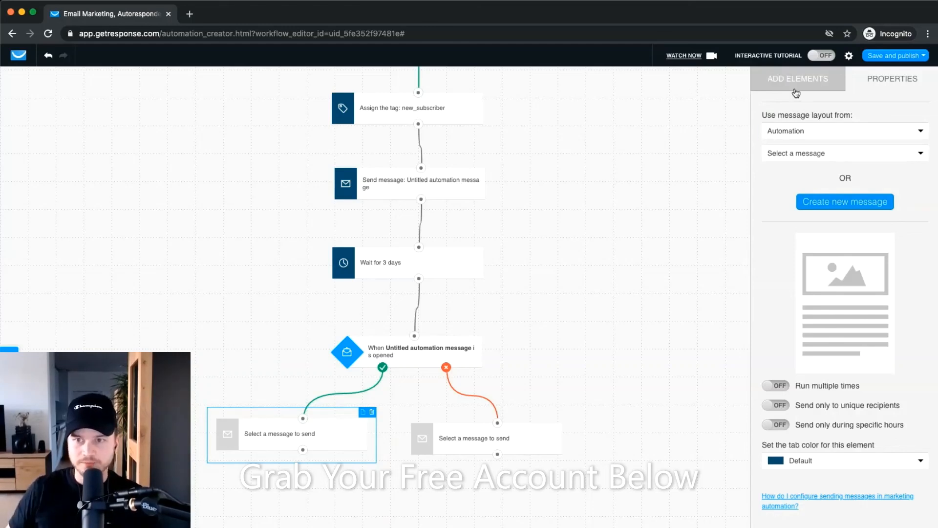
left_click(798, 85)
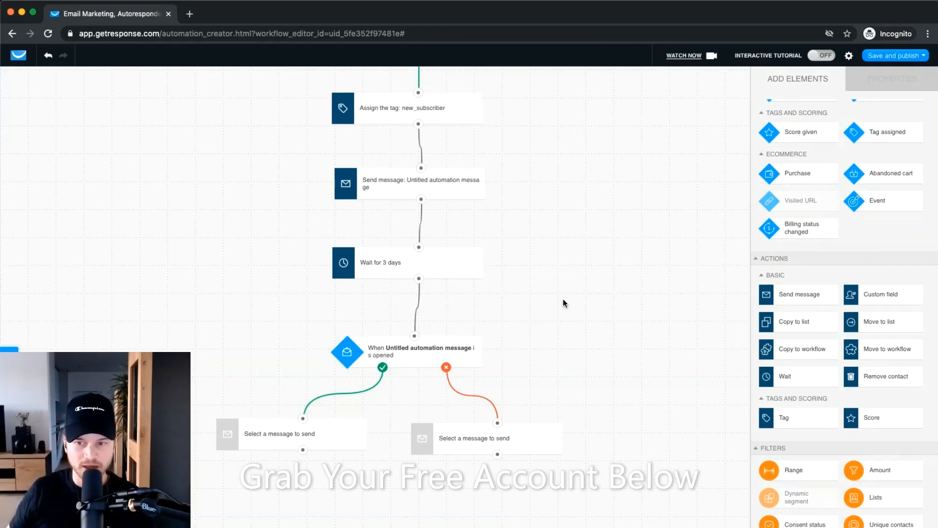
scroll(793, 388, "down", 2)
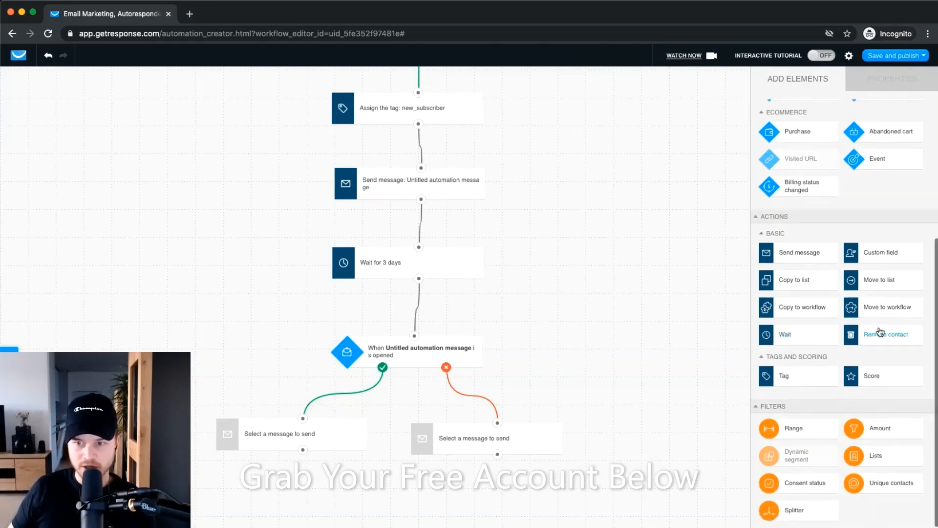
Drop a Remove contact step onto the canvas below the message steps.
left_click_drag(879, 334, 508, 399)
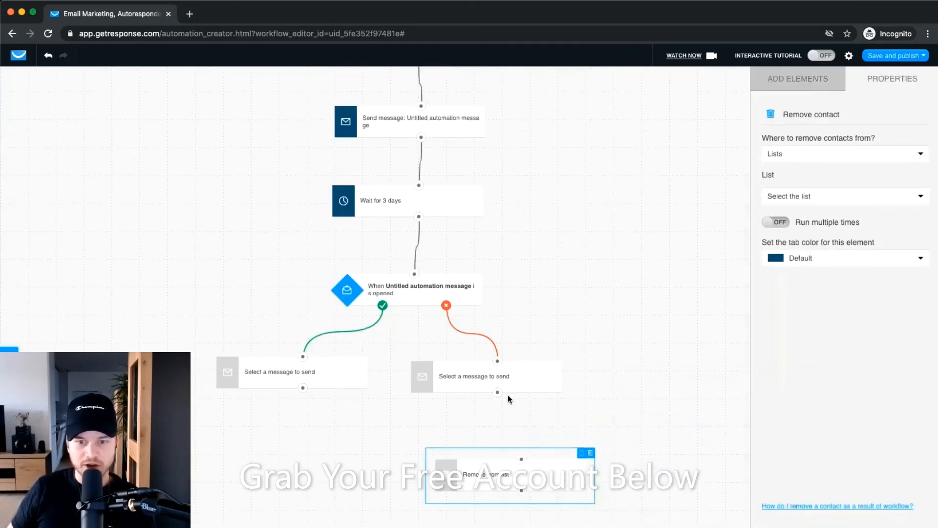
left_click(792, 84)
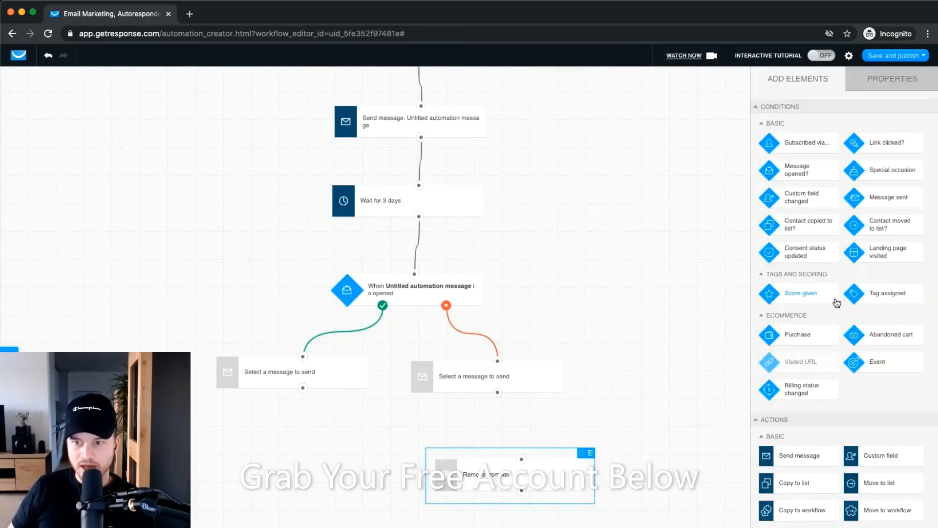
scroll(804, 383, "down", 4)
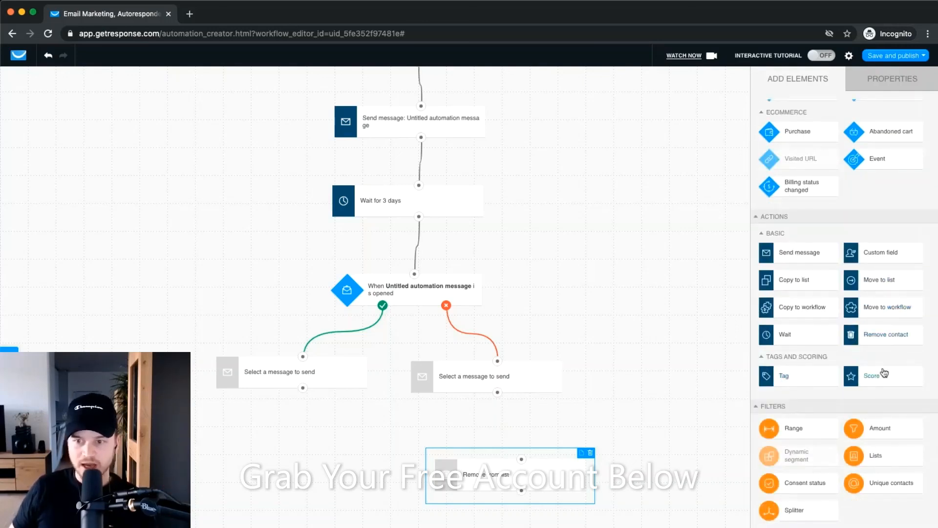
Drop a Score step onto the canvas beside it, leaving both unconnected.
left_click_drag(864, 375, 635, 517)
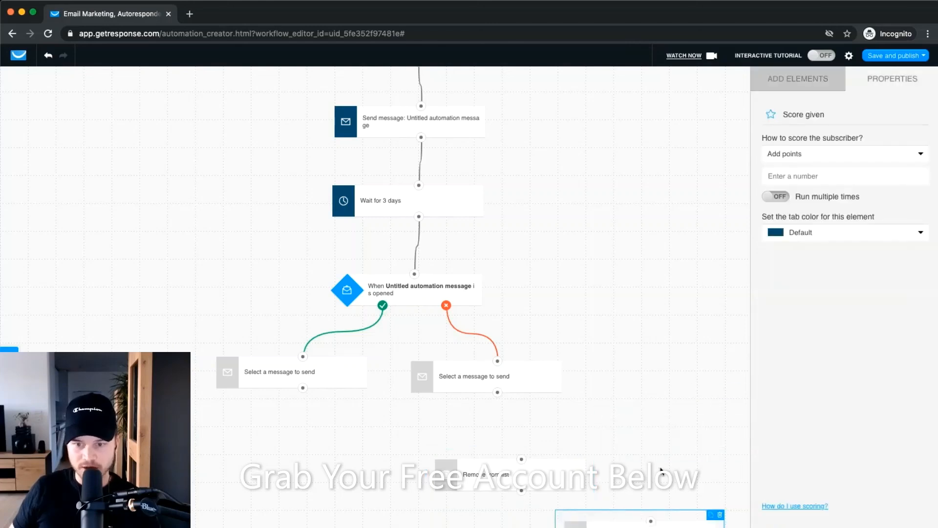
scroll(660, 470, "down", 2)
left_click_drag(670, 440, 562, 449)
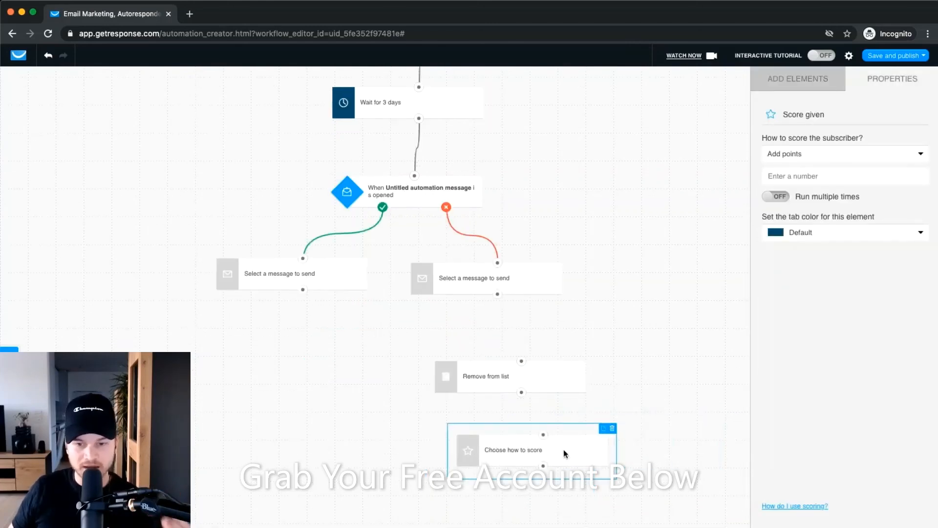
left_click(801, 79)
scroll(801, 318, "down", 3)
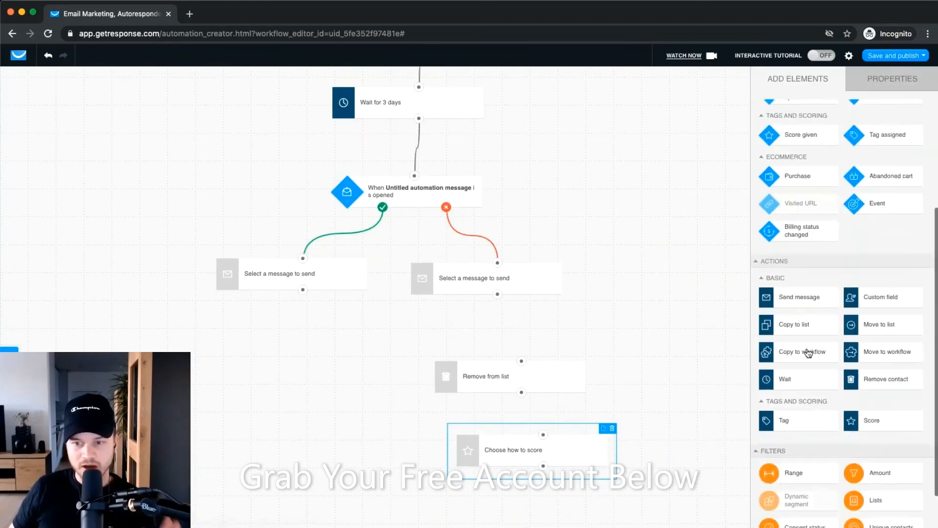
scroll(808, 353, "down", 1)
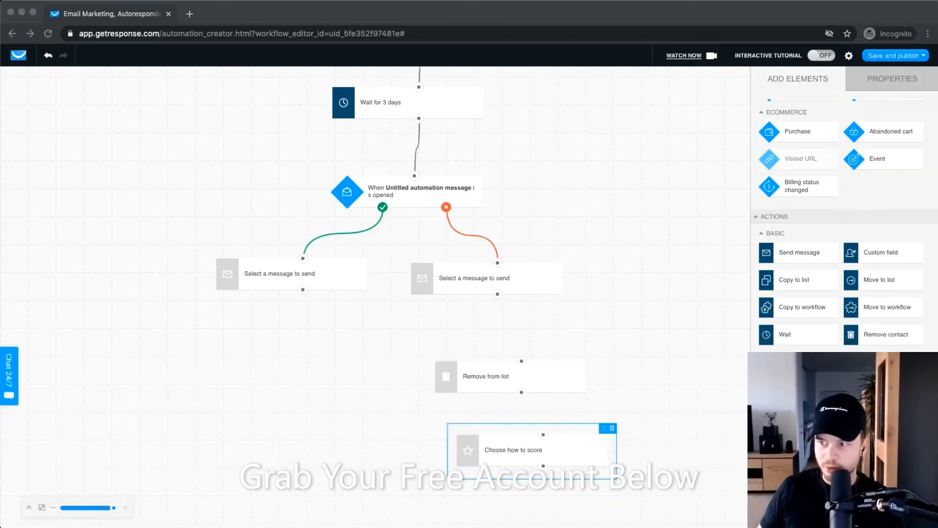
left_click(32, 363)
left_click(9, 375)
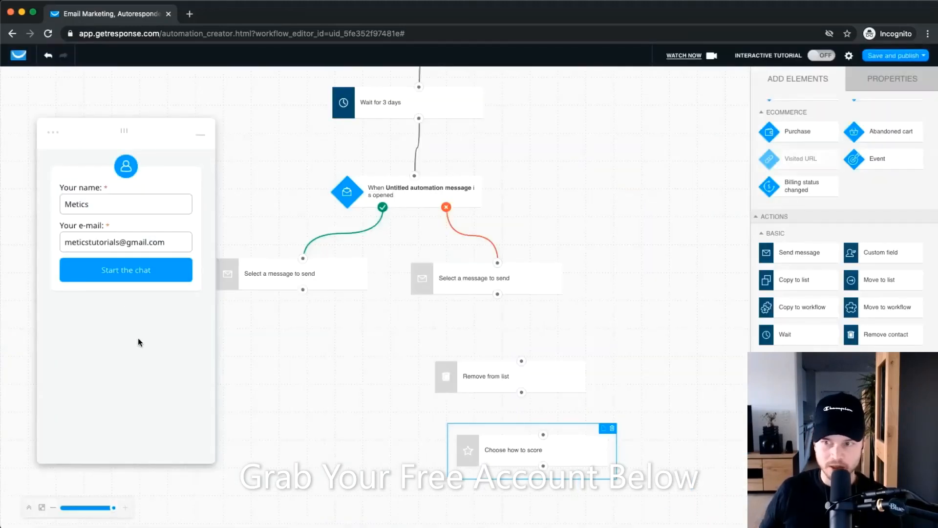
left_click(118, 270)
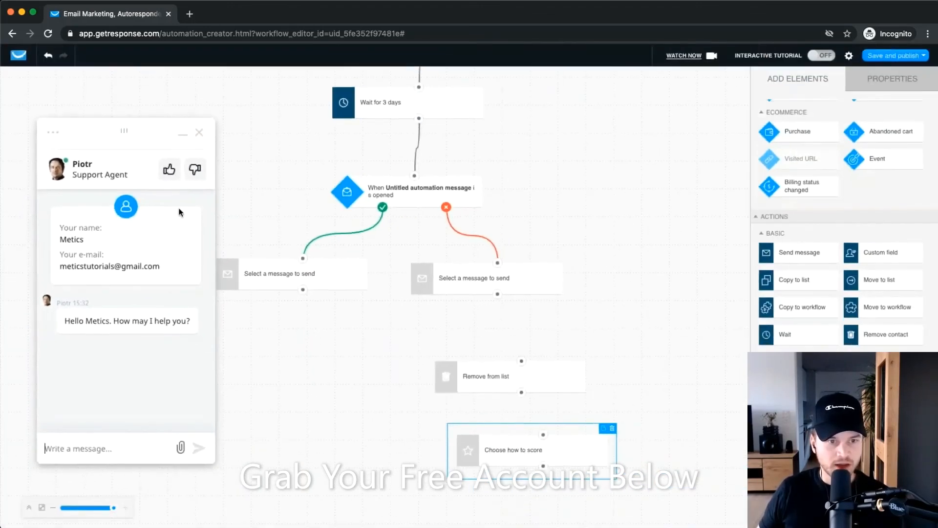
left_click(91, 435)
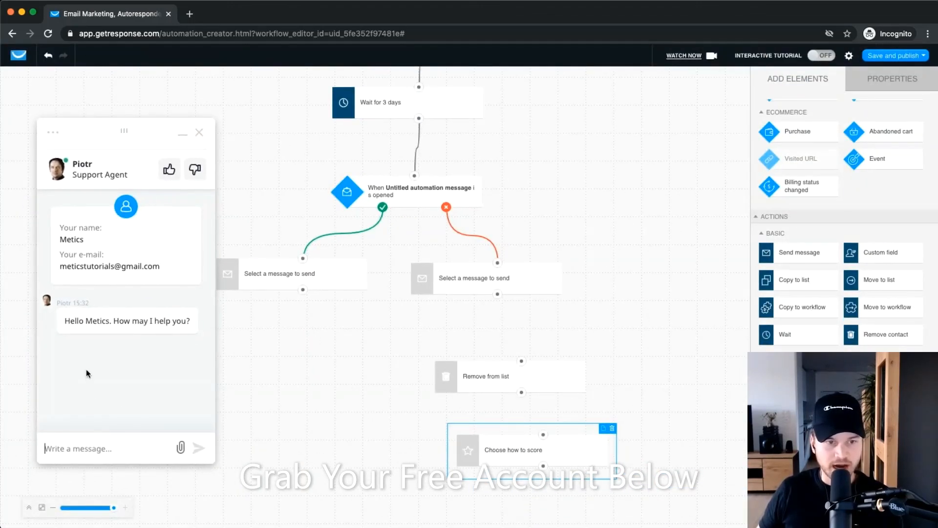
left_click(199, 132)
left_click(156, 241)
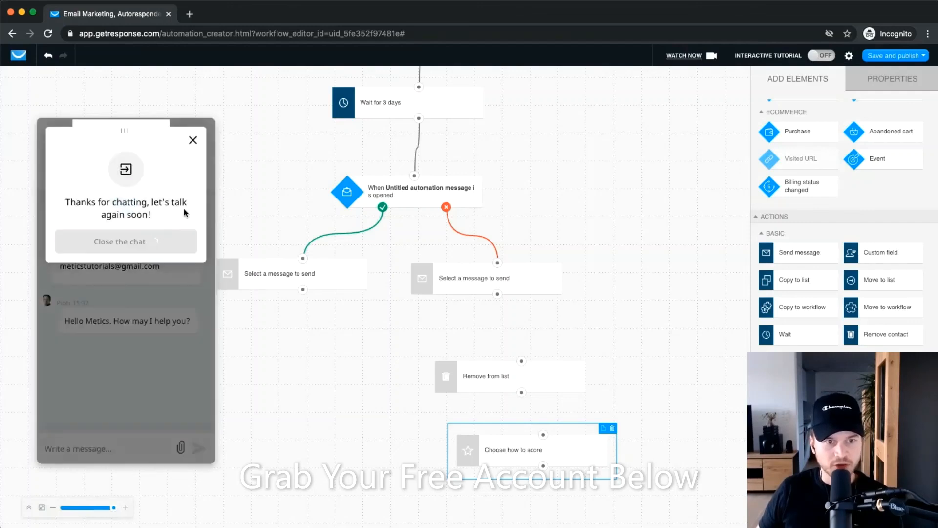
left_click(199, 144)
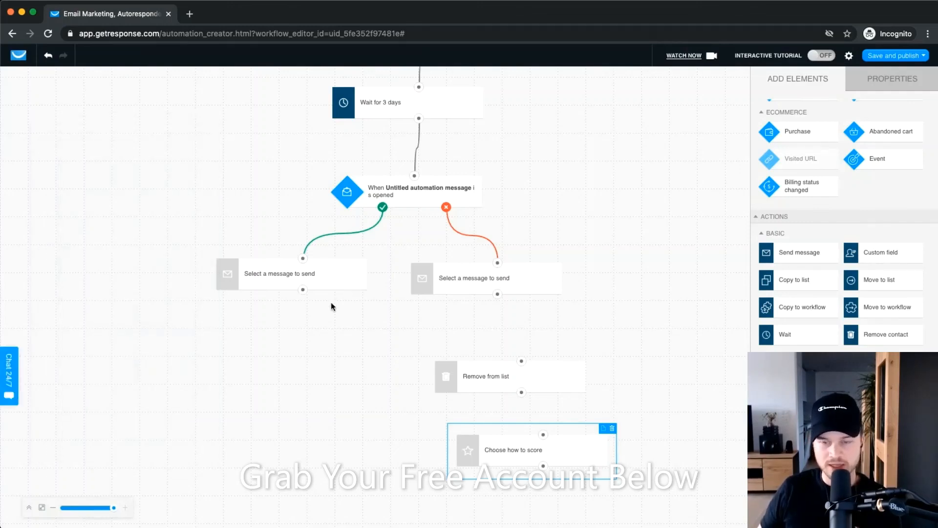
left_click(628, 323)
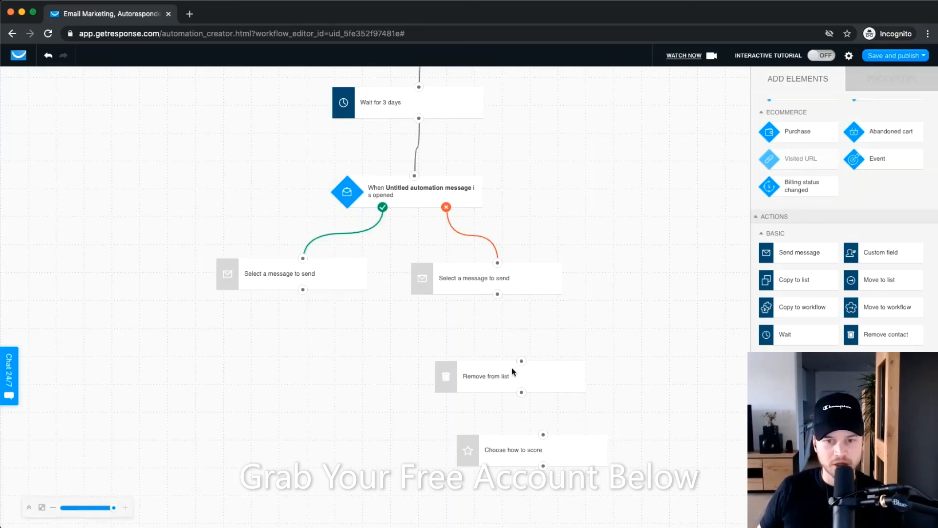
Delete the loose Remove from list and Score steps.
left_click(581, 364)
left_click(590, 355)
left_click(587, 448)
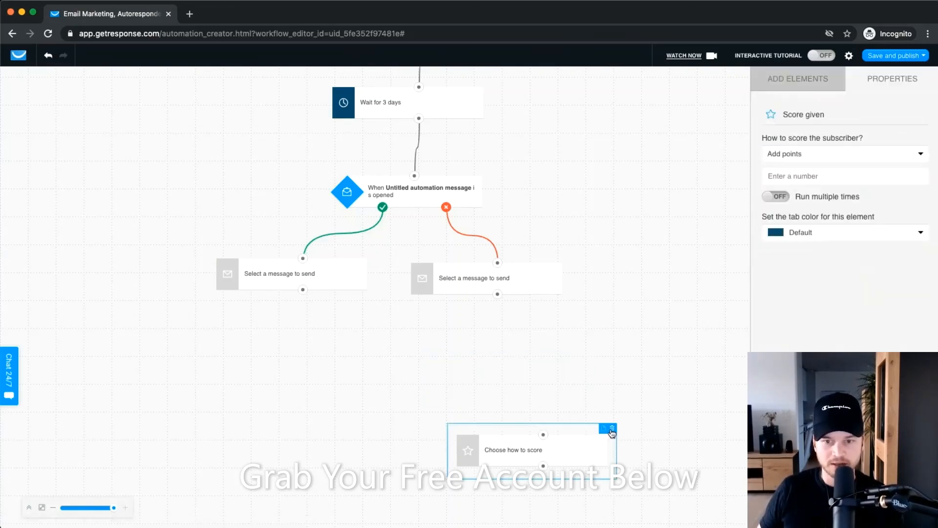
left_click(612, 428)
scroll(477, 401, "up", 3)
scroll(801, 220, "down", 5)
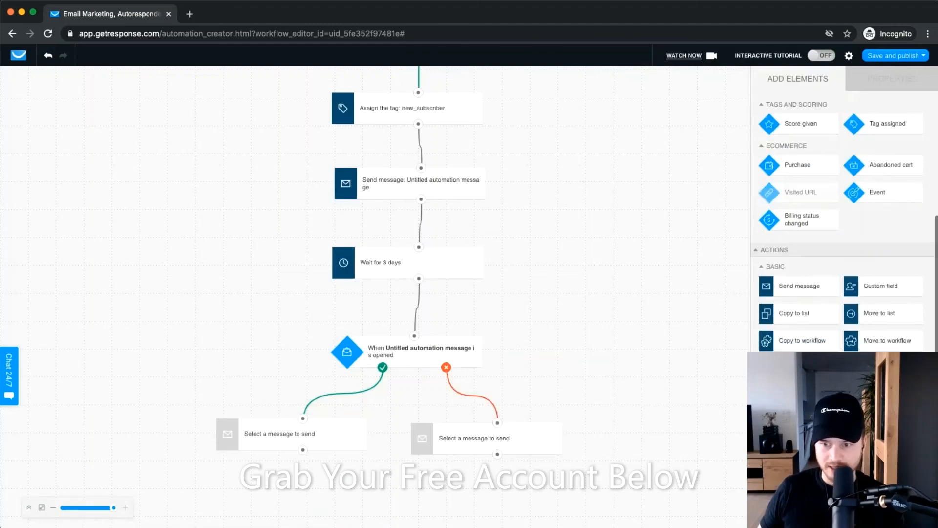
Add a Wait step under each Send message step and connect them.
left_click_drag(804, 337, 605, 453)
left_click_drag(635, 427, 506, 477)
left_click_drag(497, 343, 485, 423)
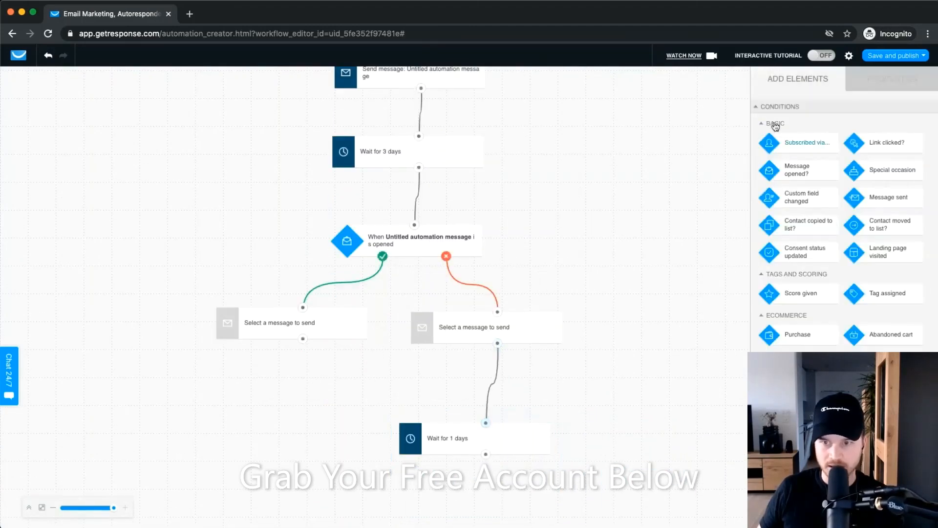
scroll(794, 286, "down", 4)
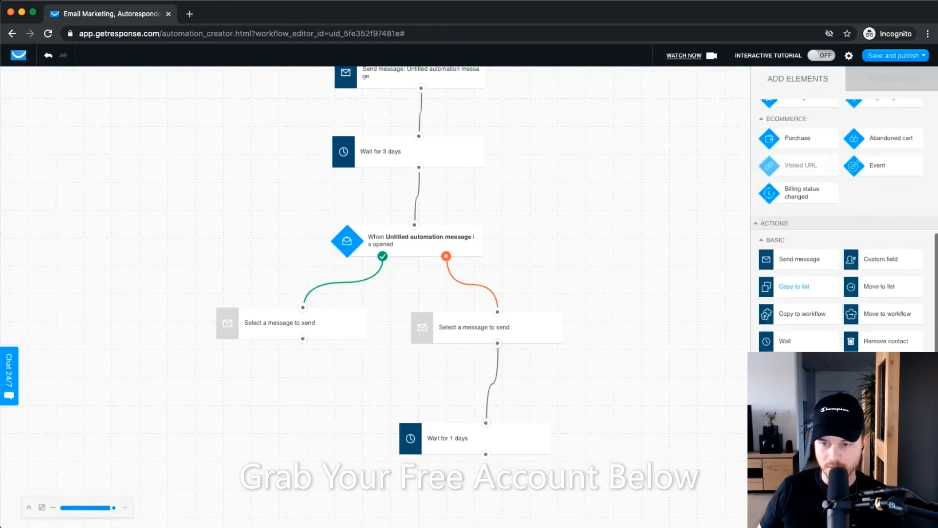
left_click_drag(786, 341, 293, 383)
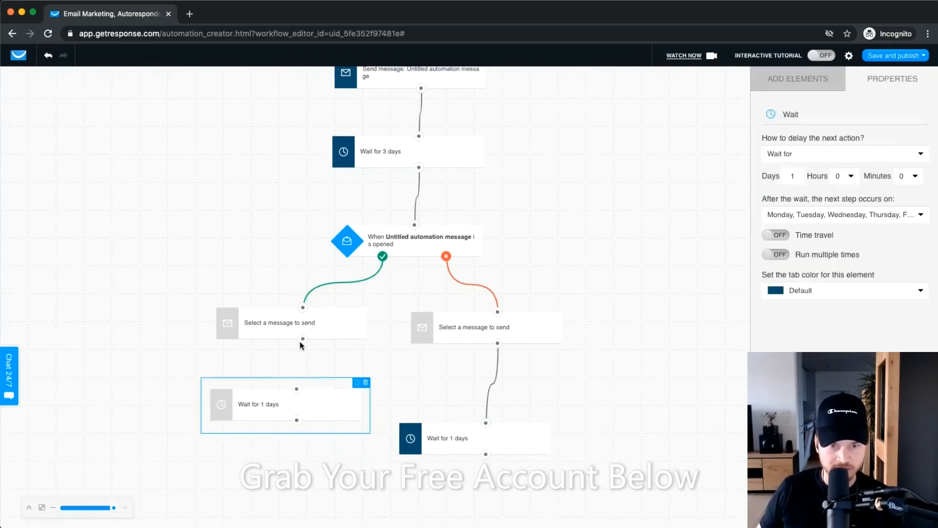
left_click_drag(302, 339, 295, 397)
Set the not-opened branch's wait to 999 days.
left_click(479, 433)
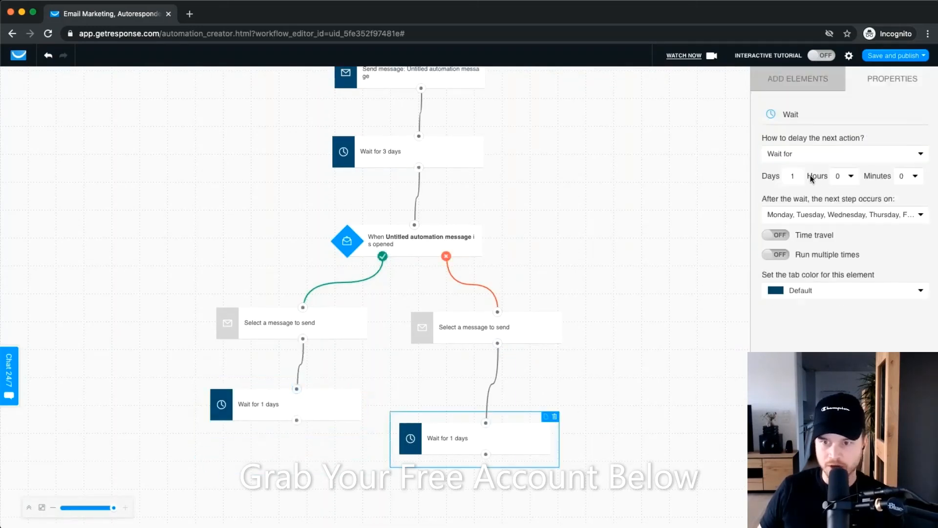
scroll(797, 176, "up", 5)
left_click_drag(796, 176, 756, 181)
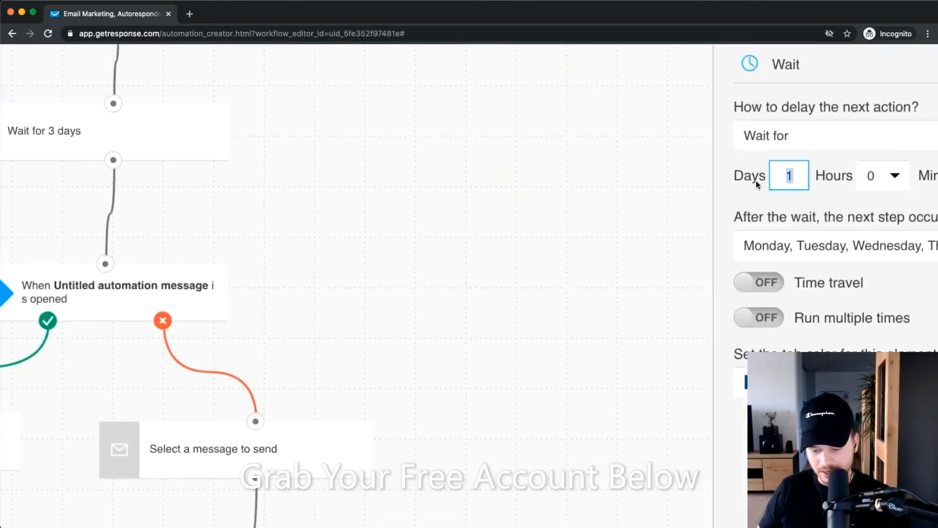
type("999")
left_click(601, 244)
scroll(601, 245, "down", 5)
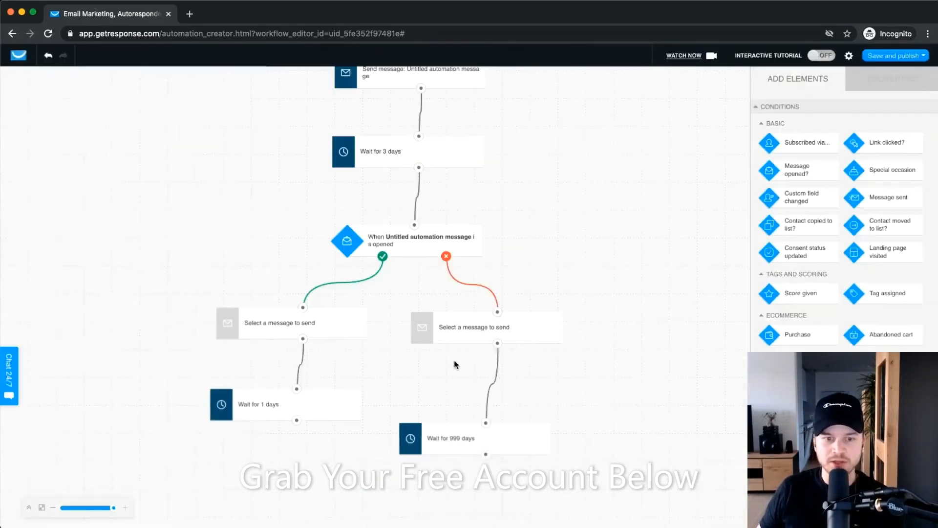
Set the opened branch's wait to 999 days.
left_click(303, 412)
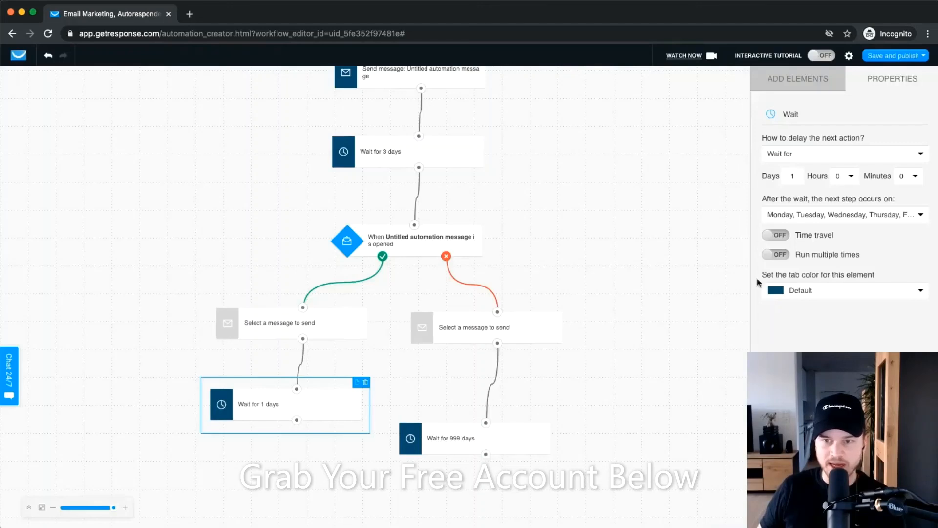
scroll(798, 175, "up", 5)
left_click_drag(782, 171, 742, 171)
type("99")
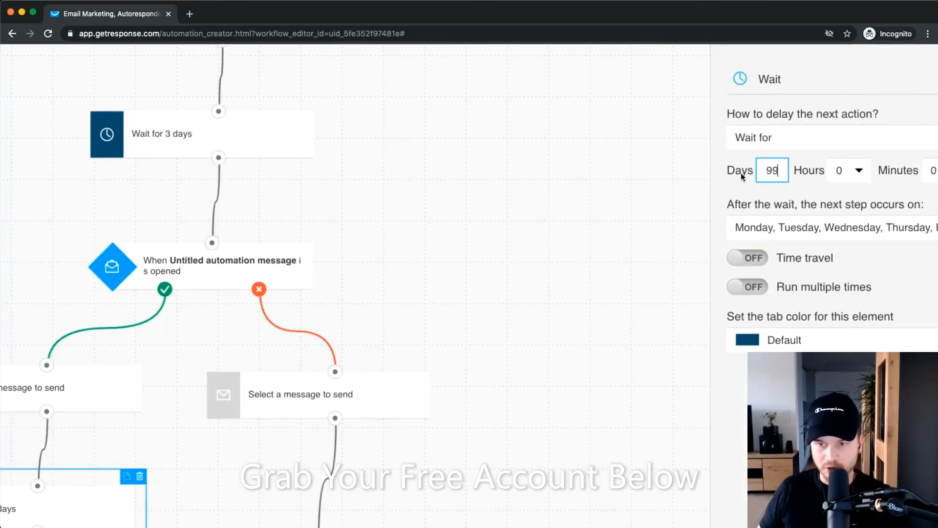
type("9")
left_click(501, 312)
scroll(500, 312, "down", 5)
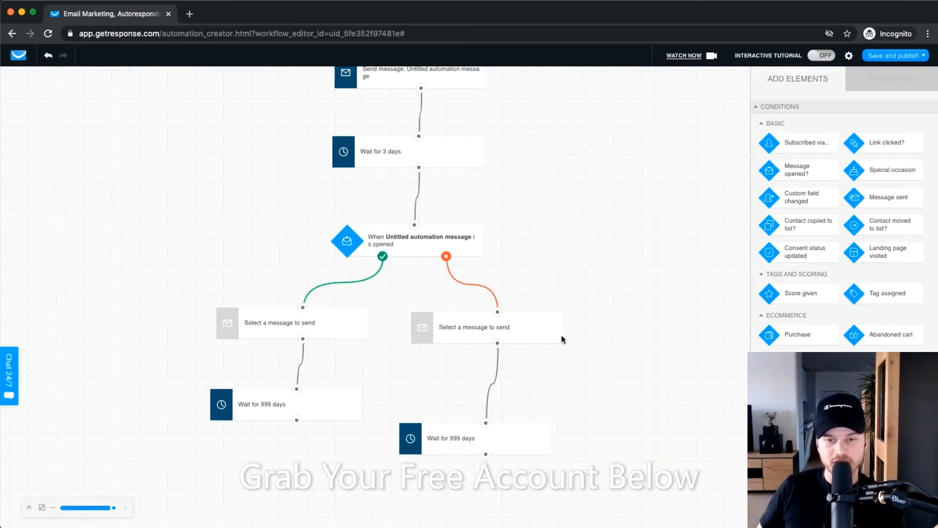
scroll(565, 261, "up", 4)
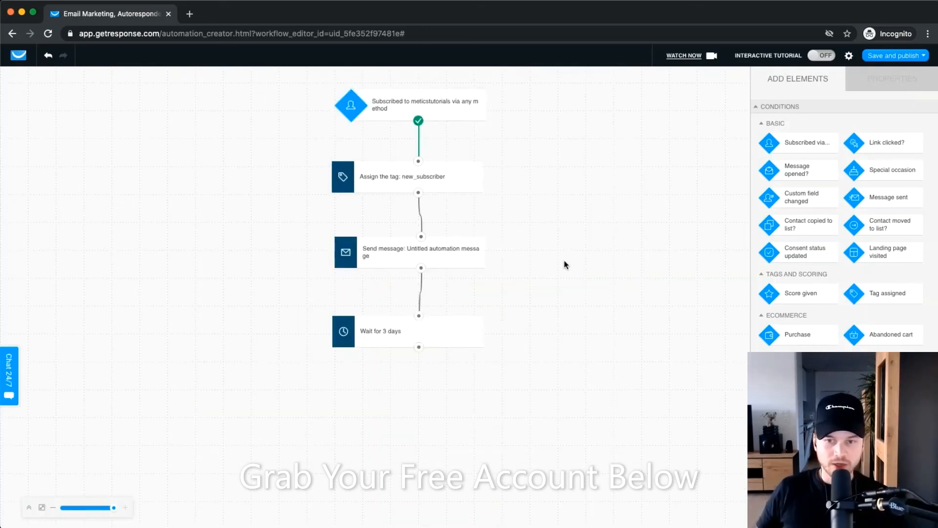